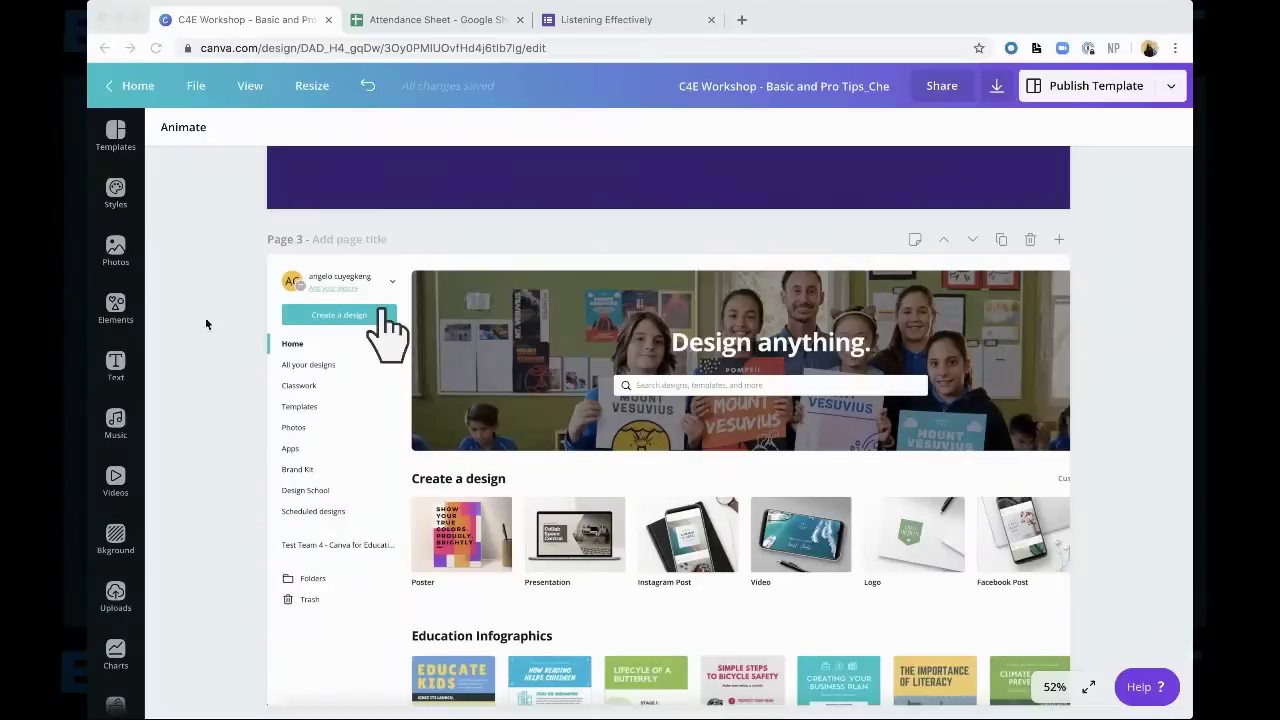
pyautogui.scroll(-2, 240, 320)
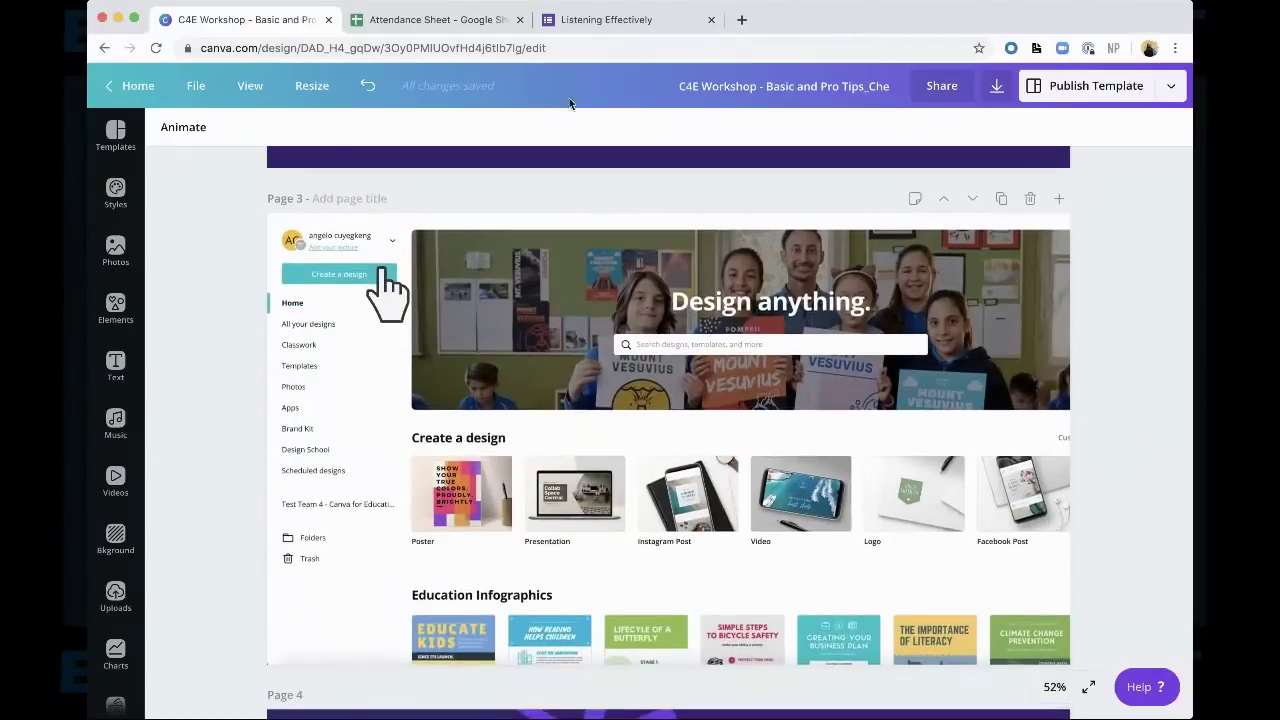
pyautogui.click(552, 308)
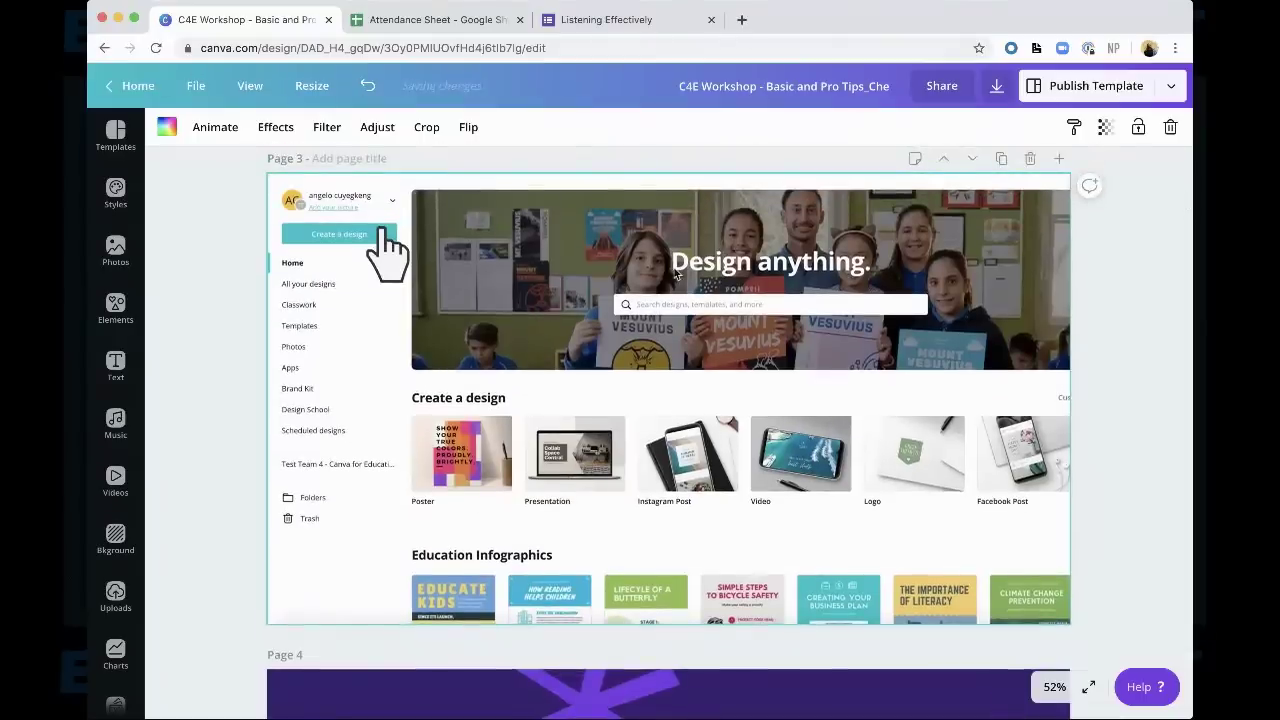
pyautogui.scroll(1, 972, 257)
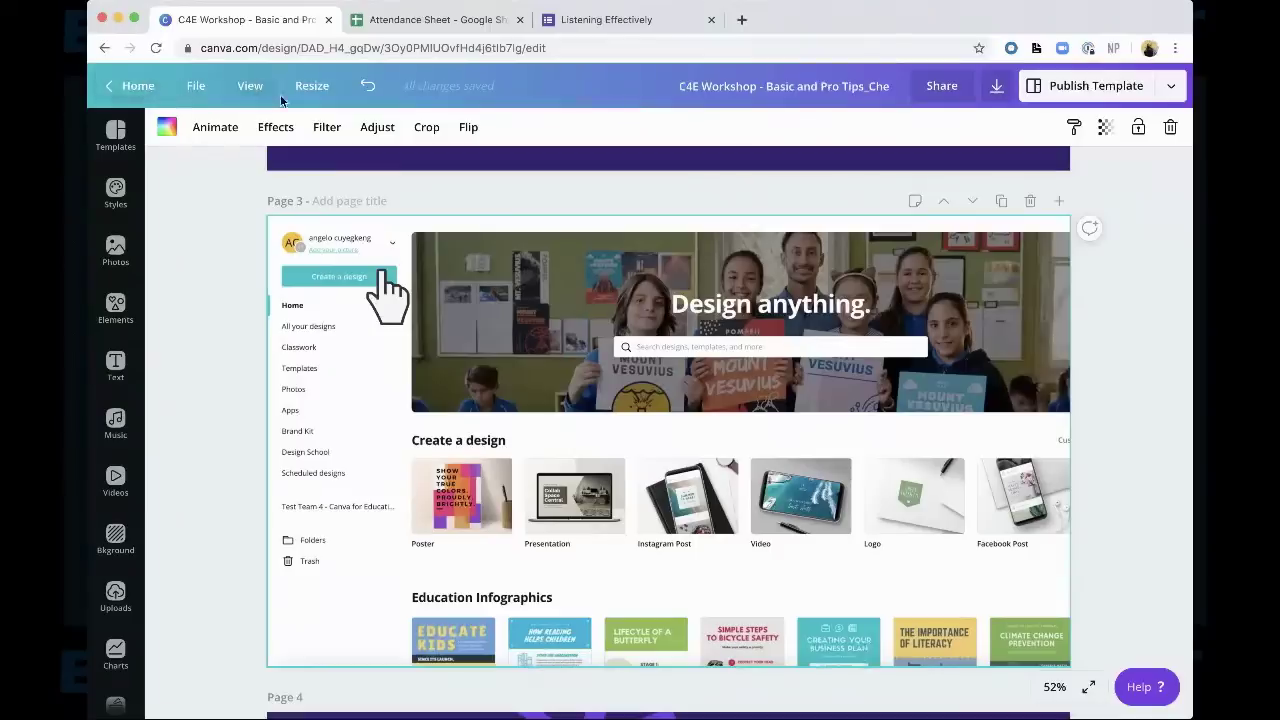
pyautogui.click(200, 86)
pyautogui.click(246, 87)
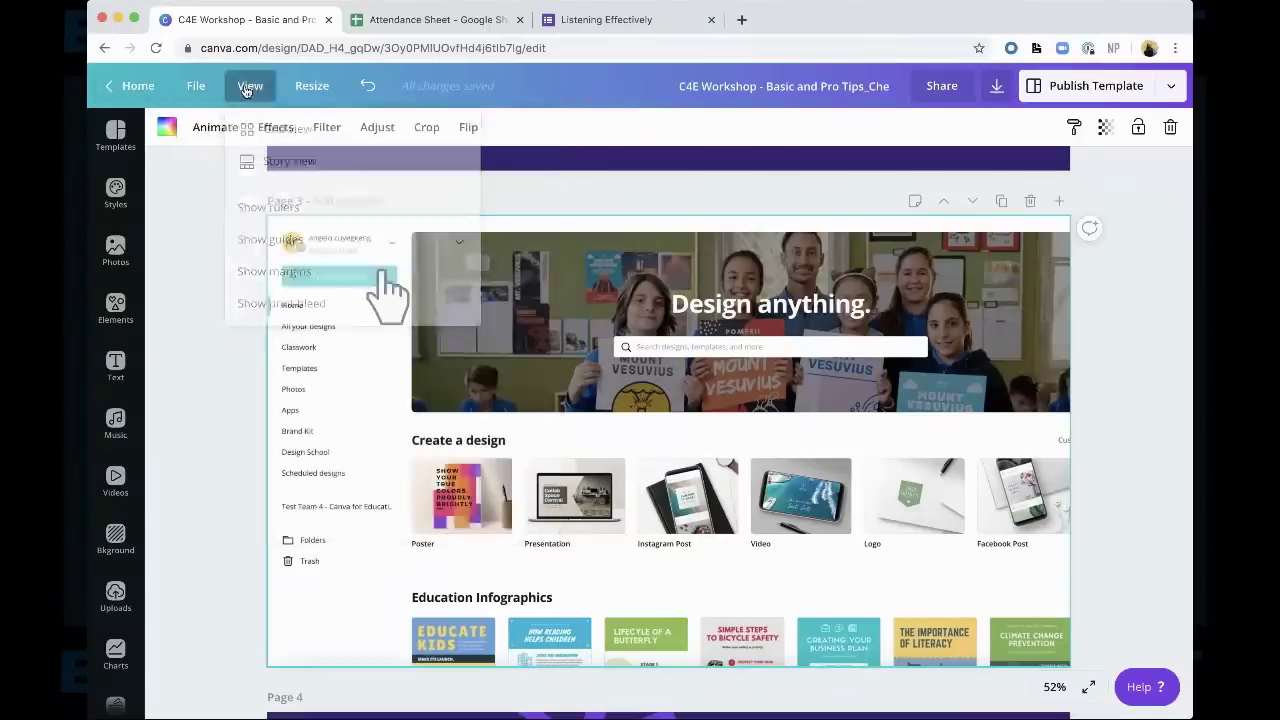
pyautogui.click(252, 89)
pyautogui.click(307, 88)
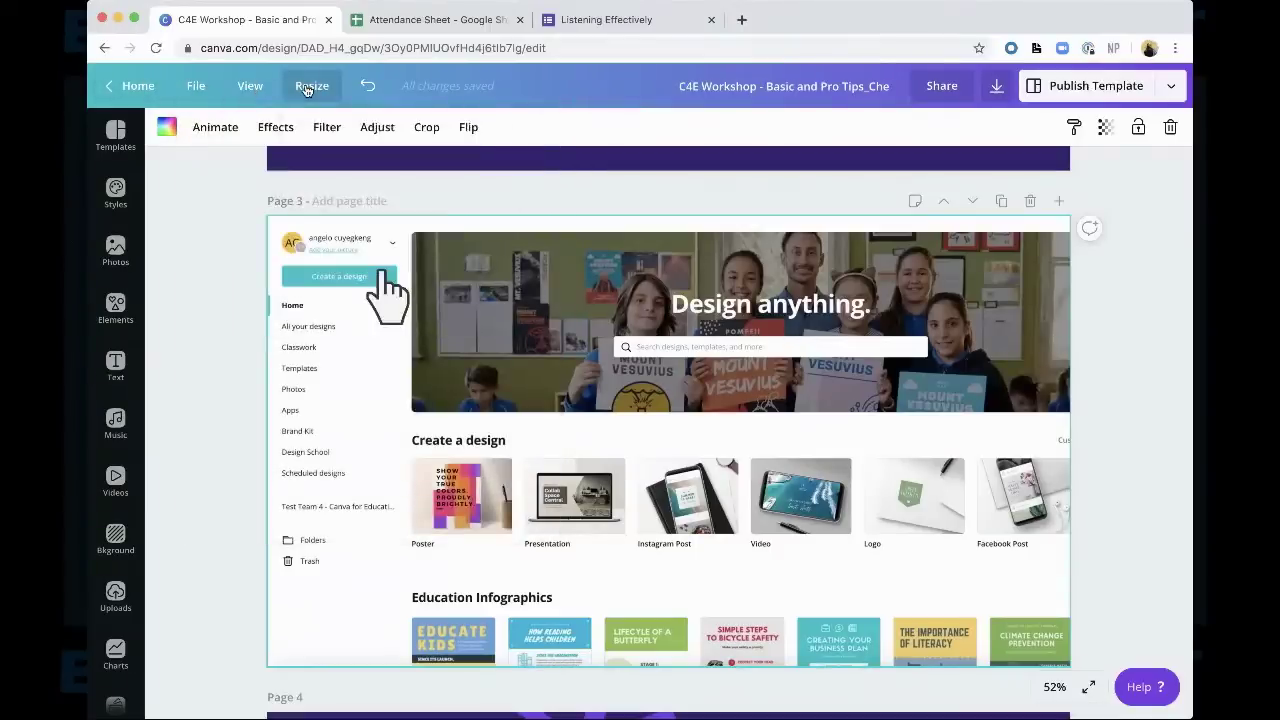
pyautogui.click(307, 88)
# Rename the design as "Canva for Education"
pyautogui.click(650, 102)
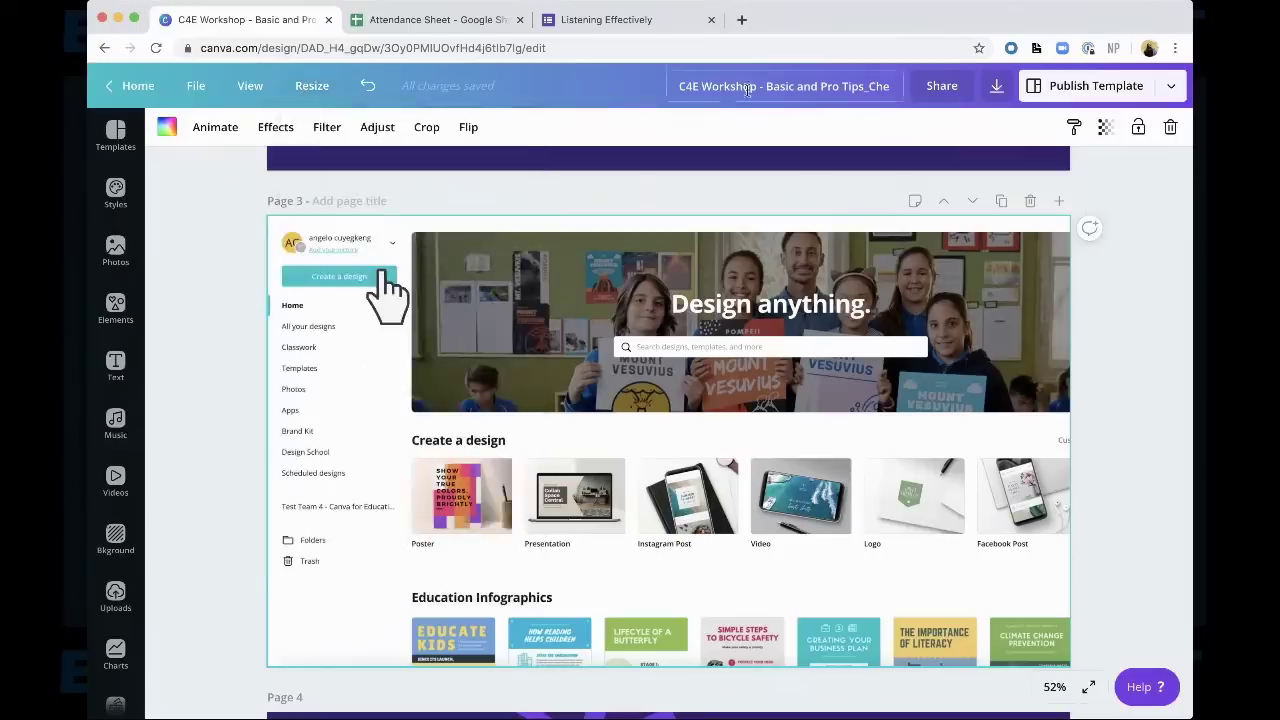
pyautogui.click(852, 97)
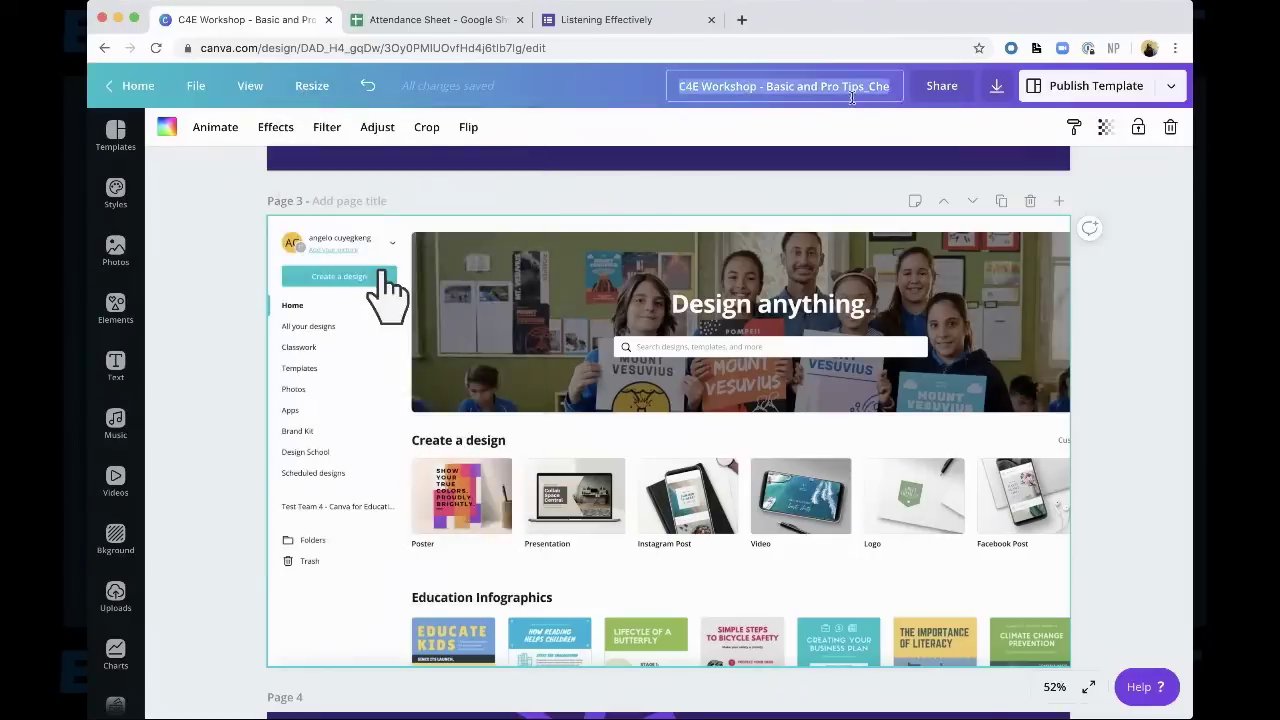
pyautogui.click(890, 86)
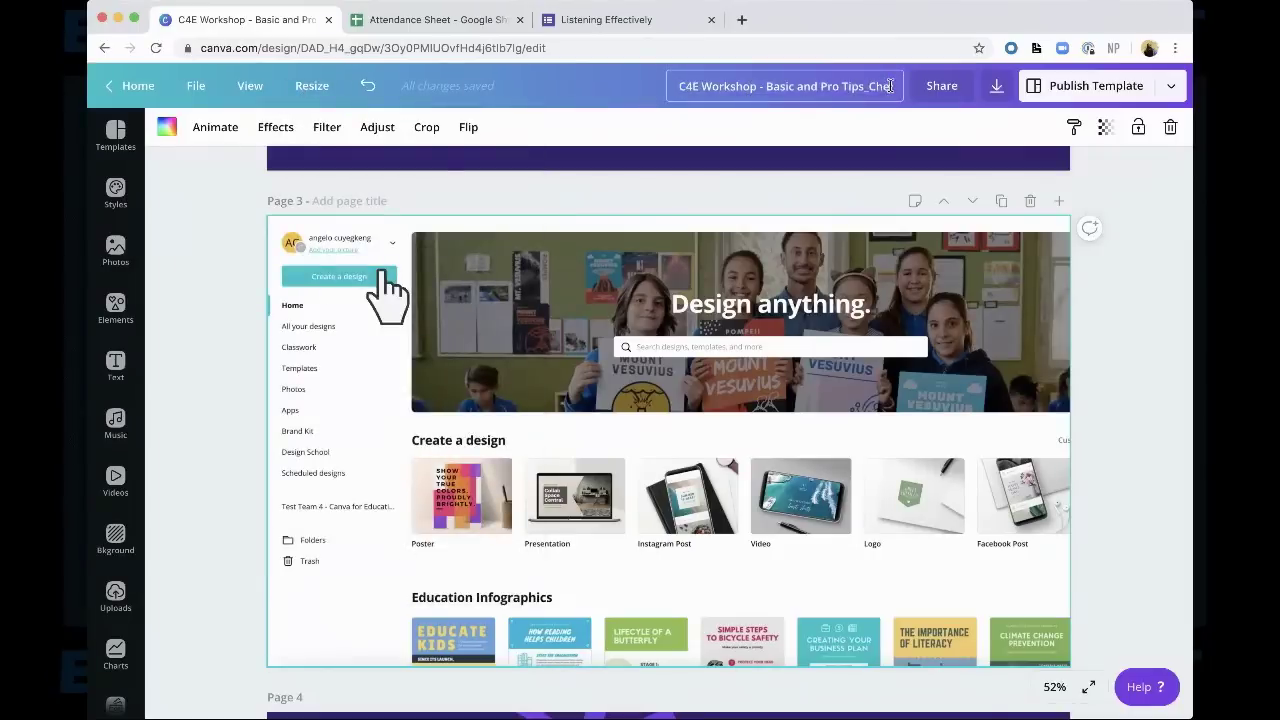
pyautogui.tripleClick(890, 86)
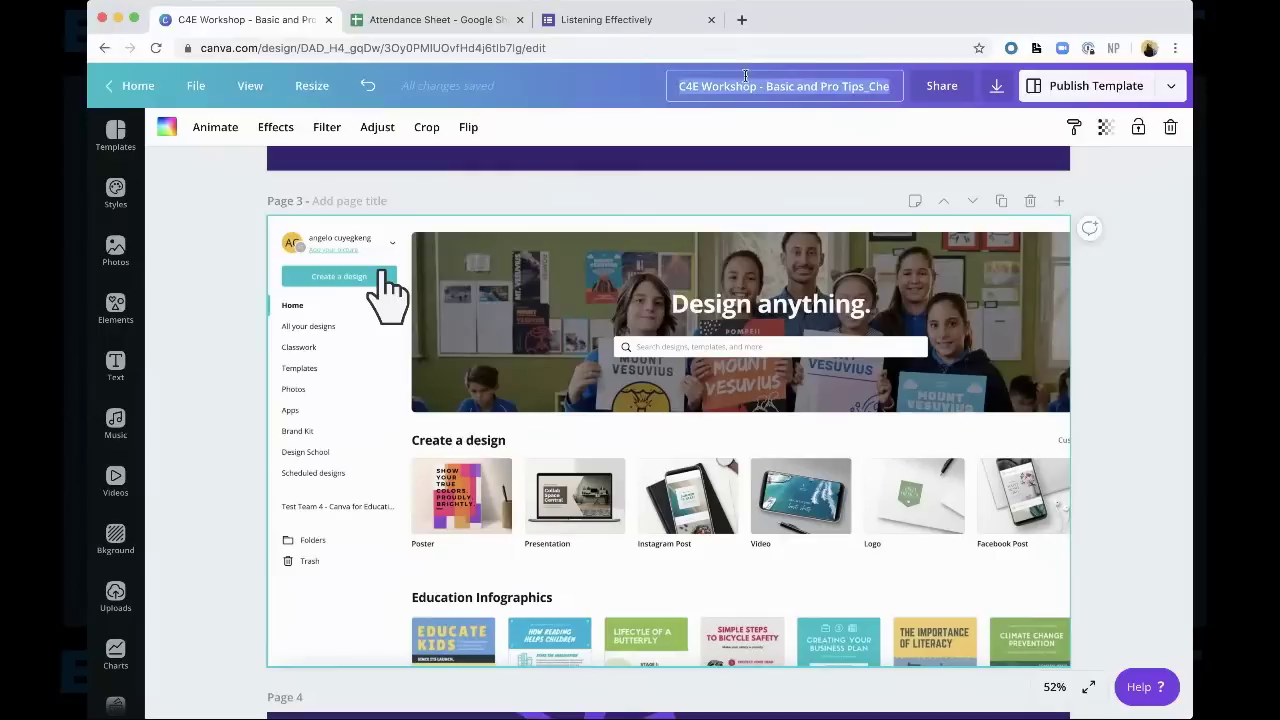
pyautogui.press('Home')
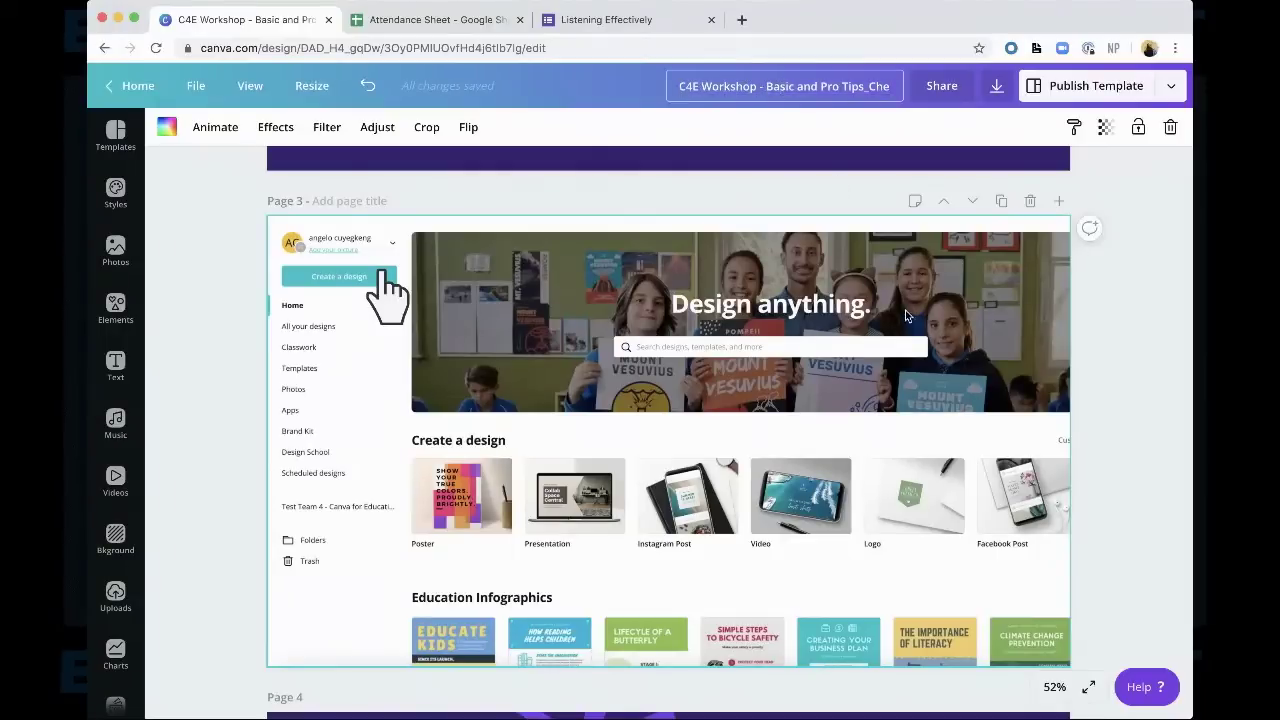
pyautogui.moveTo(888, 85); pyautogui.dragTo(672, 86)
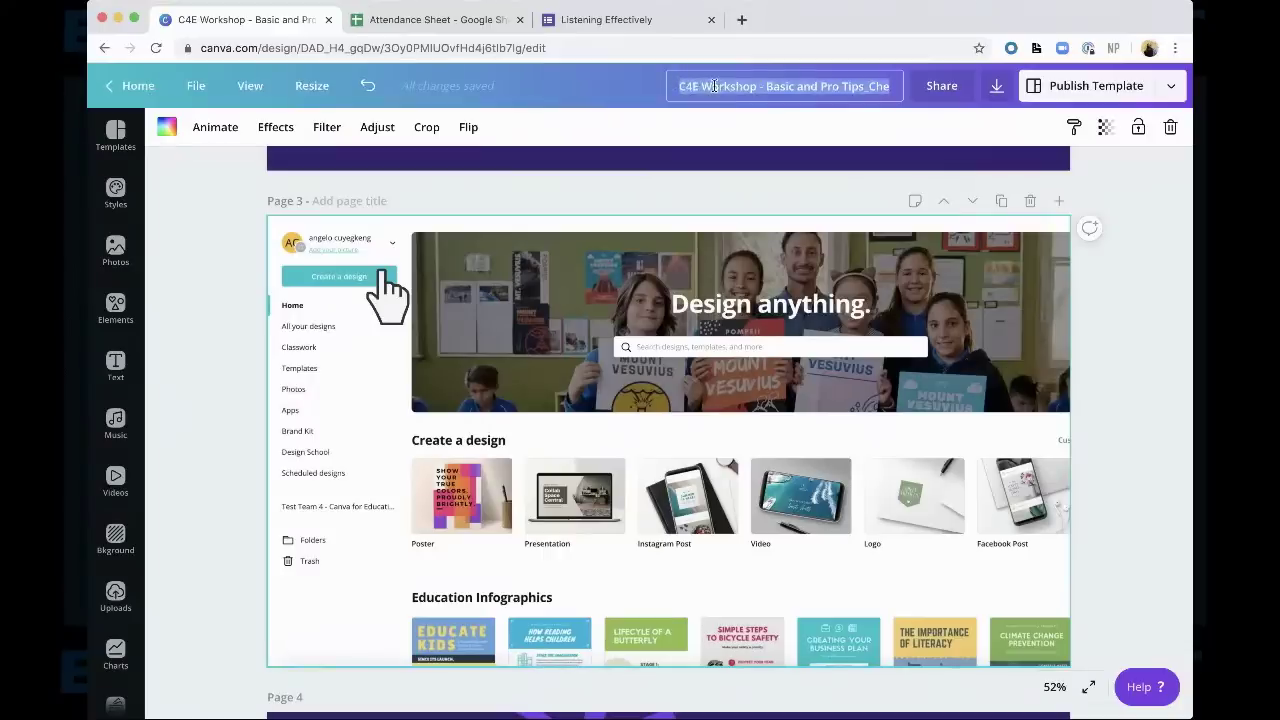
pyautogui.write('Canva for Edu')
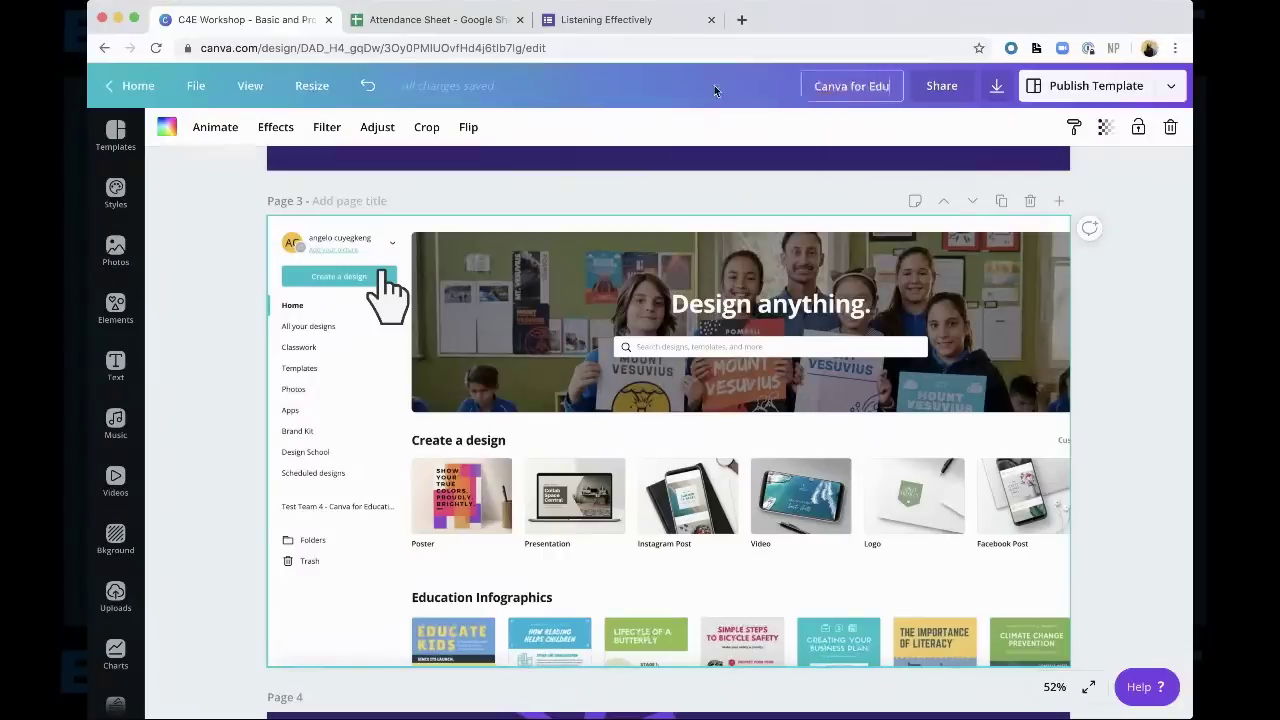
pyautogui.write('cation')
pyautogui.press('Return')
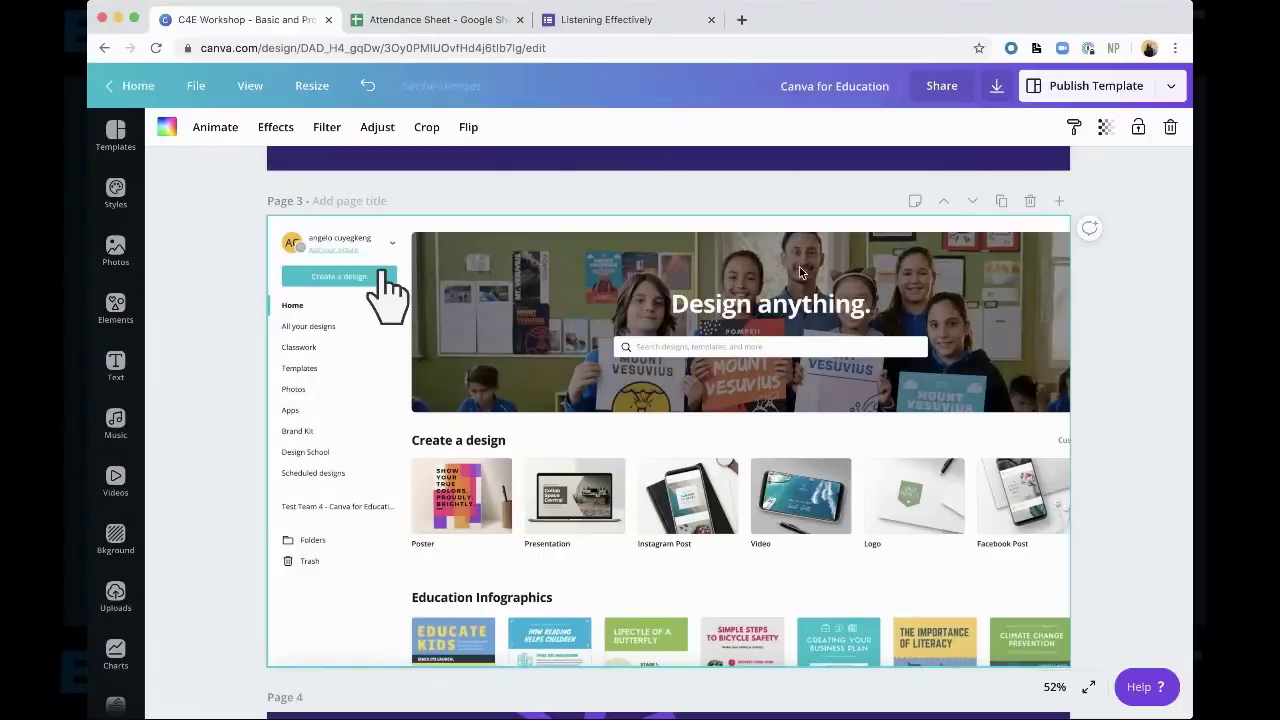
# Open the presenter notes of page 3 for viewing and close them again without adding any text
pyautogui.scroll(-1, 262, 205)
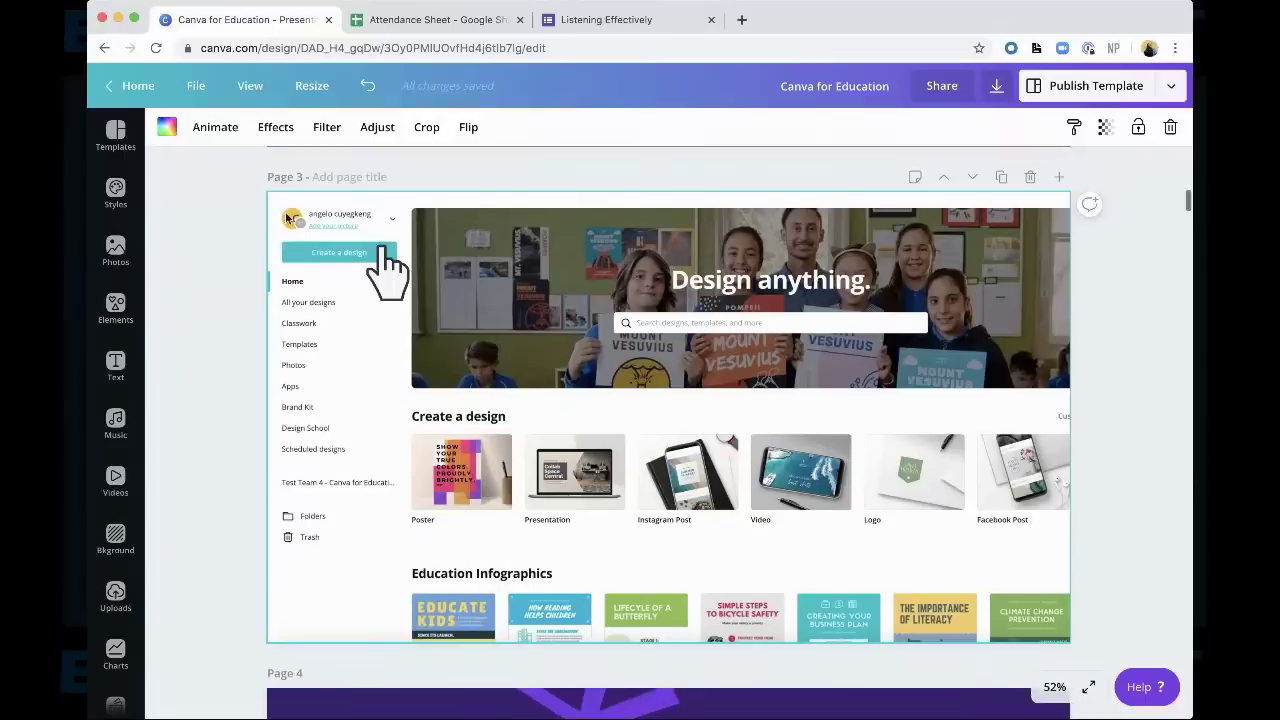
pyautogui.click(262, 205)
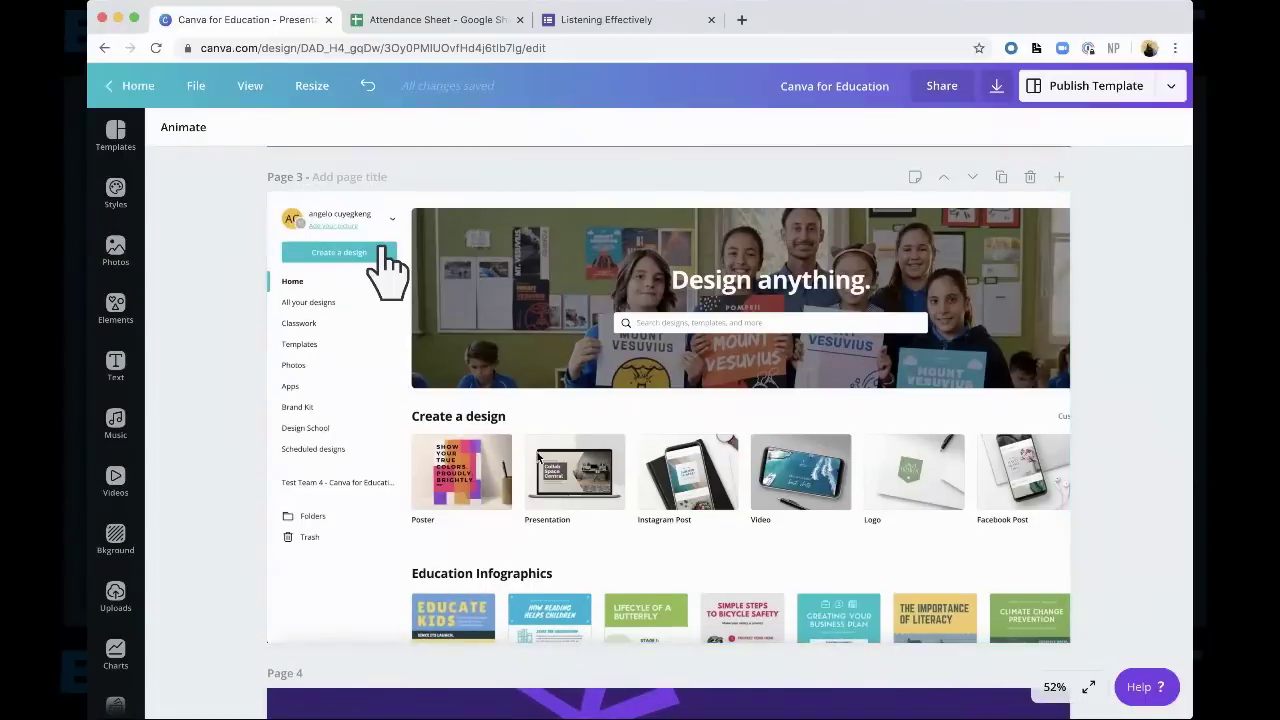
pyautogui.click(348, 204)
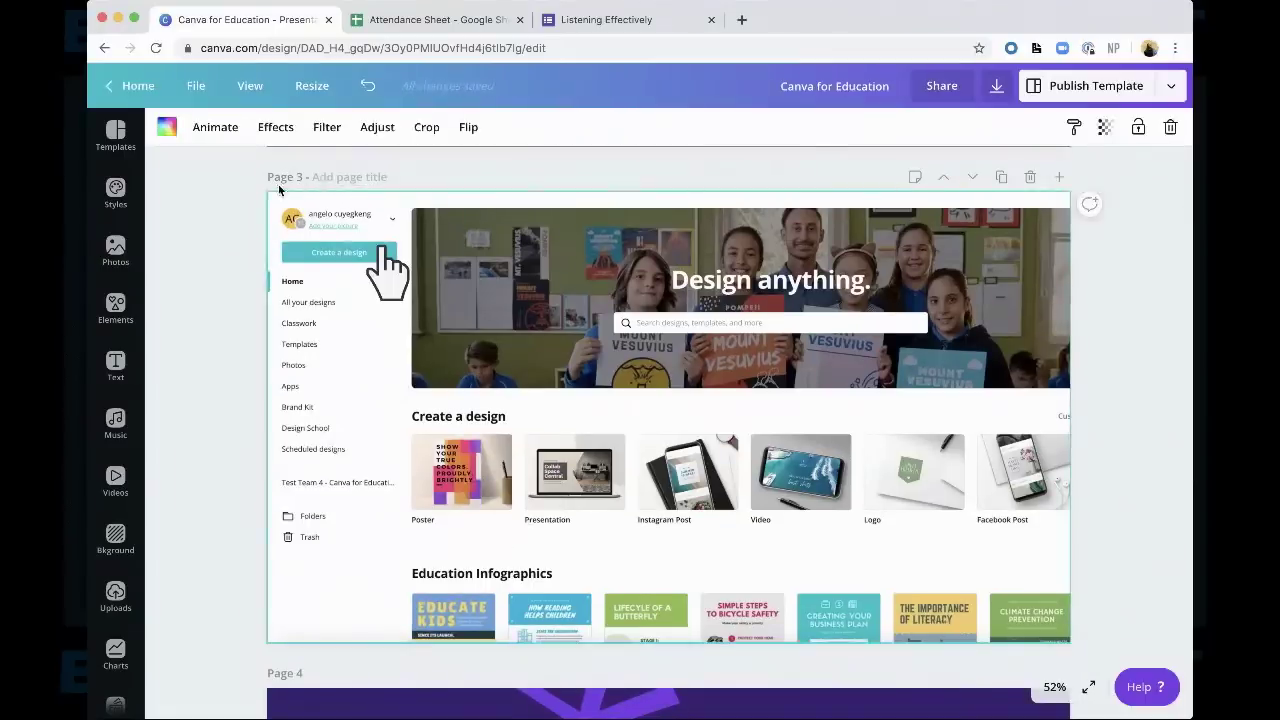
pyautogui.click(348, 176)
pyautogui.click(348, 204)
pyautogui.click(916, 178)
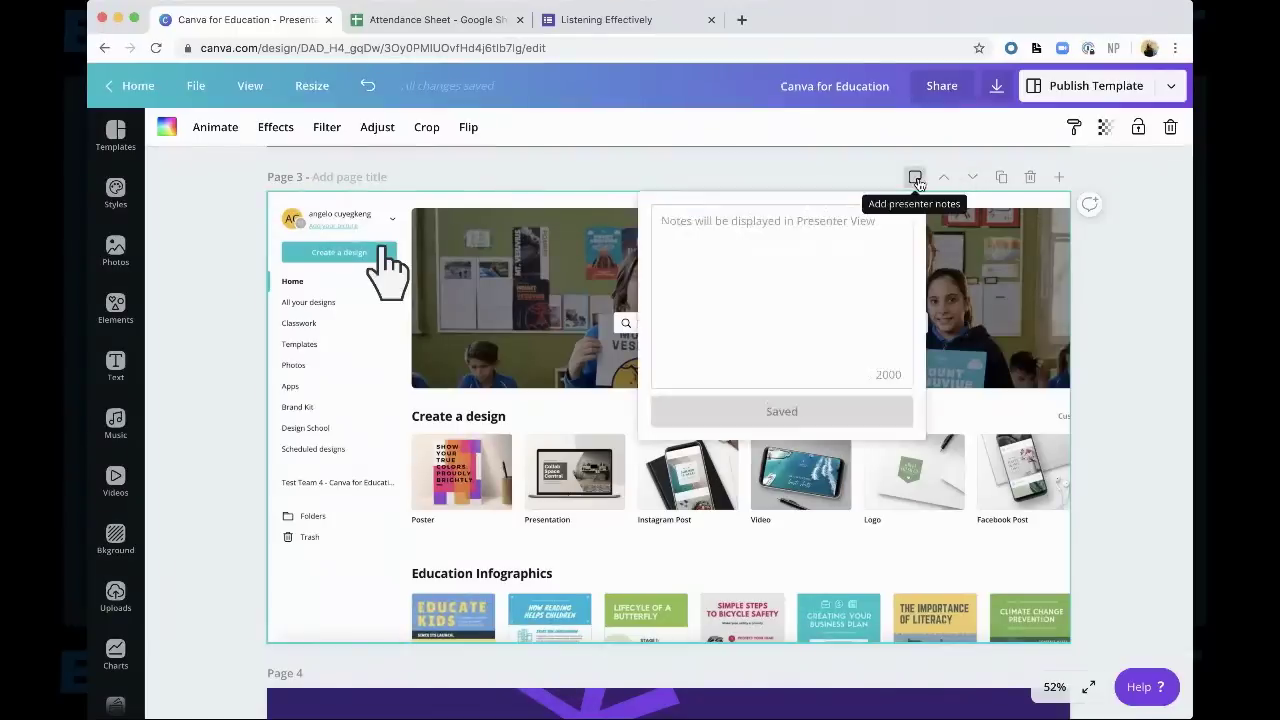
pyautogui.click(916, 180)
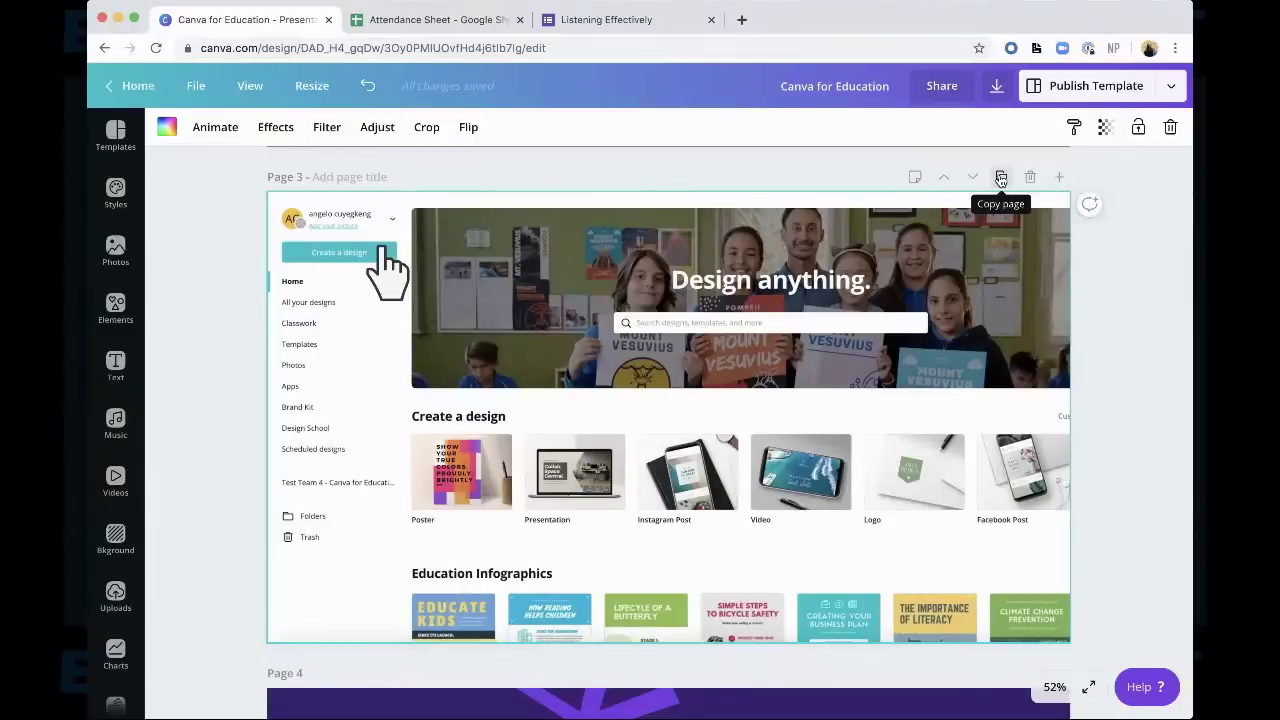
# Duplicate page 3 and delete the copy placed directly after it
pyautogui.click(1000, 178)
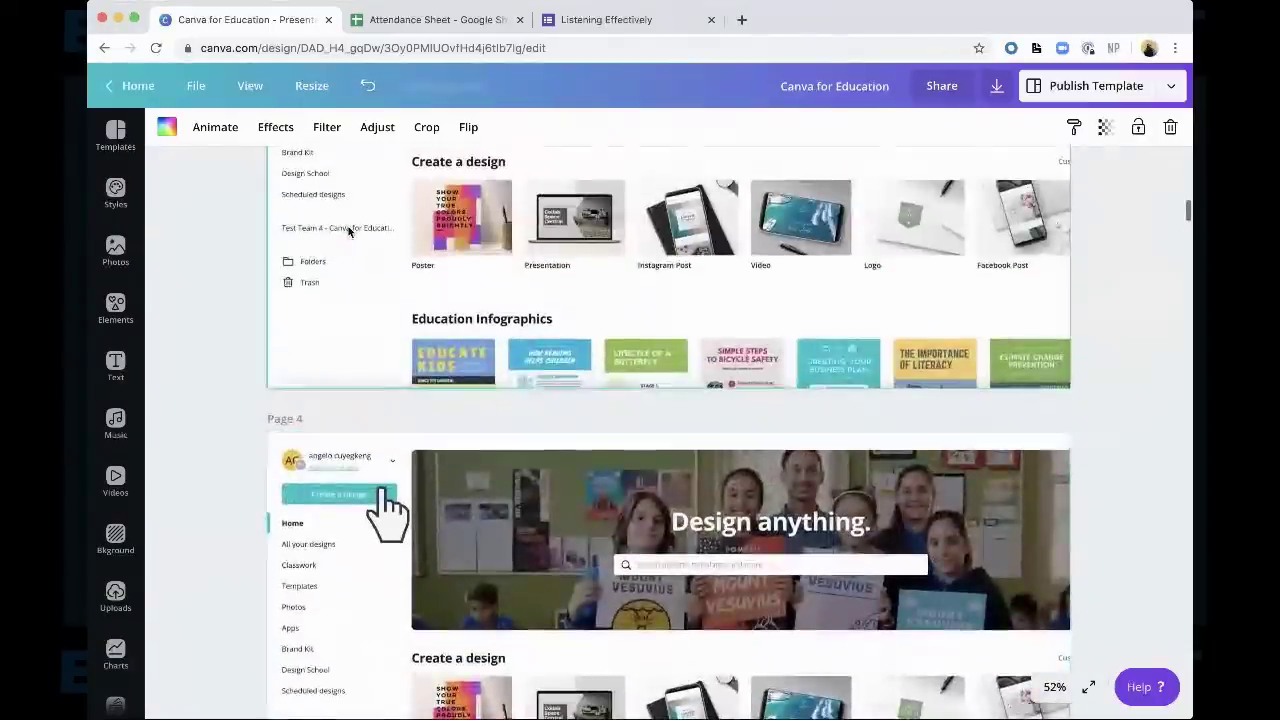
pyautogui.scroll(3, 355, 200)
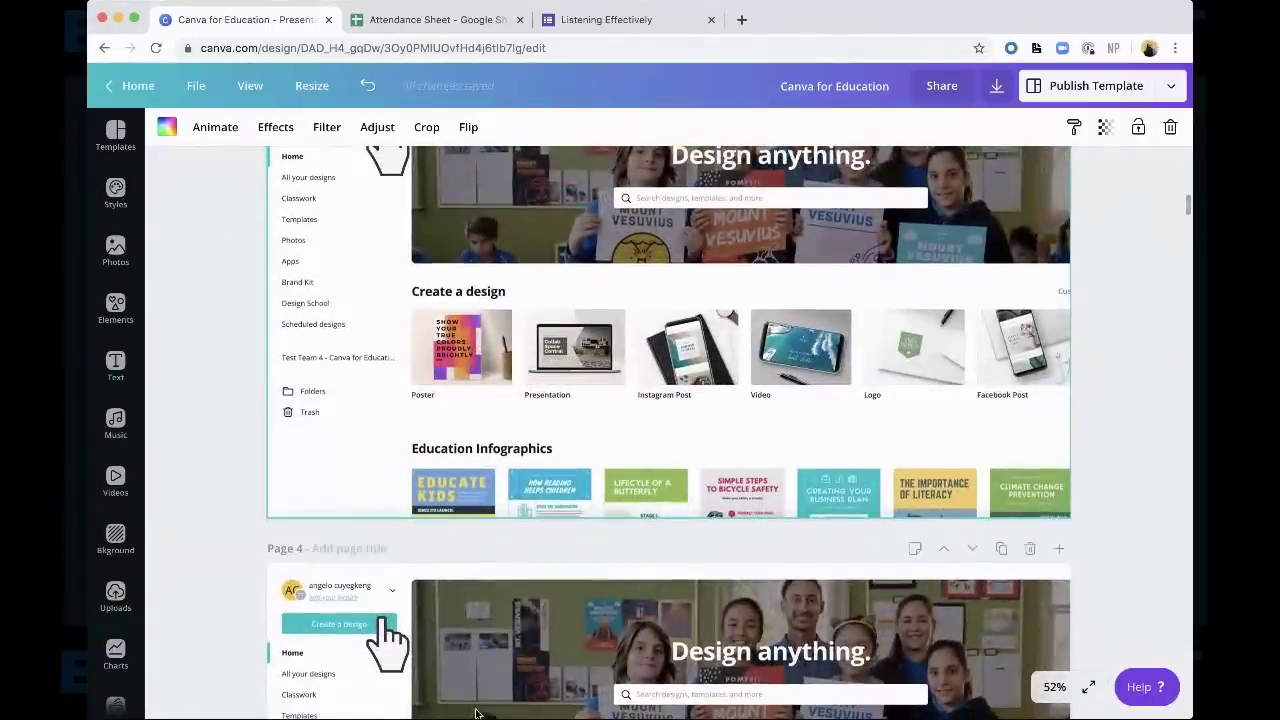
pyautogui.click(1028, 550)
pyautogui.scroll(4, 939, 416)
# Add a new page after page 3 and delete that added page
pyautogui.click(939, 416)
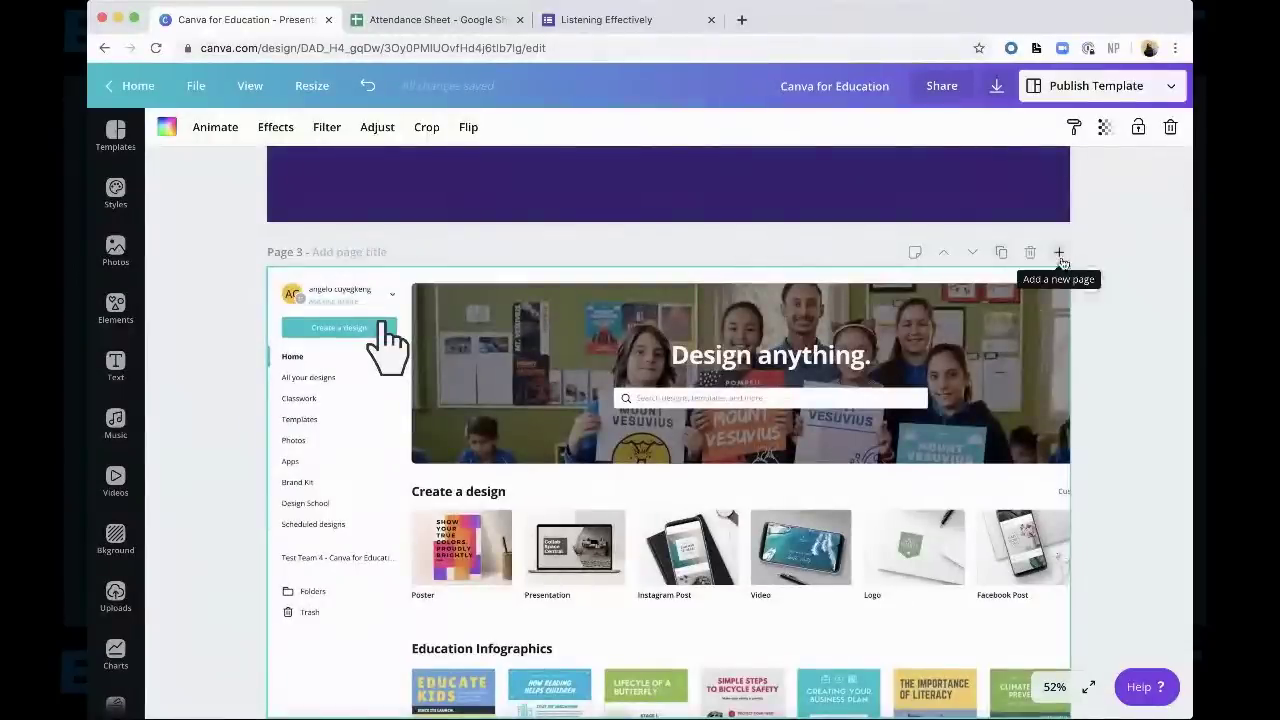
pyautogui.scroll(-1, 1060, 256)
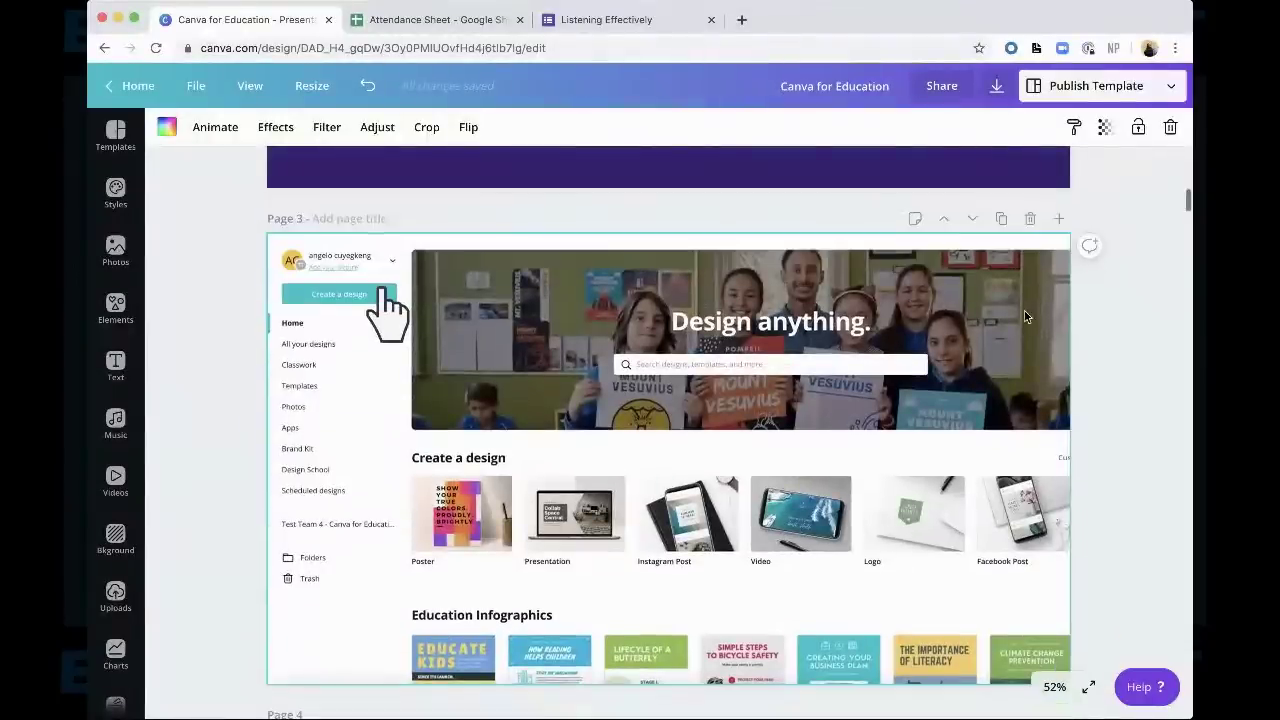
pyautogui.click(1060, 220)
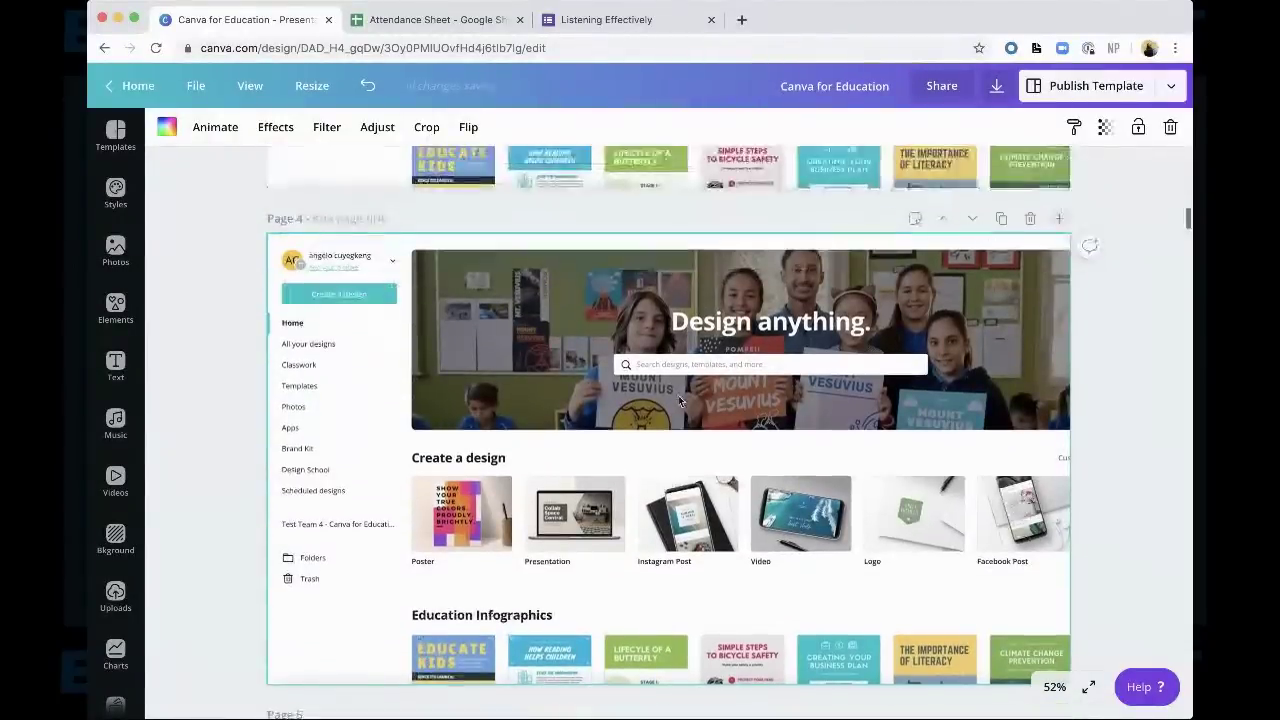
pyautogui.scroll(-1, 678, 398)
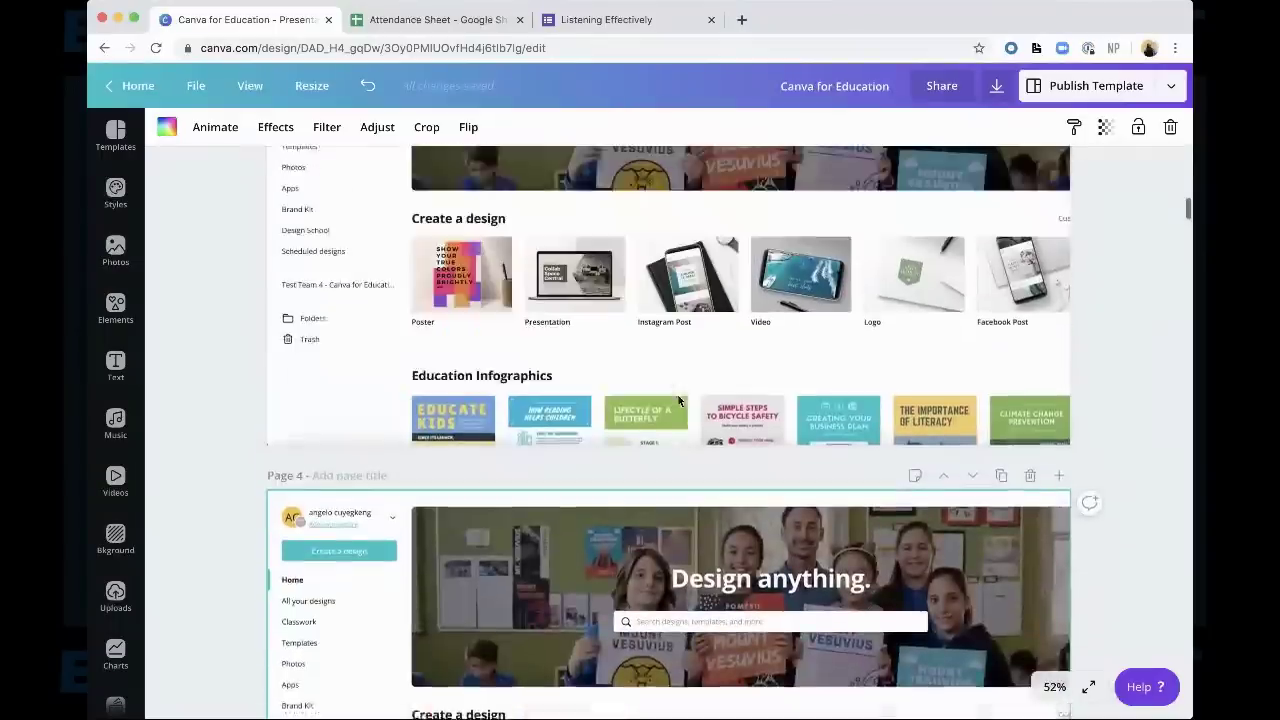
pyautogui.scroll(3, 678, 395)
pyautogui.scroll(-3, 634, 527)
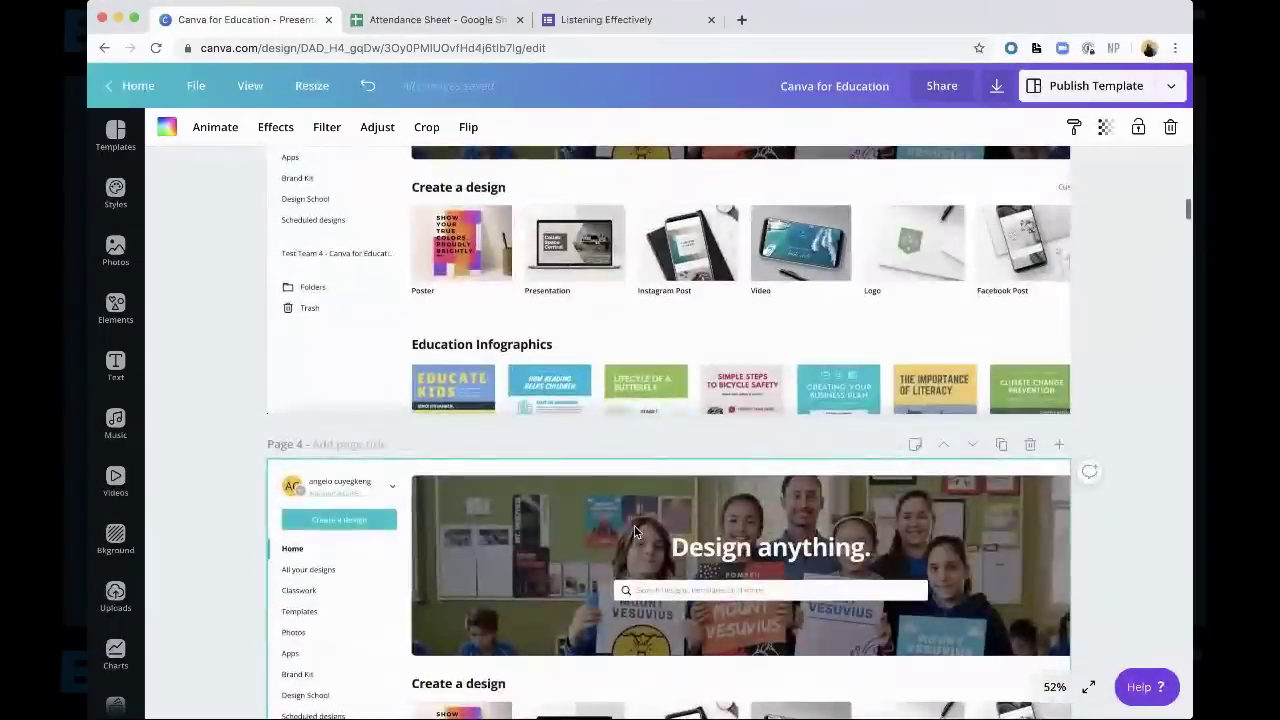
pyautogui.scroll(2, 634, 530)
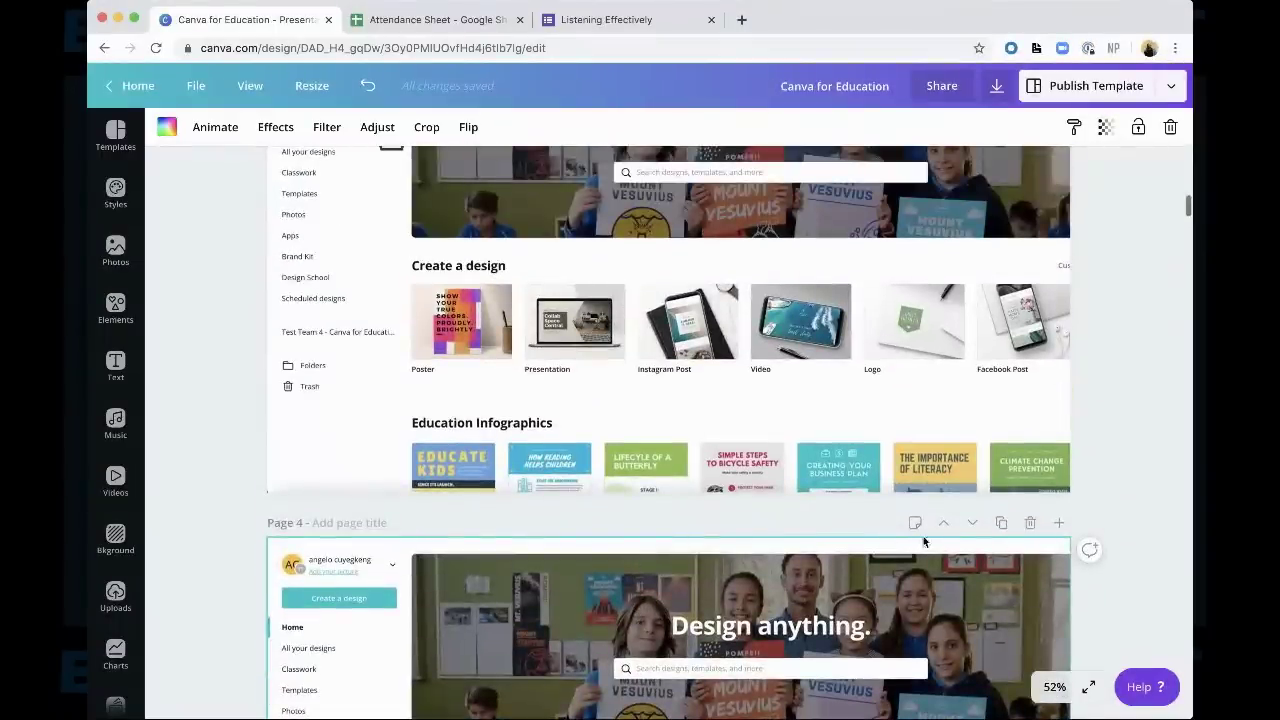
pyautogui.click(1029, 523)
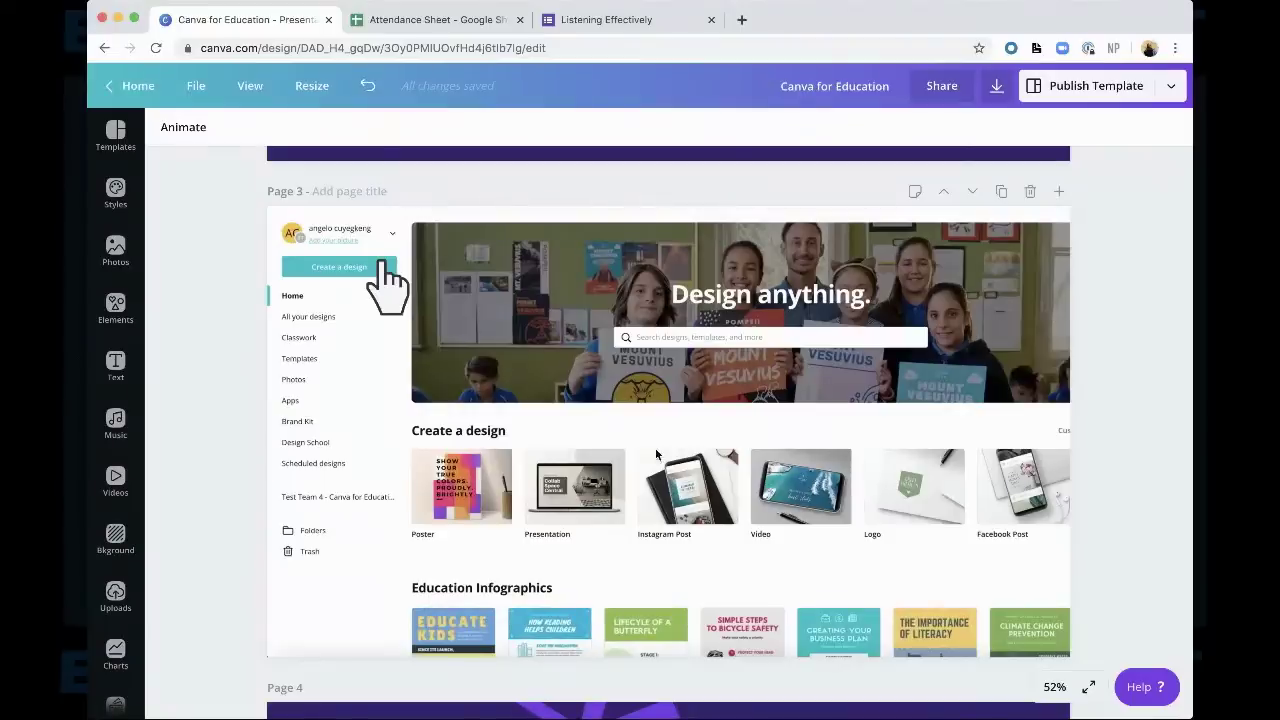
# Look through the "Keyboard shortcuts" title page and the "Say something" page about creating a text box
pyautogui.scroll(-5, 656, 455)
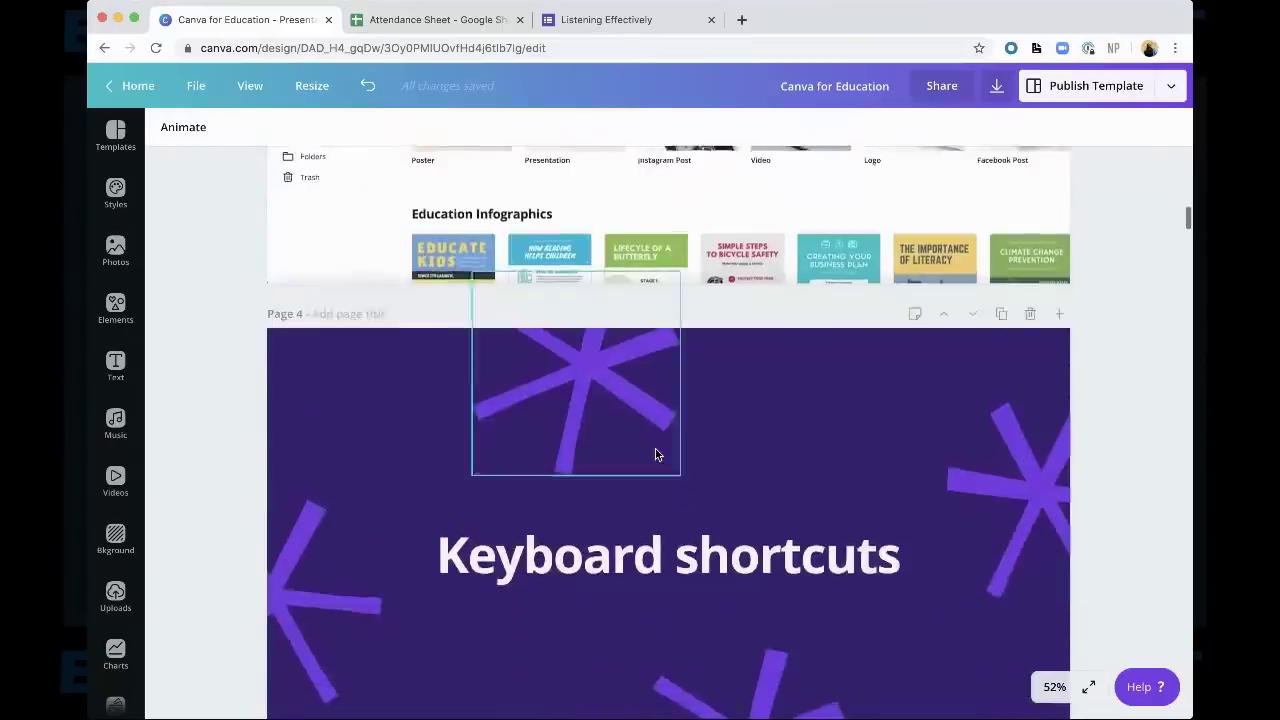
pyautogui.scroll(-2, 655, 455)
pyautogui.scroll(-1, 742, 384)
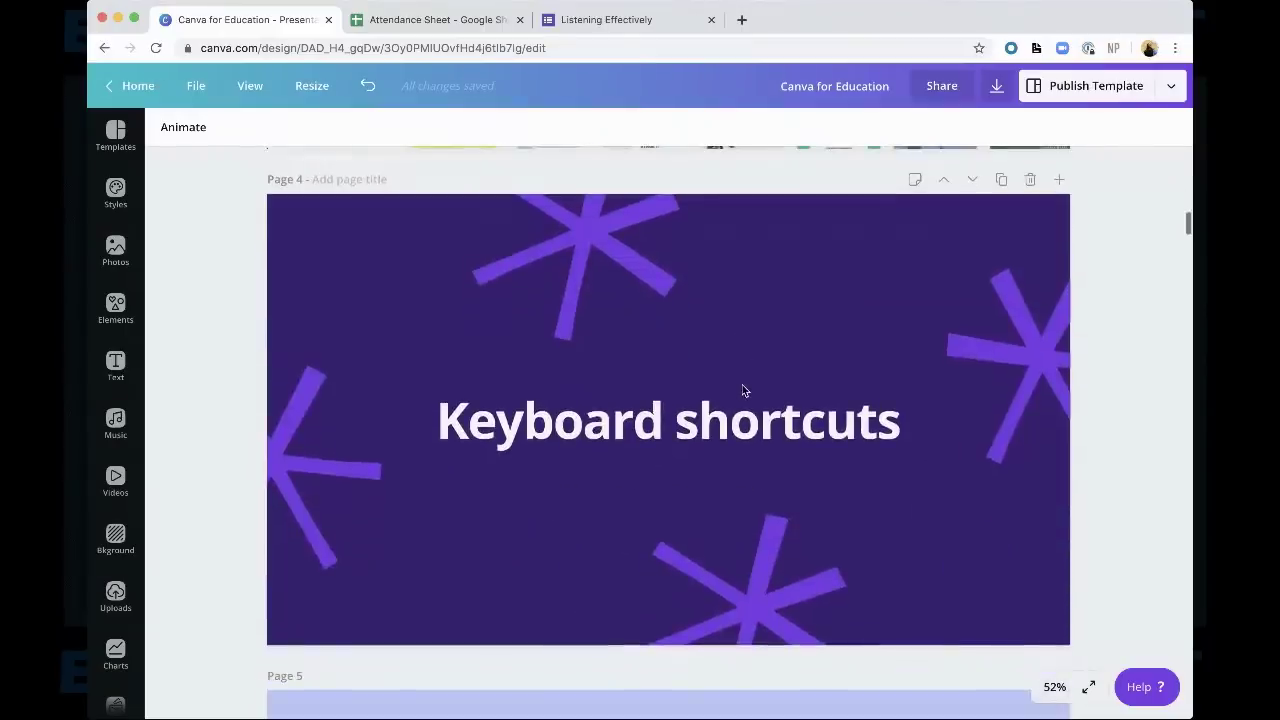
pyautogui.click(860, 325)
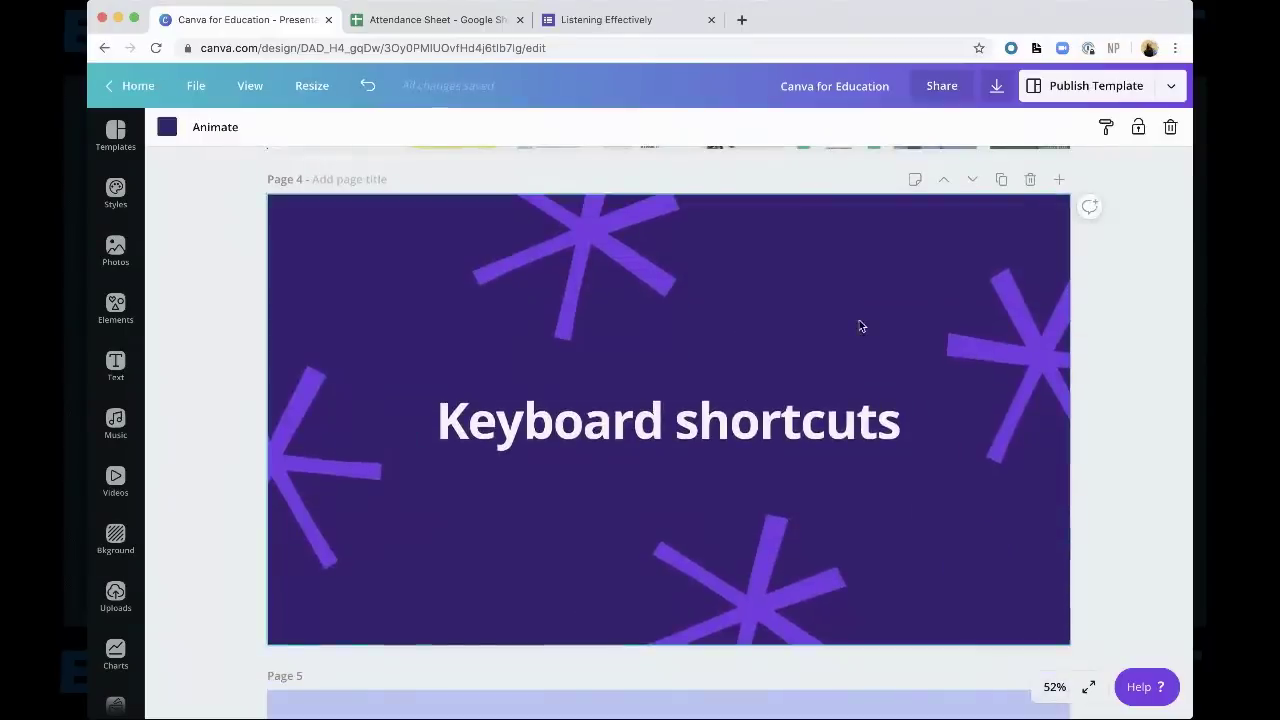
pyautogui.click(1097, 349)
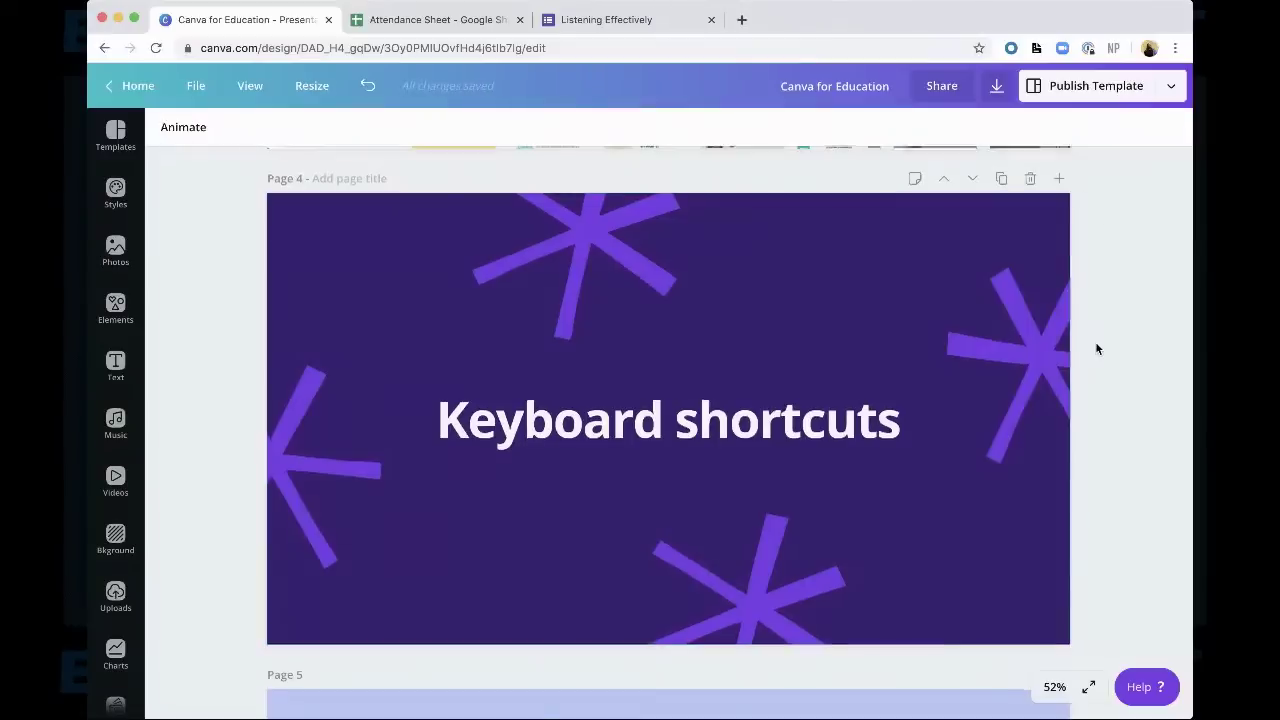
pyautogui.scroll(-1, 1096, 344)
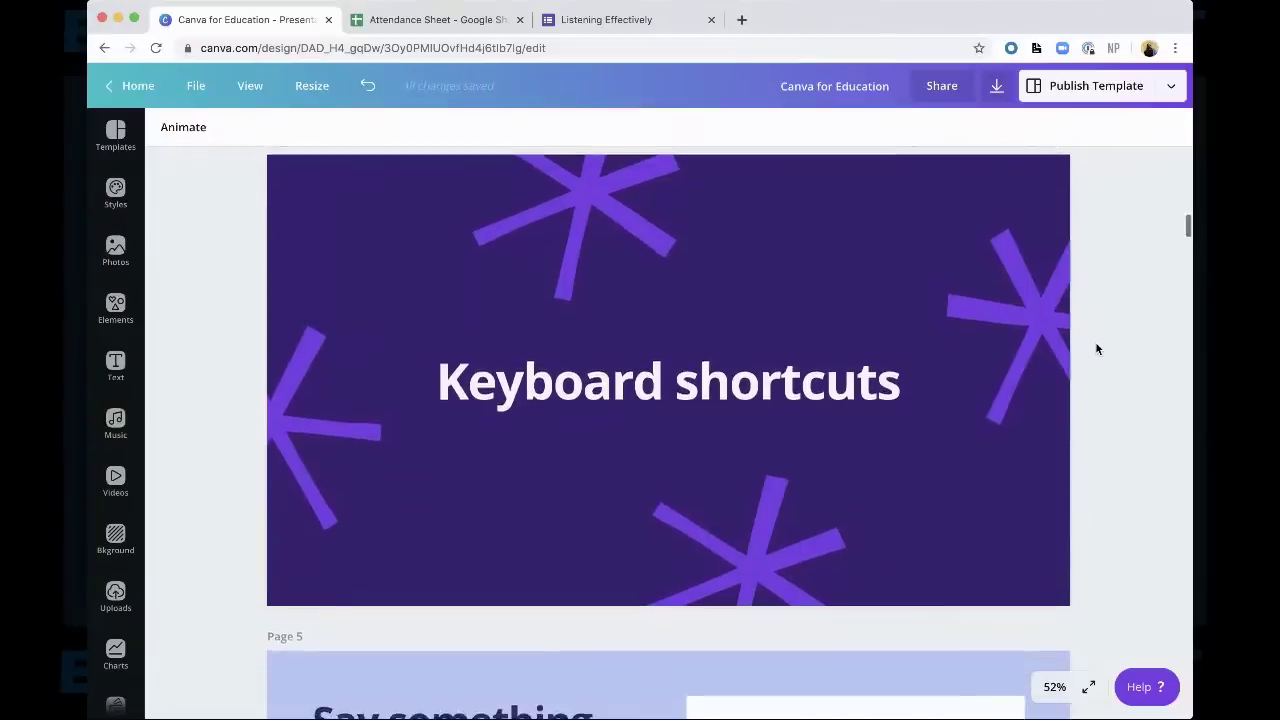
pyautogui.scroll(-2, 876, 347)
pyautogui.scroll(-8, 875, 345)
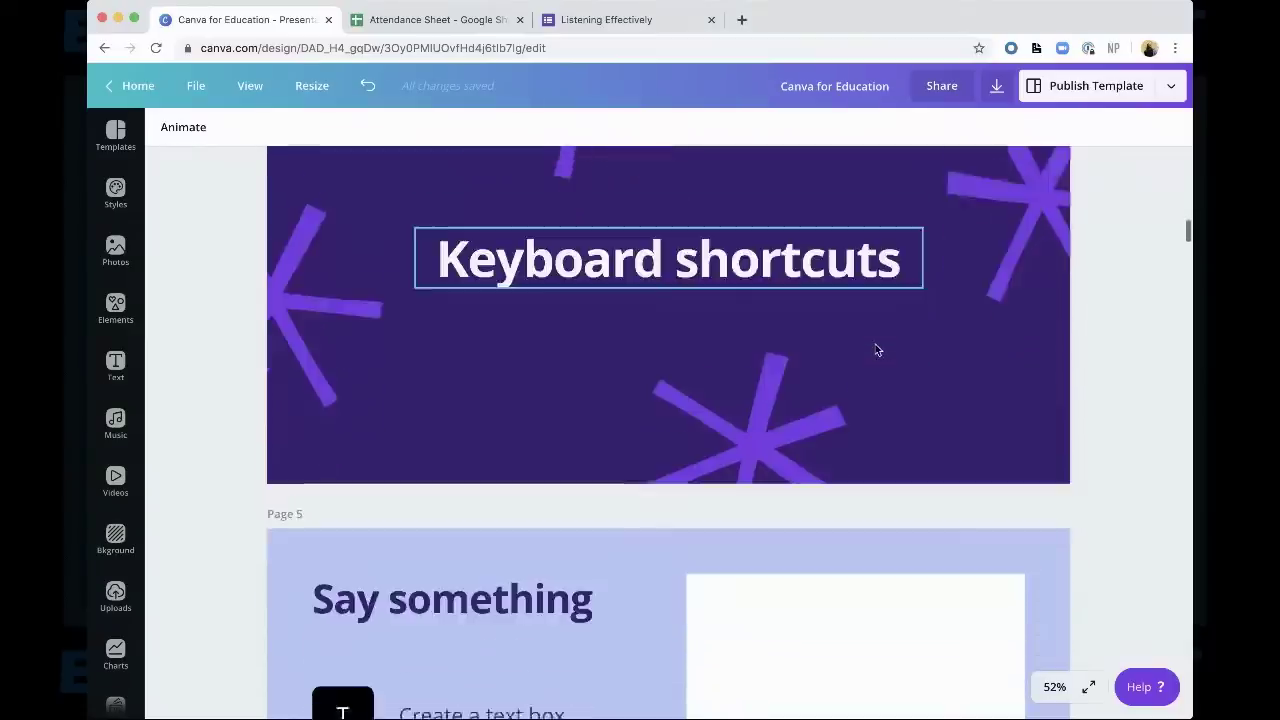
pyautogui.click(589, 550)
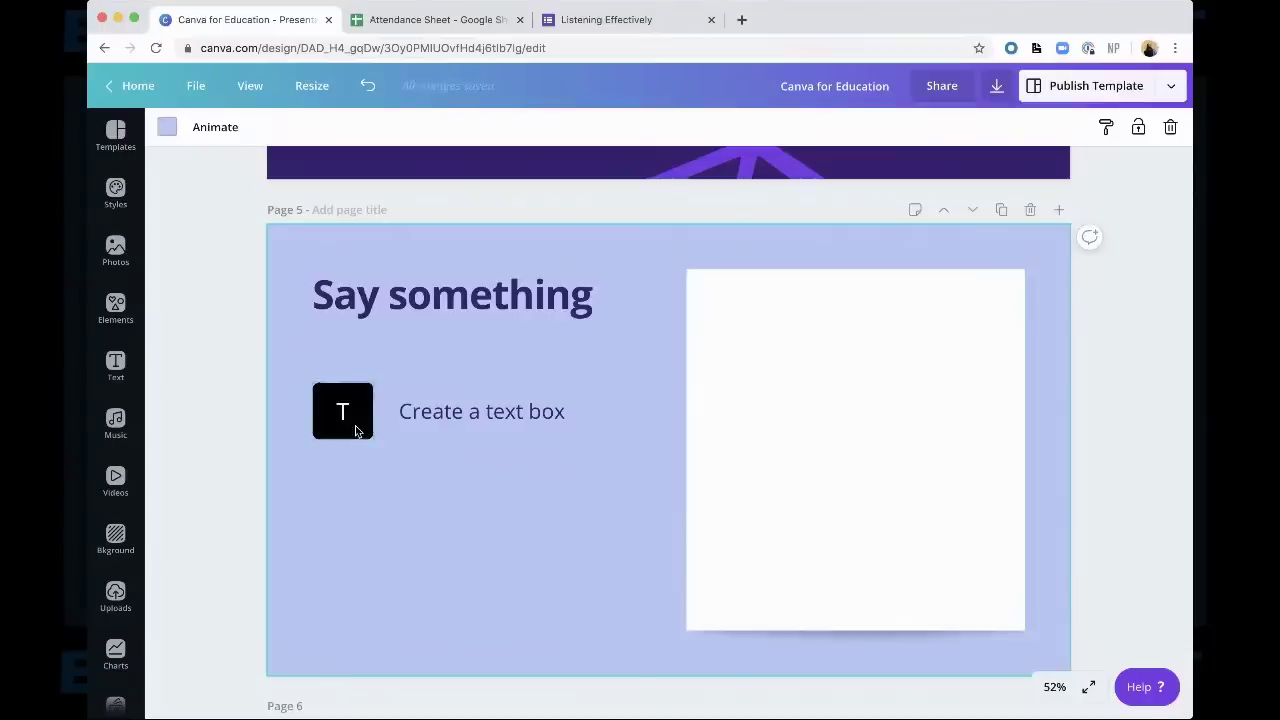
pyautogui.click(231, 420)
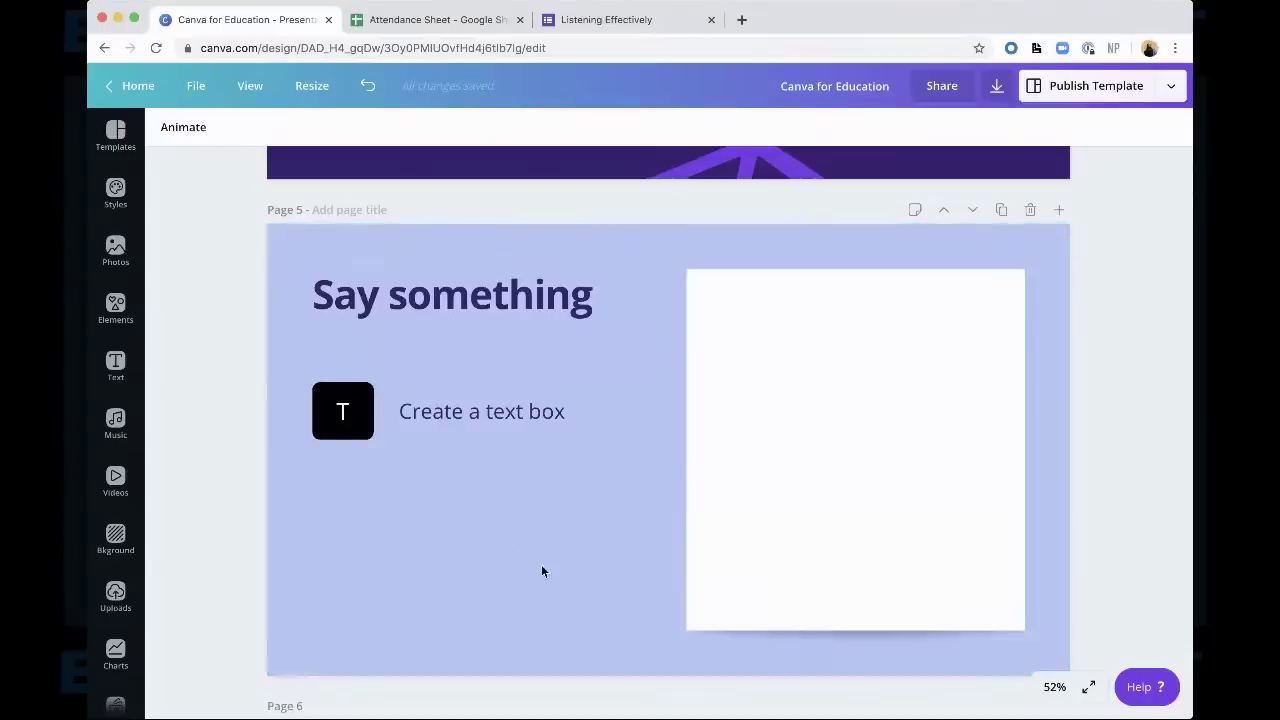
# Add a new text box to the "Say something" page
pyautogui.press('t')
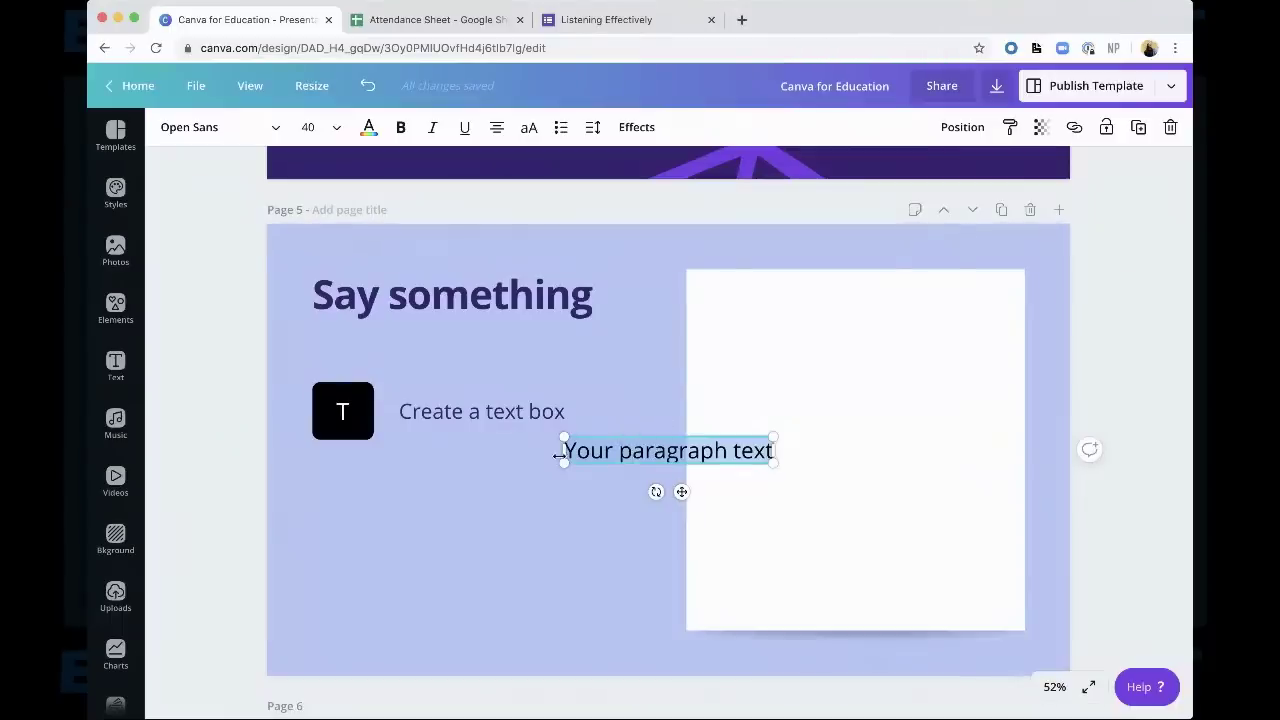
pyautogui.click(665, 456)
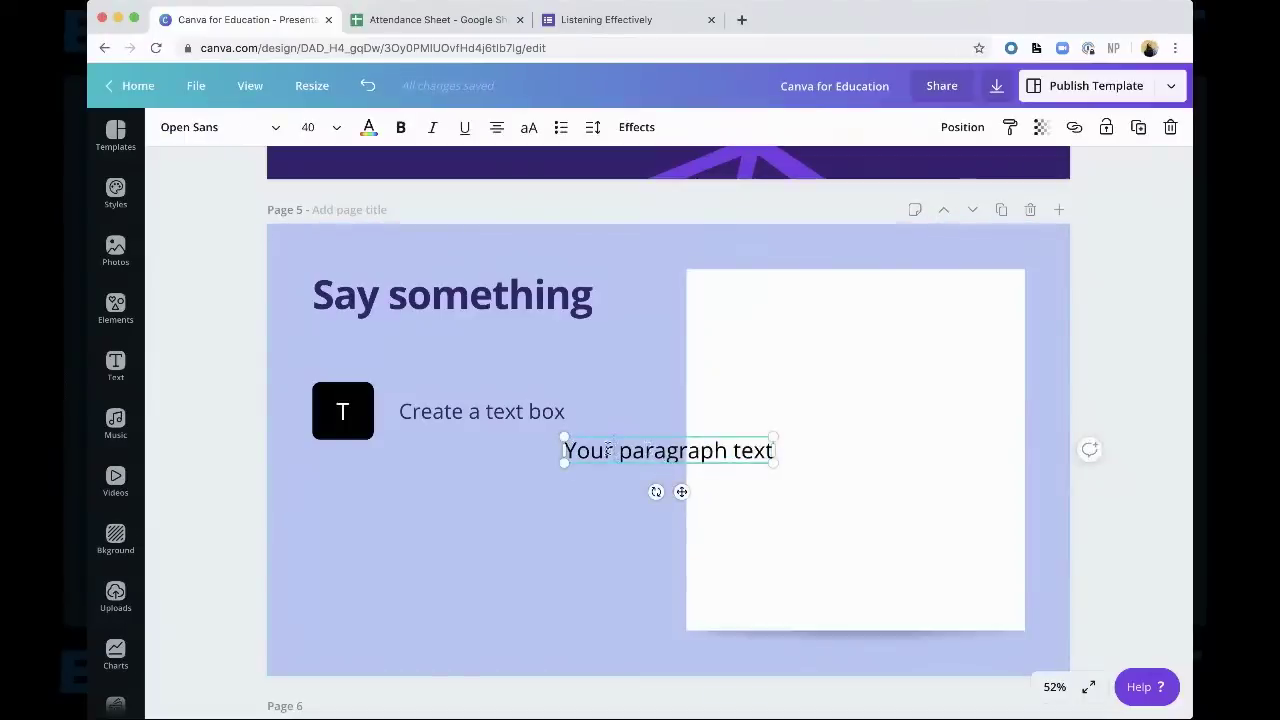
pyautogui.click(603, 494)
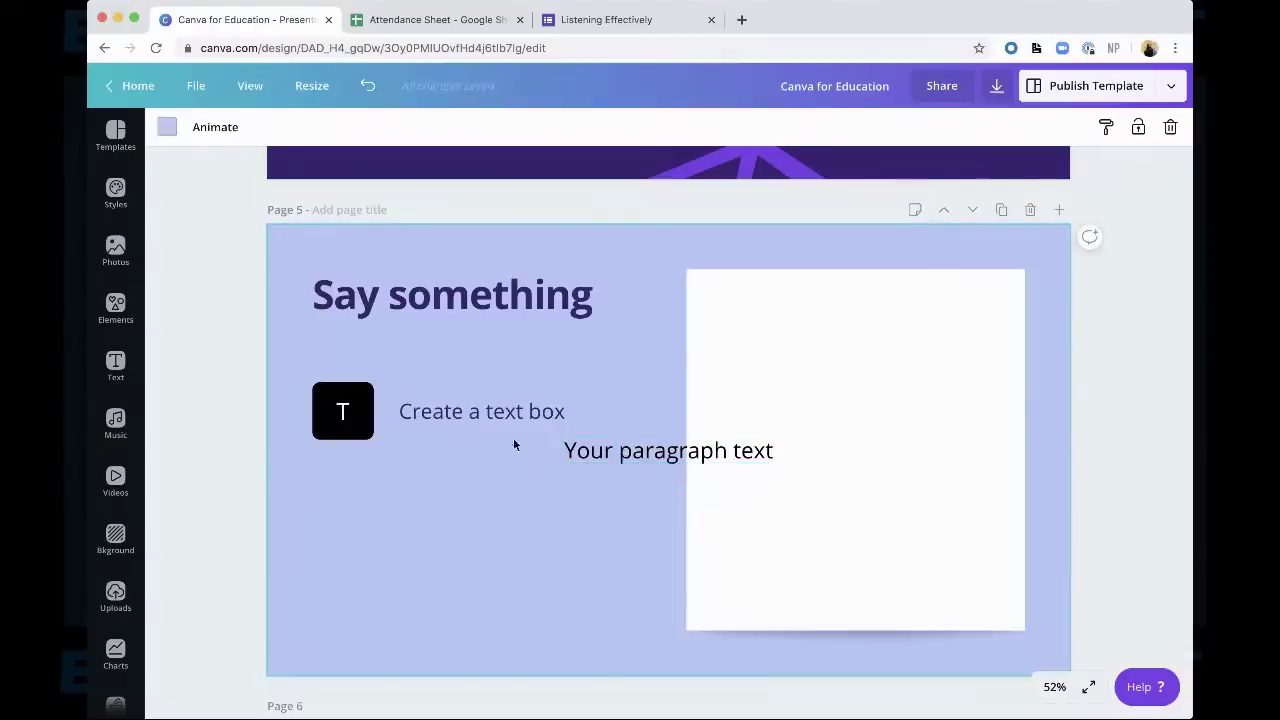
pyautogui.click(400, 405)
pyautogui.click(332, 410)
pyautogui.click(400, 405)
# Replace all the placeholder text in the new text box with "Have a nice day!"
pyautogui.click(627, 455)
pyautogui.doubleClick(619, 452)
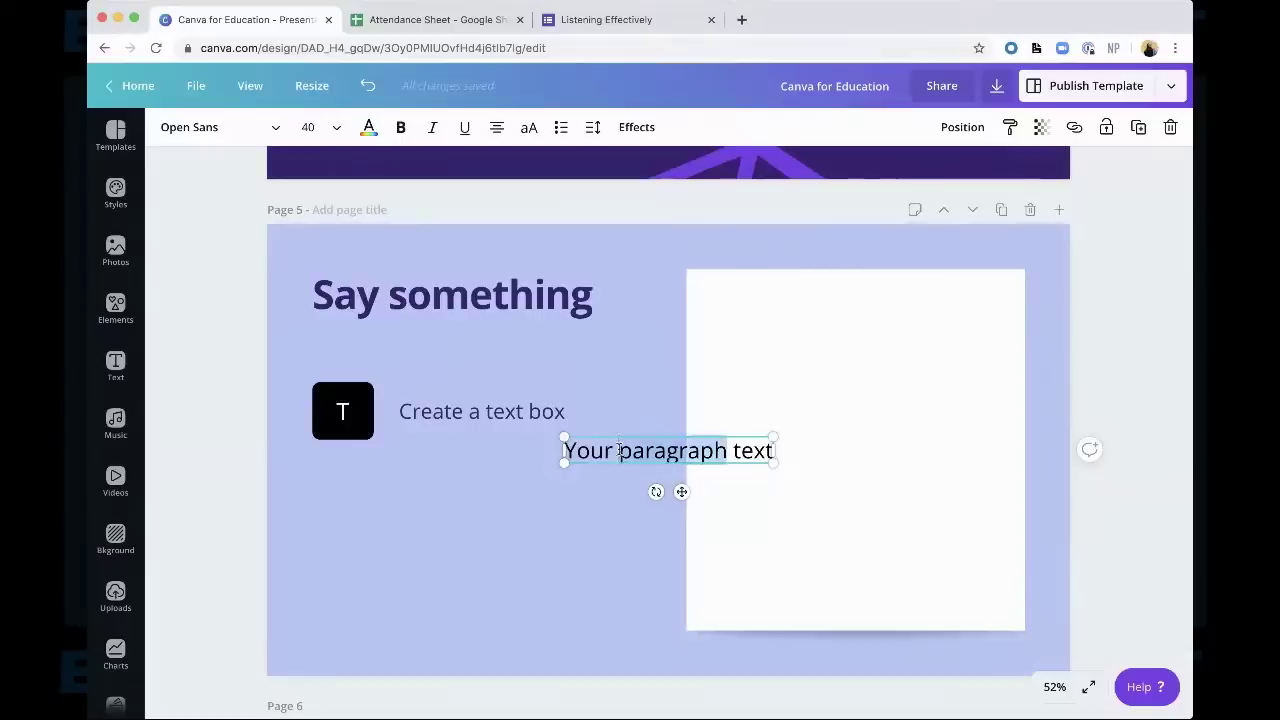
pyautogui.tripleClick(619, 452)
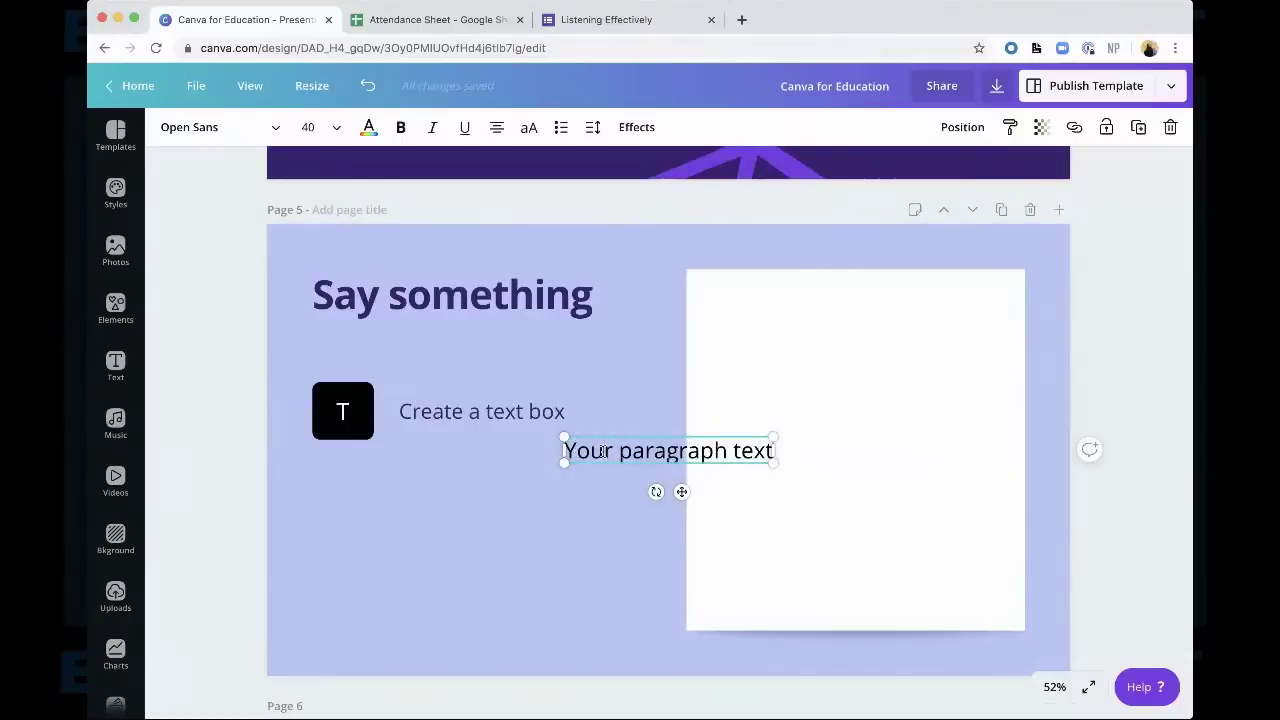
pyautogui.click(618, 452)
pyautogui.moveTo(619, 452); pyautogui.dragTo(583, 452)
pyautogui.press('super+a')
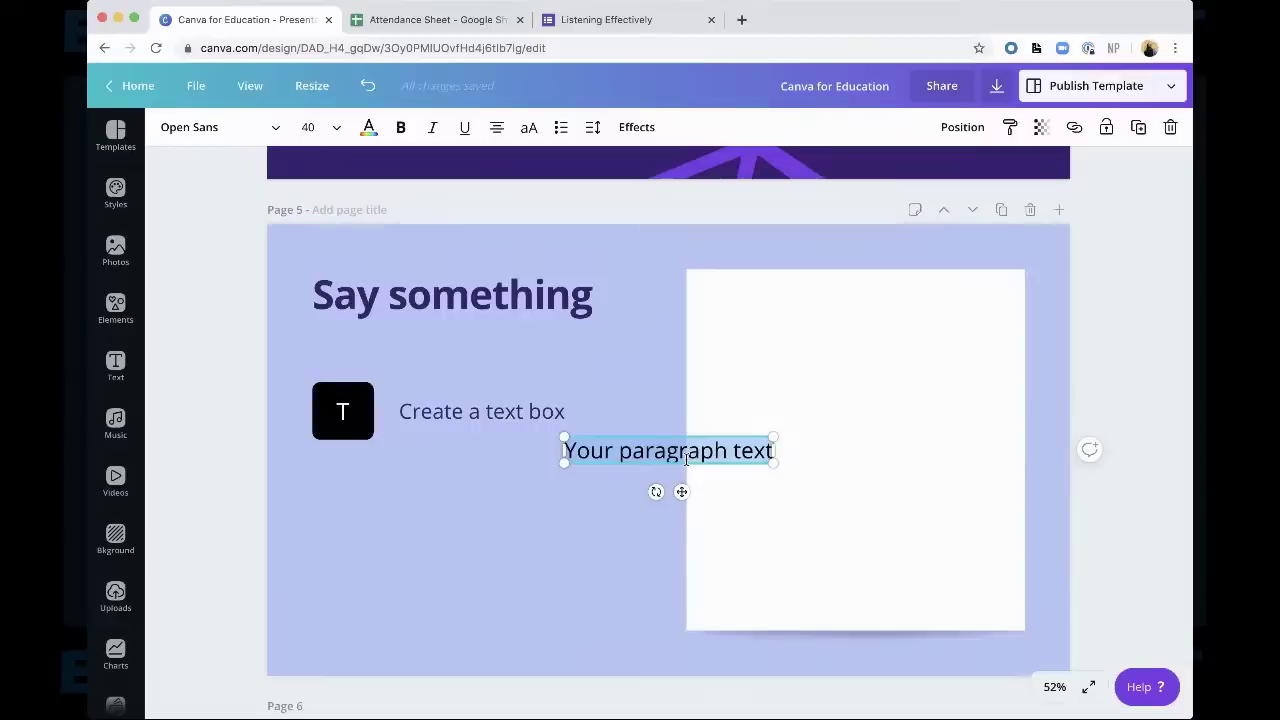
pyautogui.write('have')
pyautogui.press('BackSpace')
pyautogui.press('BackSpace')
pyautogui.press('BackSpace')
pyautogui.press('BackSpace')
pyautogui.write('Have a nice day!')
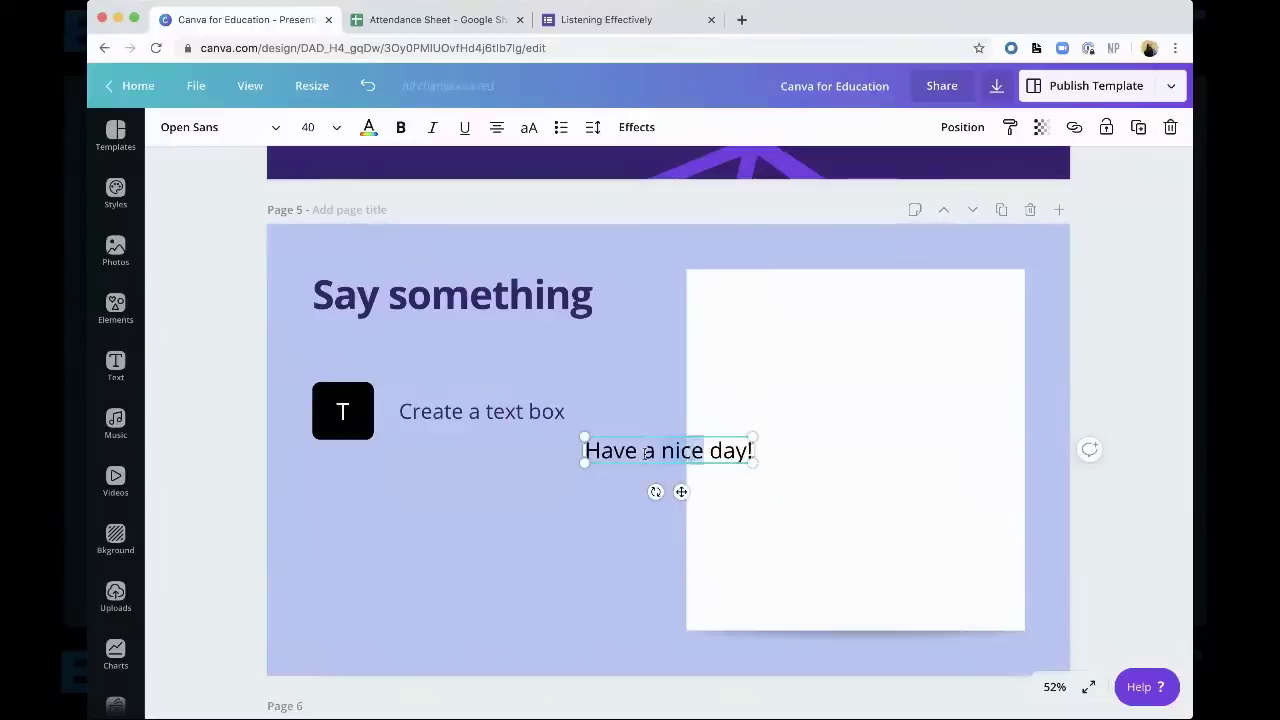
# Change the font of the "Have a nice day!" text to Beth Ellen
pyautogui.moveTo(591, 451); pyautogui.dragTo(751, 450)
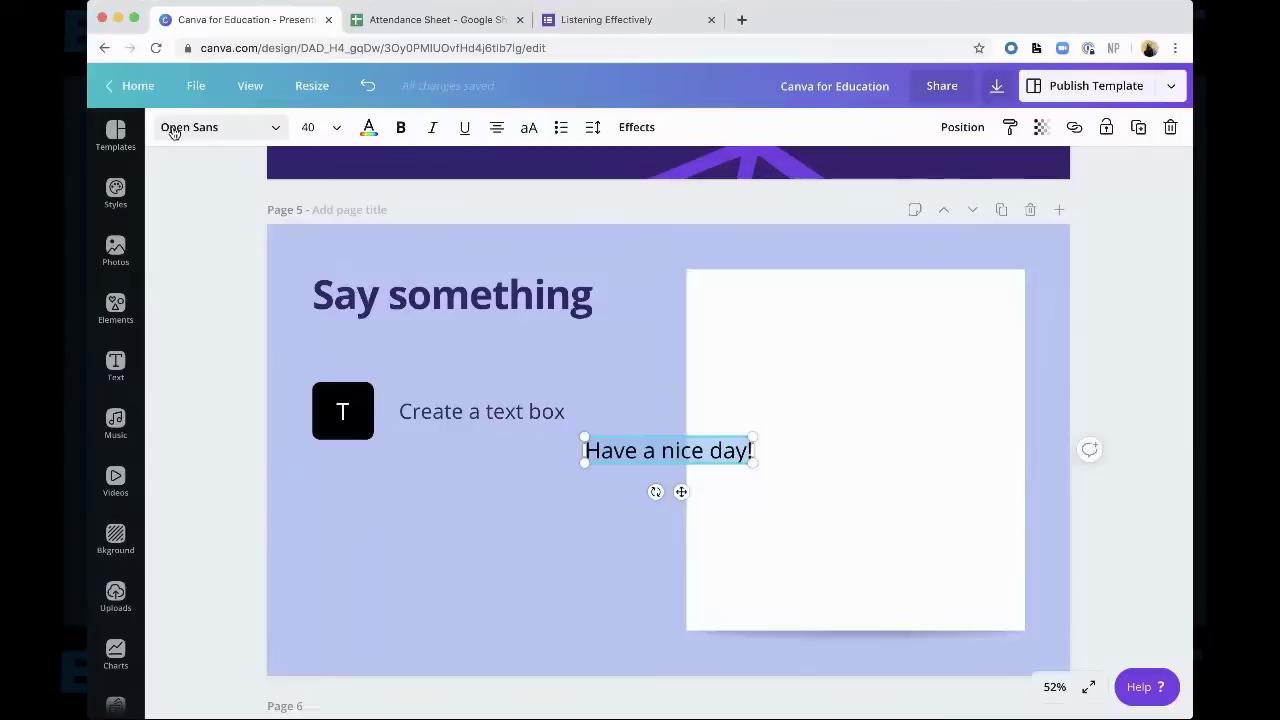
pyautogui.click(257, 127)
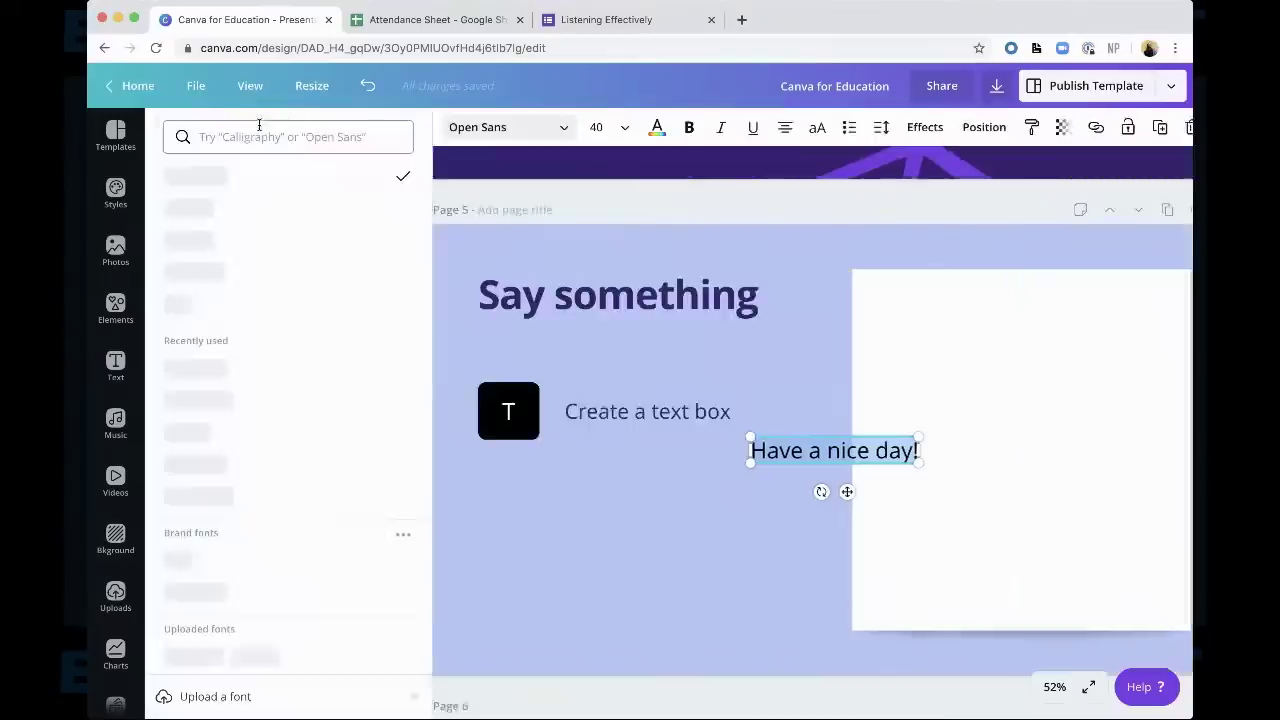
pyautogui.scroll(-1, 212, 340)
pyautogui.scroll(-2, 212, 340)
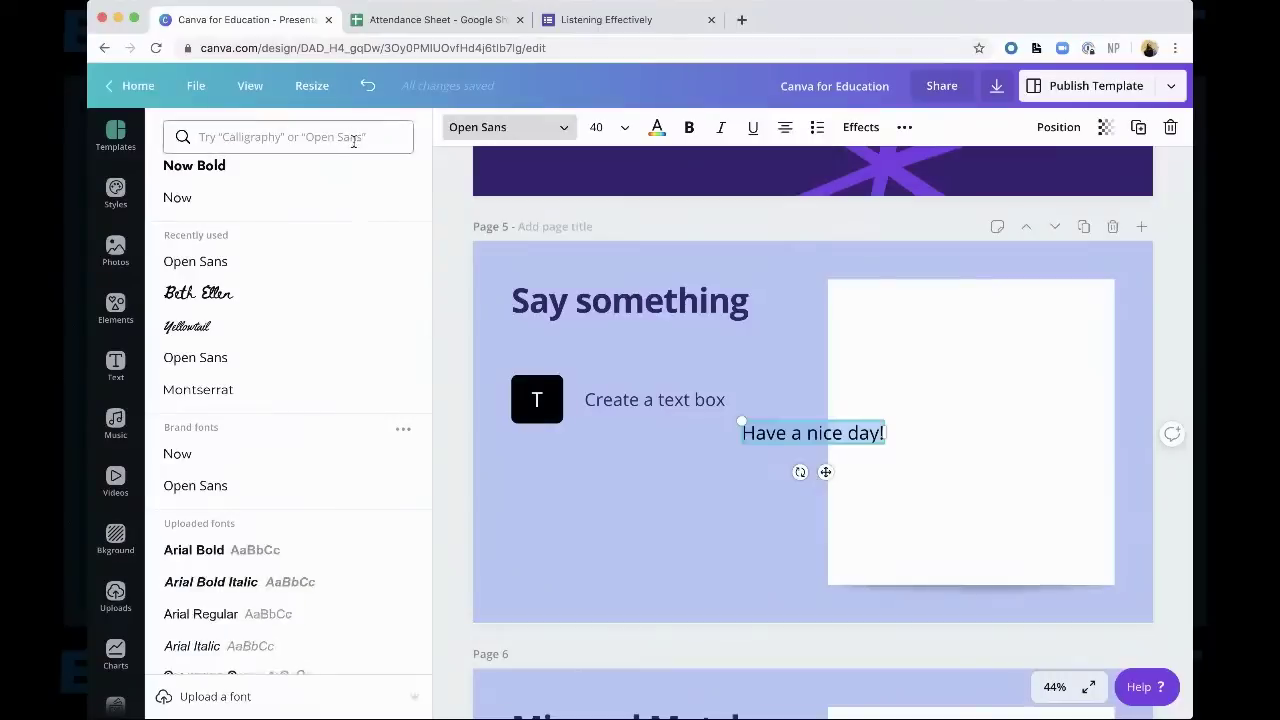
pyautogui.scroll(-3, 249, 400)
pyautogui.scroll(7, 249, 400)
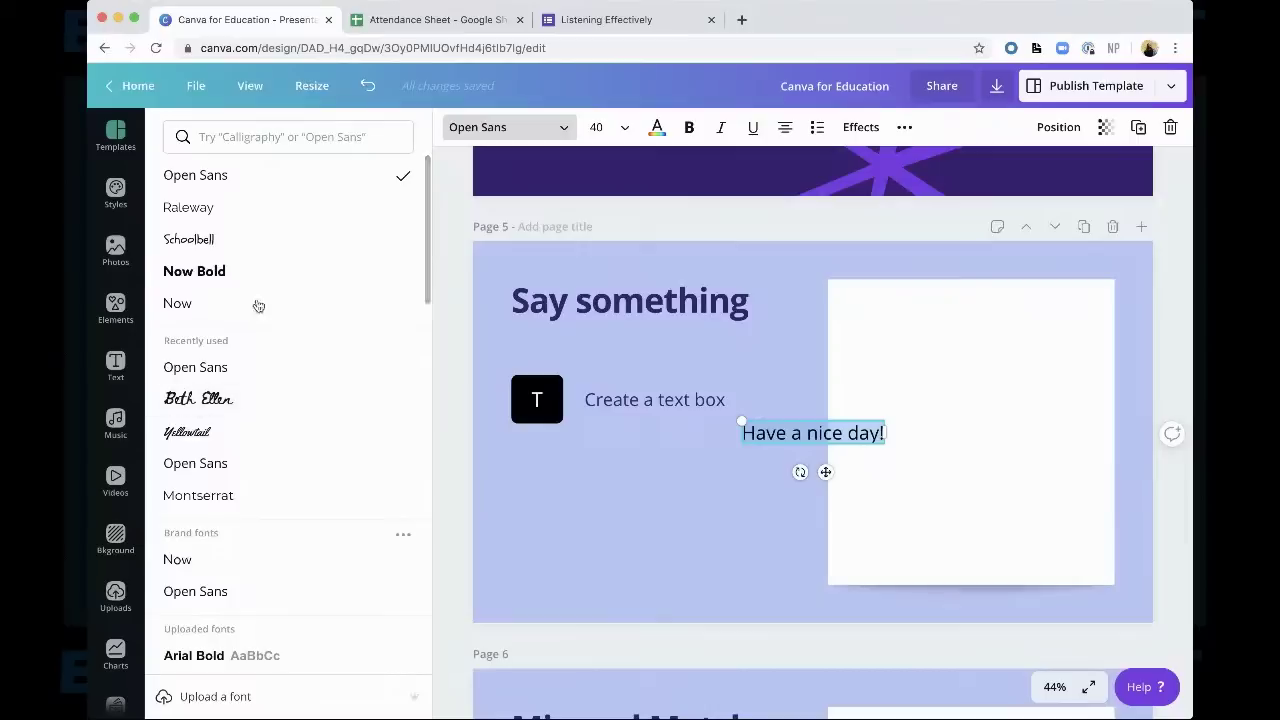
pyautogui.scroll(-2, 268, 289)
pyautogui.scroll(2, 268, 289)
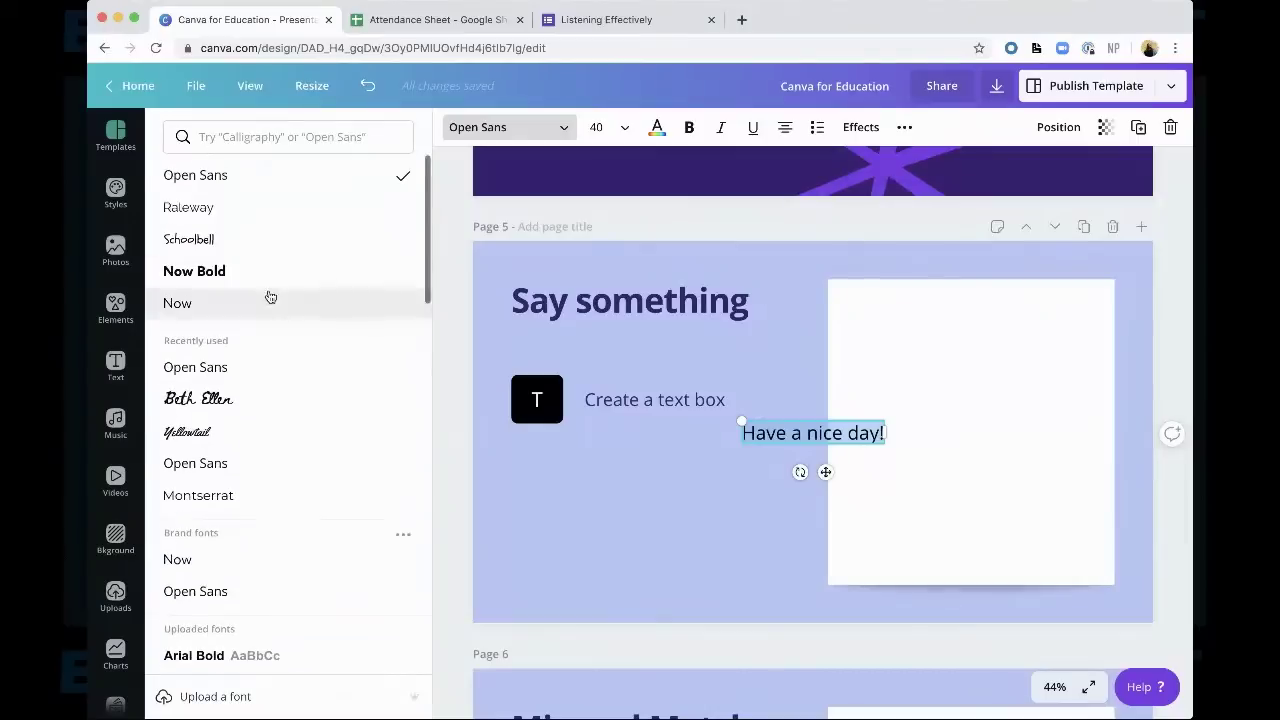
pyautogui.click(198, 400)
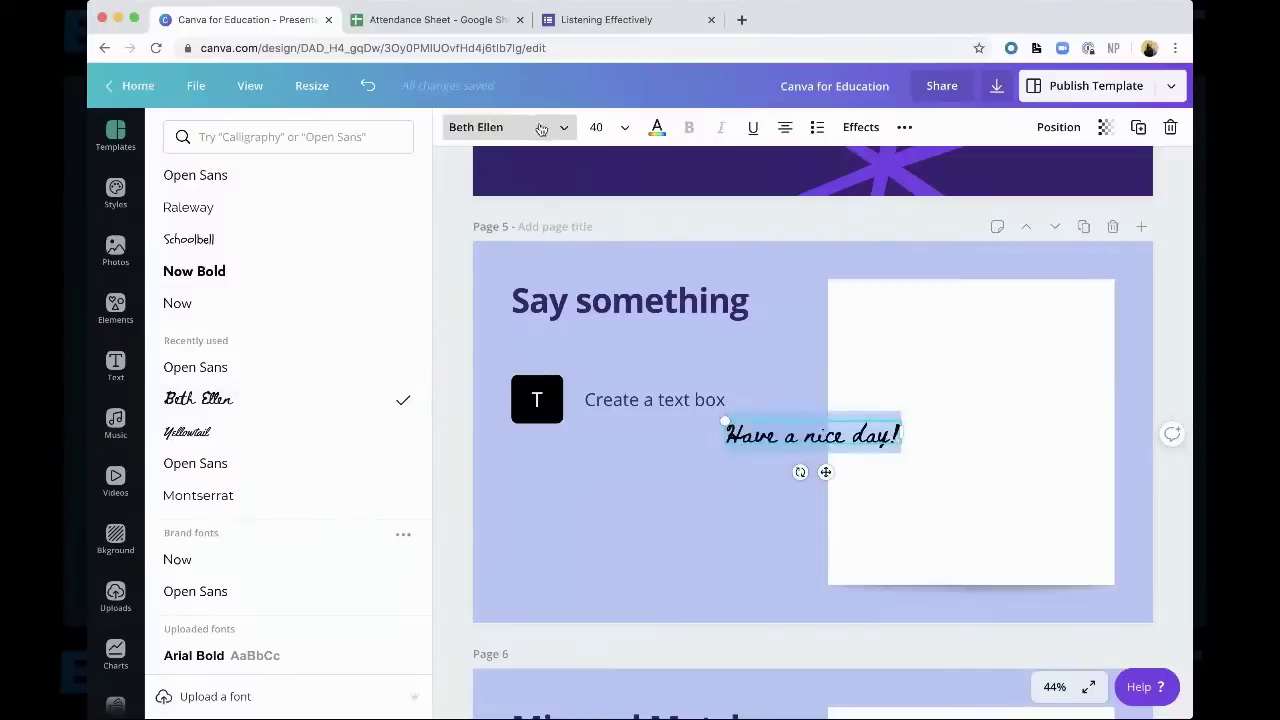
pyautogui.click(545, 127)
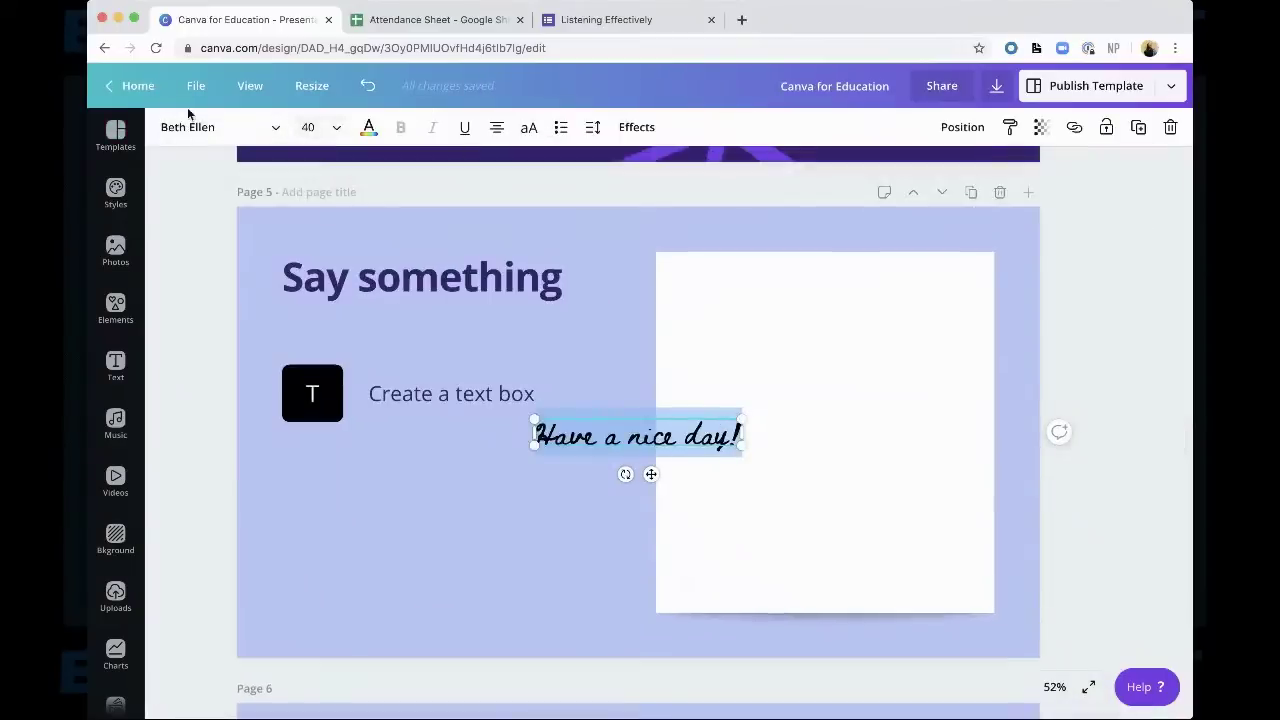
# Set the font size of the whole "Have a nice day!" text to 100
pyautogui.tripleClick(709, 424)
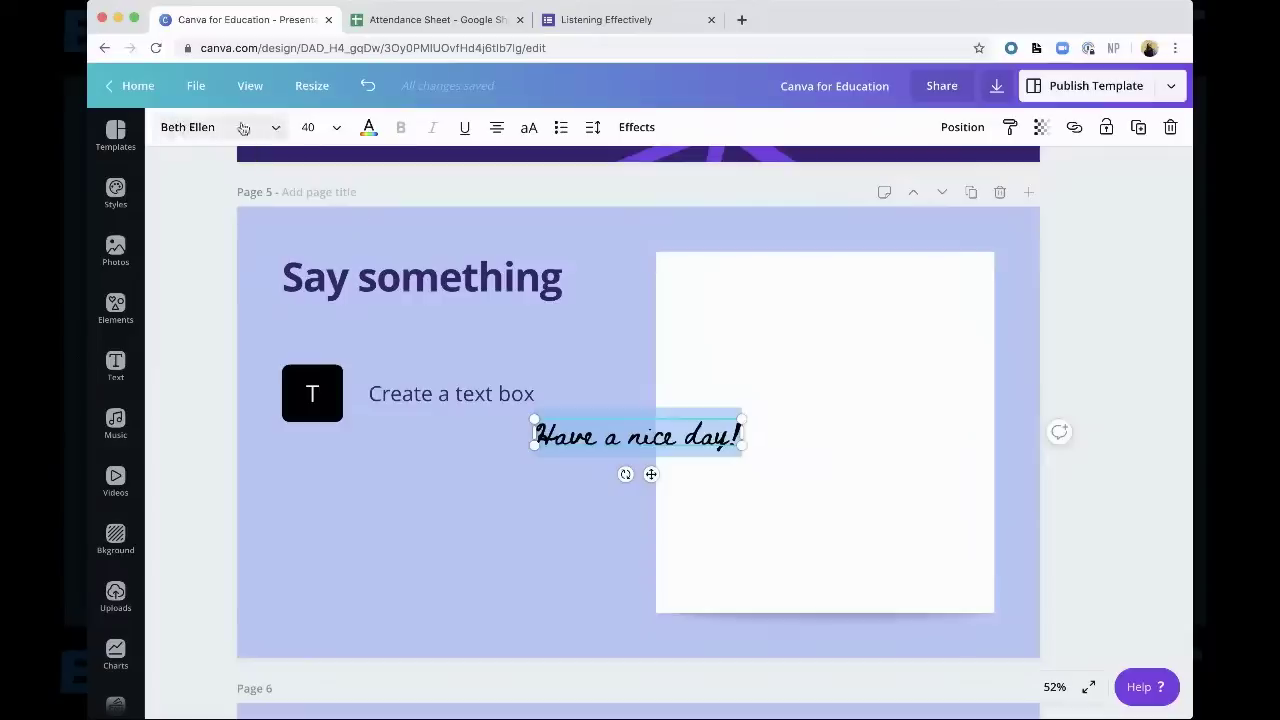
pyautogui.click(337, 127)
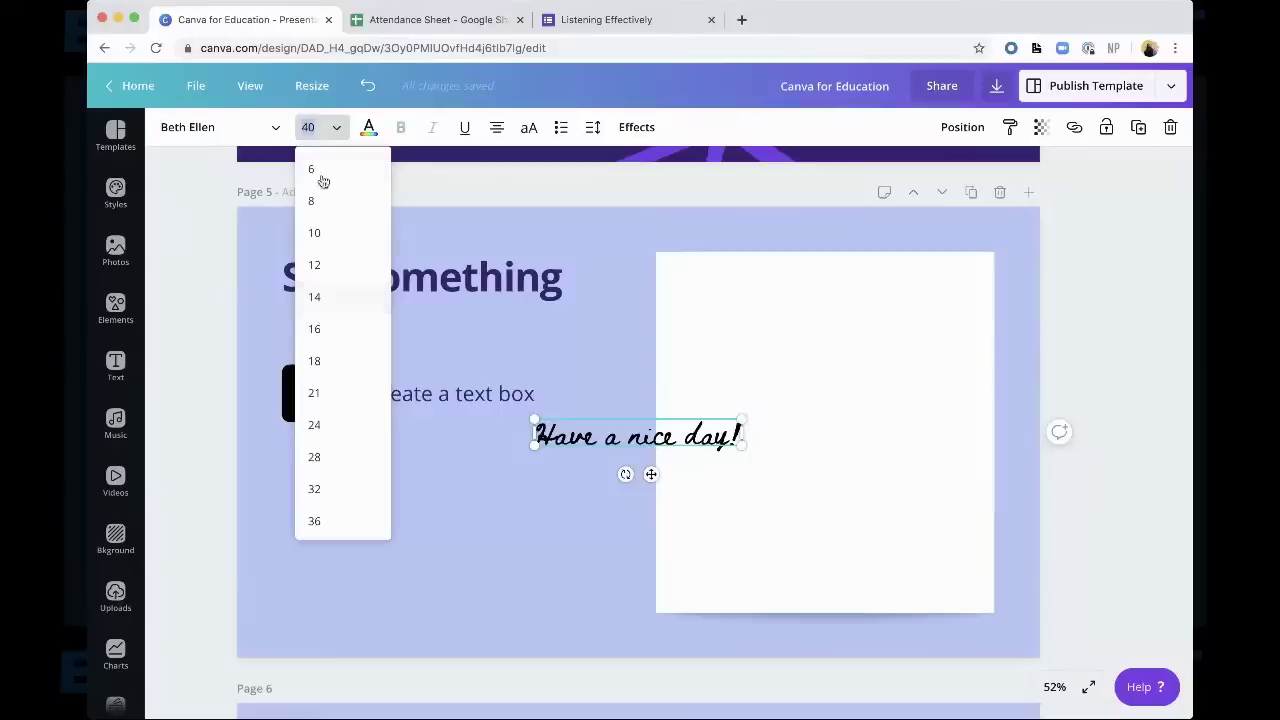
pyautogui.click(308, 127)
pyautogui.click(296, 128)
pyautogui.click(296, 128)
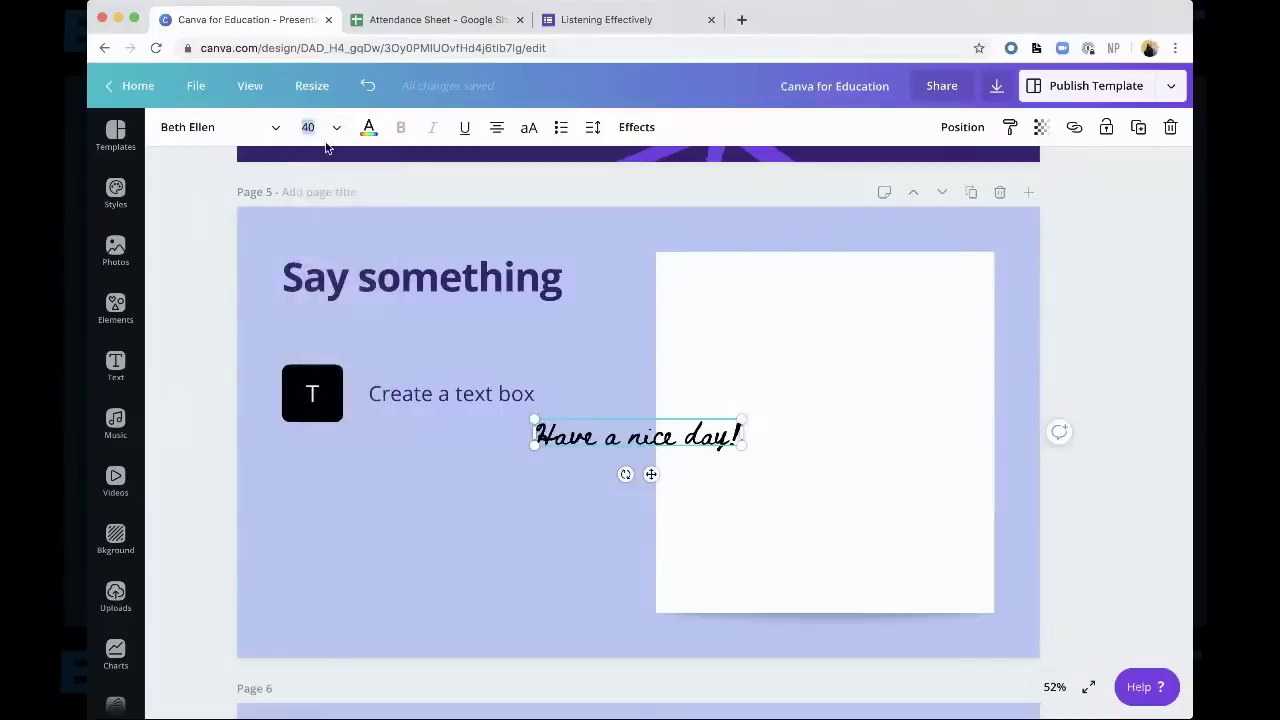
pyautogui.write('100')
pyautogui.press('Return')
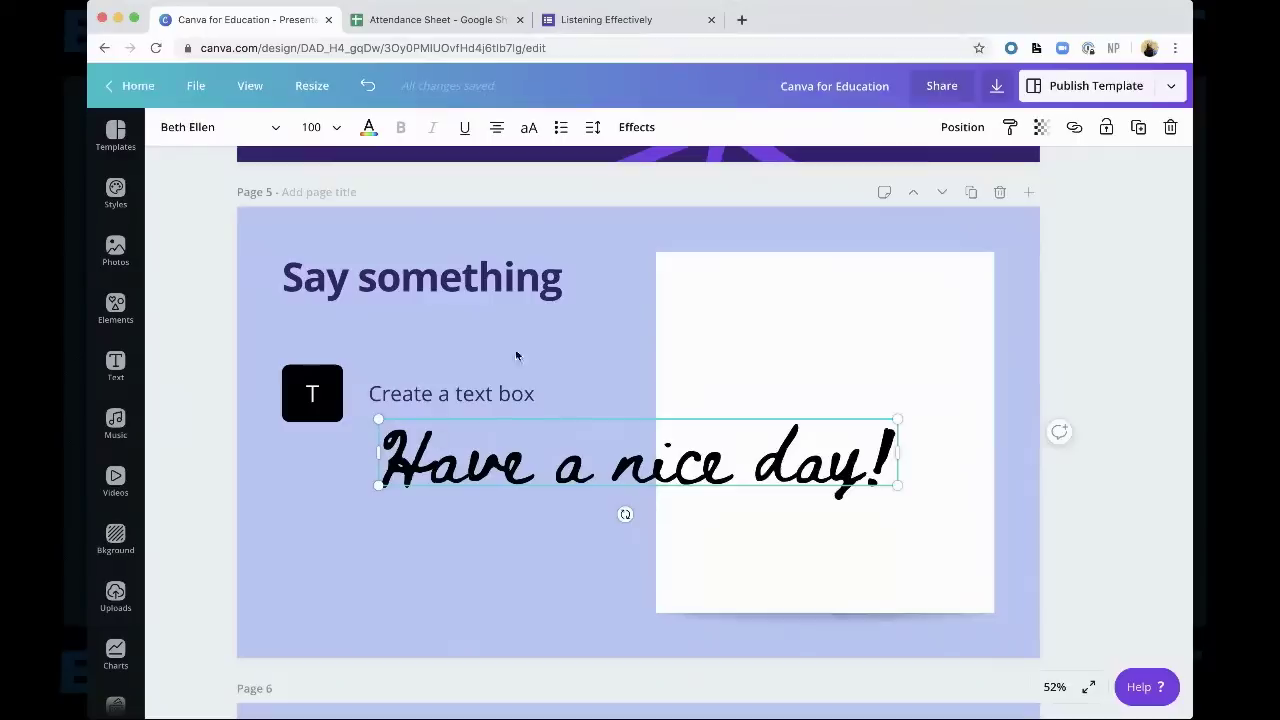
# Narrow the "Have a nice day!" text box so it wraps onto three lines and move it onto the white card
pyautogui.click(604, 363)
pyautogui.click(539, 479)
pyautogui.moveTo(903, 454); pyautogui.dragTo(651, 443)
pyautogui.click(673, 359)
pyautogui.click(562, 538)
pyautogui.moveTo(562, 538); pyautogui.dragTo(891, 421)
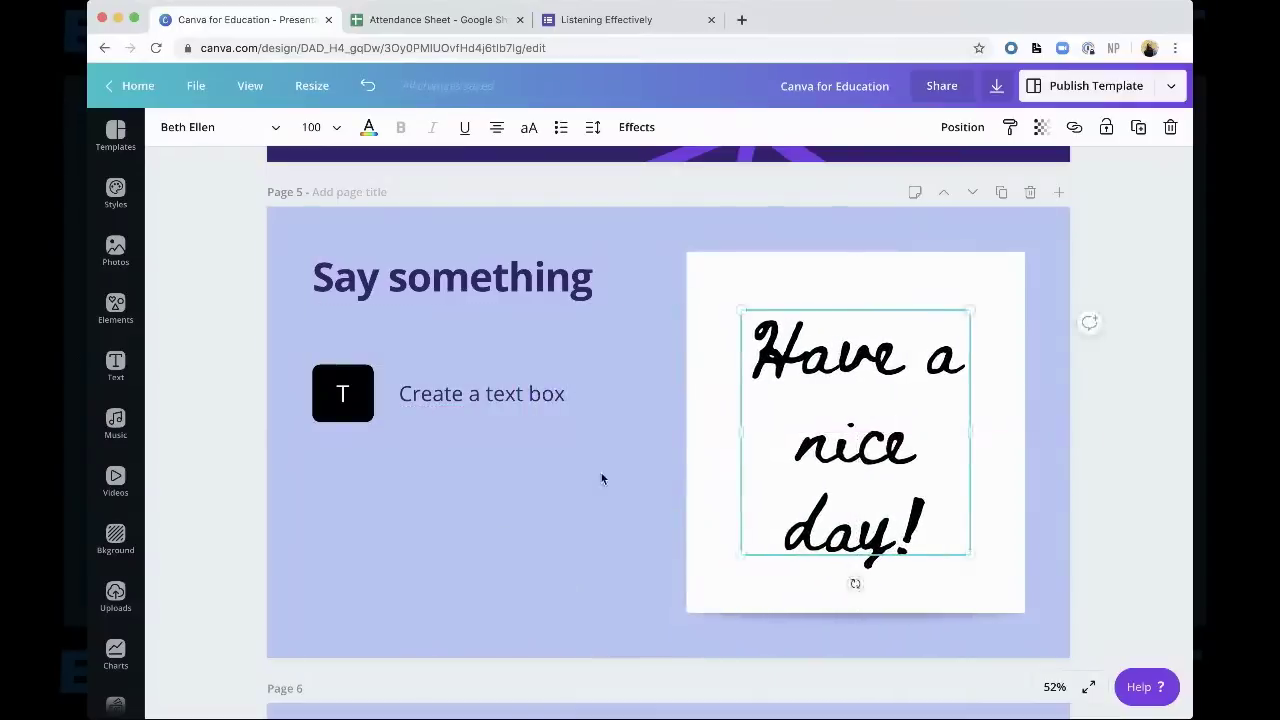
# Set the line height of the "Have a nice day!" text to 1.3
pyautogui.doubleClick(884, 437)
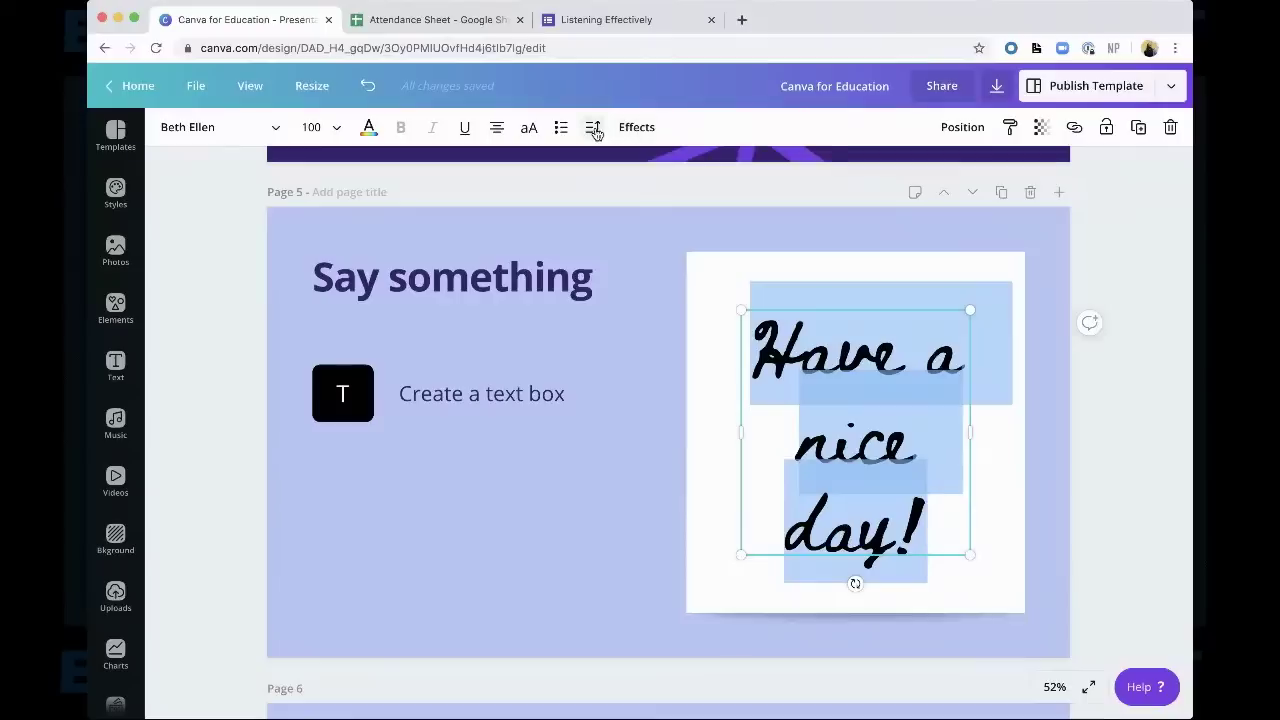
pyautogui.click(593, 129)
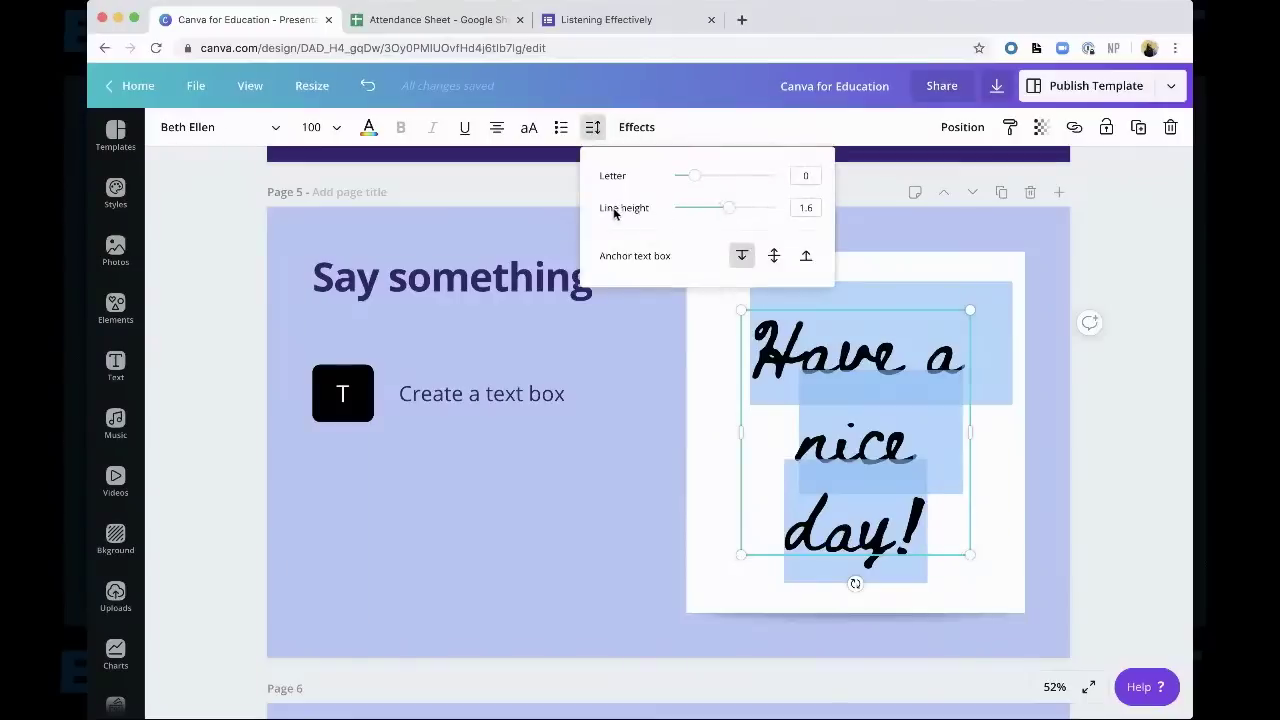
pyautogui.click(812, 207)
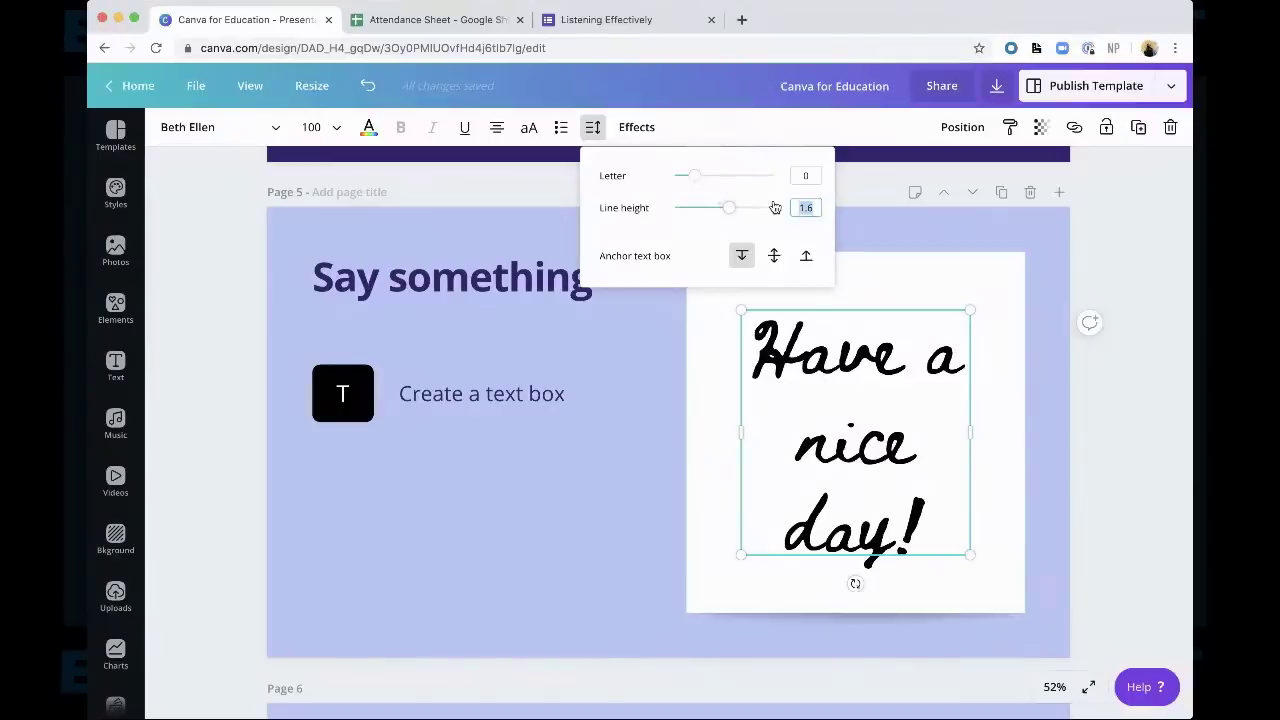
pyautogui.write('1.3')
pyautogui.press('Return')
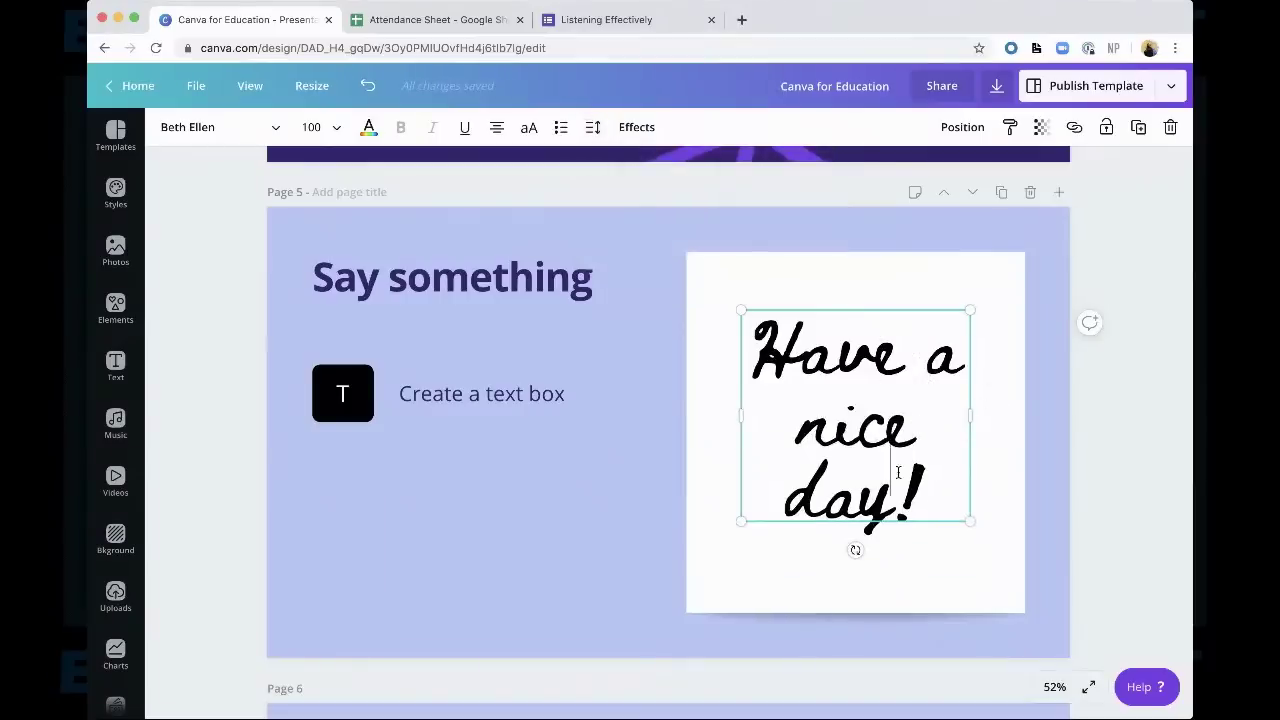
# Move the "Have a nice day!" text box slightly down to centre it vertically on the white card, and deselect it
pyautogui.click(1008, 482)
pyautogui.click(843, 443)
pyautogui.moveTo(843, 443); pyautogui.dragTo(843, 458)
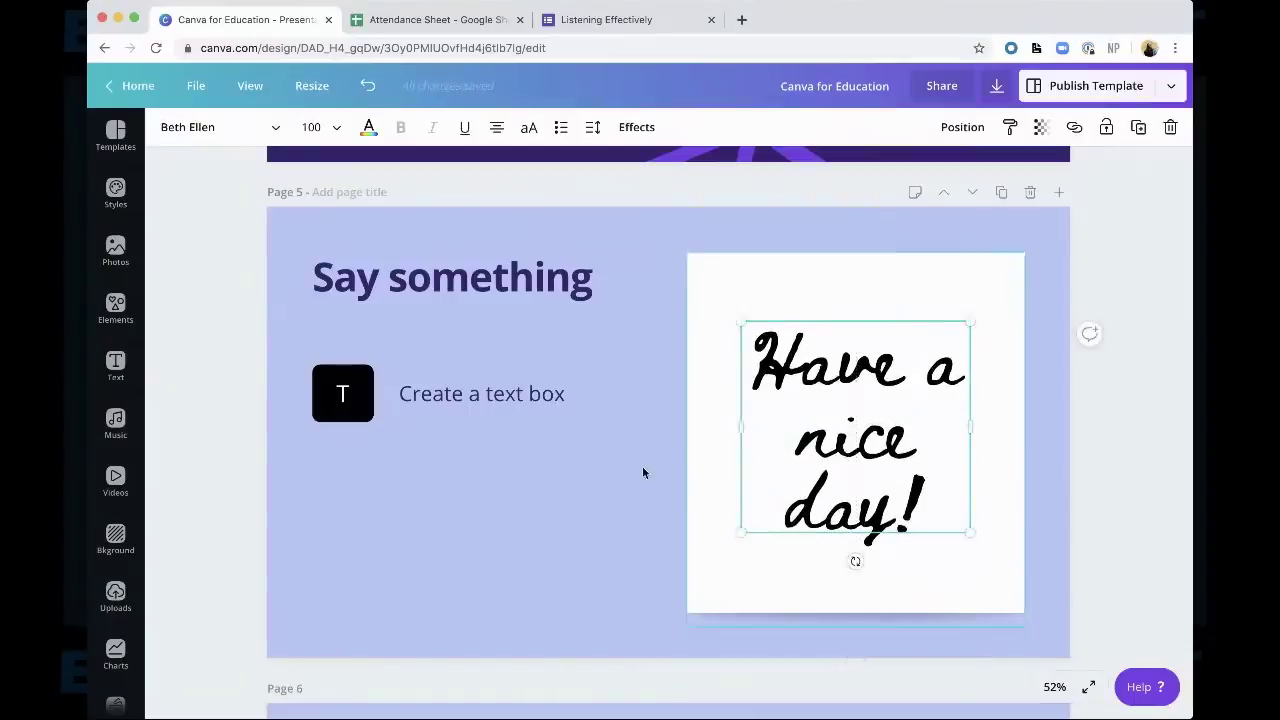
pyautogui.click(577, 466)
# Look through the "Mix and Match" page about text combinations and compare it with the finished text on page 5
pyautogui.scroll(-1, 577, 466)
pyautogui.scroll(1, 577, 466)
pyautogui.scroll(-1, 577, 466)
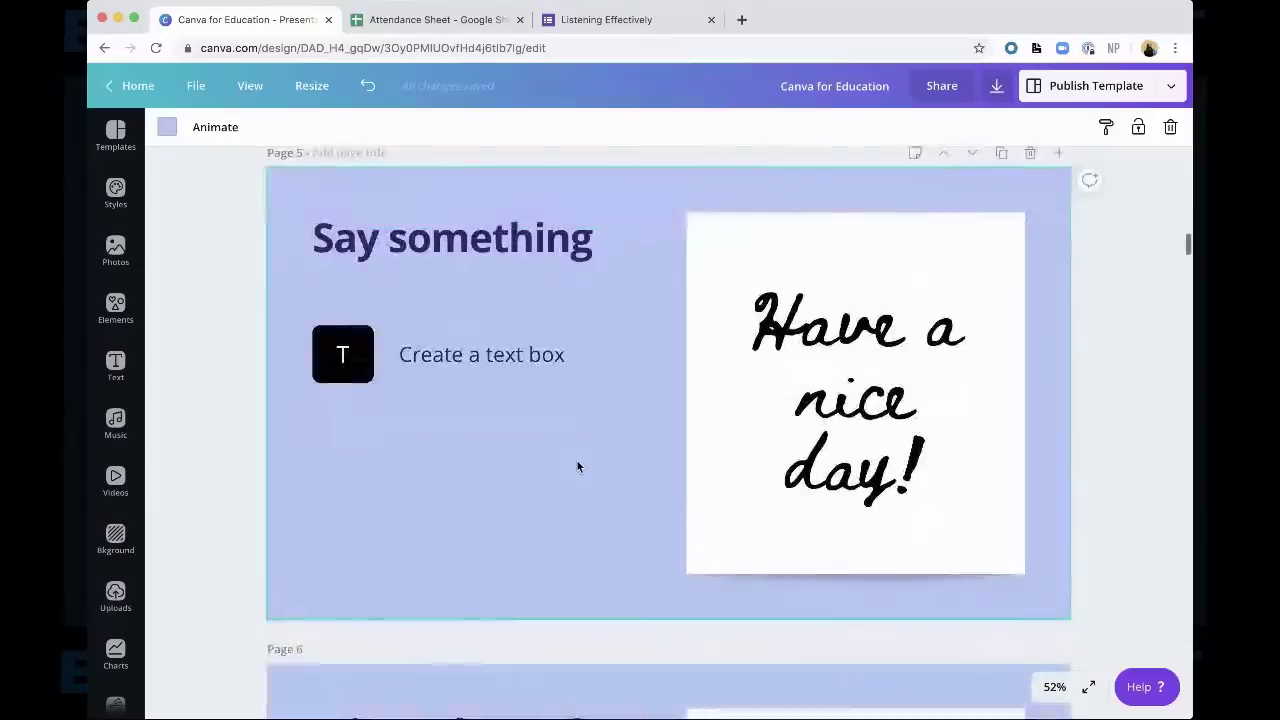
pyautogui.click(214, 414)
pyautogui.scroll(-1, 321, 424)
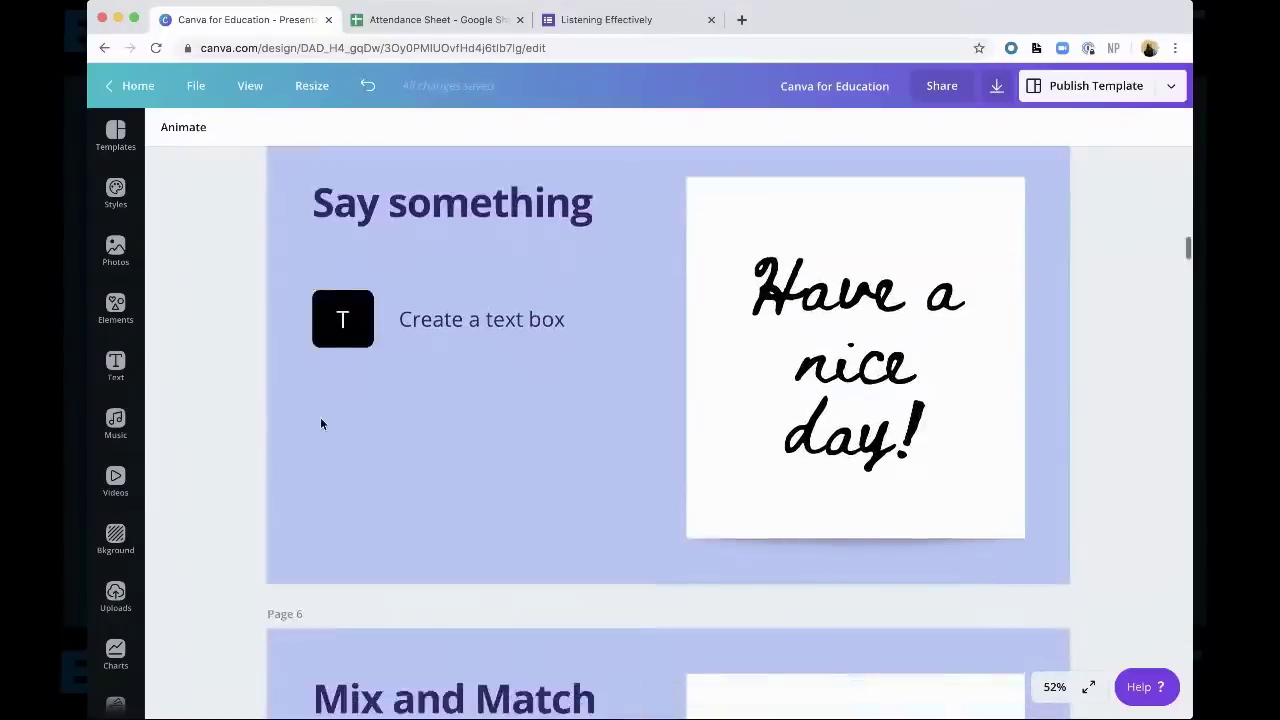
pyautogui.scroll(-1, 321, 424)
pyautogui.scroll(-3, 321, 424)
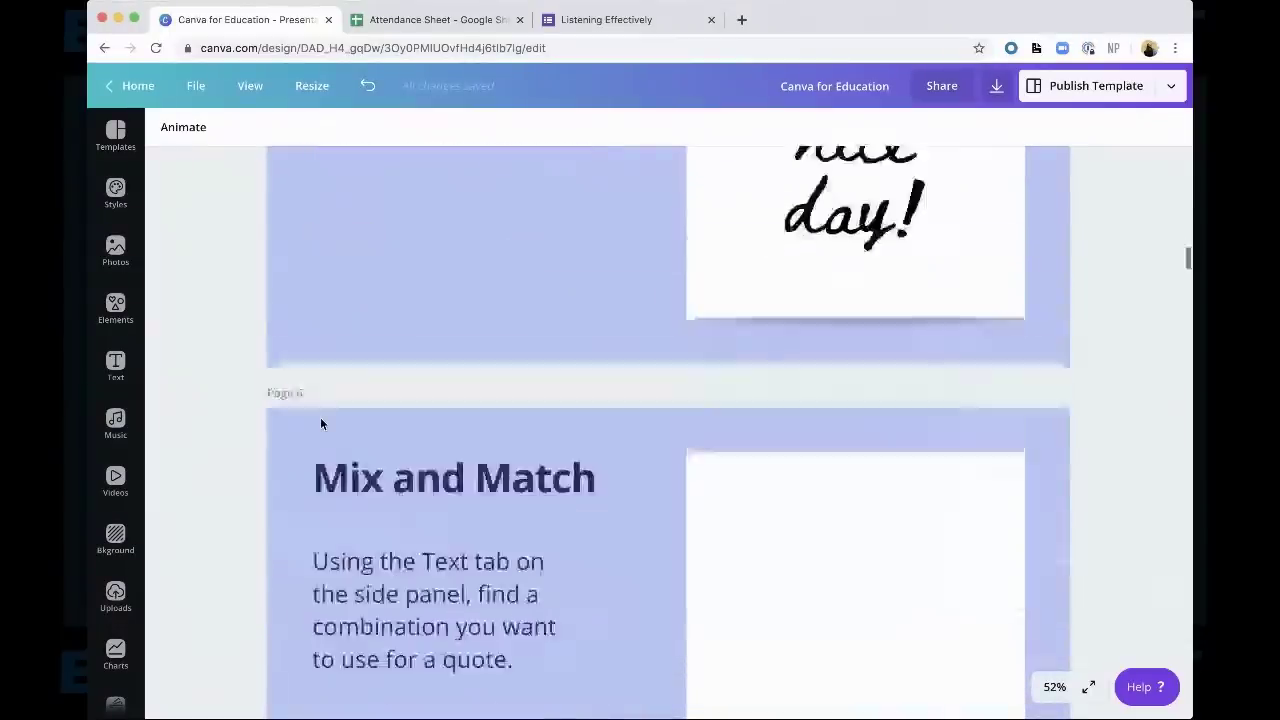
pyautogui.scroll(1, 320, 423)
pyautogui.scroll(-3, 322, 421)
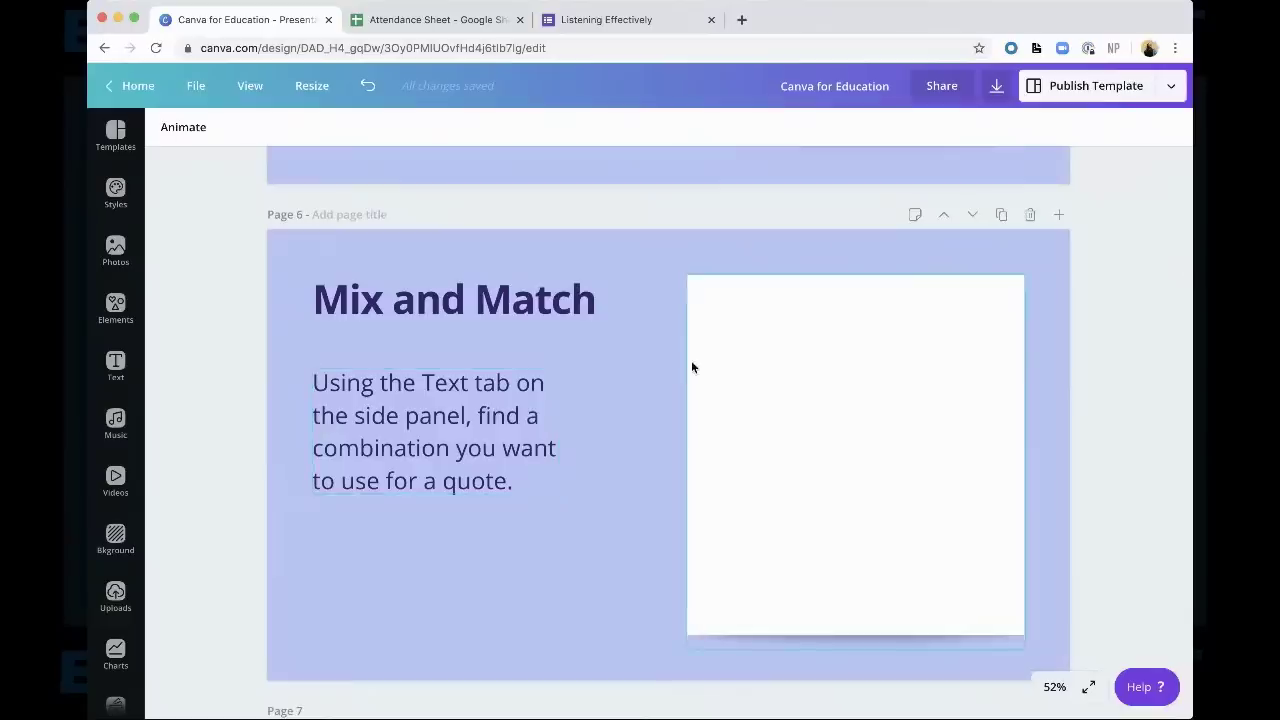
pyautogui.scroll(1, 692, 367)
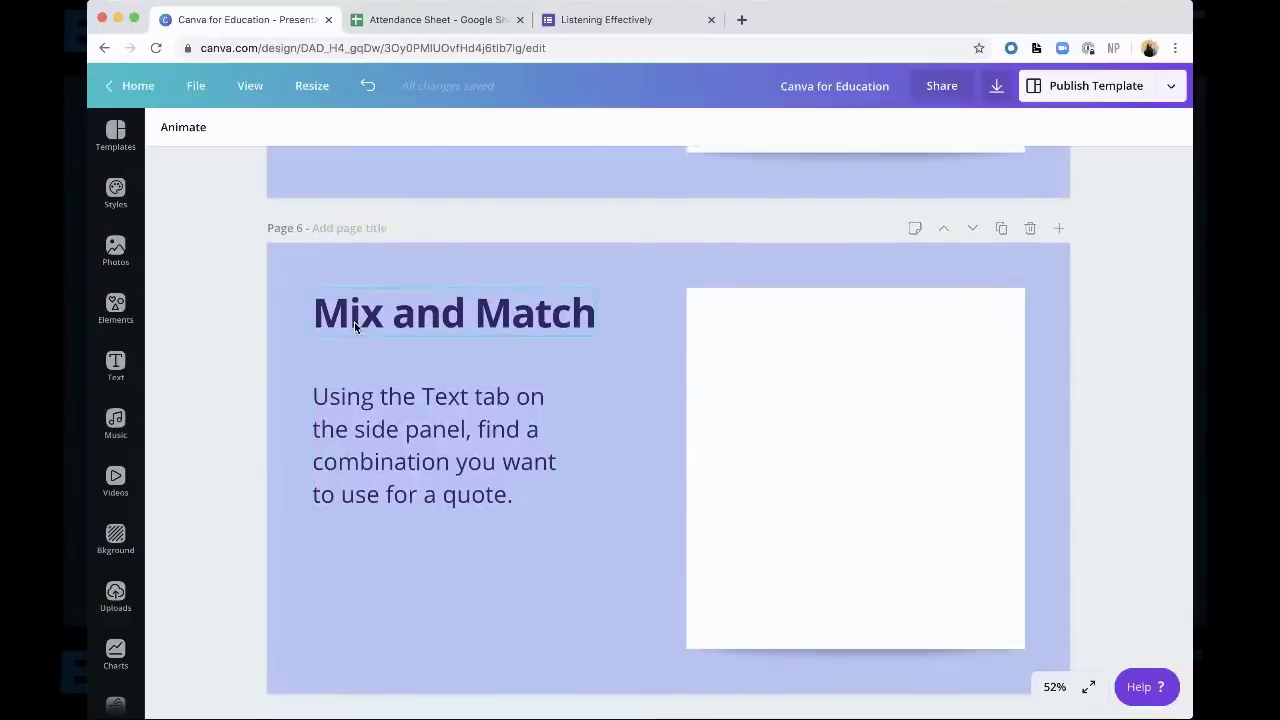
pyautogui.scroll(5, 451, 166)
pyautogui.click(824, 280)
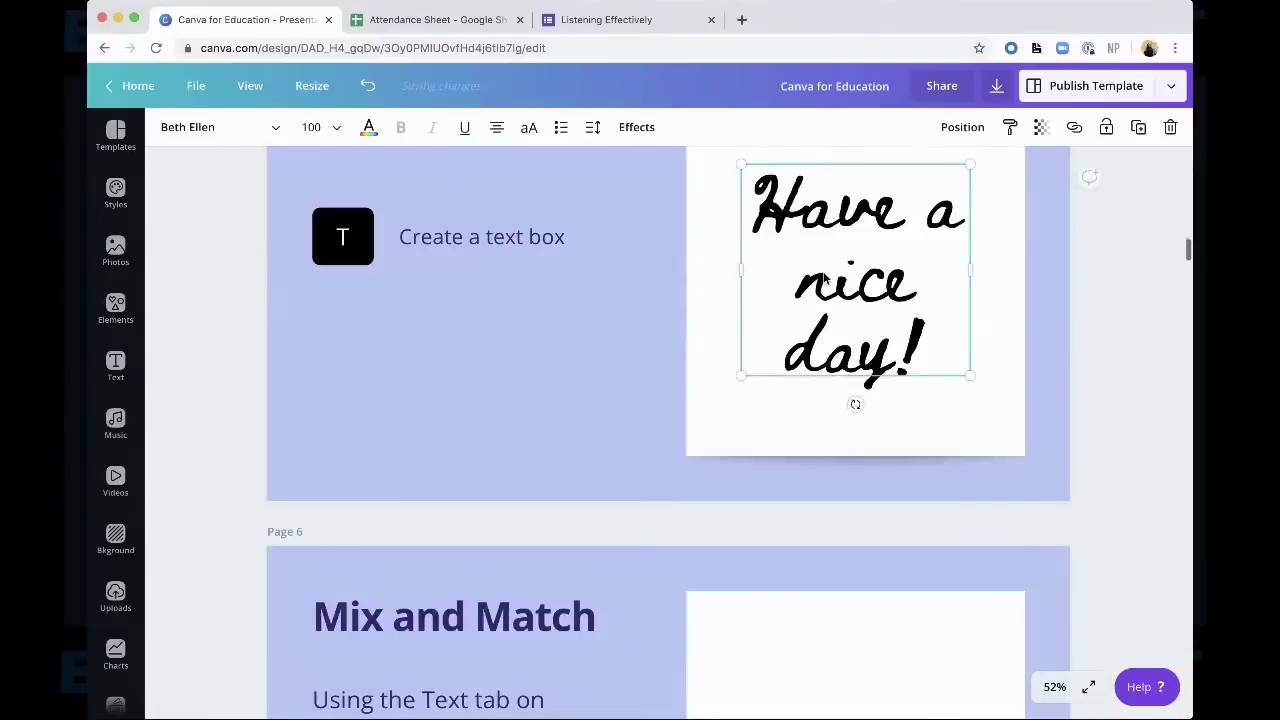
pyautogui.scroll(-5, 824, 280)
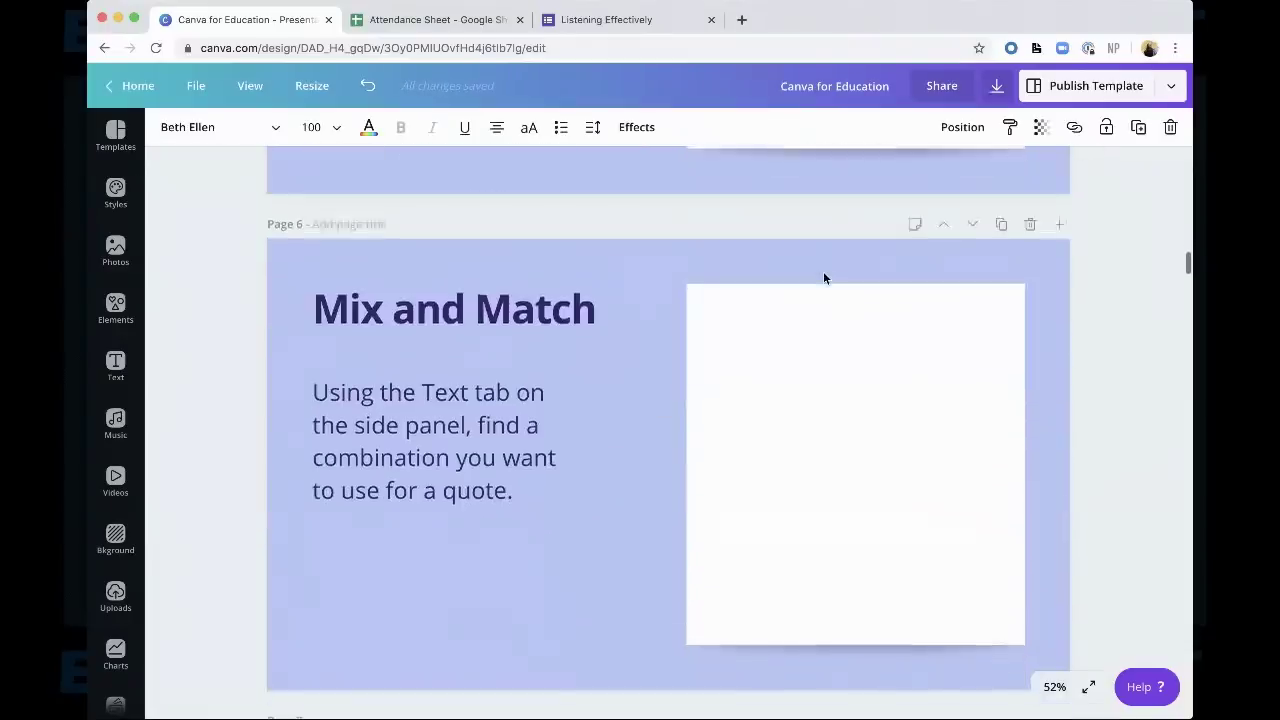
pyautogui.click(823, 278)
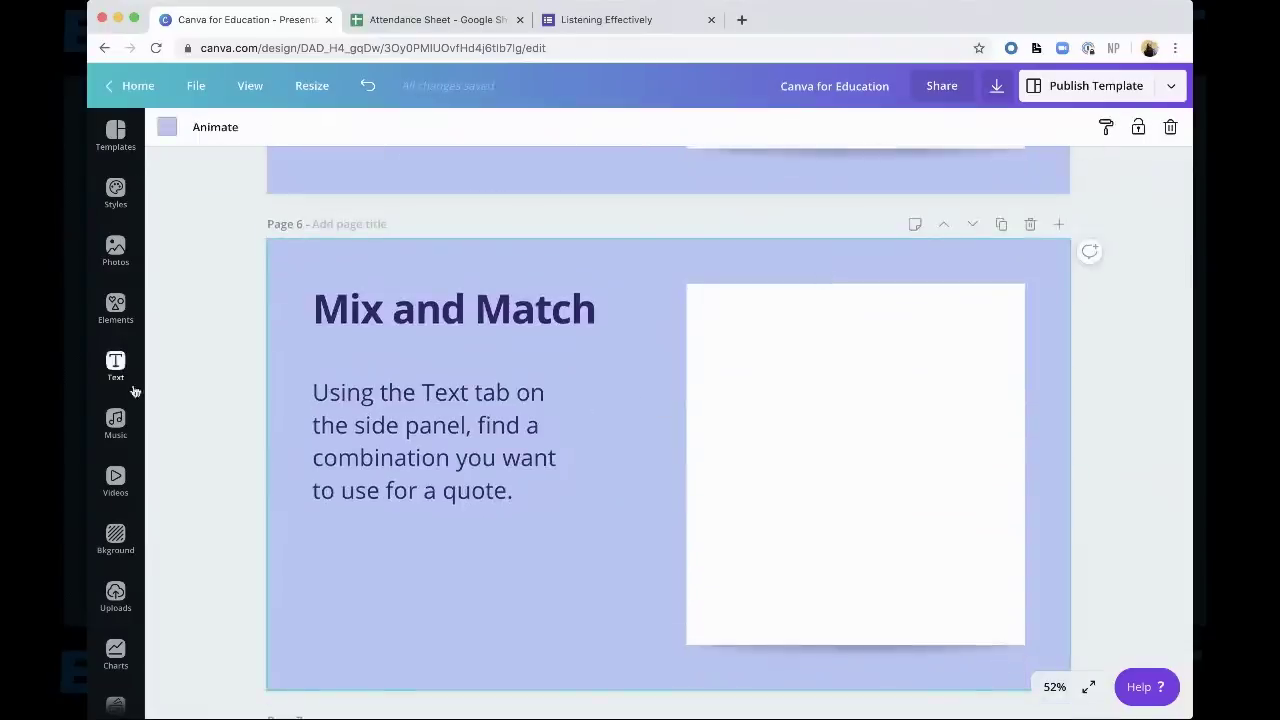
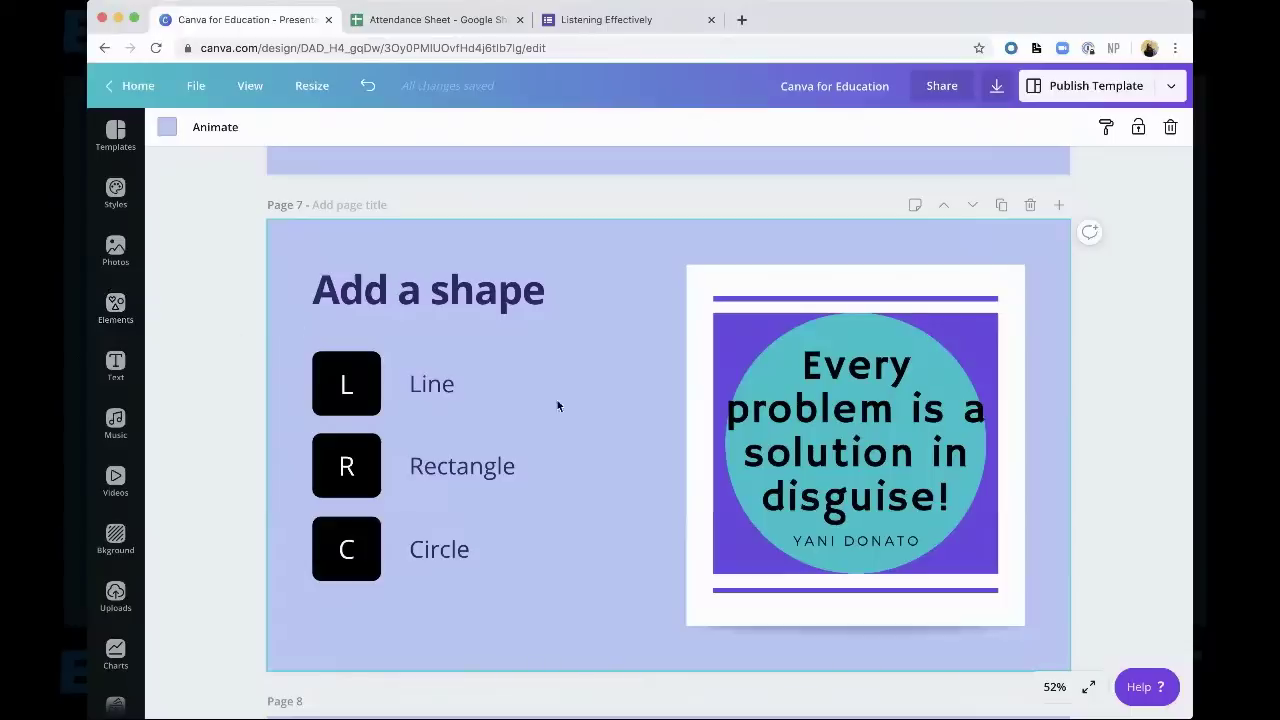
# Go past the "Add a shape" page to the "Copy Paste Style" page on page 8
pyautogui.scroll(-2, 593, 401)
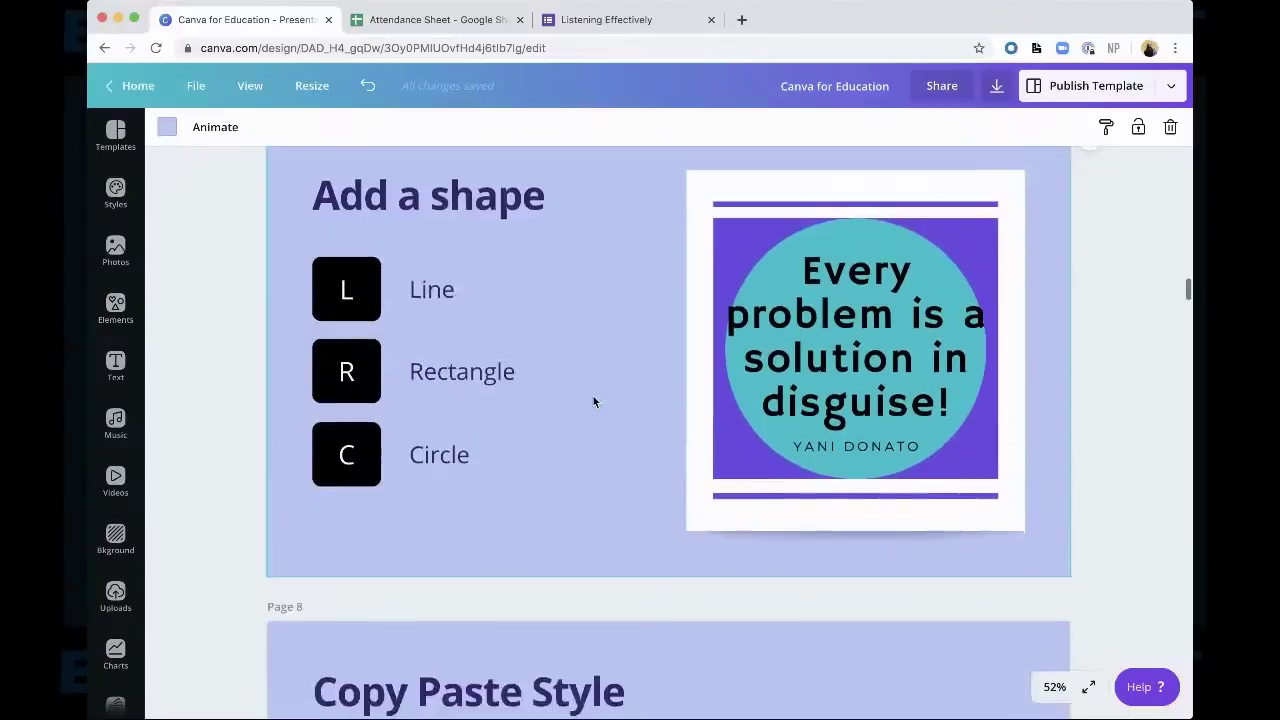
pyautogui.scroll(1, 593, 399)
pyautogui.scroll(-1, 593, 399)
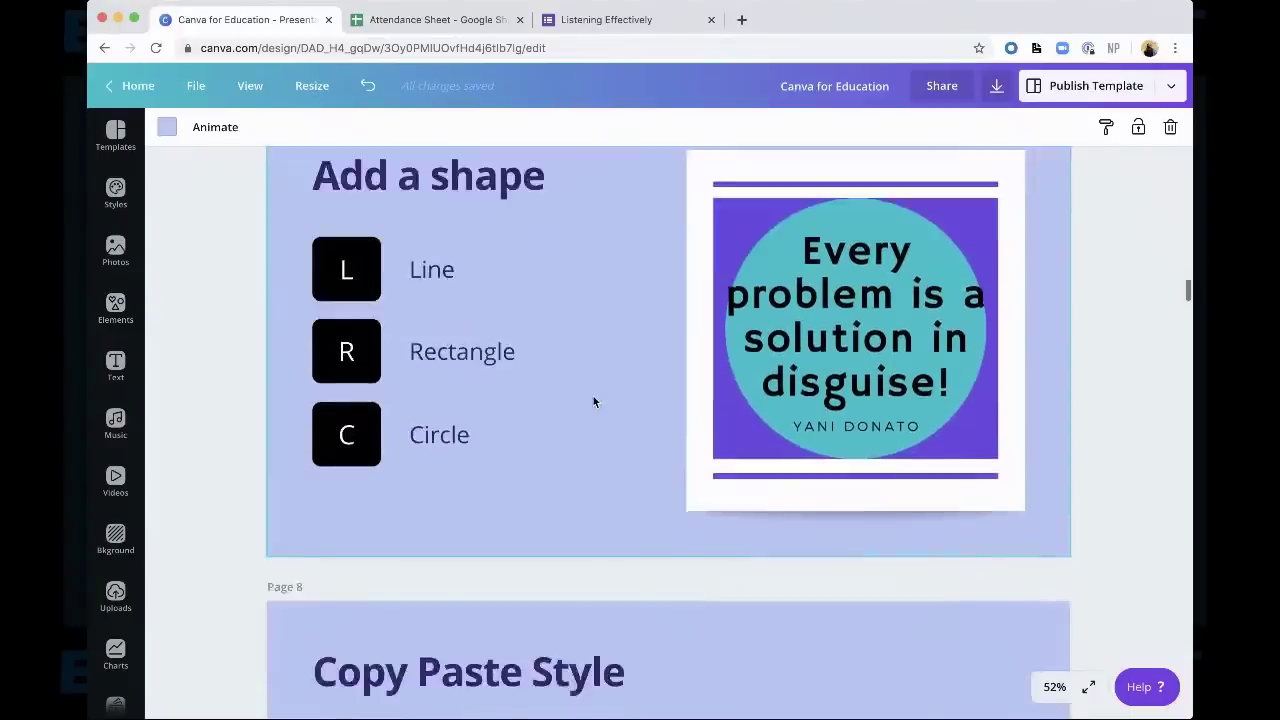
pyautogui.scroll(-5, 593, 401)
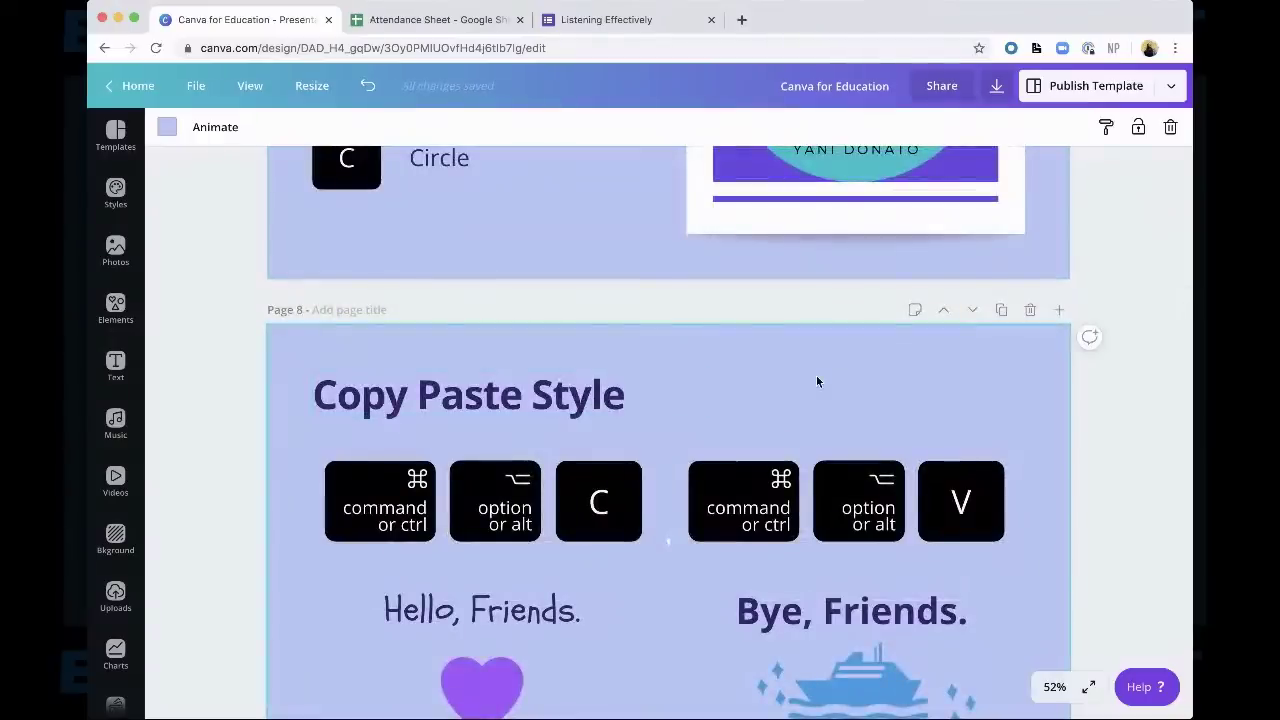
pyautogui.scroll(-1, 816, 381)
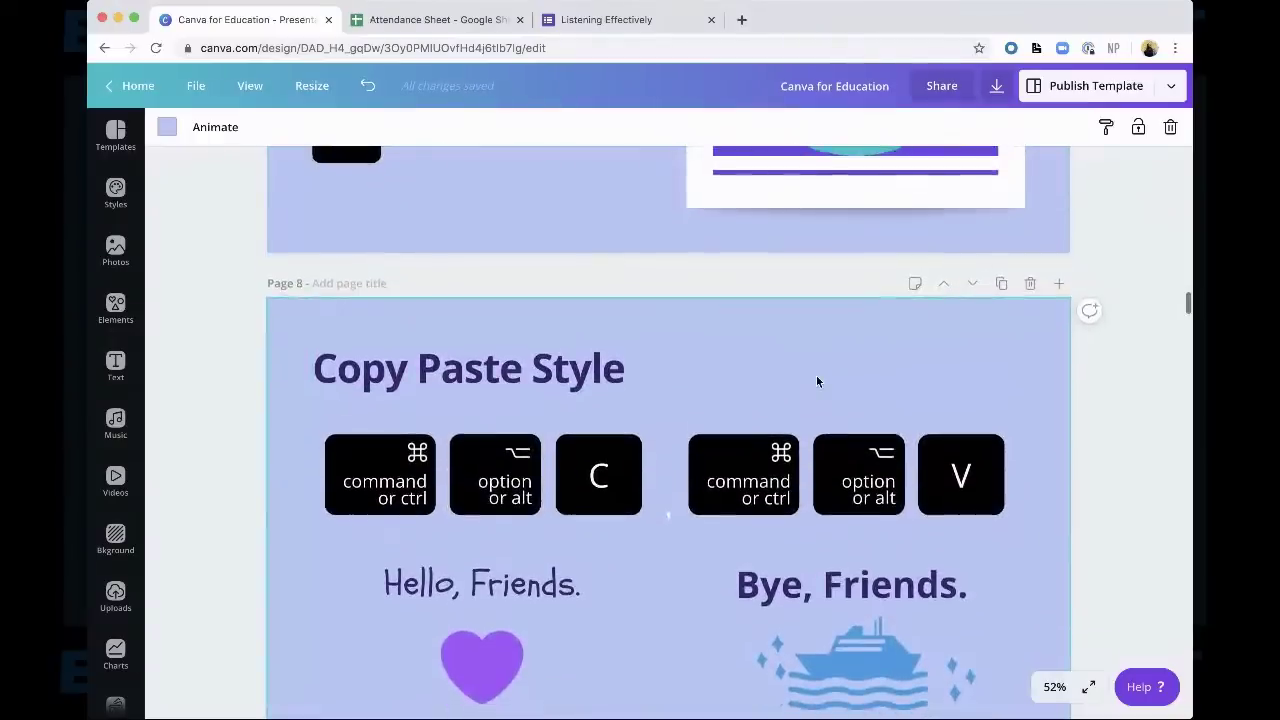
pyautogui.scroll(-2, 816, 381)
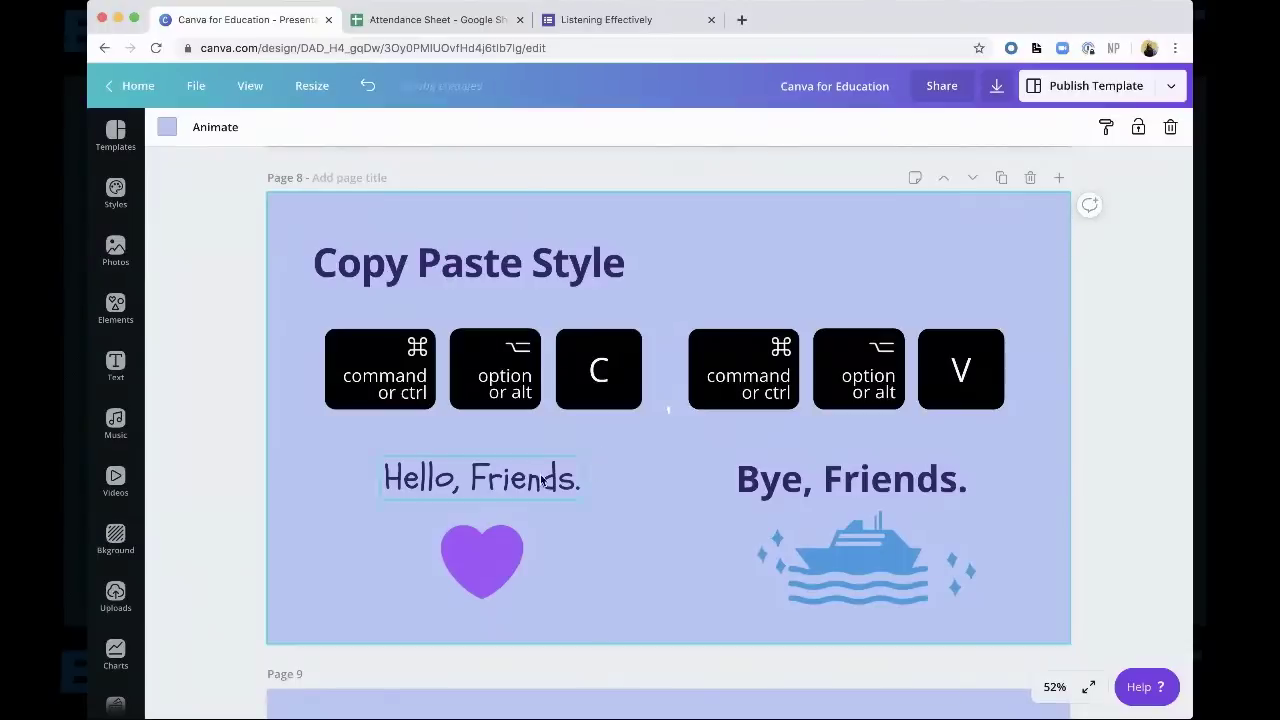
# Compare the font settings of the "Hello, Friends." and "Bye, Friends." texts on the "Copy Paste Style" page
pyautogui.click(572, 476)
pyautogui.click(741, 487)
pyautogui.click(507, 487)
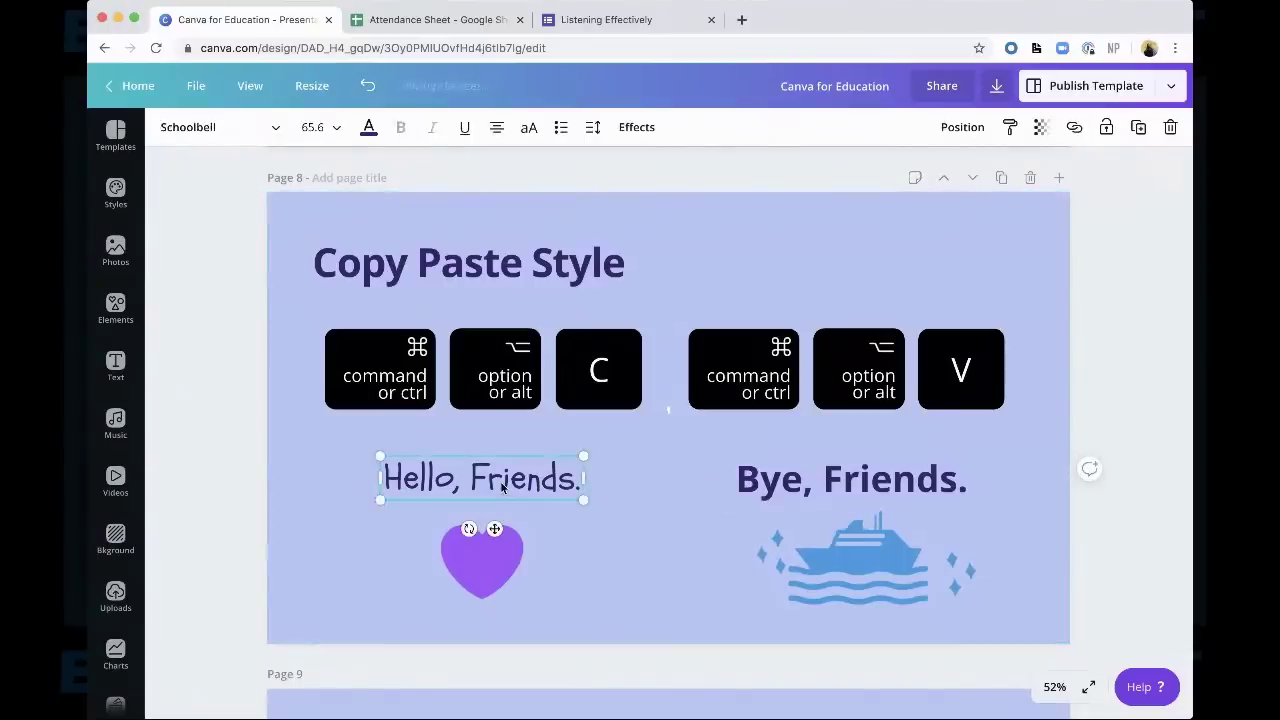
pyautogui.click(636, 480)
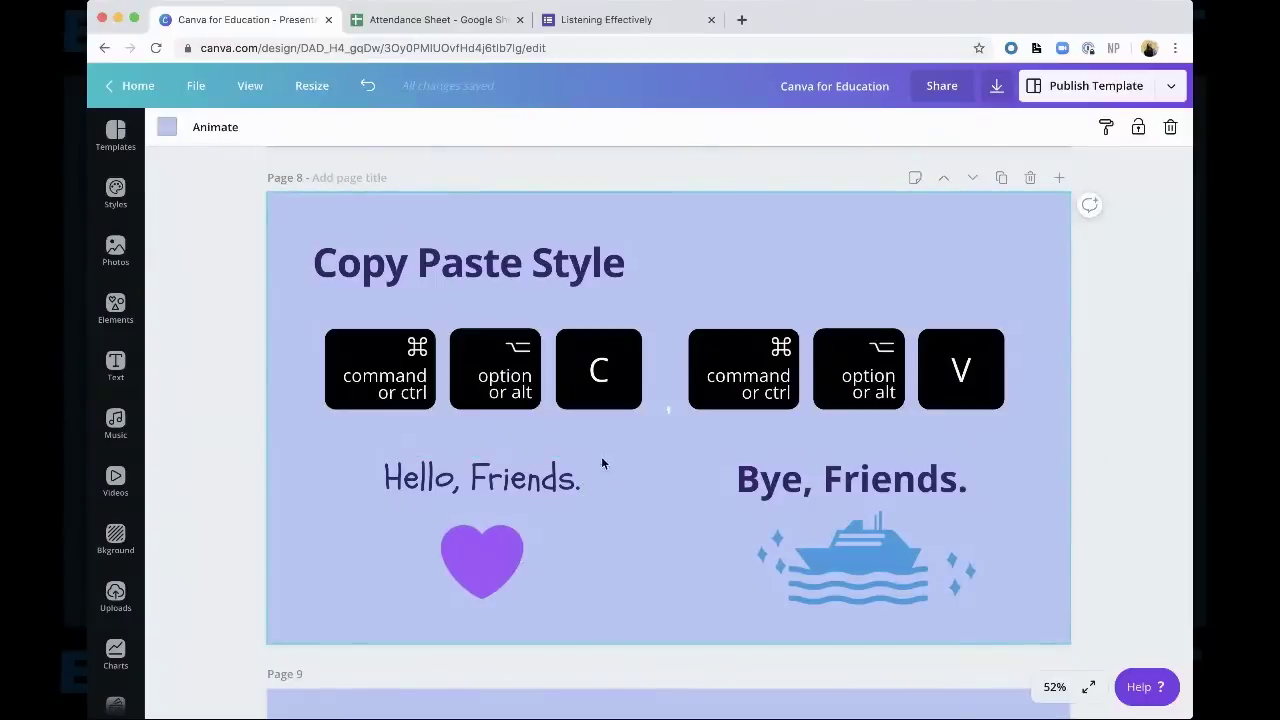
pyautogui.click(435, 487)
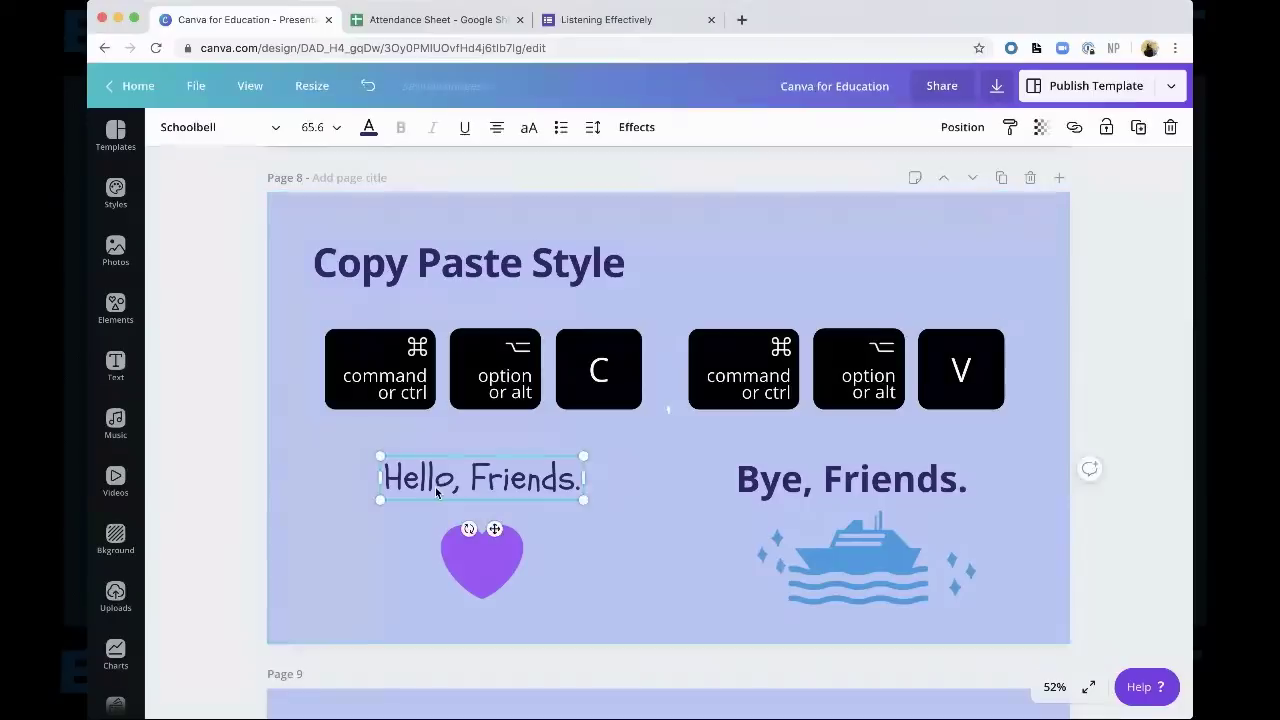
pyautogui.tripleClick(406, 480)
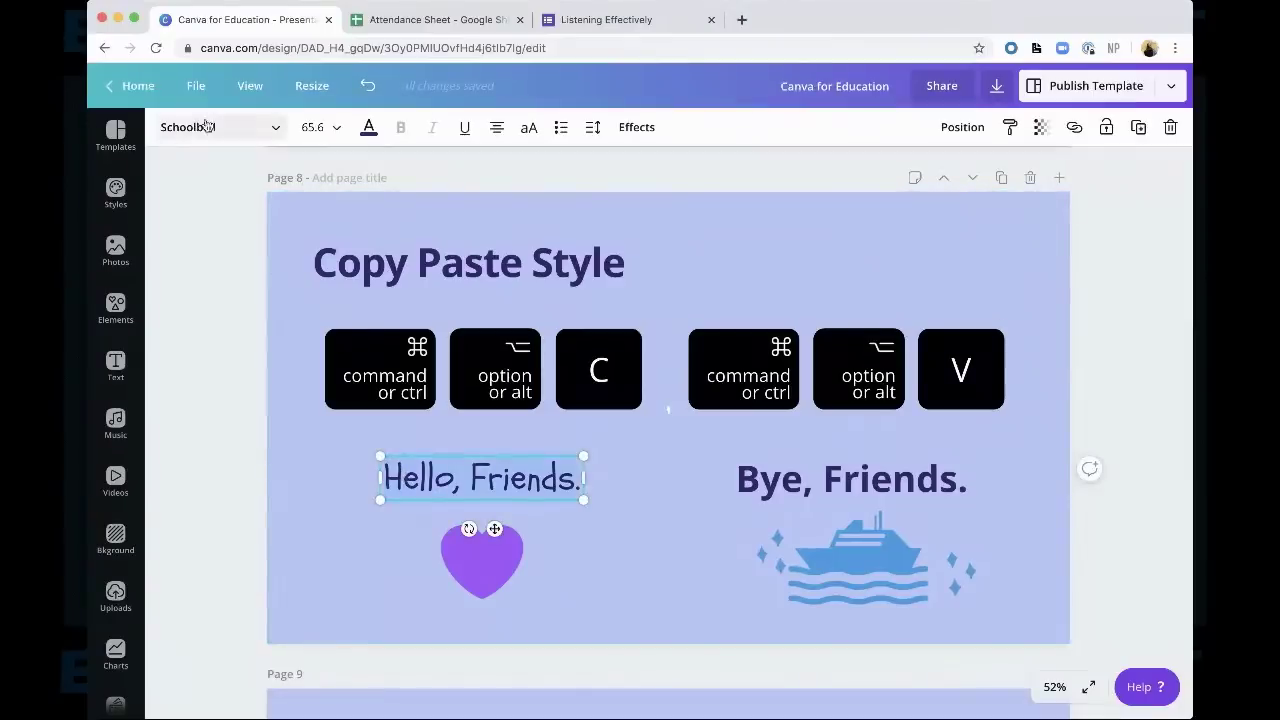
pyautogui.click(694, 486)
pyautogui.click(773, 481)
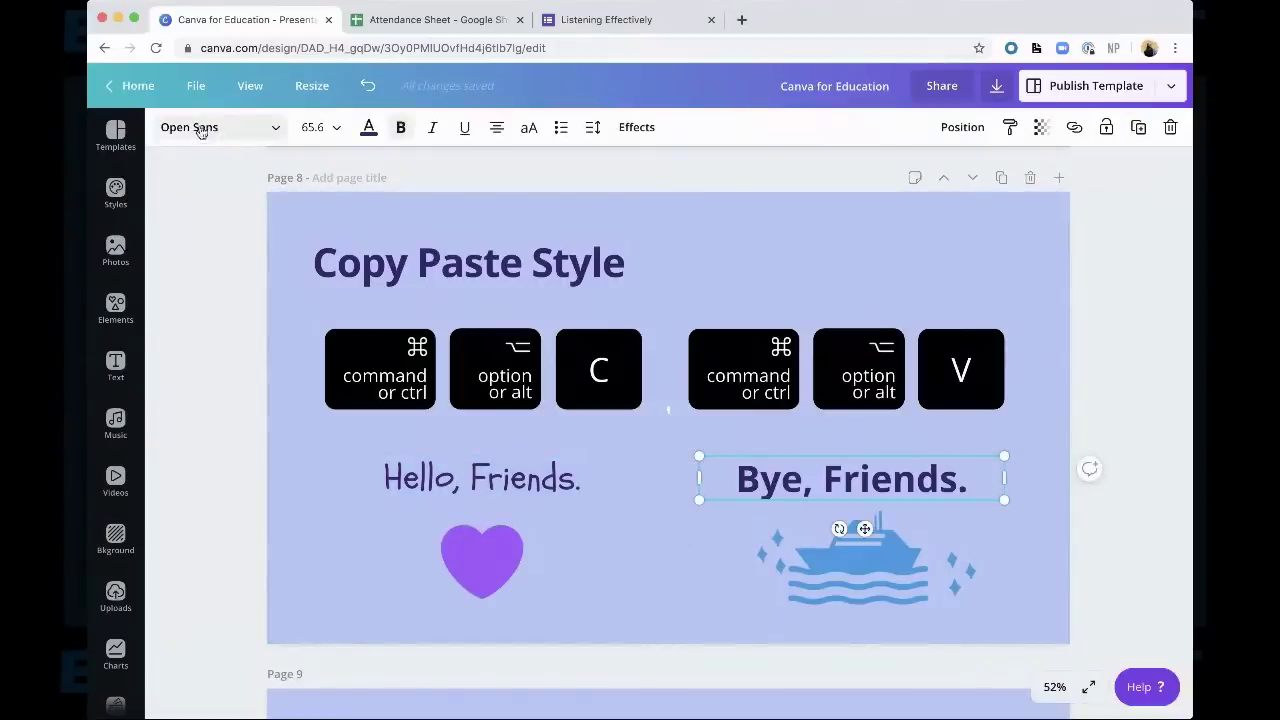
pyautogui.click(398, 482)
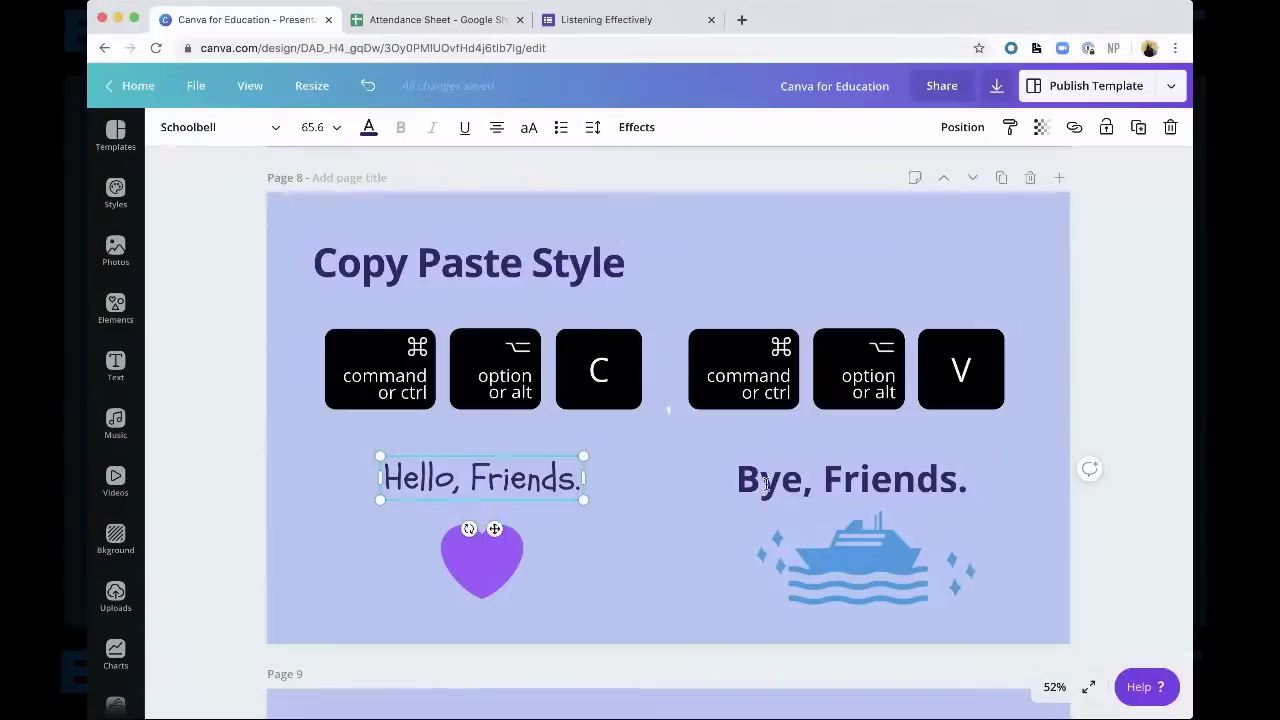
pyautogui.click(702, 485)
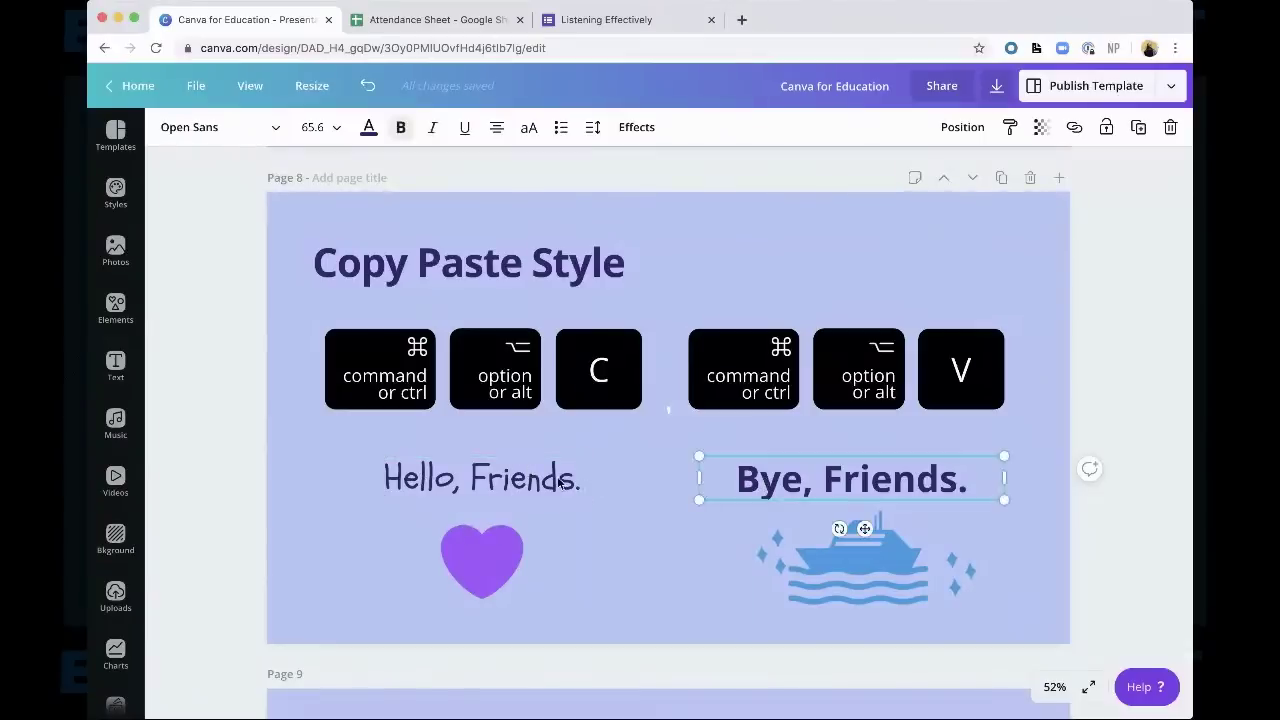
# Copy the text style of "Hello, Friends." and apply it to the whole "Bye, Friends." text
pyautogui.click(560, 483)
pyautogui.click(515, 478)
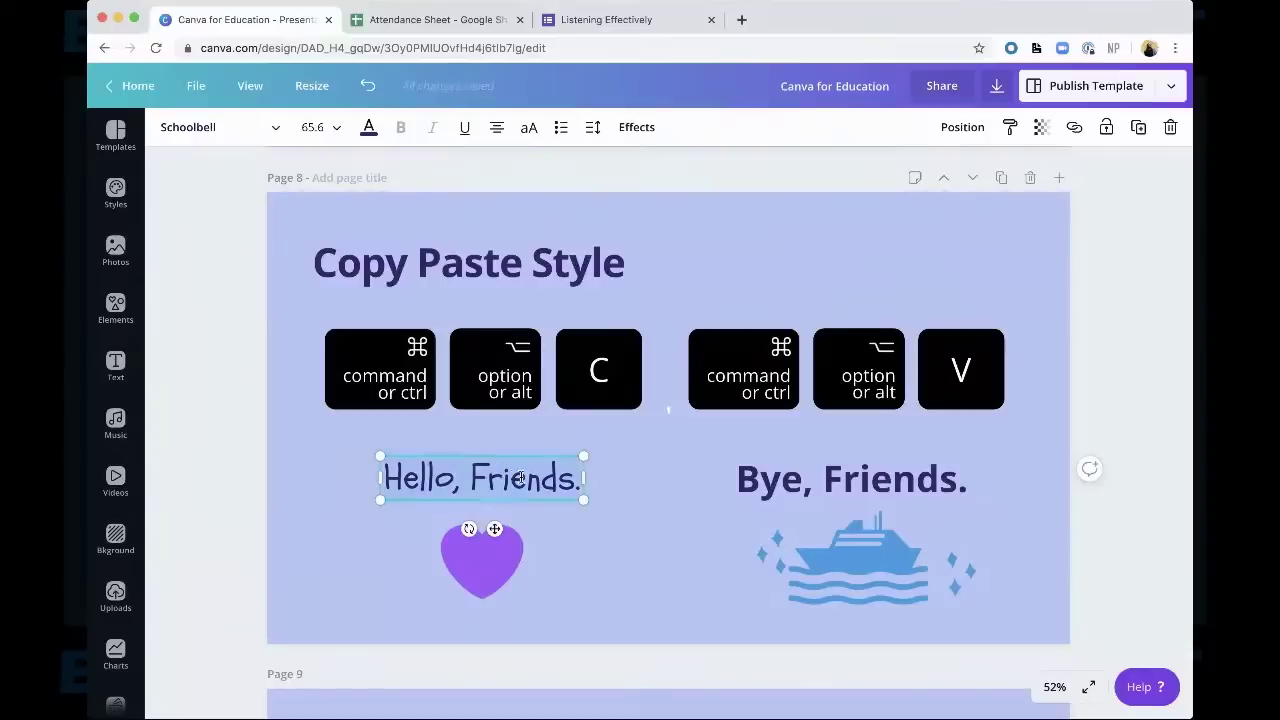
pyautogui.tripleClick(393, 478)
pyautogui.press('super+alt+c')
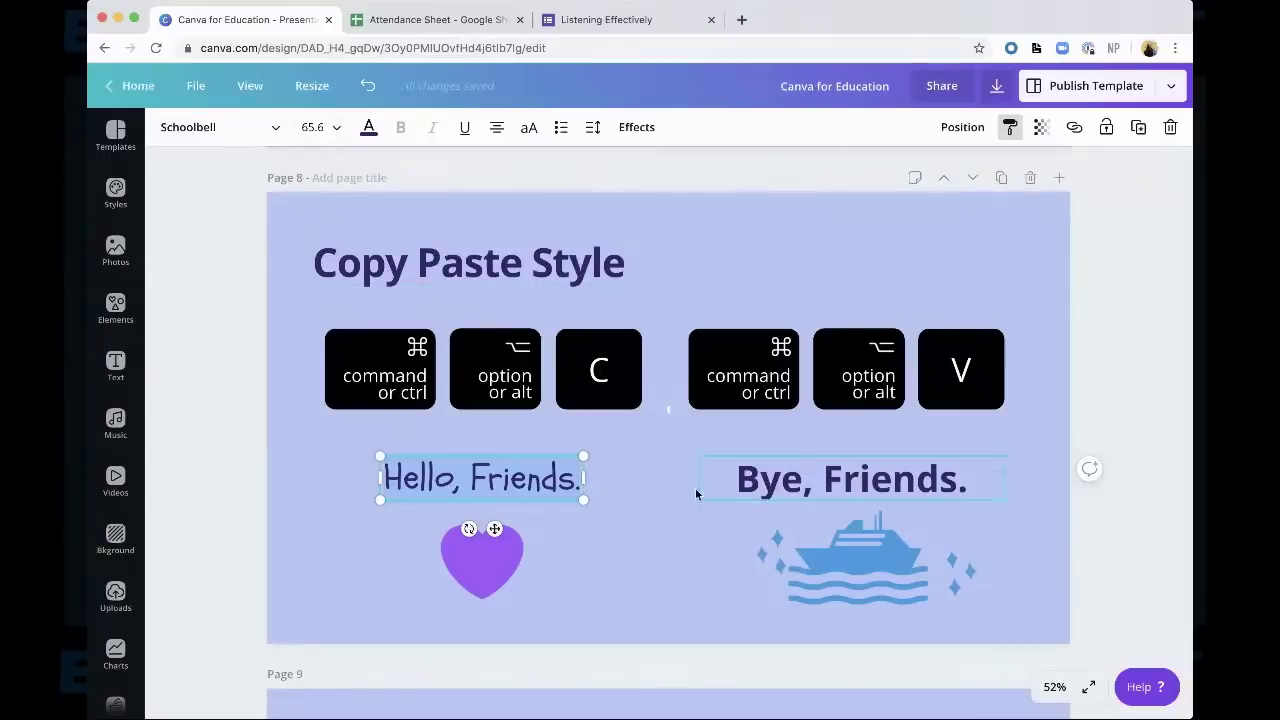
pyautogui.click(770, 482)
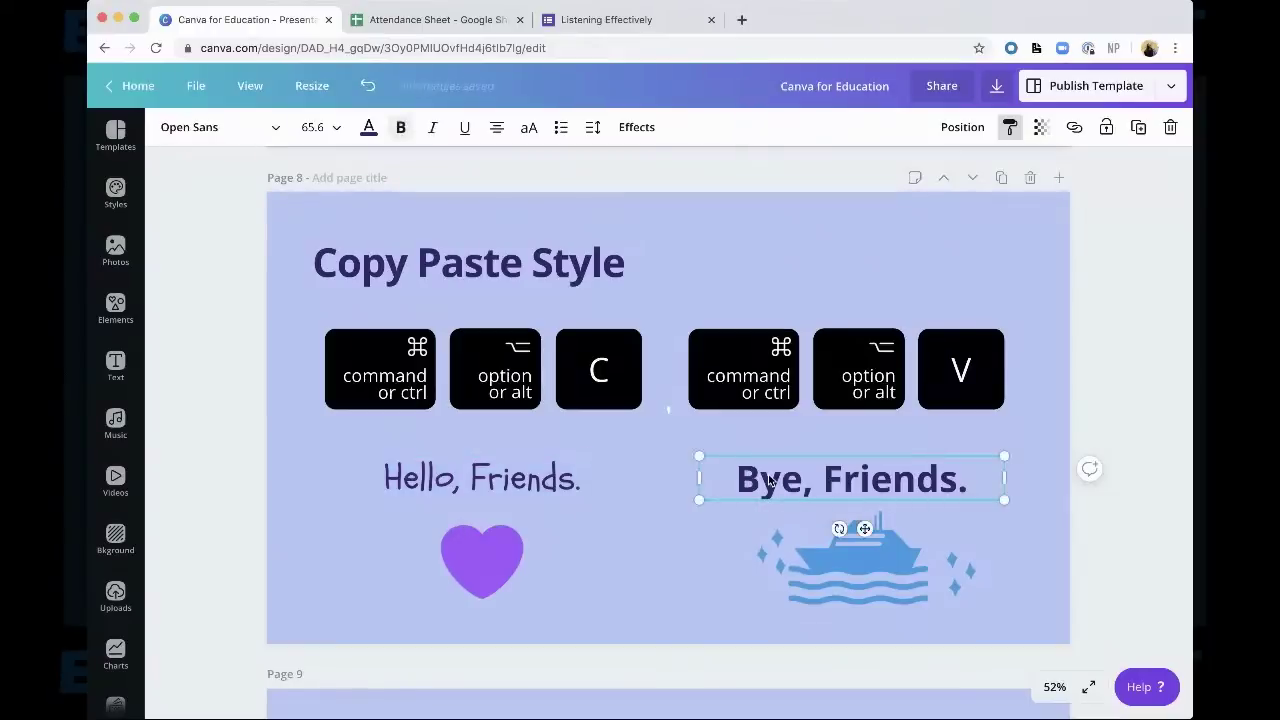
pyautogui.doubleClick(770, 480)
pyautogui.press('super+a')
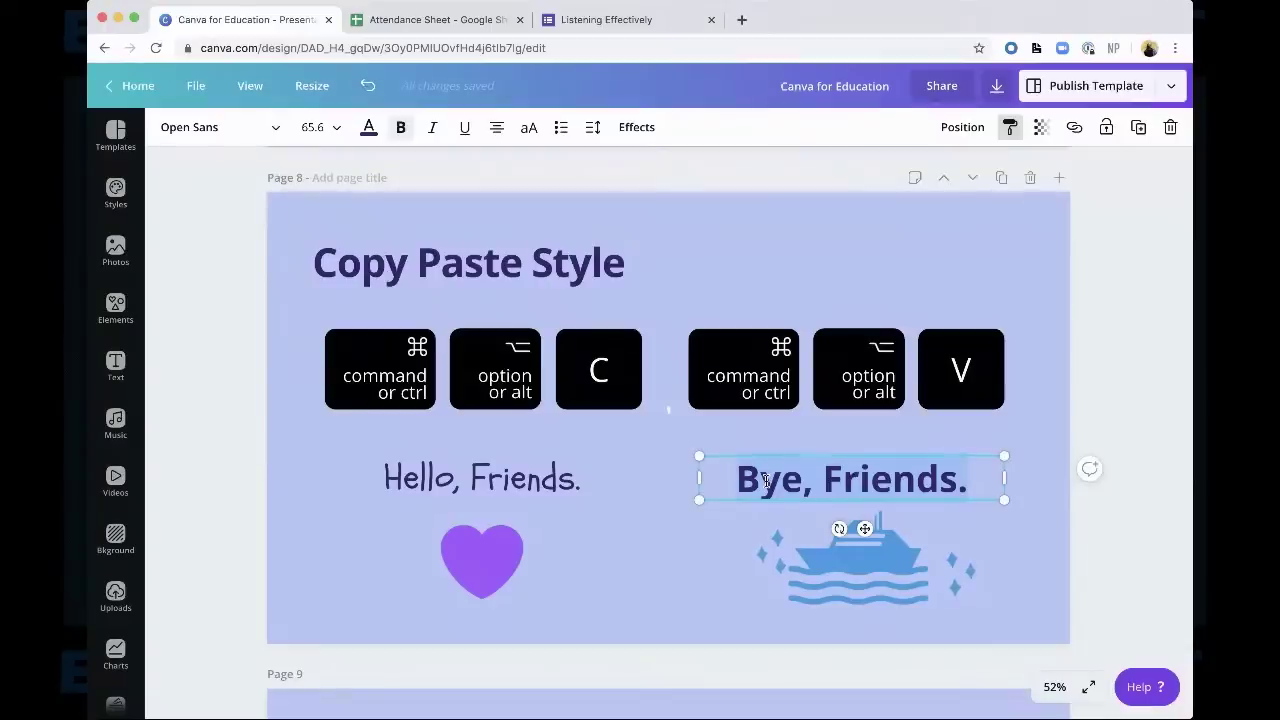
pyautogui.press('super+alt+v')
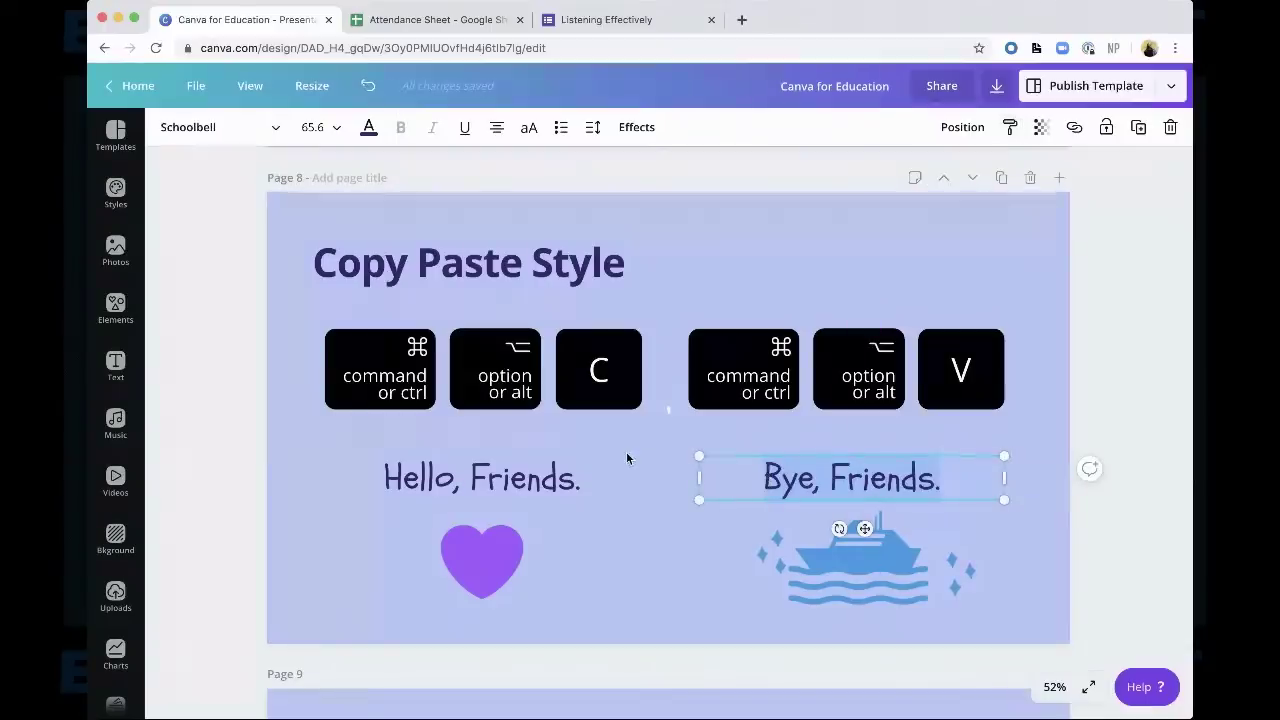
# Check the restyled "Bye, Friends." text against the "Hello, Friends." text it was matched to
pyautogui.click(515, 487)
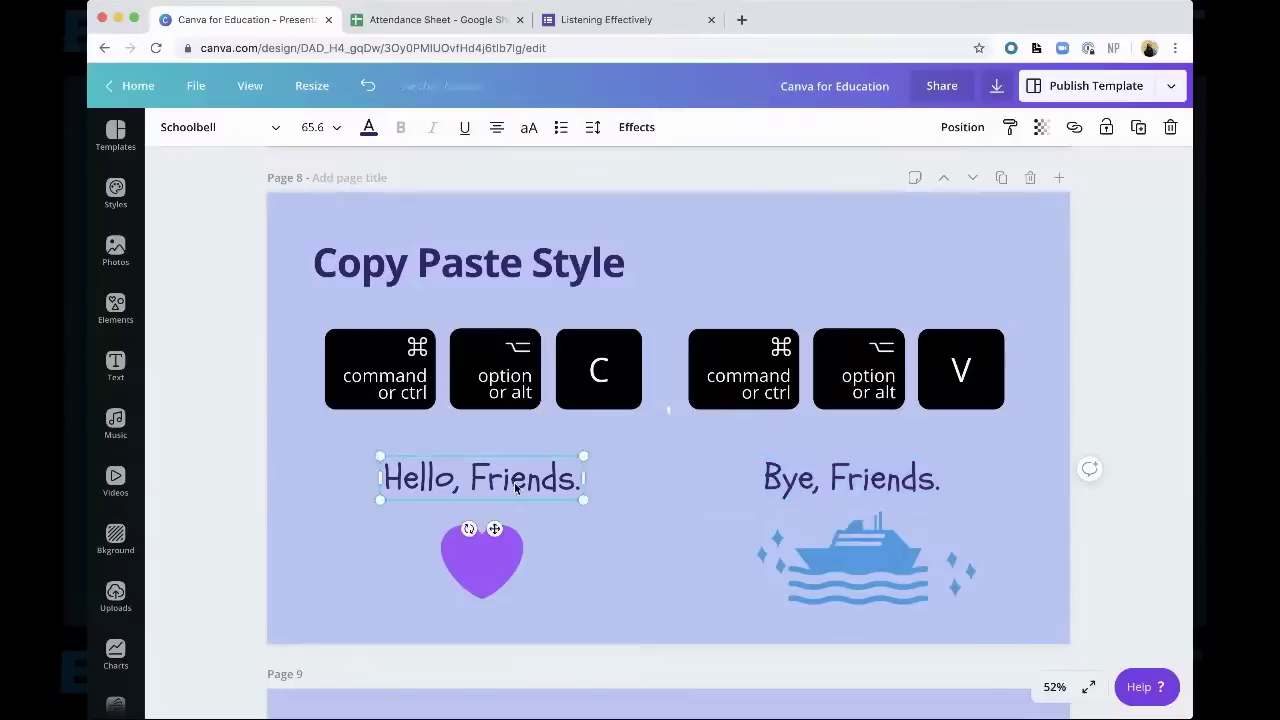
pyautogui.click(826, 492)
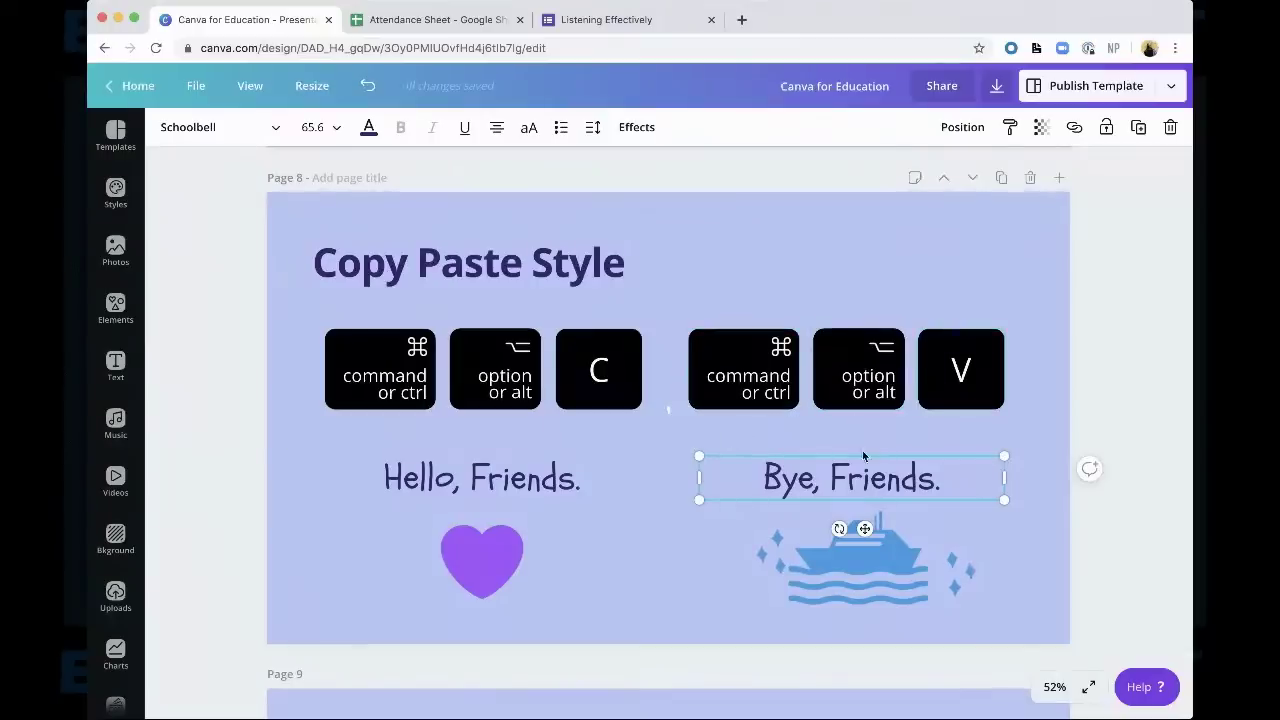
pyautogui.click(498, 483)
pyautogui.click(812, 490)
pyautogui.click(516, 483)
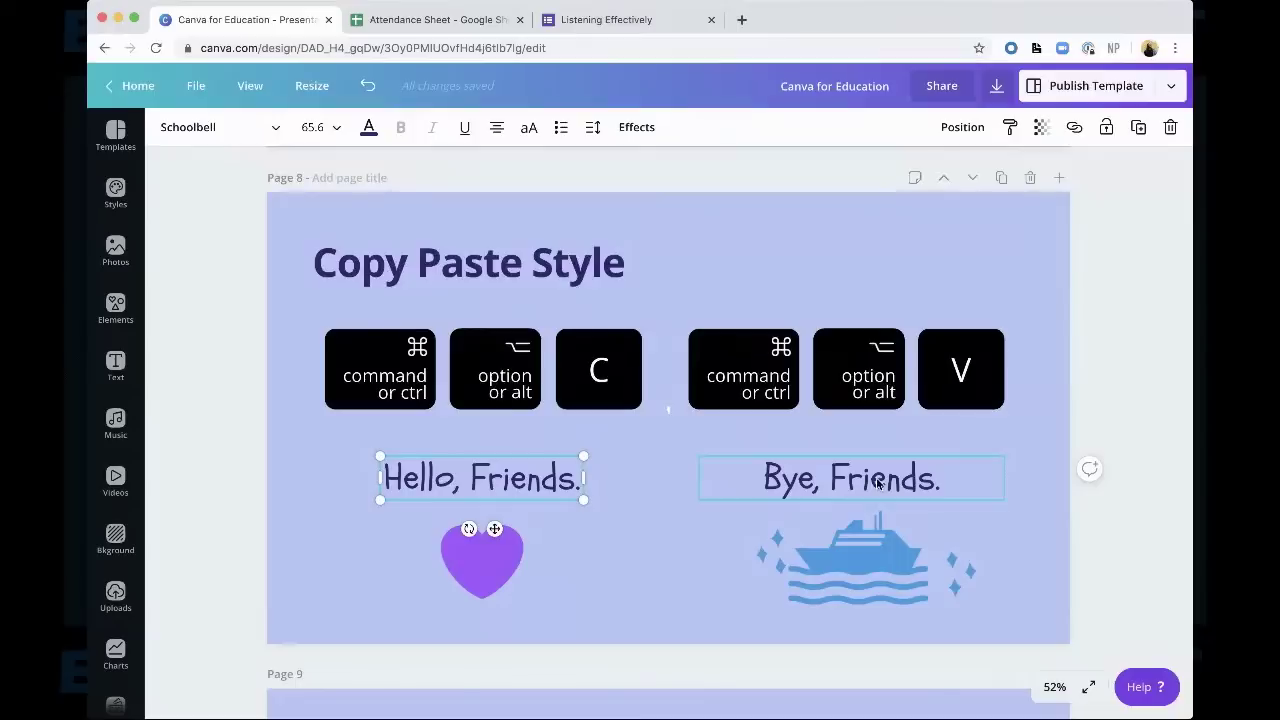
pyautogui.click(481, 571)
pyautogui.click(486, 474)
pyautogui.click(845, 482)
pyautogui.click(517, 487)
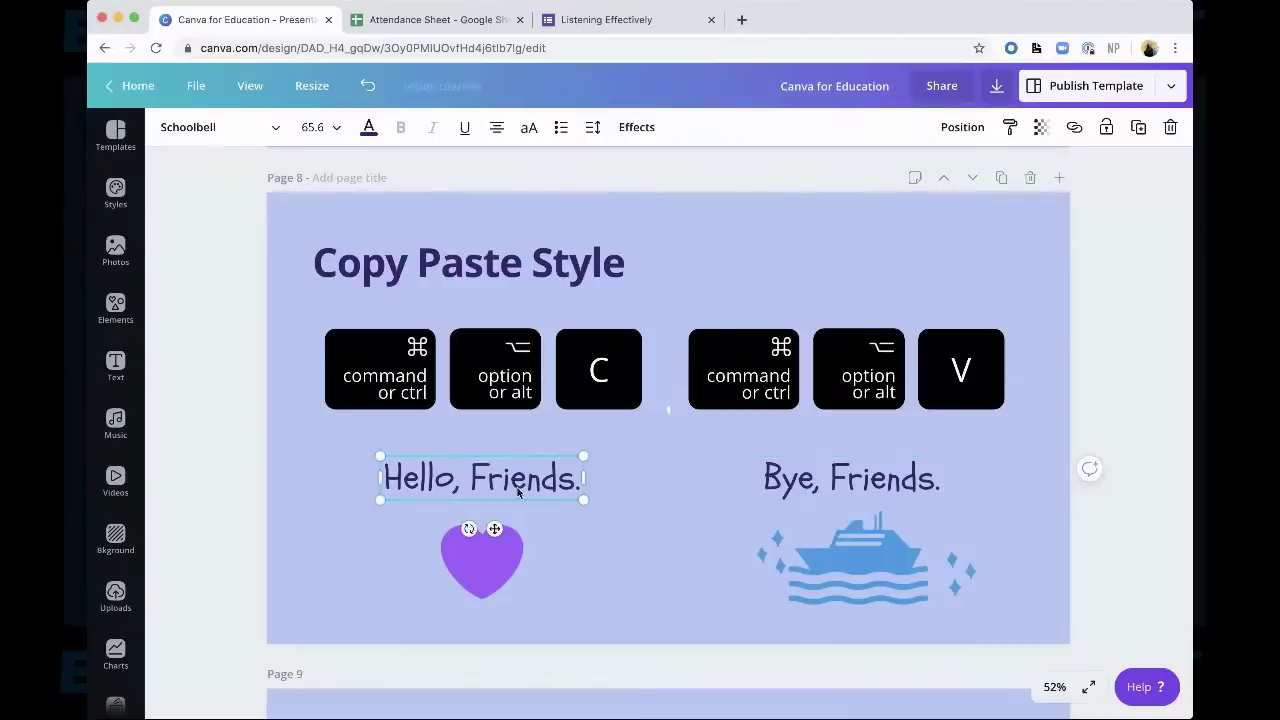
# Inspect the fill colours of the heart and the ship graphic, including the heart's colour palette
pyautogui.click(512, 550)
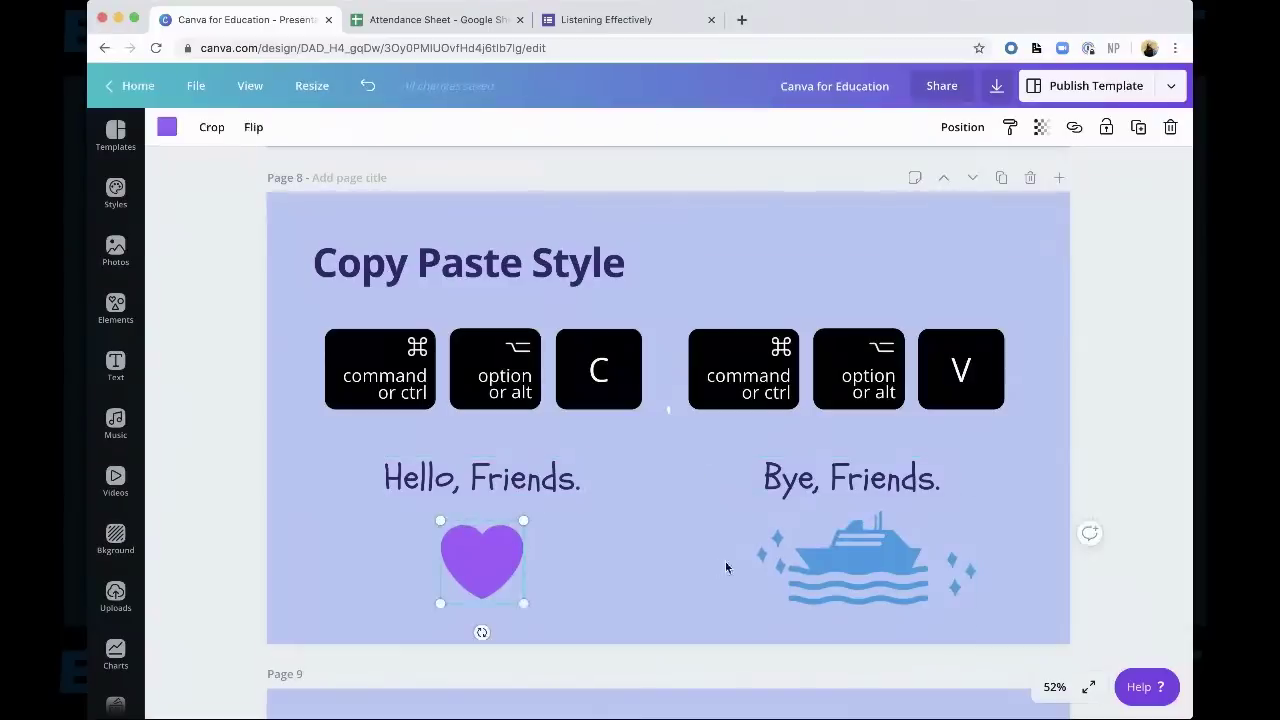
pyautogui.click(620, 540)
pyautogui.click(521, 548)
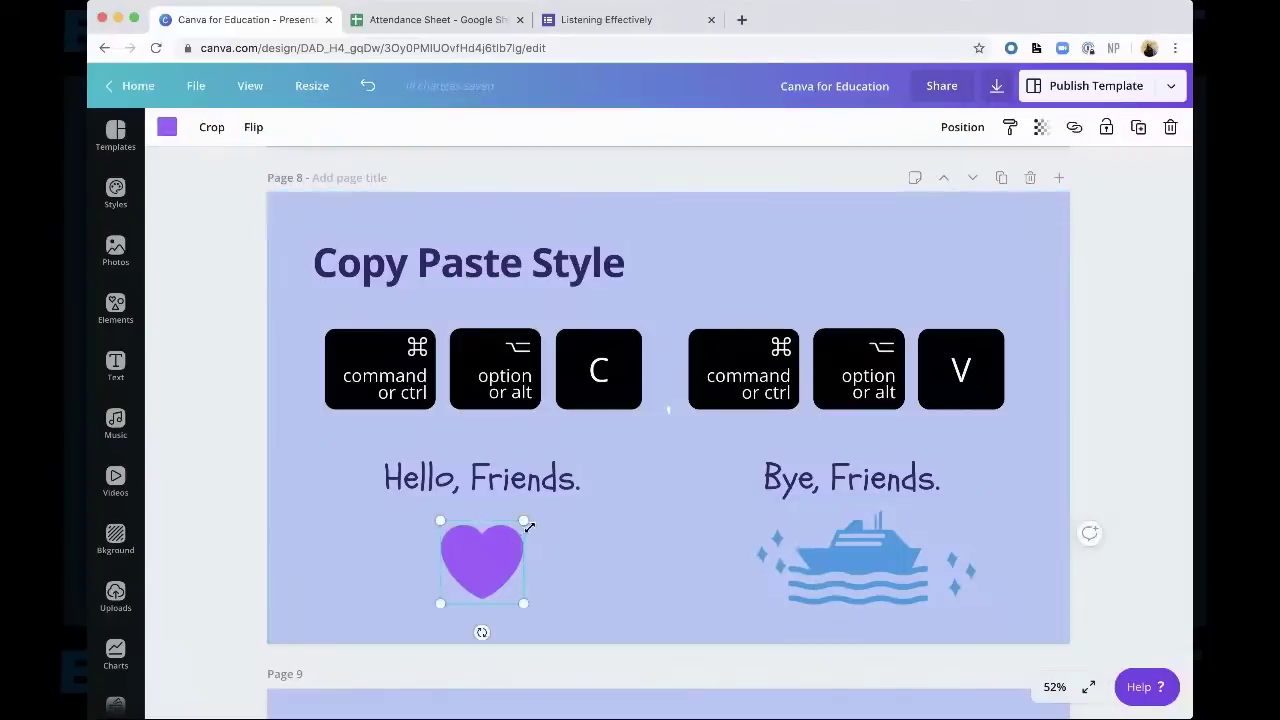
pyautogui.click(164, 128)
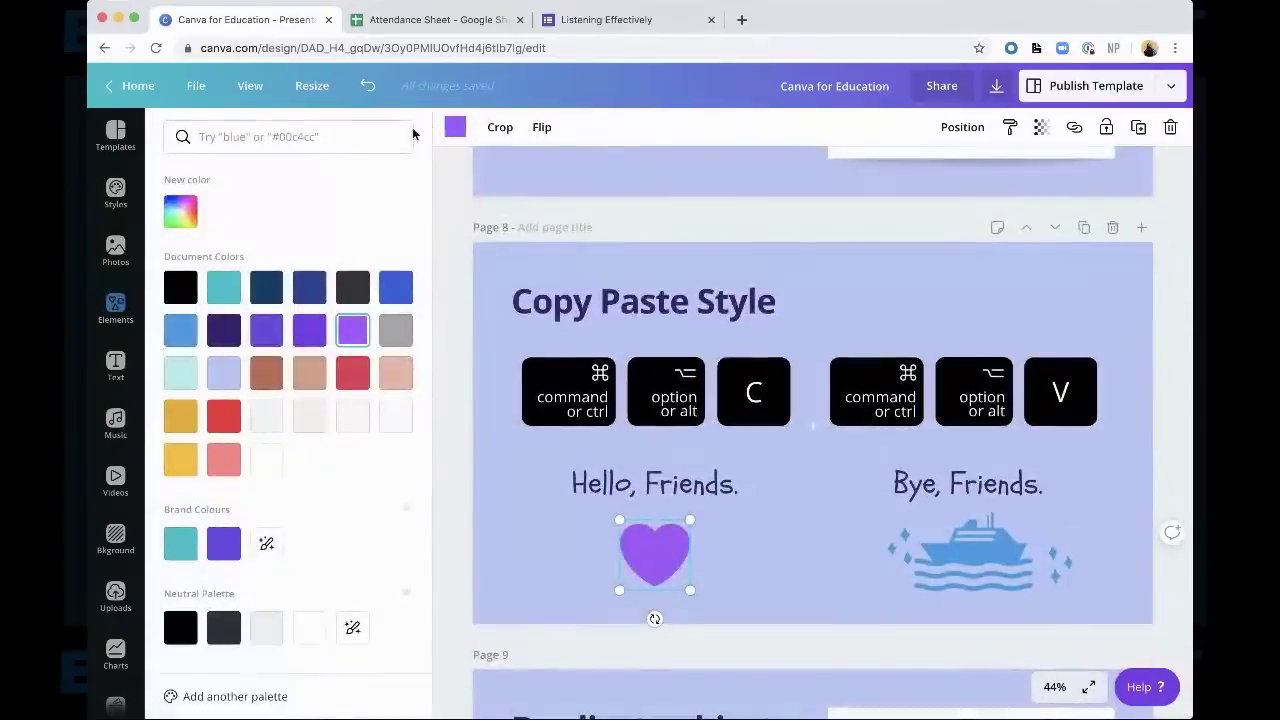
pyautogui.click(452, 129)
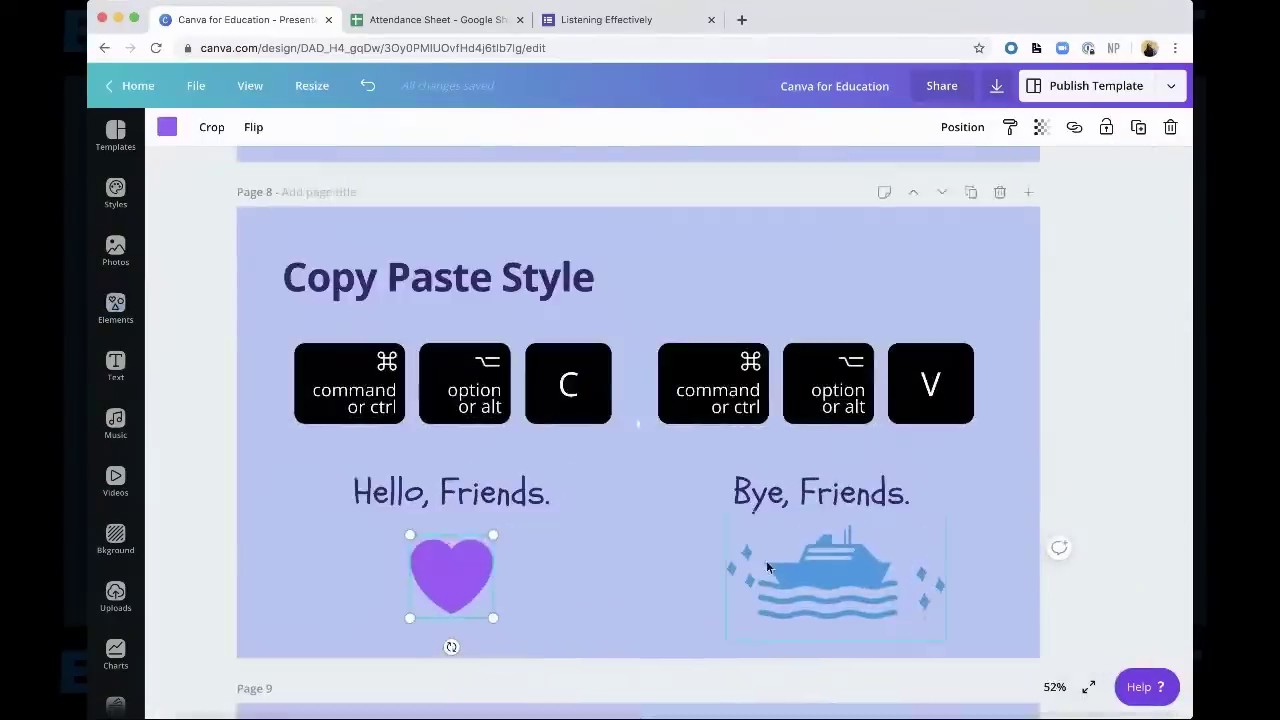
pyautogui.click(740, 560)
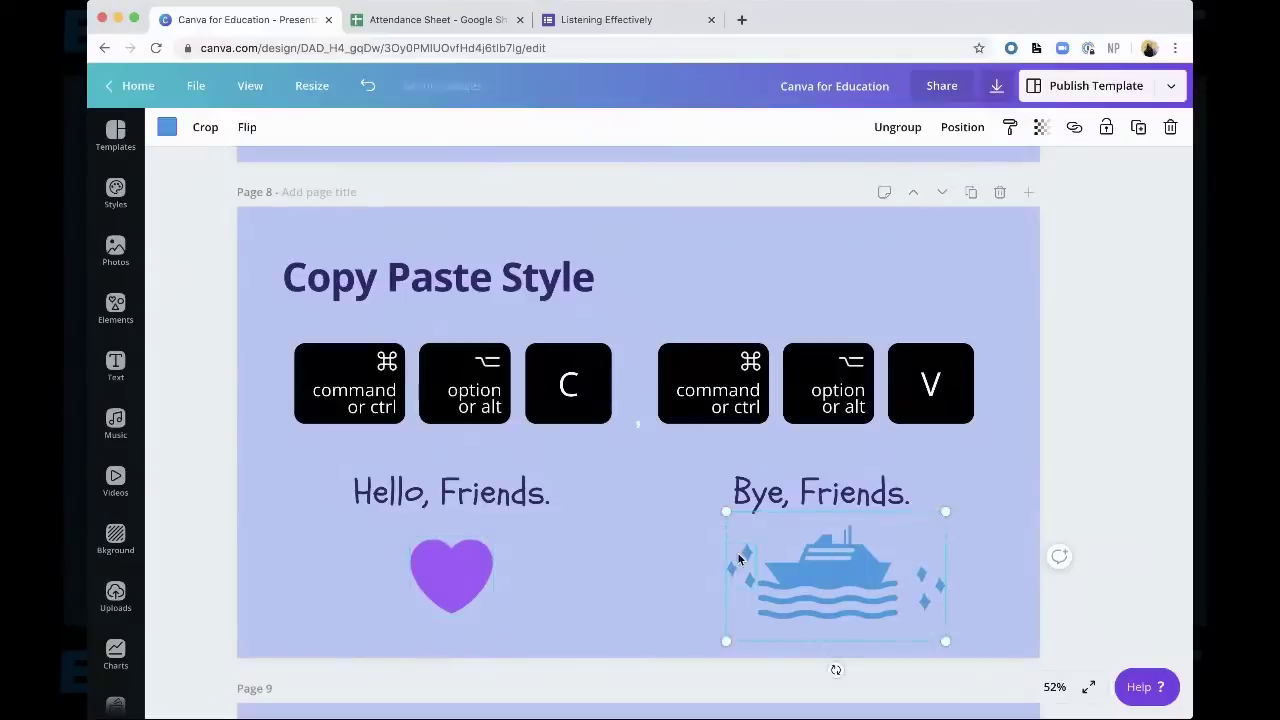
# Copy the purple heart's style and apply it to the ship, waves and sparkles of the grouped ship graphic
pyautogui.click(461, 578)
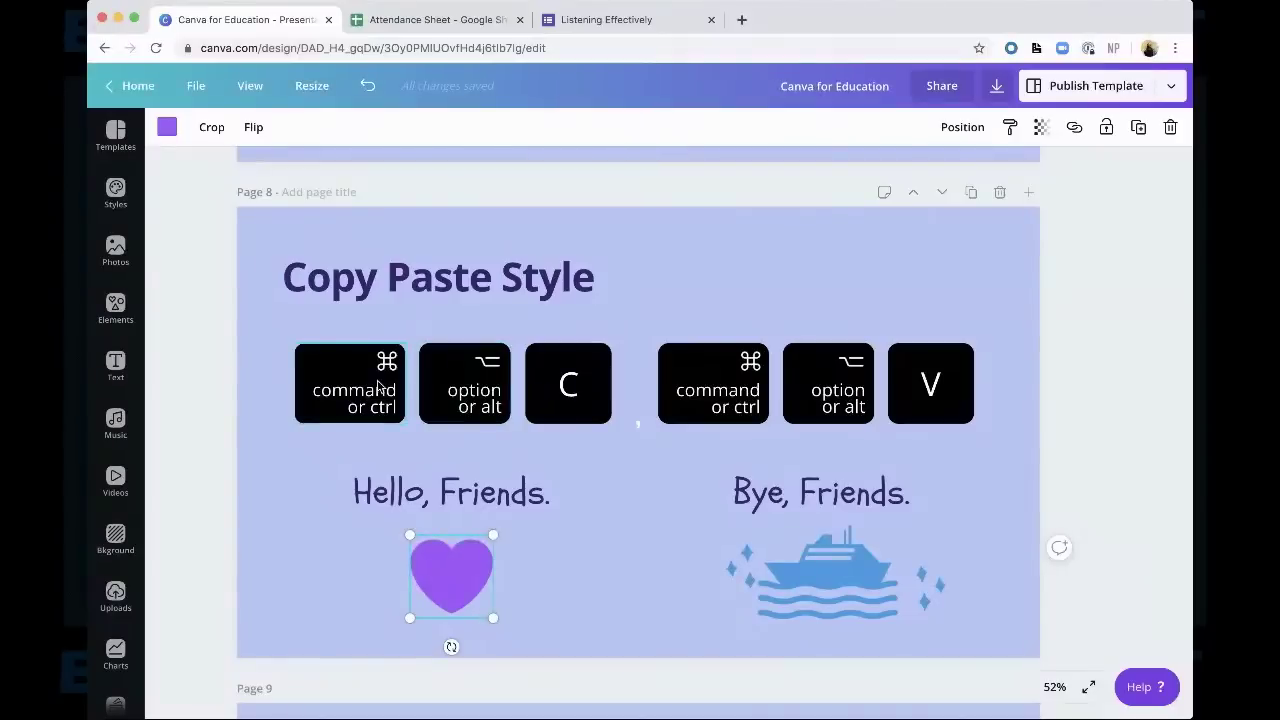
pyautogui.press('alt')
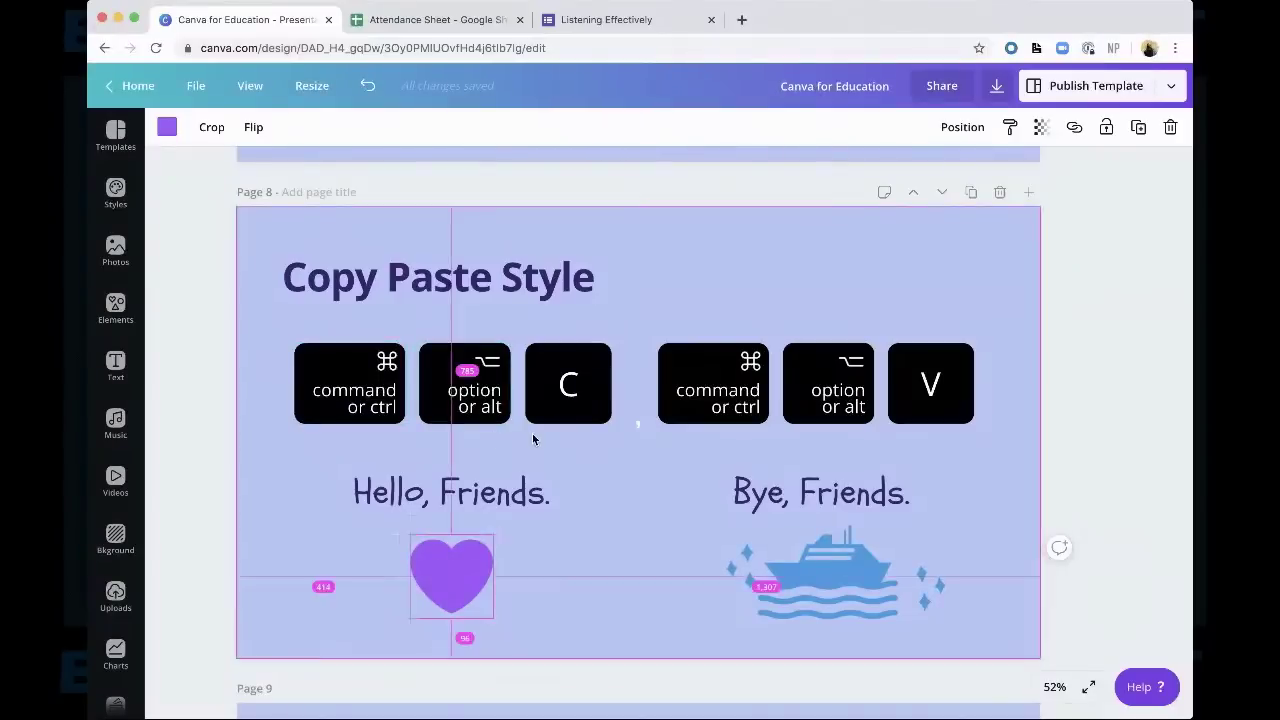
pyautogui.press('super+alt+c')
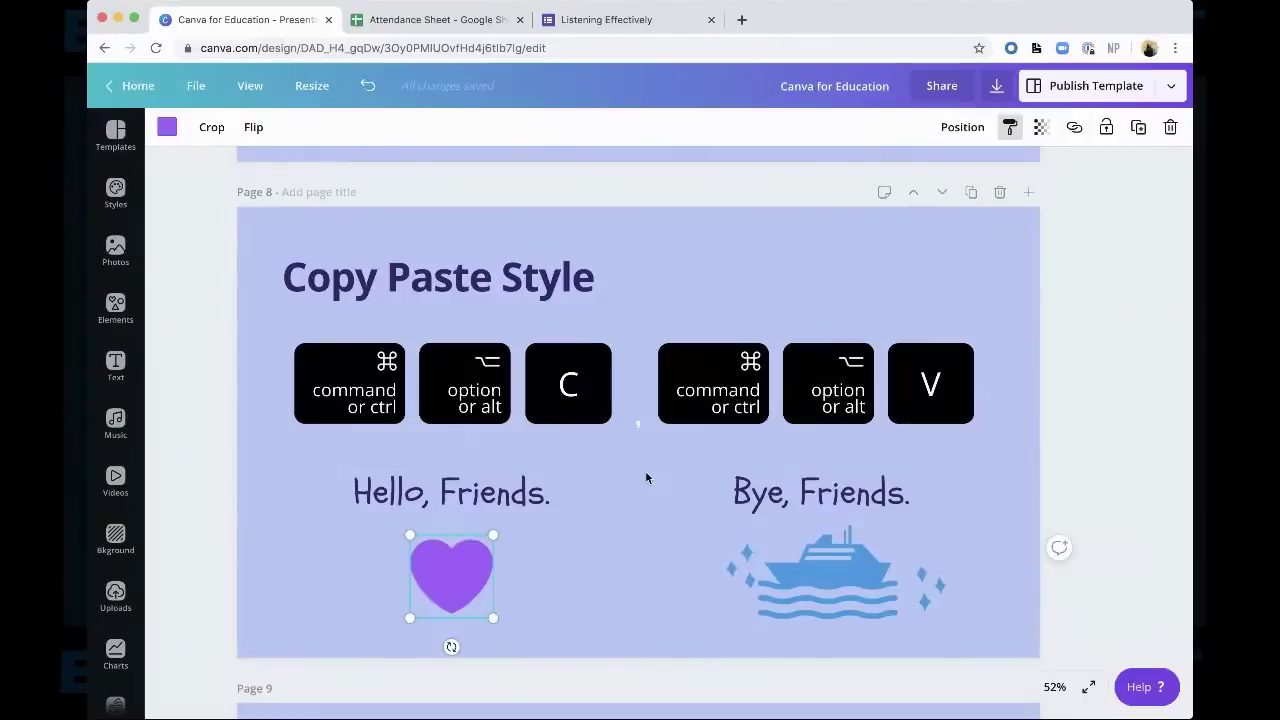
pyautogui.click(501, 557)
pyautogui.click(471, 563)
pyautogui.click(781, 569)
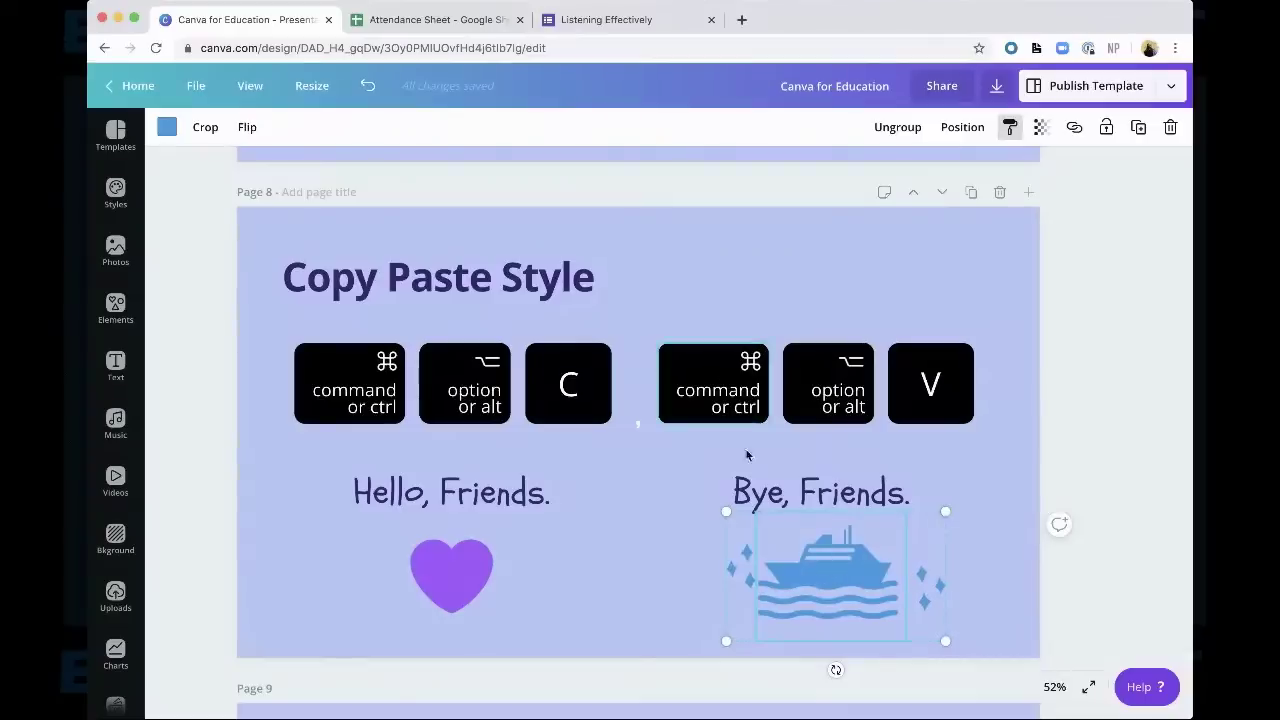
pyautogui.click(822, 551)
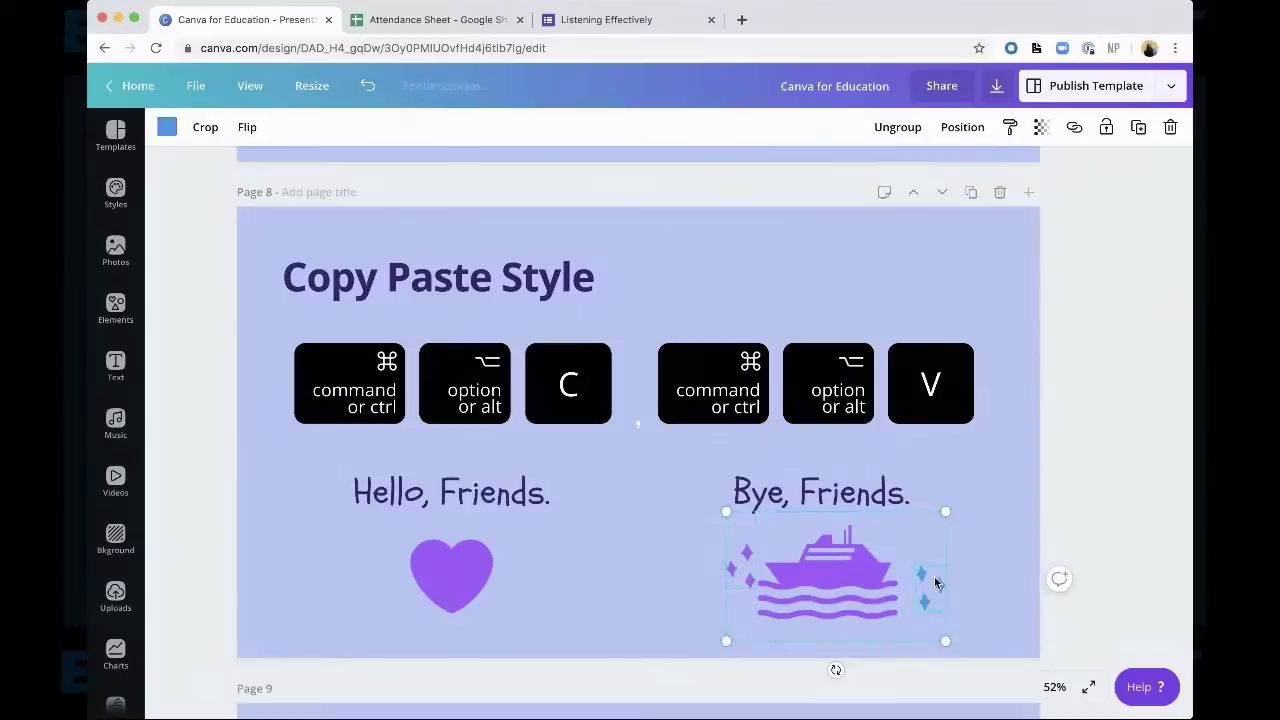
pyautogui.press('super+alt+v')
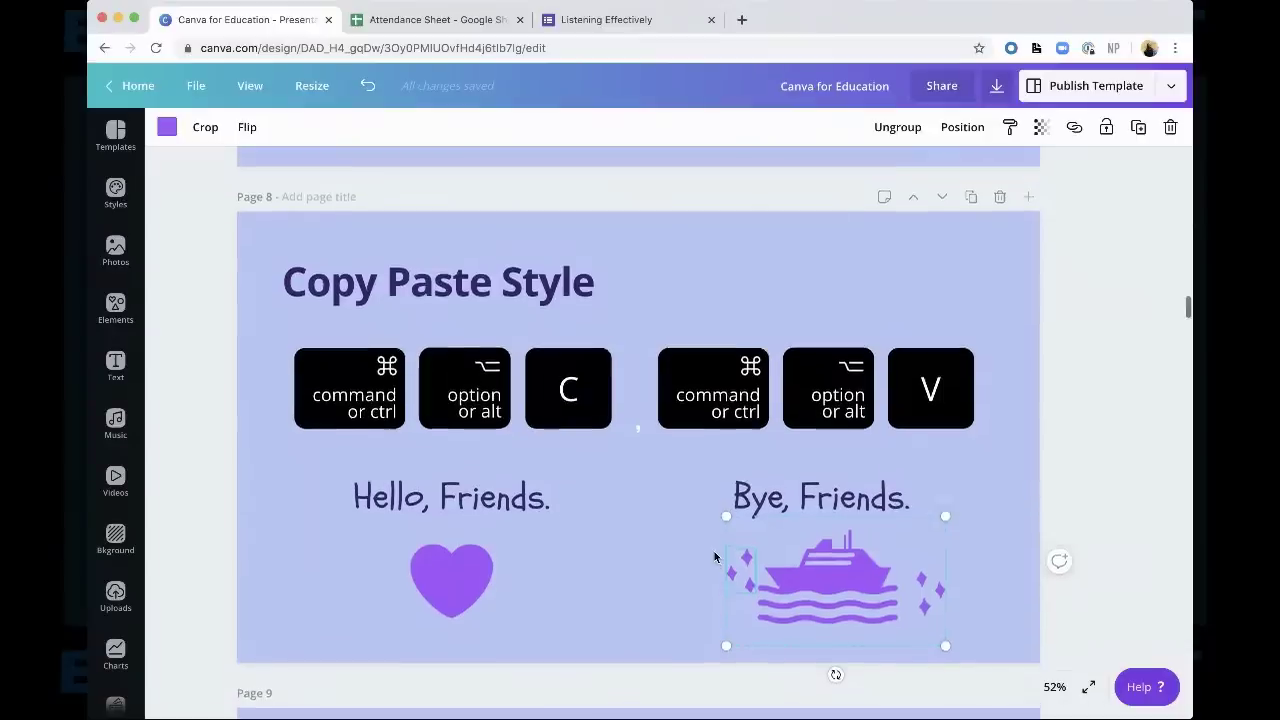
# Review the matched texts and the heart and ship graphics on the "Copy Paste Style" page
pyautogui.scroll(-1, 714, 551)
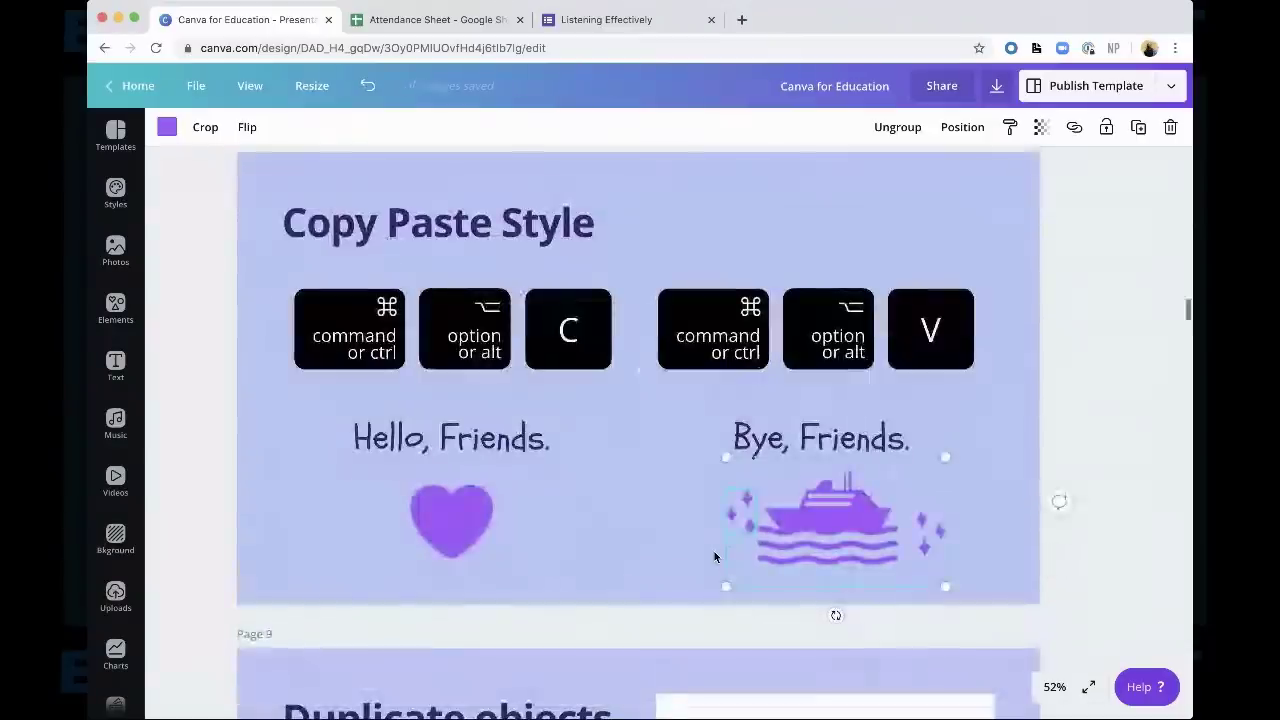
pyautogui.click(422, 510)
pyautogui.click(450, 440)
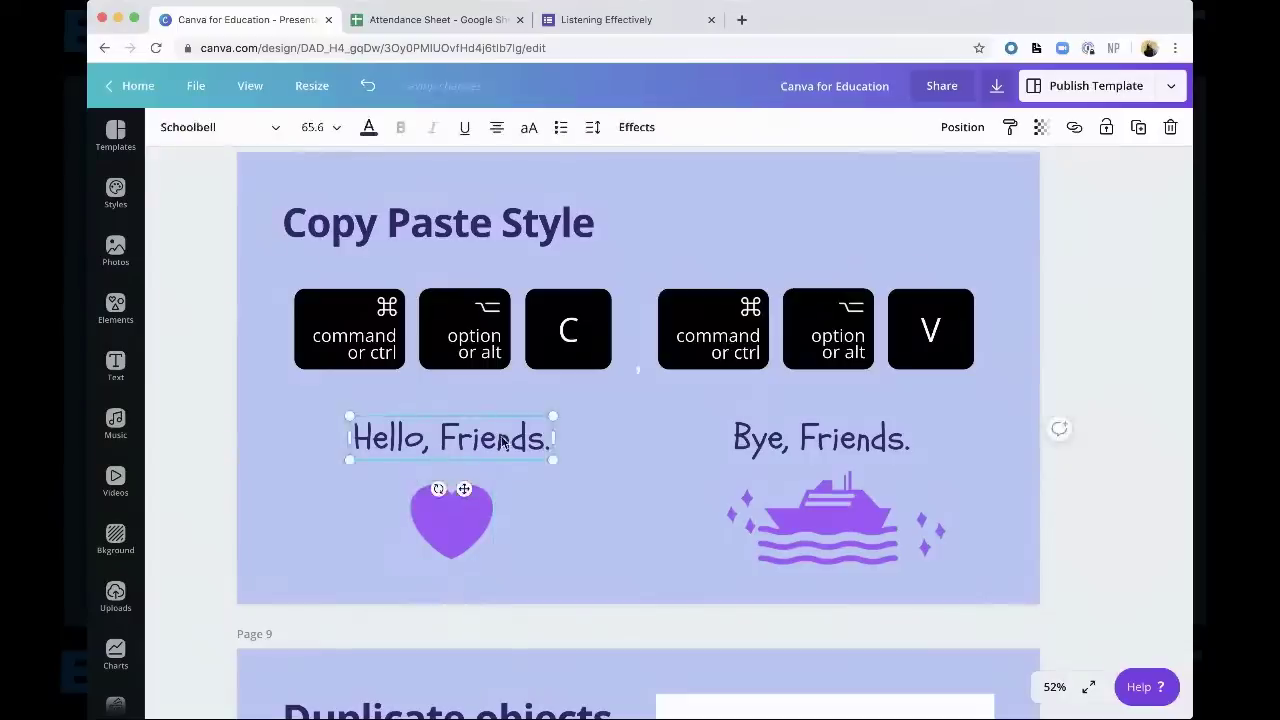
pyautogui.click(791, 517)
pyautogui.click(466, 489)
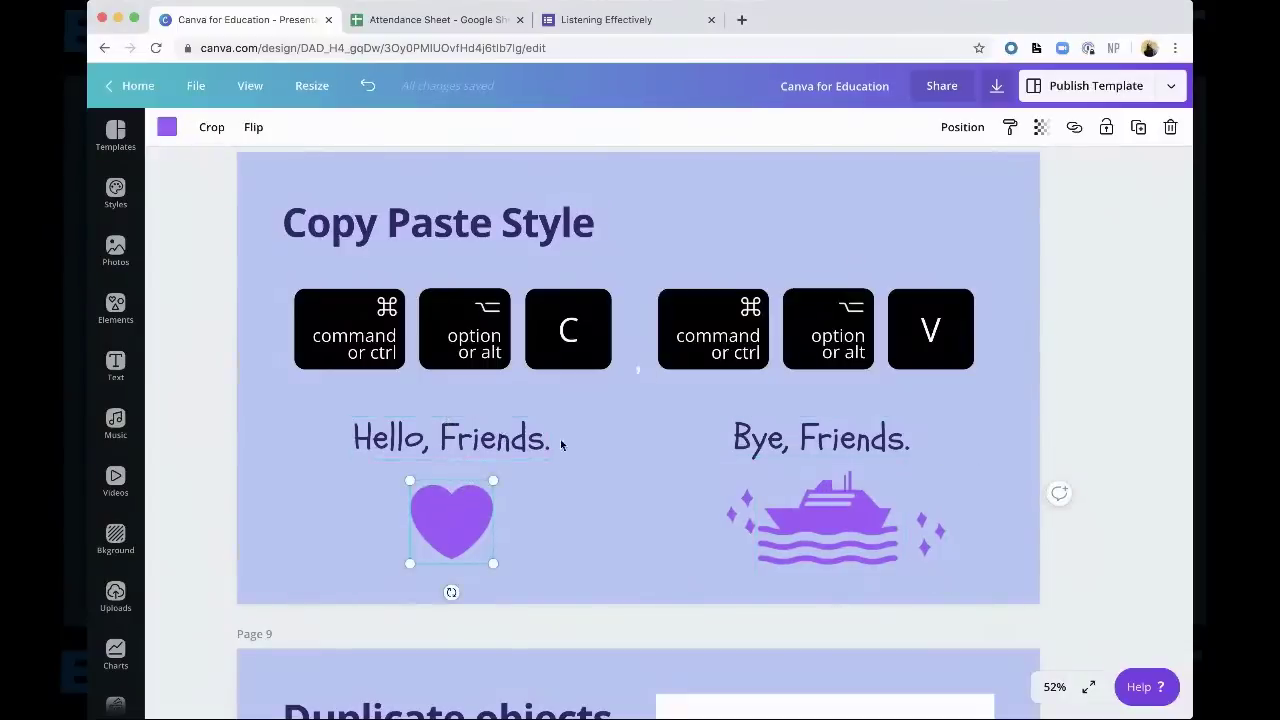
# Compare the matched "Hello, Friends." and "Bye, Friends." texts and the purple heart with the ship graphic
pyautogui.click(471, 441)
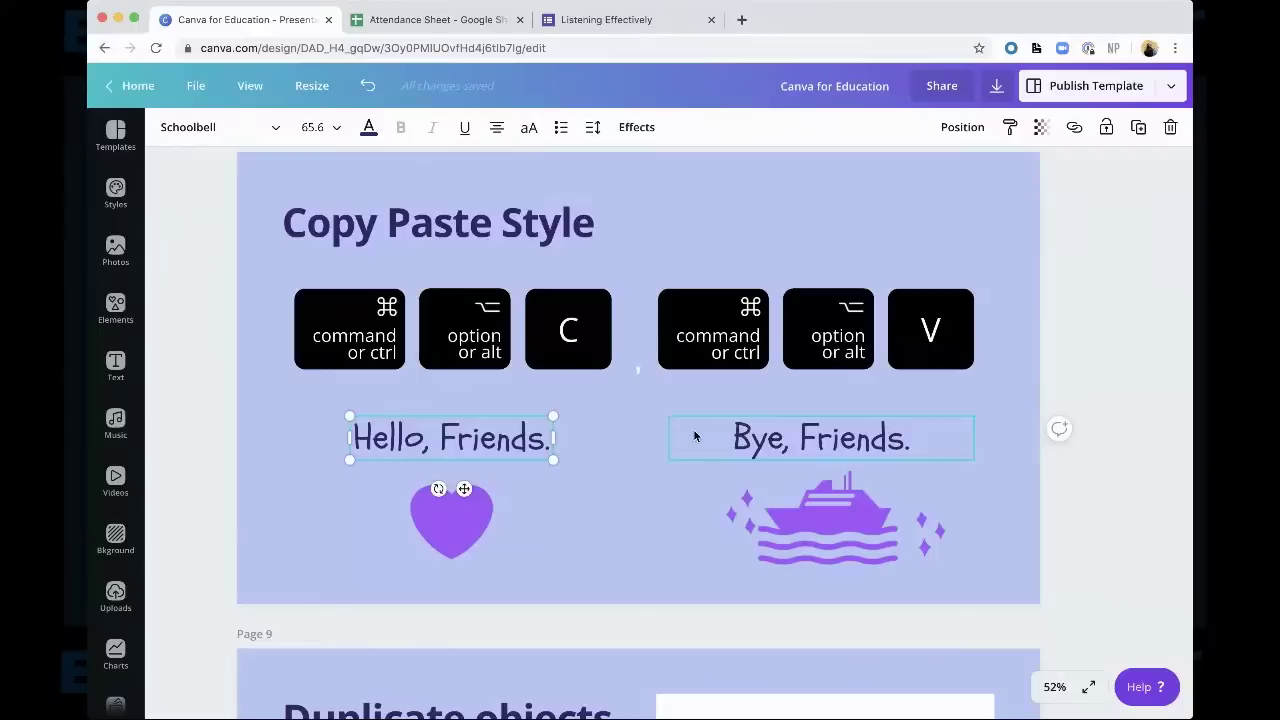
pyautogui.click(615, 472)
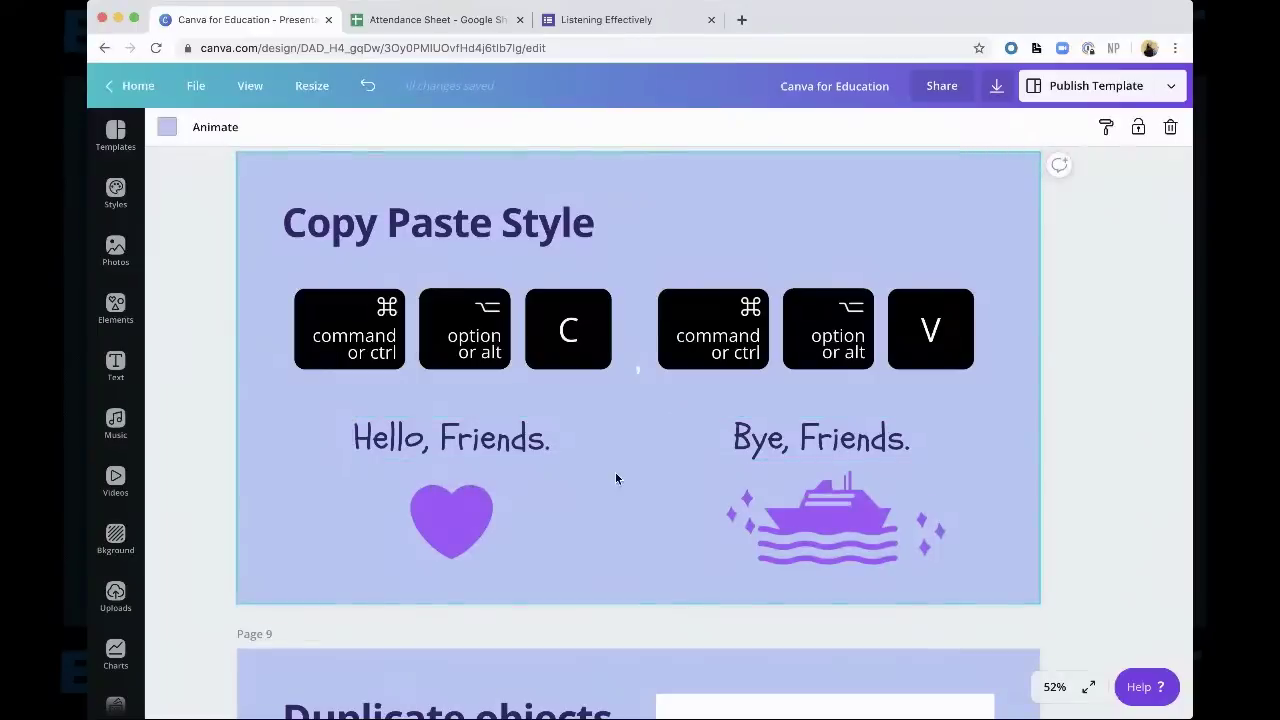
pyautogui.scroll(-1, 615, 479)
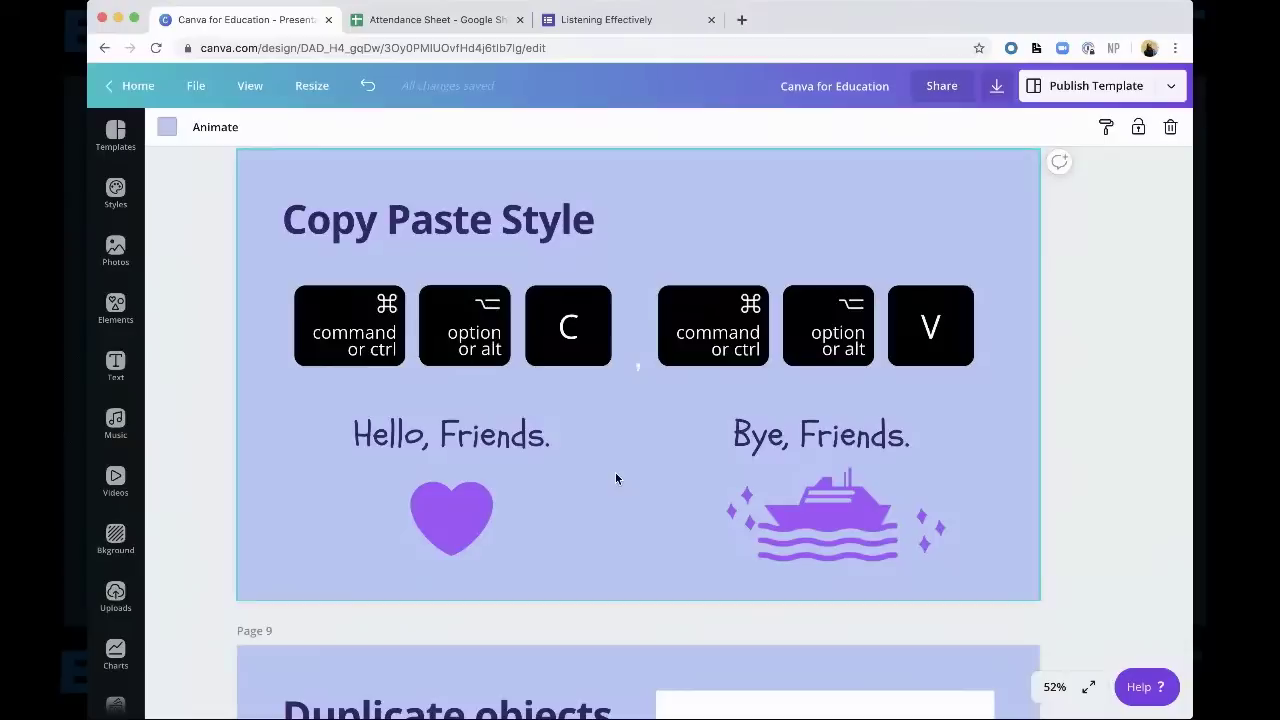
pyautogui.click(497, 425)
pyautogui.click(805, 445)
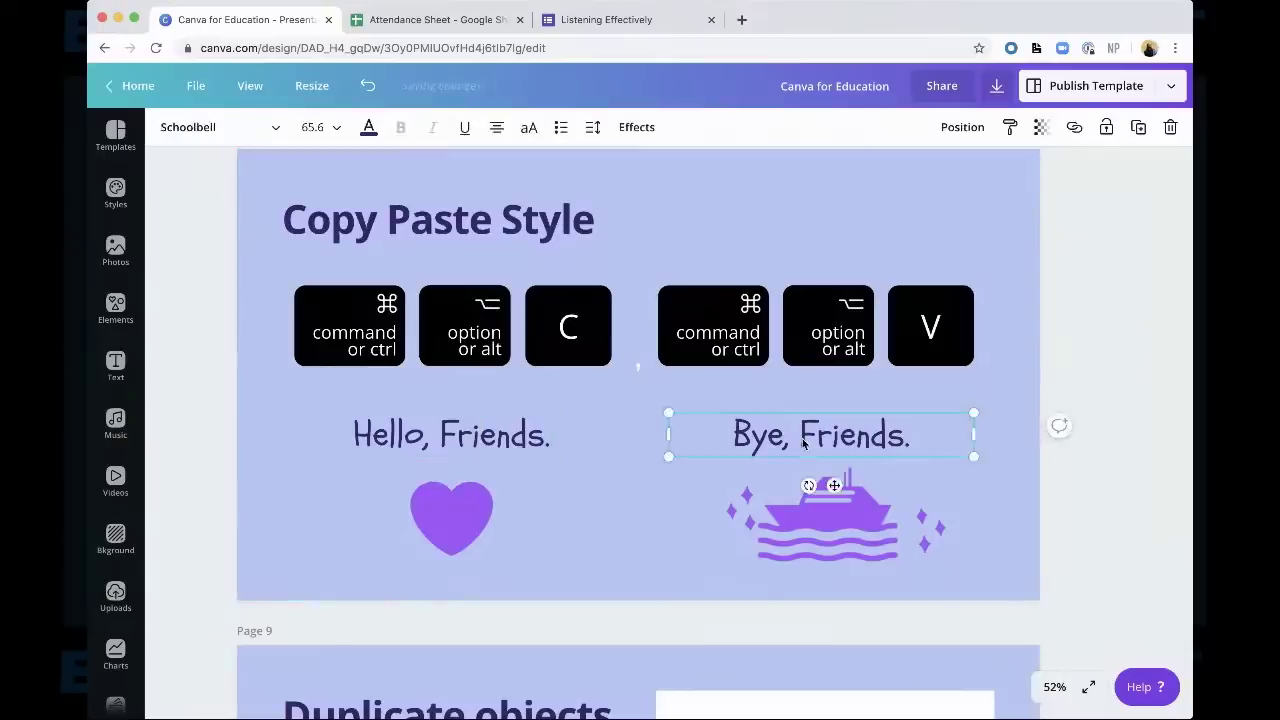
pyautogui.click(469, 499)
pyautogui.click(775, 530)
# Go to the "Duplicate objects" page and look over its shortcut and paw prints, checking back with the style-copying page above
pyautogui.scroll(-2, 776, 534)
pyautogui.scroll(-4, 775, 535)
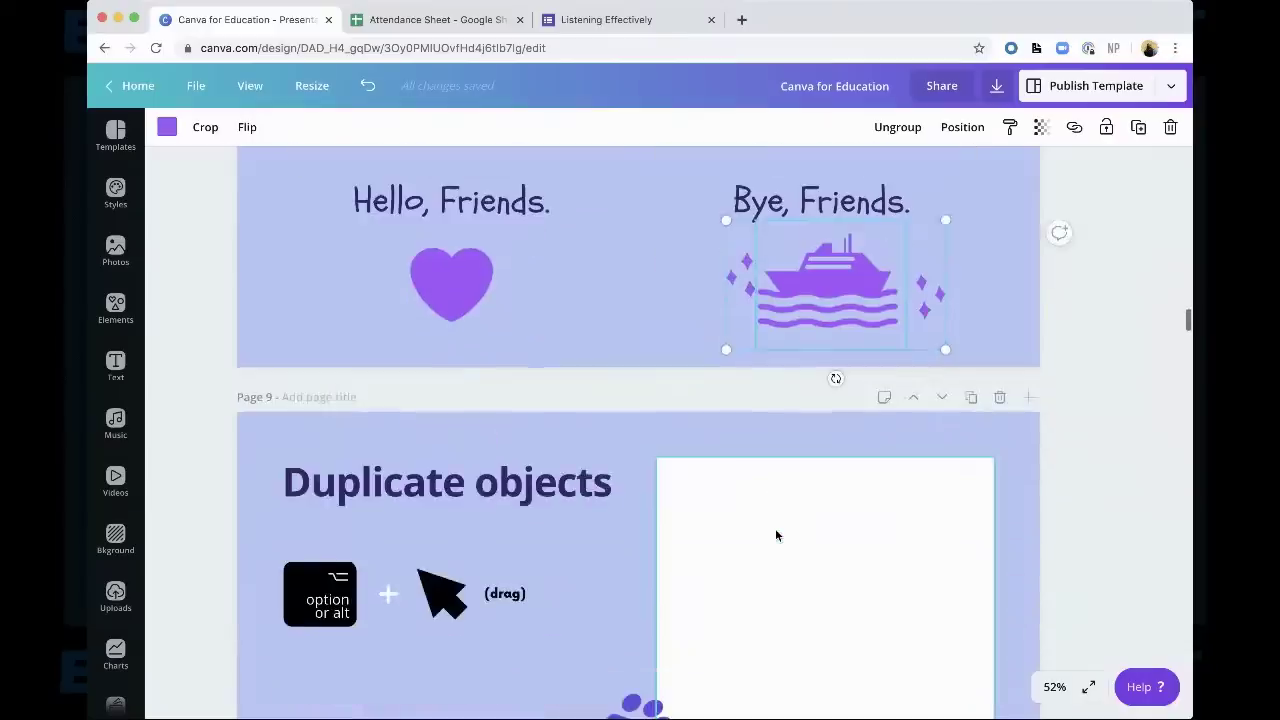
pyautogui.scroll(-1, 775, 536)
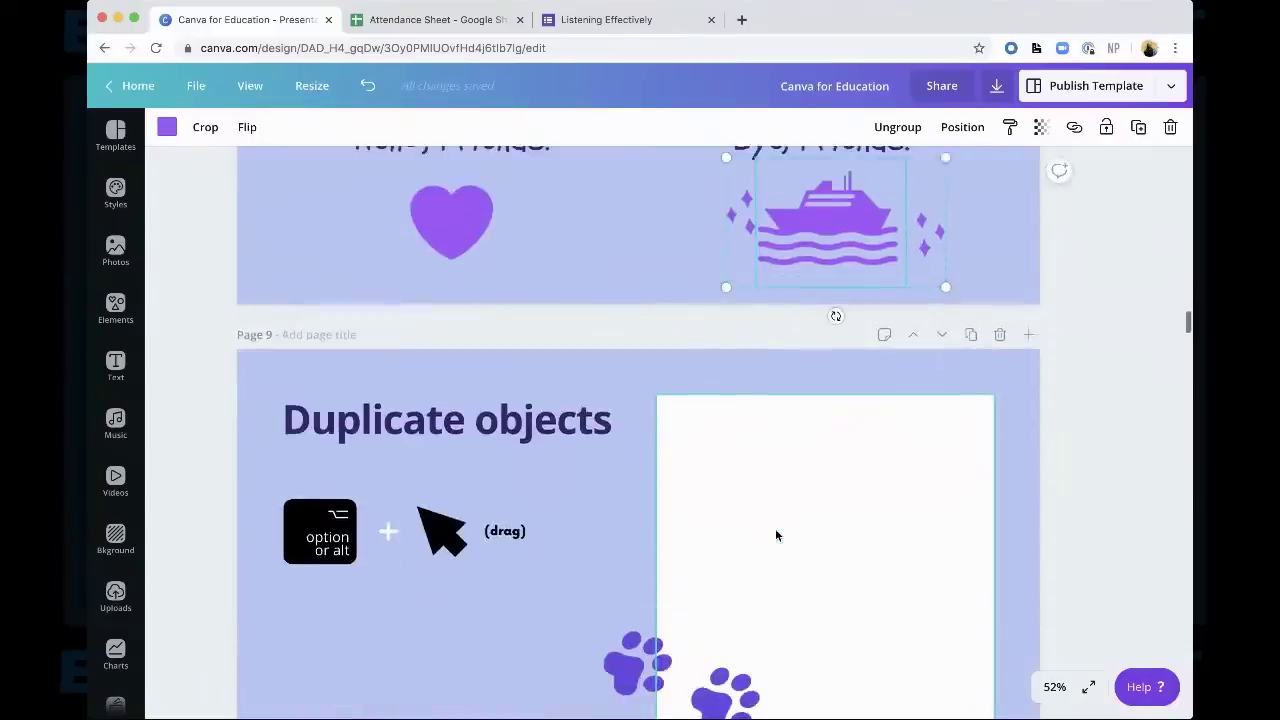
pyautogui.click(595, 578)
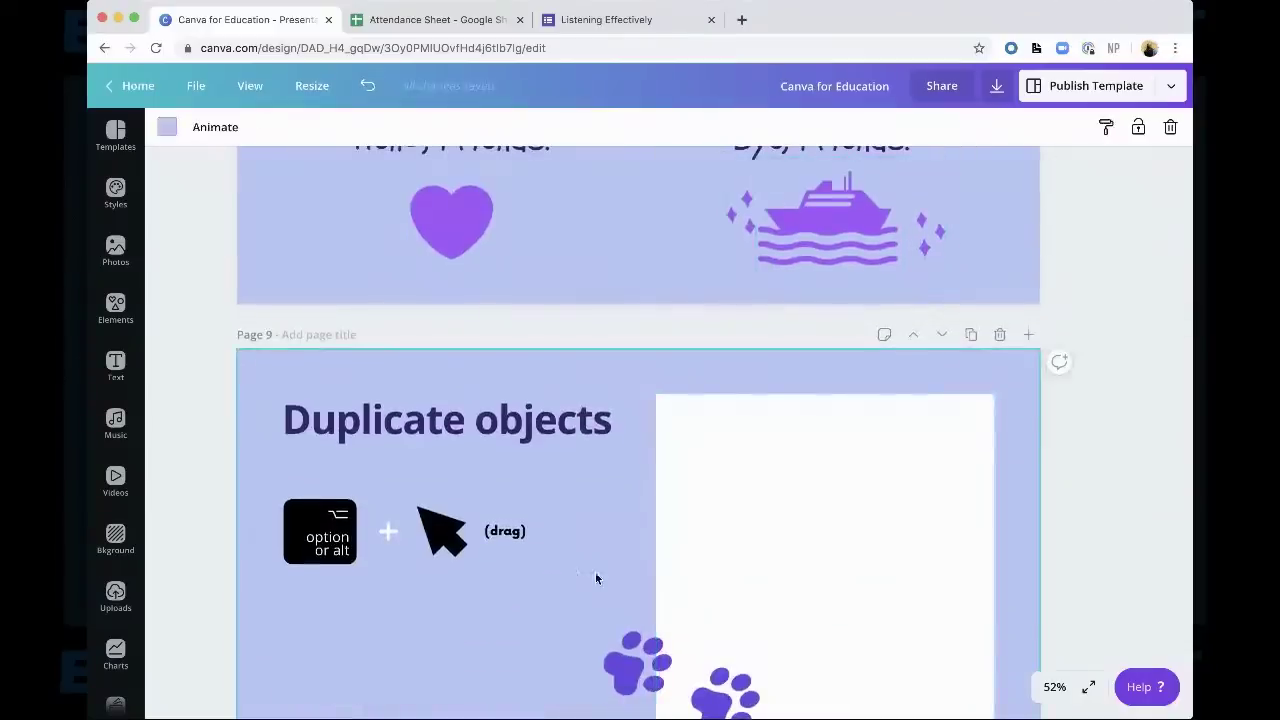
pyautogui.click(830, 238)
pyautogui.scroll(-1, 830, 238)
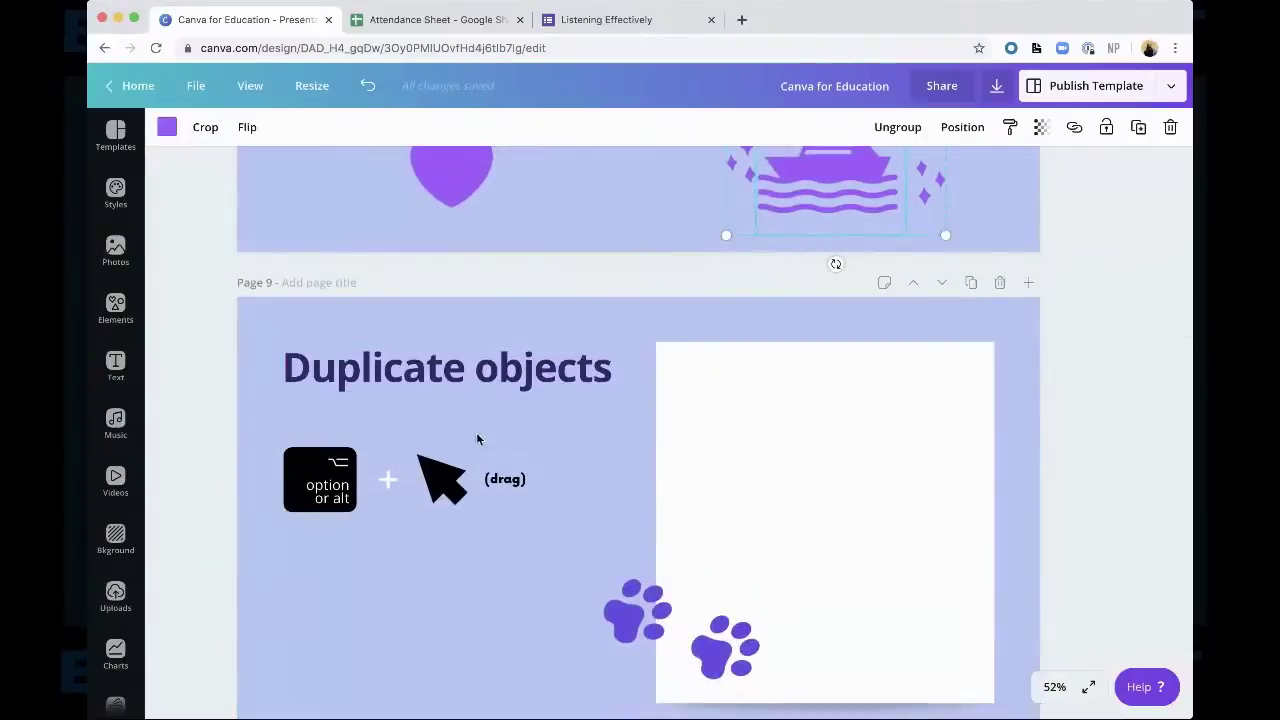
pyautogui.click(521, 628)
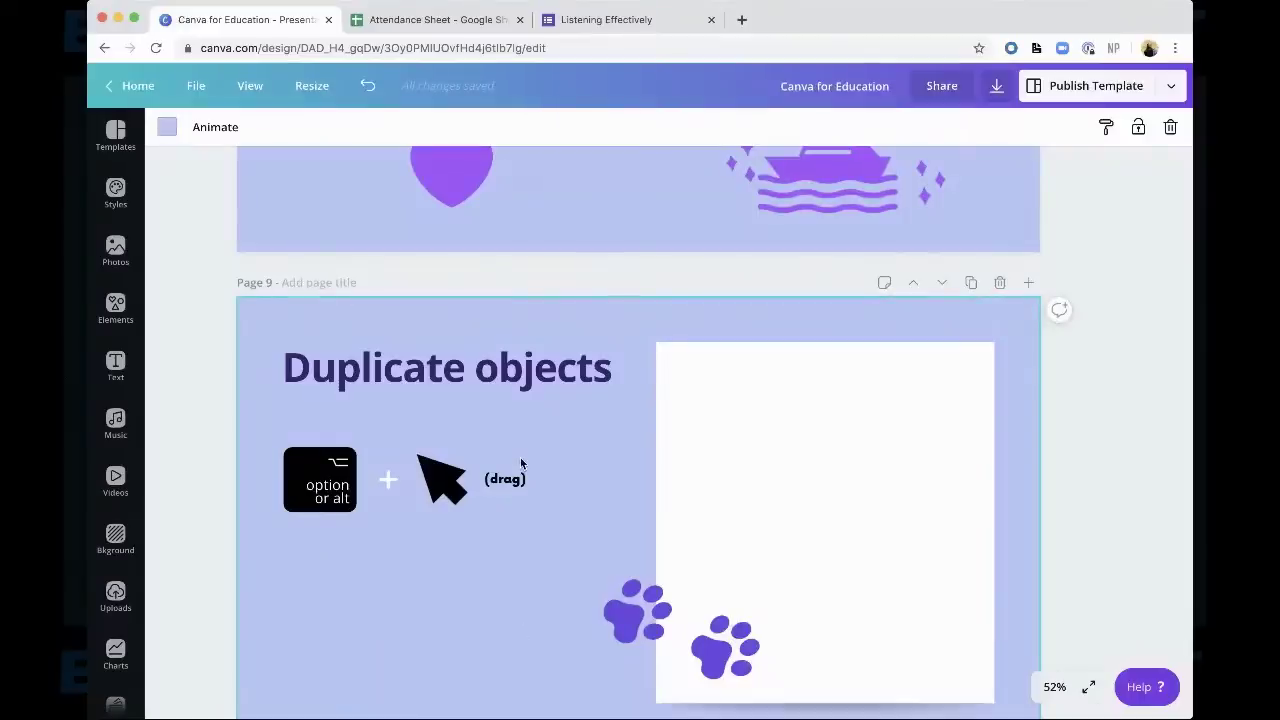
pyautogui.scroll(-1, 520, 463)
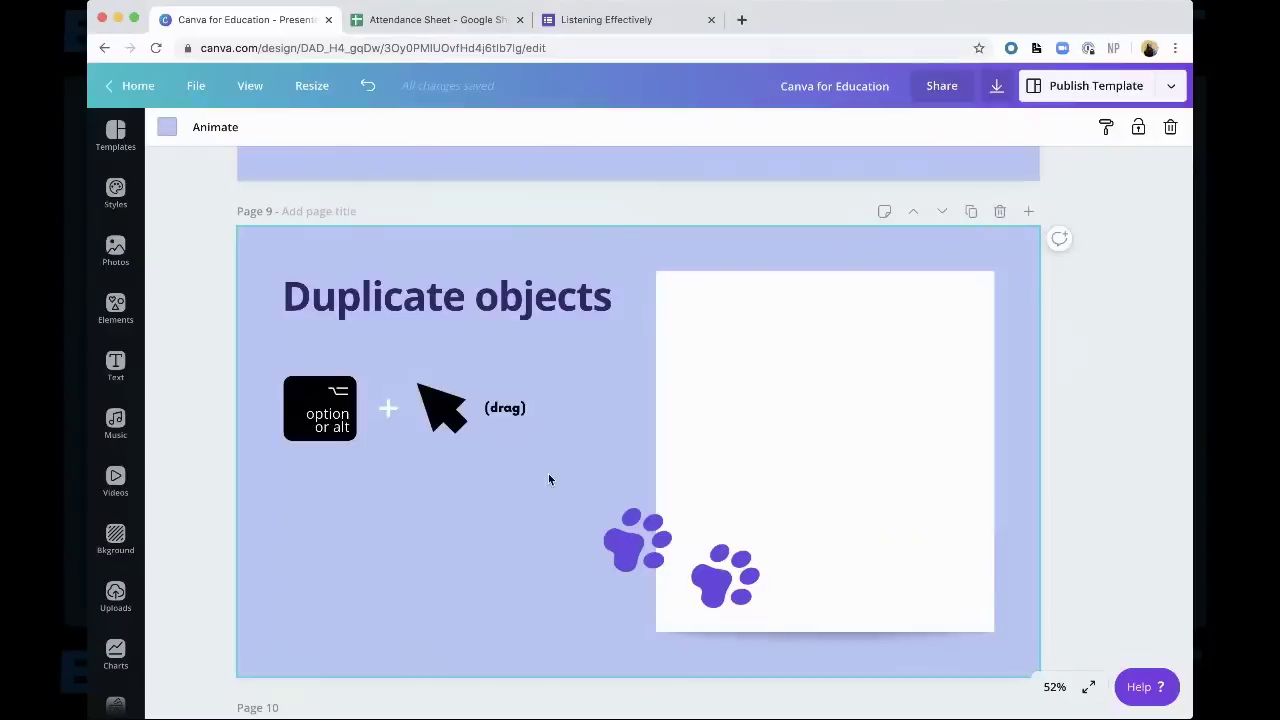
pyautogui.scroll(5, 548, 479)
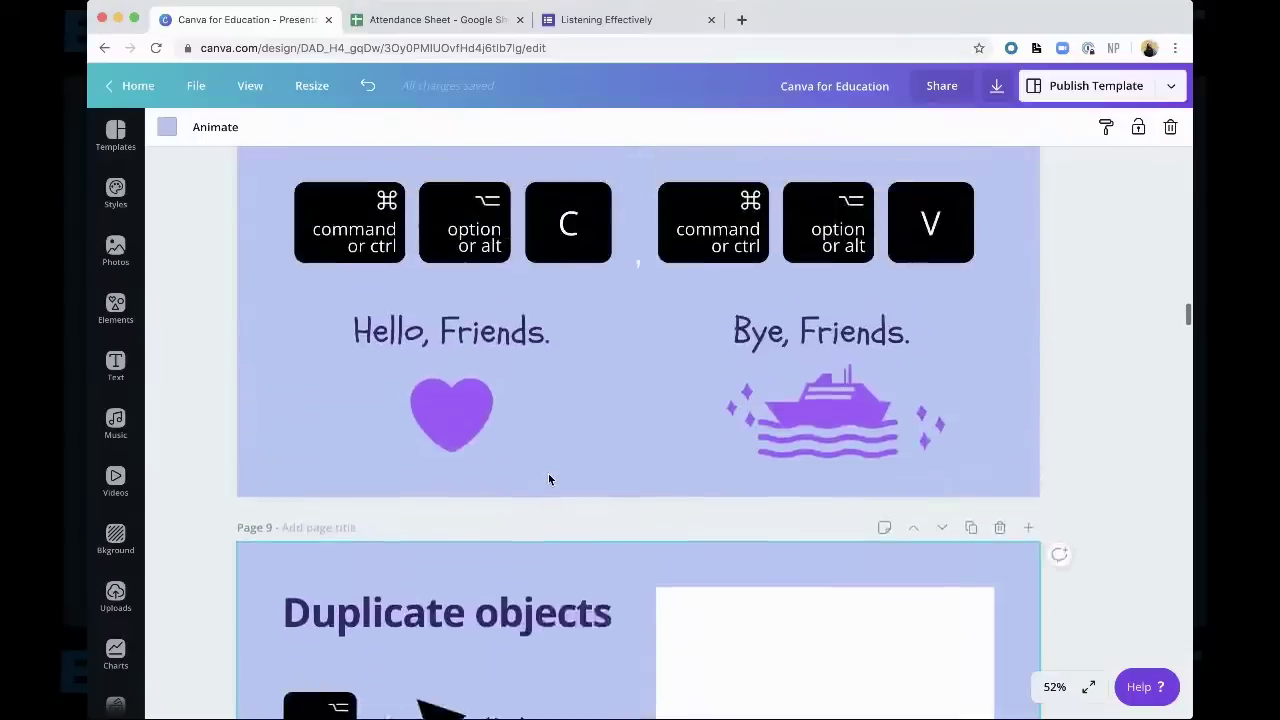
pyautogui.scroll(-5, 548, 479)
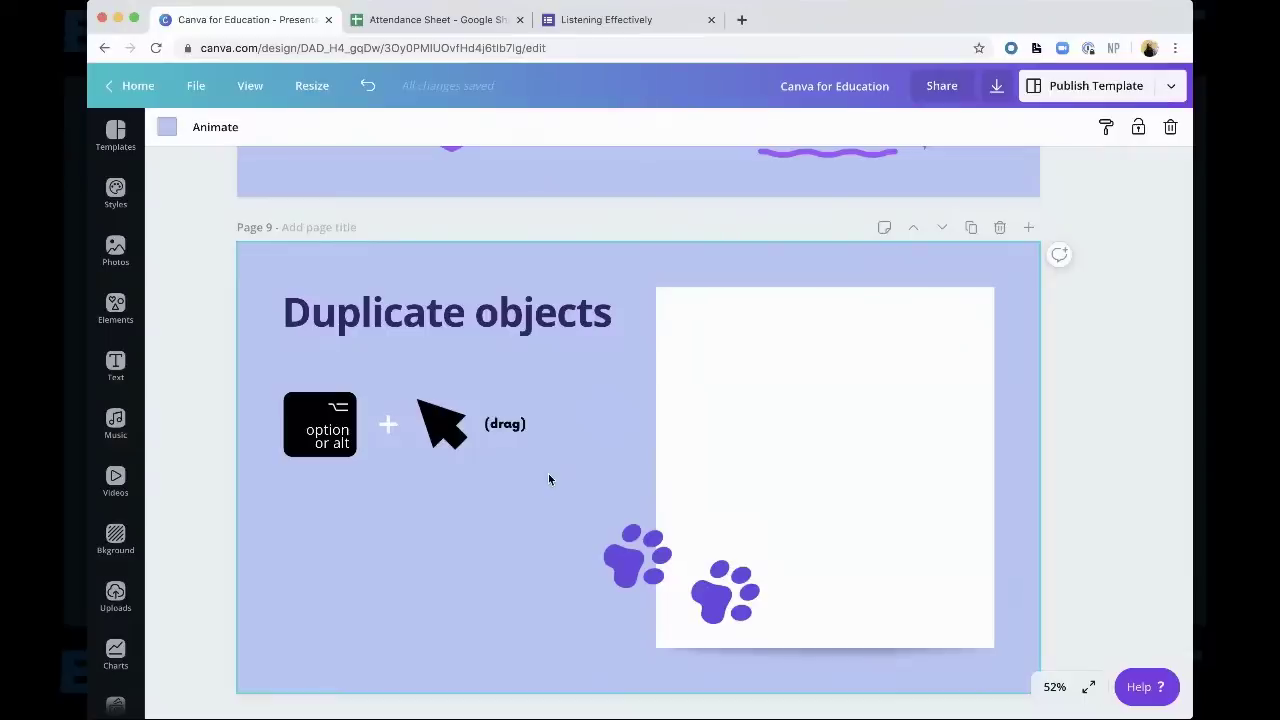
# Duplicate the two paw prints up and to the right so the trail continues across the white sheet
pyautogui.click(634, 561)
pyautogui.press('super+z')
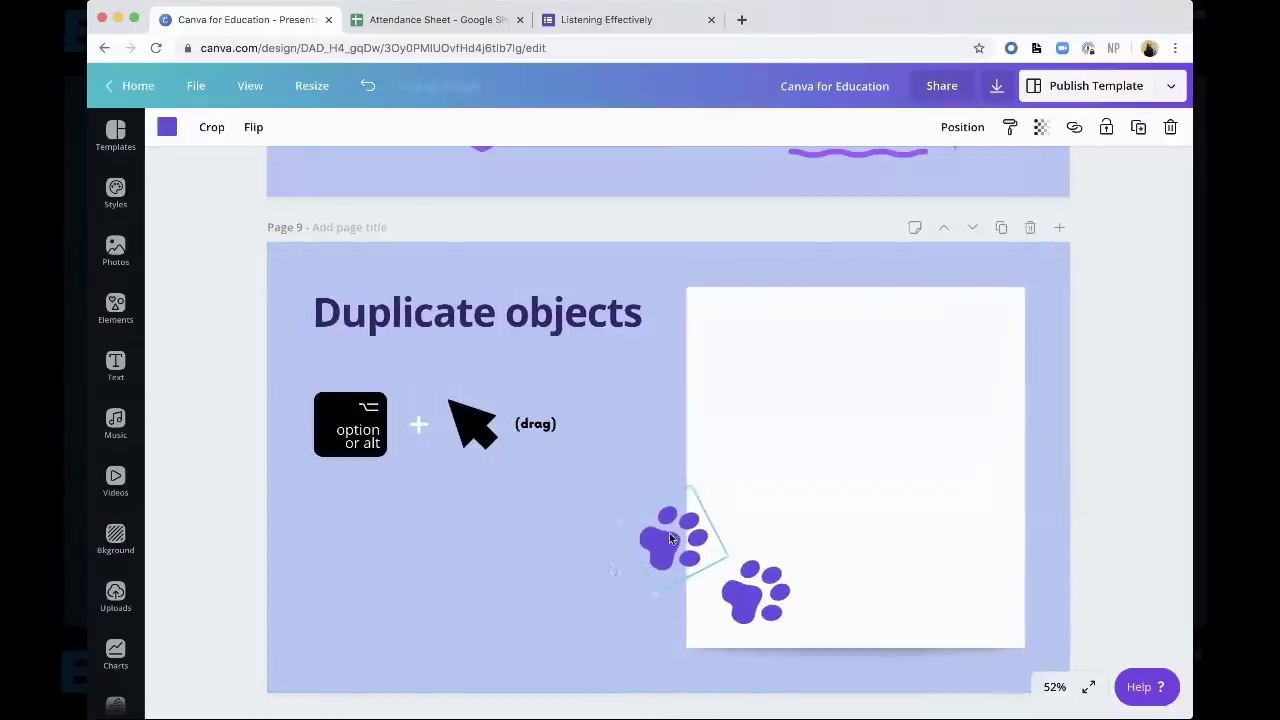
pyautogui.click(631, 585)
pyautogui.click(665, 553)
pyautogui.moveTo(665, 553); pyautogui.dragTo(759, 498)
pyautogui.click(750, 600)
pyautogui.moveTo(747, 600); pyautogui.dragTo(856, 450)
# Duplicate more paw prints to extend the double trail diagonally up to the page's right edge
pyautogui.moveTo(865, 570); pyautogui.dragTo(970, 515)
pyautogui.moveTo(852, 447); pyautogui.dragTo(945, 403)
pyautogui.moveTo(953, 498); pyautogui.dragTo(1026, 428)
pyautogui.click(945, 405)
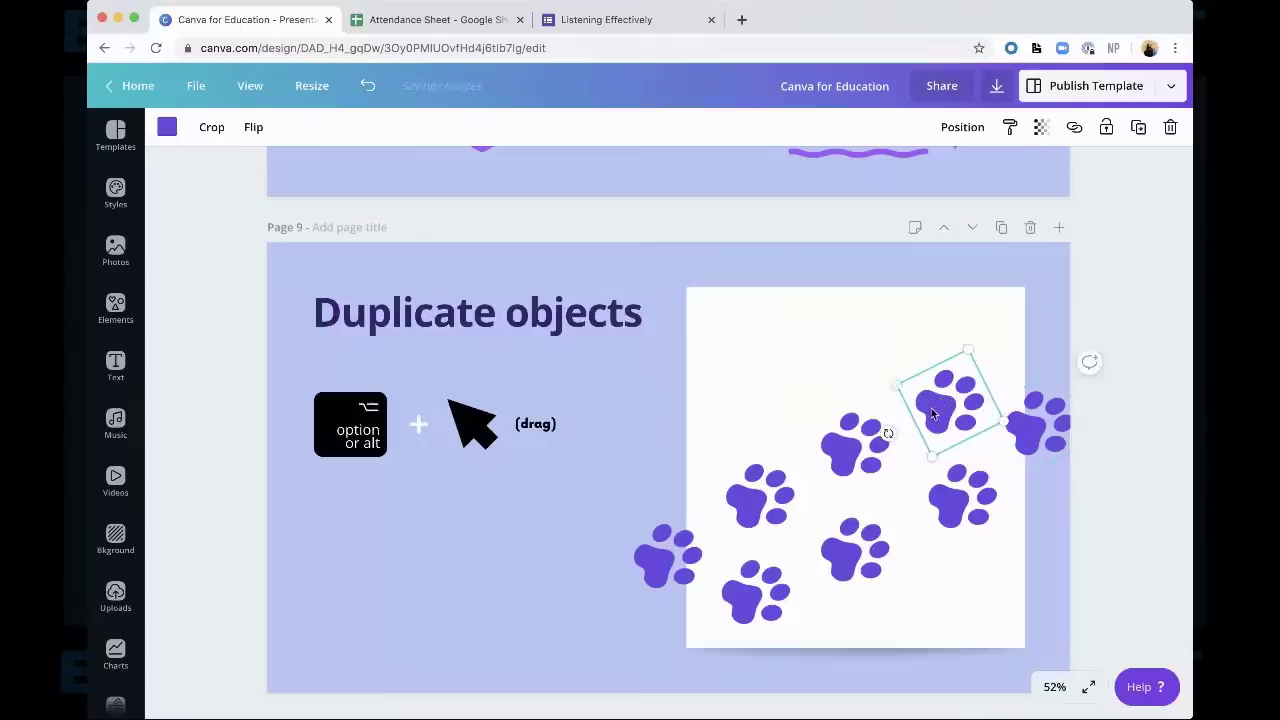
pyautogui.moveTo(982, 378); pyautogui.dragTo(1040, 326)
# Nudge the paw print in the lower middle of the white sheet slightly up and to the right
pyautogui.click(878, 550)
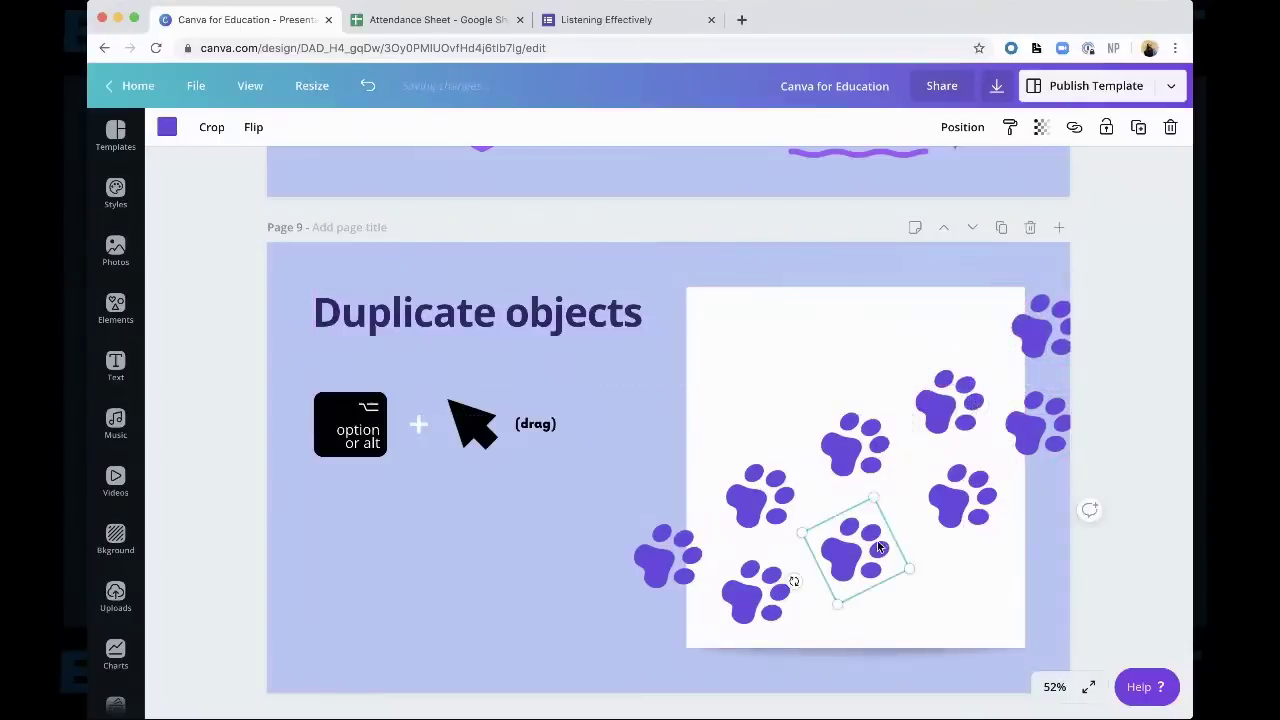
pyautogui.moveTo(845, 560); pyautogui.dragTo(853, 550)
pyautogui.click(750, 600)
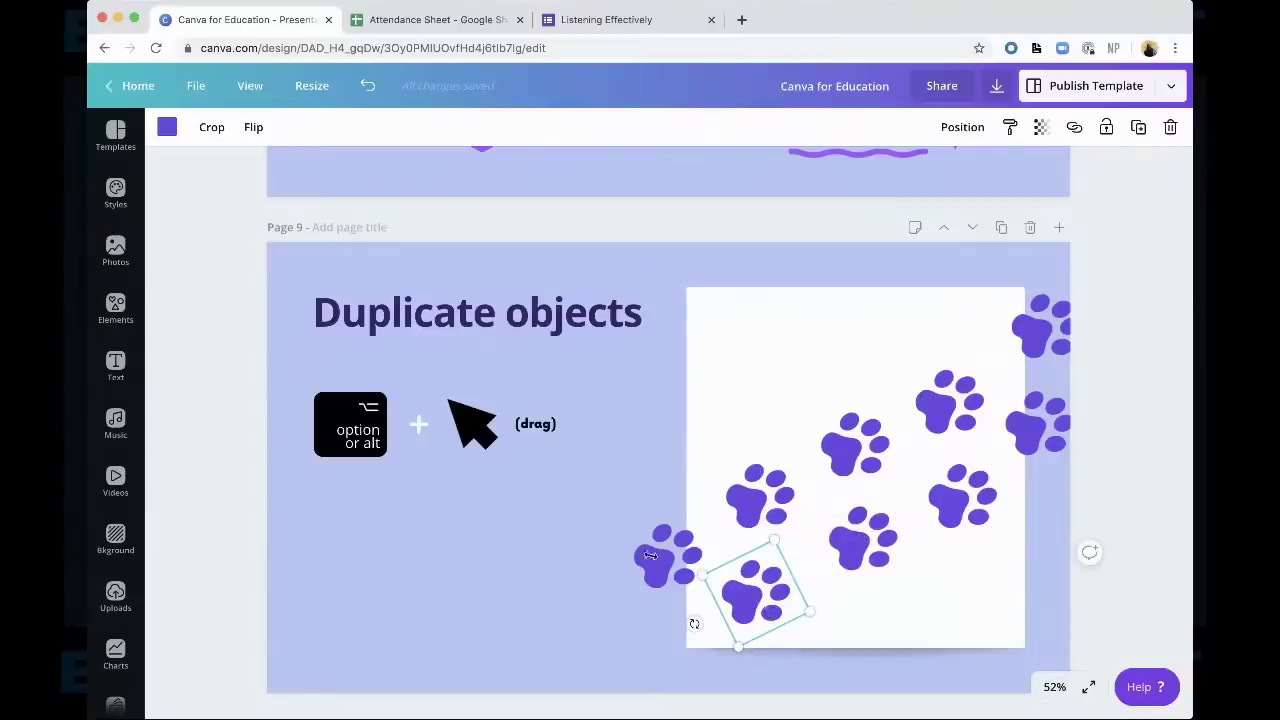
pyautogui.click(315, 443)
# Duplicate paw prints around the start of the trail, at the page's bottom edge and beside the white sheet's left edge
pyautogui.click(752, 598)
pyautogui.moveTo(756, 615); pyautogui.dragTo(687, 660)
pyautogui.keyDown('shift'); pyautogui.click(670, 550); pyautogui.keyUp('shift')
pyautogui.click(670, 550)
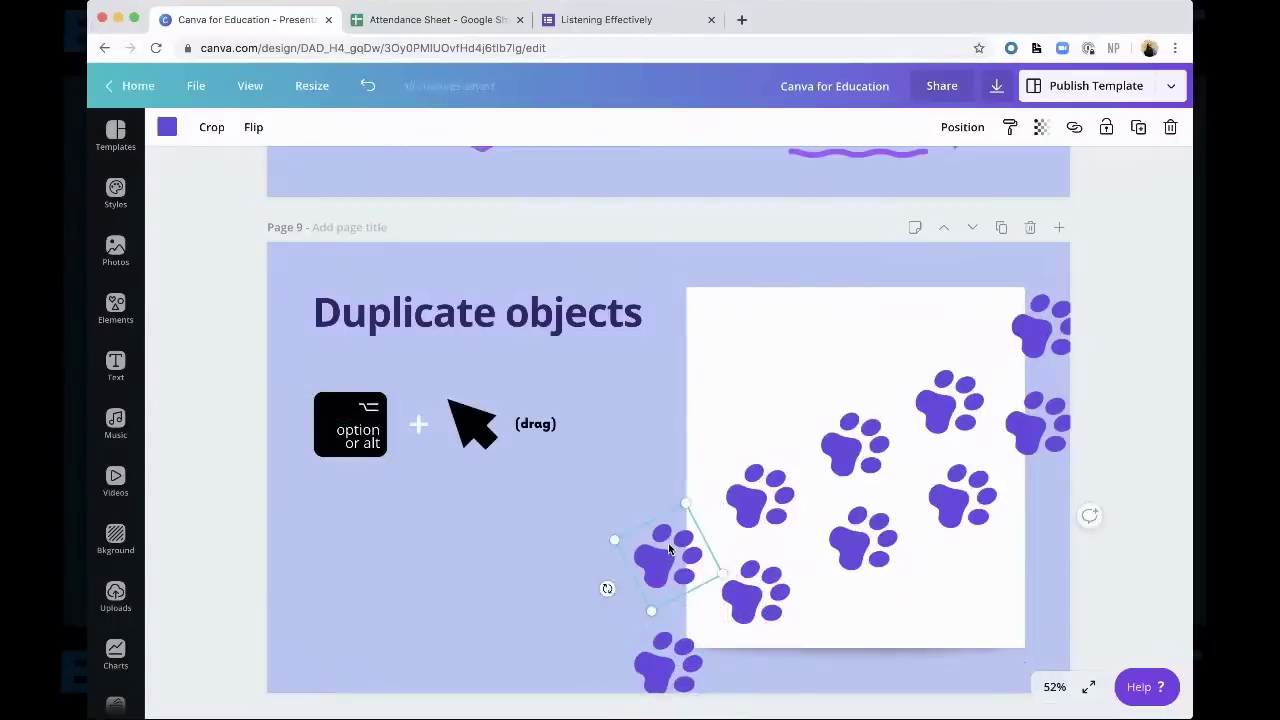
pyautogui.moveTo(634, 564); pyautogui.dragTo(687, 468)
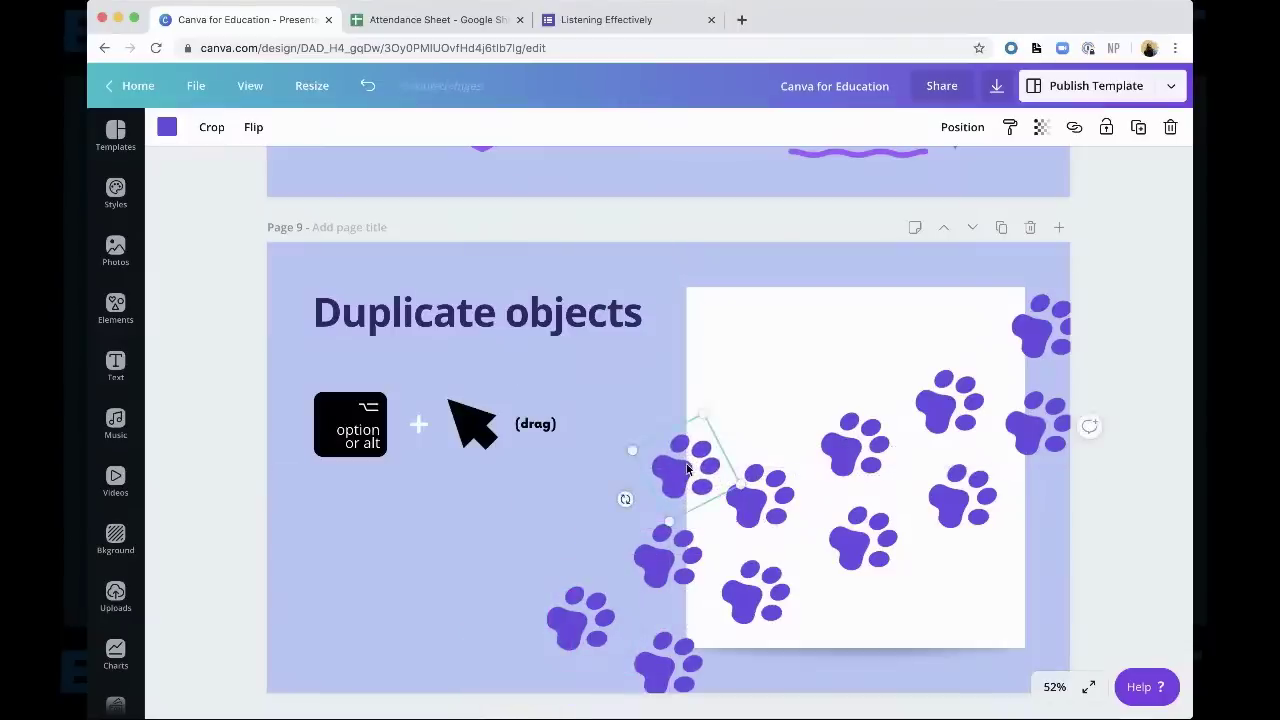
# Duplicate further paw prints to the white sheet's lower edge, its upper left area and the blue area left of it
pyautogui.moveTo(760, 495); pyautogui.dragTo(856, 626)
pyautogui.moveTo(850, 543); pyautogui.dragTo(776, 413)
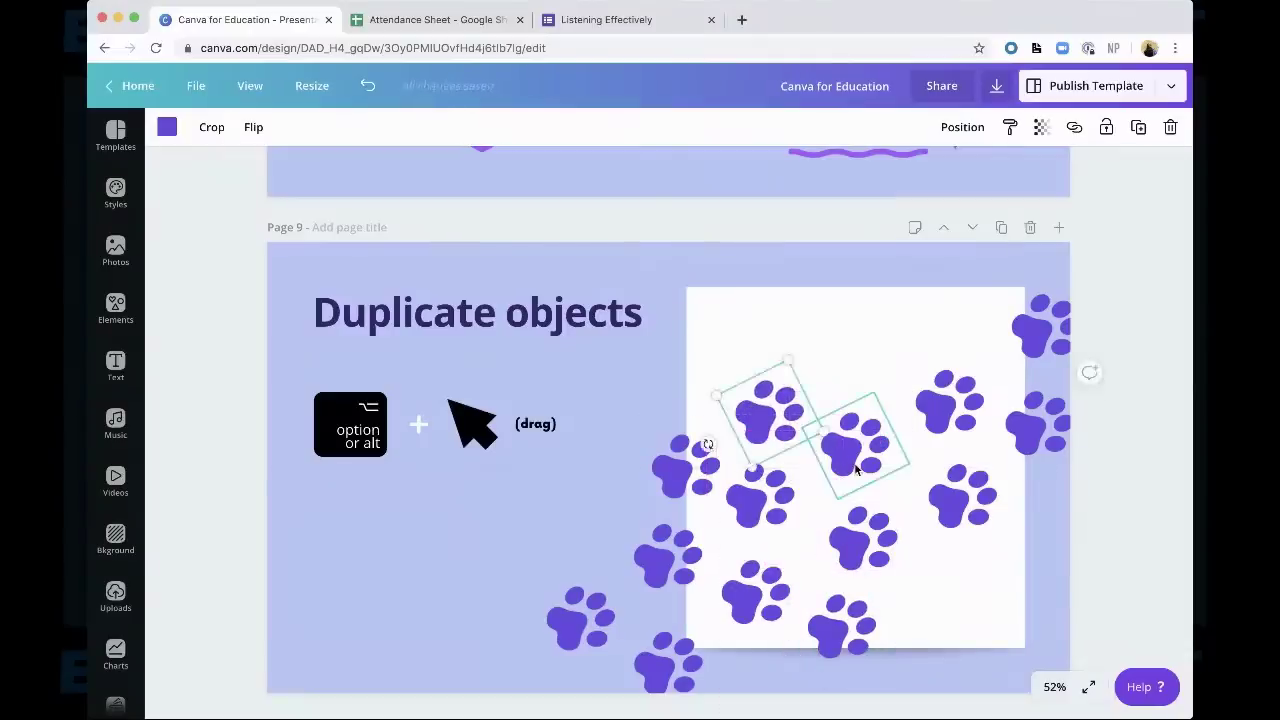
pyautogui.click(855, 470)
pyautogui.scroll(-1, 855, 470)
pyautogui.scroll(-3, 855, 470)
pyautogui.keyDown('shift'); pyautogui.click(857, 460); pyautogui.keyUp('shift')
pyautogui.scroll(-2, 855, 470)
pyautogui.click(668, 455)
pyautogui.moveTo(668, 455); pyautogui.dragTo(580, 423)
pyautogui.scroll(-3, 580, 428)
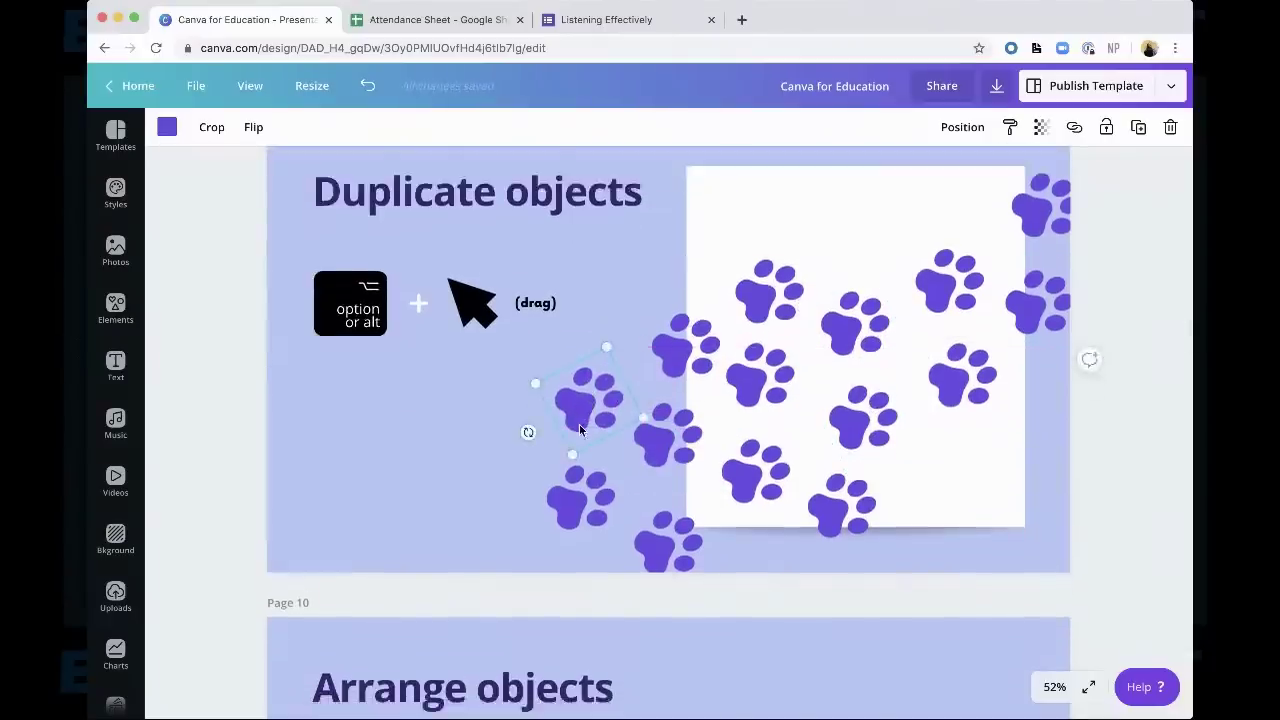
# Look over the duplicated paw prints and go to the "Arrange objects" page
pyautogui.click(664, 296)
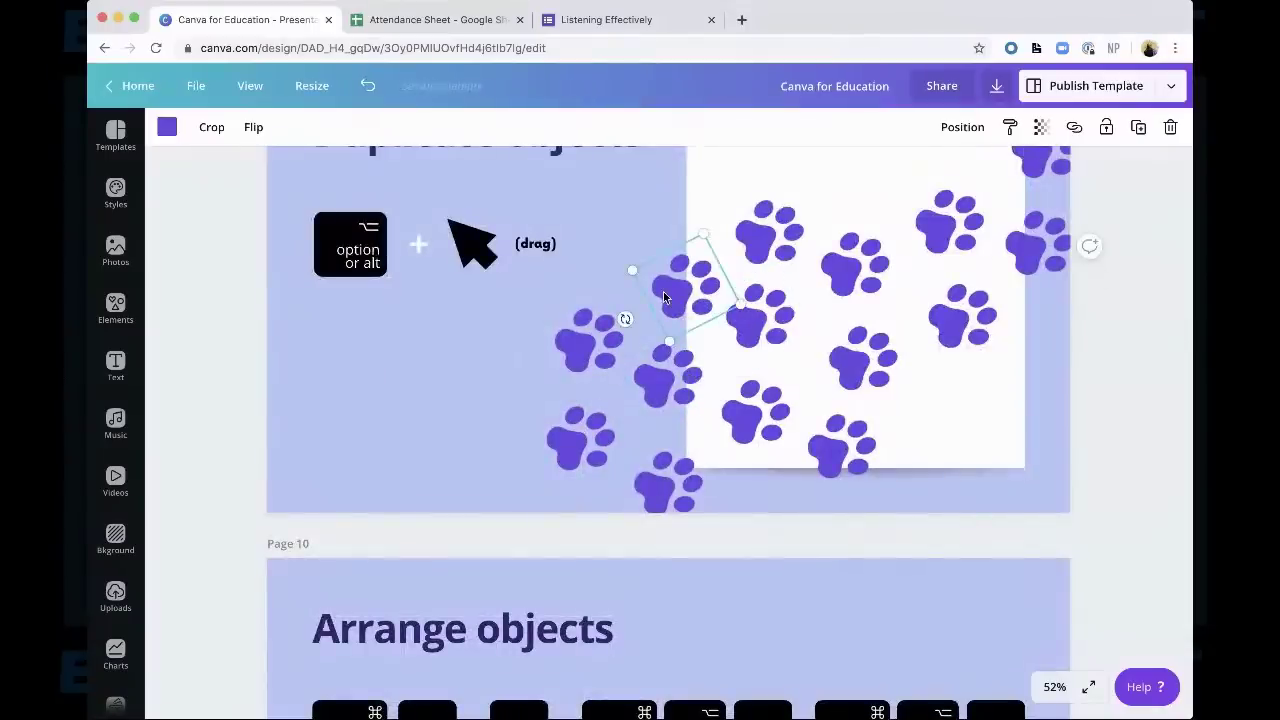
pyautogui.click(776, 210)
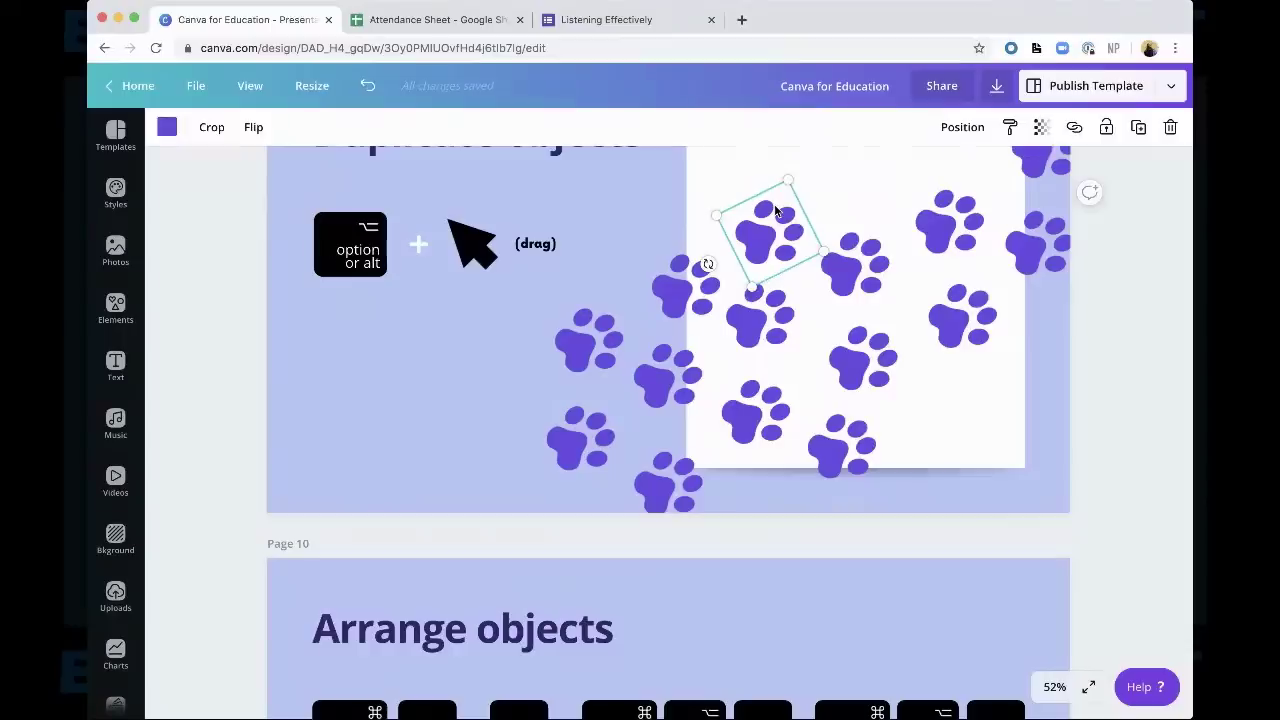
pyautogui.scroll(-5, 775, 212)
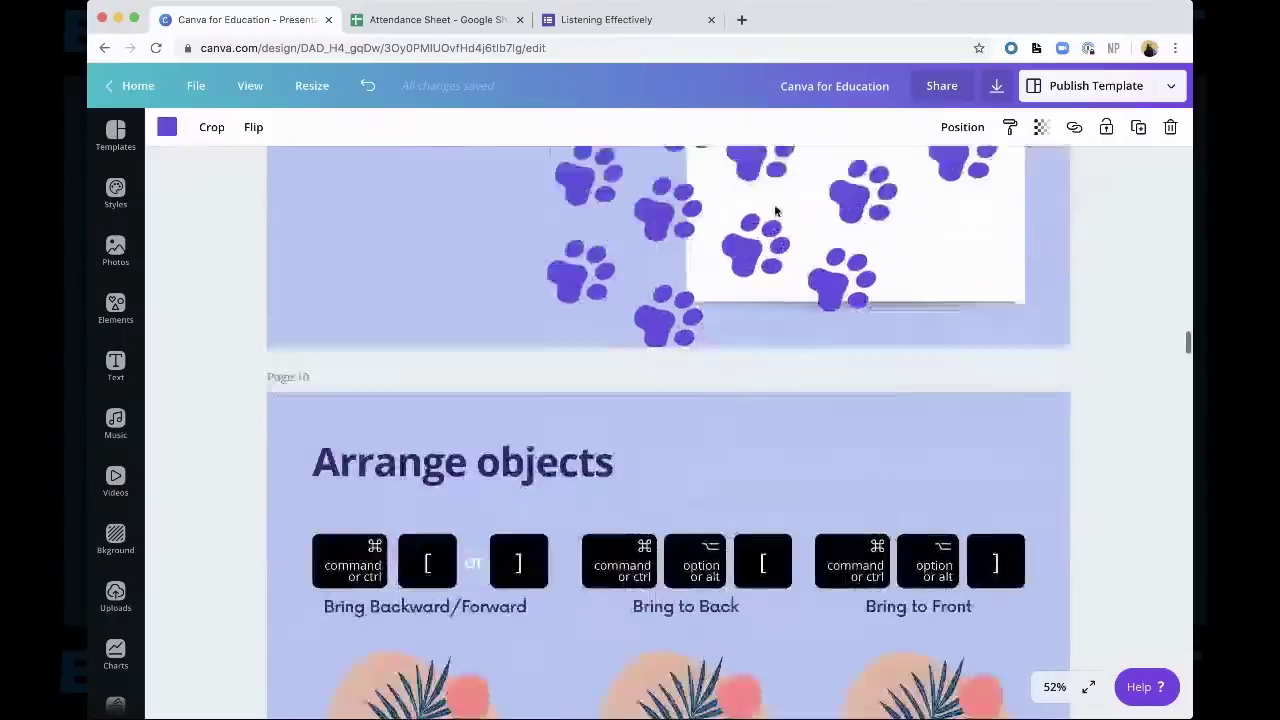
pyautogui.click(738, 347)
pyautogui.scroll(-1, 738, 347)
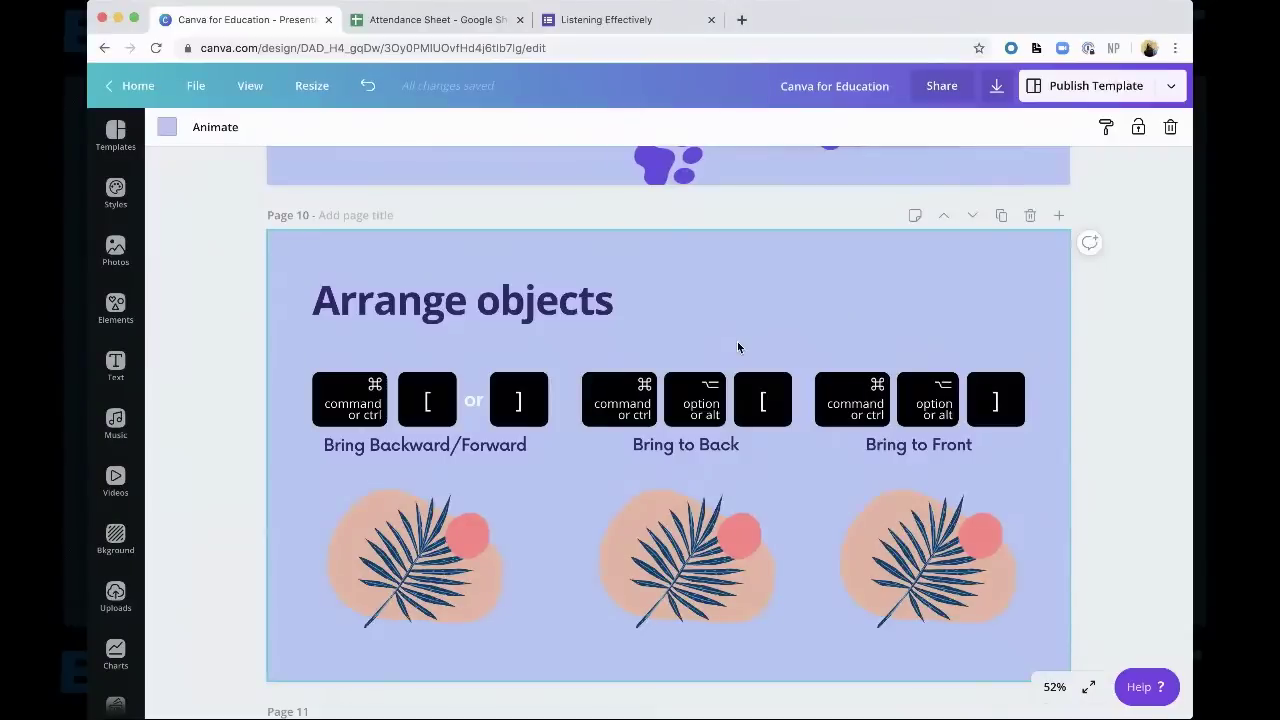
# Examine the separate layers of the "Bring Backward/Forward" illustration: the peach blob, the palm leaf and the pink circle
pyautogui.click(1111, 316)
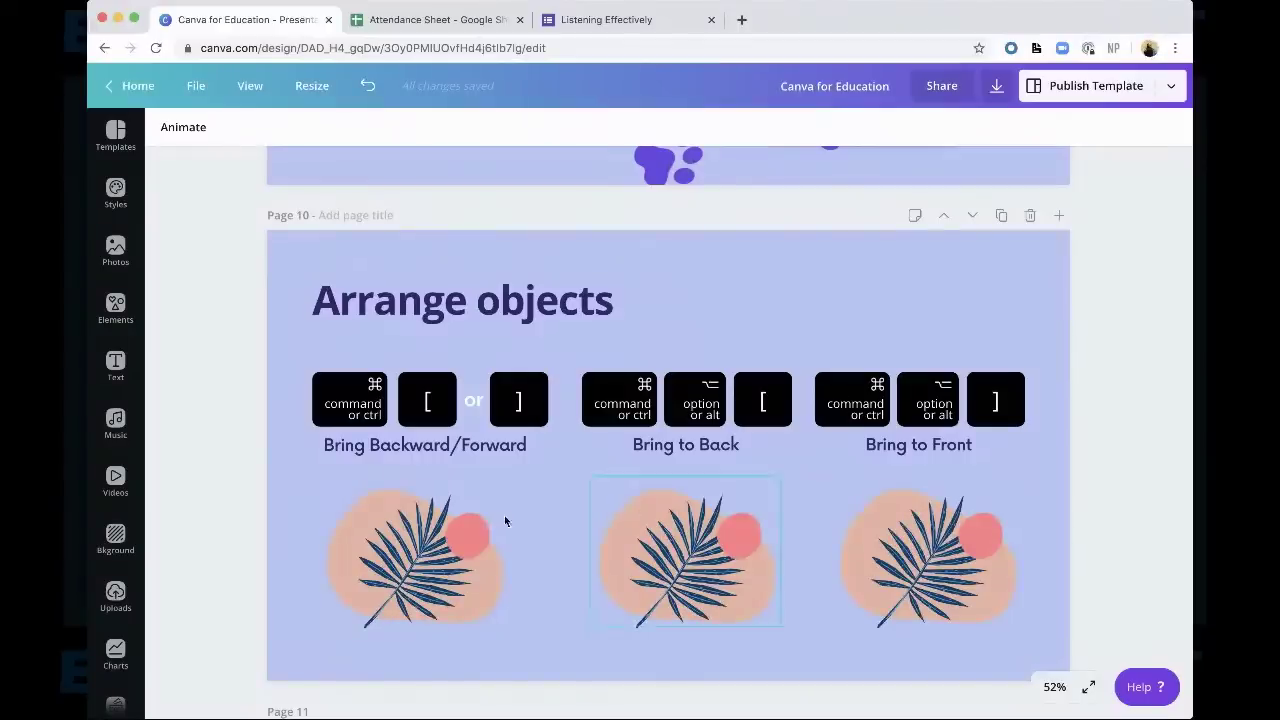
pyautogui.click(328, 522)
pyautogui.click(376, 541)
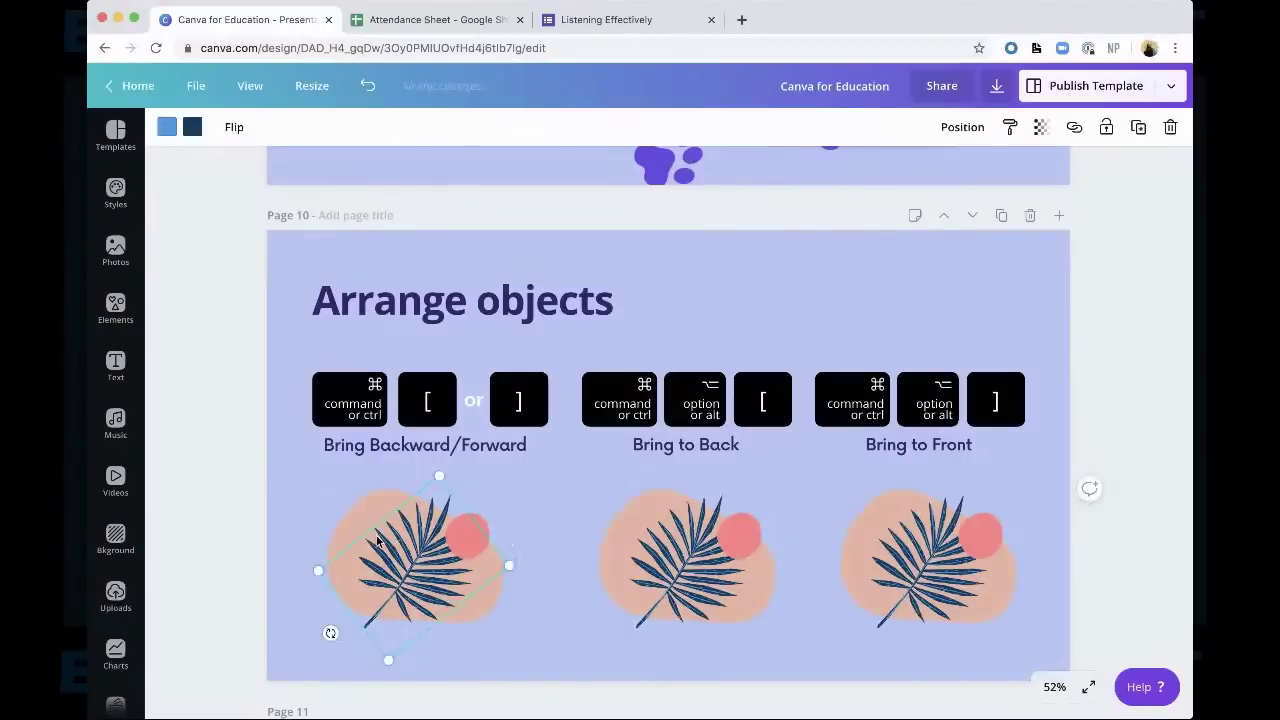
pyautogui.click(455, 545)
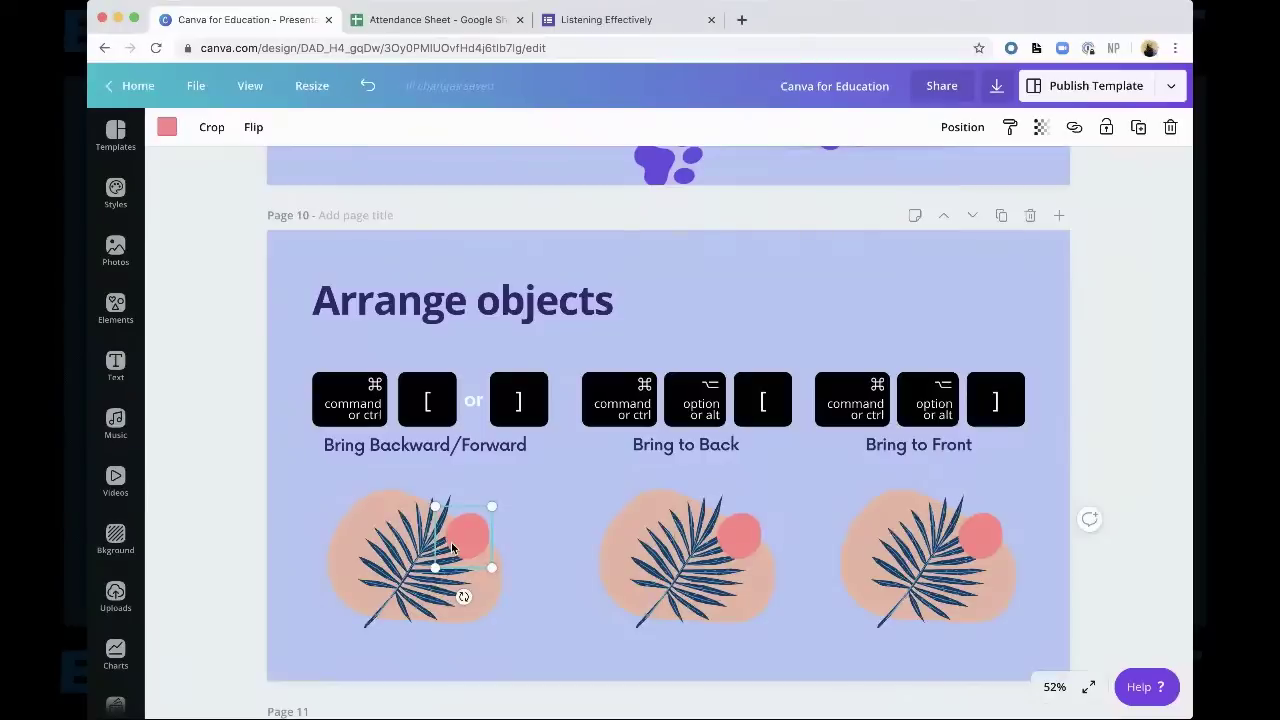
pyautogui.click(398, 548)
pyautogui.click(398, 548)
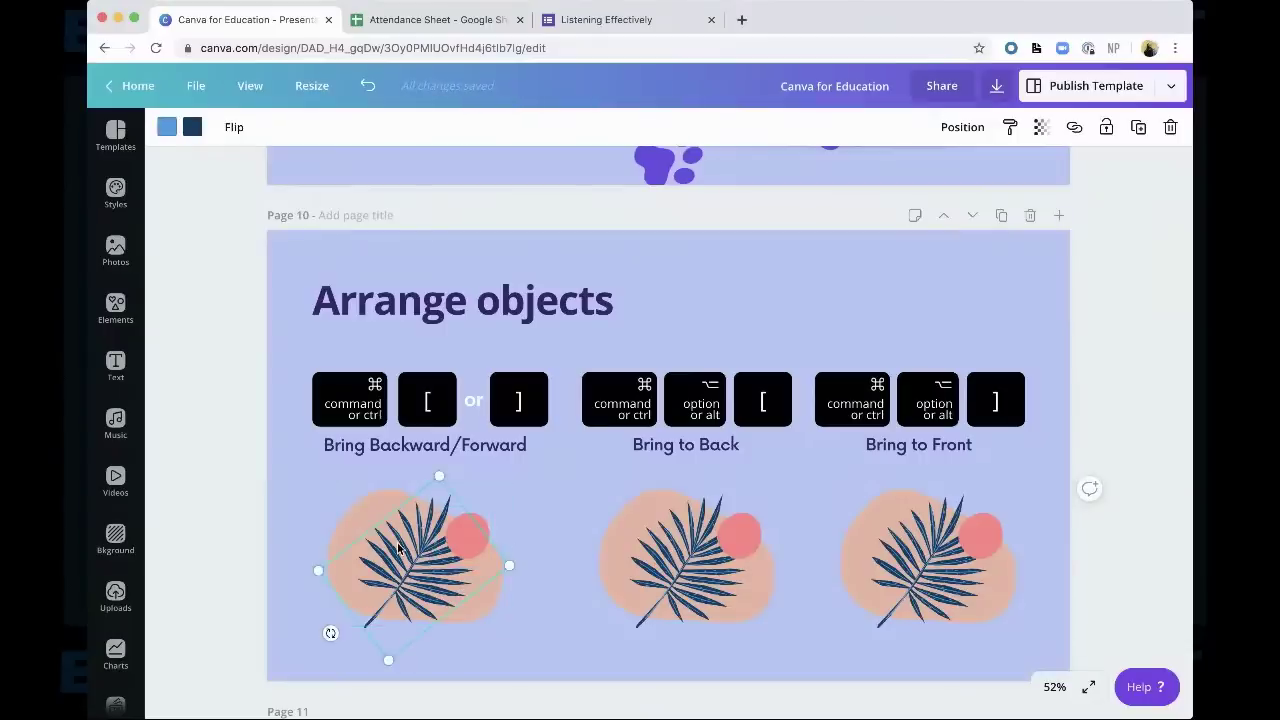
pyautogui.click(363, 514)
pyautogui.click(414, 568)
# Send the pink circle of the "Bring Backward/Forward" illustration one layer backward, and bring it forward again
pyautogui.click(478, 531)
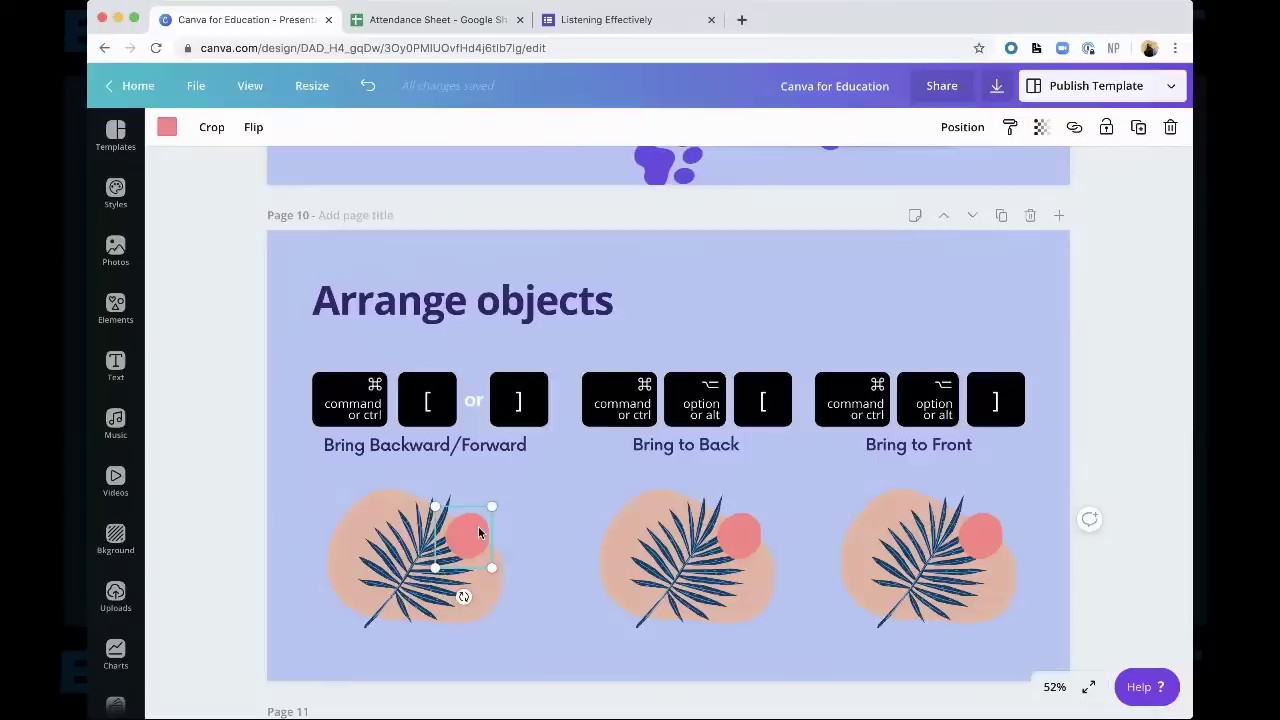
pyautogui.press('super+bracketleft')
pyautogui.scroll(-1, 478, 526)
pyautogui.scroll(-1, 478, 526)
pyautogui.press('super+bracketright')
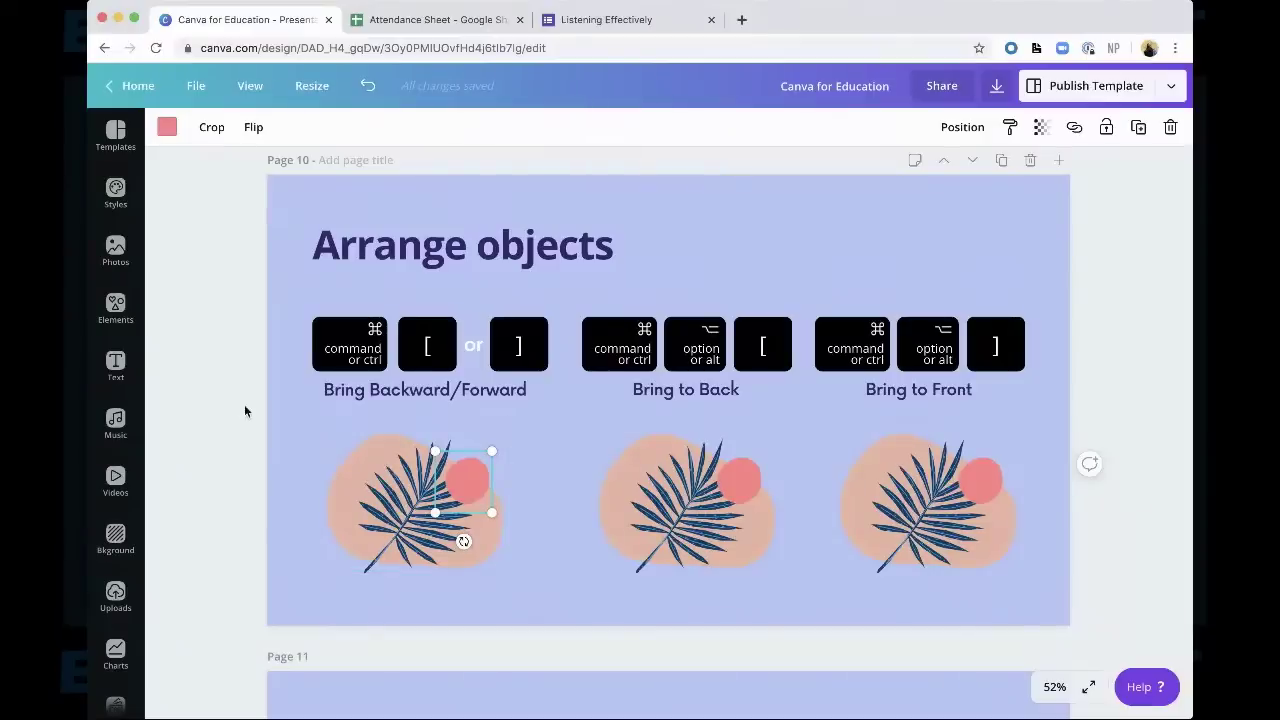
# Review the "Bring Backward/Forward", "Bring to Back" and "Bring to Front" captions with their shortcuts
pyautogui.click(540, 420)
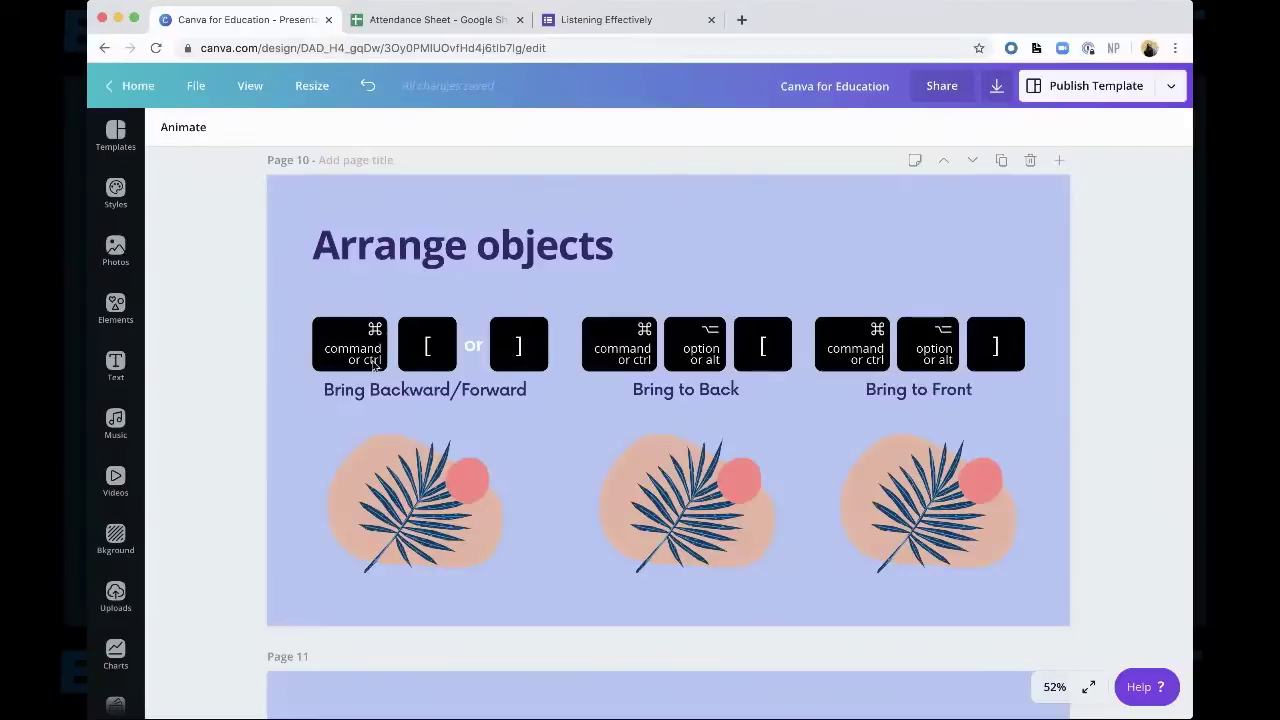
pyautogui.click(437, 402)
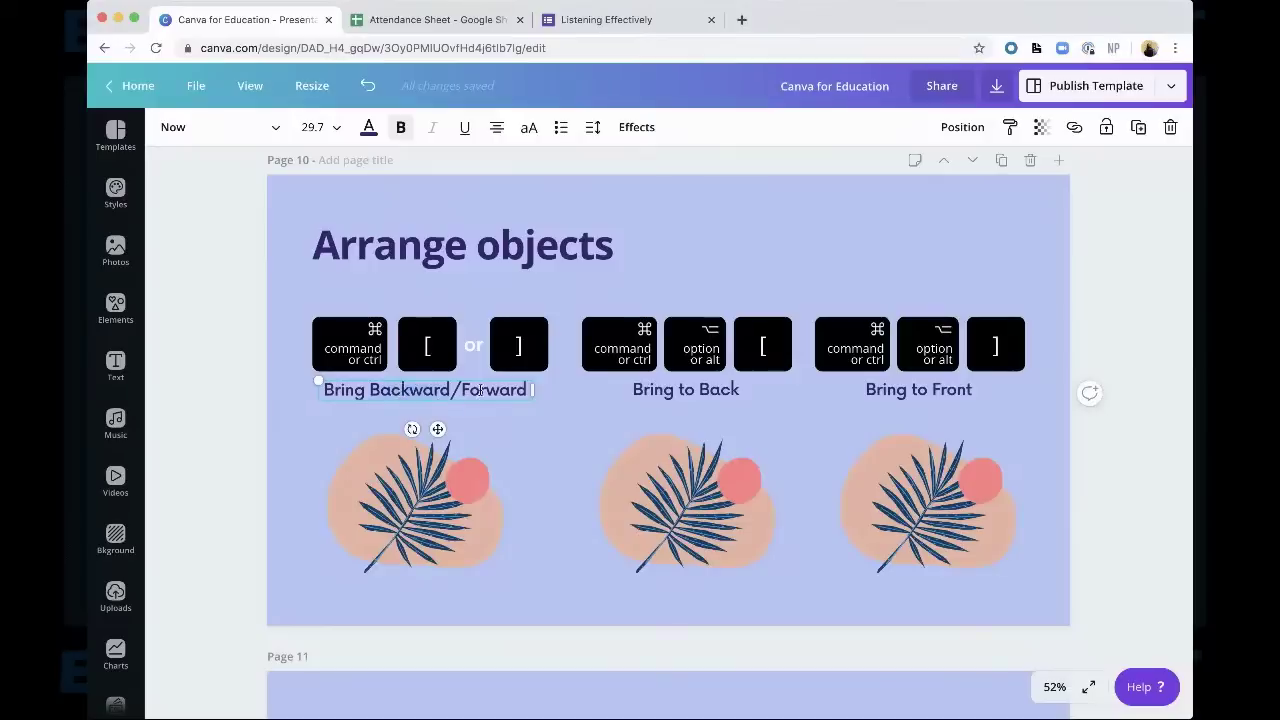
pyautogui.click(674, 399)
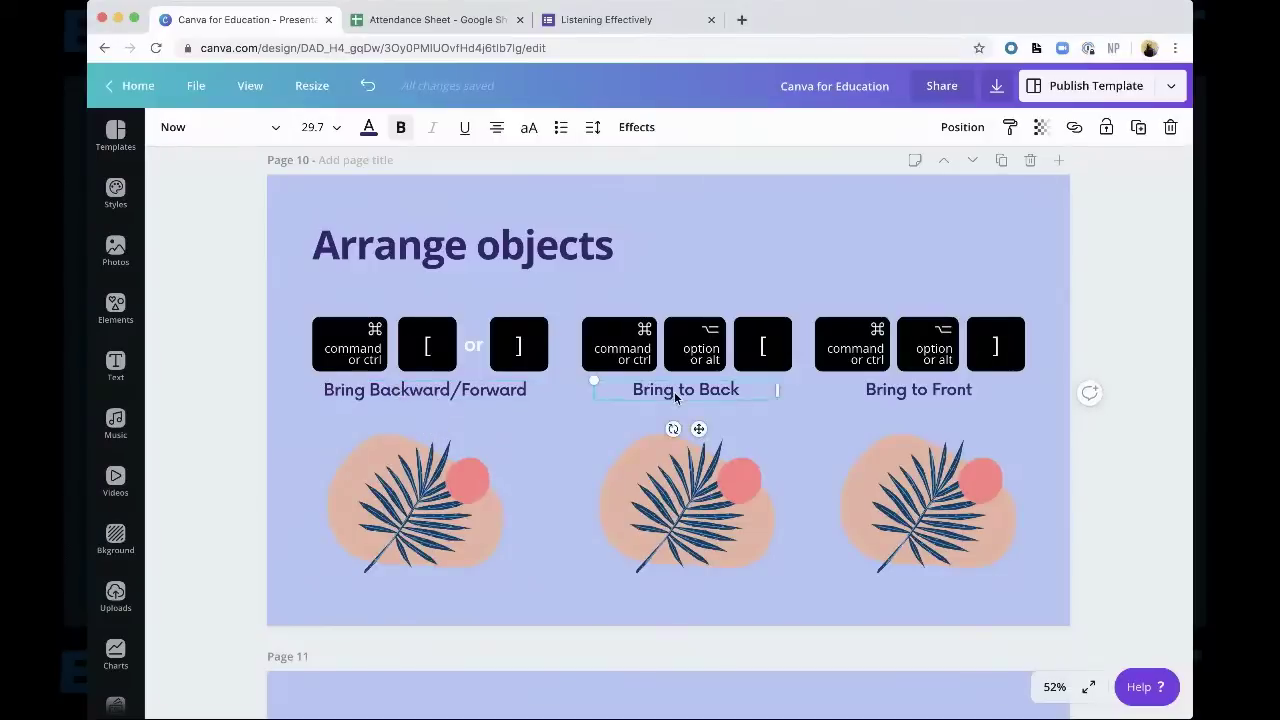
pyautogui.click(900, 392)
pyautogui.click(505, 393)
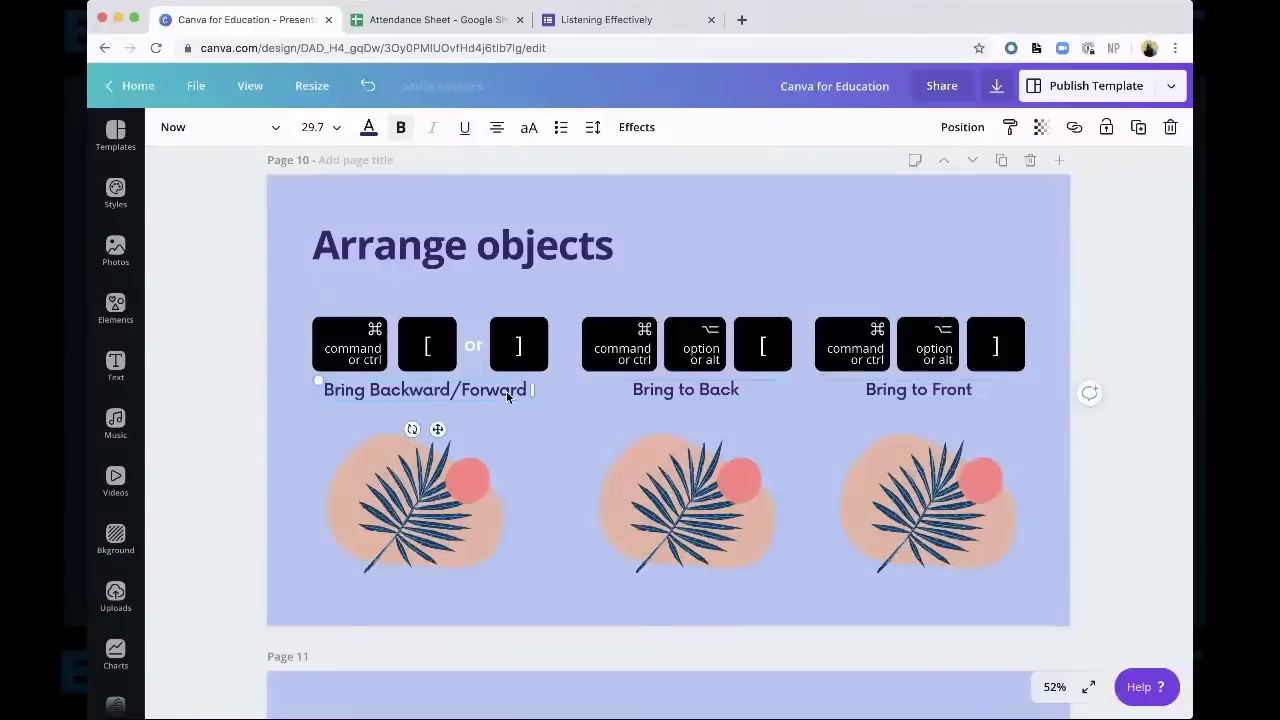
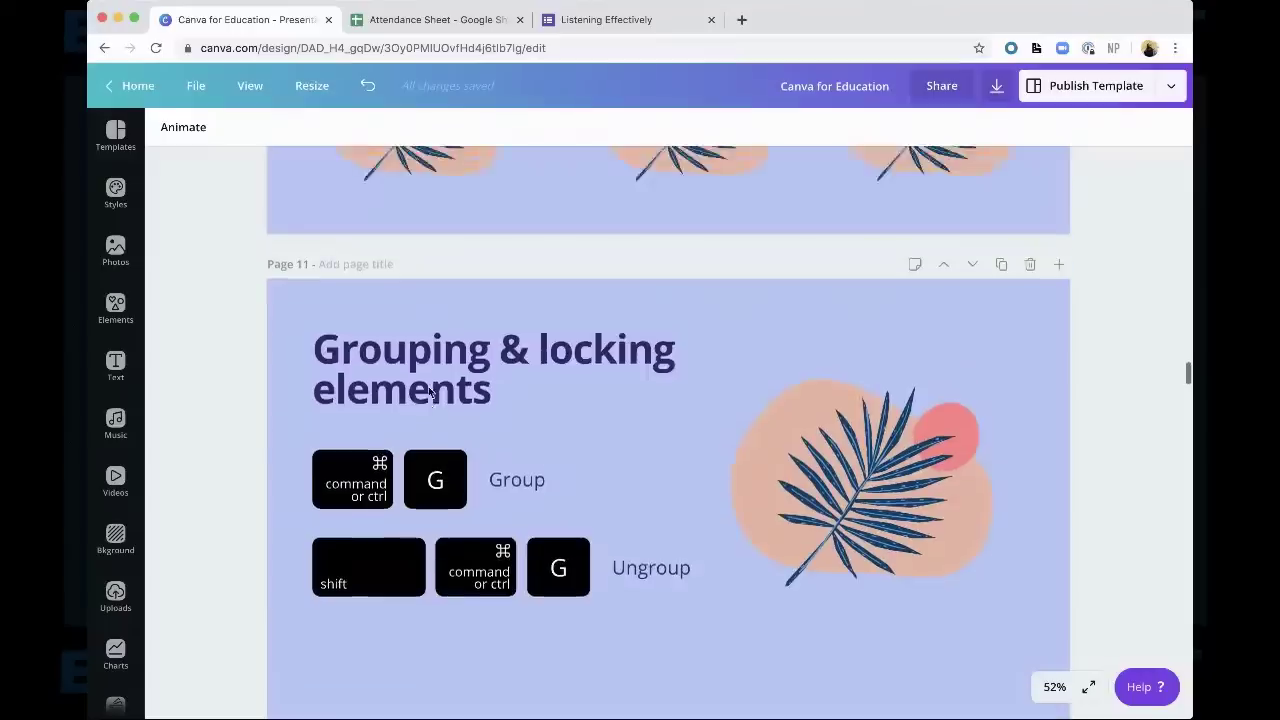
# Review the "Grouping & locking elements" page with its shortcuts and go on to the "Find the right elements" page
pyautogui.scroll(-5, 429, 390)
pyautogui.scroll(-2, 428, 386)
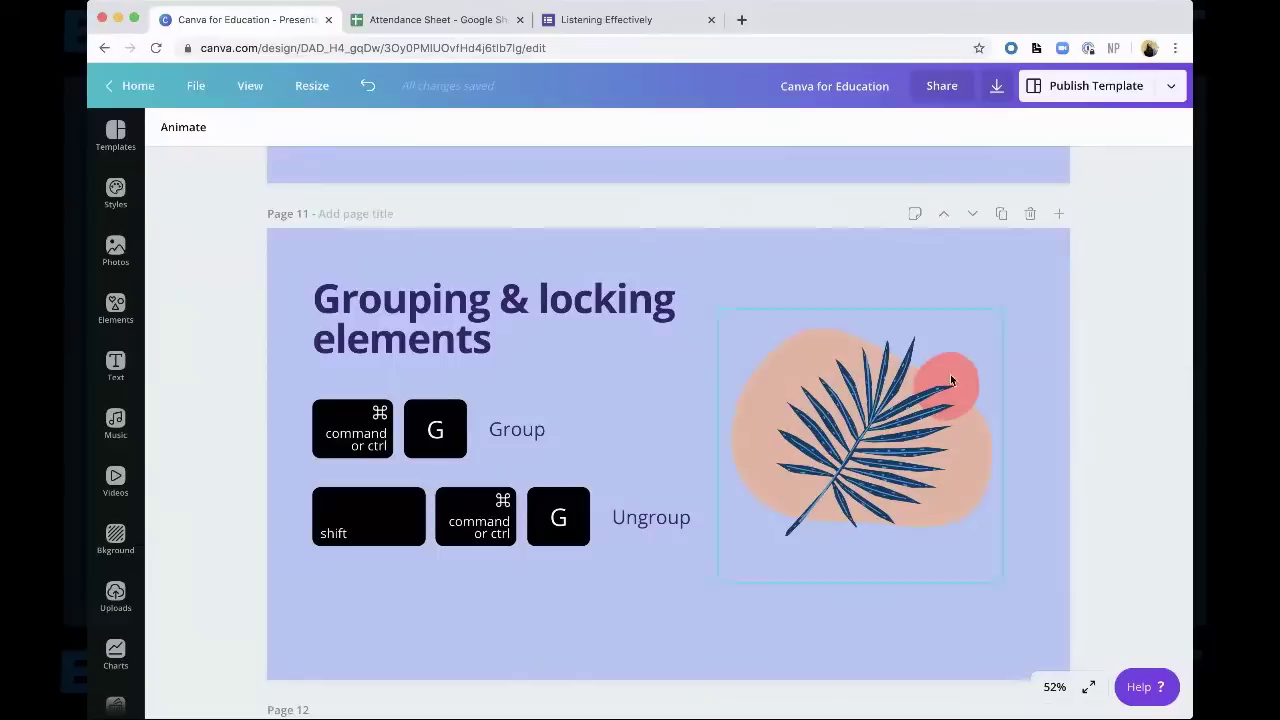
pyautogui.scroll(-1, 1121, 363)
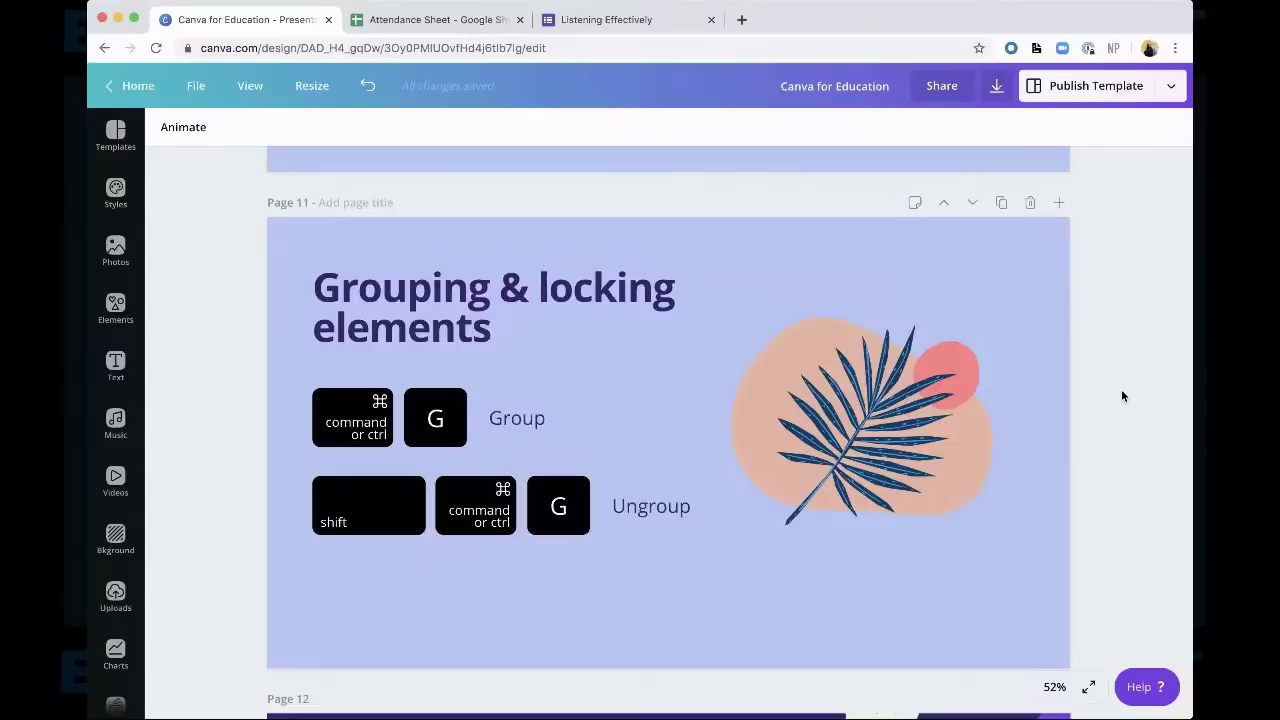
pyautogui.scroll(-5, 1122, 396)
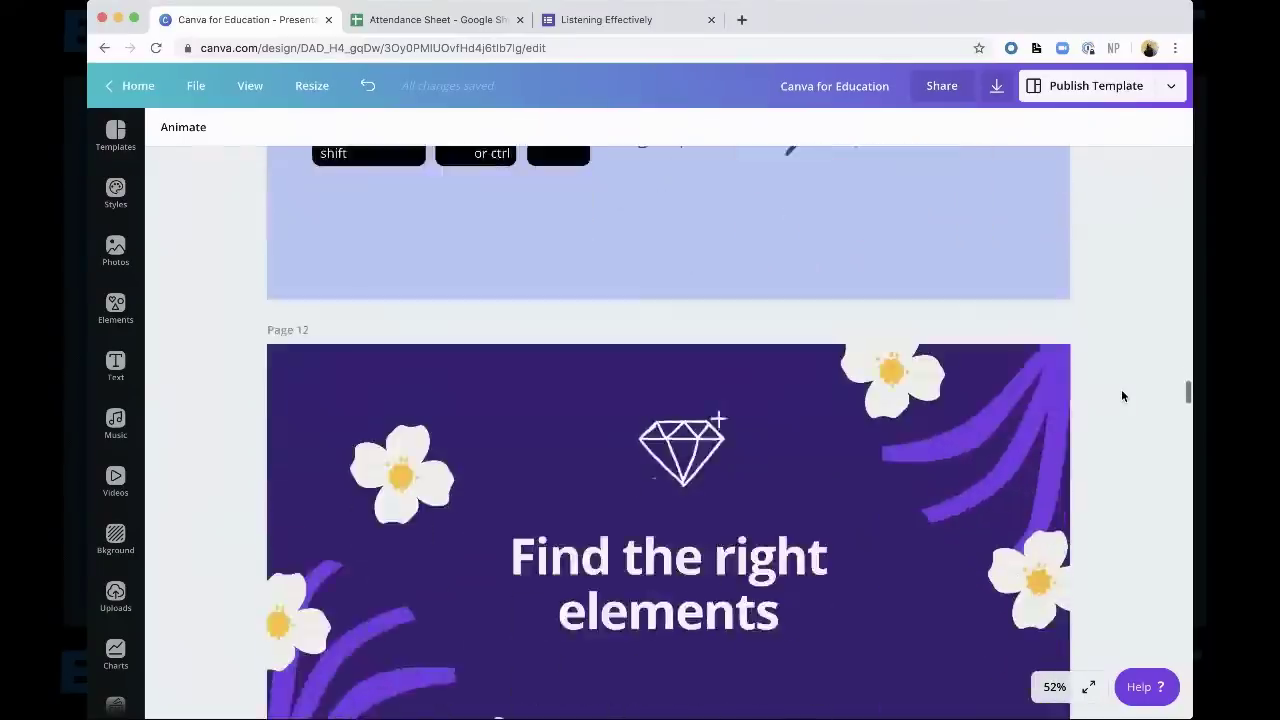
pyautogui.scroll(-3, 1122, 396)
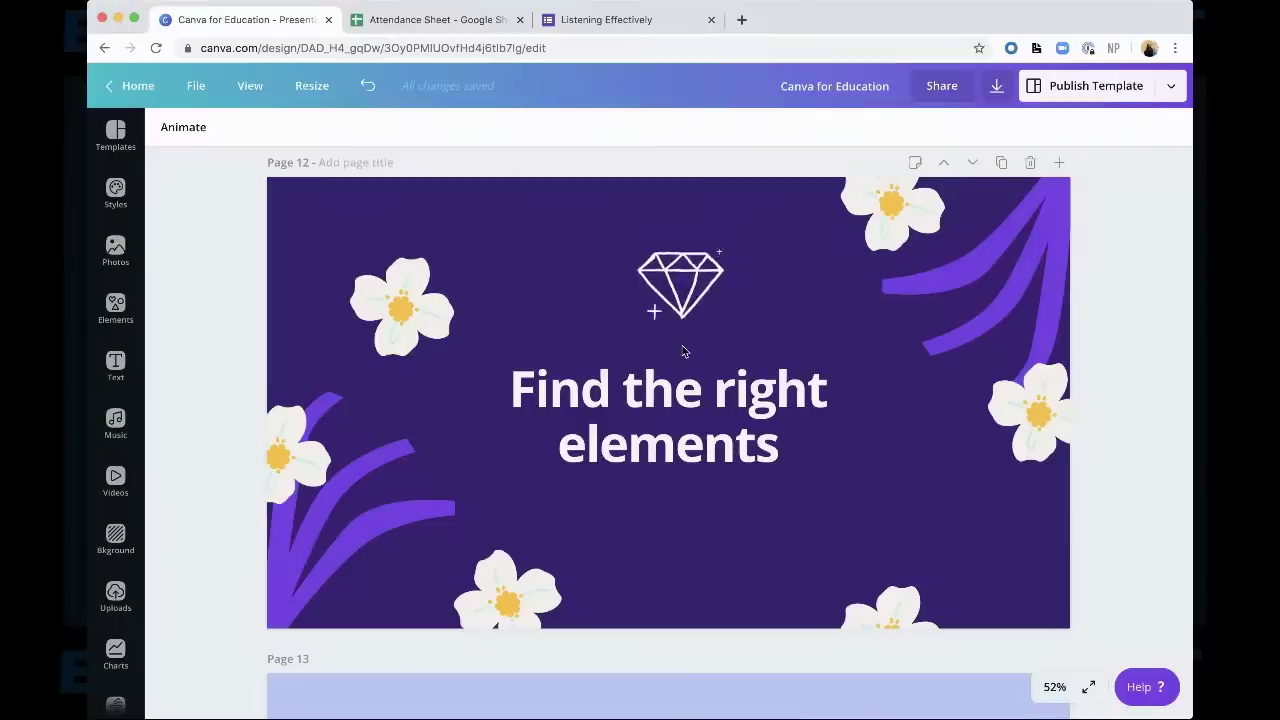
# Examine the individual objects on the "Find the right elements" page: the heading, purple plants, white flowers and diamond icon
pyautogui.click(620, 382)
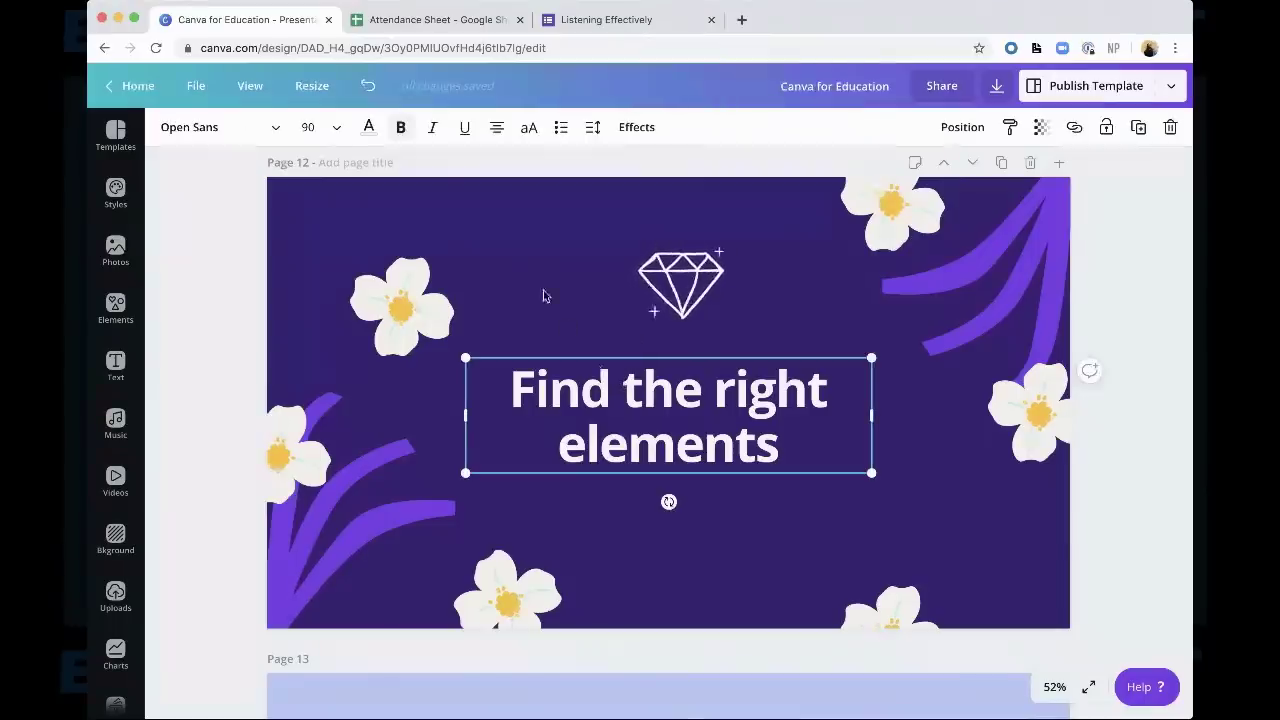
pyautogui.click(476, 558)
pyautogui.click(371, 557)
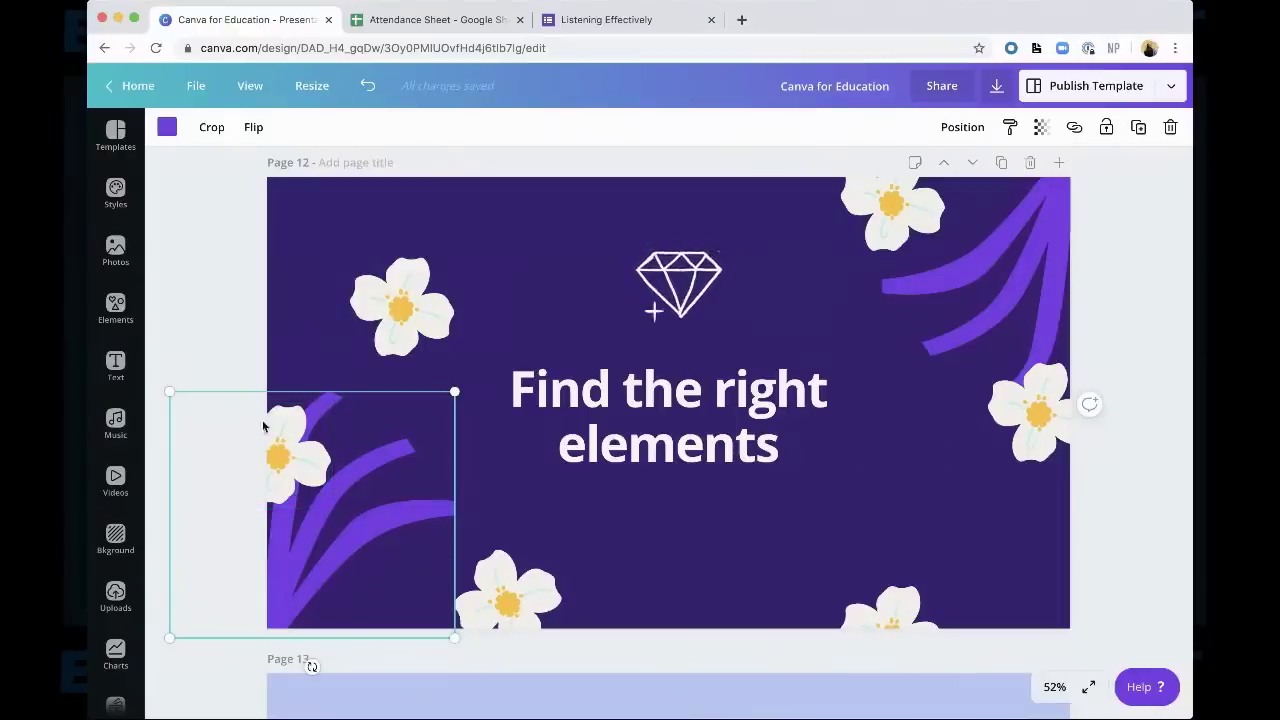
pyautogui.click(288, 452)
pyautogui.click(400, 305)
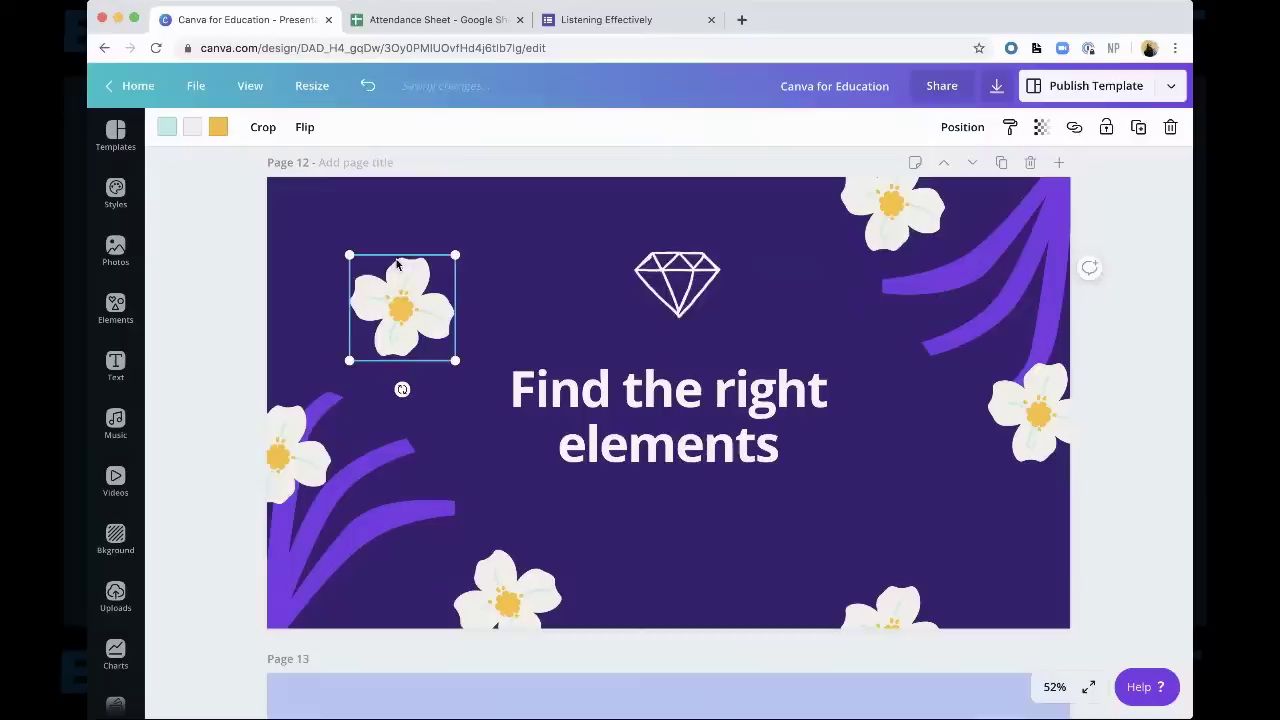
pyautogui.click(925, 232)
pyautogui.click(949, 316)
pyautogui.click(663, 316)
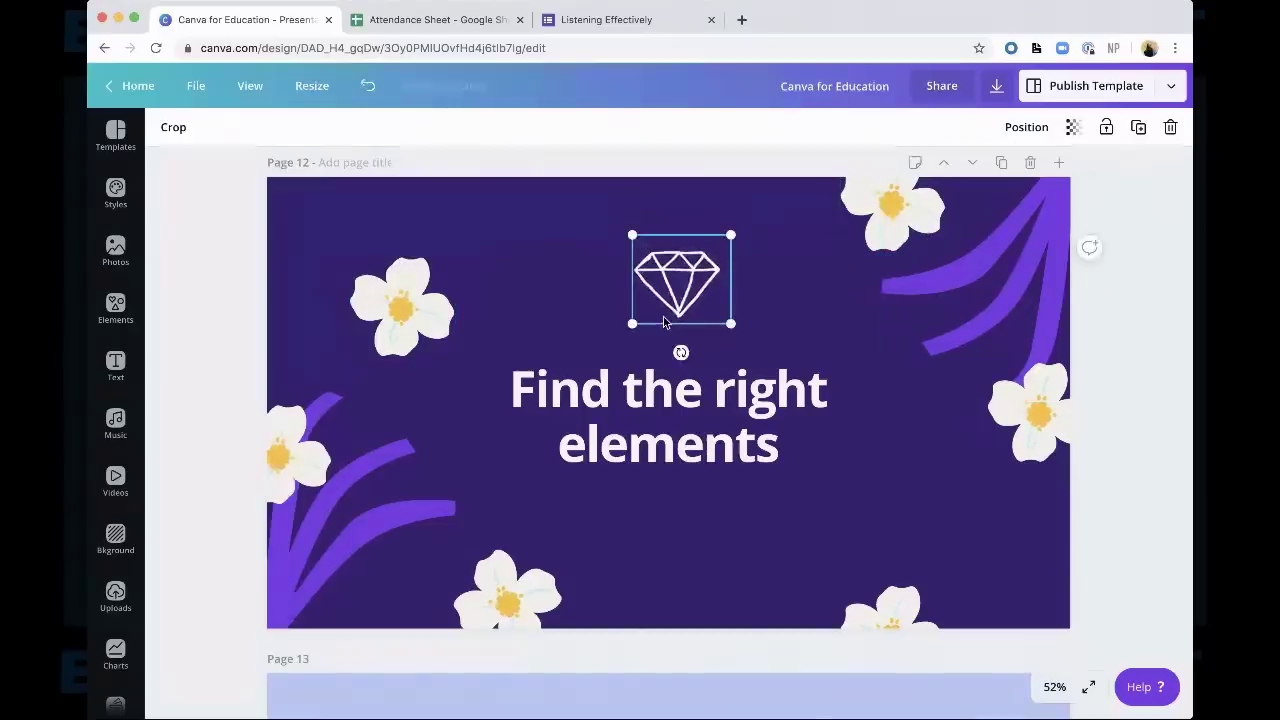
pyautogui.click(508, 598)
pyautogui.click(890, 606)
pyautogui.click(1010, 420)
pyautogui.click(895, 220)
pyautogui.click(384, 332)
pyautogui.click(285, 450)
pyautogui.click(391, 488)
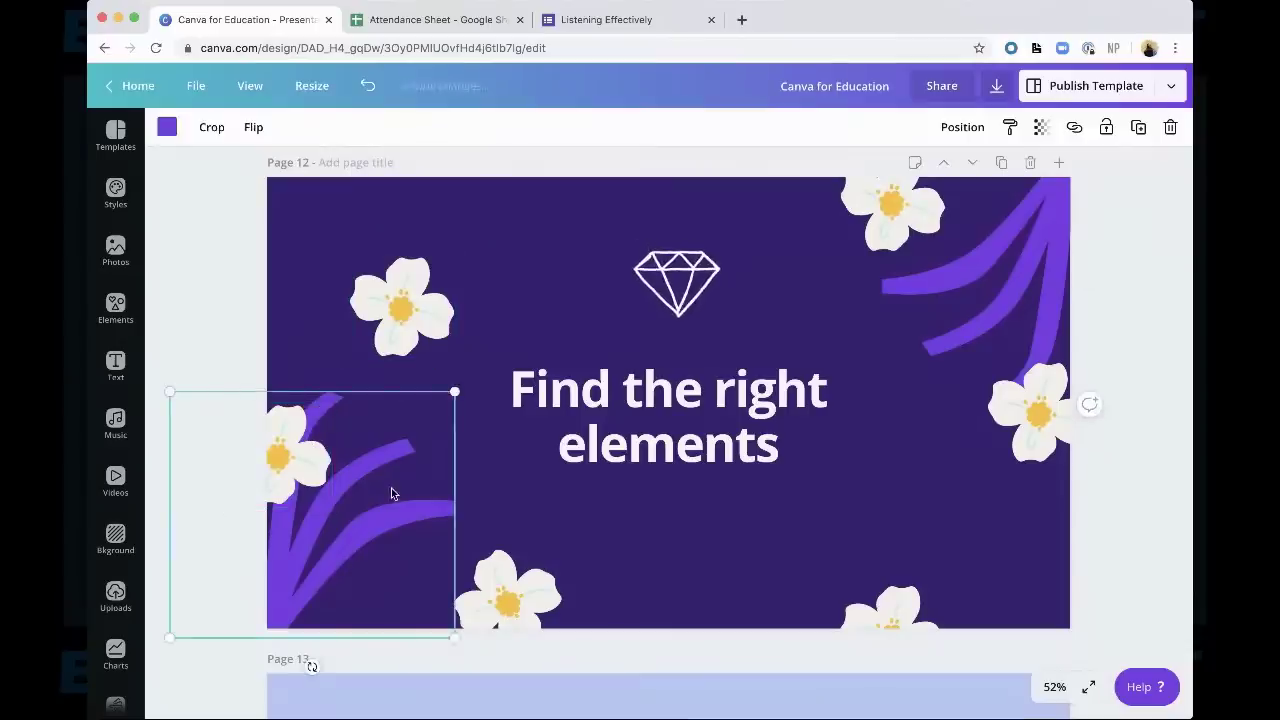
pyautogui.click(537, 545)
# Go to the "Keywords" page and look through the element library's categories, including Grids, Shapes, Frames, Stickers and Charts
pyautogui.scroll(-3, 537, 545)
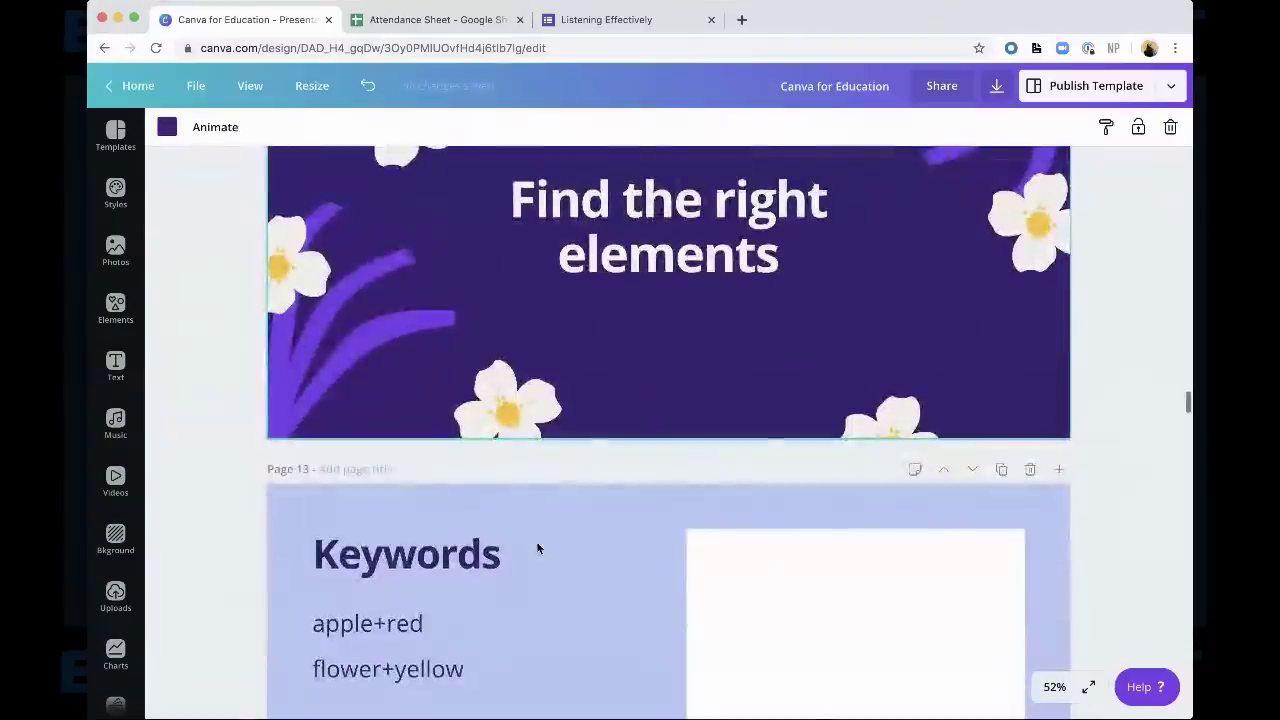
pyautogui.scroll(-5, 537, 548)
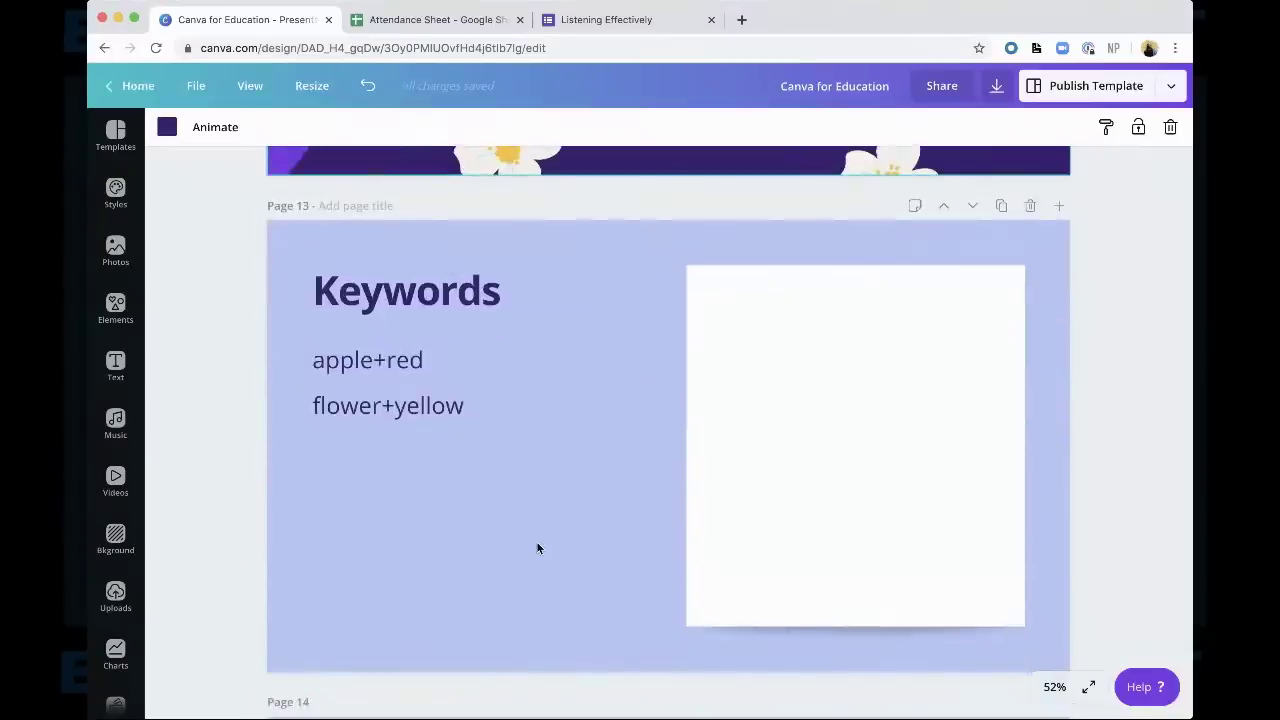
pyautogui.click(537, 548)
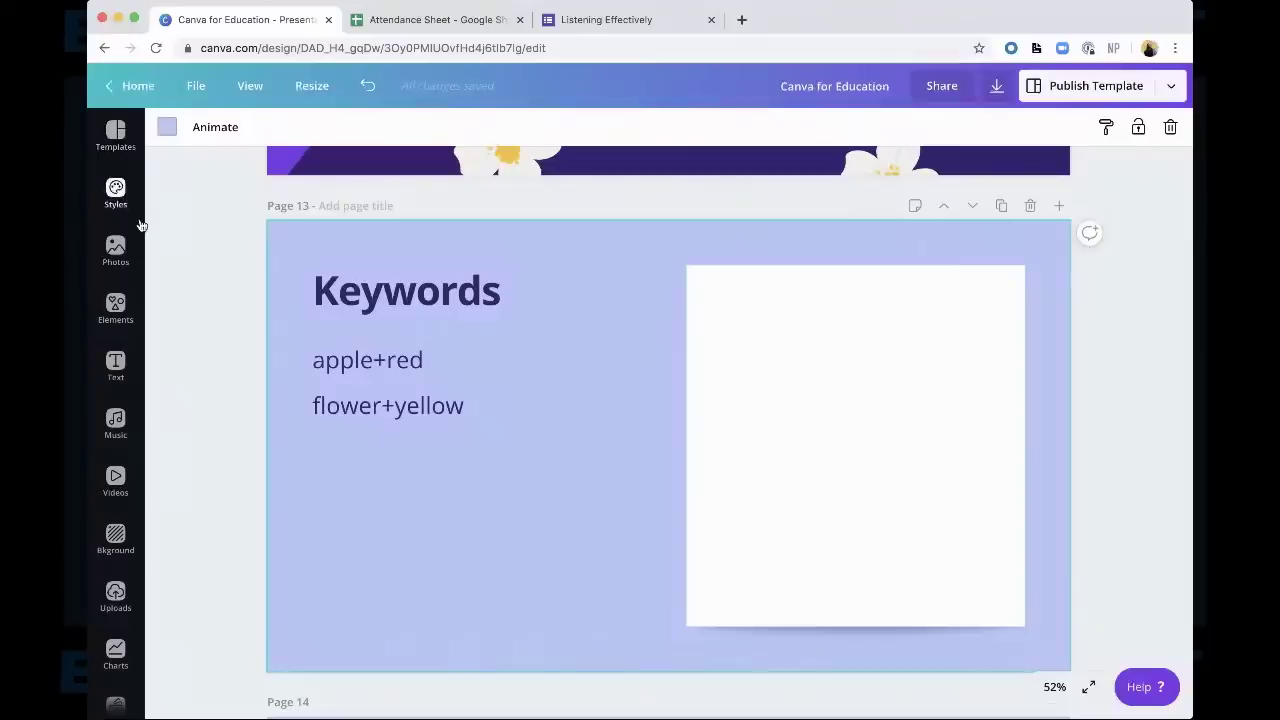
pyautogui.click(116, 306)
pyautogui.scroll(-1, 277, 363)
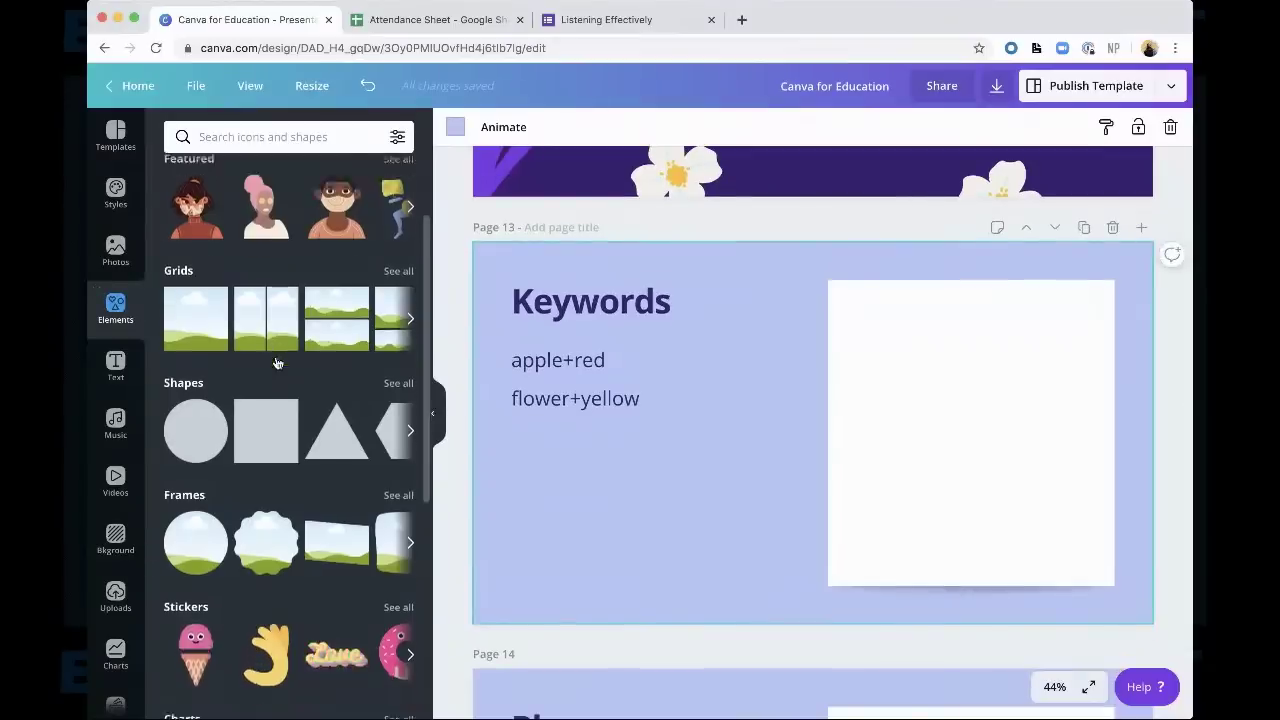
pyautogui.scroll(-5, 277, 363)
pyautogui.scroll(7, 277, 363)
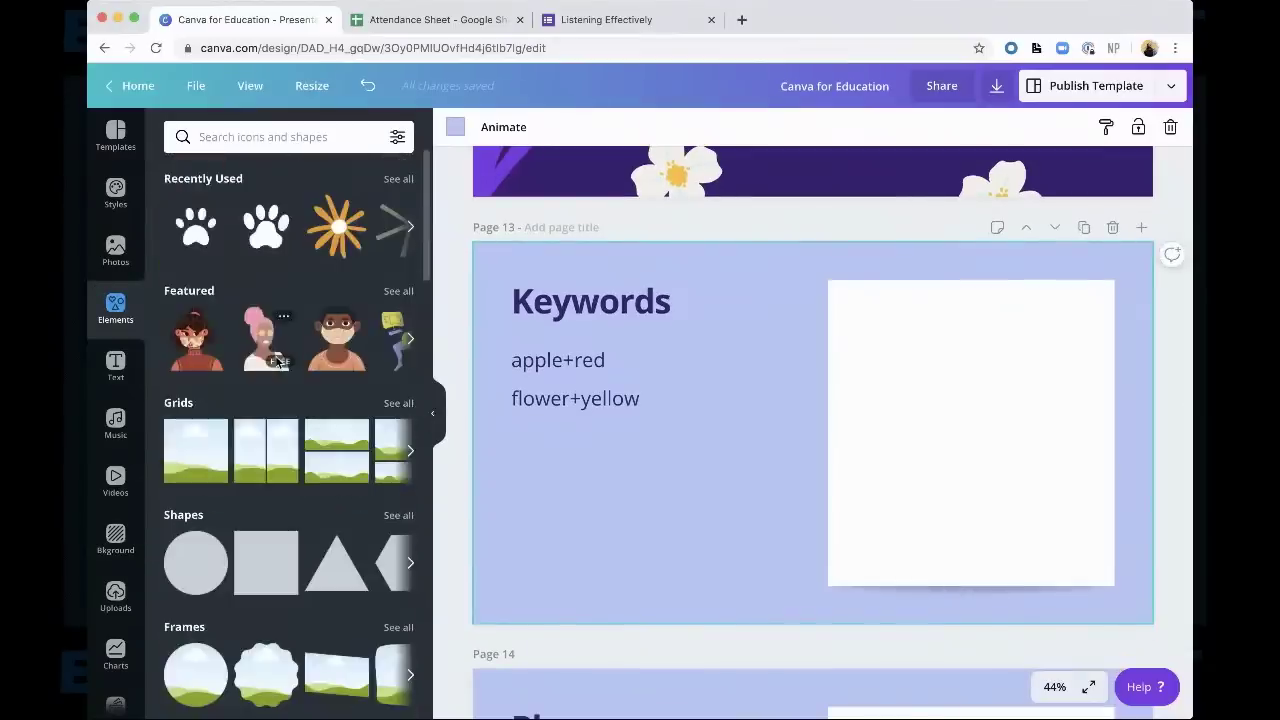
pyautogui.scroll(-1, 185, 335)
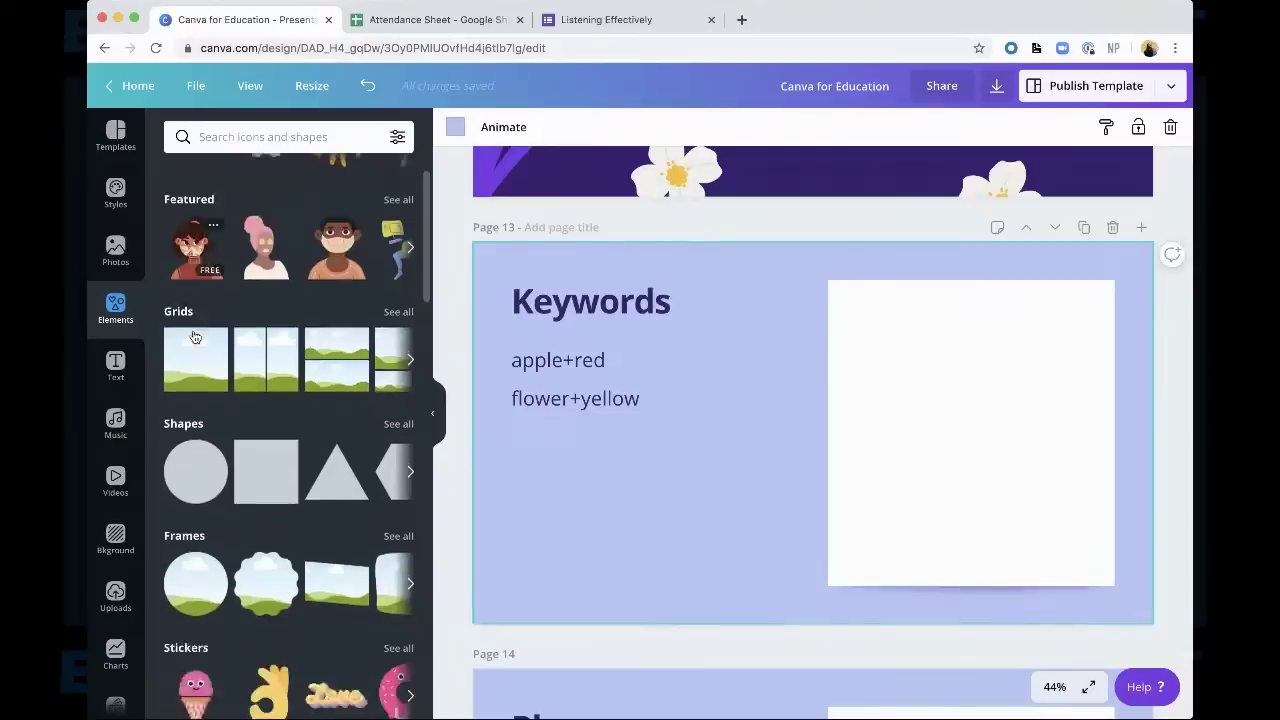
pyautogui.scroll(-1, 182, 345)
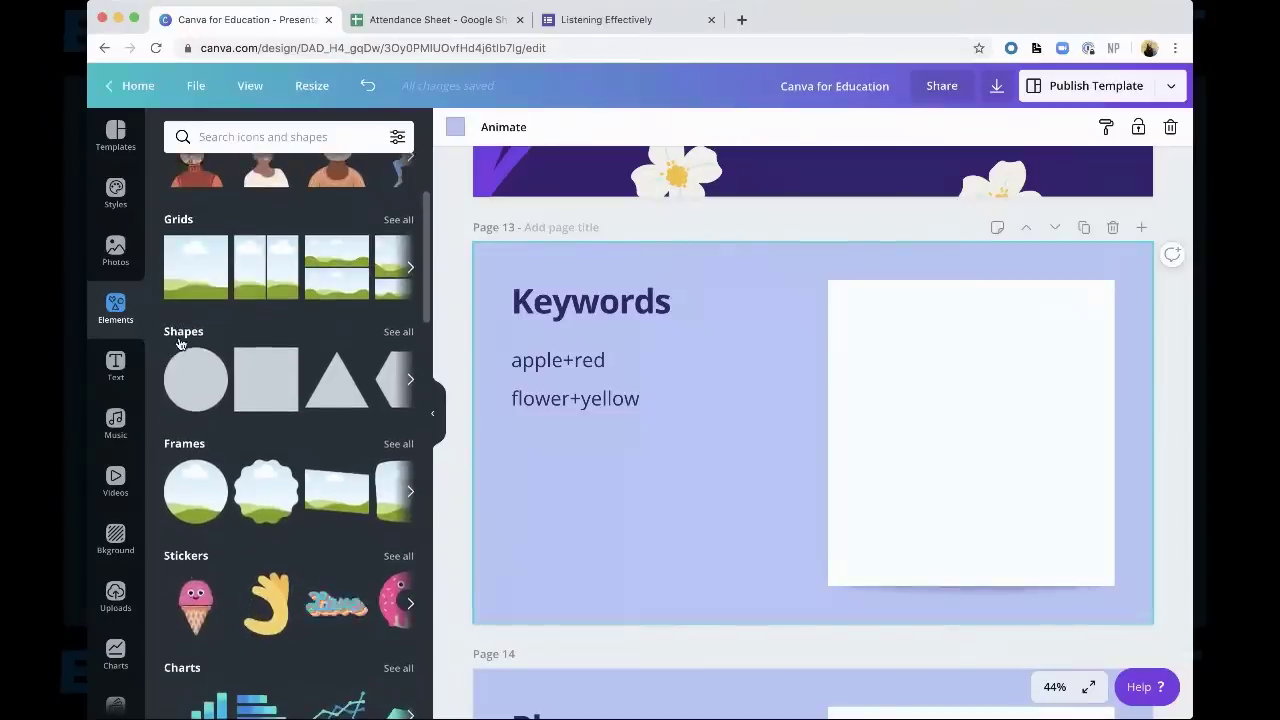
pyautogui.scroll(-1, 175, 450)
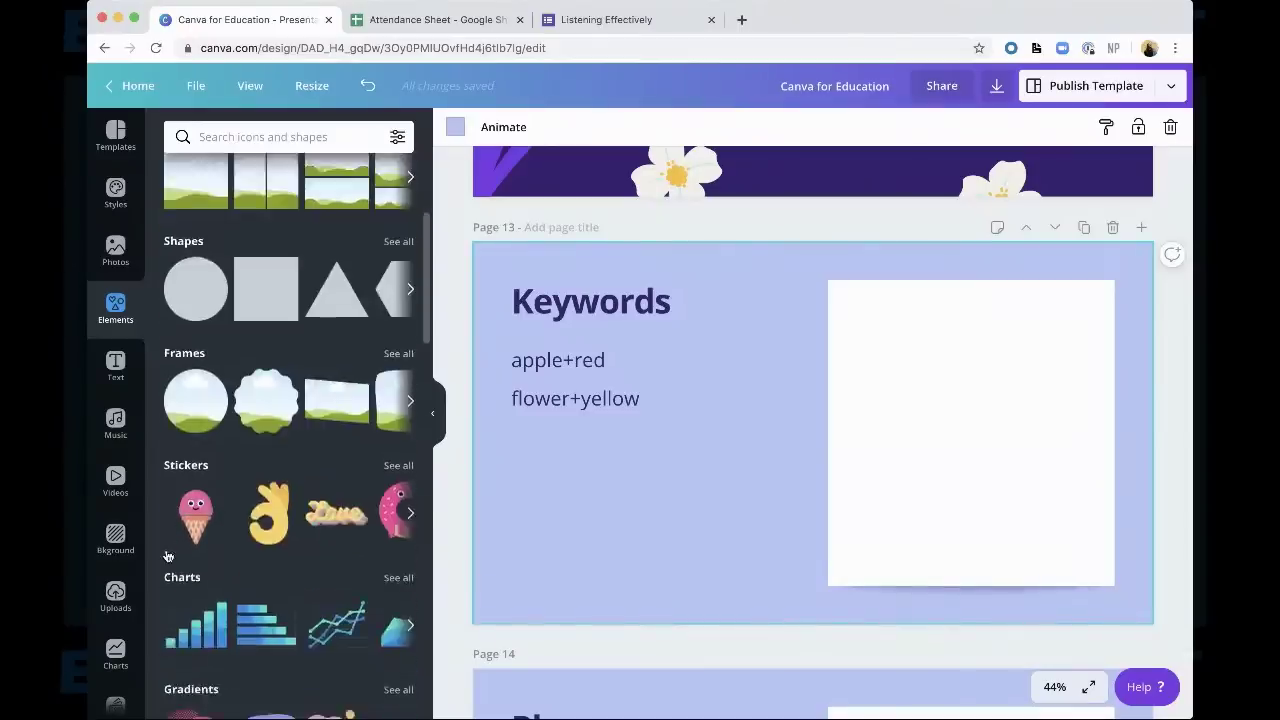
pyautogui.scroll(-1, 167, 556)
pyautogui.scroll(4, 167, 556)
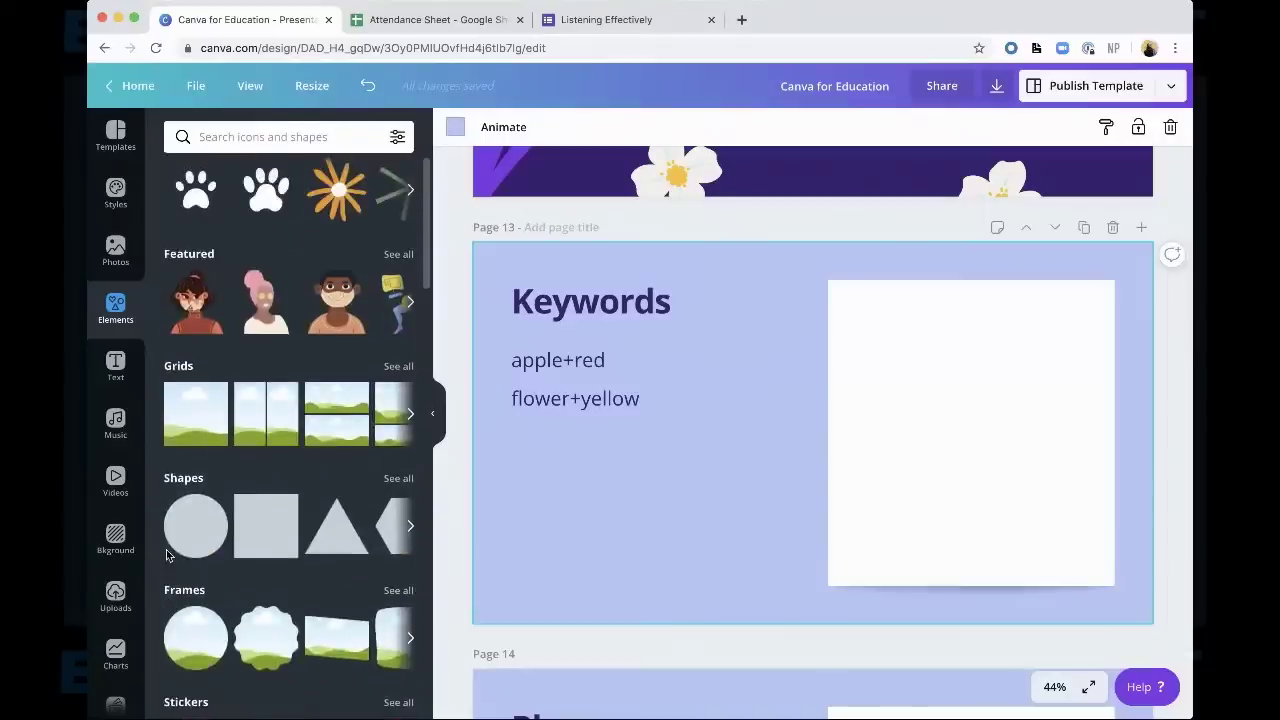
# Search the element library for "apple" and look through the results
pyautogui.click(278, 136)
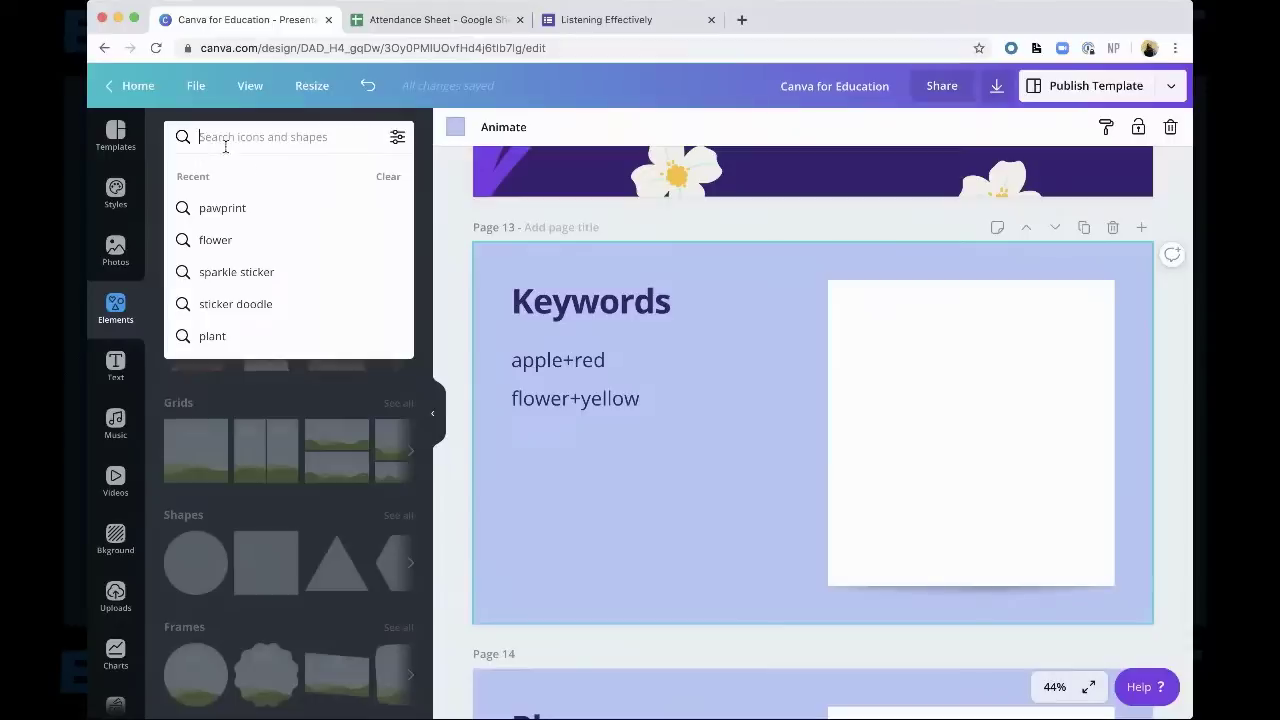
pyautogui.click(162, 145)
pyautogui.click(205, 135)
pyautogui.write('apple')
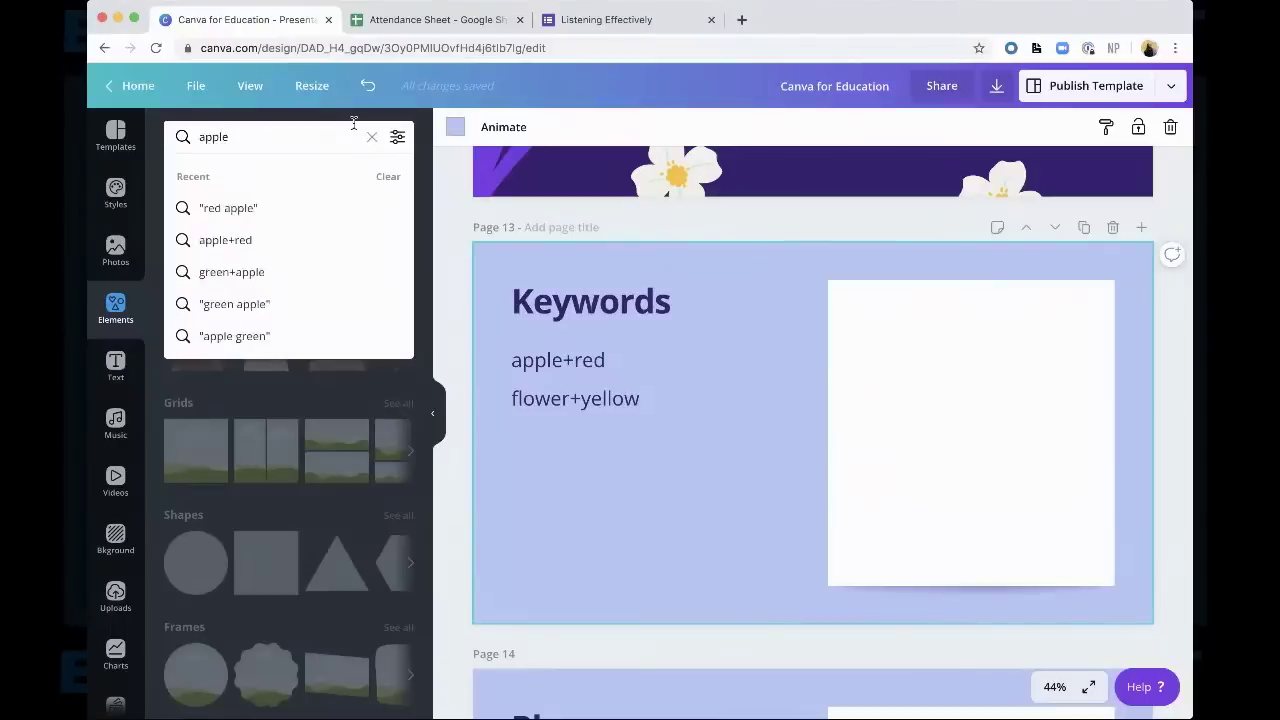
pyautogui.press('Return')
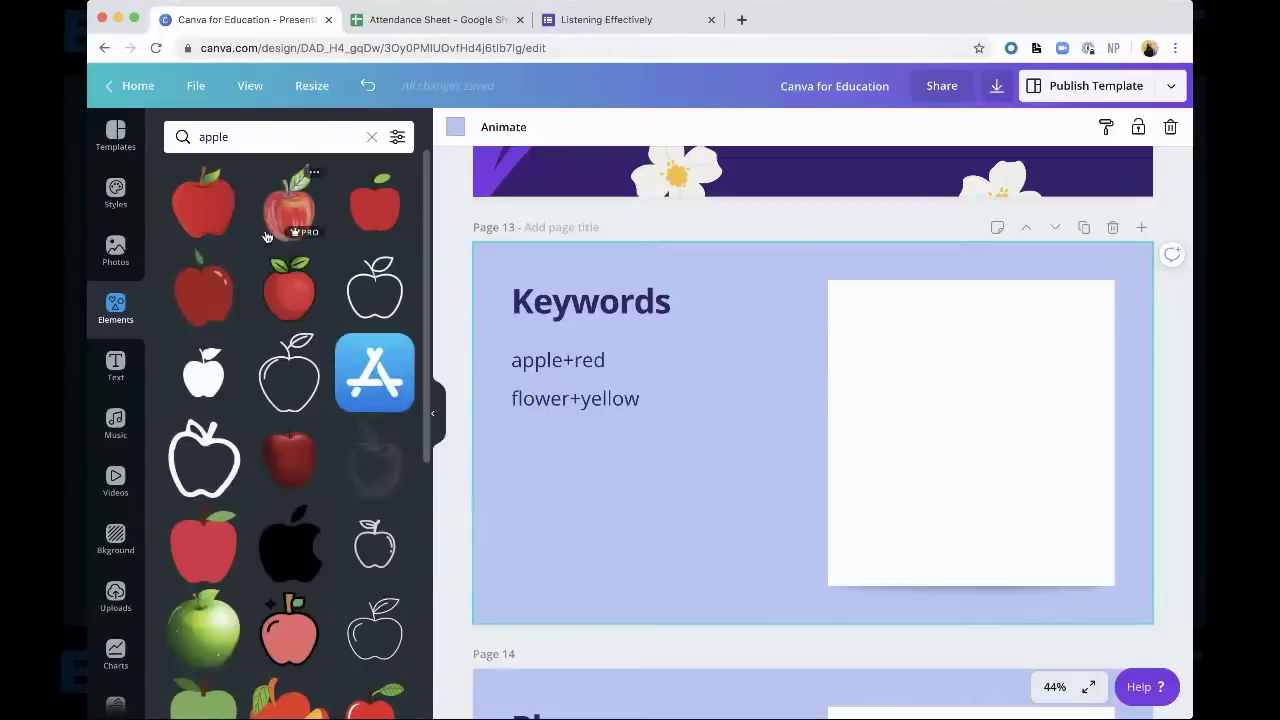
pyautogui.scroll(-4, 263, 226)
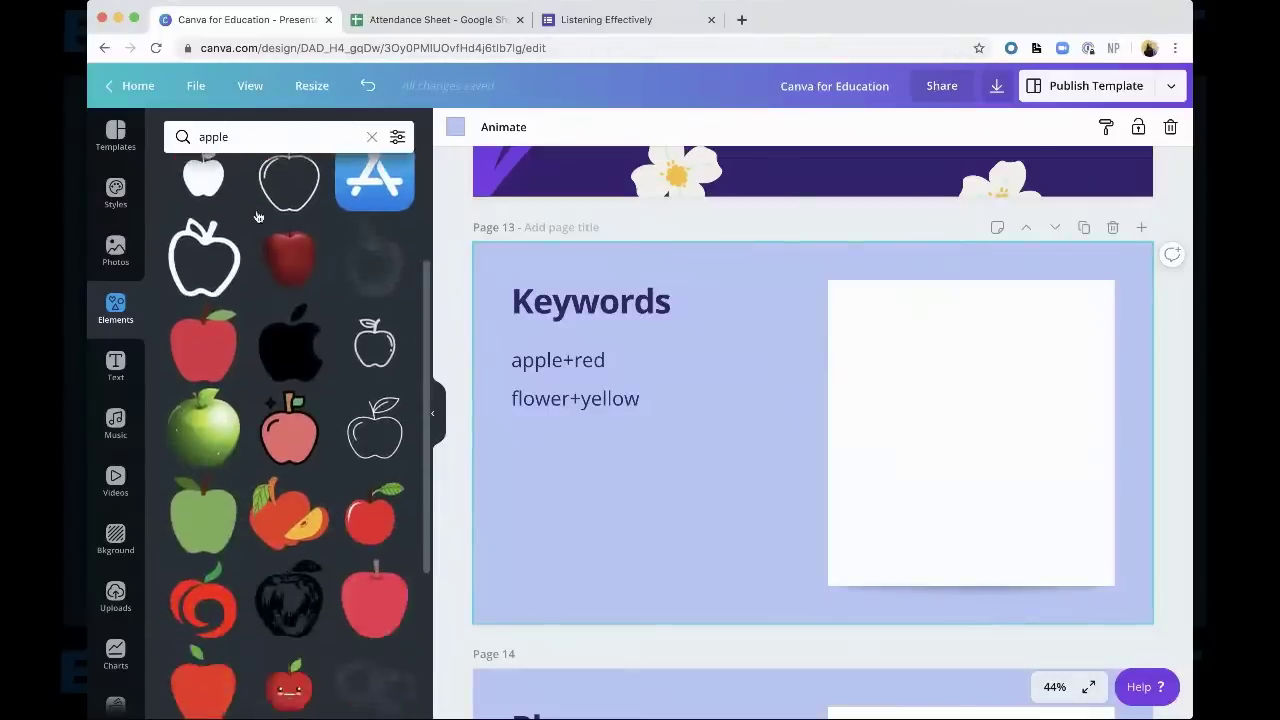
pyautogui.scroll(-10, 291, 426)
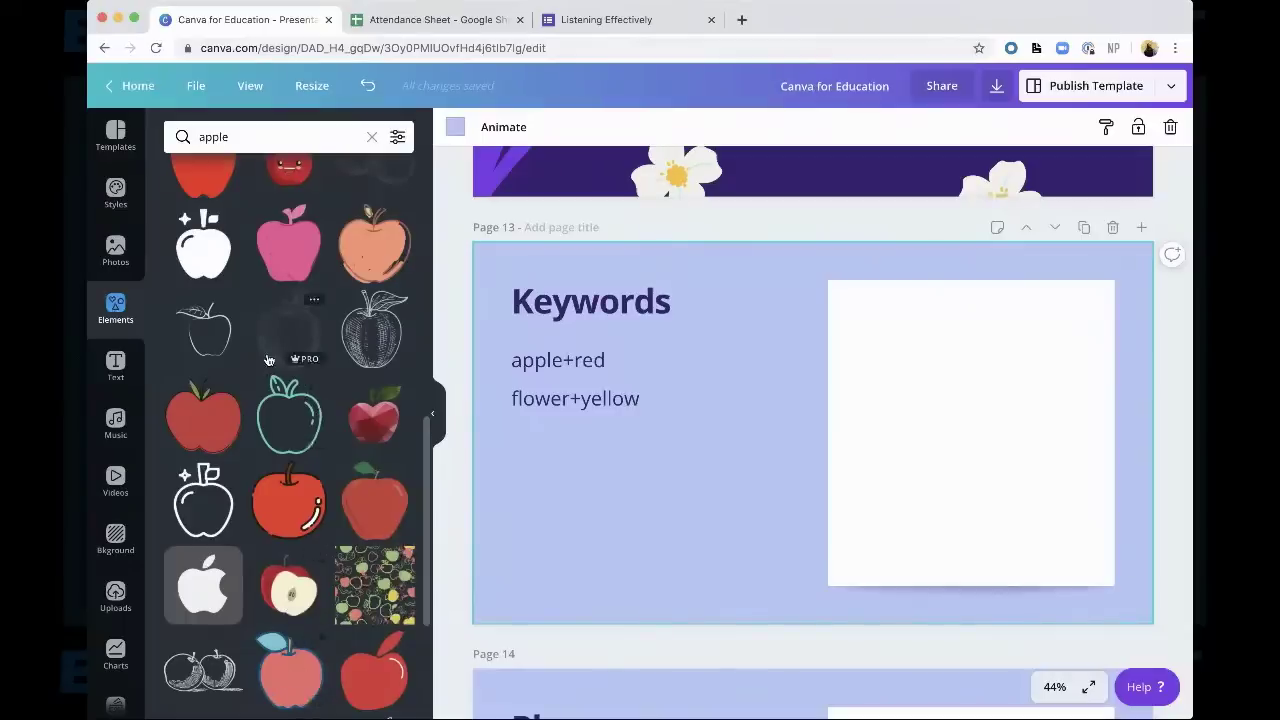
pyautogui.scroll(10, 270, 362)
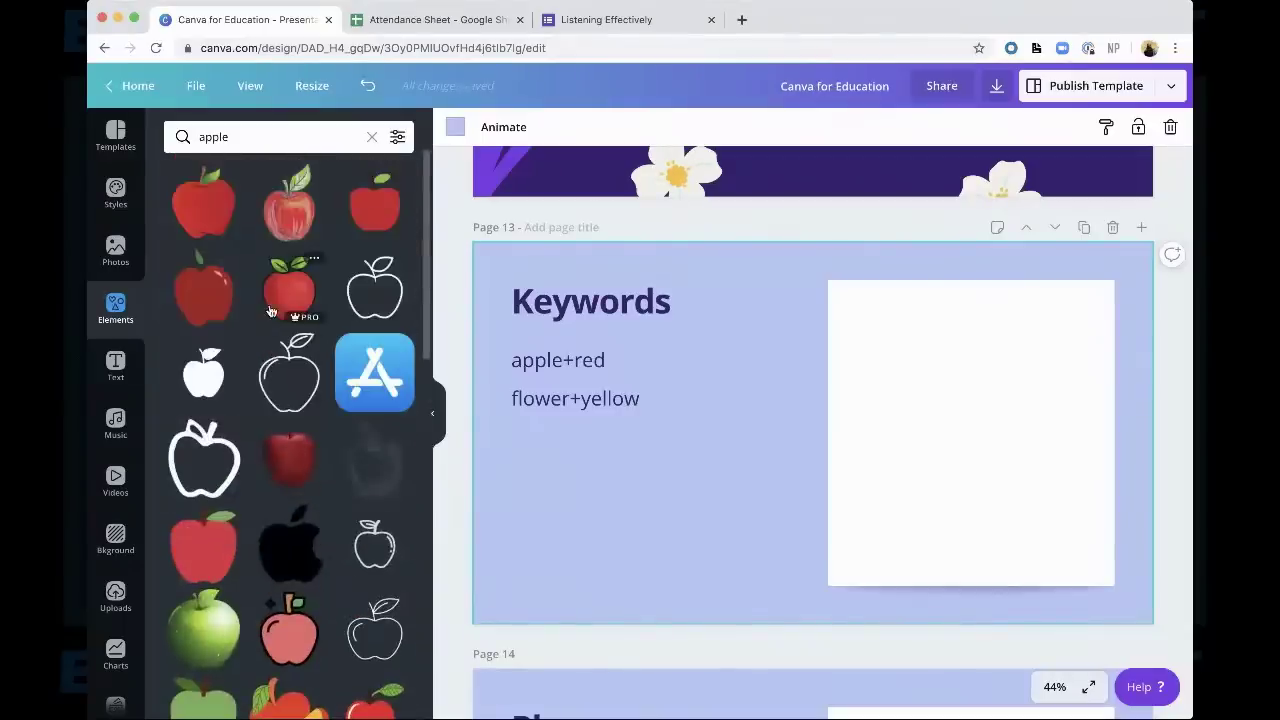
# Refine the element search to "apple+red" and look through the results
pyautogui.click(307, 140)
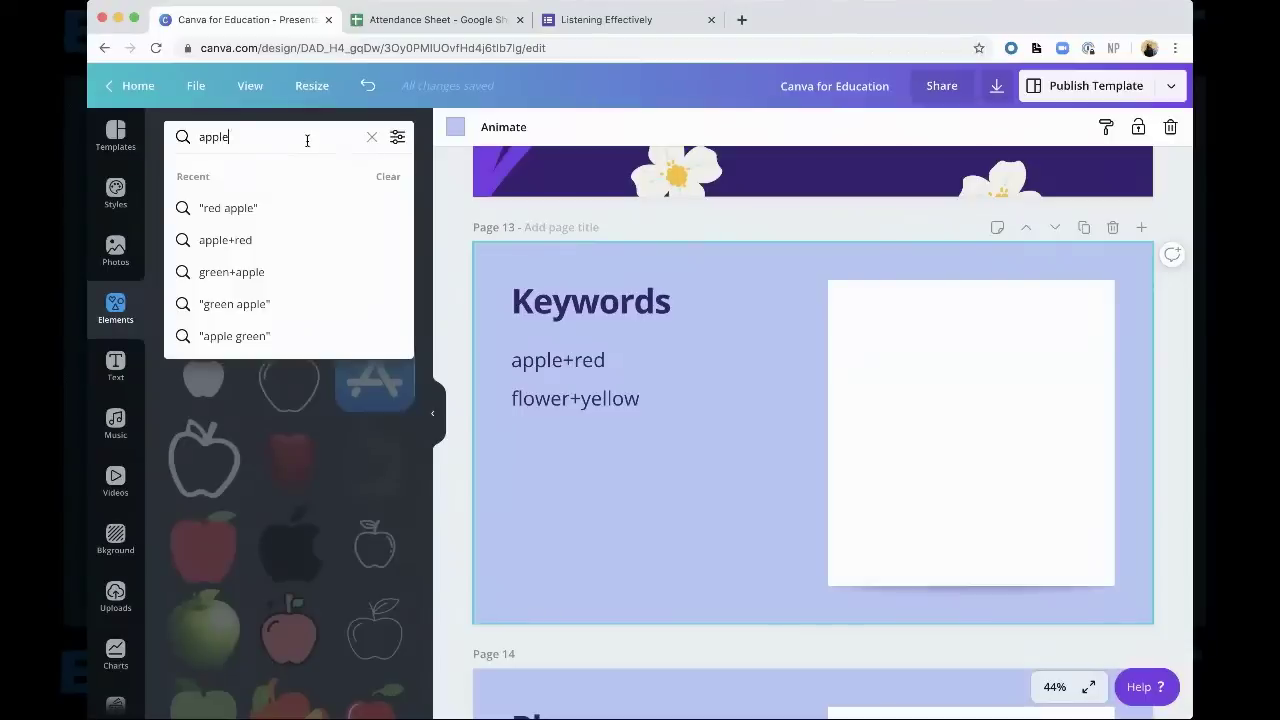
pyautogui.write('+red')
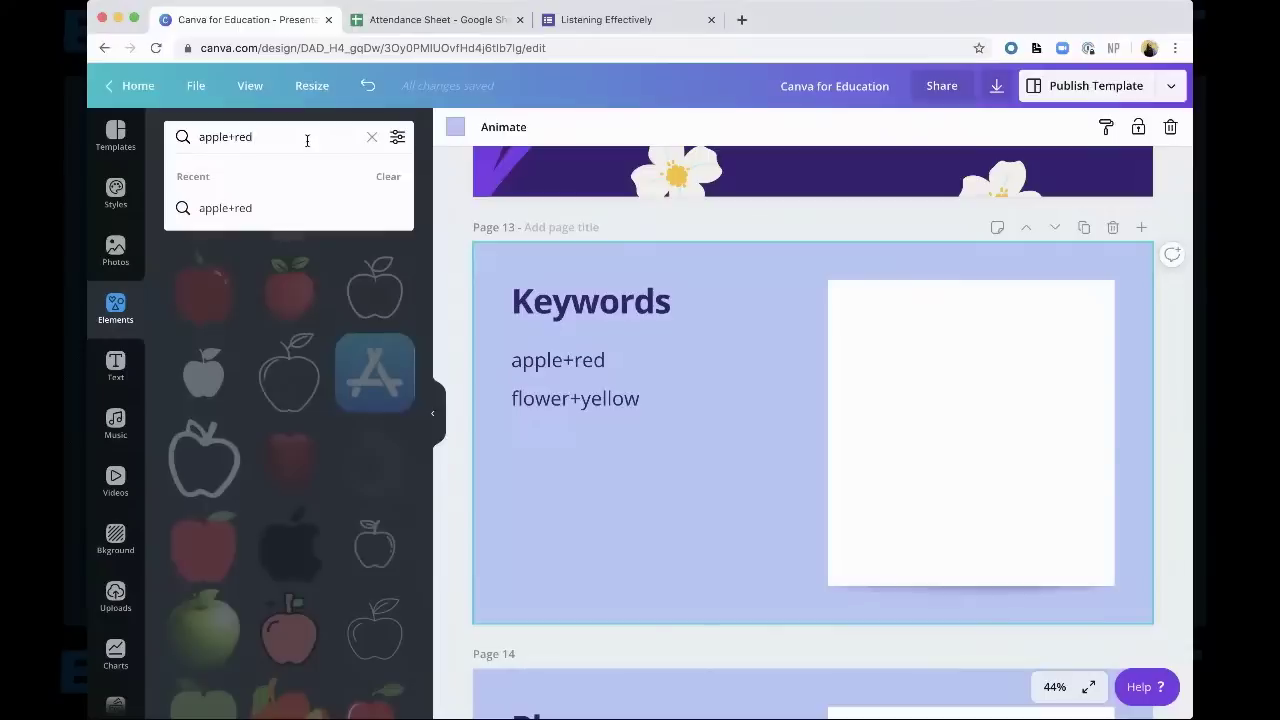
pyautogui.press('Return')
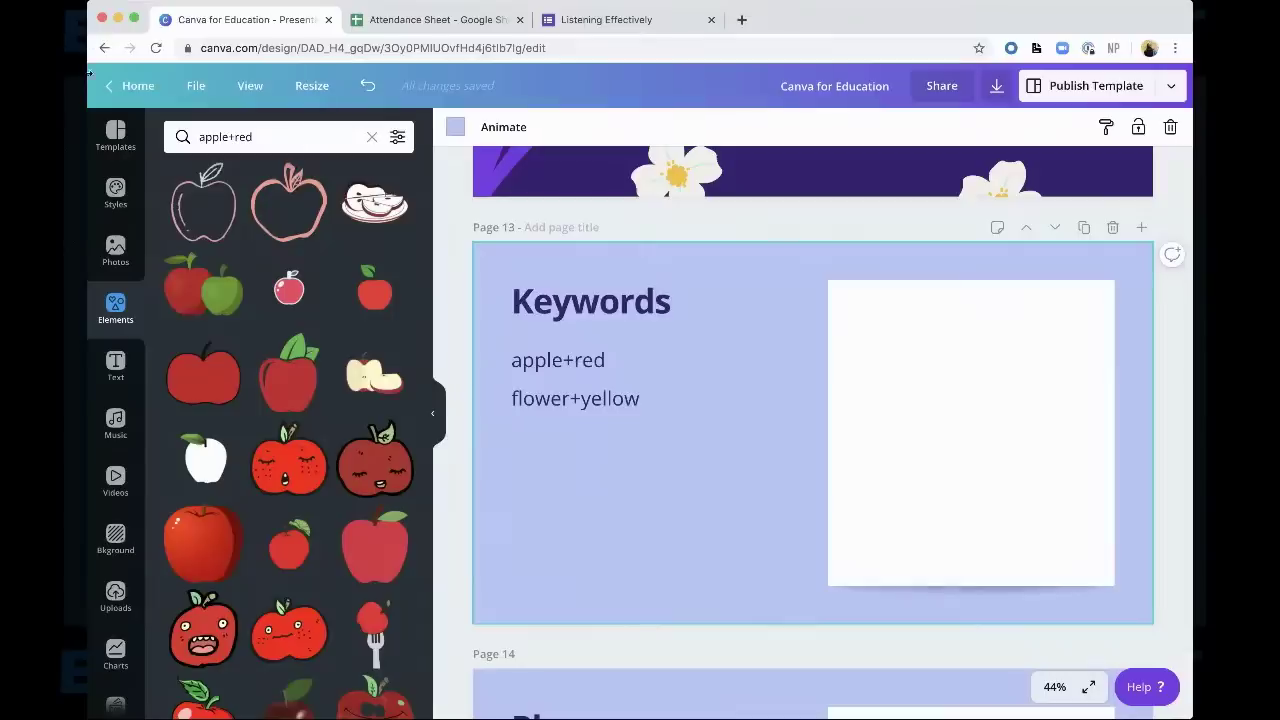
pyautogui.click(223, 140)
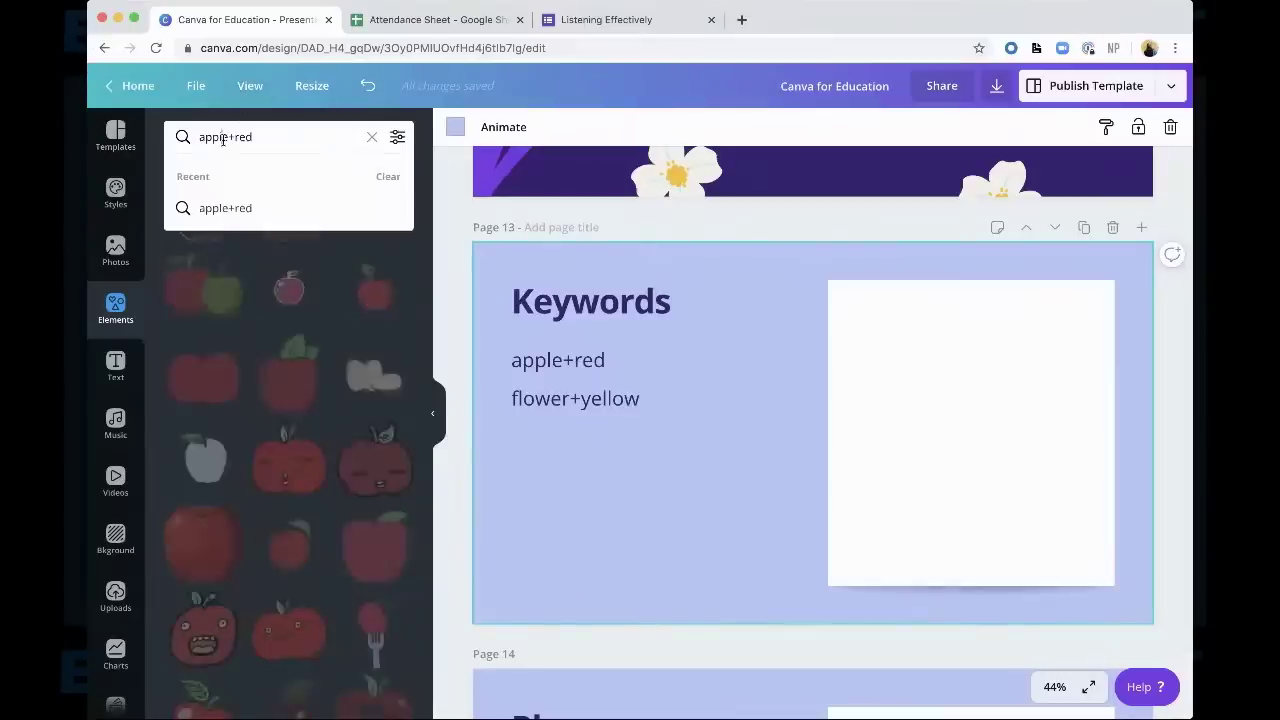
pyautogui.click(431, 246)
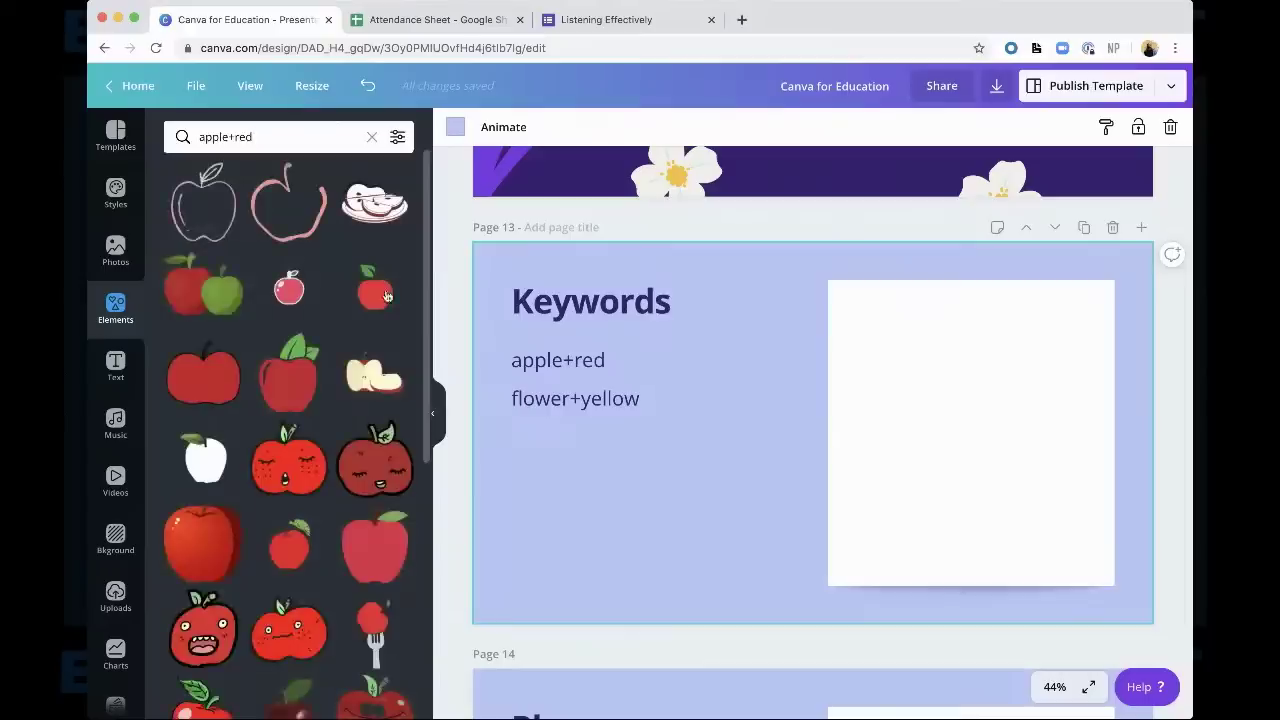
pyautogui.scroll(-10, 339, 349)
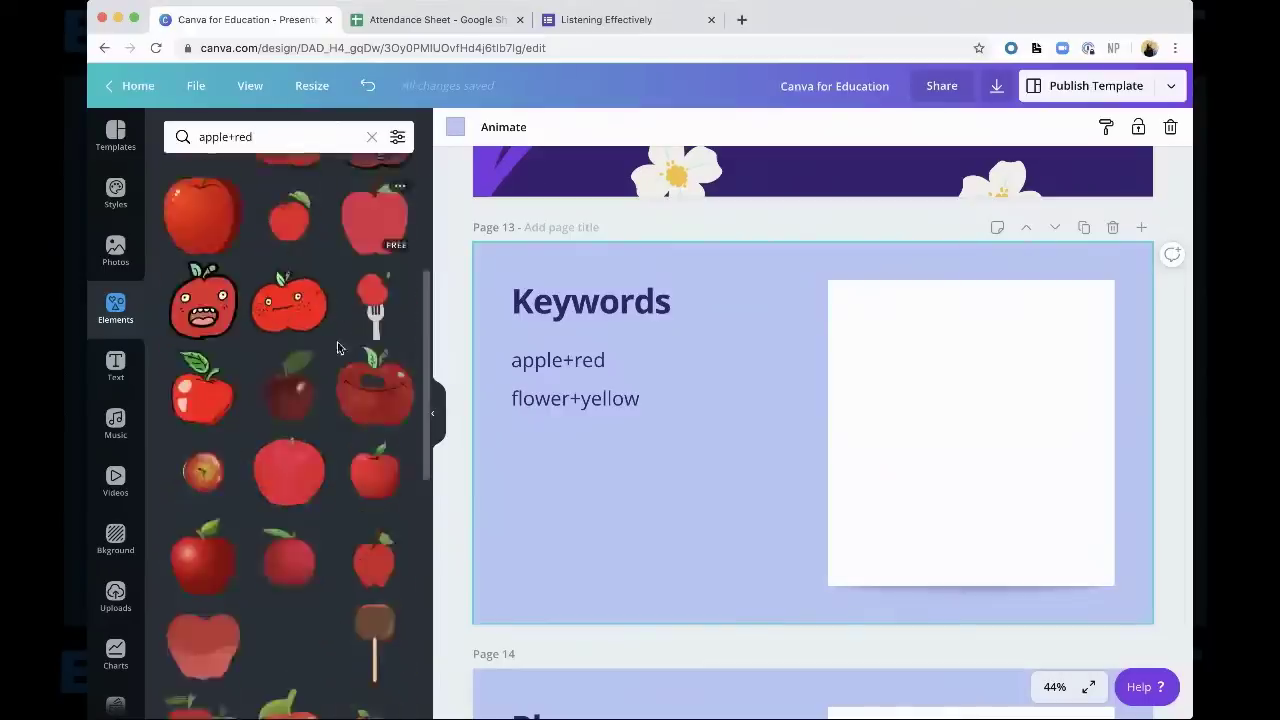
pyautogui.scroll(-15, 339, 349)
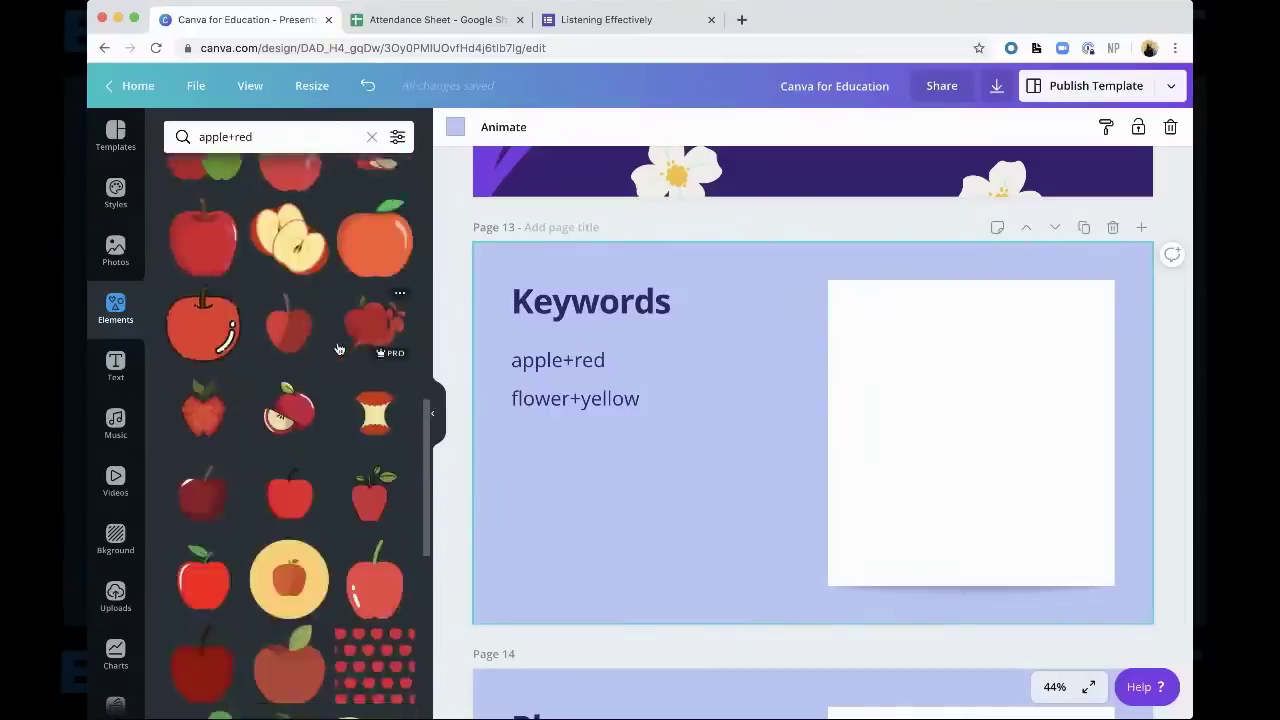
pyautogui.scroll(-5, 339, 349)
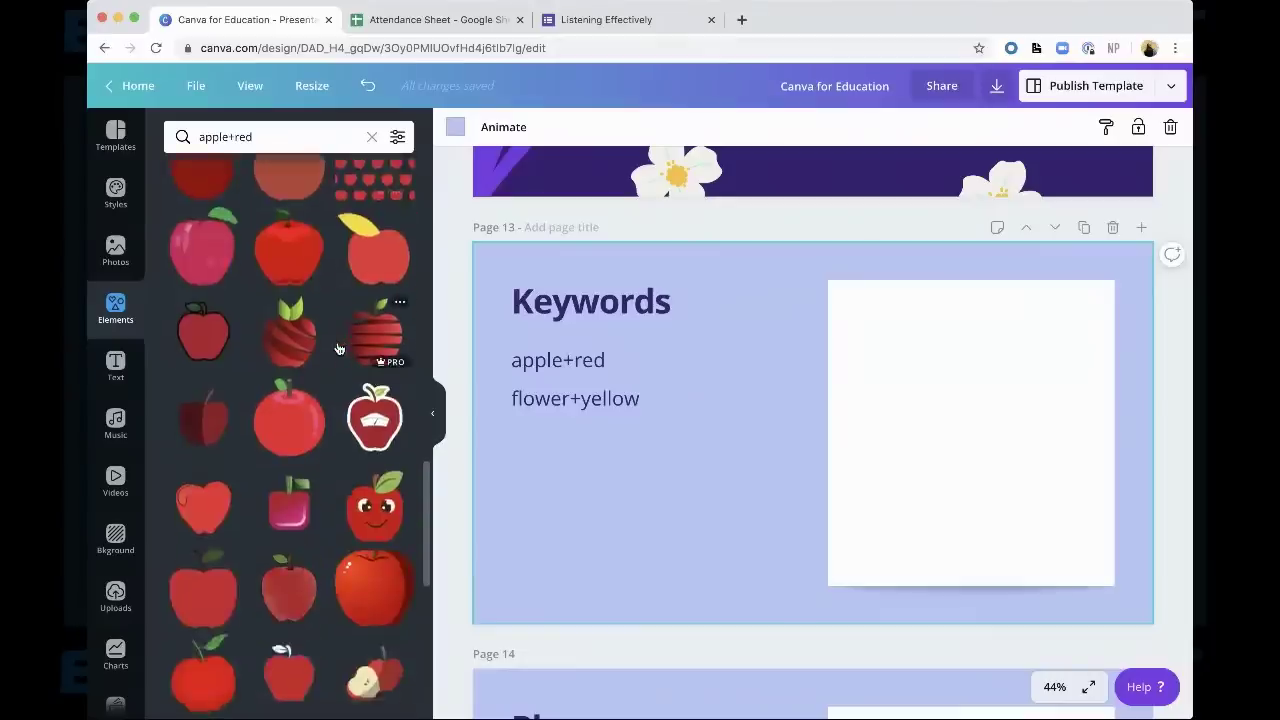
pyautogui.click(227, 136)
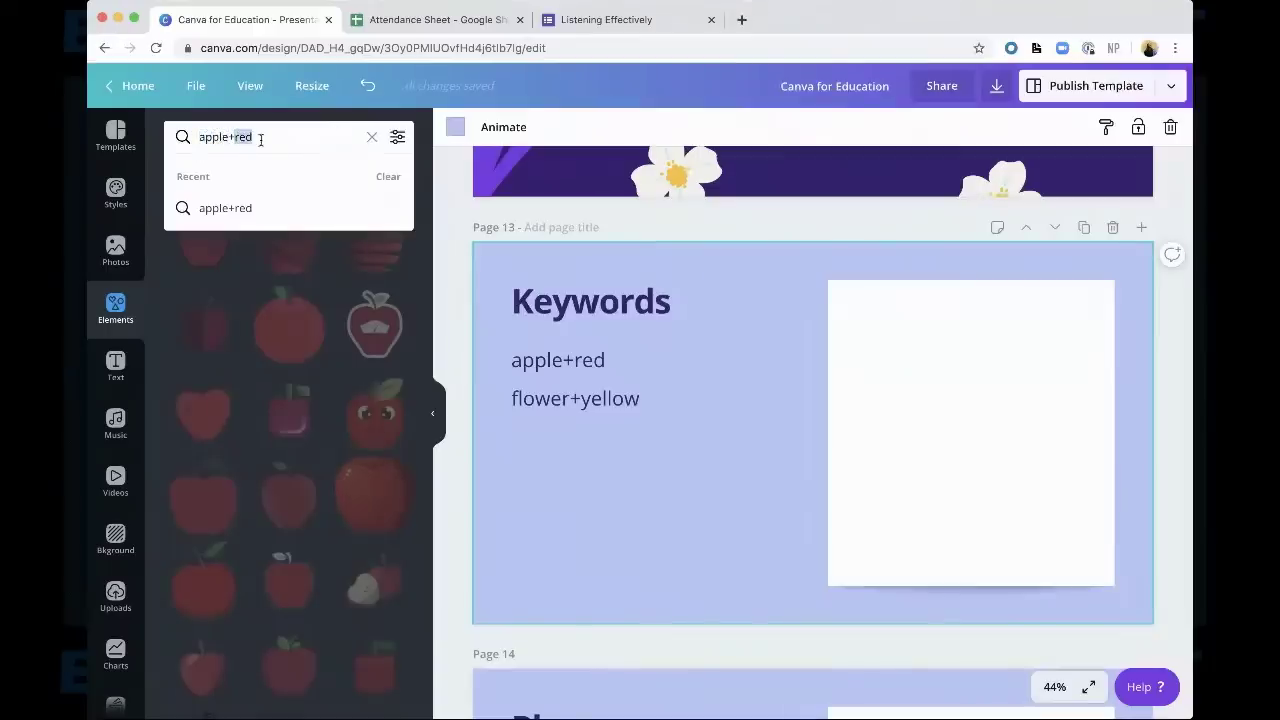
pyautogui.scroll(-10, 412, 303)
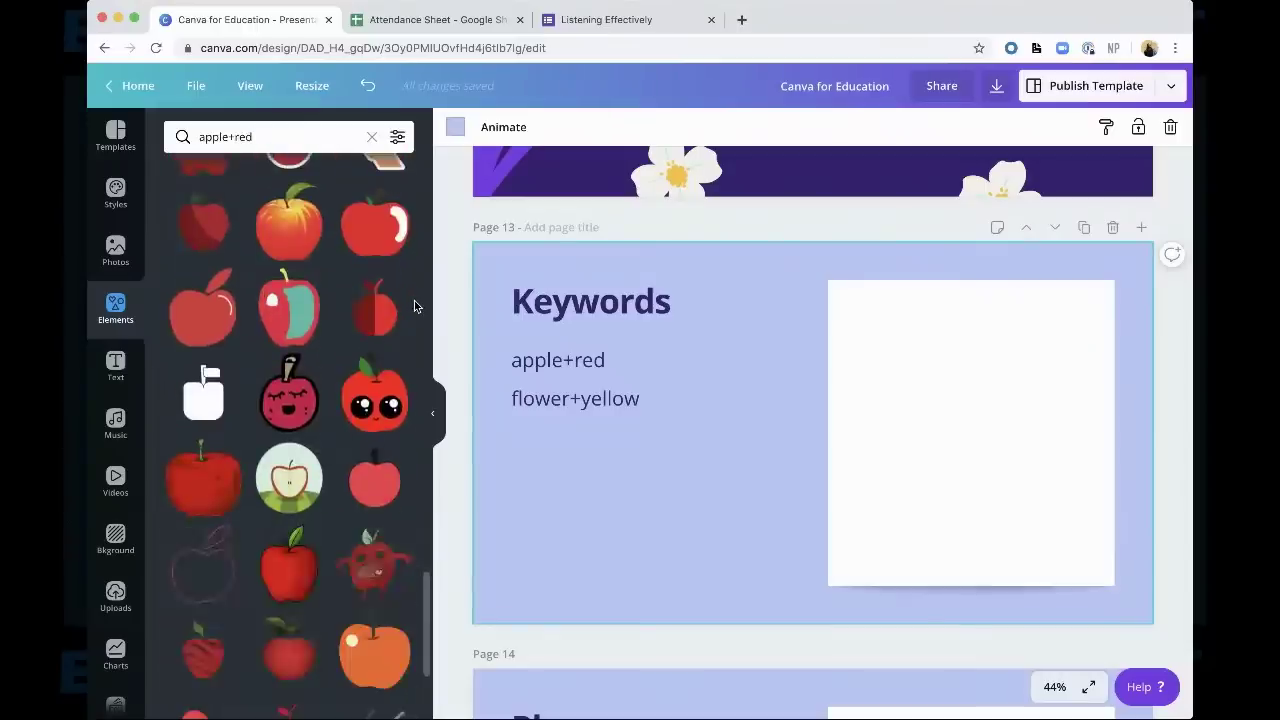
pyautogui.moveTo(226, 397)
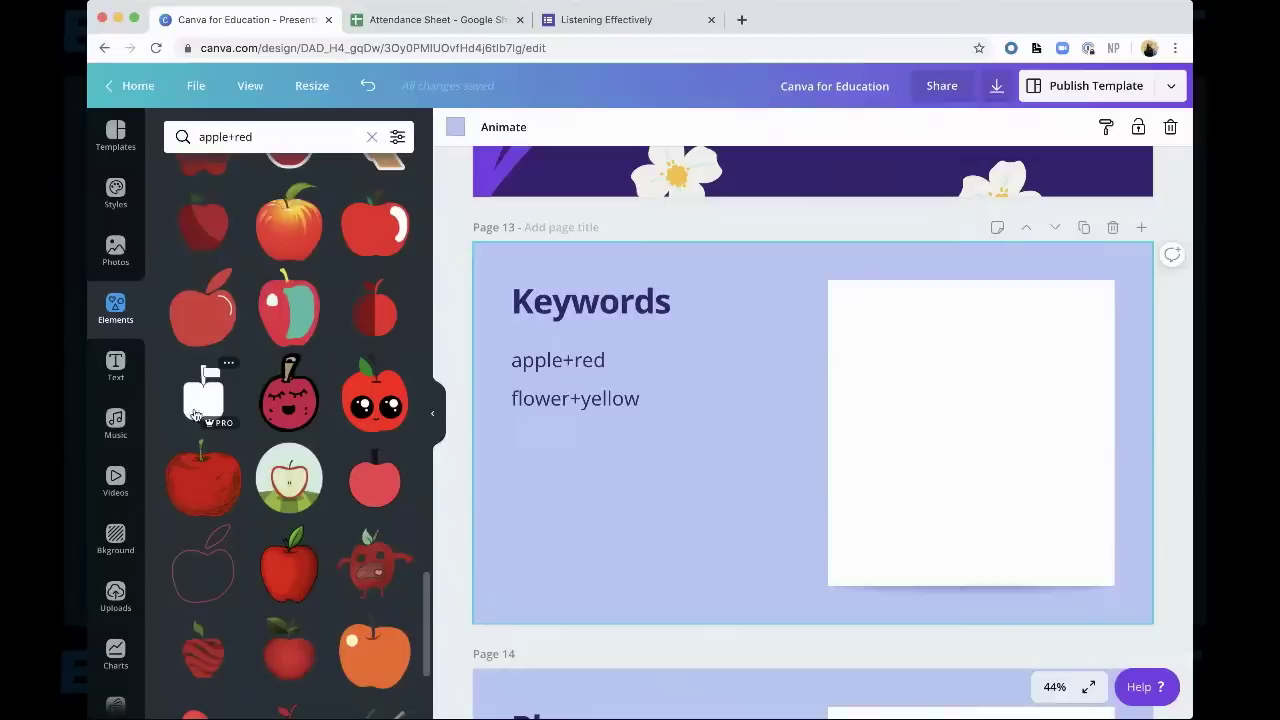
# Reopen the element library and search it for "apple+red"
pyautogui.click(228, 137)
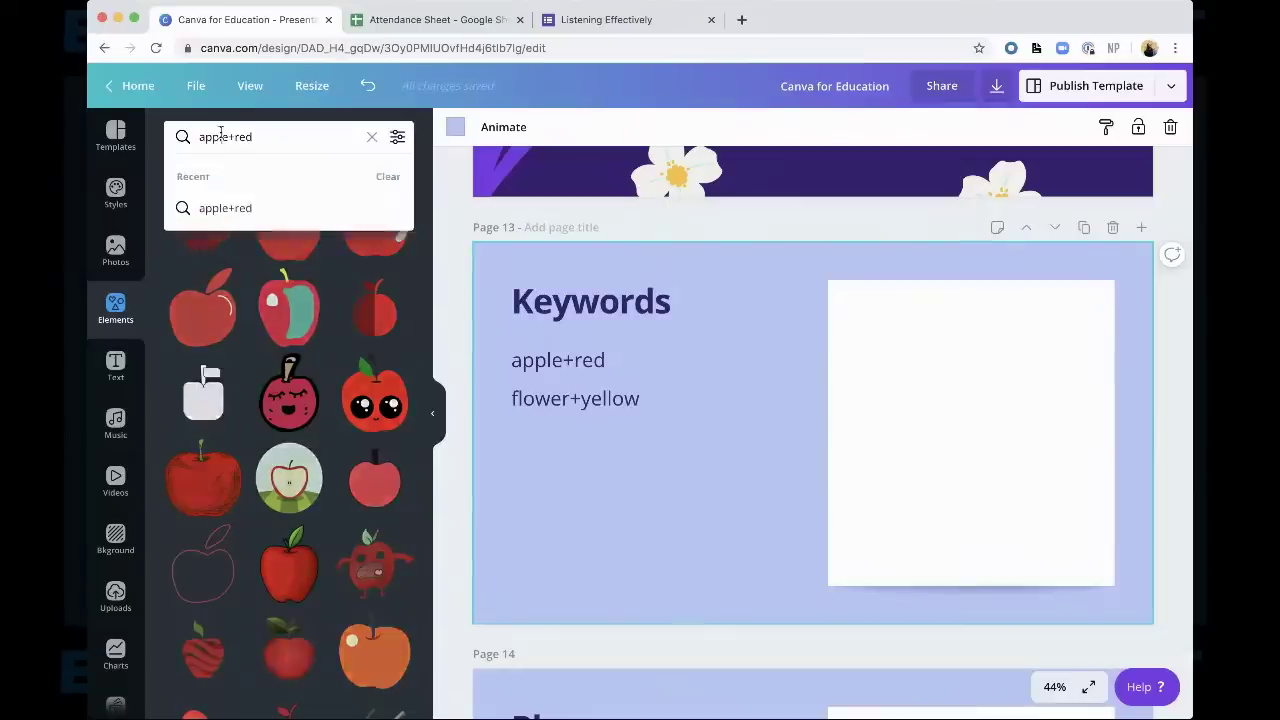
pyautogui.click(432, 413)
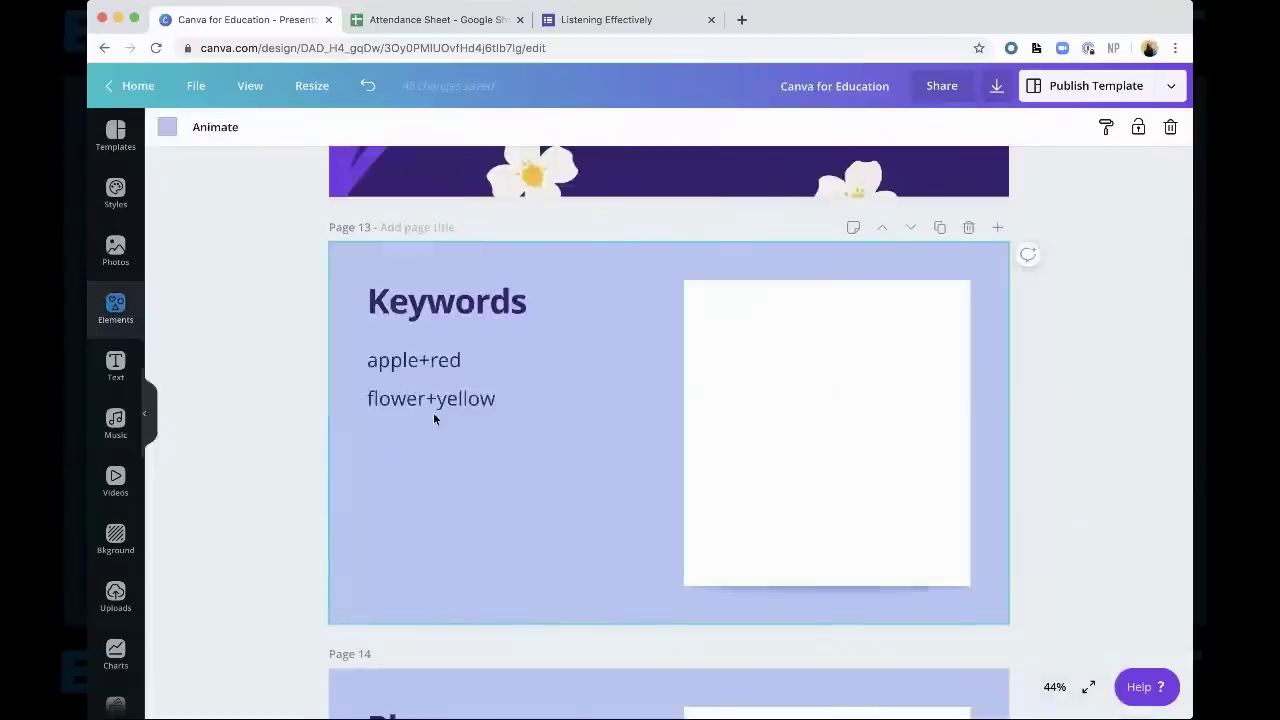
pyautogui.click(113, 305)
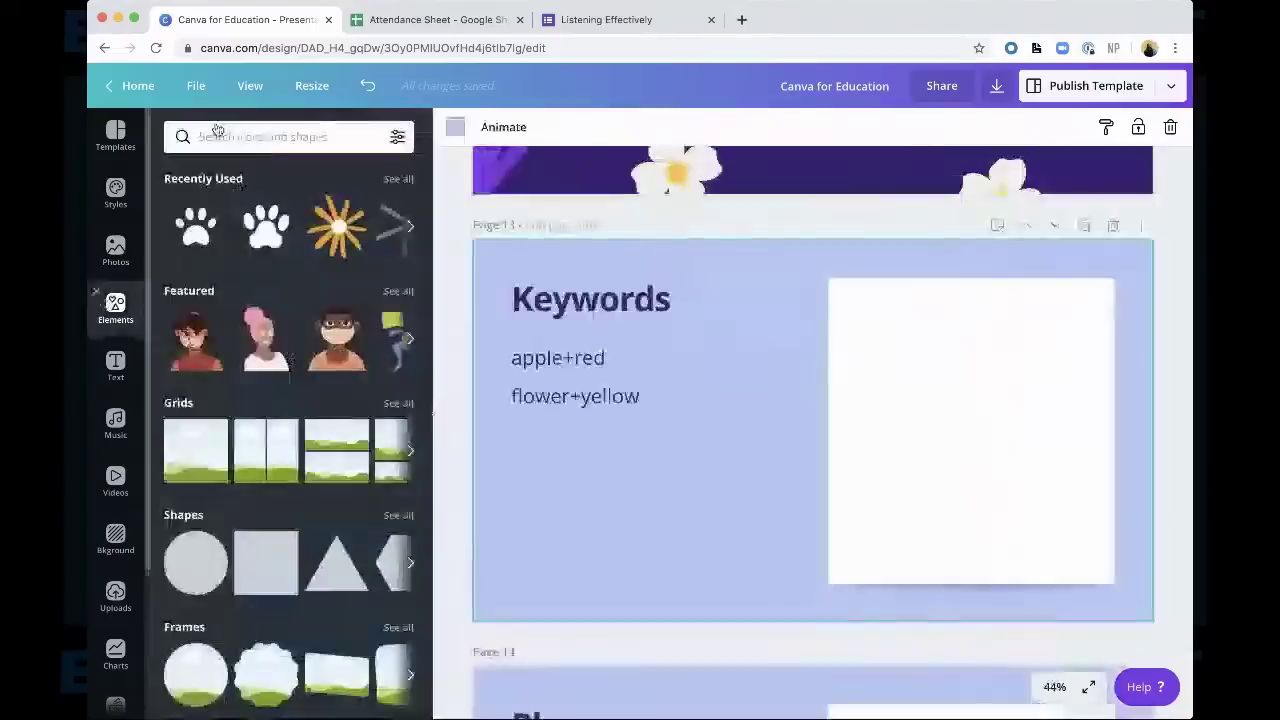
pyautogui.click(255, 133)
pyautogui.write('appel+red')
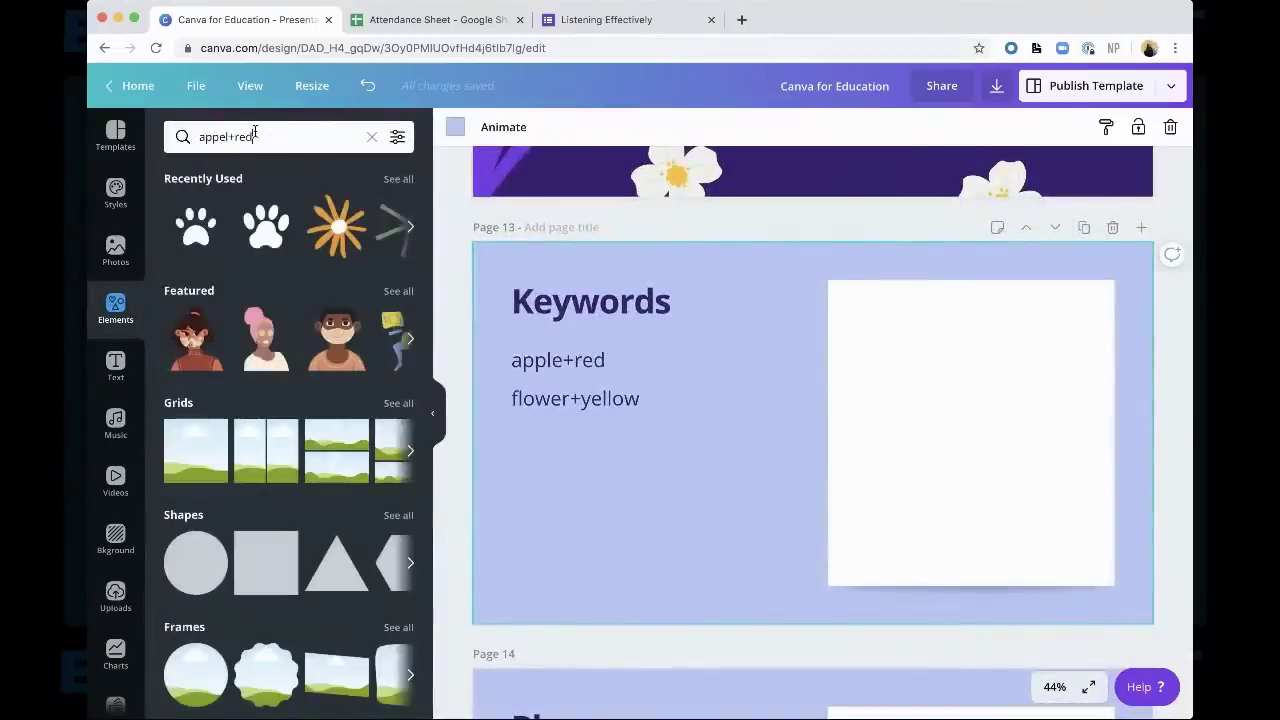
pyautogui.press('Return')
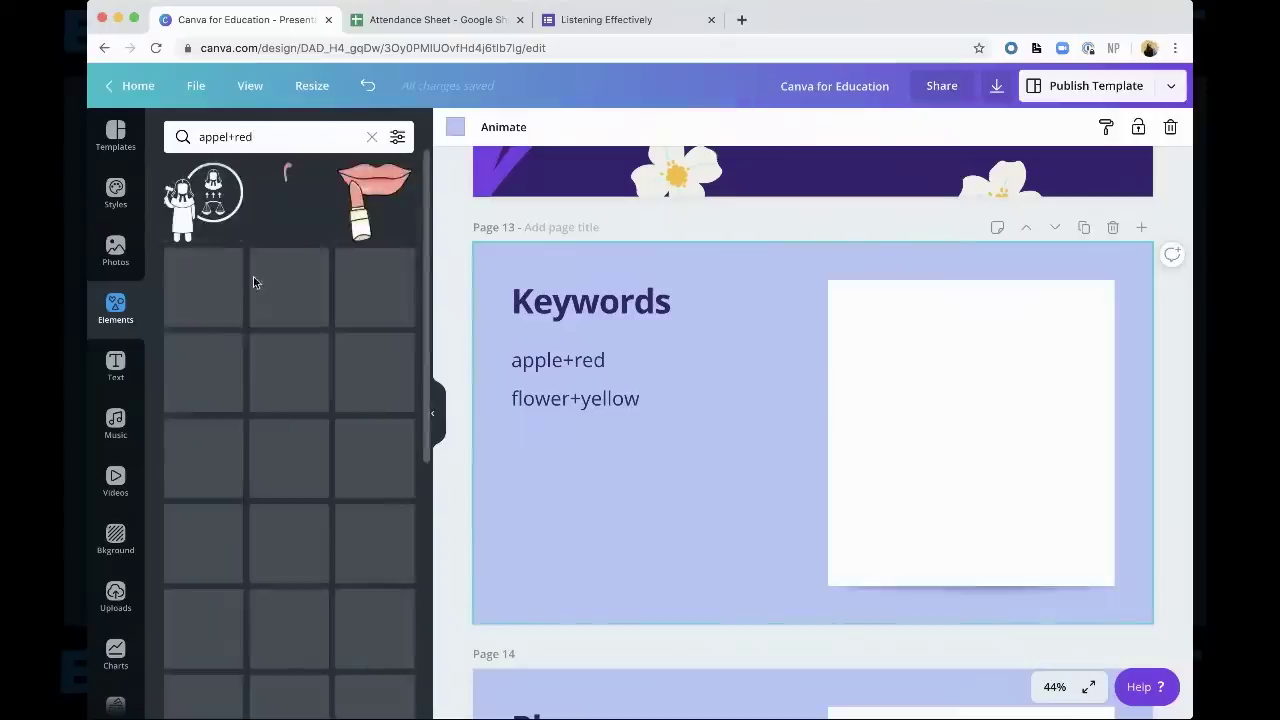
pyautogui.click(228, 140)
pyautogui.press('BackSpace')
pyautogui.press('BackSpace')
pyautogui.write('le')
pyautogui.press('Return')
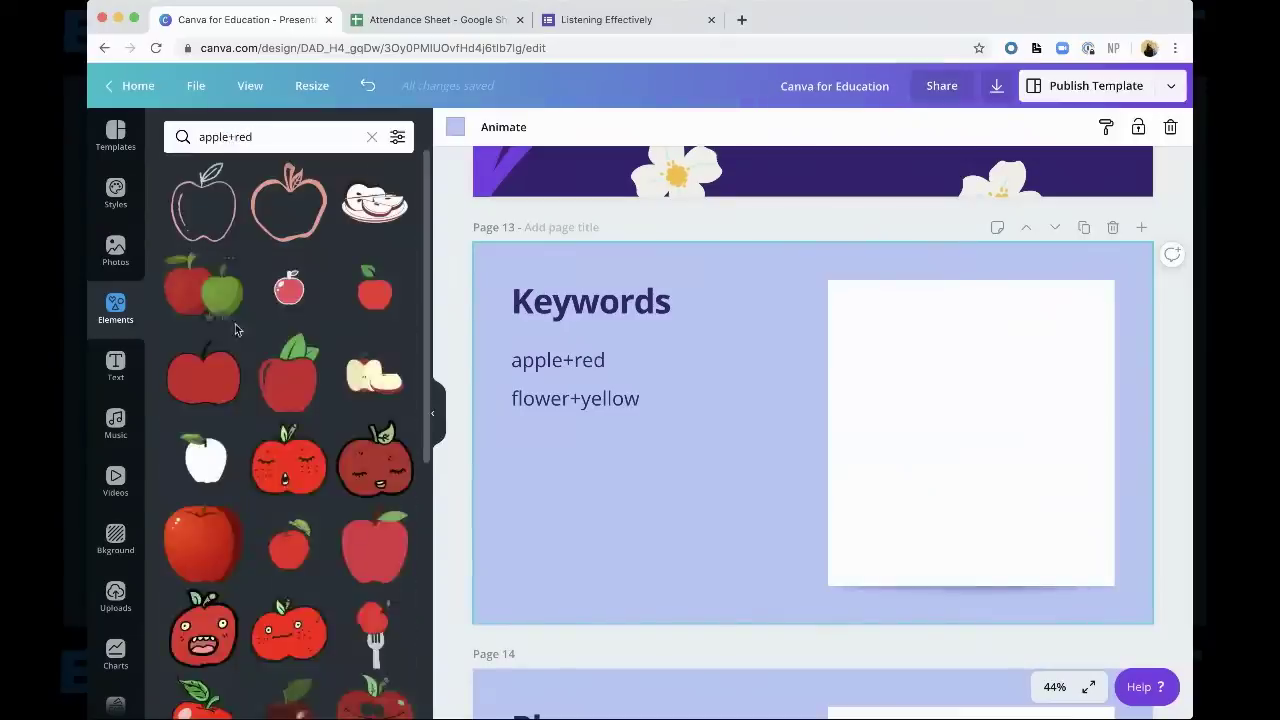
# Add the wide red apple with a face to the Keywords page's white card and set its outline colour to black
pyautogui.scroll(-5, 260, 432)
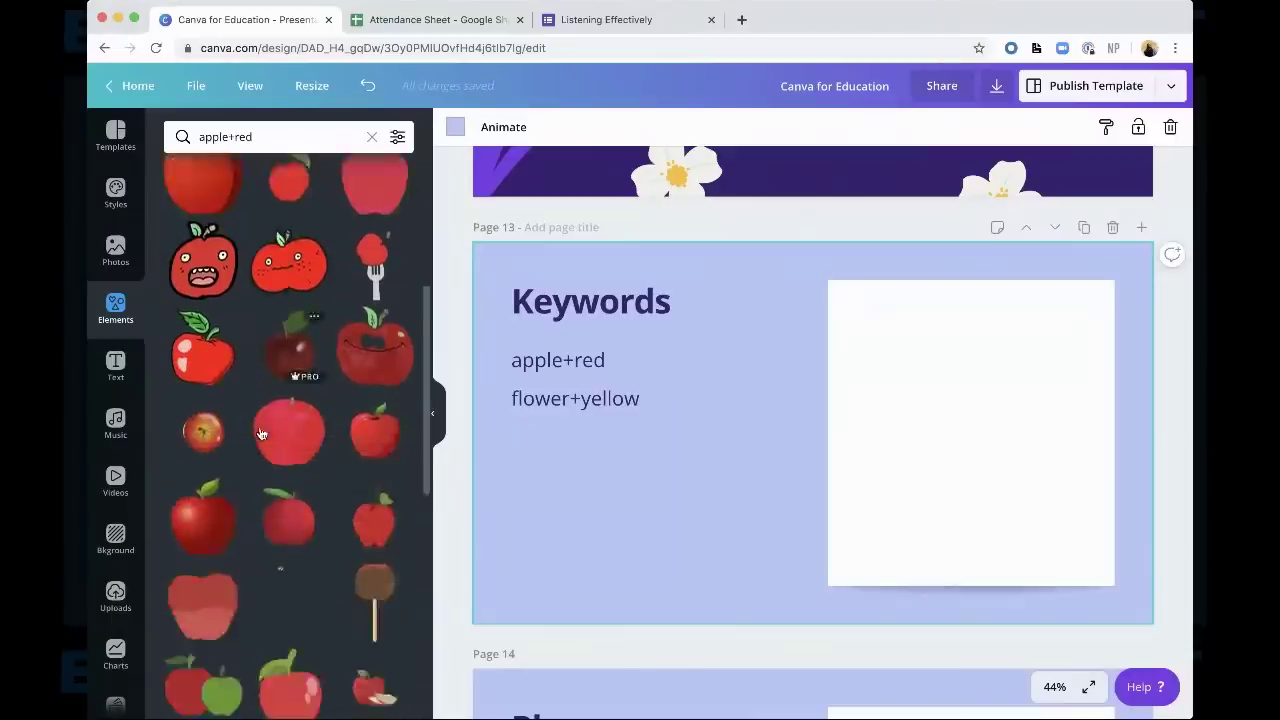
pyautogui.scroll(2, 186, 448)
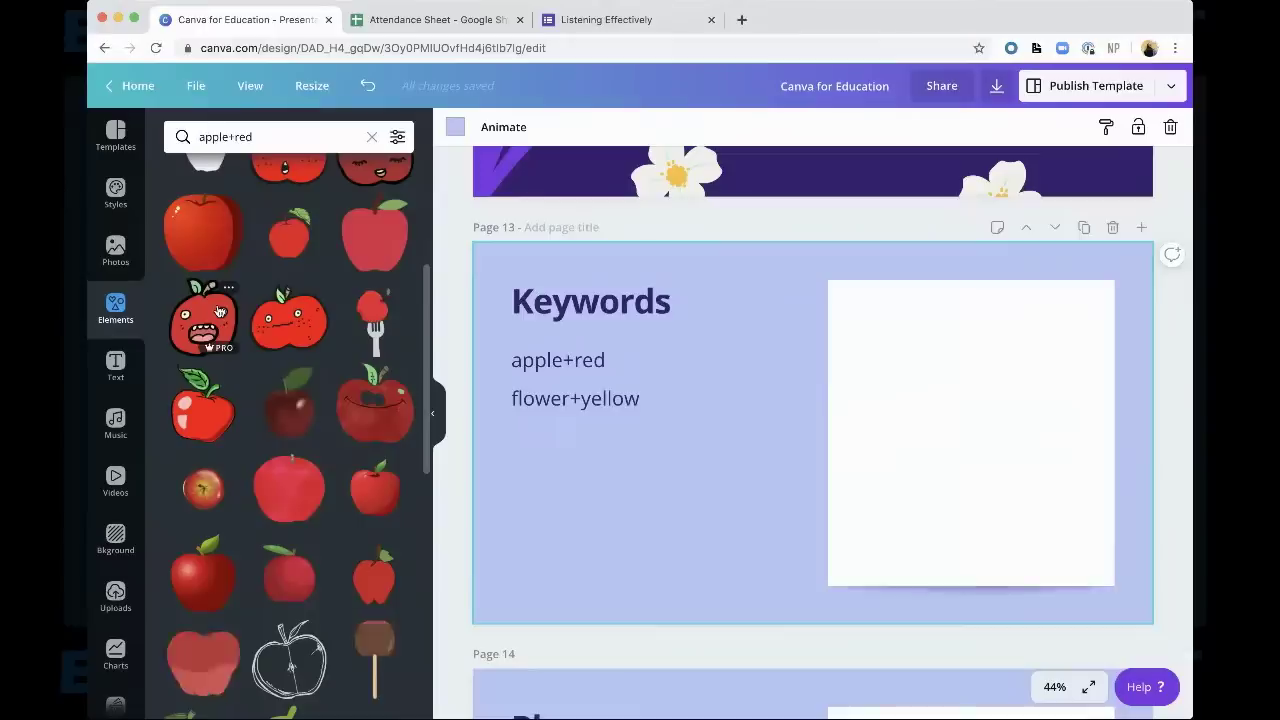
pyautogui.scroll(1, 219, 311)
pyautogui.scroll(-1, 217, 304)
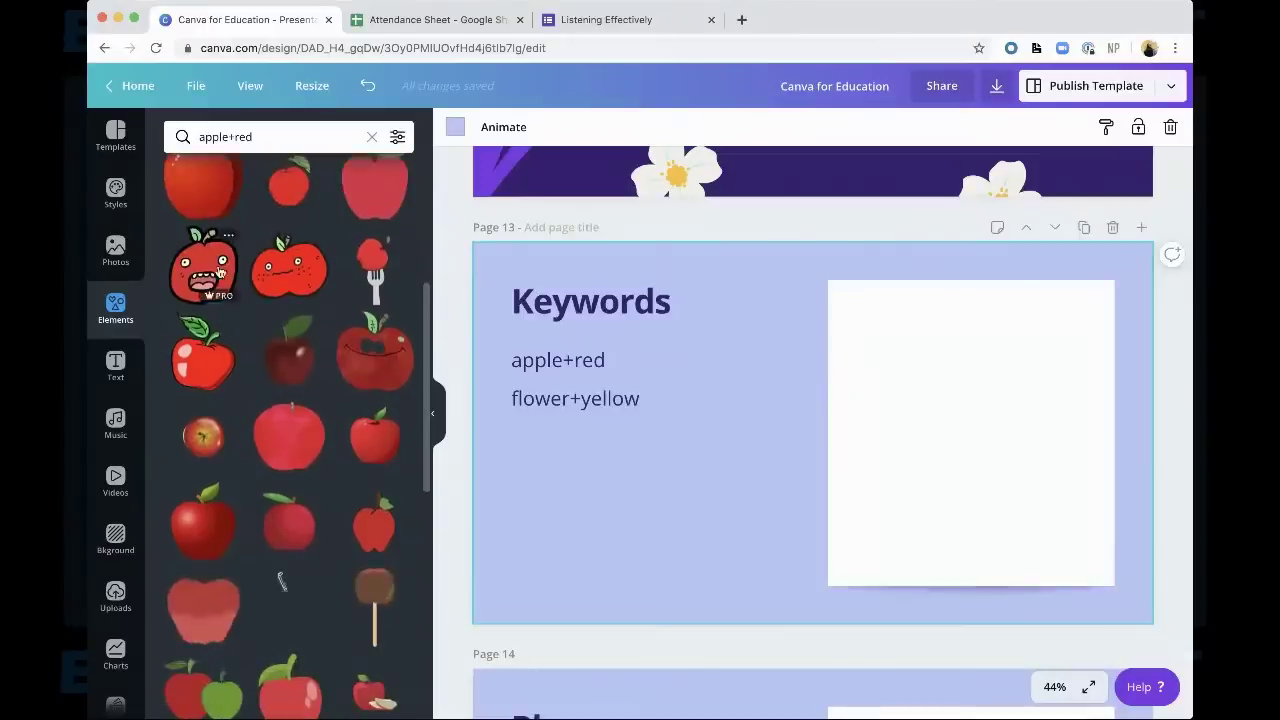
pyautogui.click(289, 268)
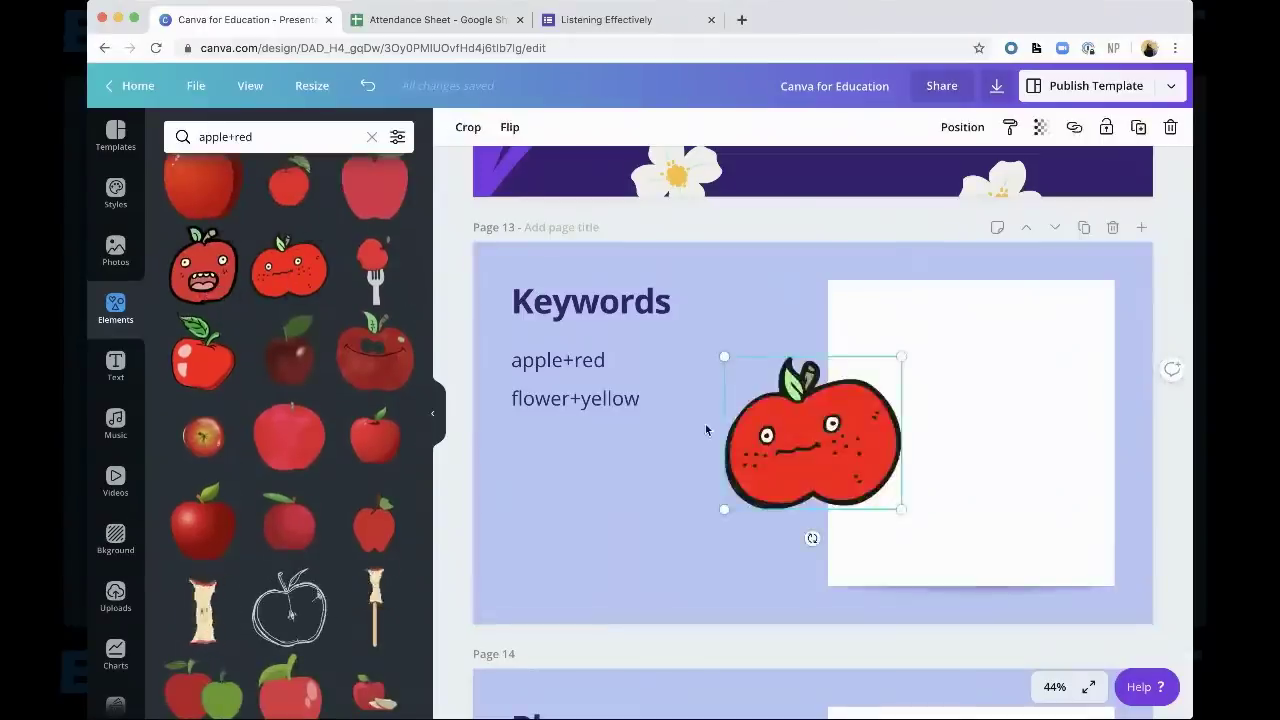
pyautogui.moveTo(799, 430); pyautogui.dragTo(960, 370)
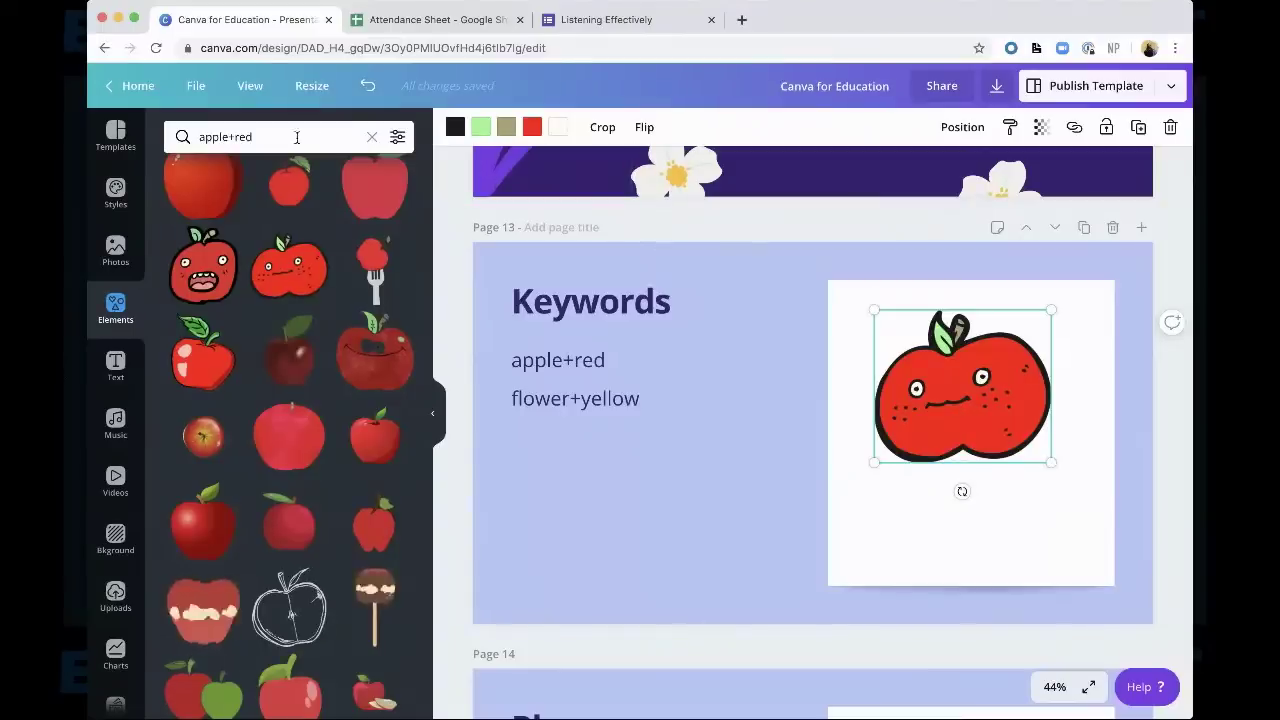
pyautogui.click(481, 129)
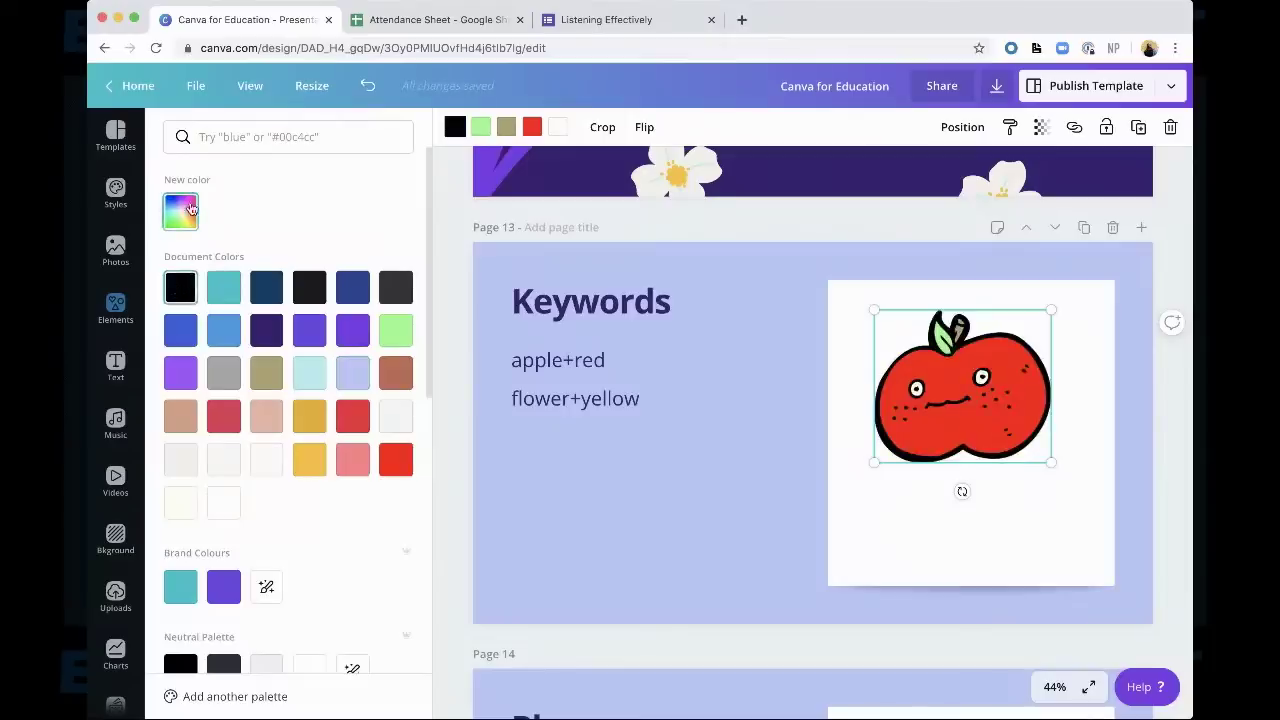
pyautogui.click(960, 489)
# Search the element library for "flower+yellow"
pyautogui.click(280, 145)
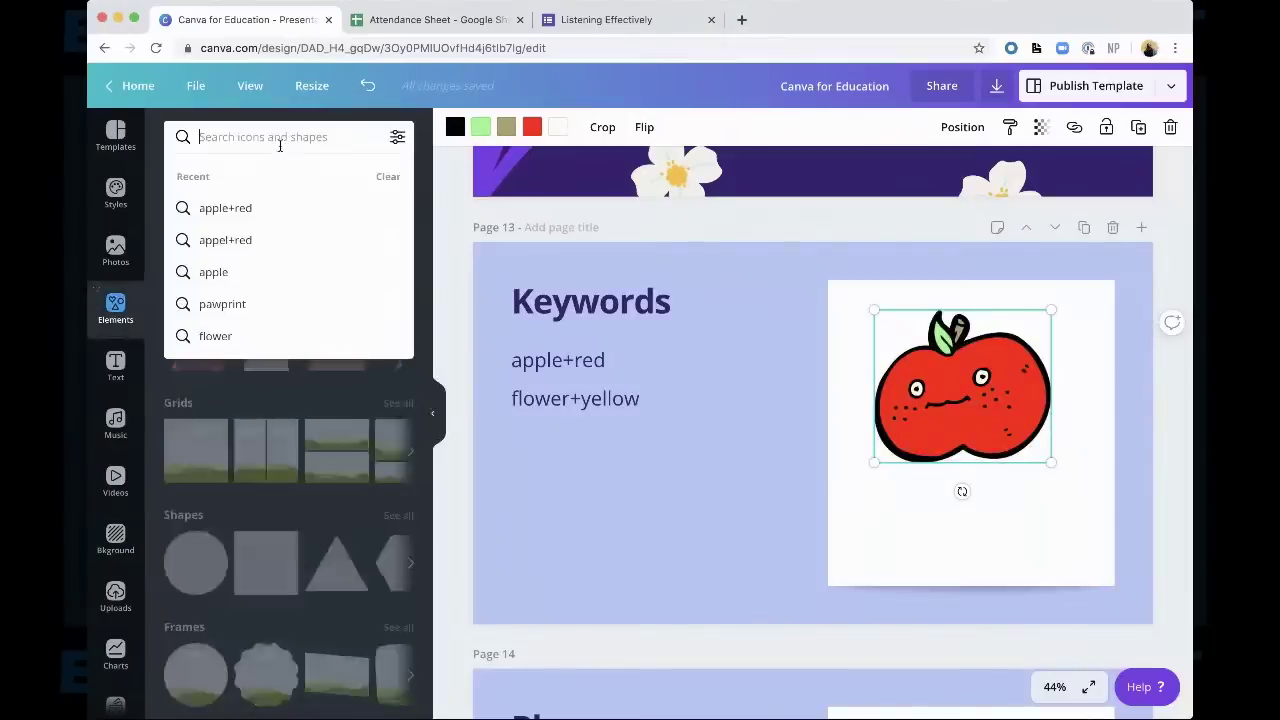
pyautogui.click(296, 210)
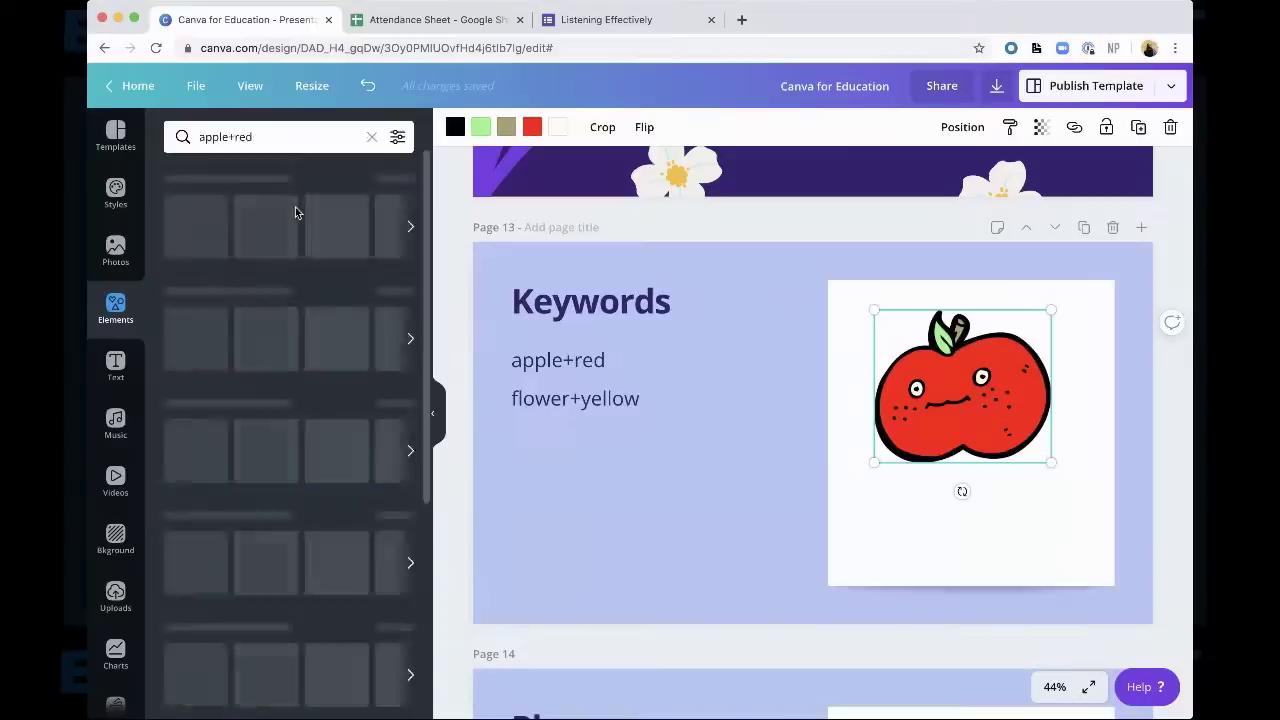
pyautogui.click(238, 145)
pyautogui.doubleClick(192, 133)
pyautogui.write('flower')
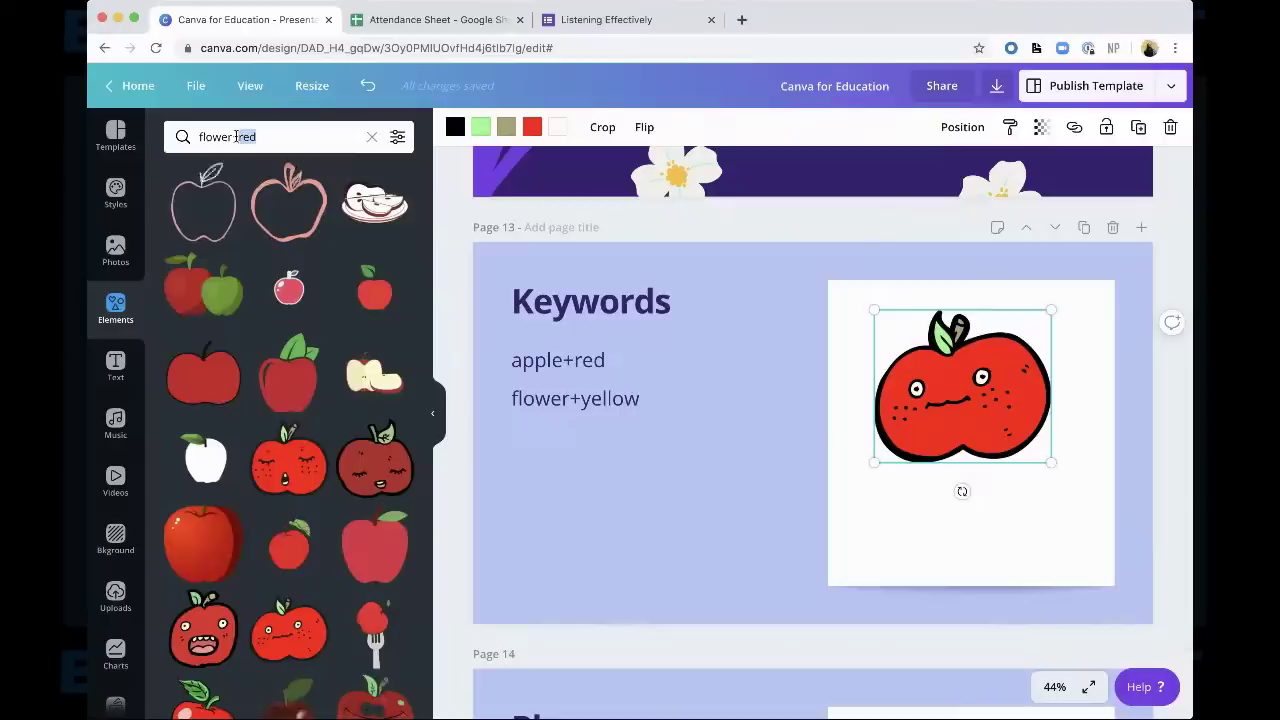
pyautogui.write('yellow')
pyautogui.press('Return')
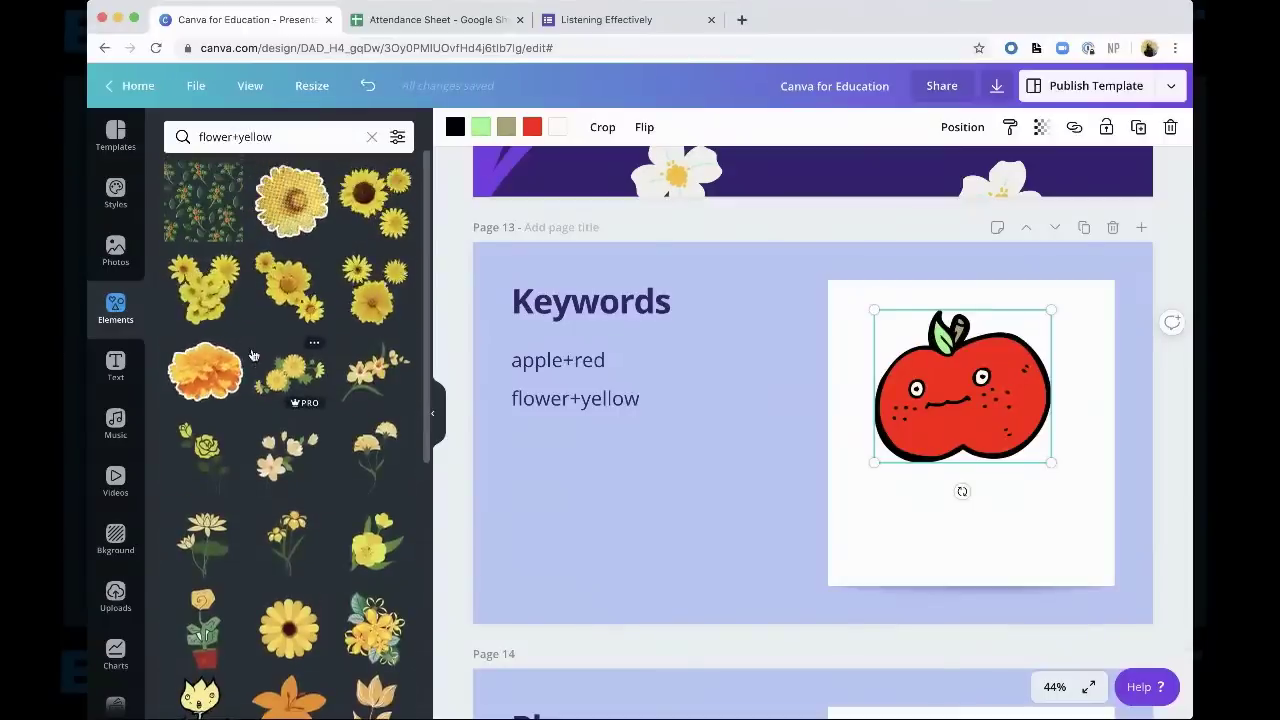
# Add the pair of yellow dandelions from the results, enlarge them and place them on the white card over the apple
pyautogui.scroll(-3, 230, 350)
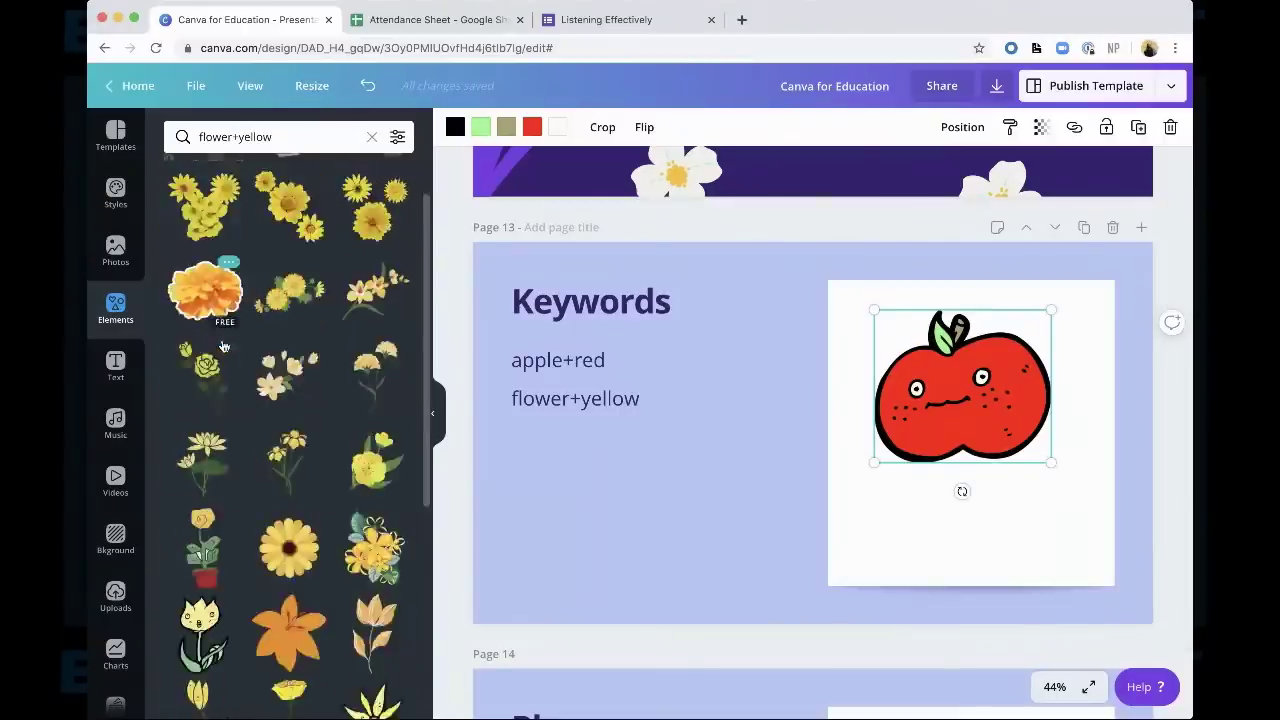
pyautogui.scroll(1, 219, 531)
pyautogui.scroll(-10, 219, 531)
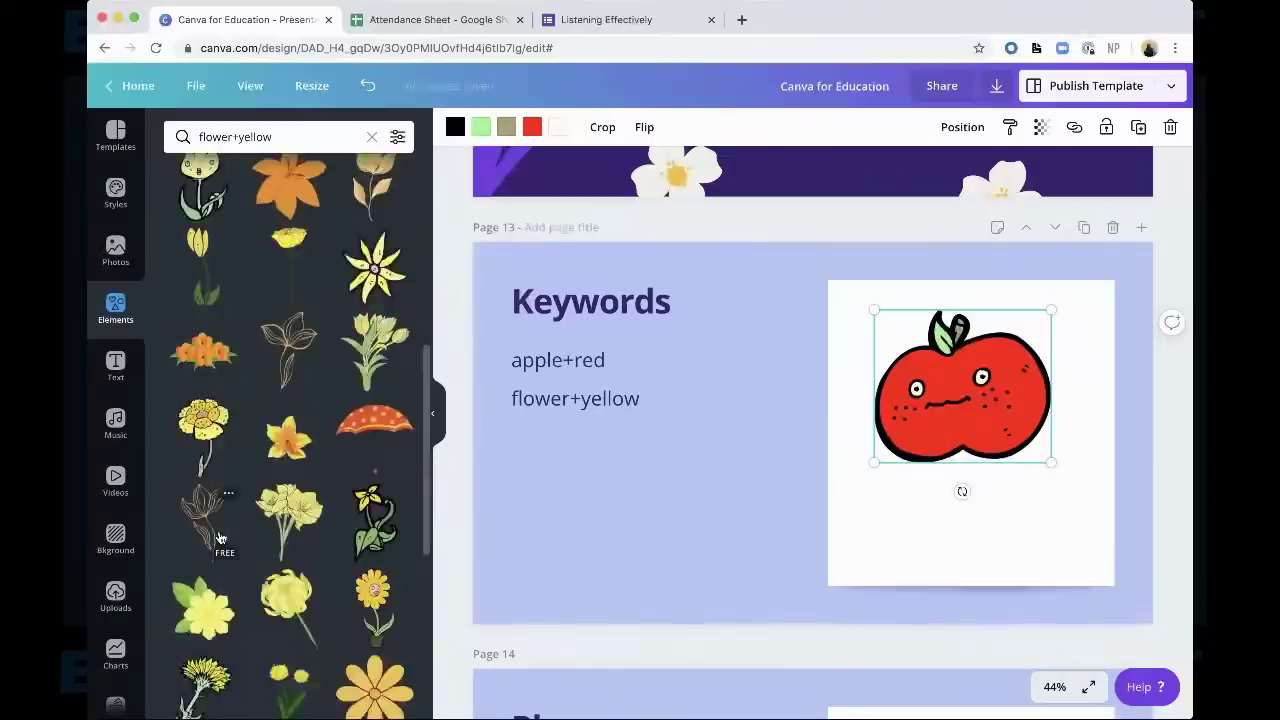
pyautogui.scroll(1, 263, 437)
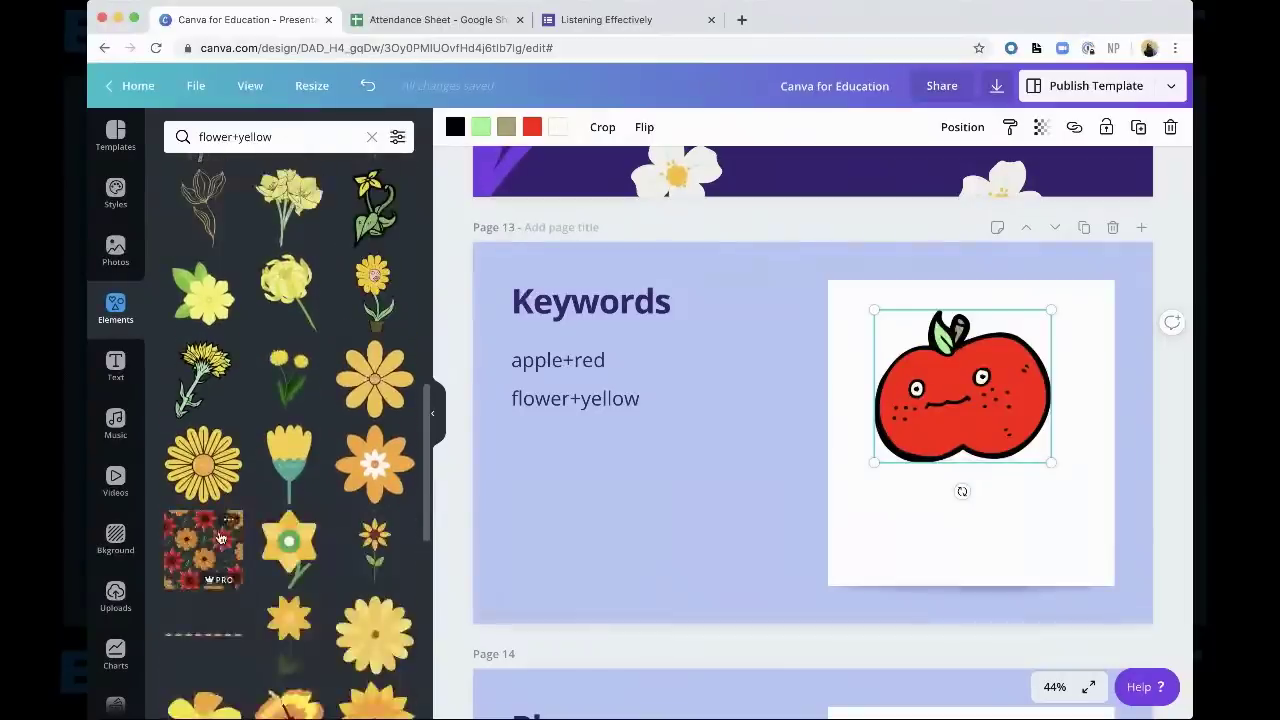
pyautogui.scroll(-4, 263, 437)
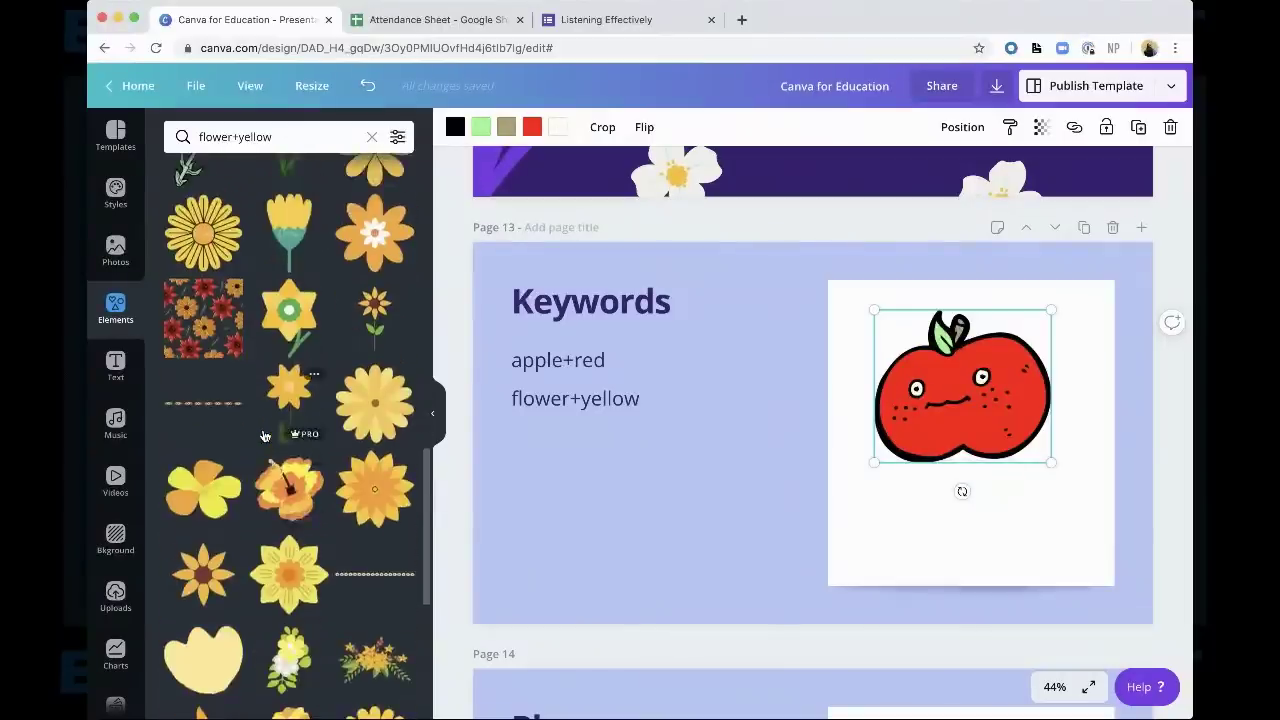
pyautogui.scroll(1, 258, 557)
pyautogui.scroll(-3, 259, 550)
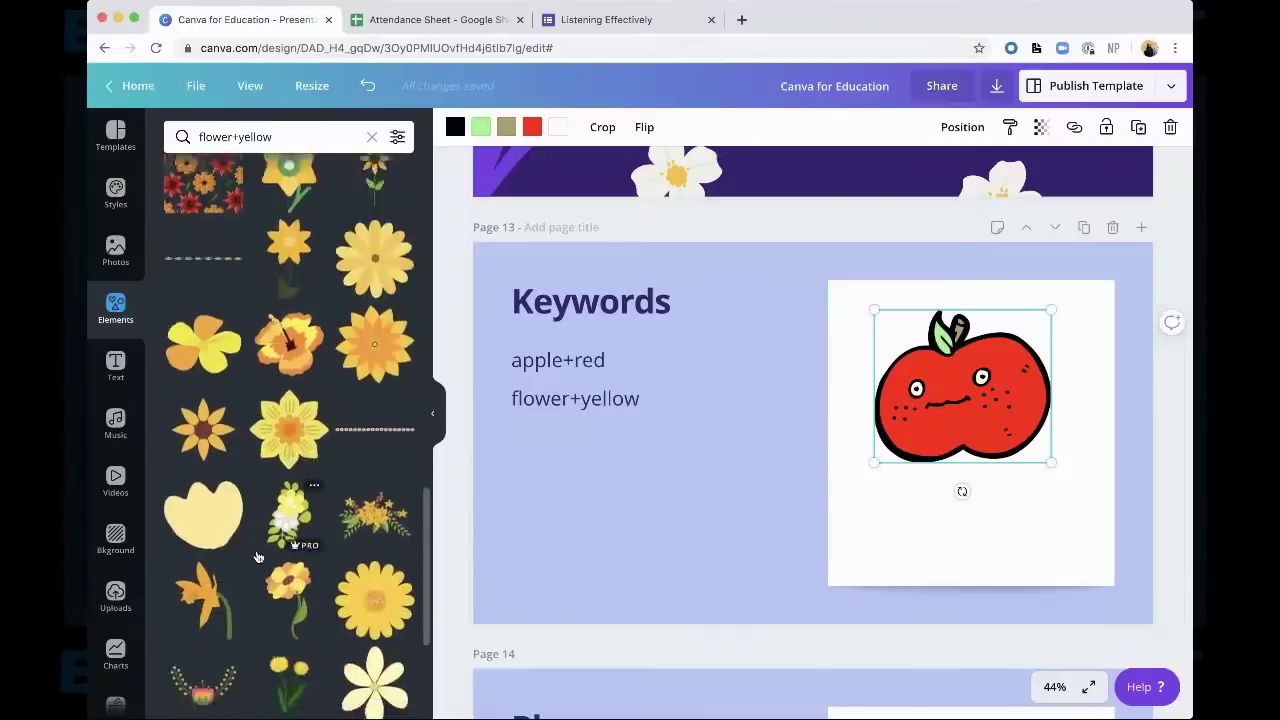
pyautogui.click(270, 503)
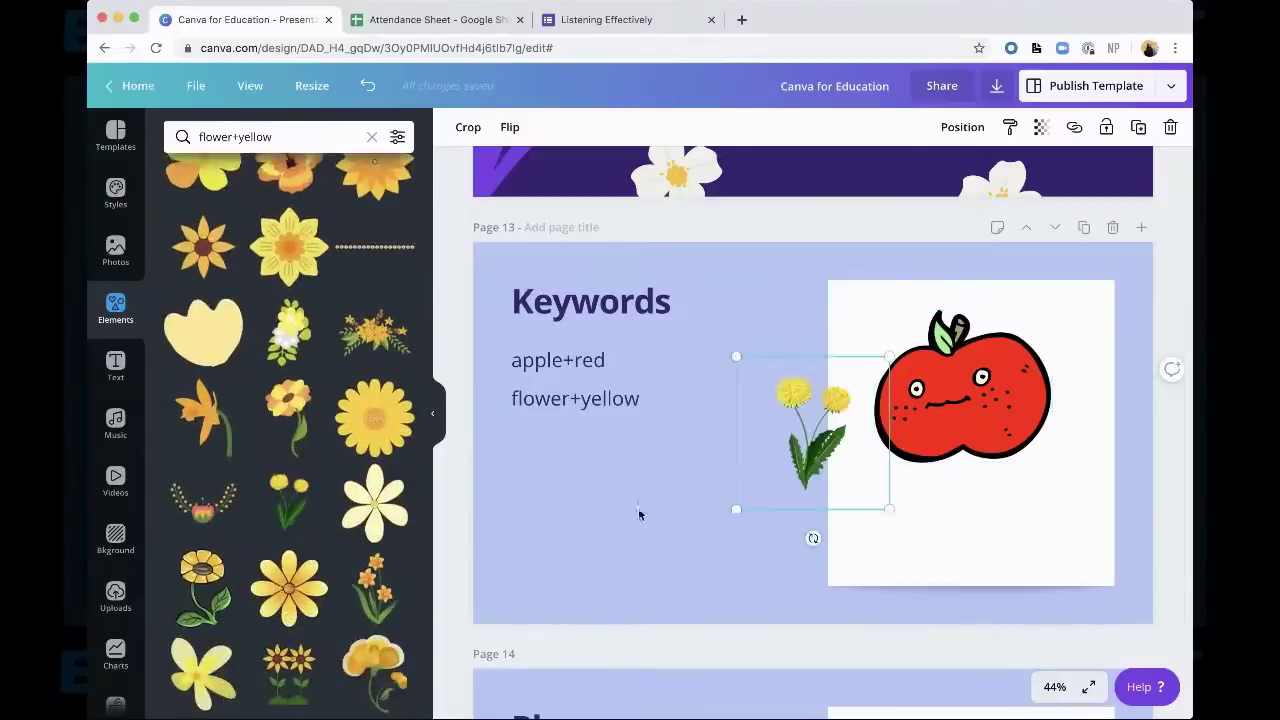
pyautogui.moveTo(885, 509); pyautogui.dragTo(994, 557)
# Add the orange daffodil with a curved stem to the white card beside the dandelions and tilt it about 4°
pyautogui.scroll(-2, 195, 610)
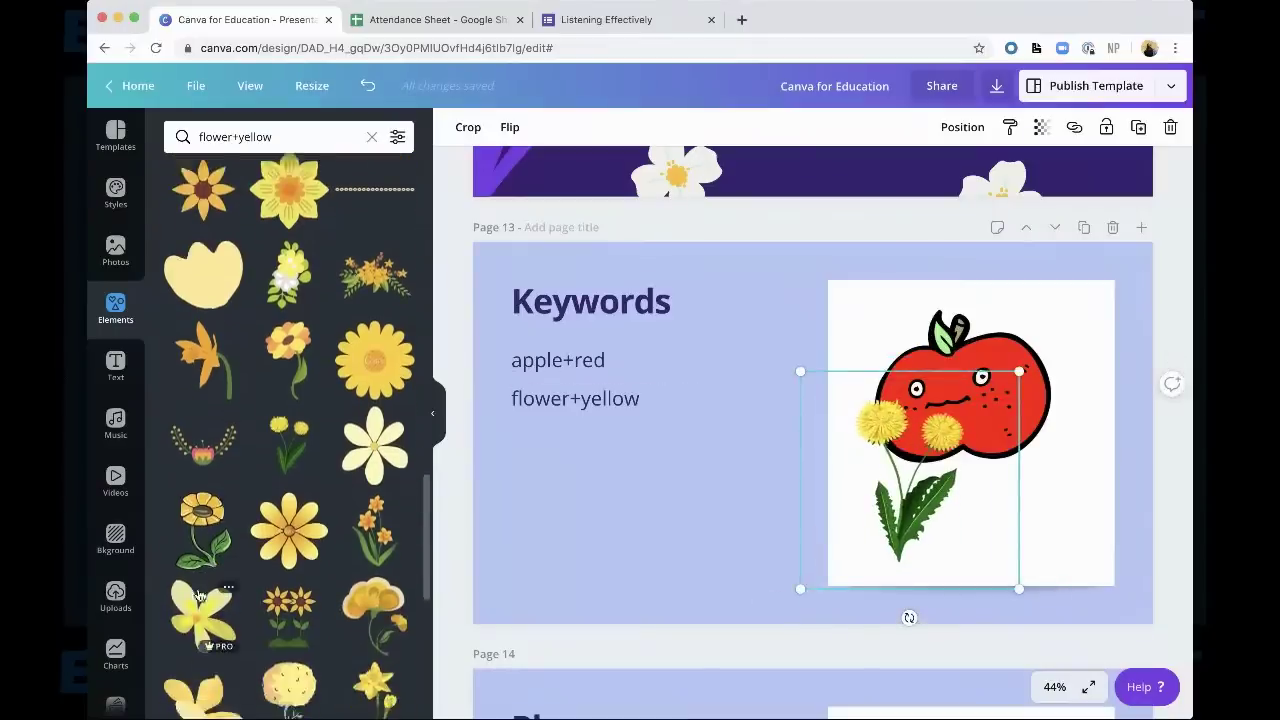
pyautogui.moveTo(205, 340); pyautogui.dragTo(1085, 490)
pyautogui.moveTo(1035, 586); pyautogui.dragTo(1071, 600)
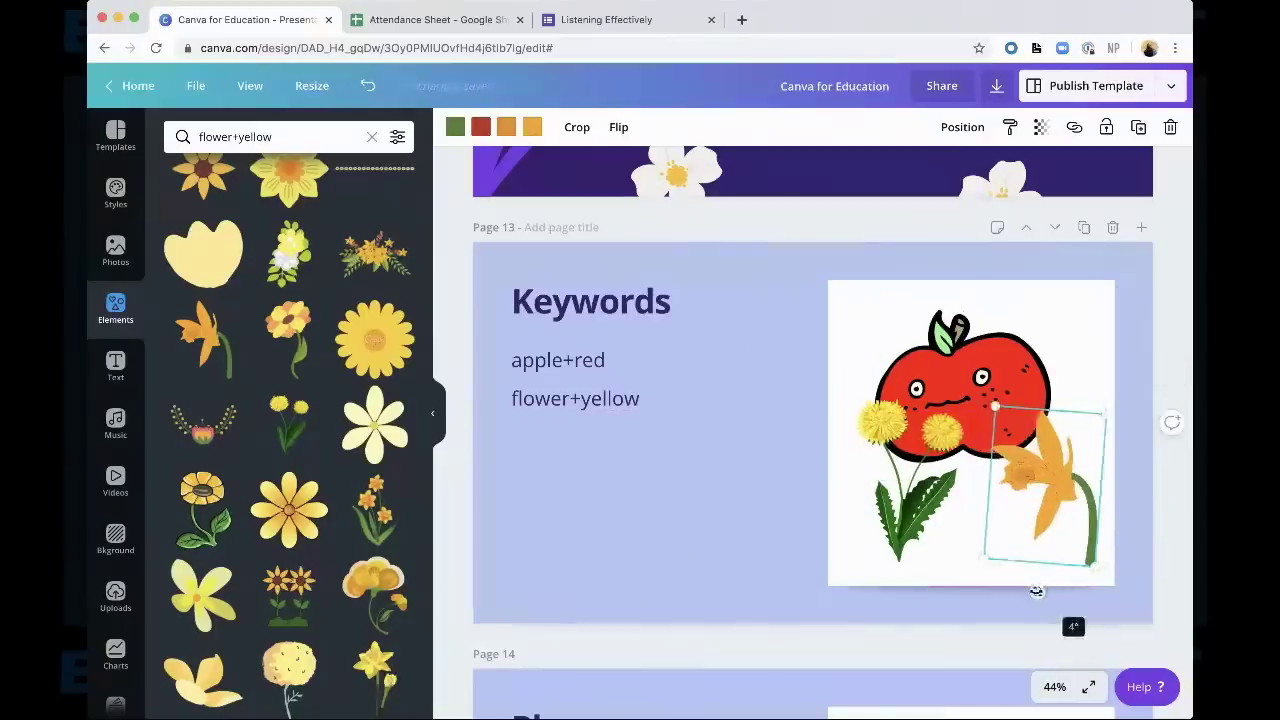
pyautogui.moveTo(1043, 523); pyautogui.dragTo(1044, 543)
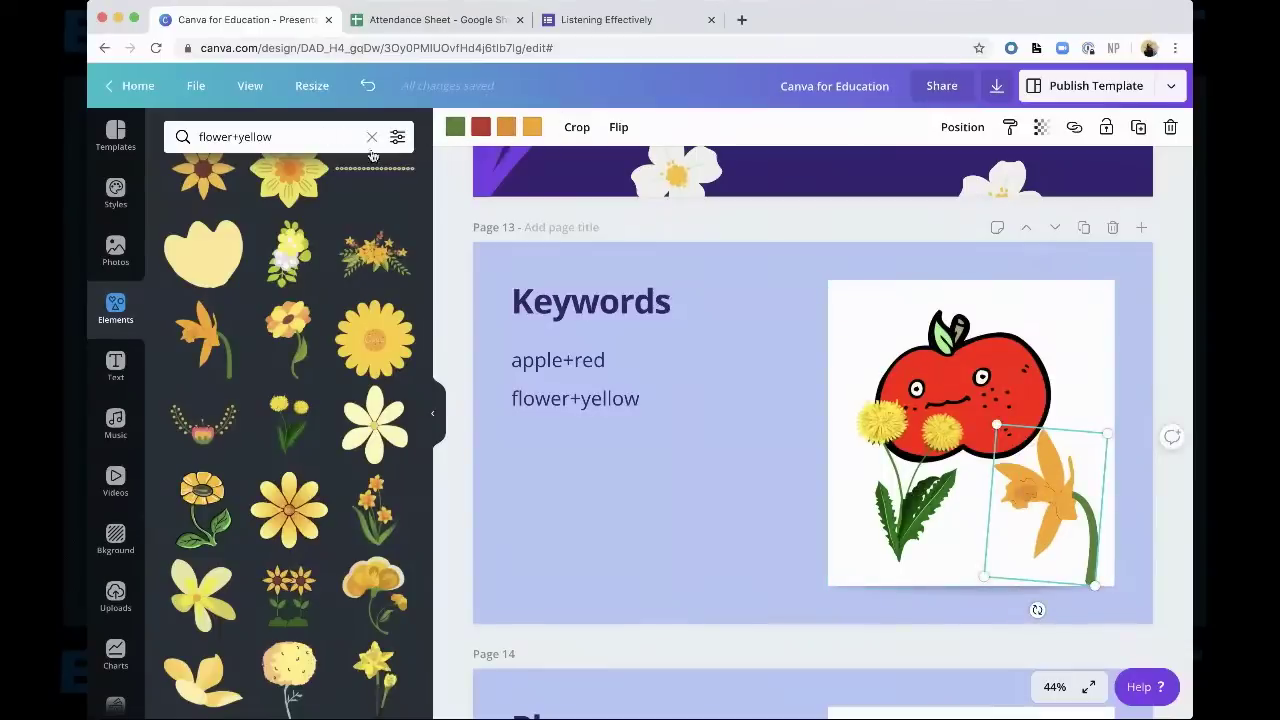
# Adjust the positions of the dandelions and the daffodil so they stand apart beneath the apple on the white card
pyautogui.click(971, 514)
pyautogui.moveTo(892, 508); pyautogui.dragTo(880, 523)
pyautogui.click(1012, 513)
pyautogui.moveTo(1061, 491); pyautogui.dragTo(1064, 483)
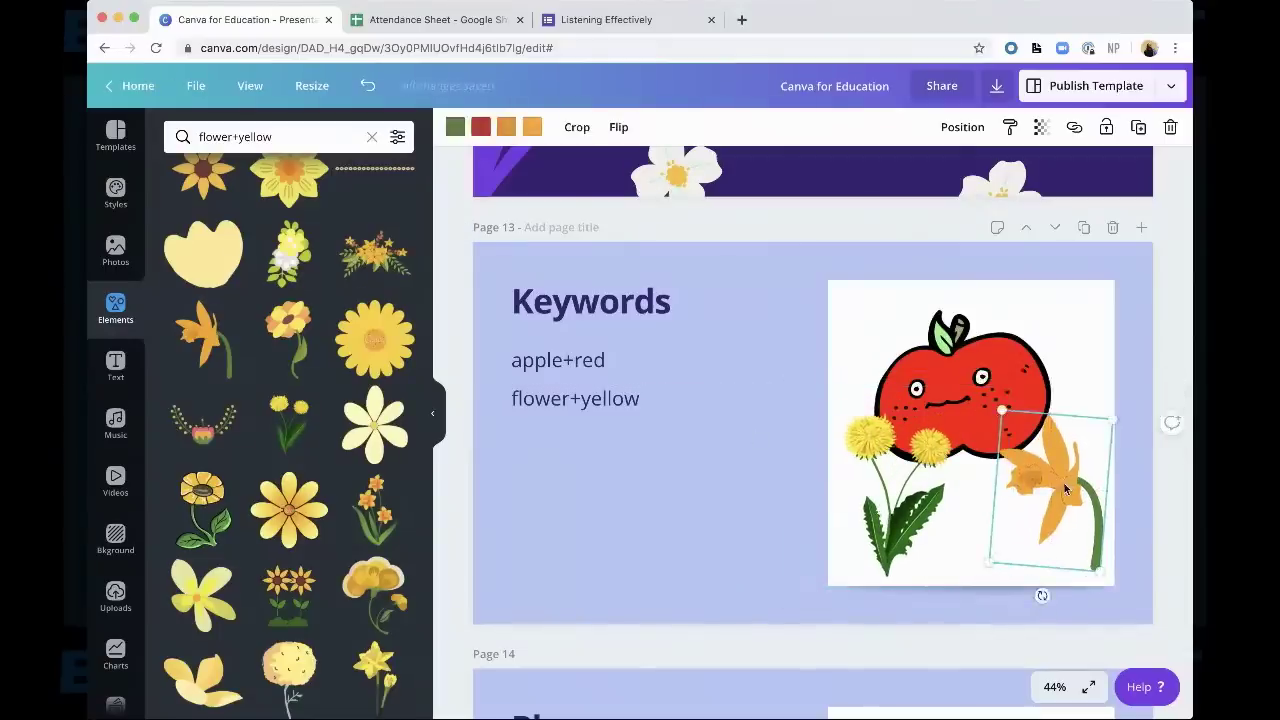
# Go to the "Phrases" page and search the element library for the quoted phrase "red apple"
pyautogui.scroll(-3, 1048, 593)
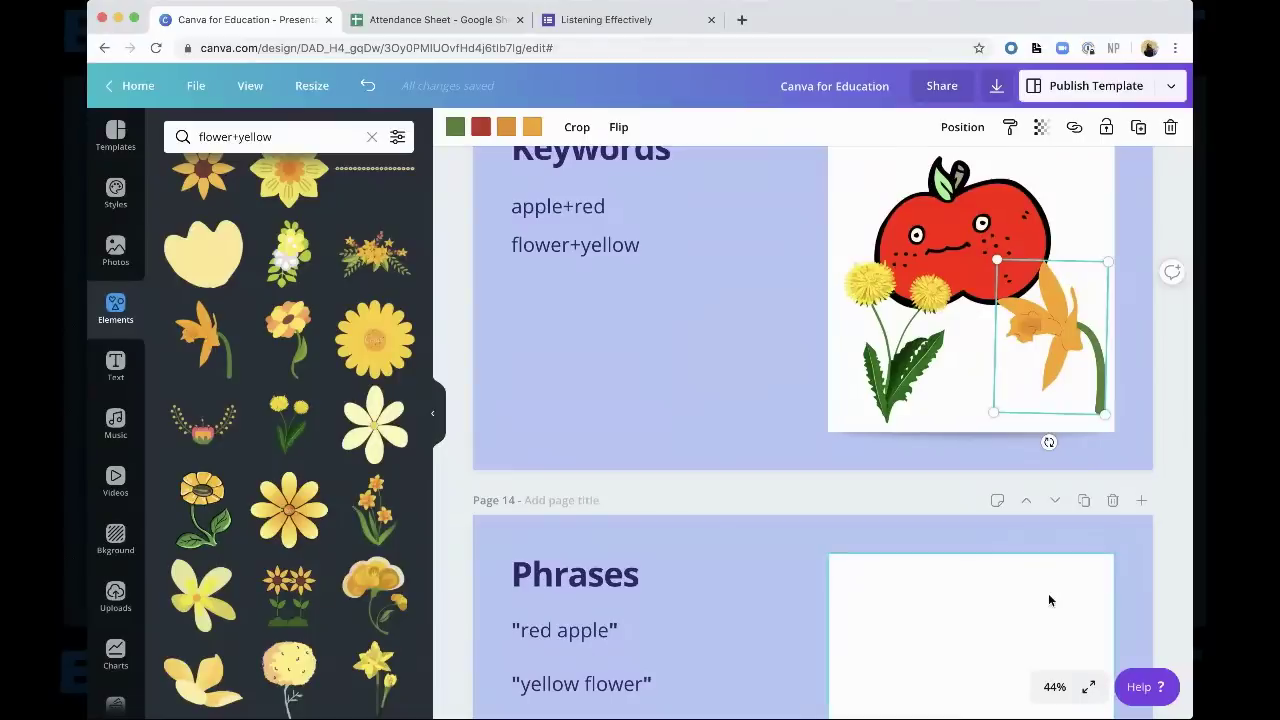
pyautogui.scroll(-1, 780, 400)
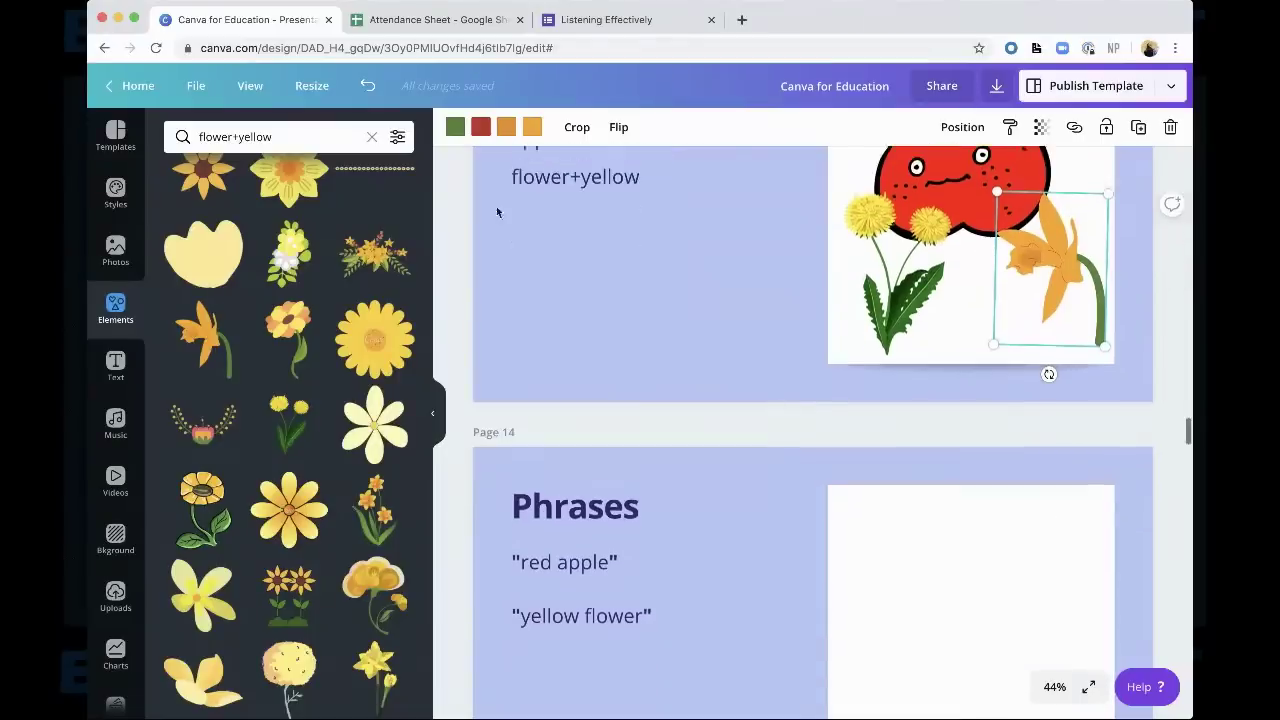
pyautogui.click(333, 138)
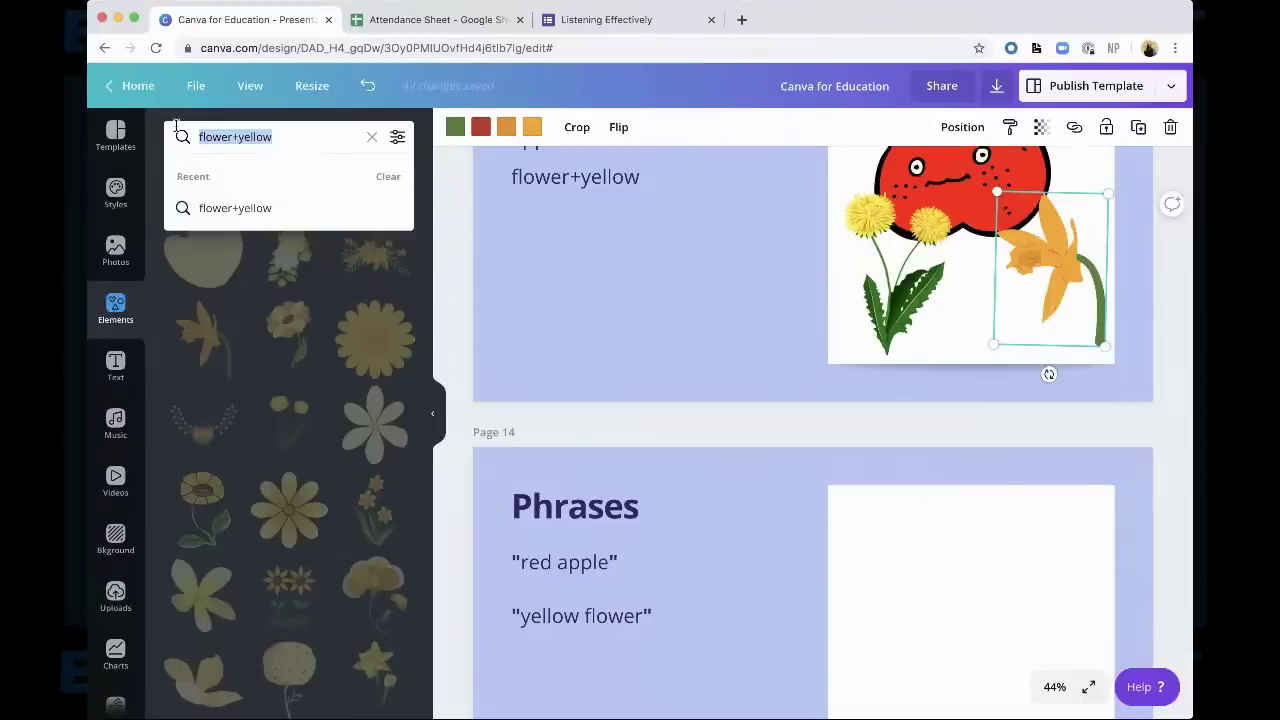
pyautogui.write('"')
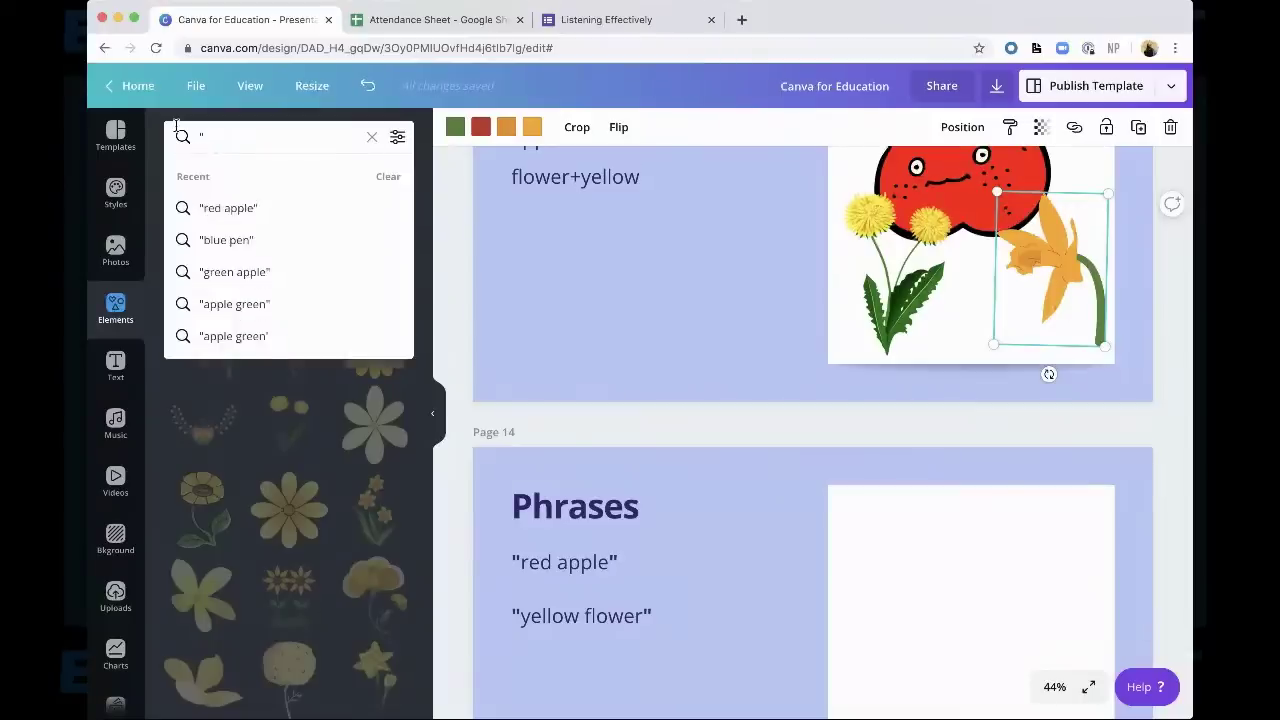
pyautogui.write('red apple"')
pyautogui.press('Return')
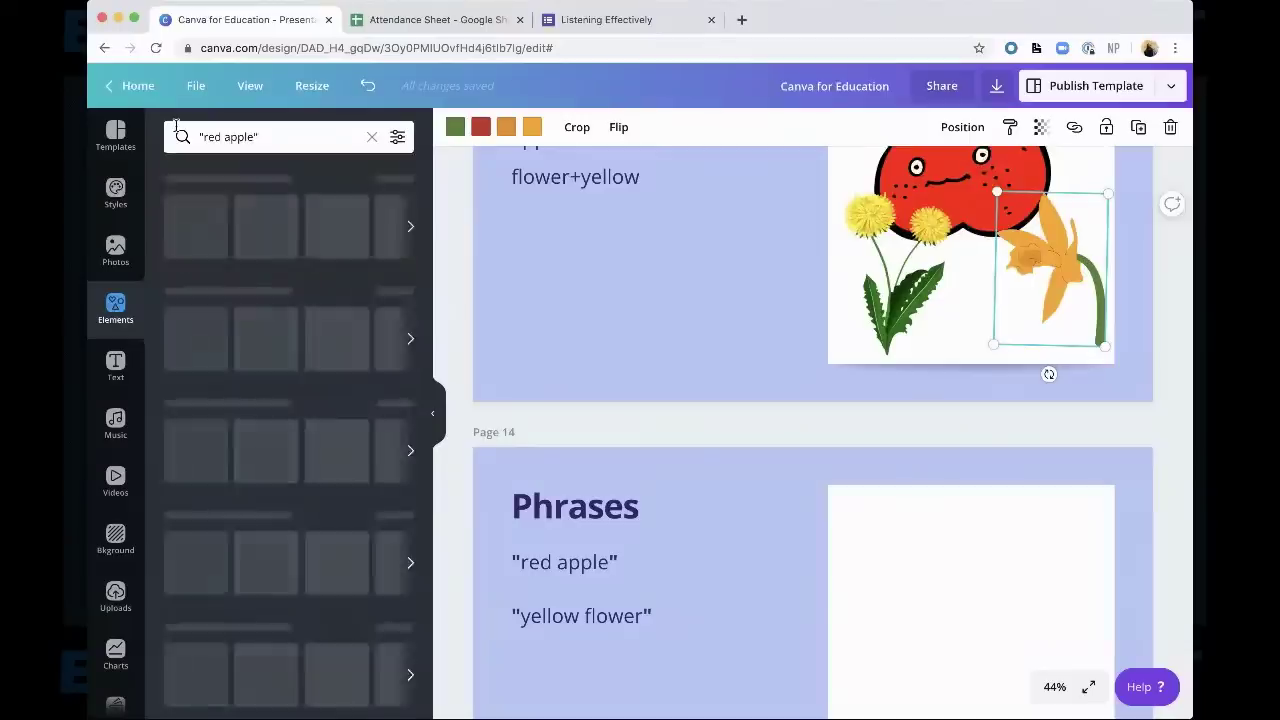
# Add the smiling red apple with the green leaf from the results and transfer it onto the "Phrases" page's white card
pyautogui.scroll(-5, 215, 320)
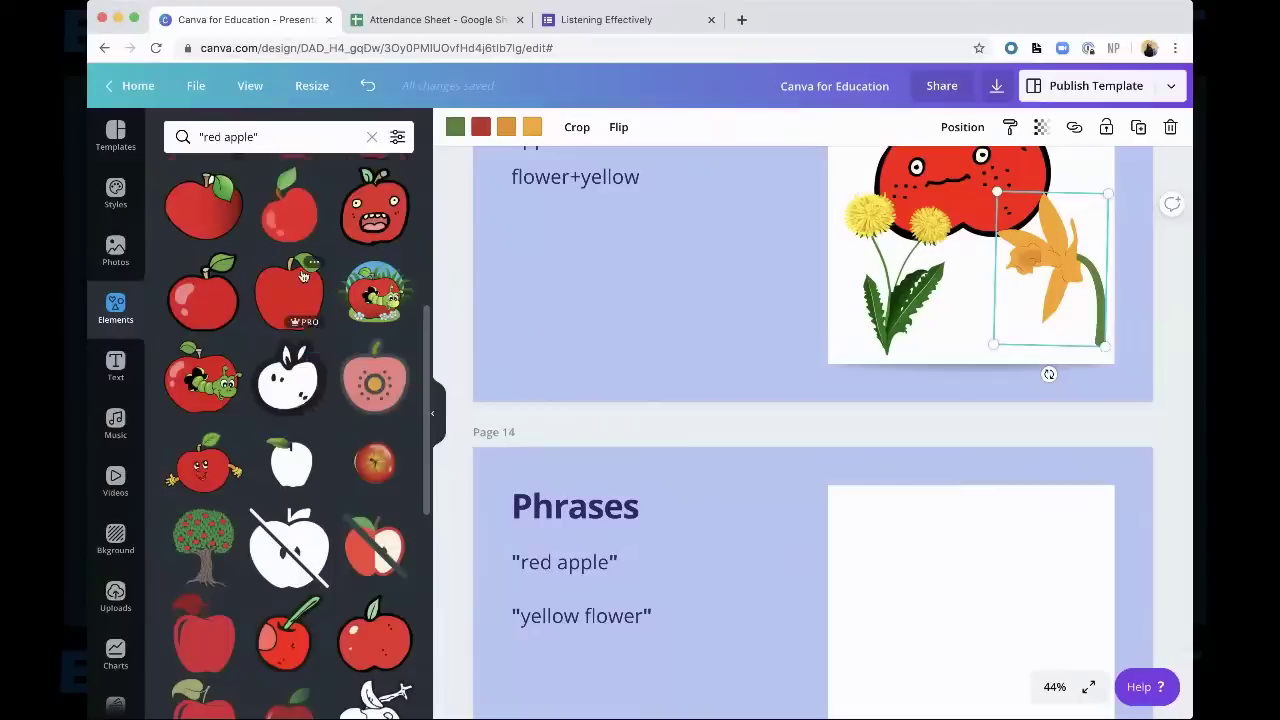
pyautogui.scroll(-3, 311, 357)
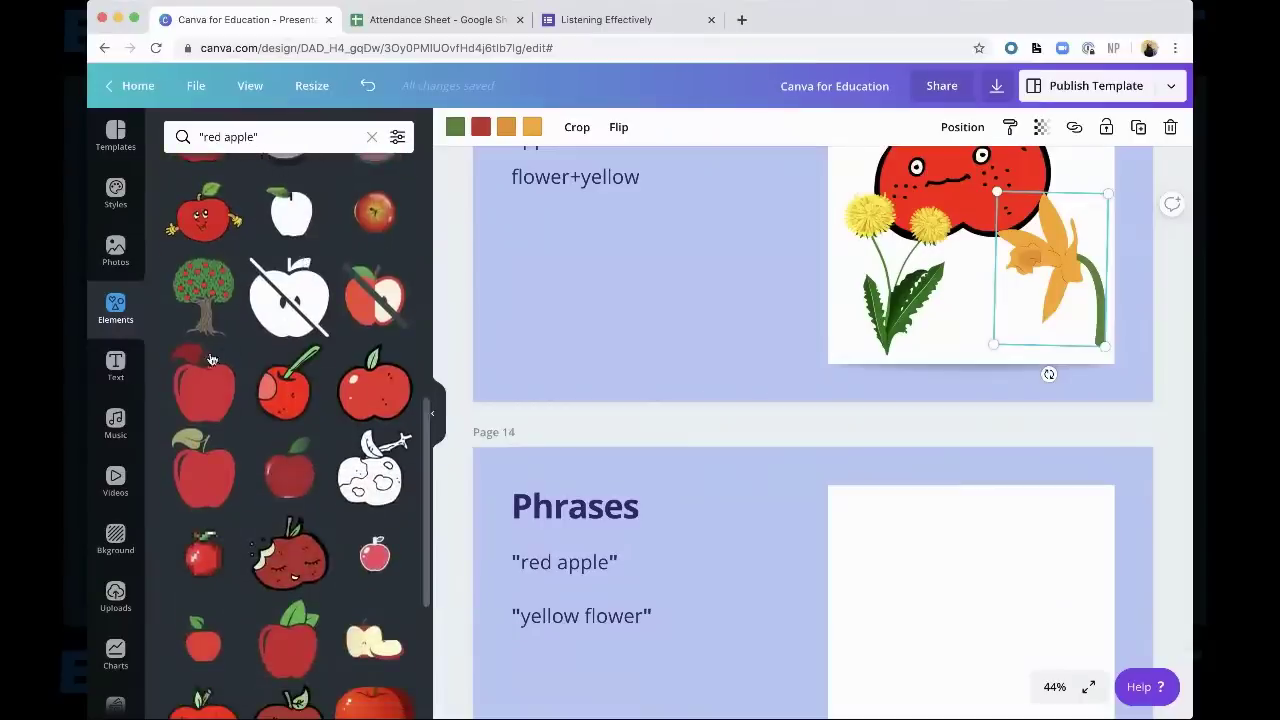
pyautogui.scroll(-4, 211, 366)
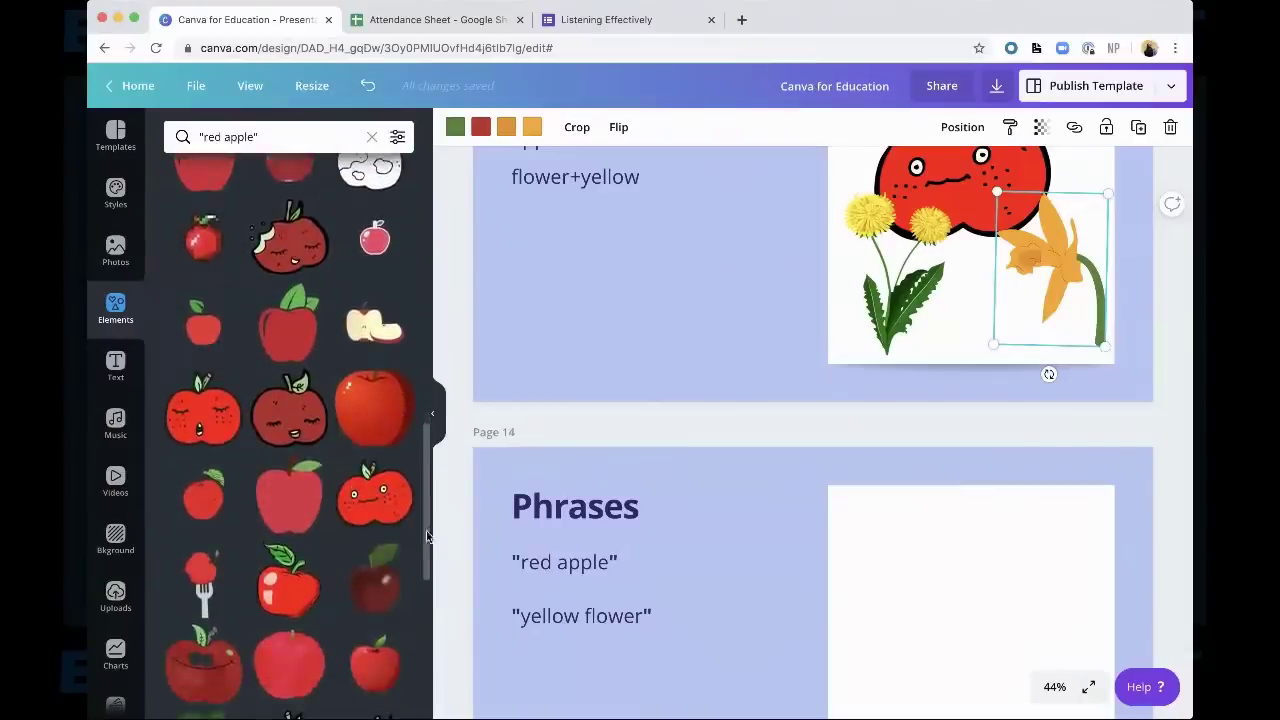
pyautogui.scroll(-1, 528, 540)
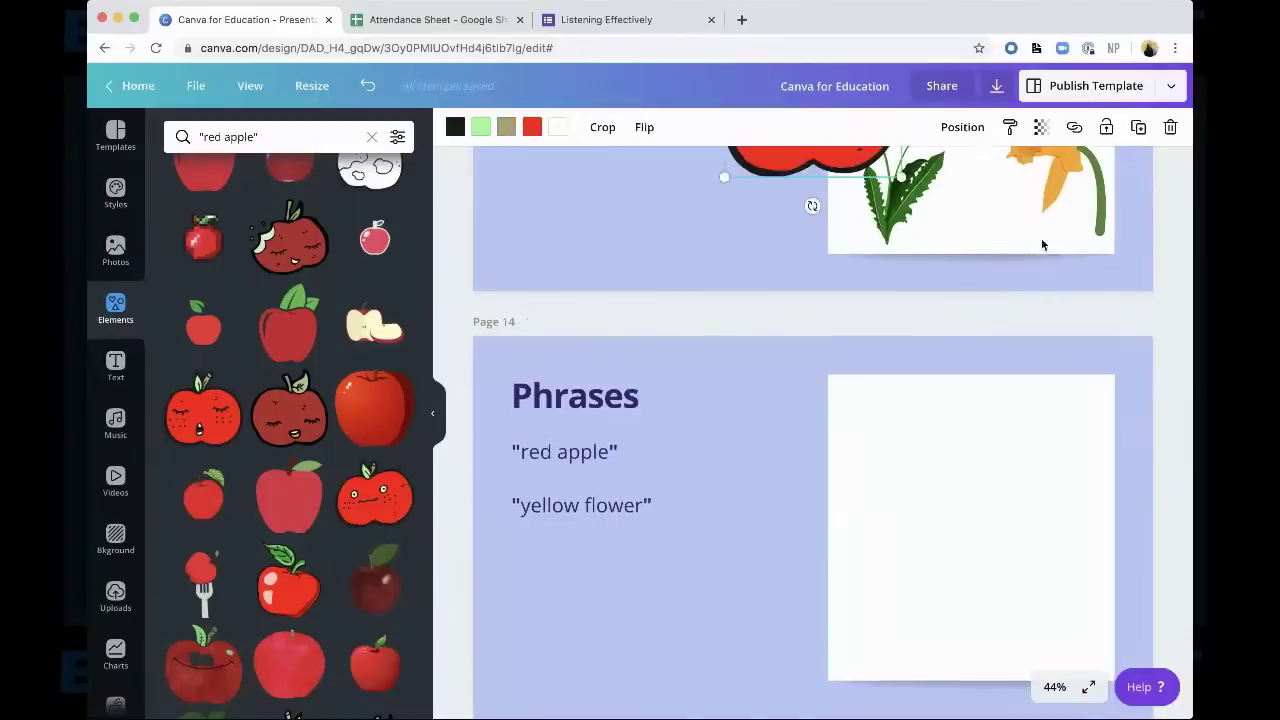
pyautogui.hotkey('ctrl', 'x')
pyautogui.click(940, 346)
pyautogui.hotkey('ctrl', 'v')
pyautogui.moveTo(788, 523); pyautogui.dragTo(946, 458)
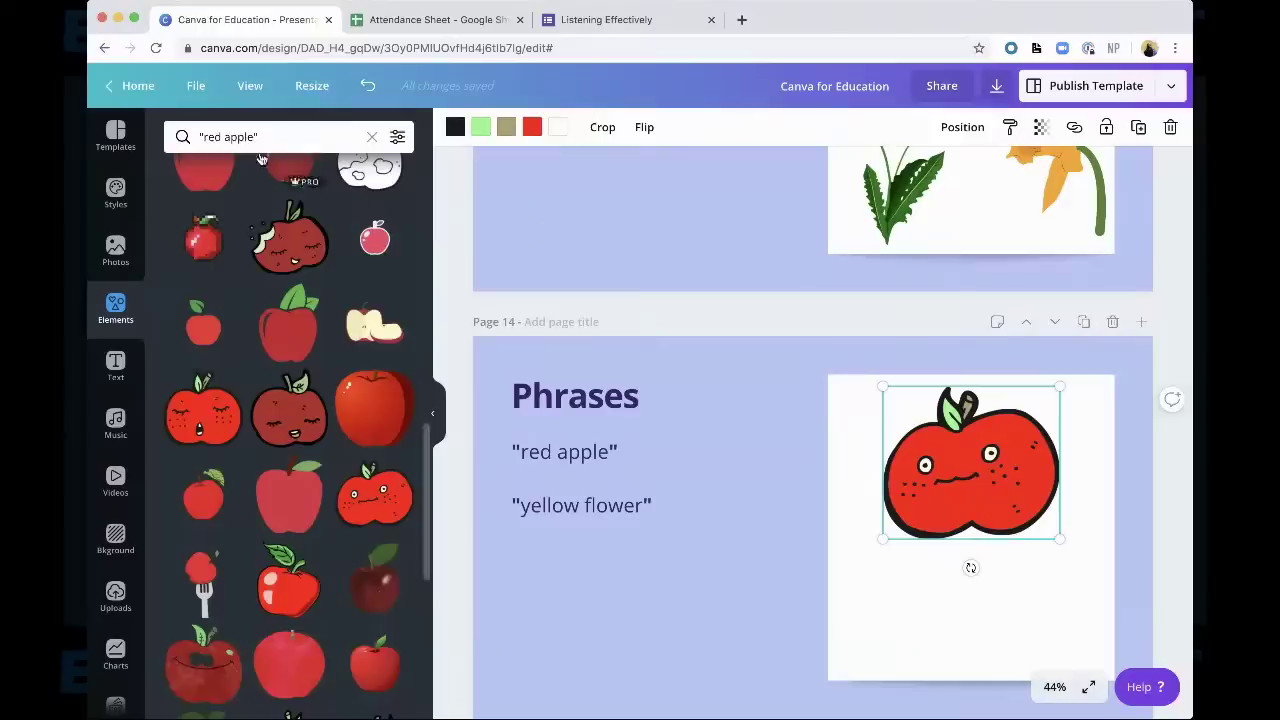
# Search the element library for the quoted phrase "yellow flower"
pyautogui.click(201, 138)
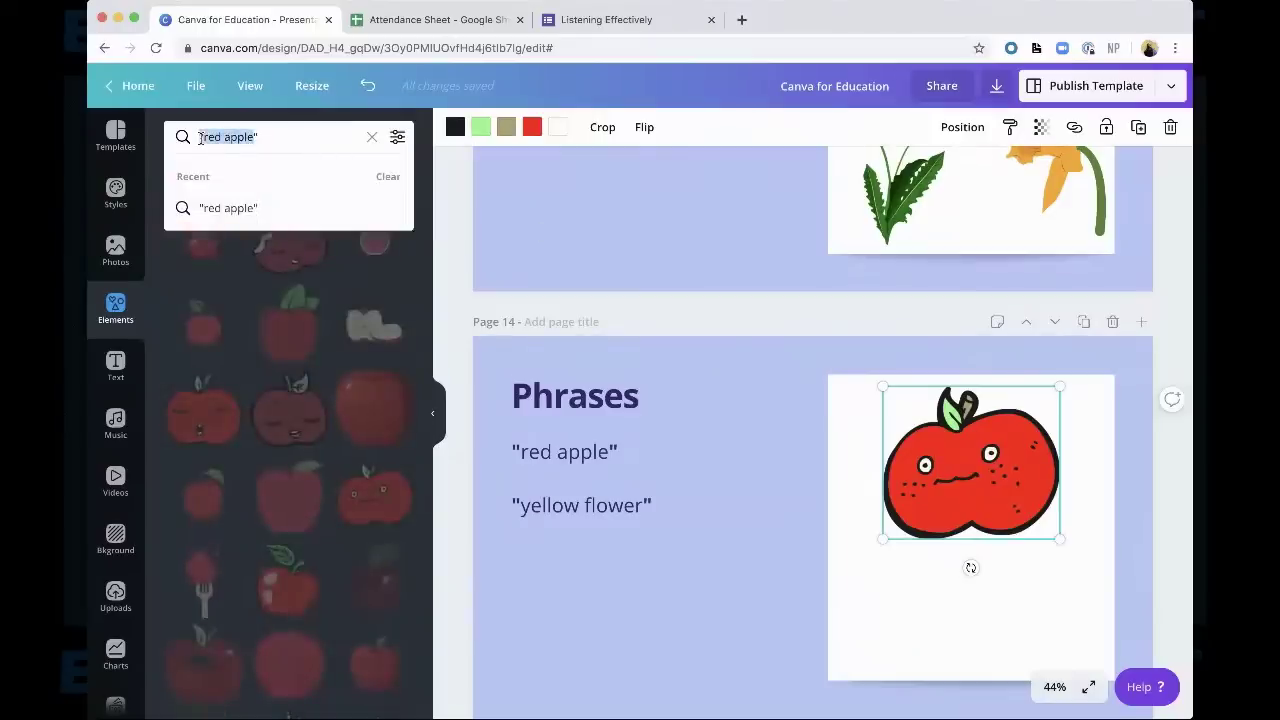
pyautogui.write('"yellow flower"')
pyautogui.press('Return')
# Add the photo of three yellow flowers with the large sunflower, rotate it -90°, shrink it and place it beneath the apple
pyautogui.scroll(-2, 175, 344)
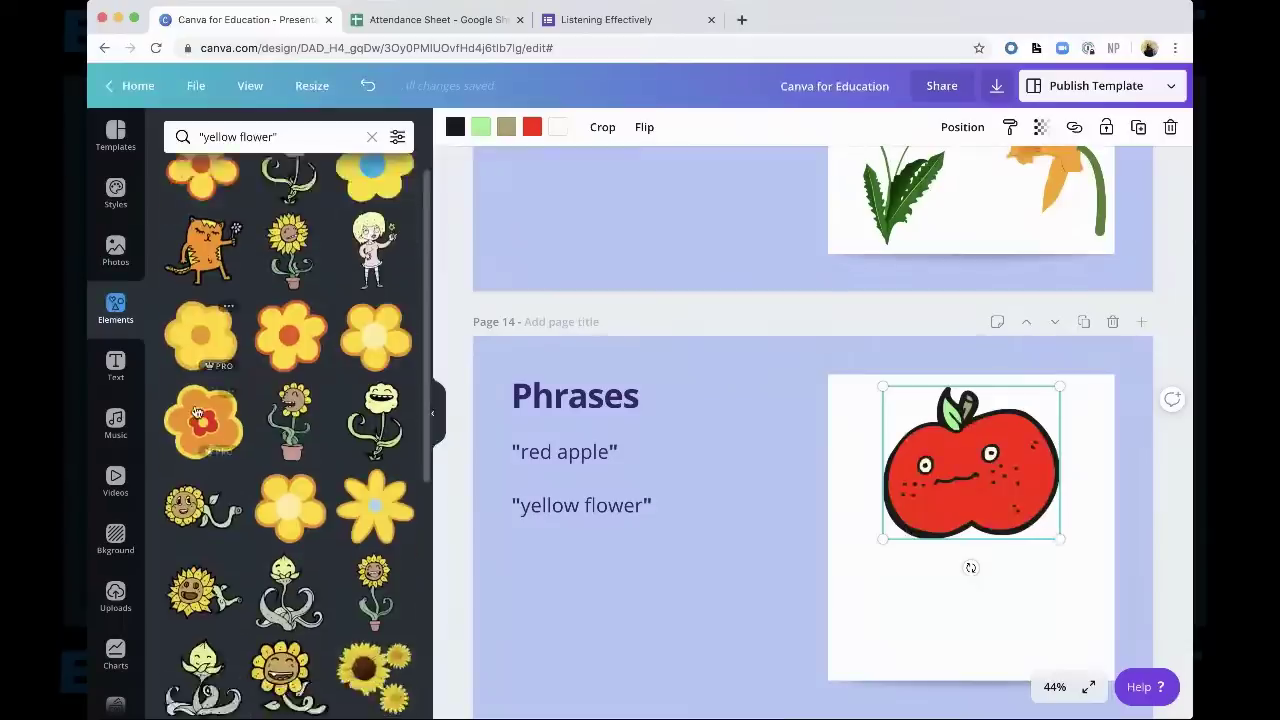
pyautogui.scroll(-1, 197, 413)
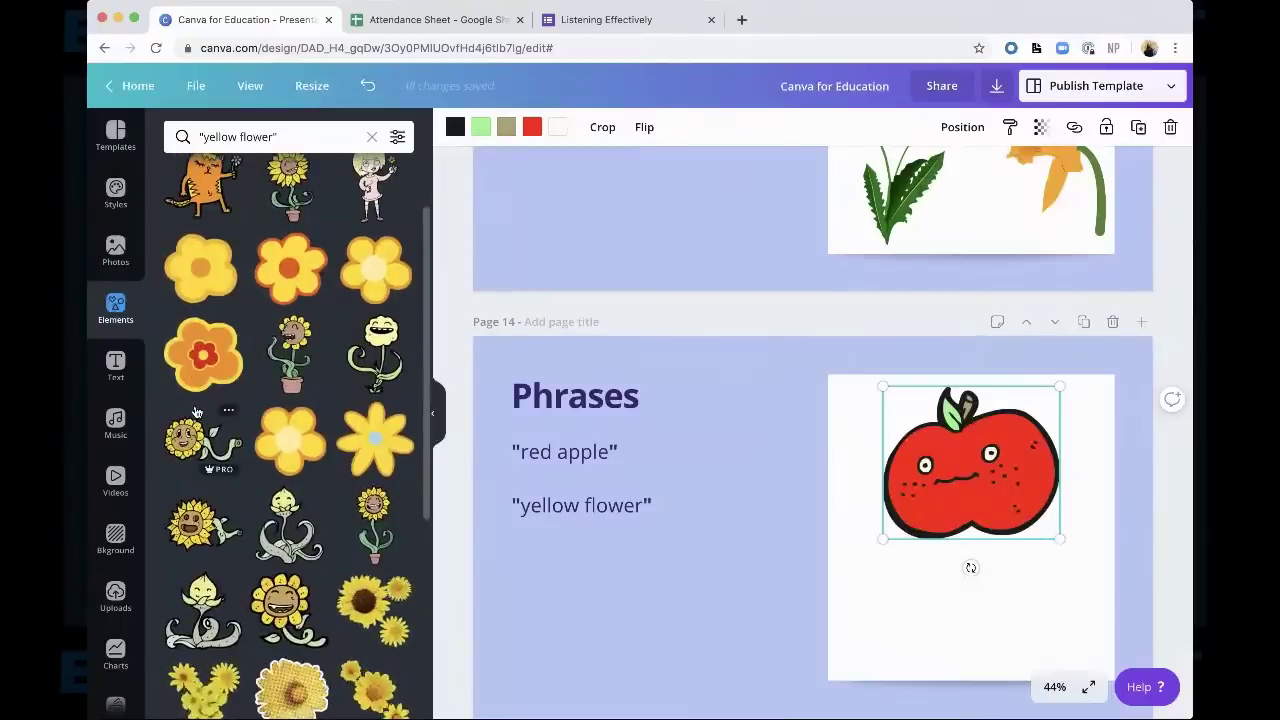
pyautogui.scroll(-2, 227, 413)
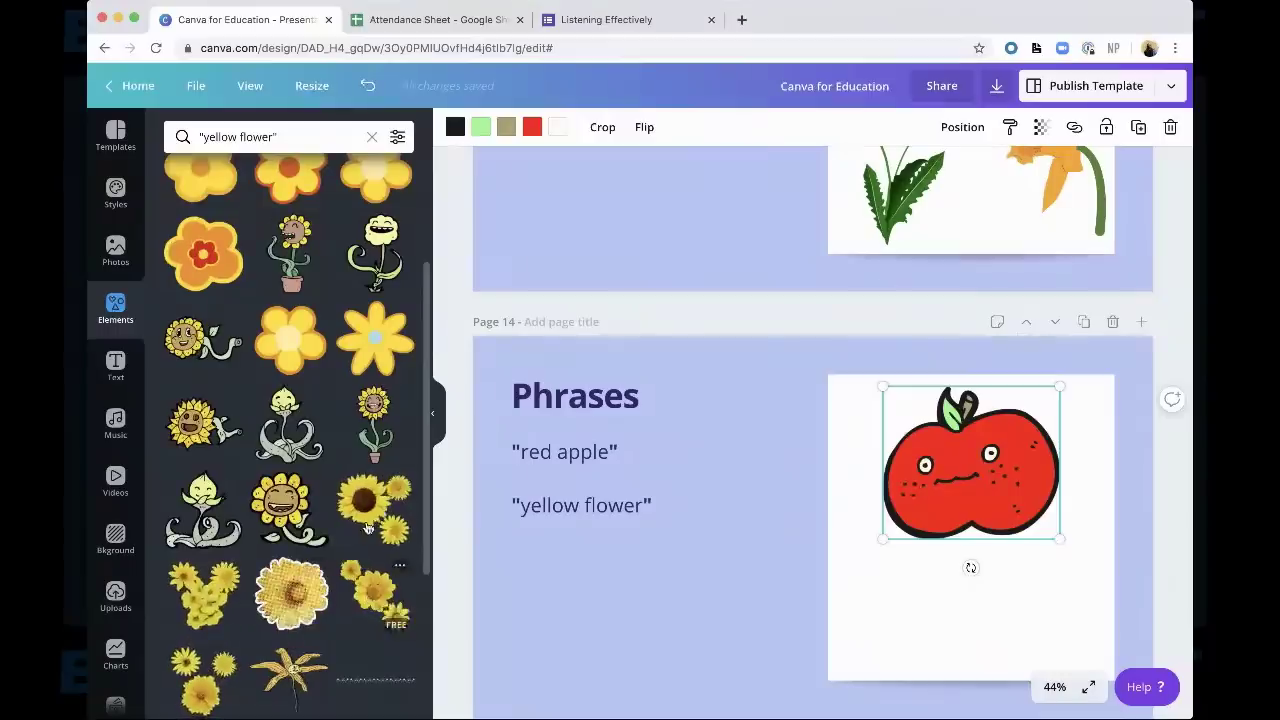
pyautogui.click(366, 521)
pyautogui.moveTo(663, 371); pyautogui.dragTo(743, 458)
pyautogui.moveTo(843, 566); pyautogui.dragTo(891, 566)
pyautogui.moveTo(903, 709); pyautogui.dragTo(1060, 557)
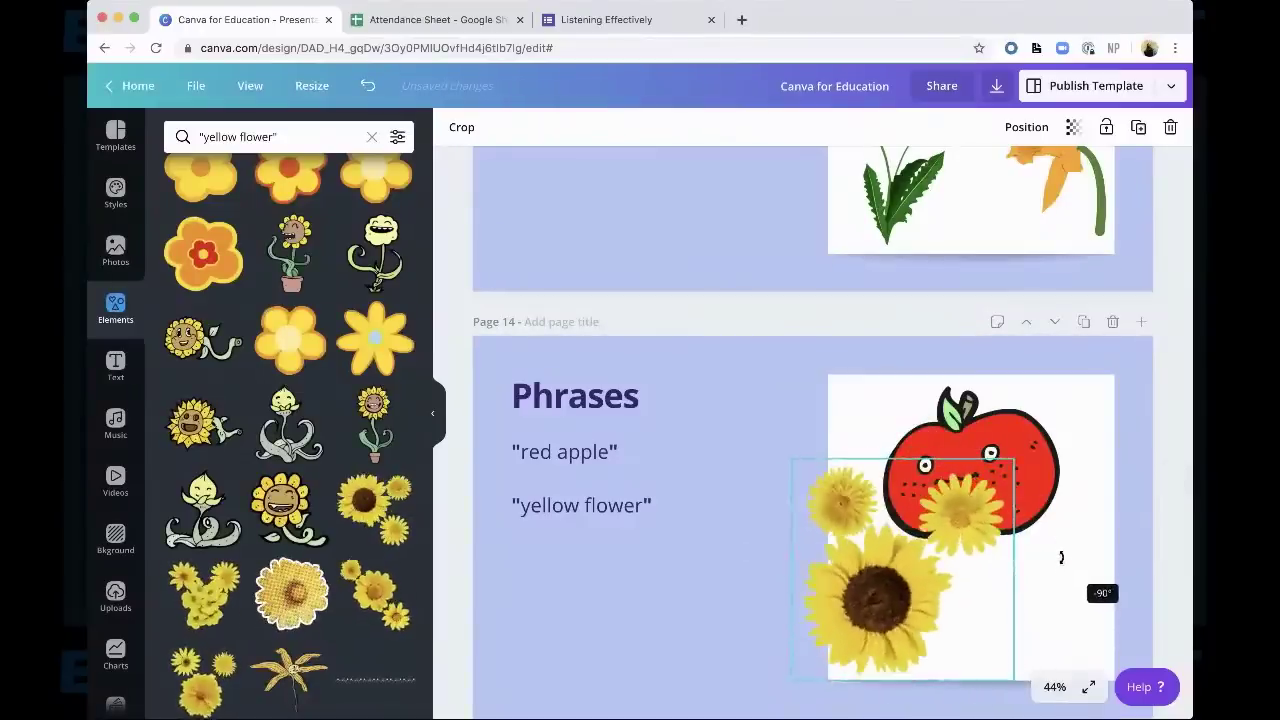
pyautogui.moveTo(926, 565); pyautogui.dragTo(955, 565)
pyautogui.moveTo(826, 457); pyautogui.dragTo(862, 498)
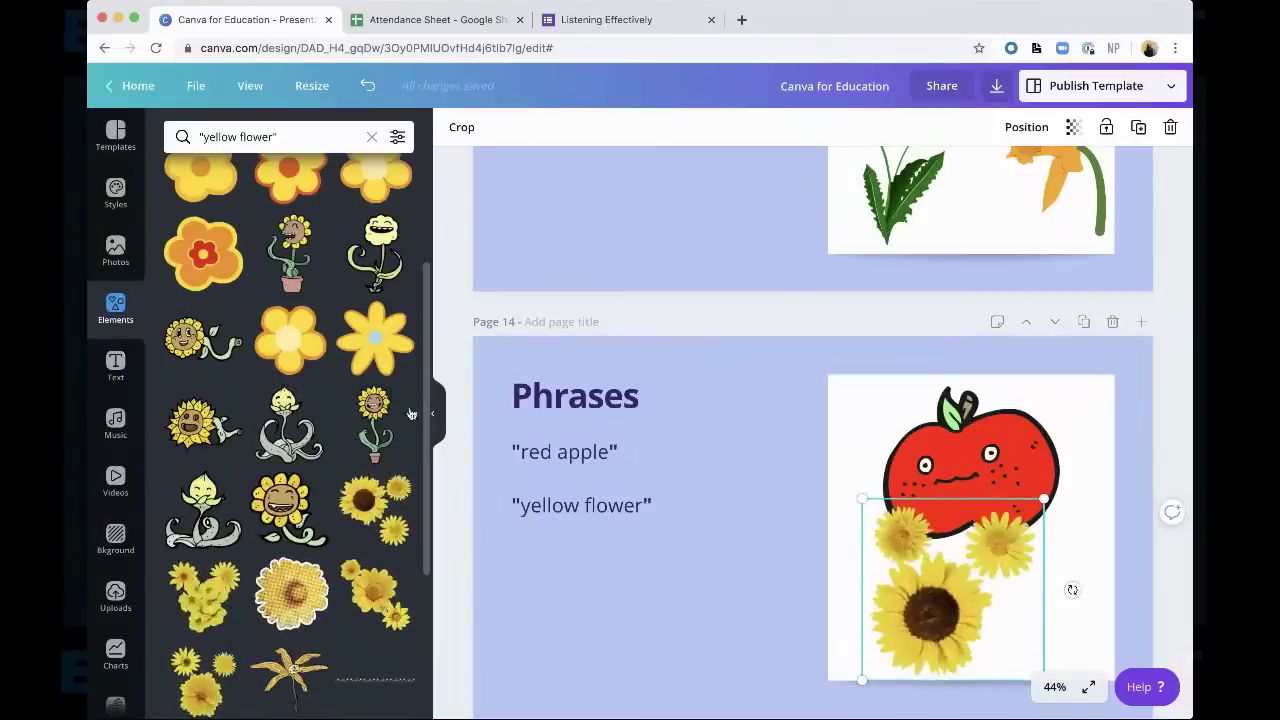
# Add the yellow flower with the pale blue centre, shrink it and place it beside the sunflower in the white card's lower corner
pyautogui.click(375, 337)
pyautogui.moveTo(789, 531); pyautogui.dragTo(831, 526)
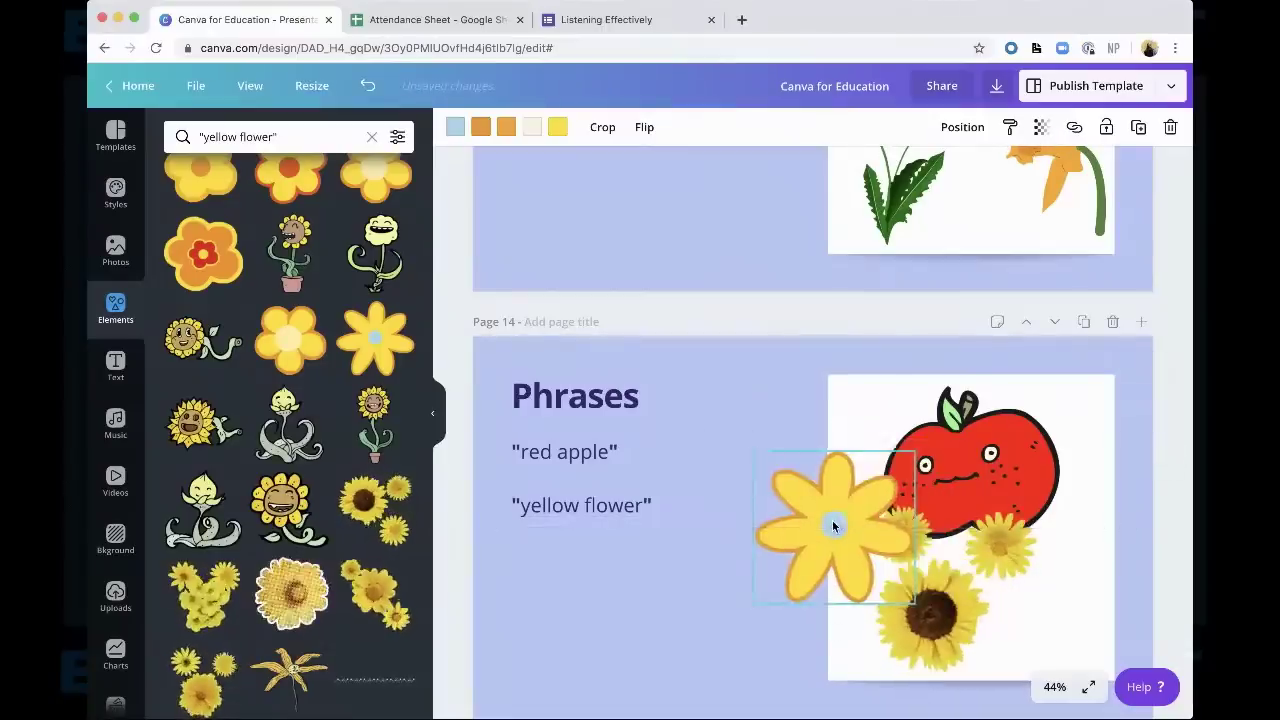
pyautogui.moveTo(753, 451); pyautogui.dragTo(797, 493)
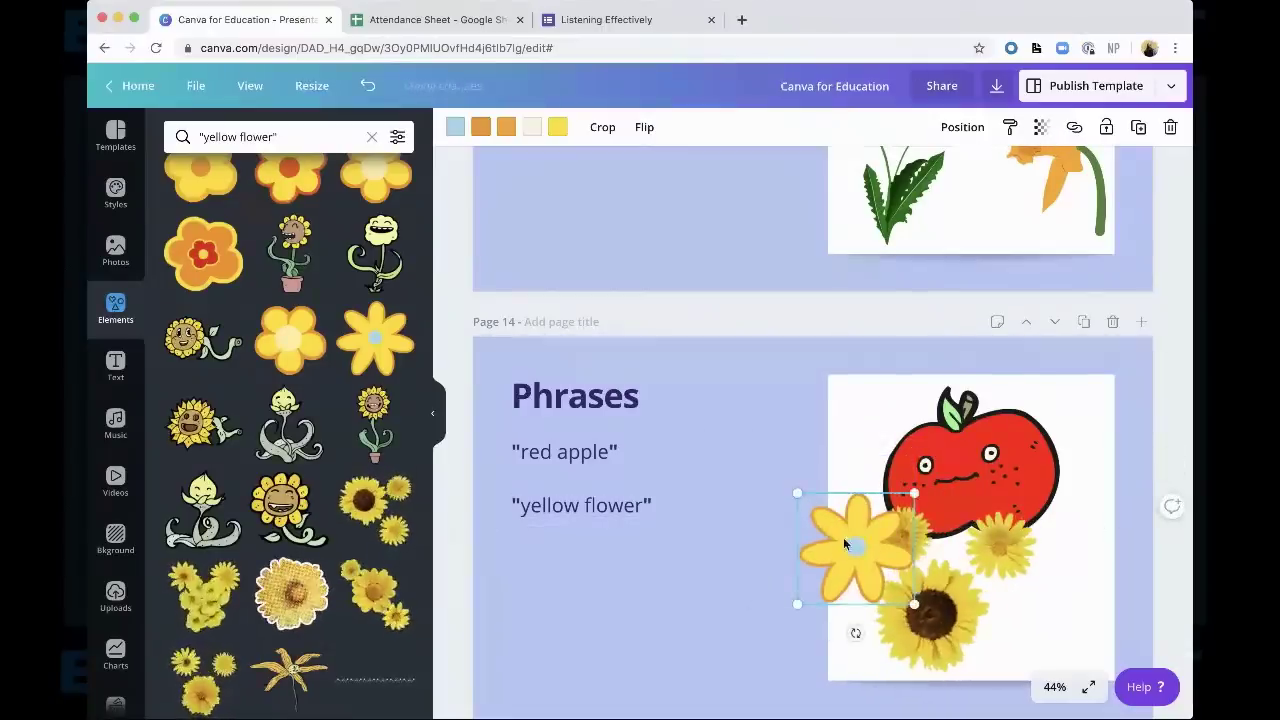
pyautogui.moveTo(860, 548); pyautogui.dragTo(1043, 609)
pyautogui.scroll(-2, 1043, 609)
pyautogui.moveTo(1032, 556); pyautogui.dragTo(1045, 557)
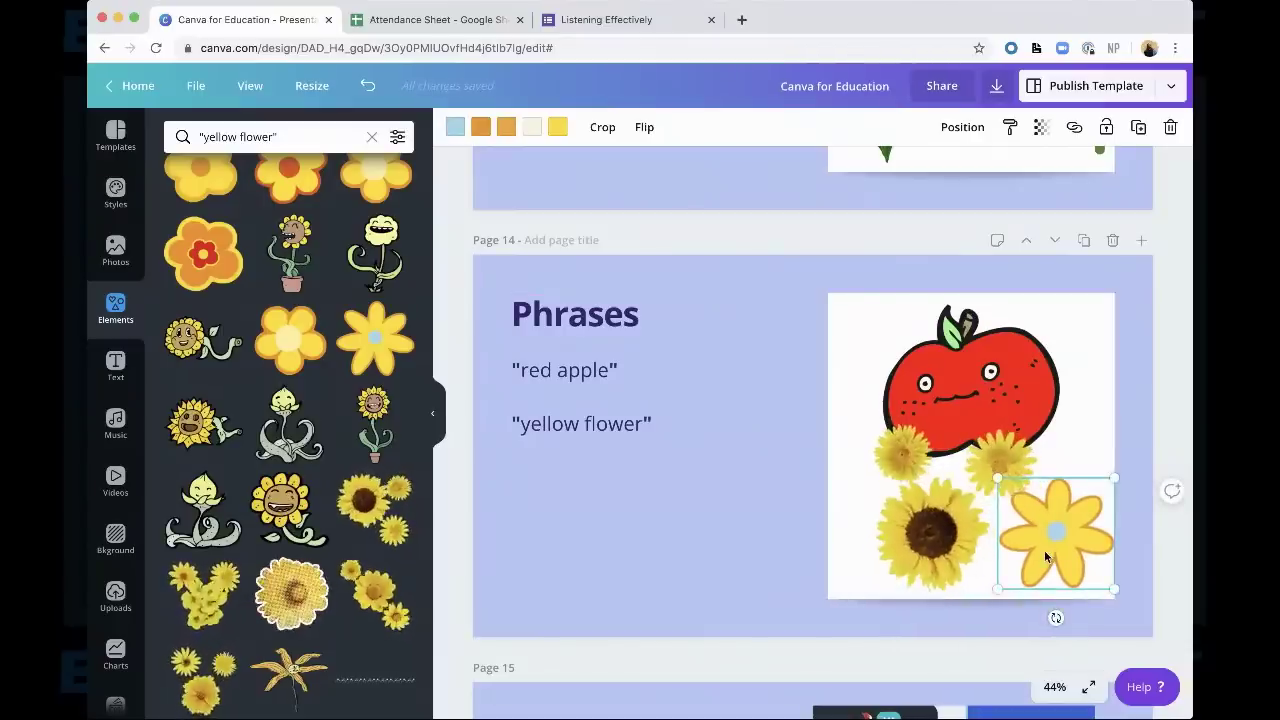
# Go to the "Find similar elements" page and list more elements by Canva PH from the pink gown's details
pyautogui.scroll(-1, 1046, 557)
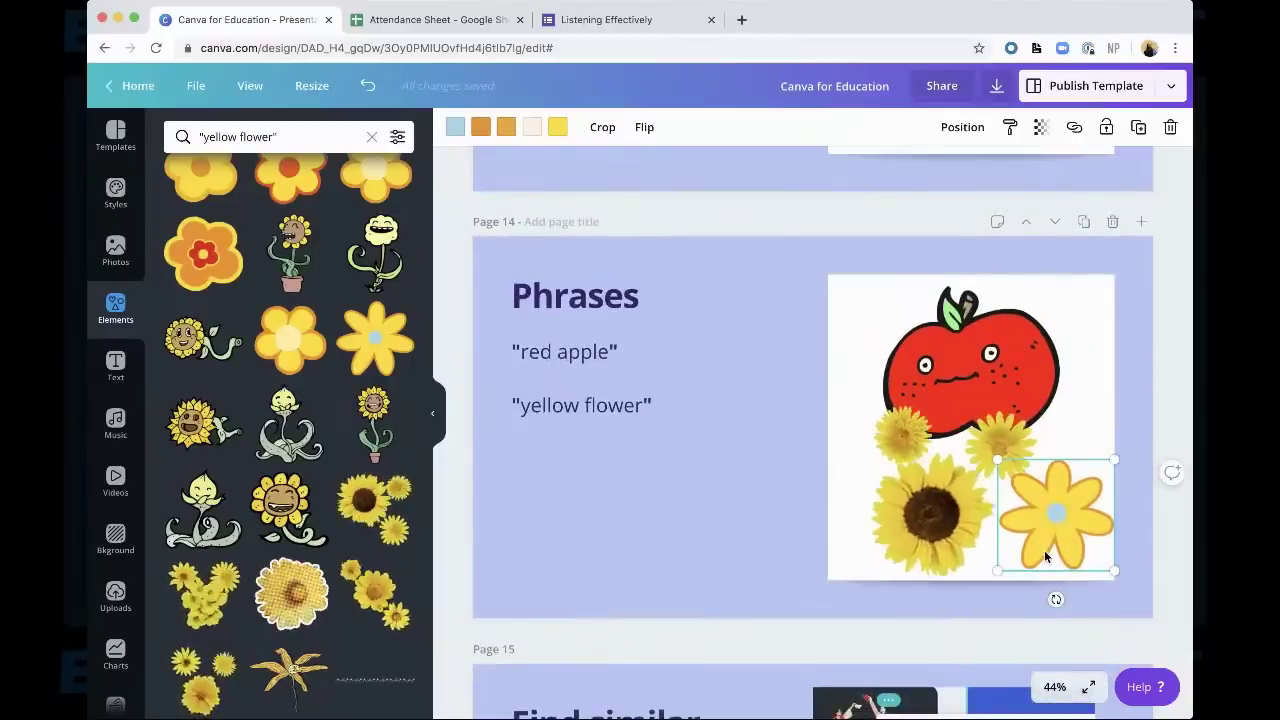
pyautogui.scroll(-2, 1046, 557)
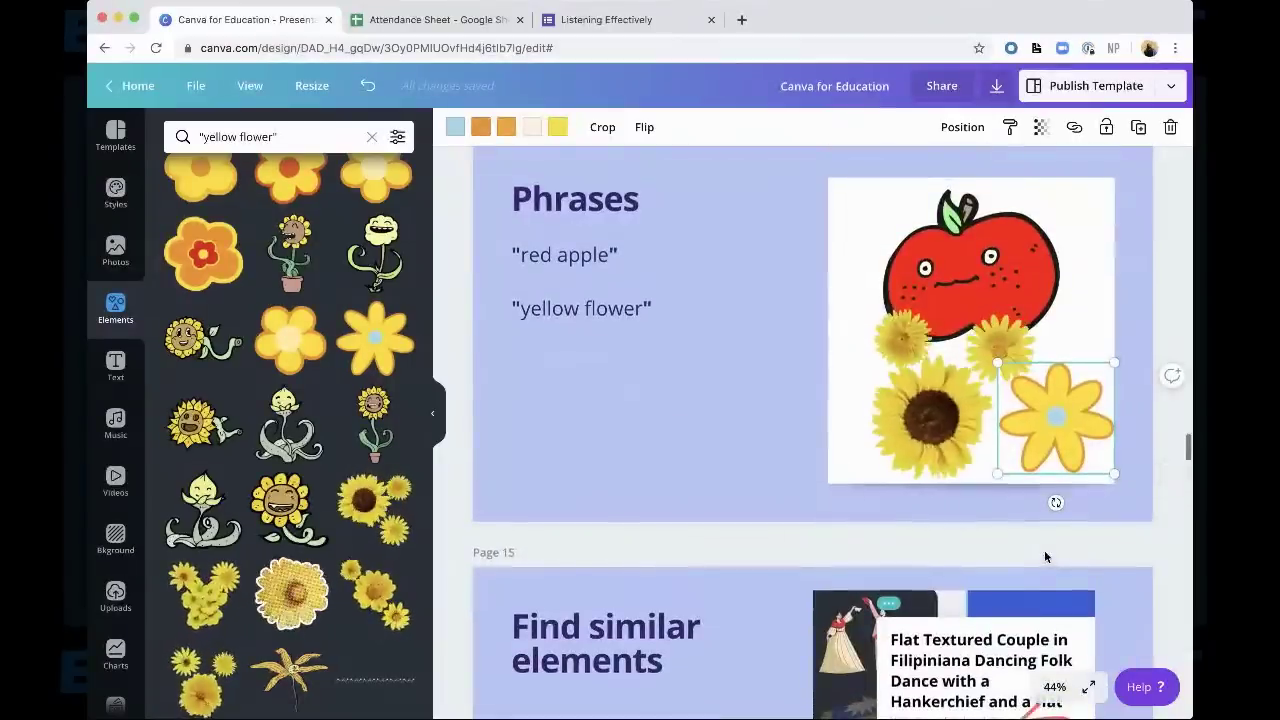
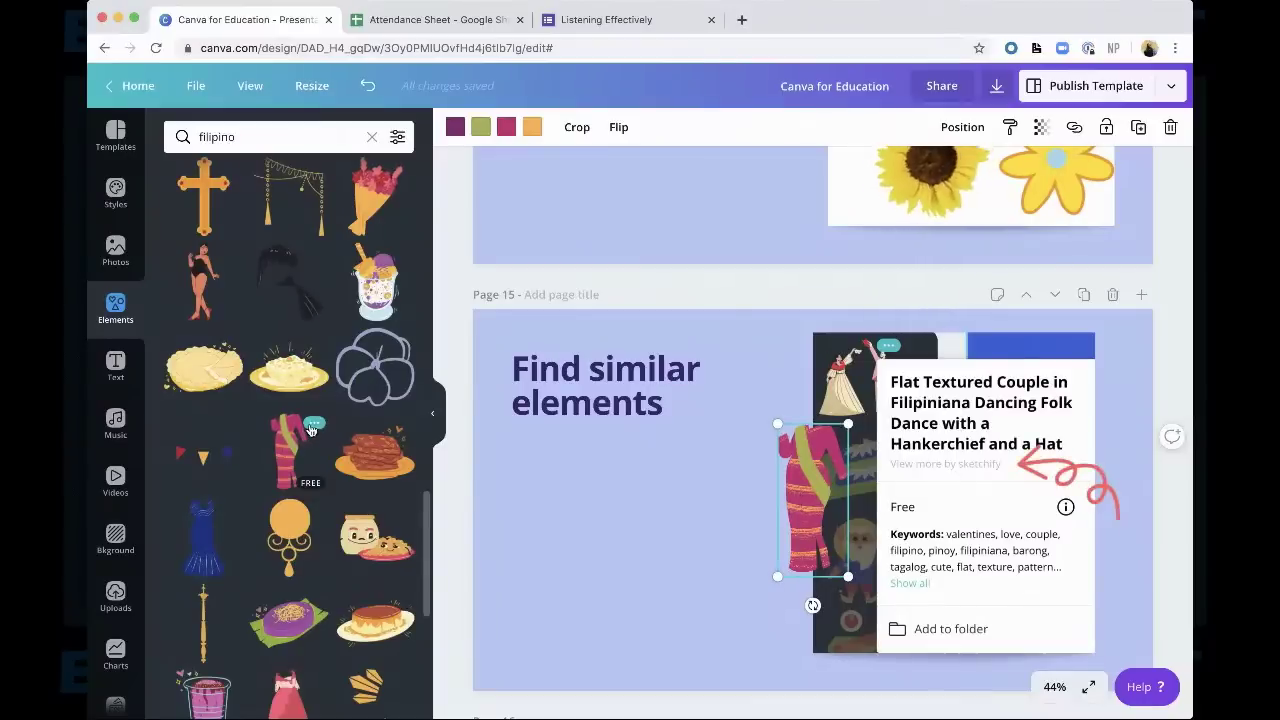
pyautogui.click(313, 425)
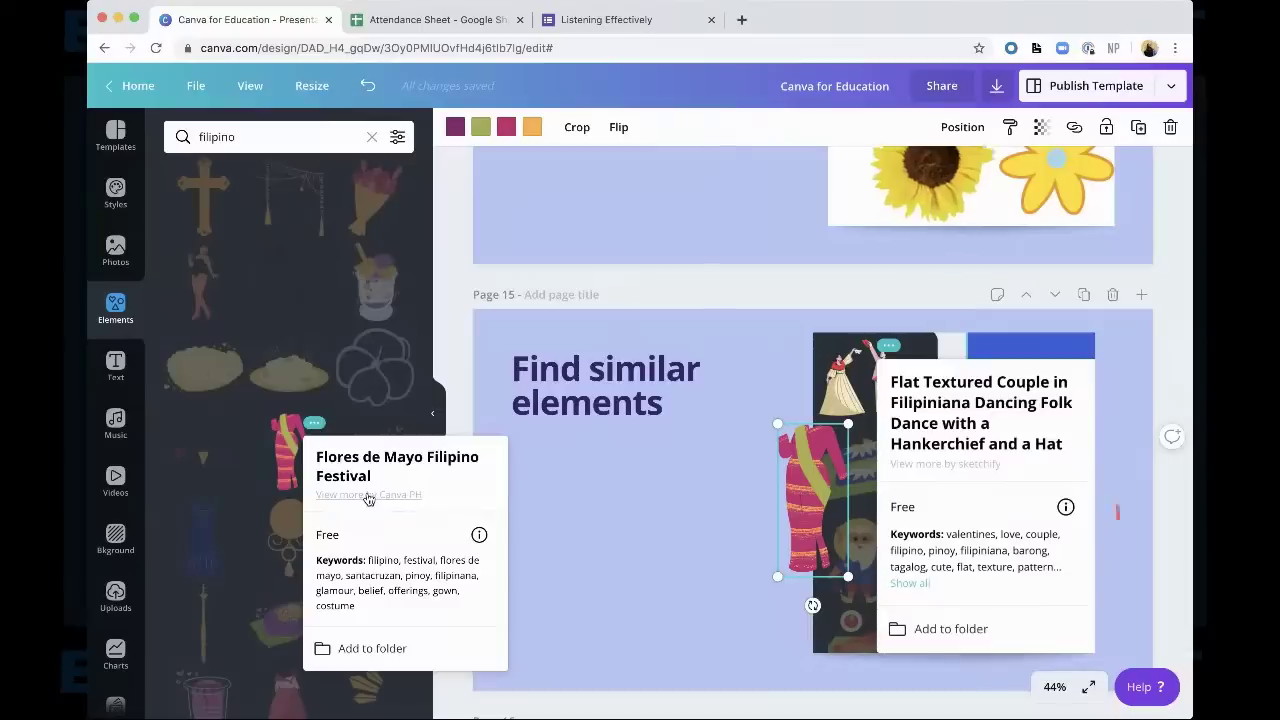
pyautogui.click(368, 496)
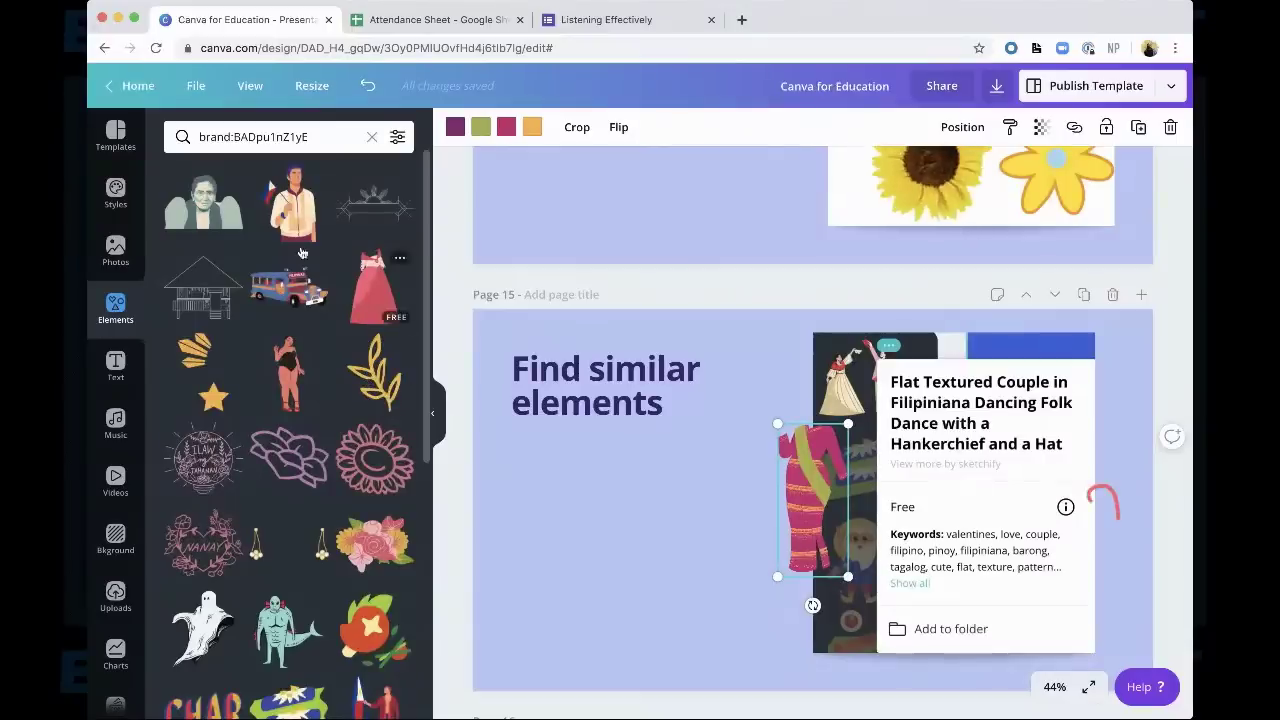
# Add the "CHAR" lettering below the "Find similar elements" heading, shrink it, and move the pink gown clear of the screenshot
pyautogui.scroll(-1, 229, 292)
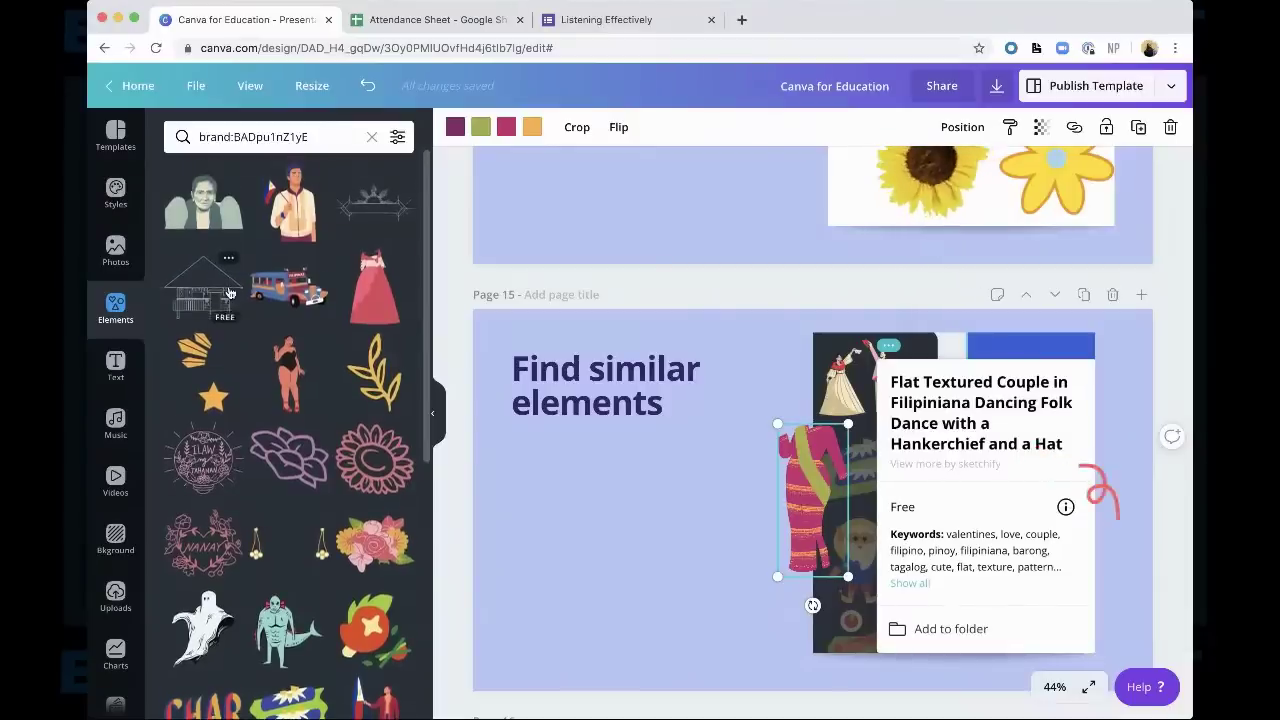
pyautogui.scroll(-5, 229, 292)
pyautogui.scroll(-2, 229, 292)
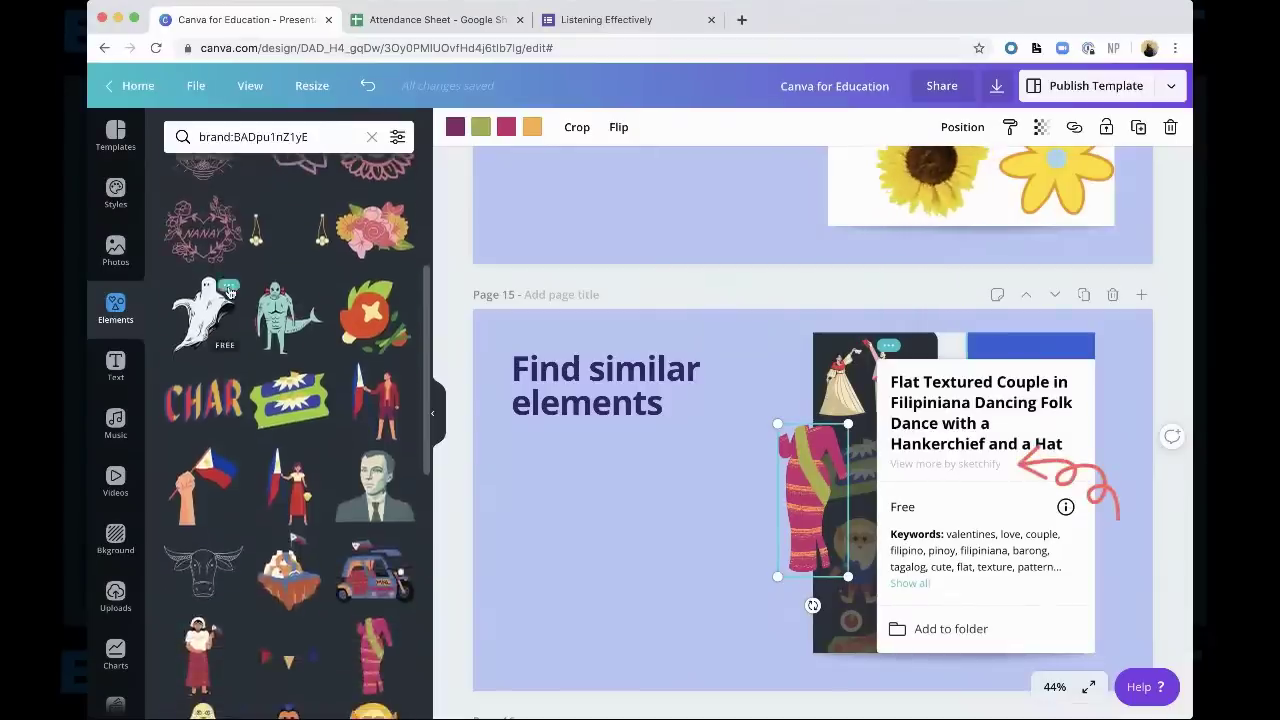
pyautogui.scroll(-2, 229, 292)
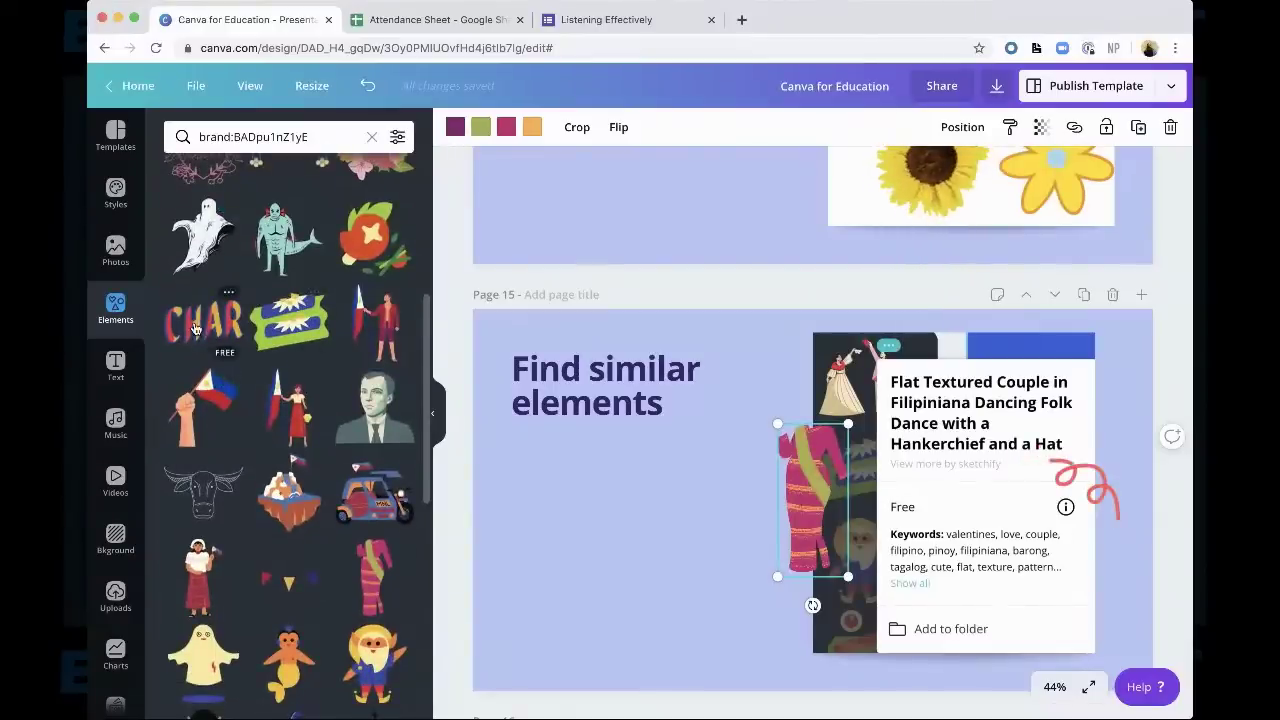
pyautogui.moveTo(203, 322); pyautogui.dragTo(763, 508)
pyautogui.moveTo(604, 505); pyautogui.dragTo(630, 502)
pyautogui.moveTo(763, 578); pyautogui.dragTo(672, 524)
pyautogui.moveTo(790, 495); pyautogui.dragTo(686, 490)
# Add the "QUIAPO" sign, place it below the lettering near the page's lower edge and shrink it slightly
pyautogui.scroll(-5, 331, 456)
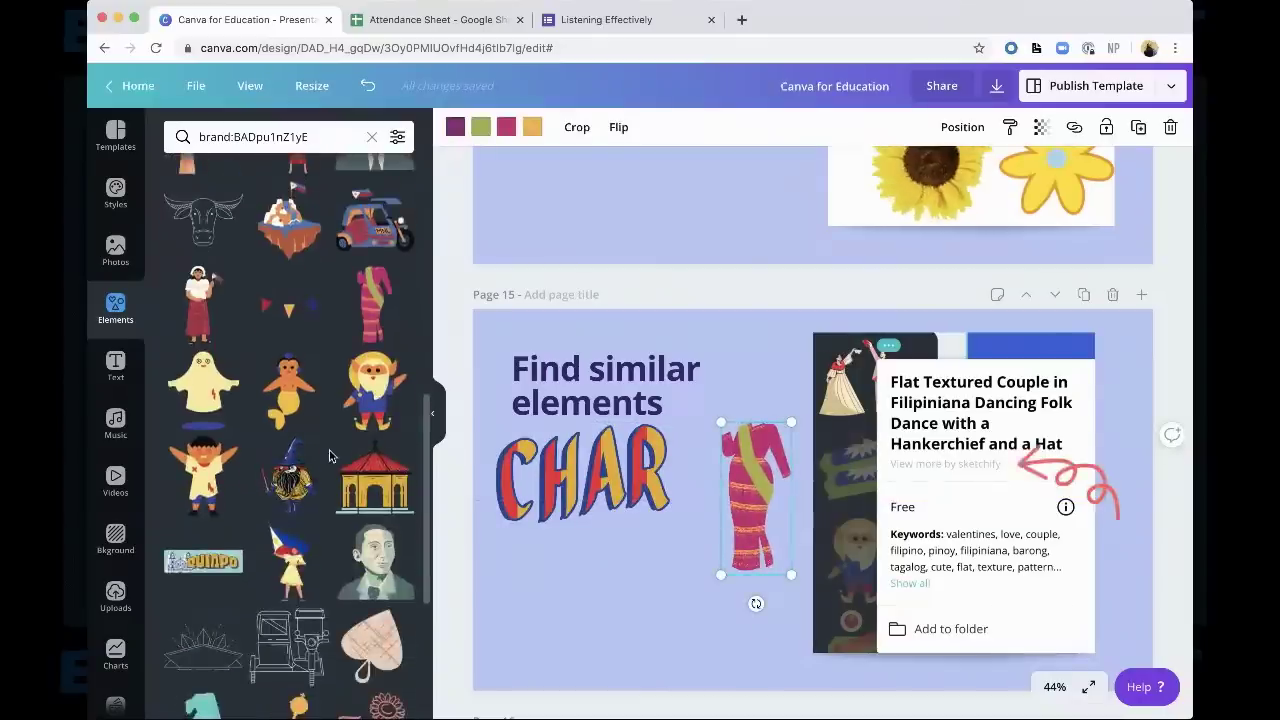
pyautogui.click(203, 540)
pyautogui.moveTo(728, 504); pyautogui.dragTo(540, 632)
pyautogui.scroll(-2, 380, 450)
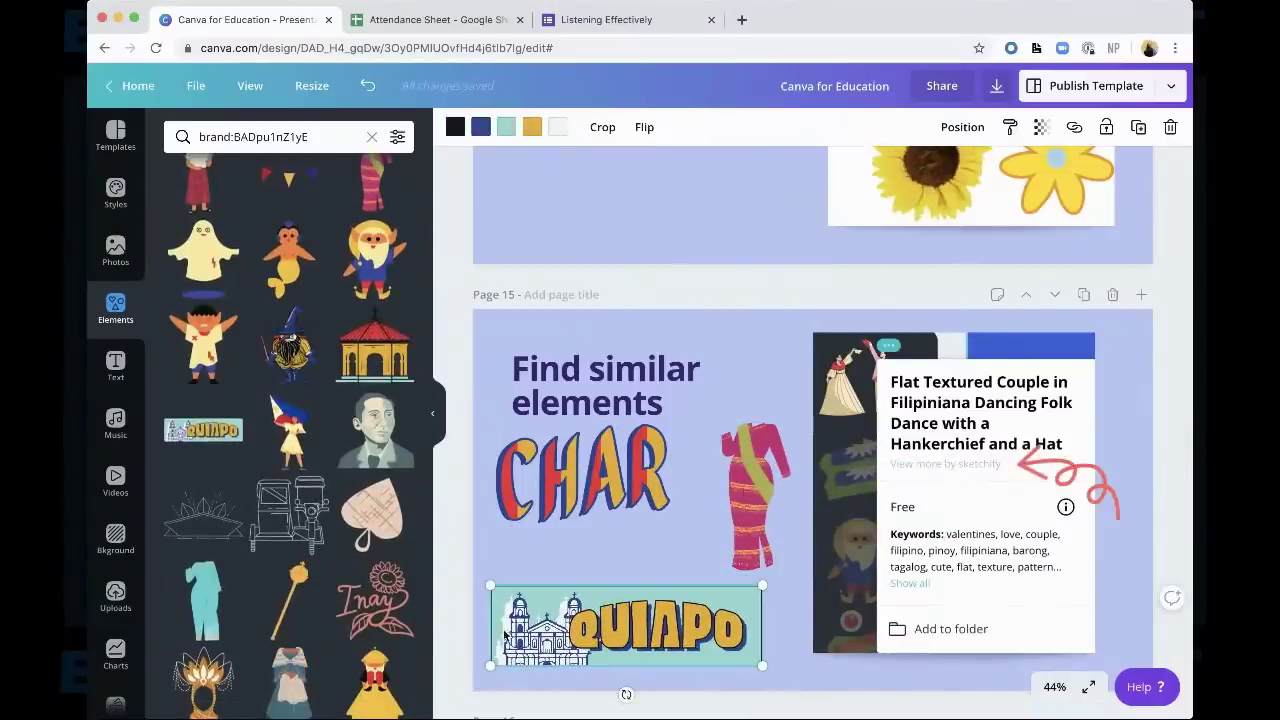
pyautogui.moveTo(494, 589); pyautogui.dragTo(527, 599)
# Add the turquoise gown beside the pink gown and shrink the "CHAR" lettering to make room for it
pyautogui.click(203, 600)
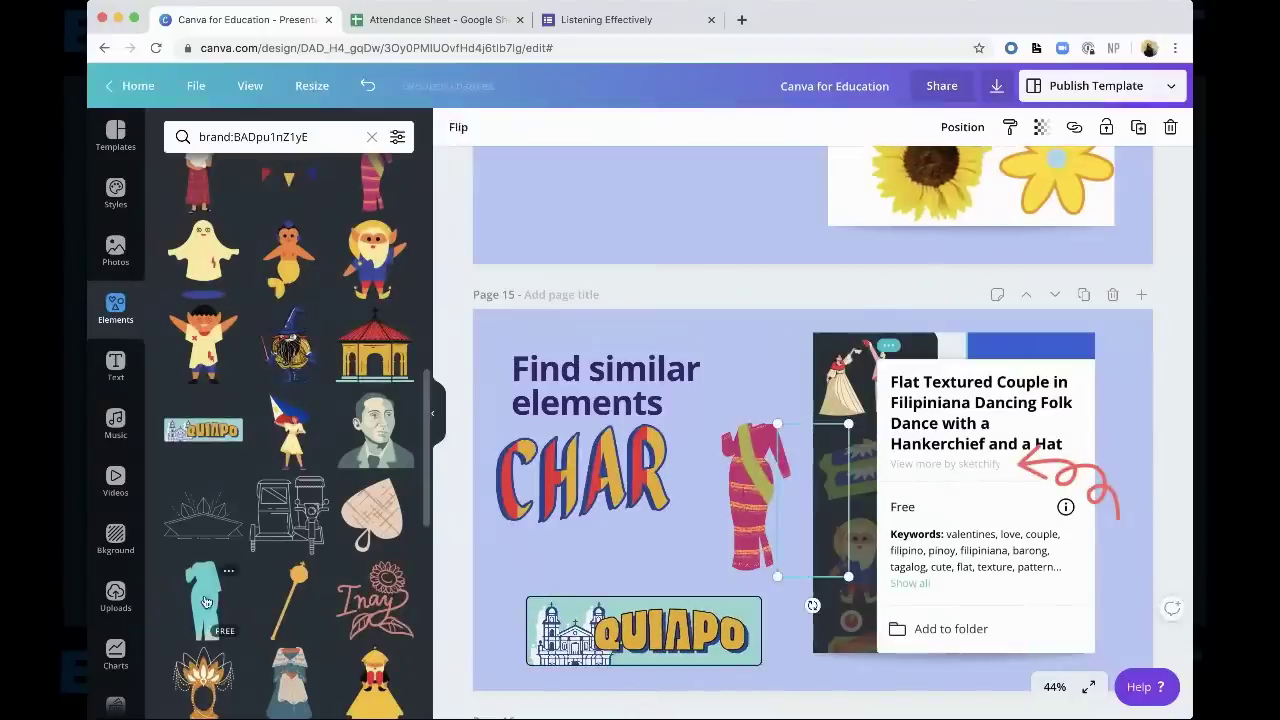
pyautogui.moveTo(834, 482); pyautogui.dragTo(719, 482)
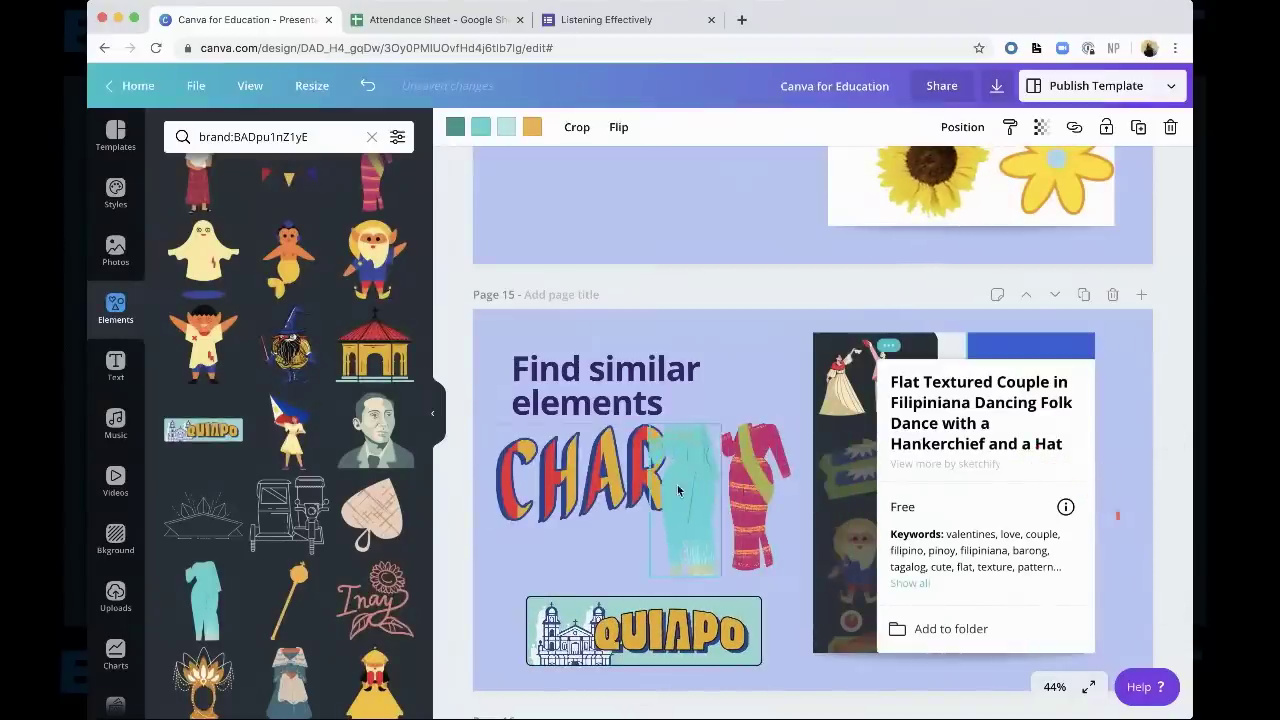
pyautogui.click(630, 505)
pyautogui.moveTo(670, 522); pyautogui.dragTo(585, 468)
pyautogui.moveTo(694, 486); pyautogui.dragTo(682, 482)
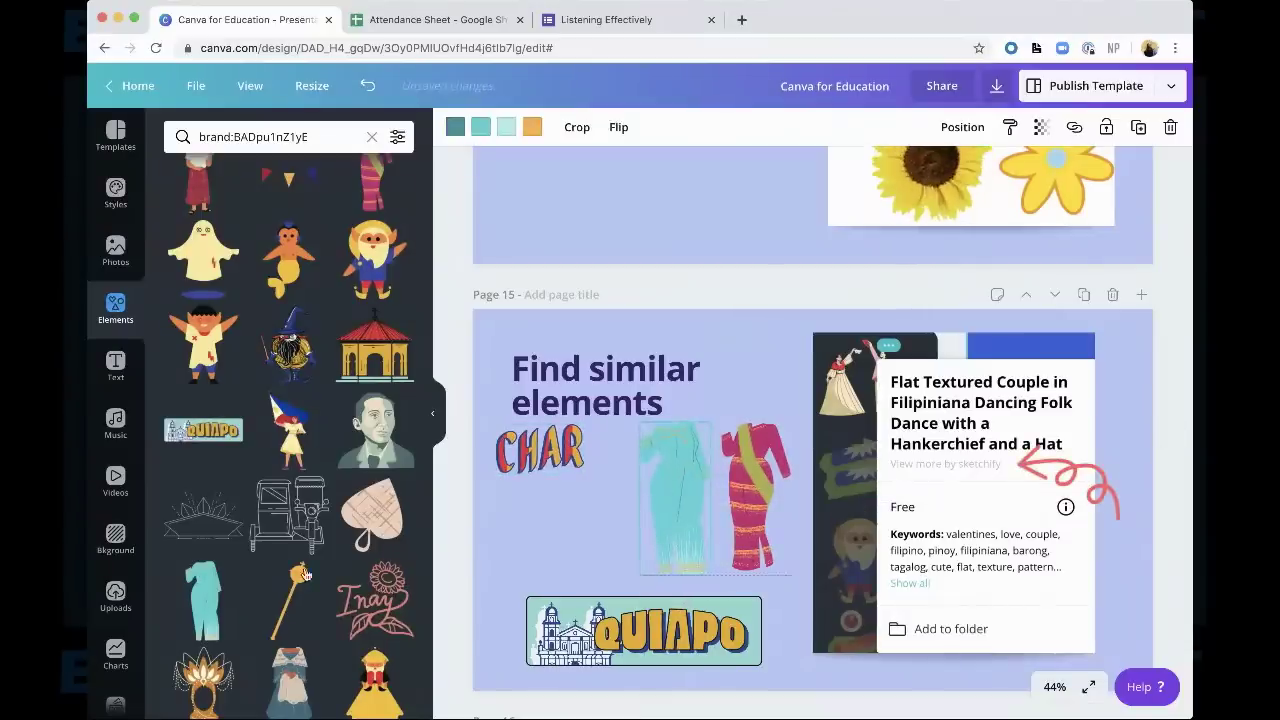
# Add the blue dress with the cream apron and place it to the left of the turquoise gown
pyautogui.scroll(-1, 305, 573)
pyautogui.click(296, 630)
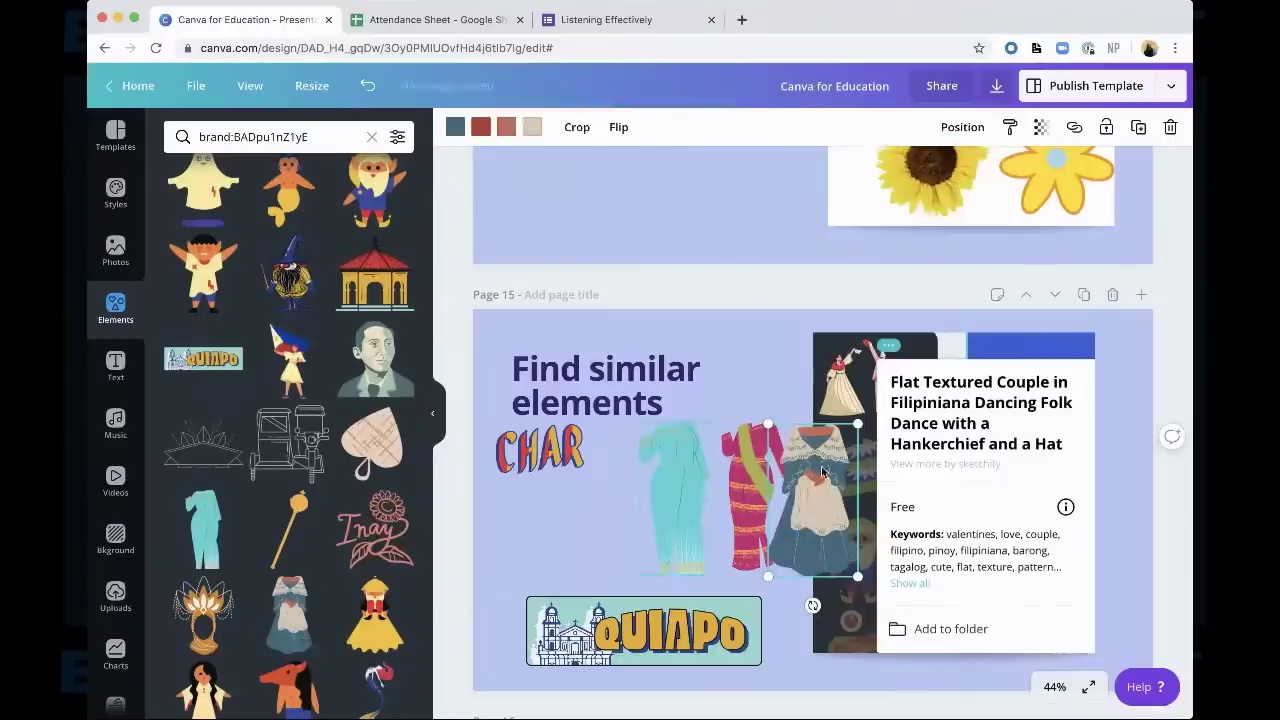
pyautogui.moveTo(825, 468); pyautogui.dragTo(580, 473)
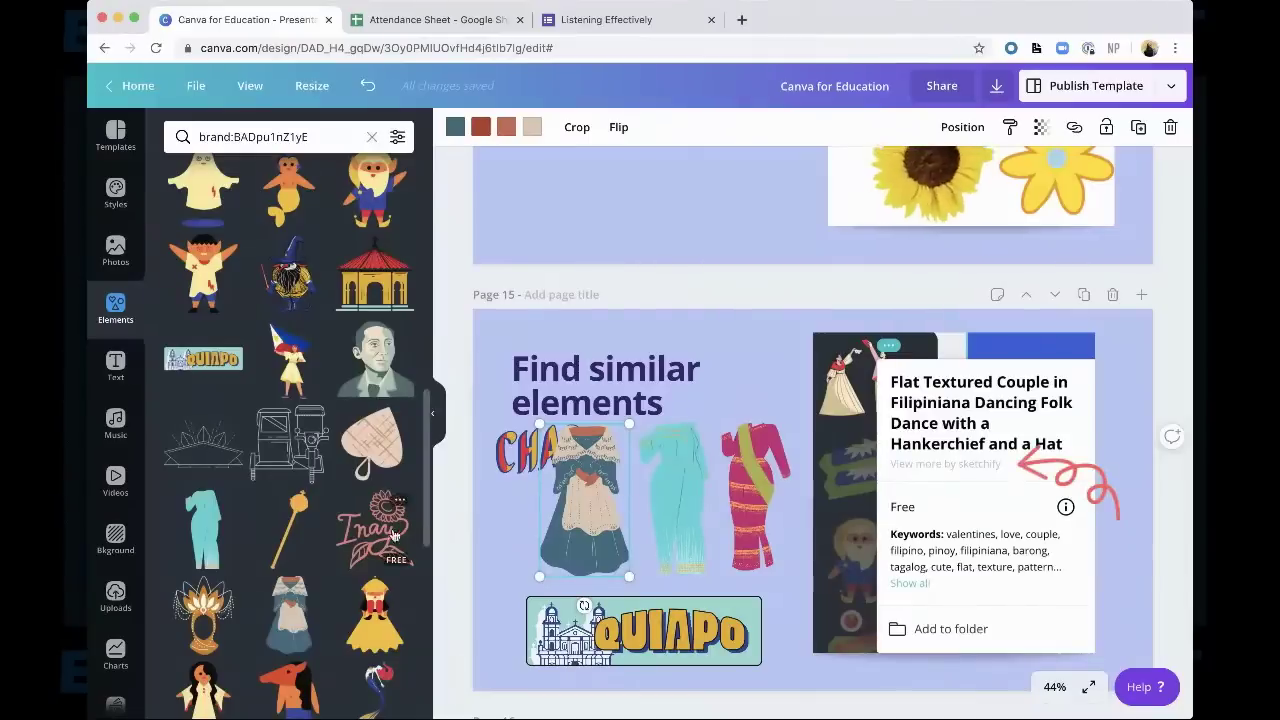
# Add the woman in the white dress from the Canva PH elements and layer her behind the pink gown
pyautogui.scroll(-1, 371, 530)
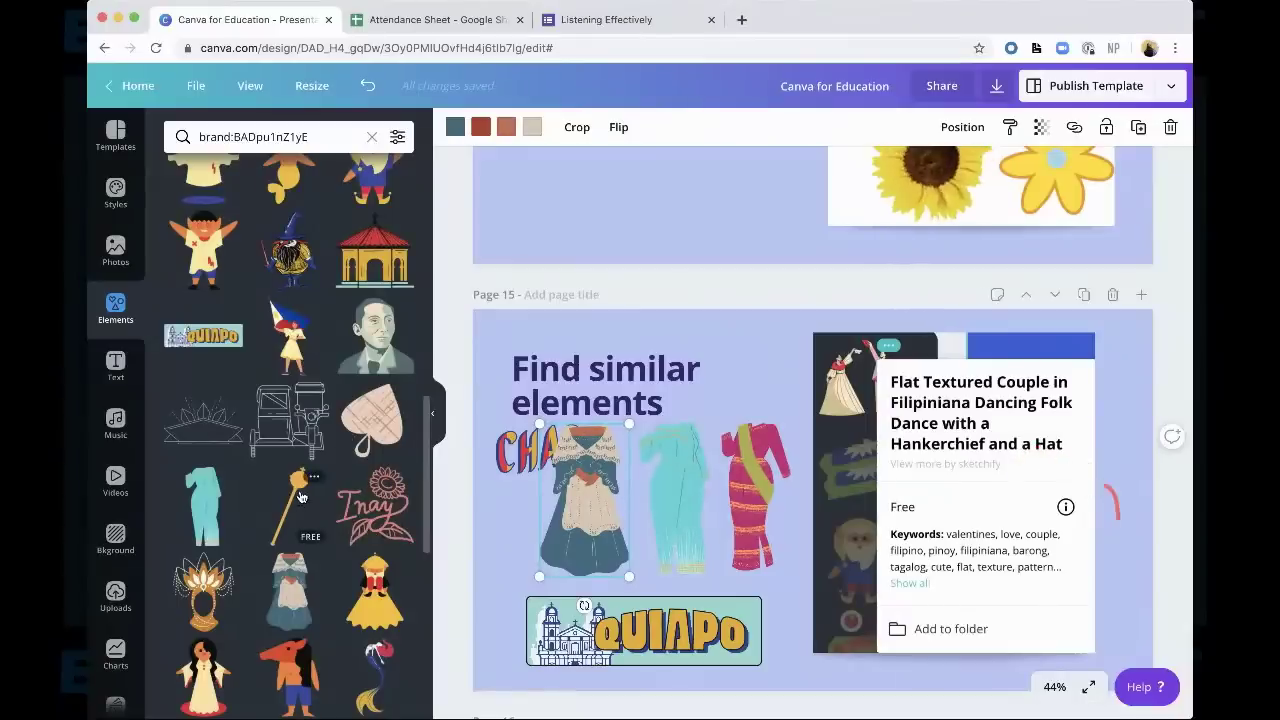
pyautogui.scroll(-3, 323, 618)
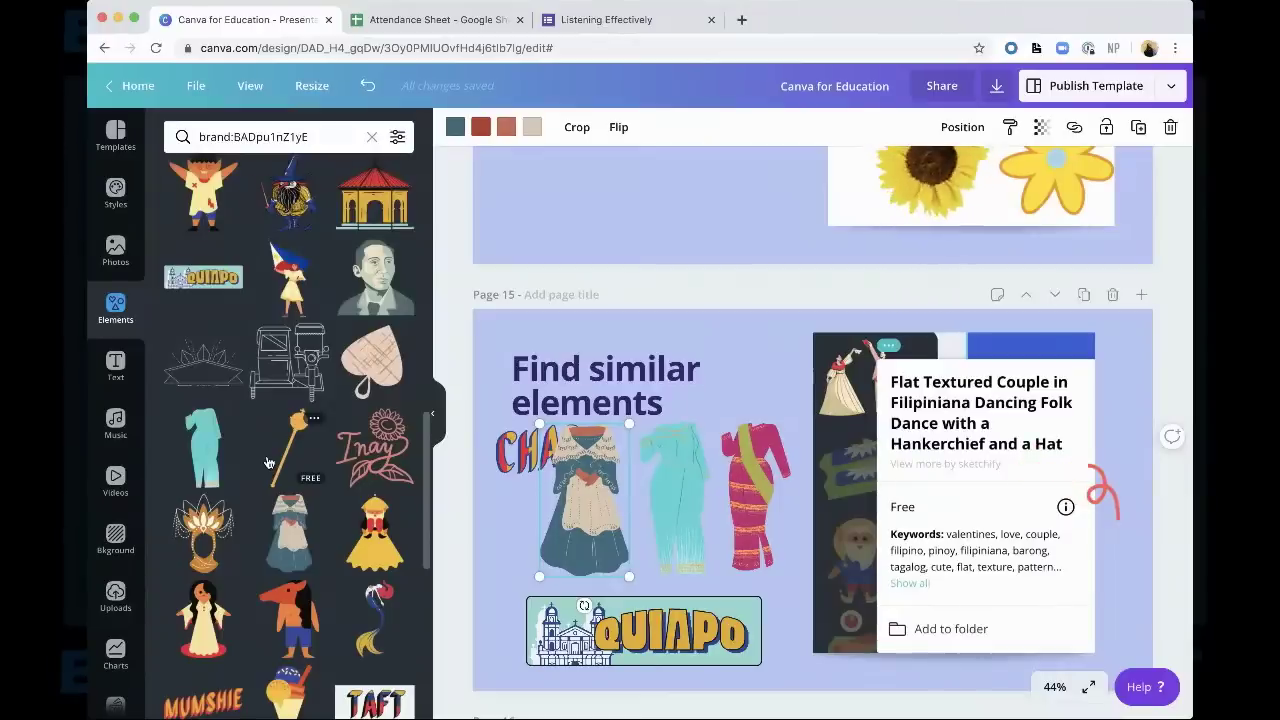
pyautogui.scroll(-1, 268, 462)
pyautogui.scroll(-2, 268, 462)
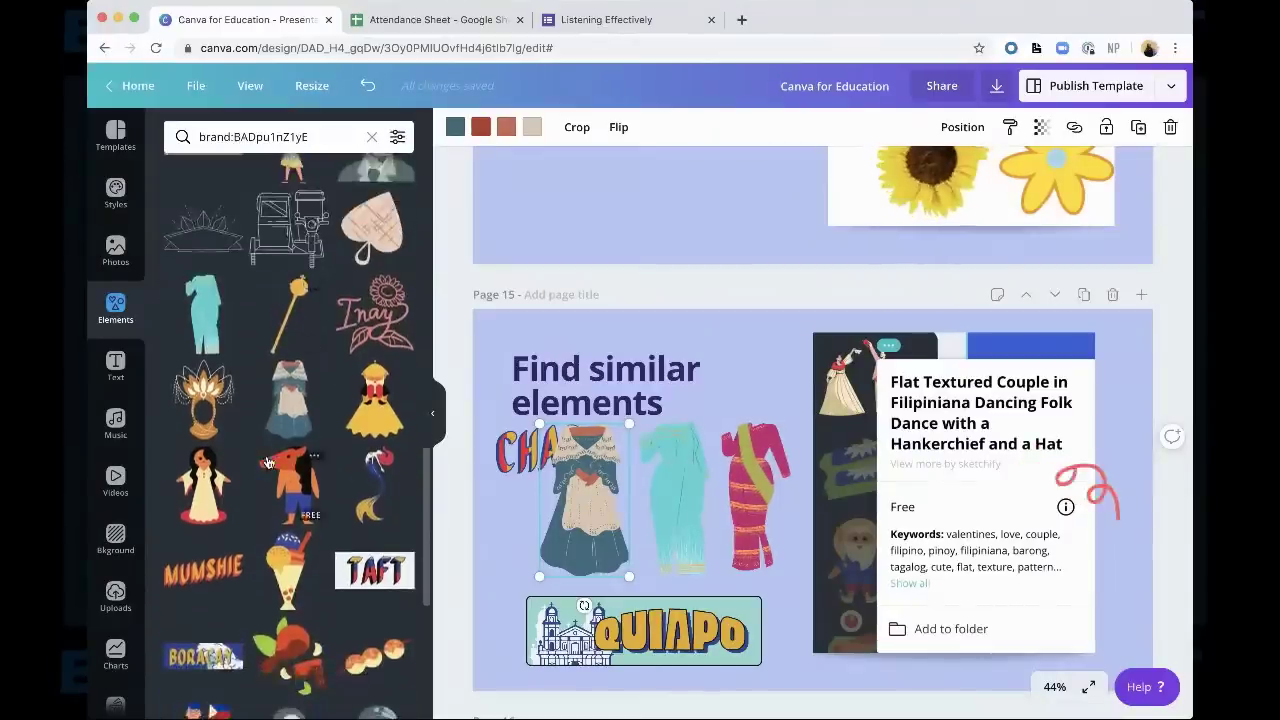
pyautogui.scroll(-4, 268, 462)
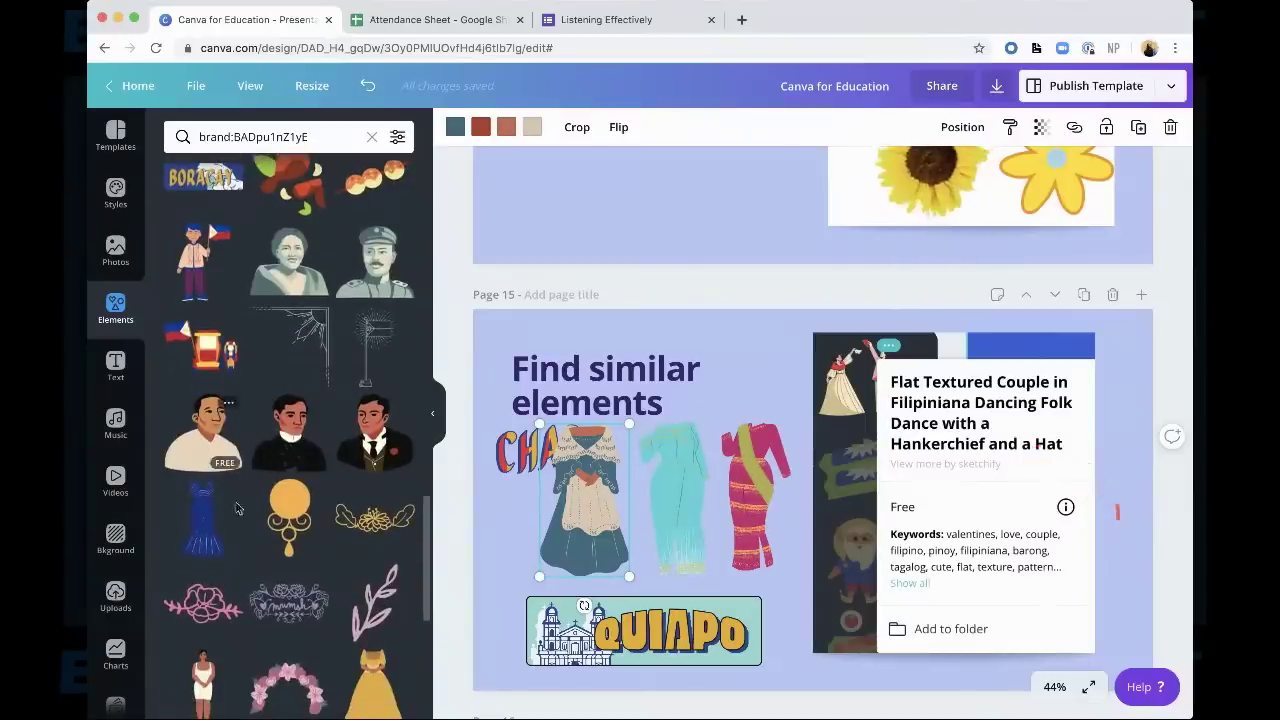
pyautogui.moveTo(210, 683); pyautogui.dragTo(749, 494)
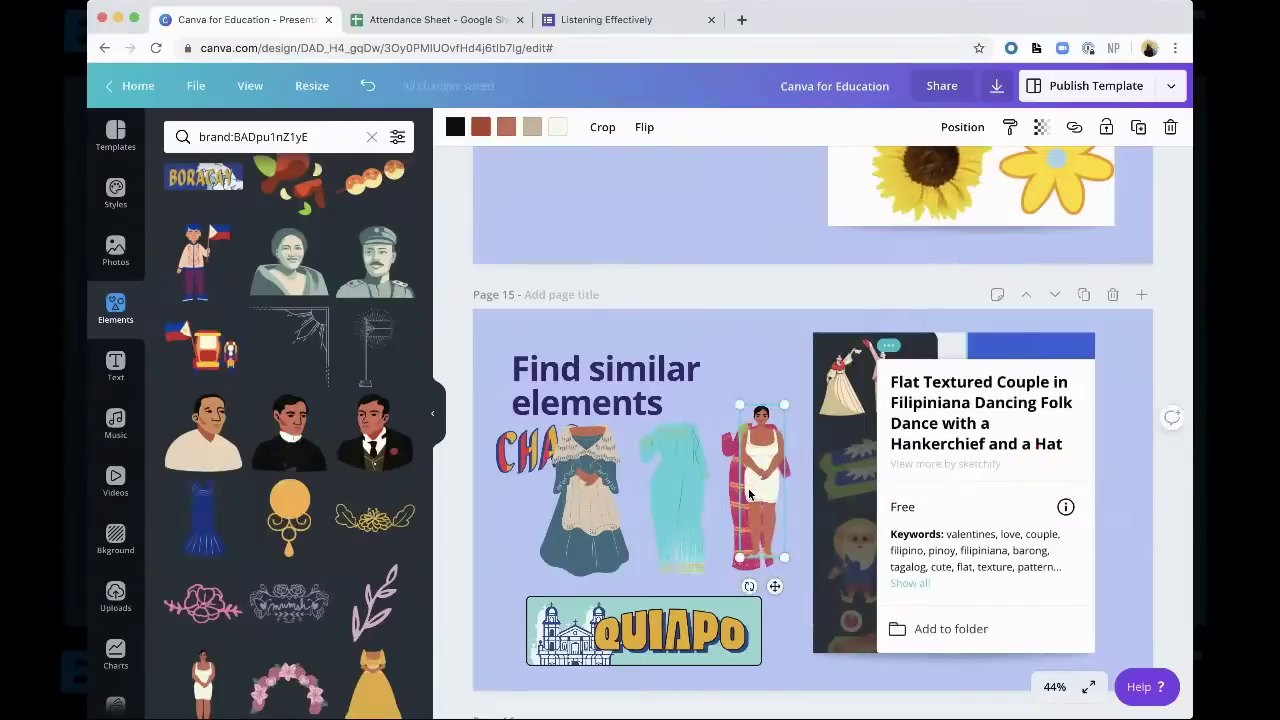
pyautogui.hotkey('ctrl', '[')
pyautogui.moveTo(738, 400); pyautogui.dragTo(667, 428)
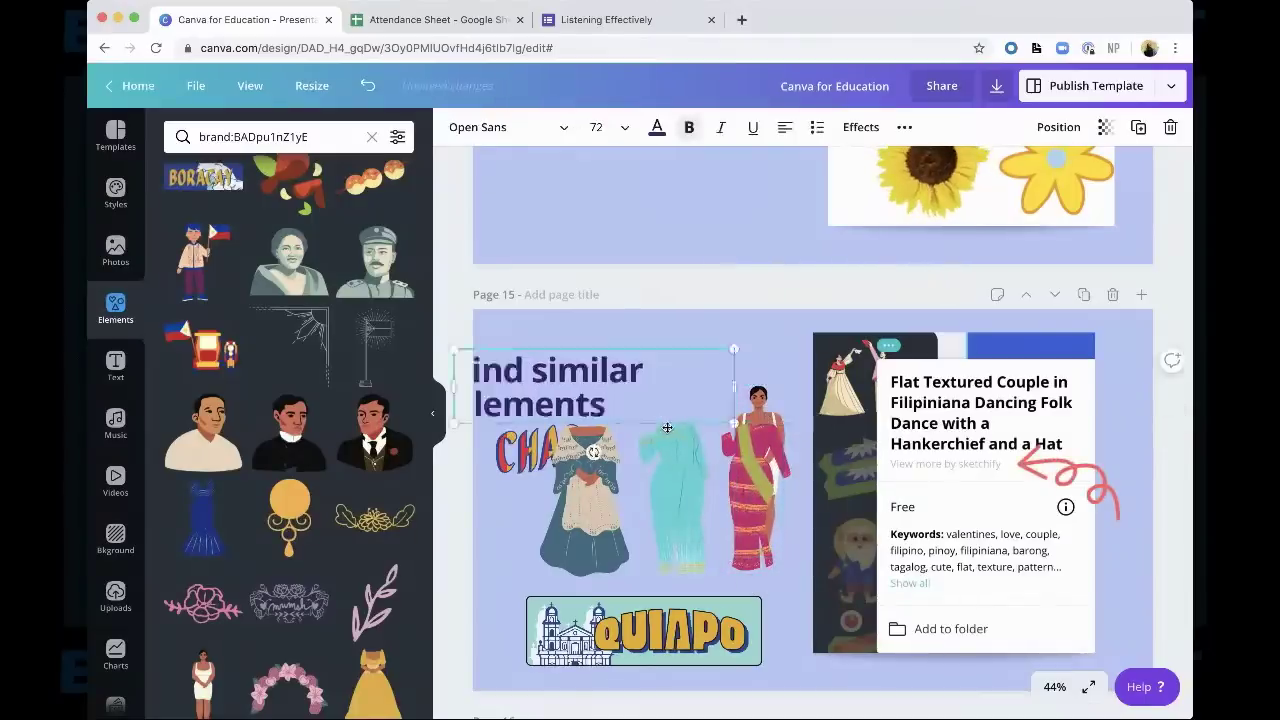
# Undo the heading's accidental move on page 15 and spread the turquoise gown, the woman and the pink gown out in a row
pyautogui.hotkey('ctrl', 'z')
pyautogui.moveTo(769, 482); pyautogui.dragTo(830, 483)
pyautogui.moveTo(742, 495); pyautogui.dragTo(728, 503)
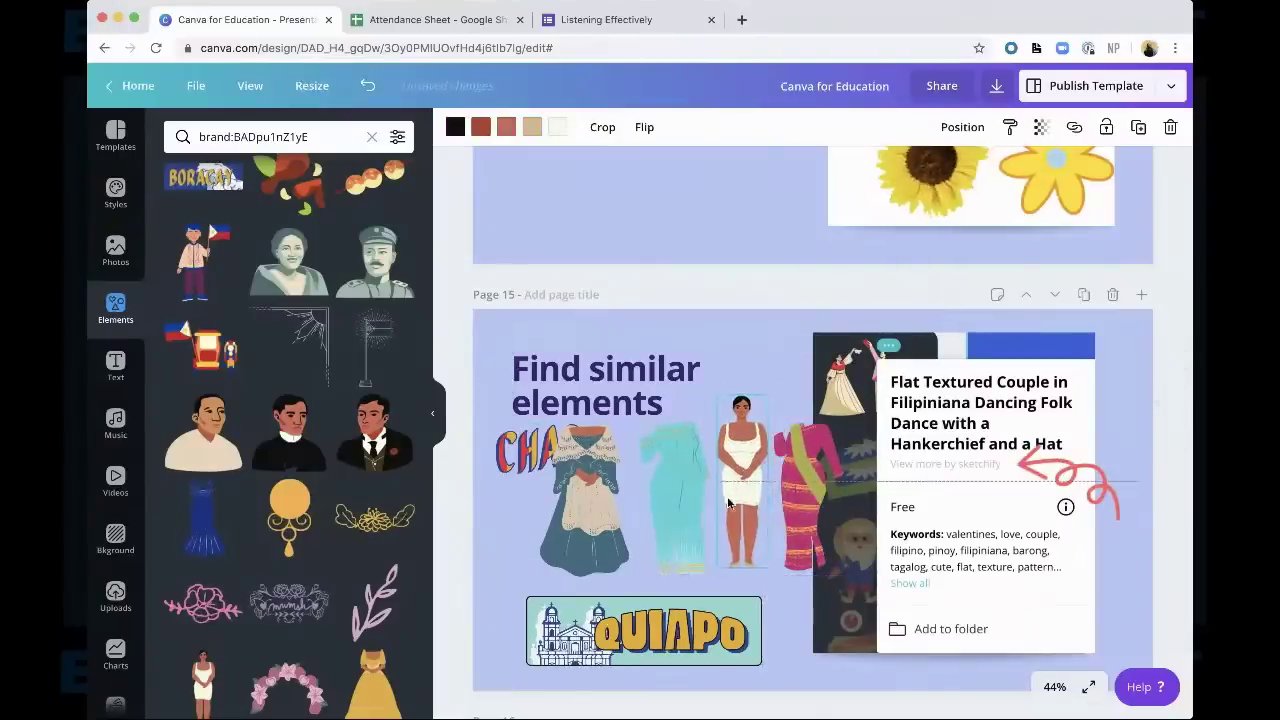
pyautogui.click(669, 508)
pyautogui.moveTo(745, 509); pyautogui.dragTo(734, 518)
pyautogui.moveTo(812, 523); pyautogui.dragTo(800, 531)
# Move the "CHAR" lettering from behind the blue dress to beside the "Find similar elements" heading, above the woman
pyautogui.scroll(-2, 800, 528)
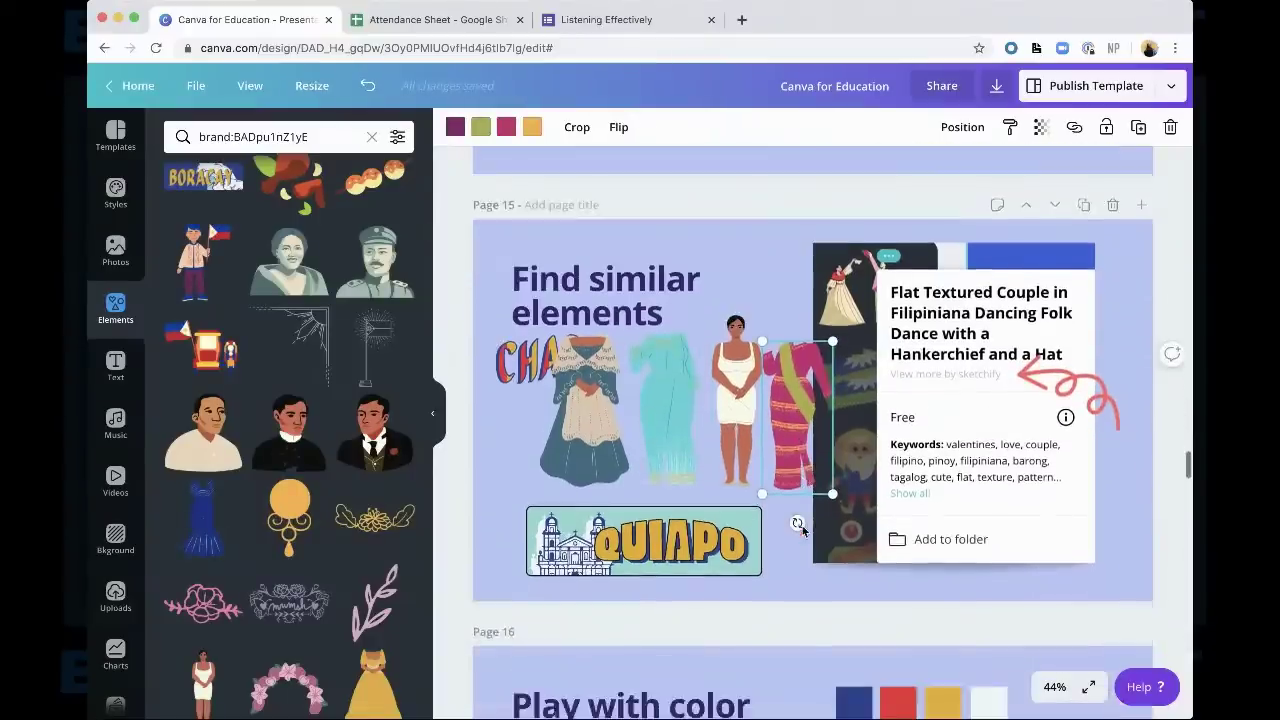
pyautogui.scroll(-2, 800, 528)
pyautogui.moveTo(505, 279)
pyautogui.mouseDown()
pyautogui.moveTo(520, 300)
pyautogui.moveTo(700, 360)
pyautogui.moveTo(753, 212)
pyautogui.mouseUp()
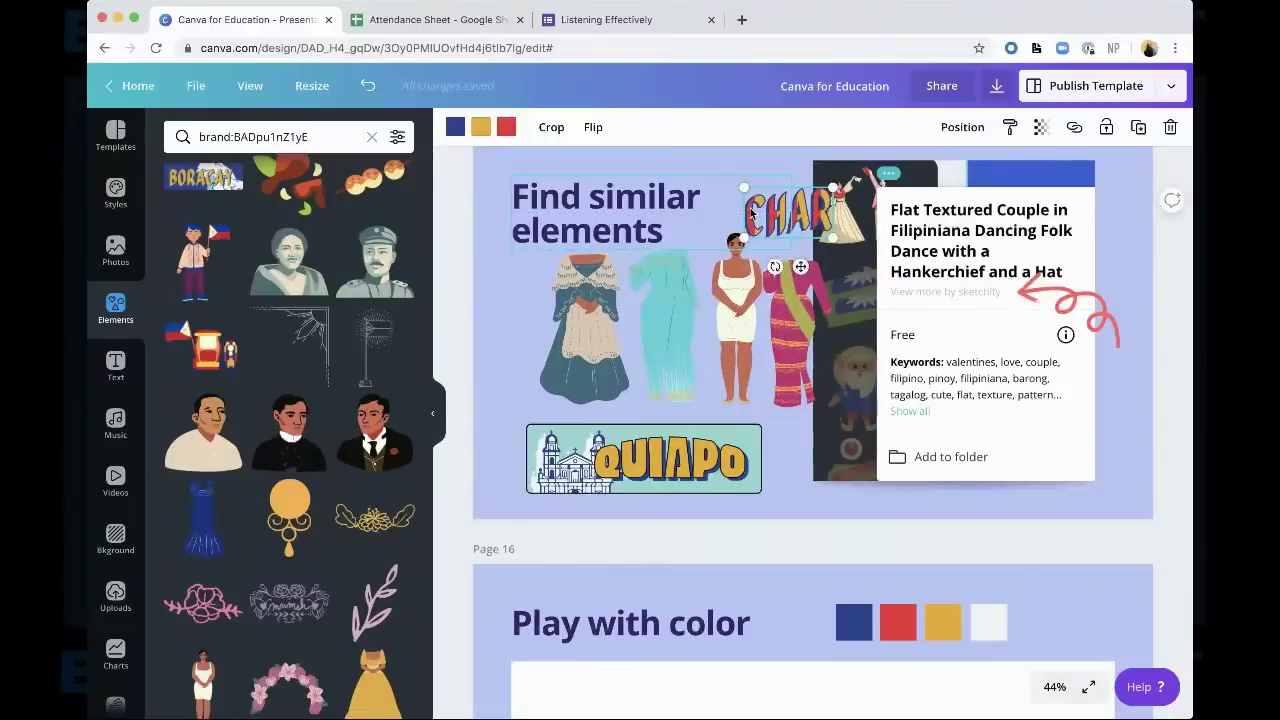
pyautogui.moveTo(808, 206); pyautogui.dragTo(796, 200)
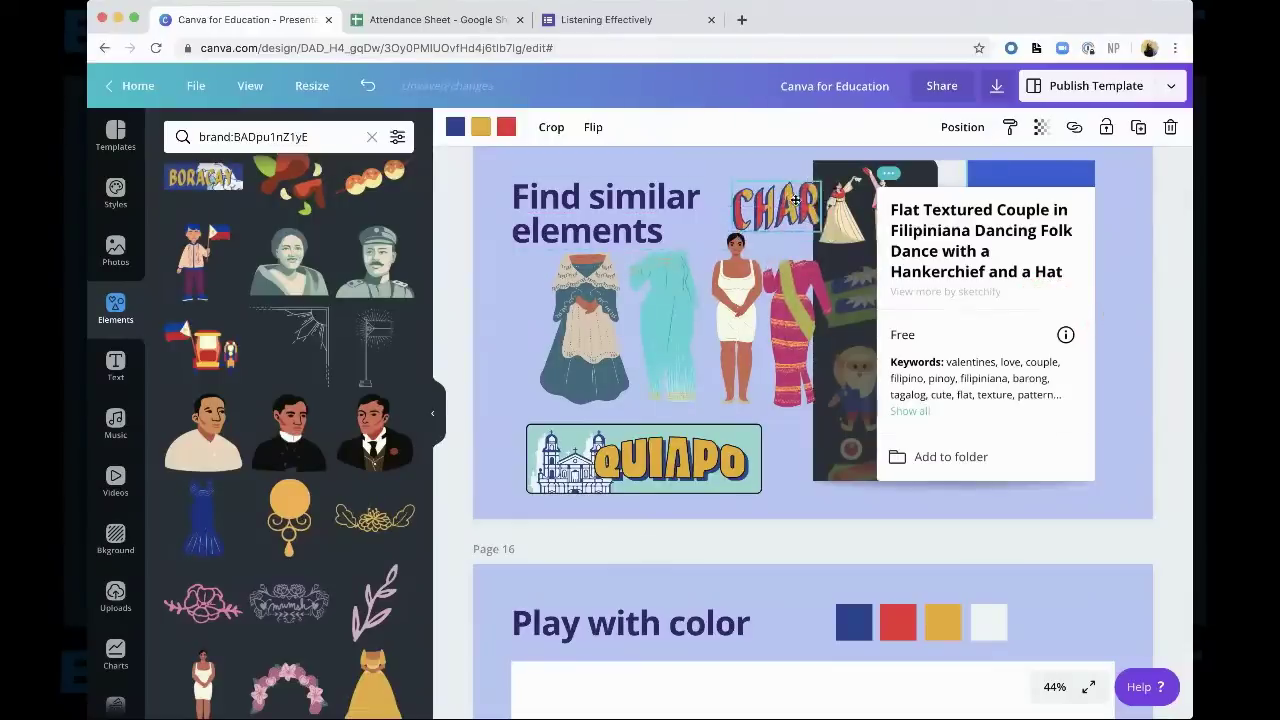
pyautogui.scroll(-1, 795, 200)
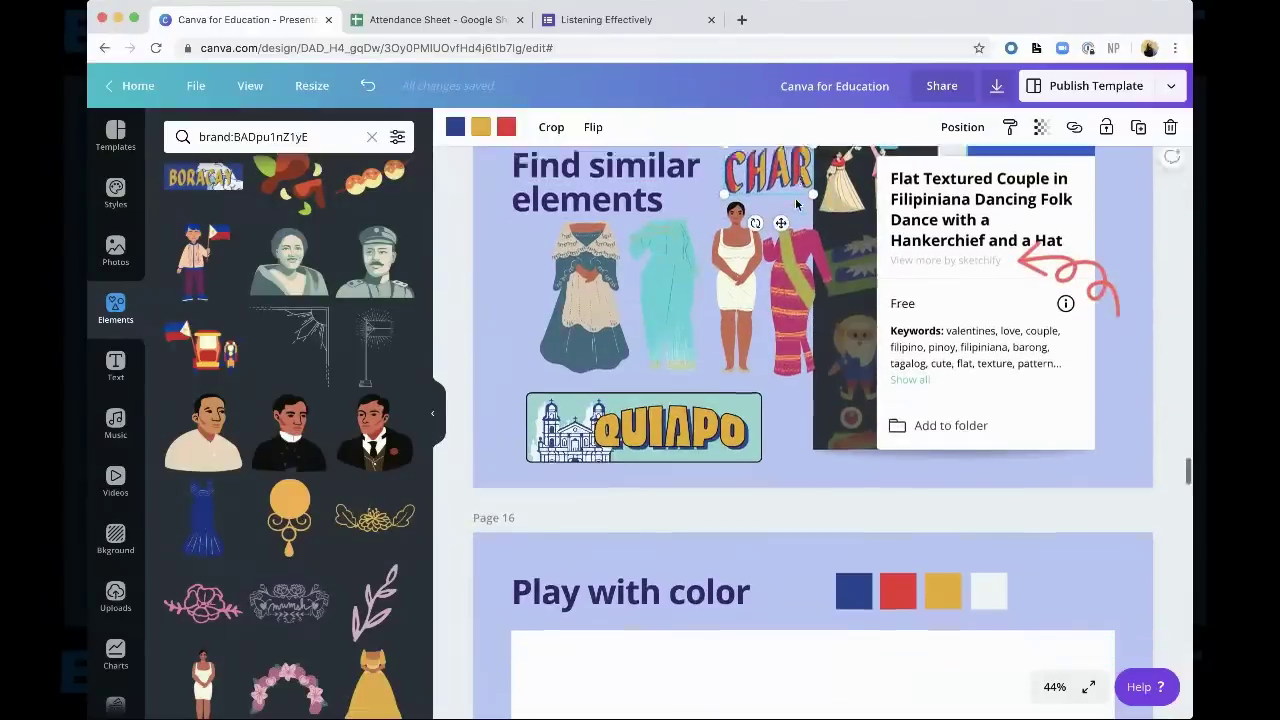
# Copy the "CHAR" lettering and the "QUIAPO" sign from page 15 onto the "Play with color" page
pyautogui.scroll(-5, 795, 199)
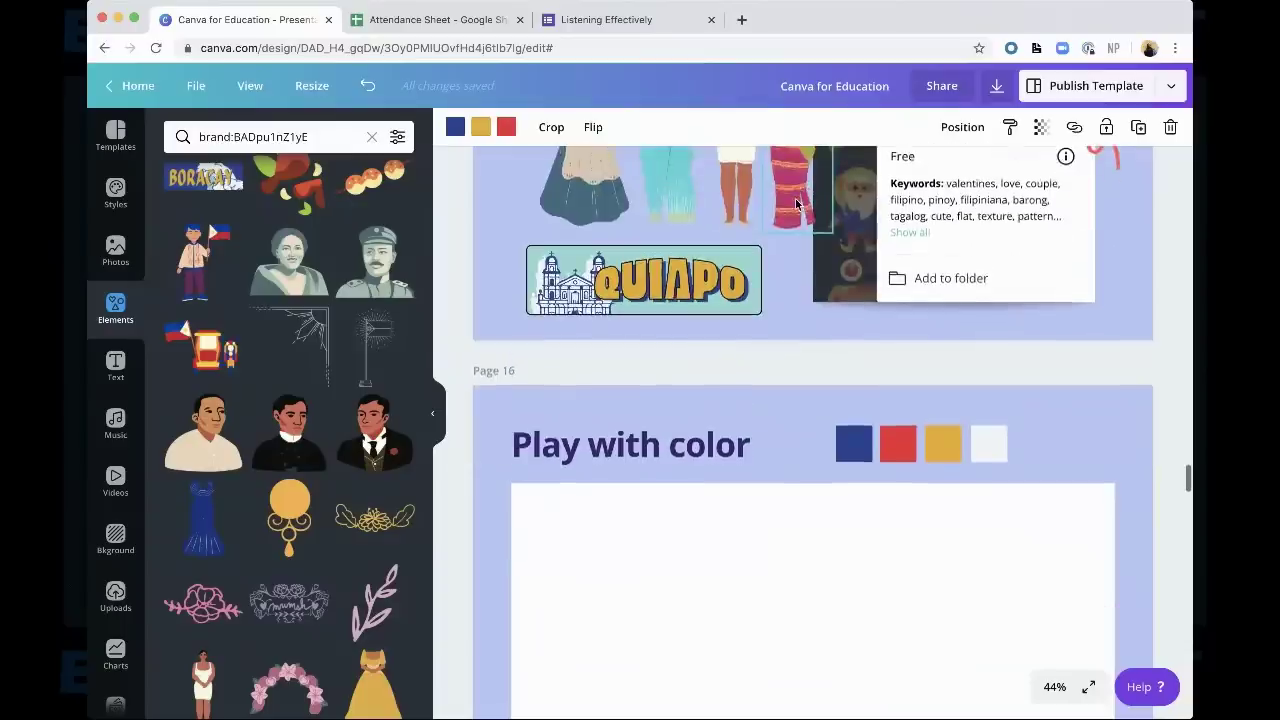
pyautogui.scroll(5, 797, 204)
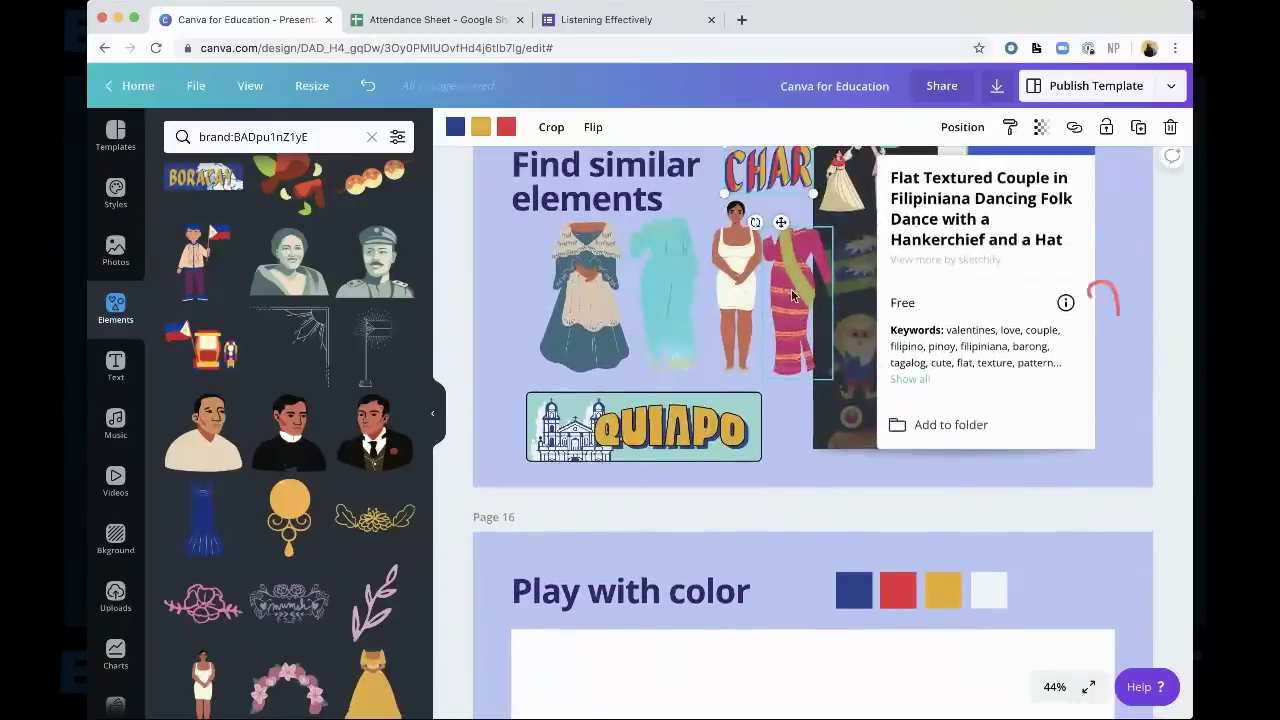
pyautogui.rightClick(742, 286)
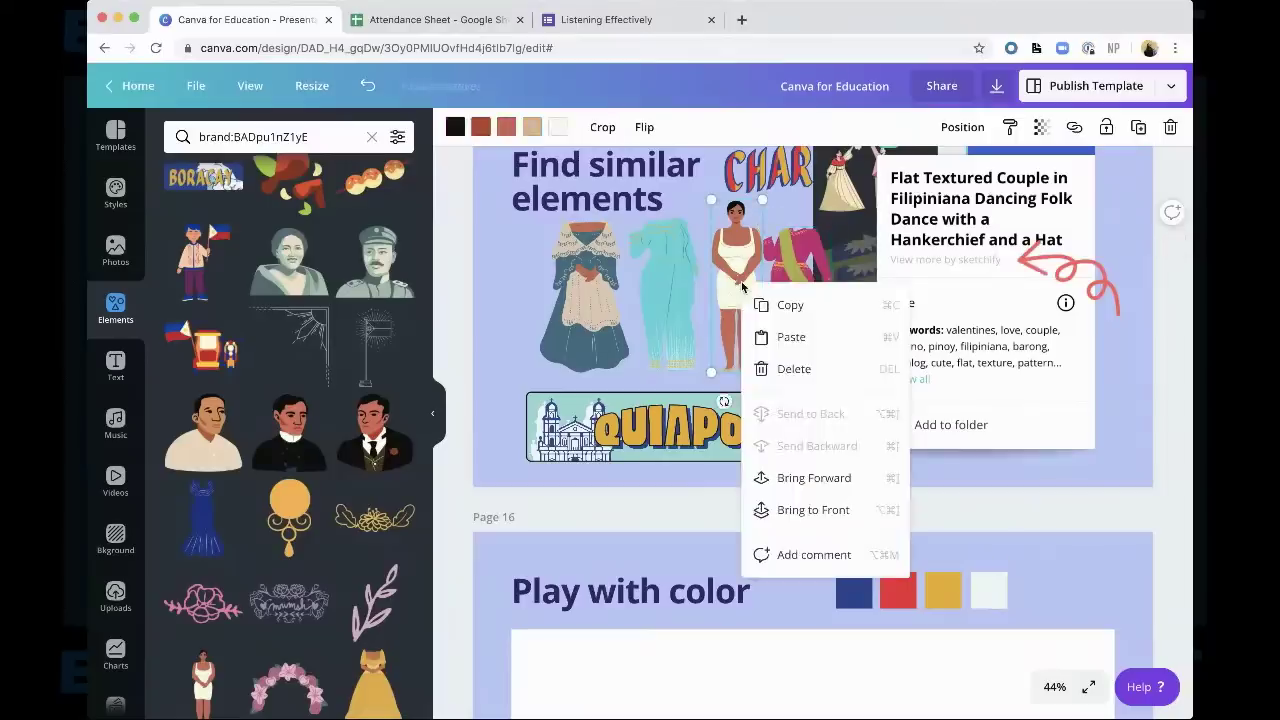
pyautogui.click(770, 175)
pyautogui.click(800, 169)
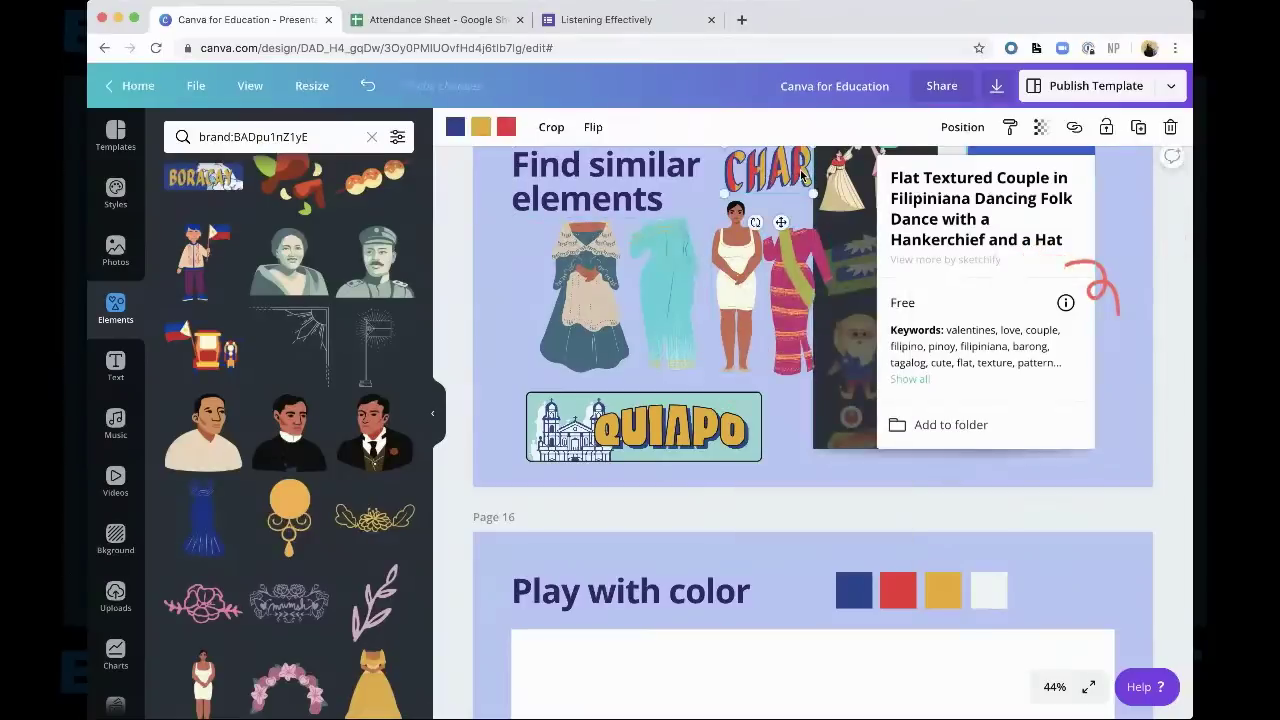
pyautogui.keyDown('shift'); pyautogui.click(670, 432); pyautogui.keyUp('shift')
pyautogui.scroll(-5, 668, 428)
pyautogui.hotkey('ctrl', 'v')
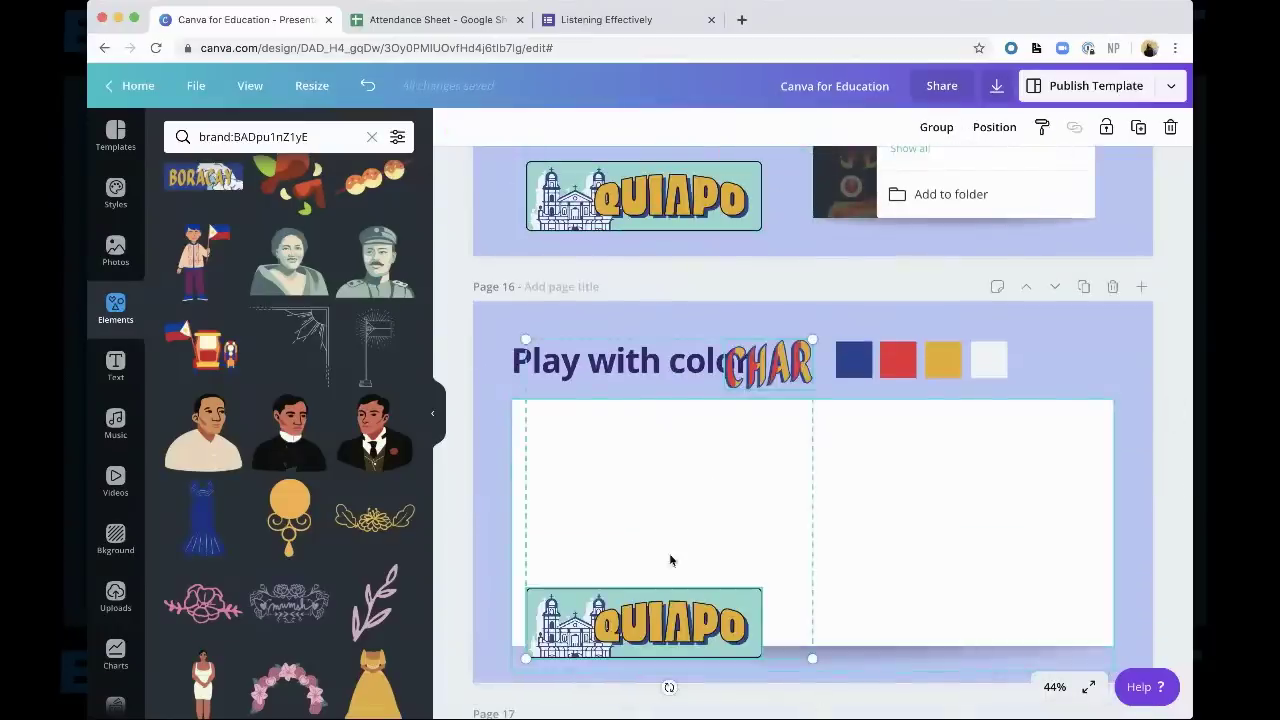
# Arrange the "QUIAPO" sign and the "CHAR" lettering side by side inside the white box on page 16
pyautogui.click(1031, 323)
pyautogui.moveTo(677, 623); pyautogui.dragTo(673, 535)
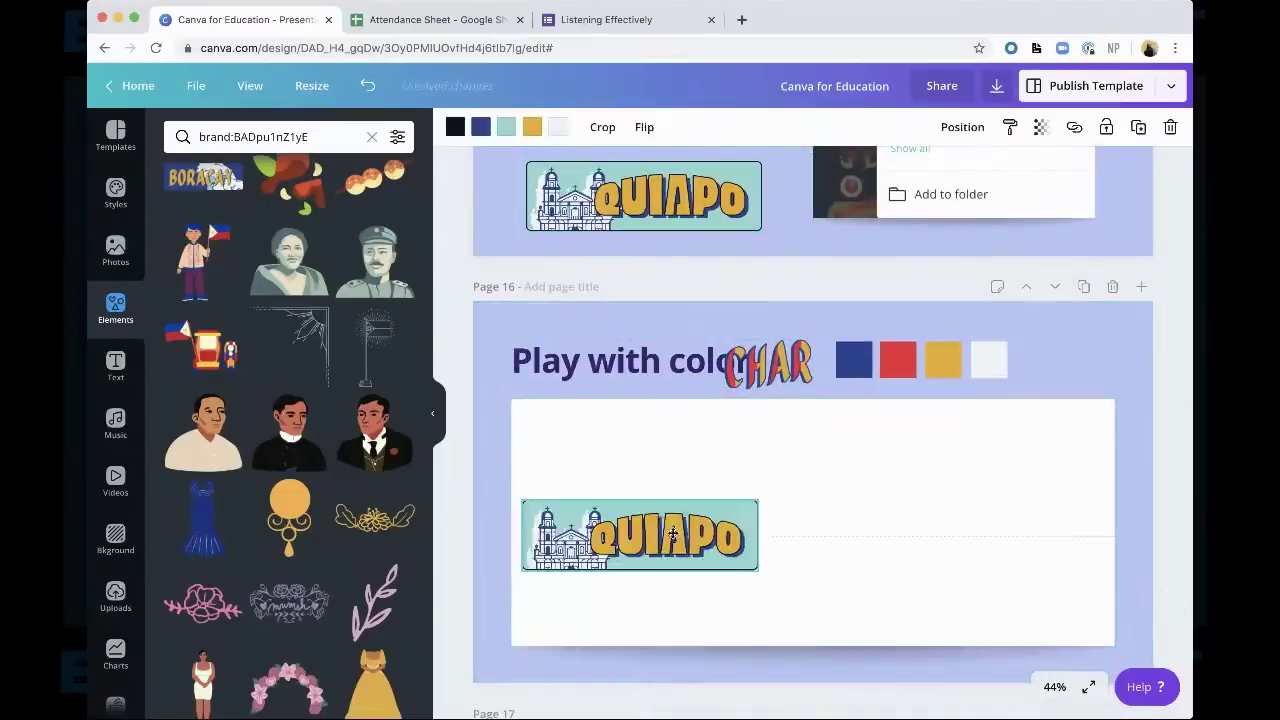
pyautogui.click(772, 372)
pyautogui.moveTo(772, 372); pyautogui.dragTo(955, 520)
pyautogui.moveTo(696, 535); pyautogui.dragTo(736, 521)
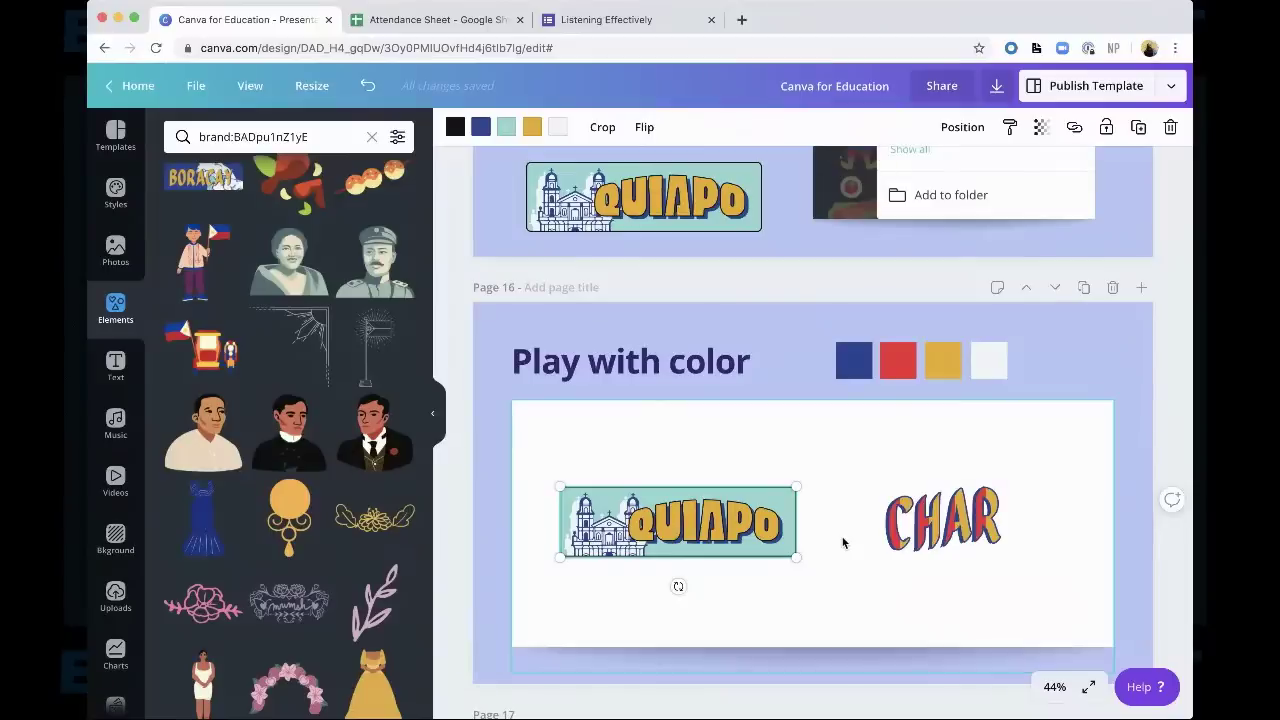
pyautogui.moveTo(942, 540); pyautogui.dragTo(930, 540)
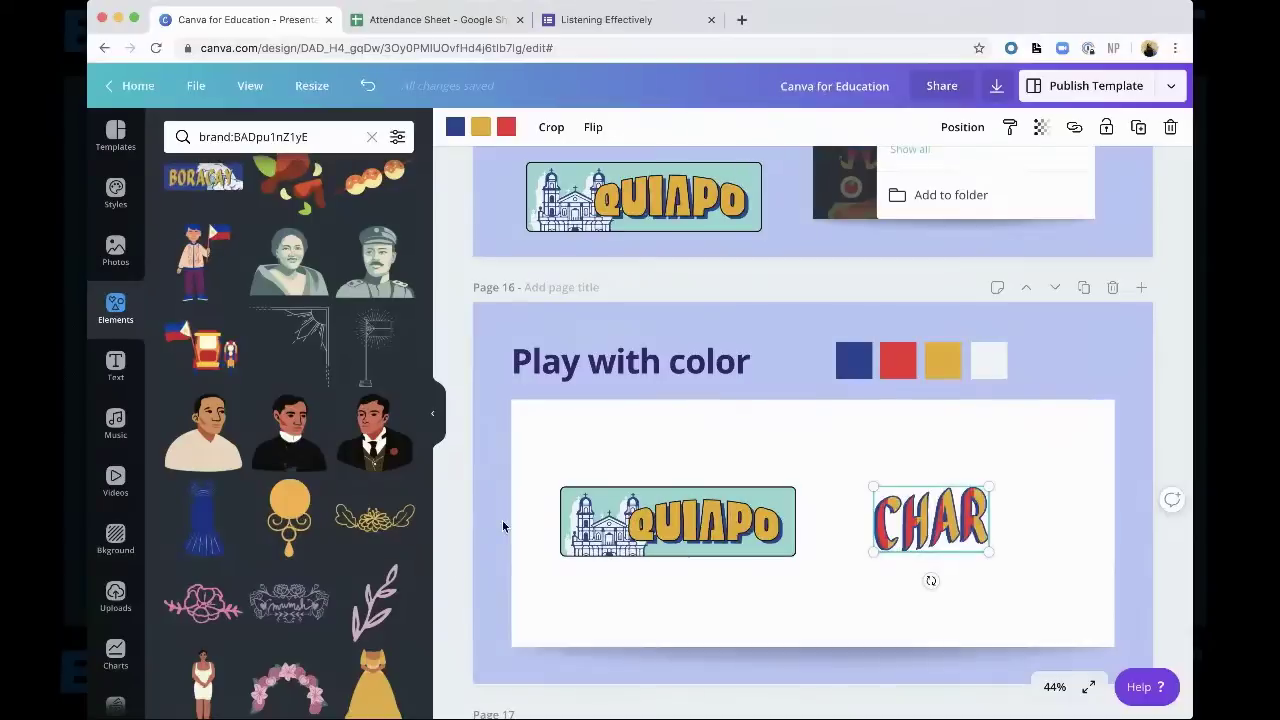
# Compare the blue, red, yellow and white swatches on page 16 with the colours of the sign and the lettering
pyautogui.click(893, 363)
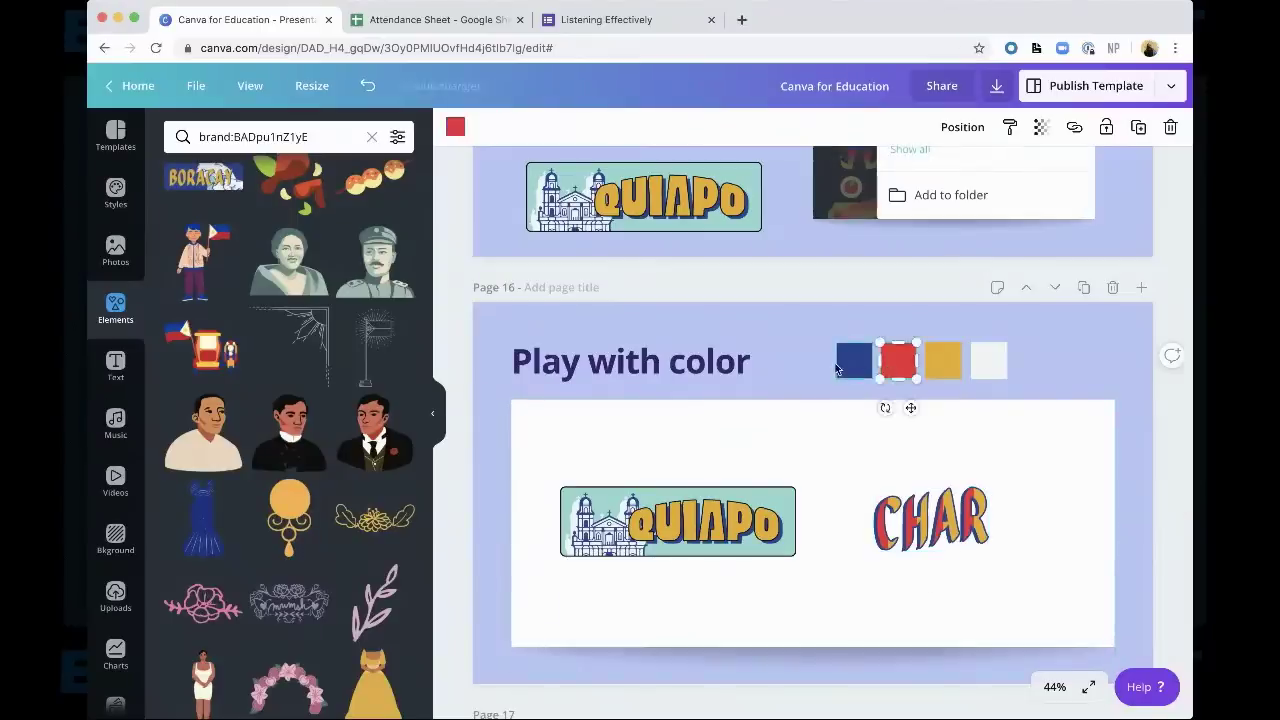
pyautogui.click(943, 362)
pyautogui.click(989, 361)
pyautogui.click(1079, 366)
pyautogui.click(656, 545)
pyautogui.keyDown('shift'); pyautogui.click(884, 545); pyautogui.keyUp('shift')
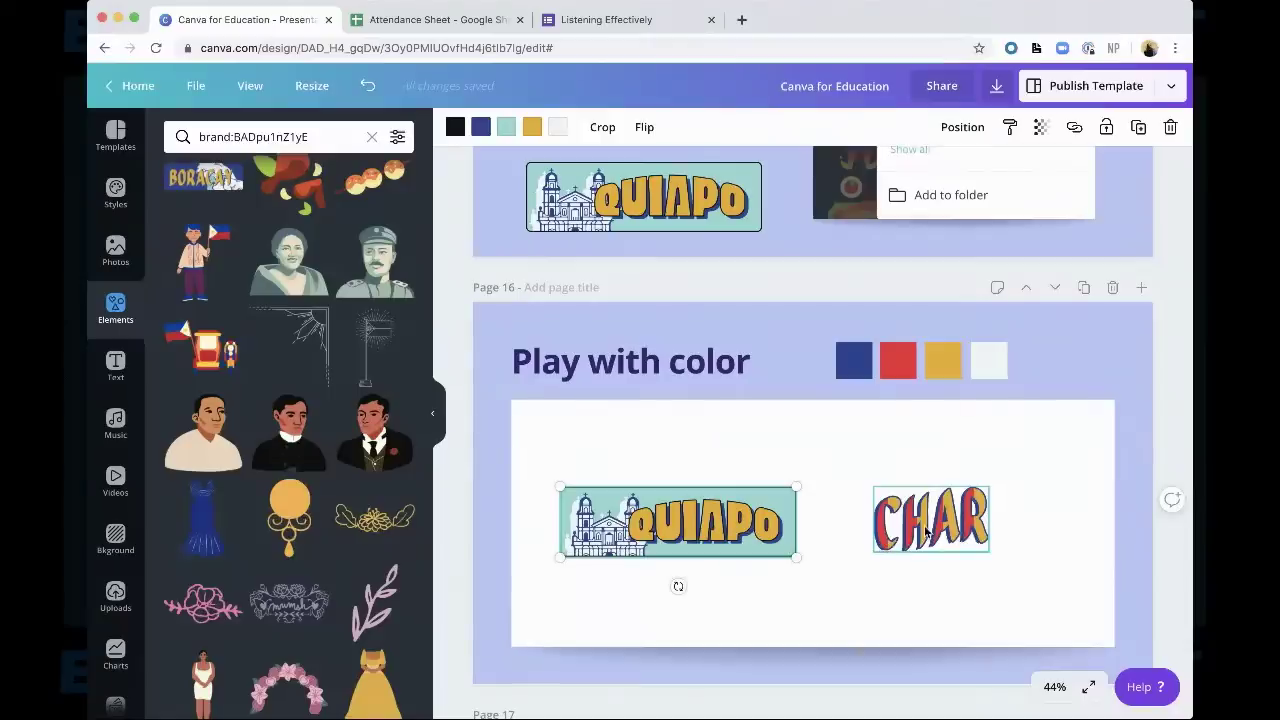
pyautogui.click(927, 533)
pyautogui.click(866, 368)
pyautogui.click(898, 364)
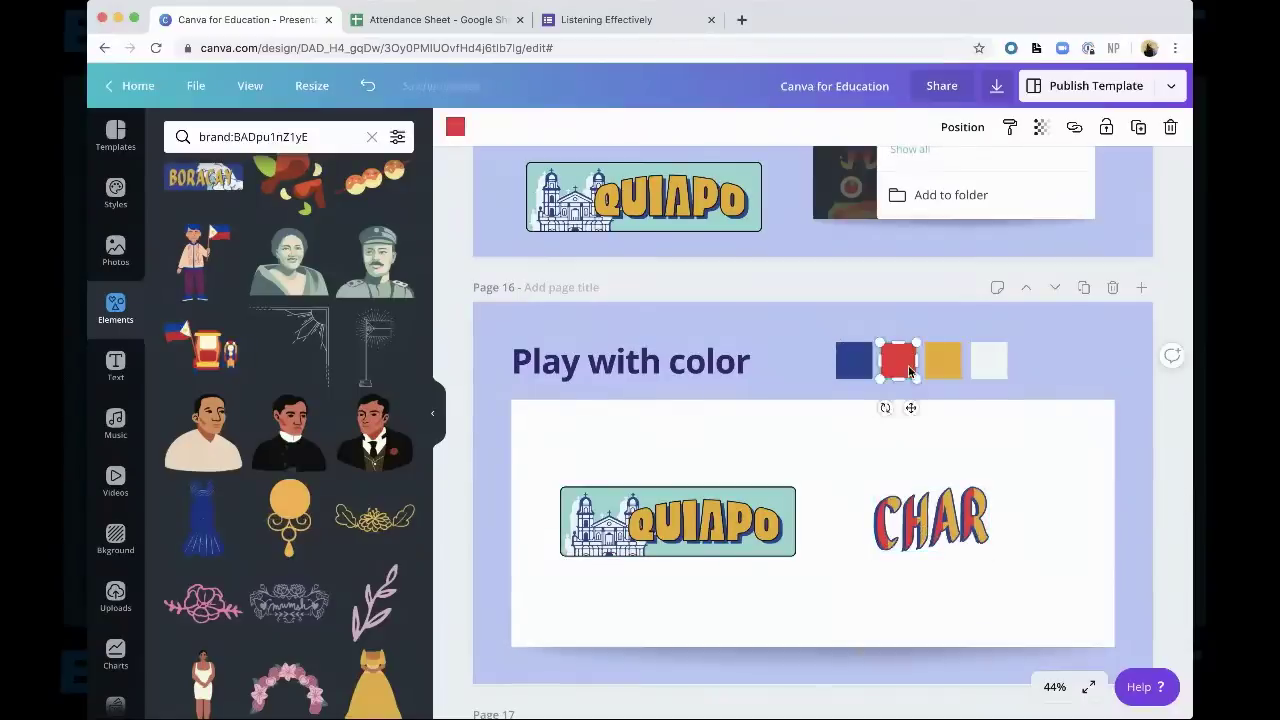
pyautogui.click(943, 364)
# Change the black of the "QUIAPO" sign on page 16 to dark blue from the document colours
pyautogui.click(736, 537)
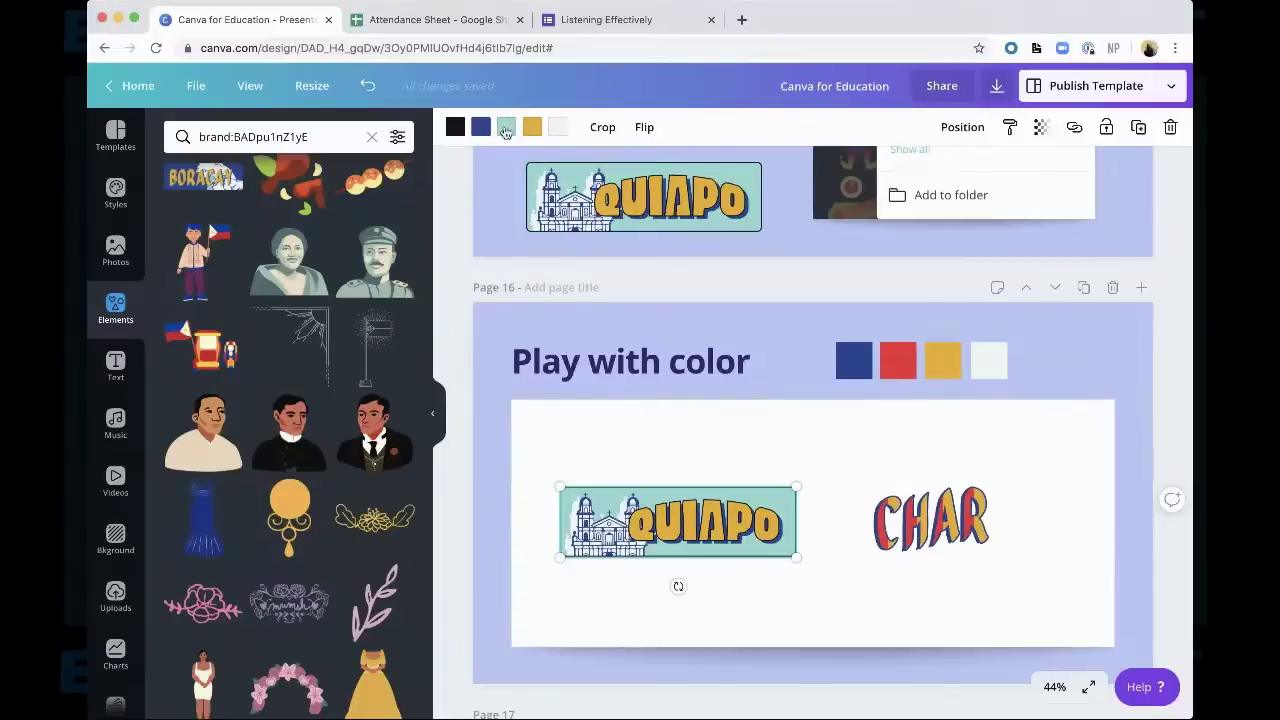
pyautogui.click(433, 418)
pyautogui.scroll(-1, 342, 394)
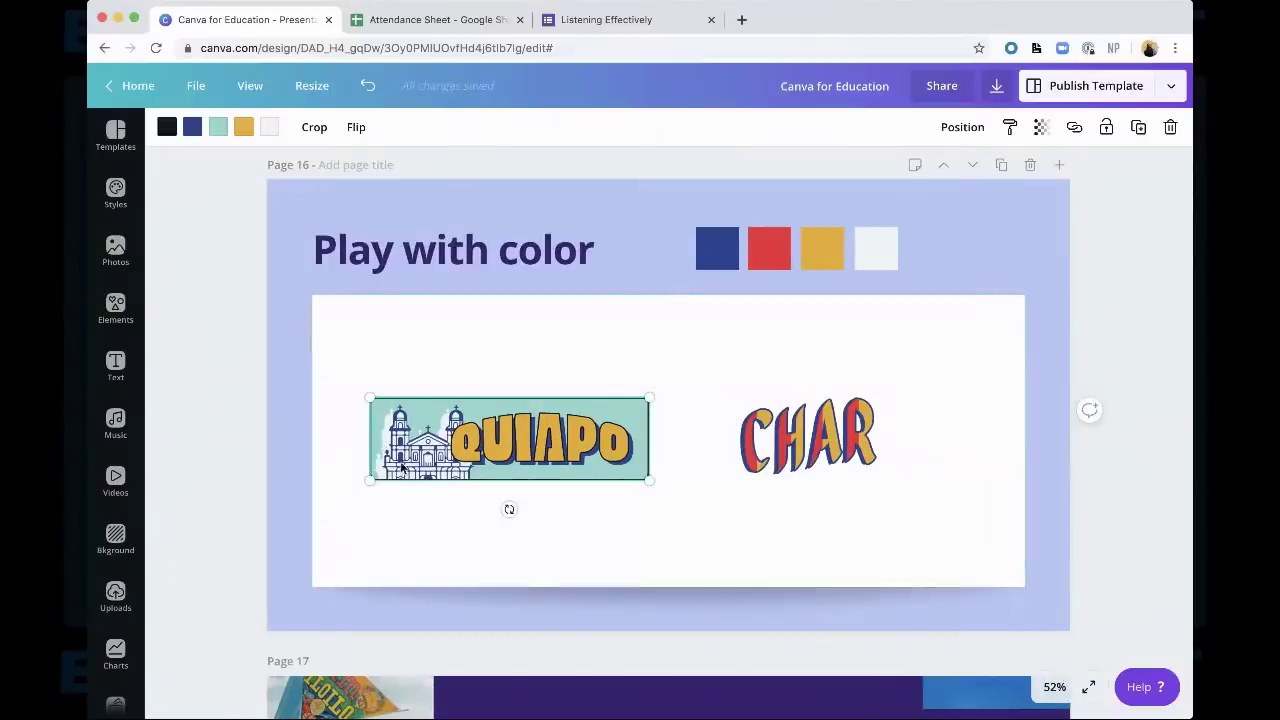
pyautogui.click(167, 127)
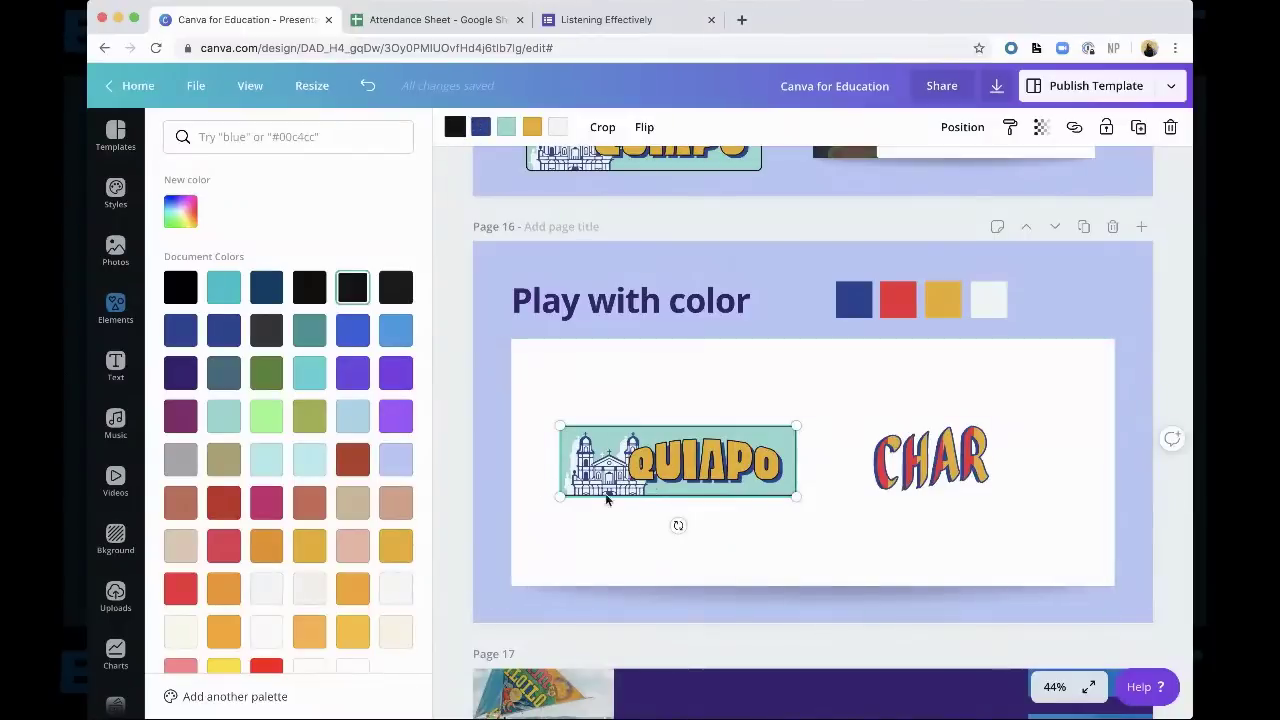
pyautogui.scroll(-4, 377, 414)
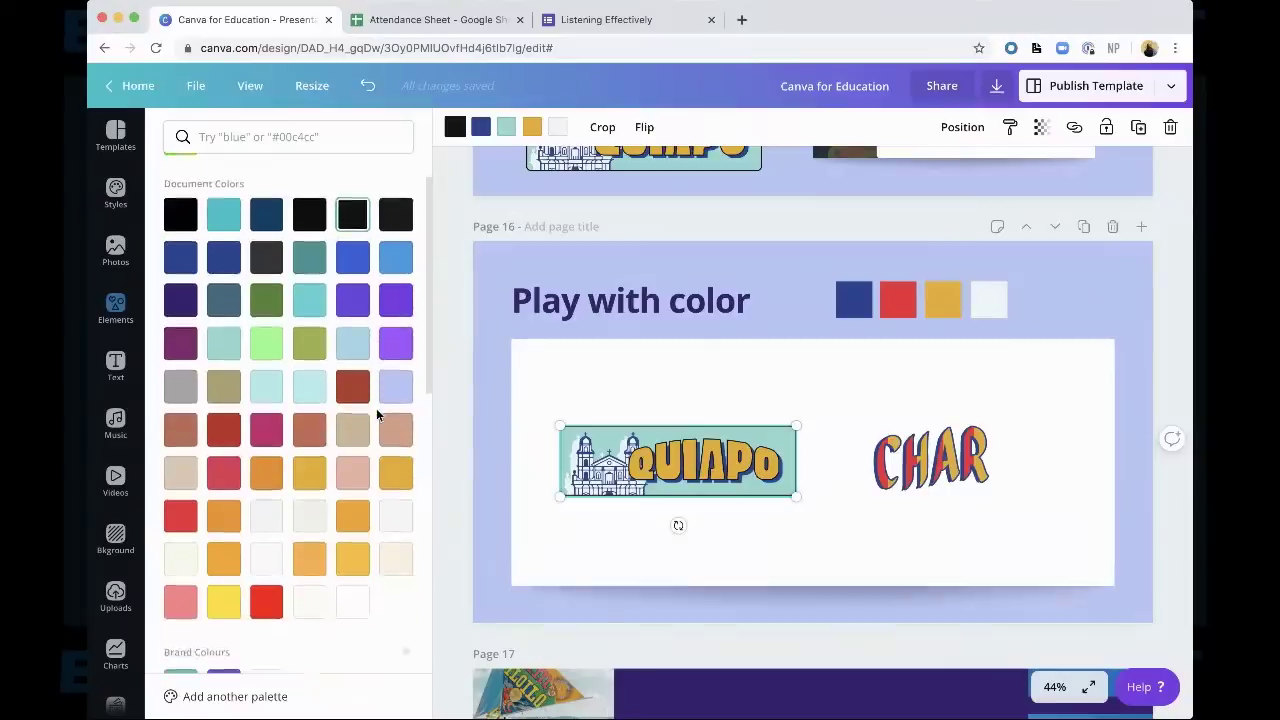
pyautogui.scroll(2, 360, 490)
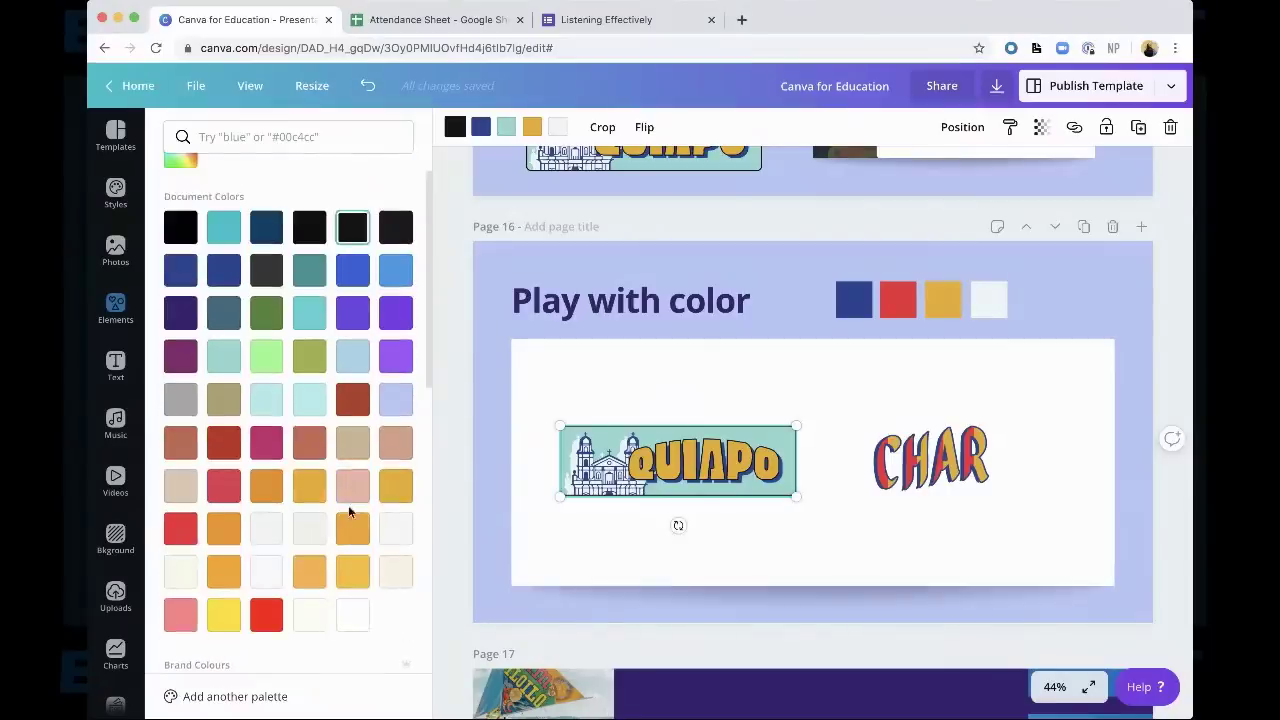
pyautogui.click(225, 276)
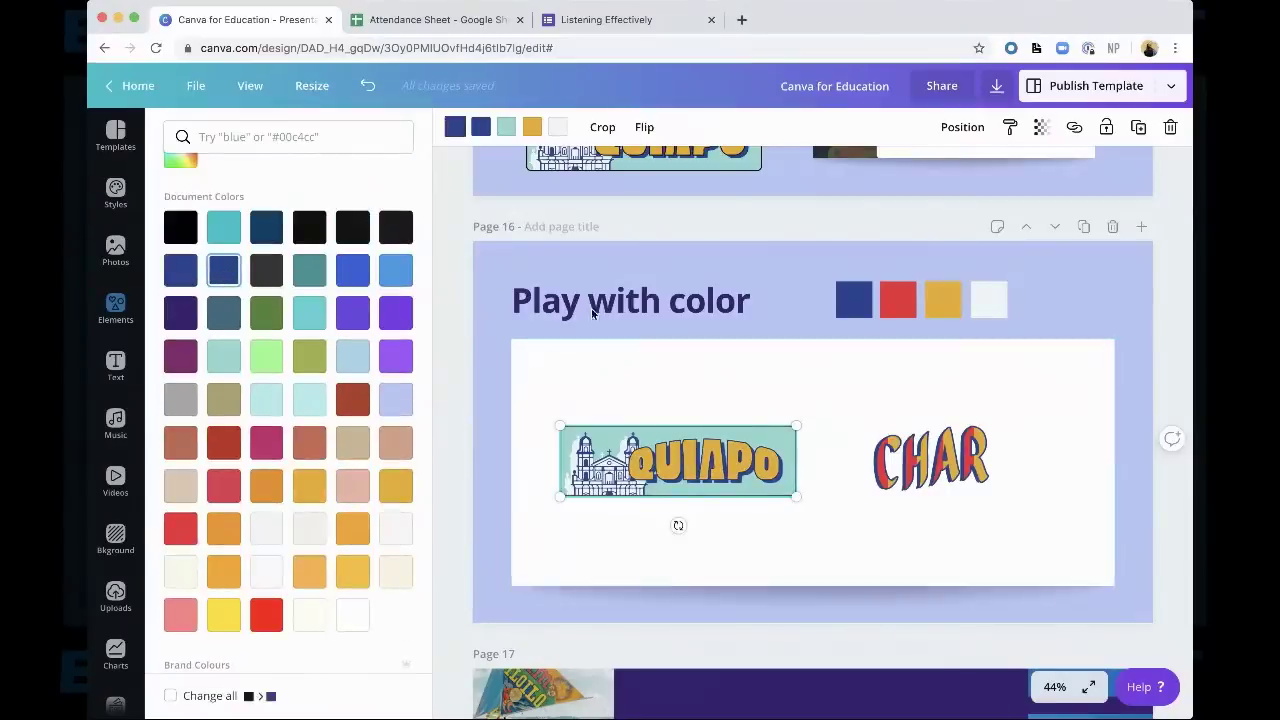
pyautogui.press('Escape')
pyautogui.click(565, 290)
pyautogui.click(514, 500)
pyautogui.click(613, 293)
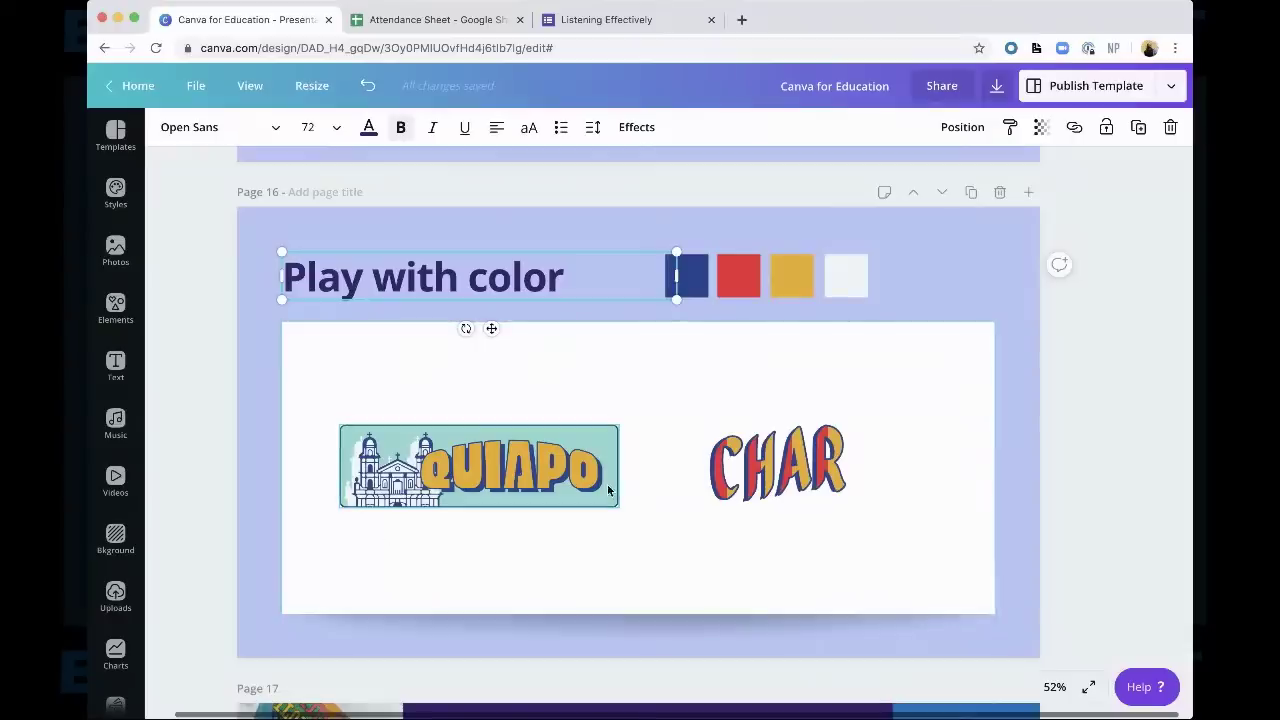
# Change the "QUIAPO" sign's second blue, used for the church and letter shadows, to the Expressive Palette's dark purple
pyautogui.click(479, 492)
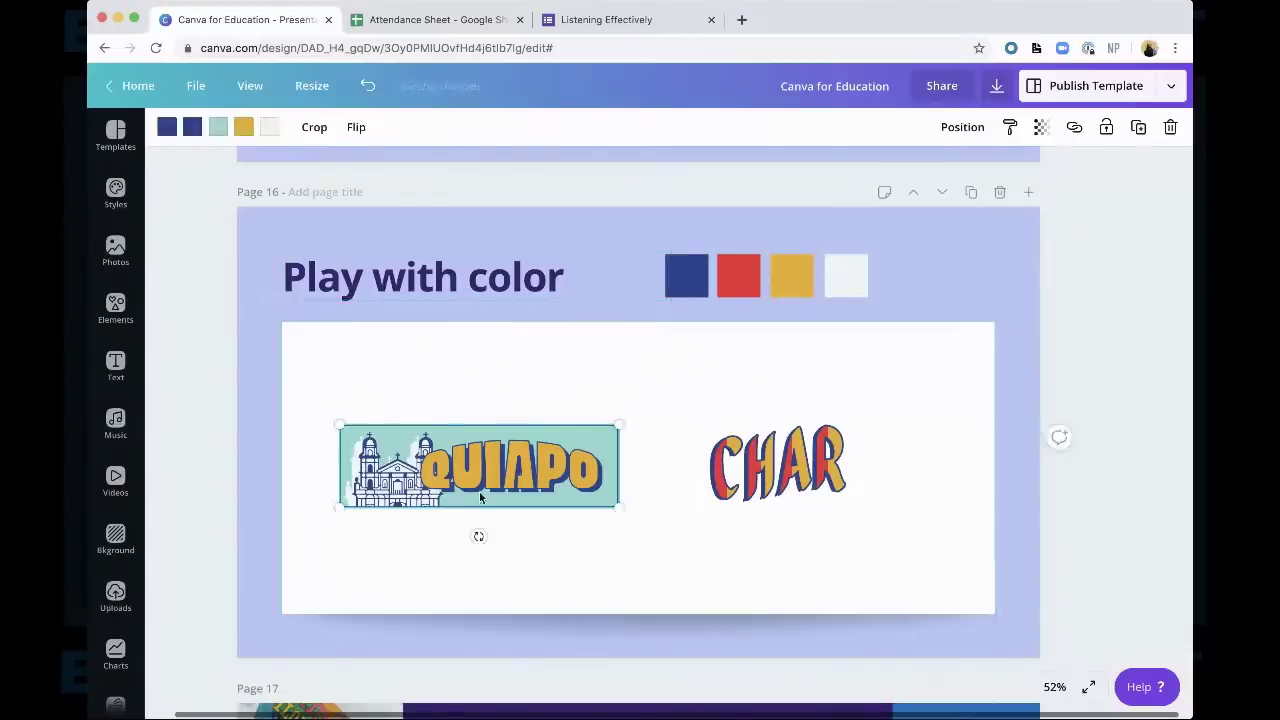
pyautogui.click(192, 127)
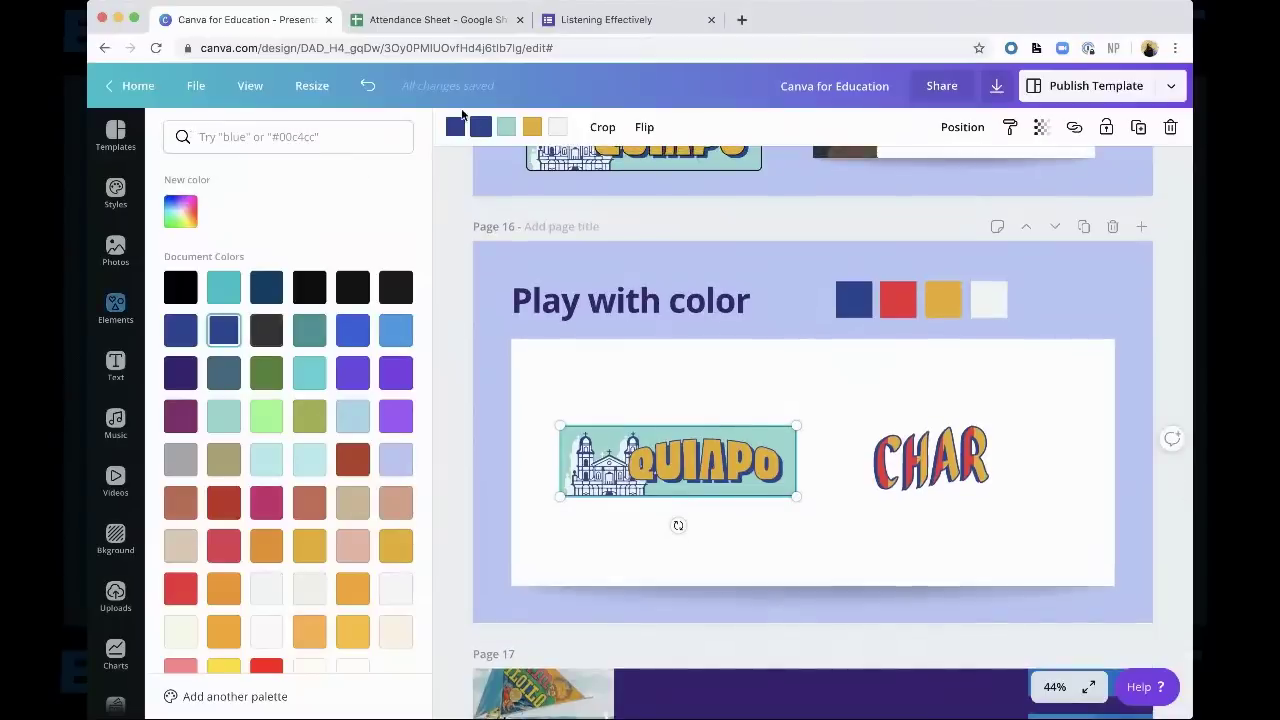
pyautogui.scroll(-3, 336, 475)
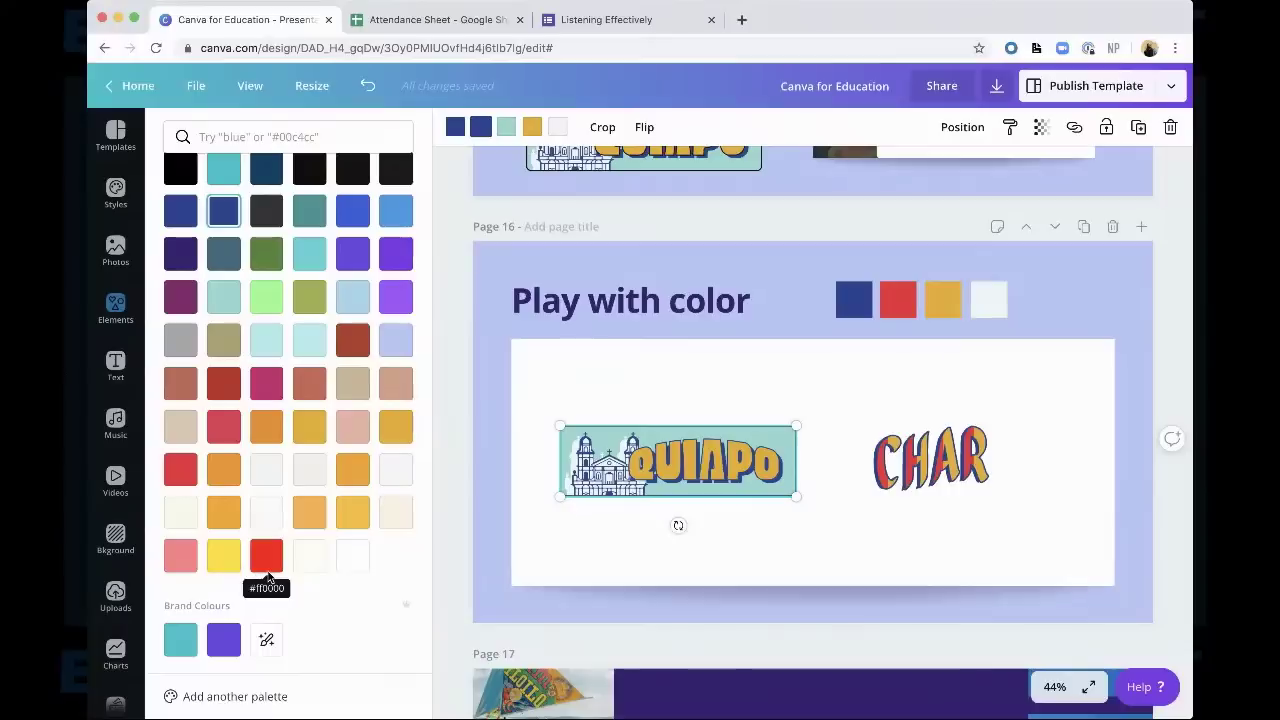
pyautogui.scroll(-5, 267, 575)
pyautogui.scroll(-3, 267, 575)
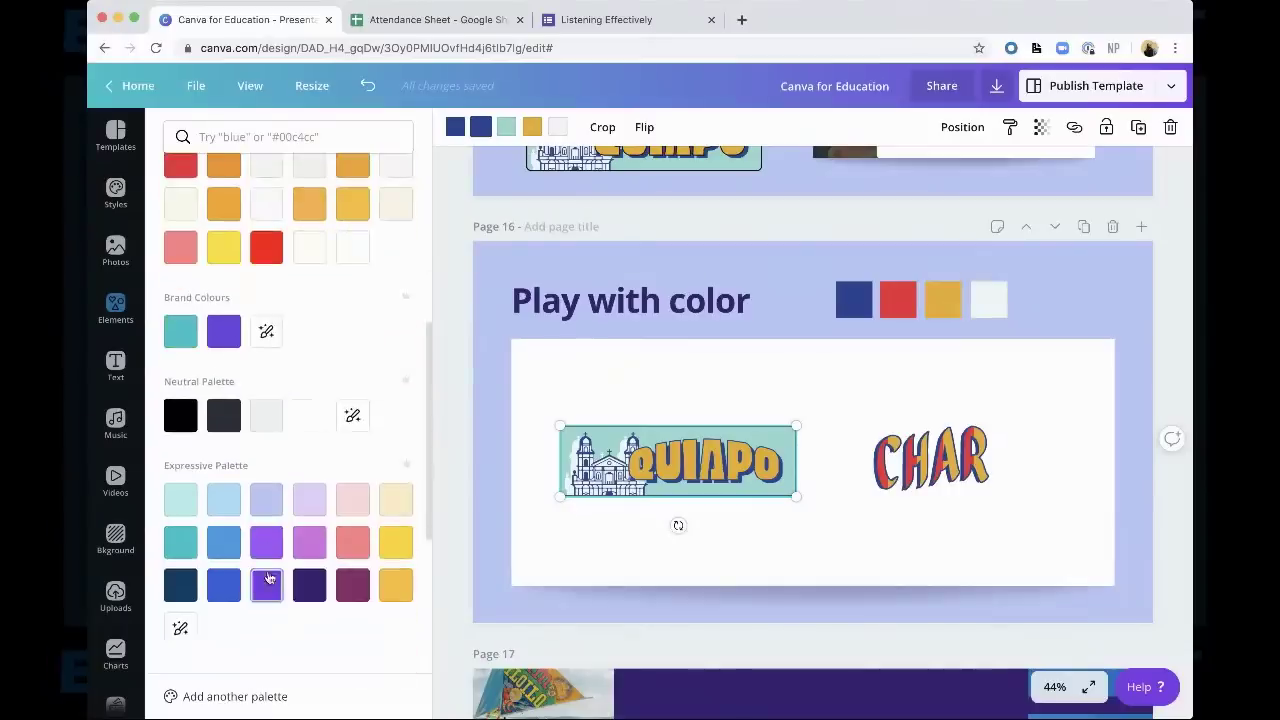
pyautogui.click(310, 588)
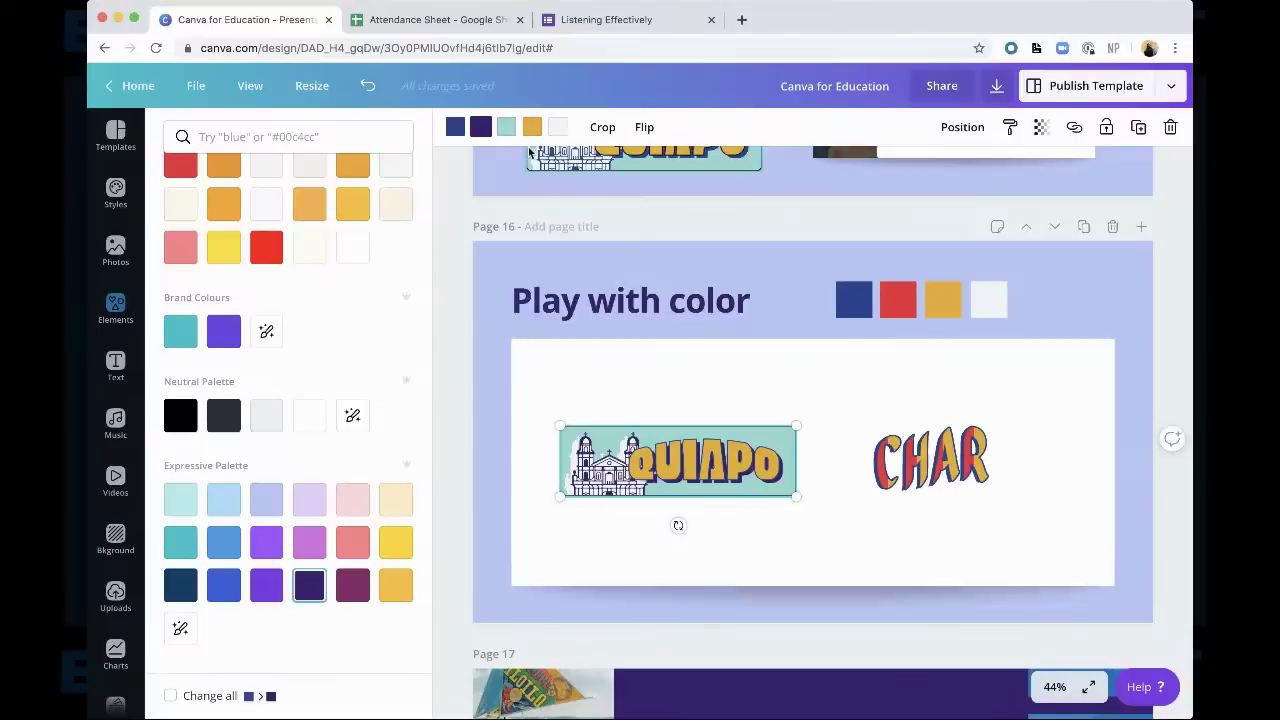
# Try white from the document colours in place of the "QUIAPO" sign's turquoise background
pyautogui.click(506, 128)
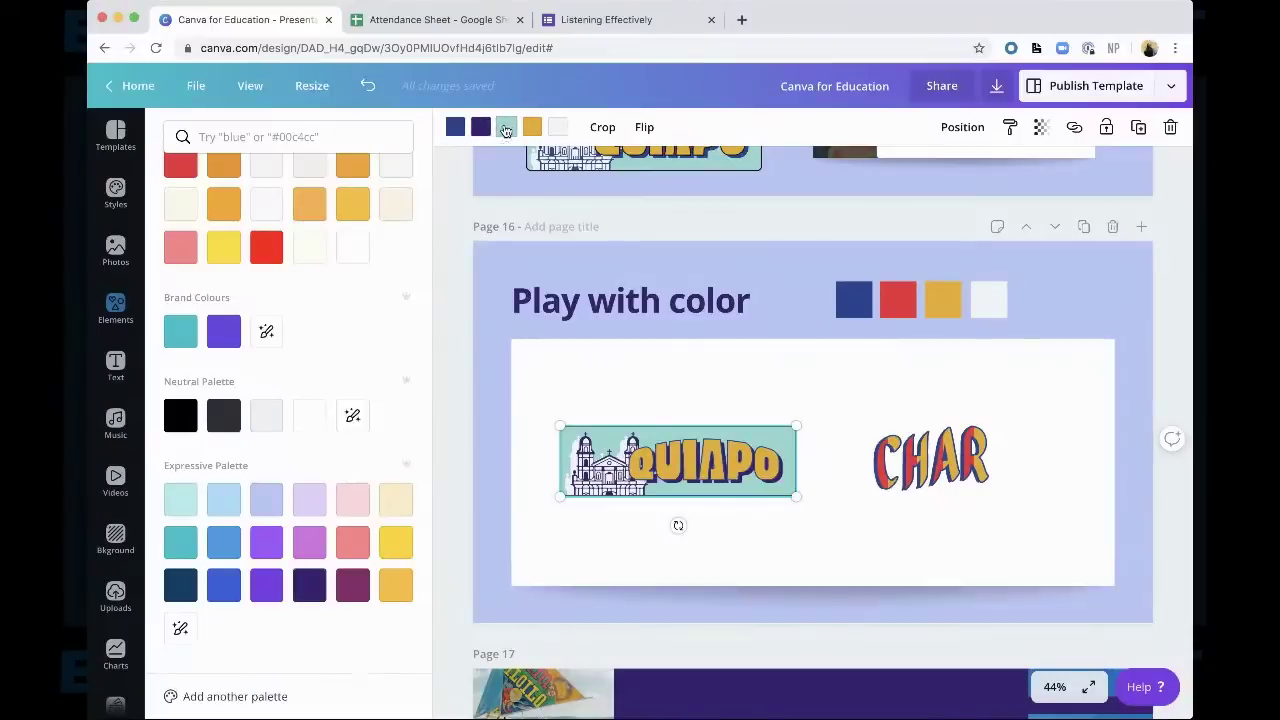
pyautogui.scroll(2, 320, 540)
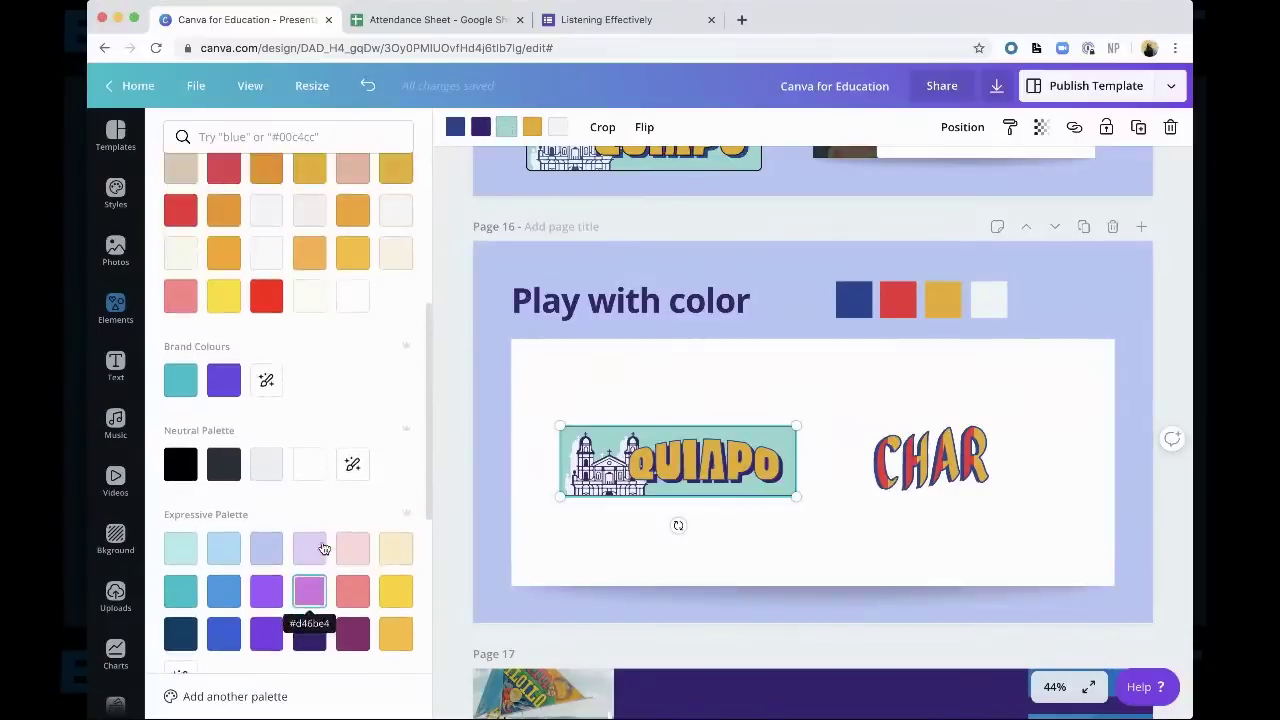
pyautogui.scroll(4, 322, 547)
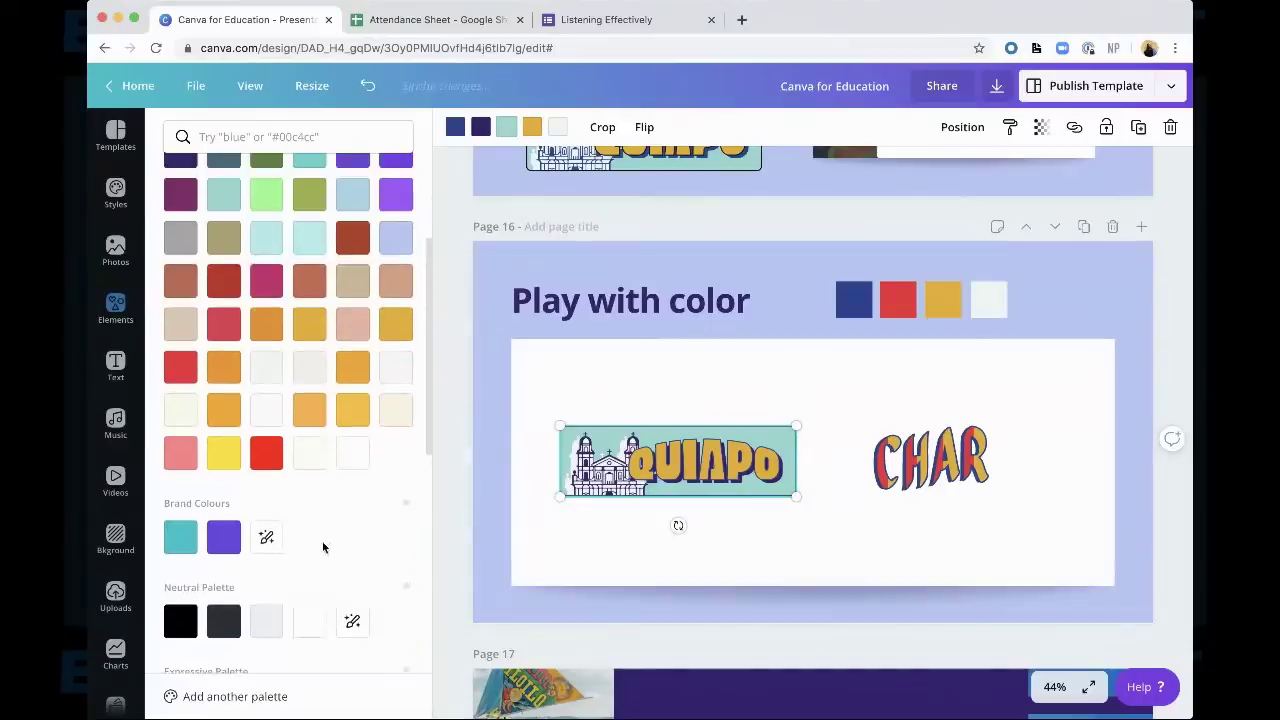
pyautogui.click(358, 455)
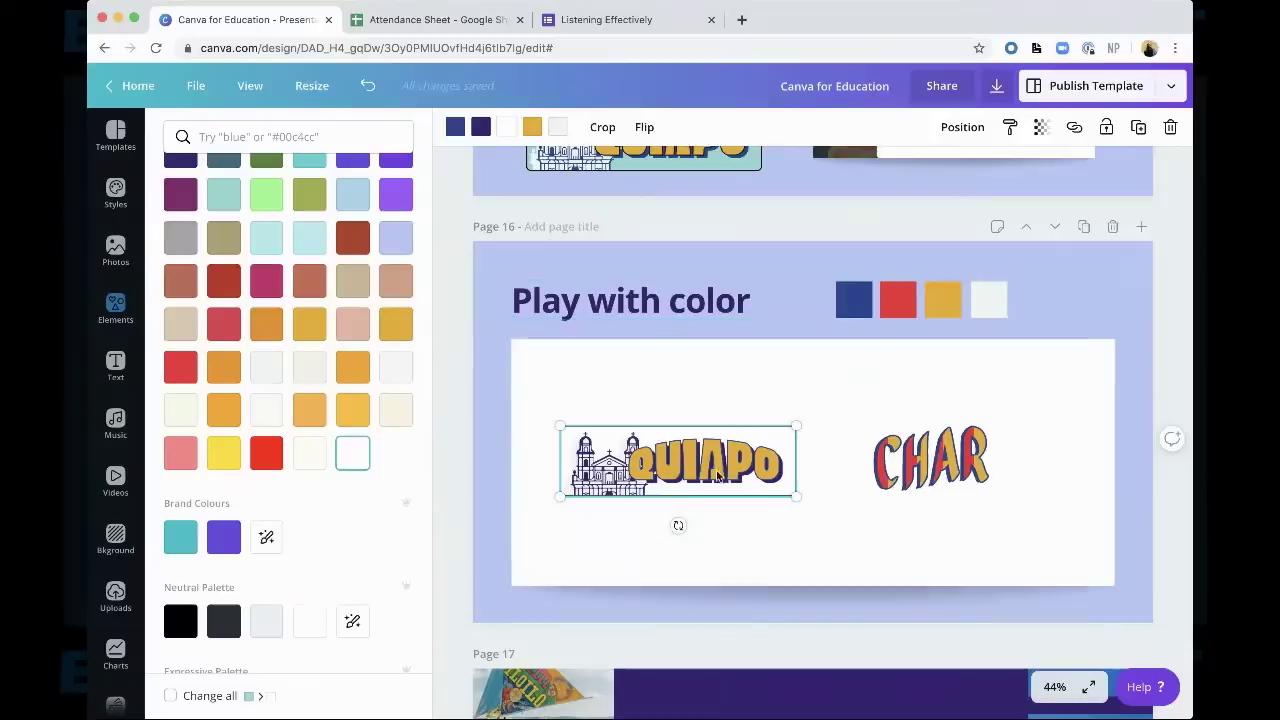
# Set the "QUIAPO" sign's background to red and its yellow lettering to orange, using the document colours
pyautogui.click(533, 130)
pyautogui.click(507, 128)
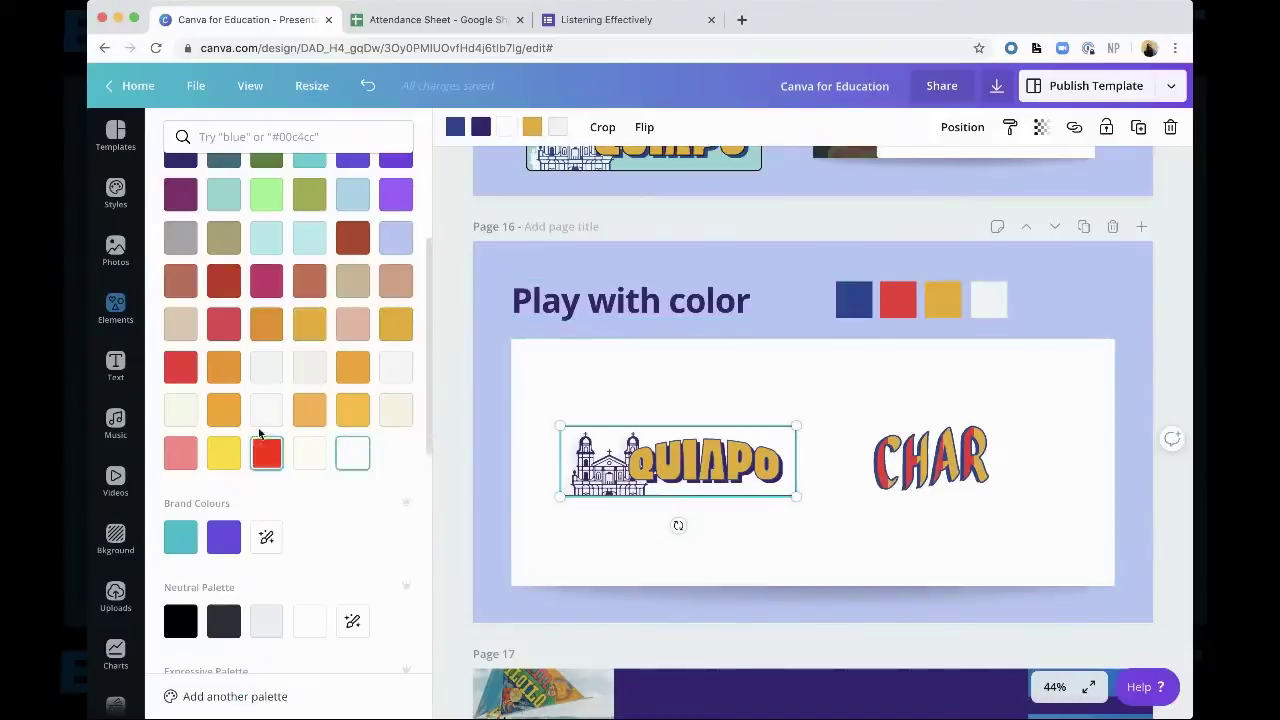
pyautogui.click(180, 368)
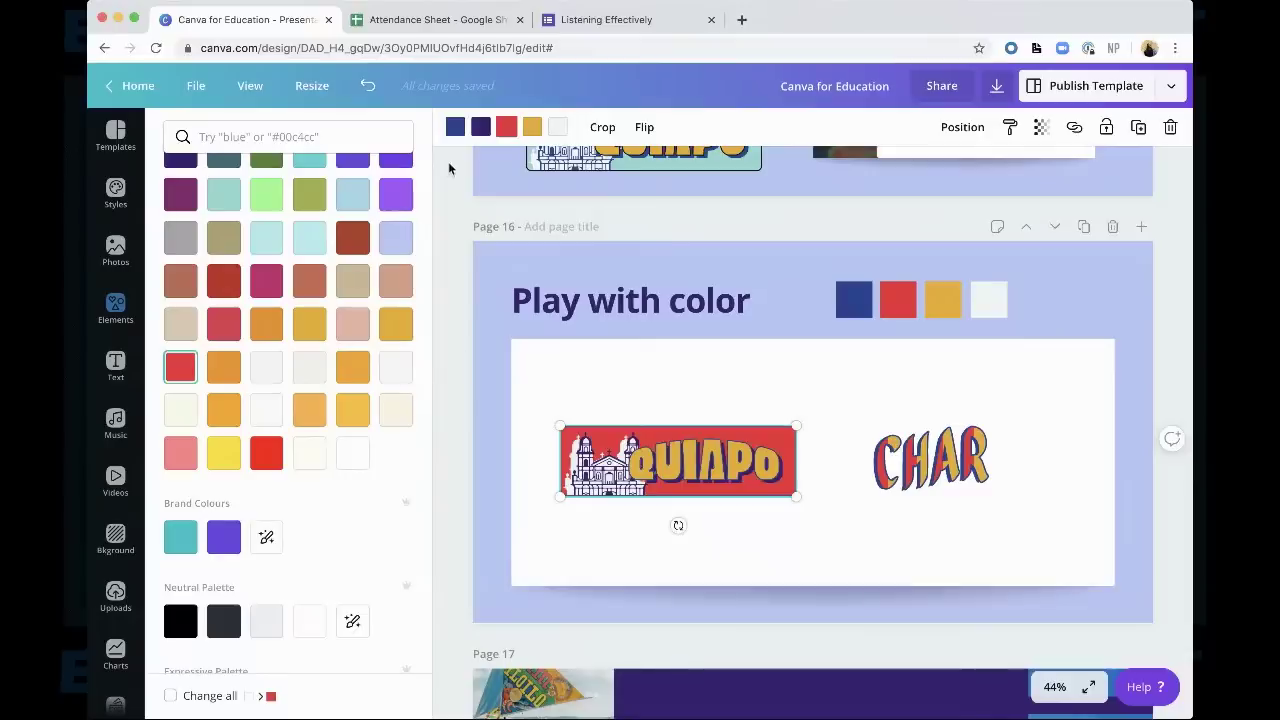
pyautogui.click(533, 129)
pyautogui.click(229, 415)
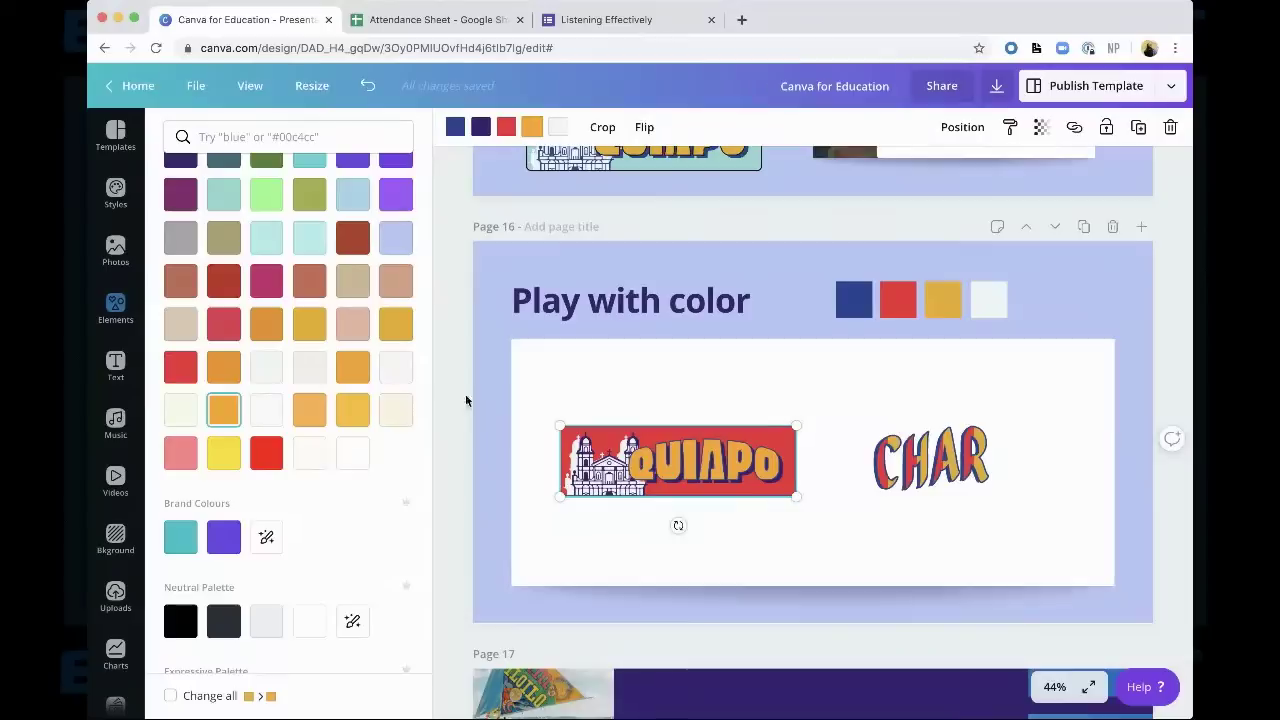
# Compare the recoloured "QUIAPO" sign and the "CHAR" lettering with each other and with page 16's colour swatches
pyautogui.press('Escape')
pyautogui.click(714, 496)
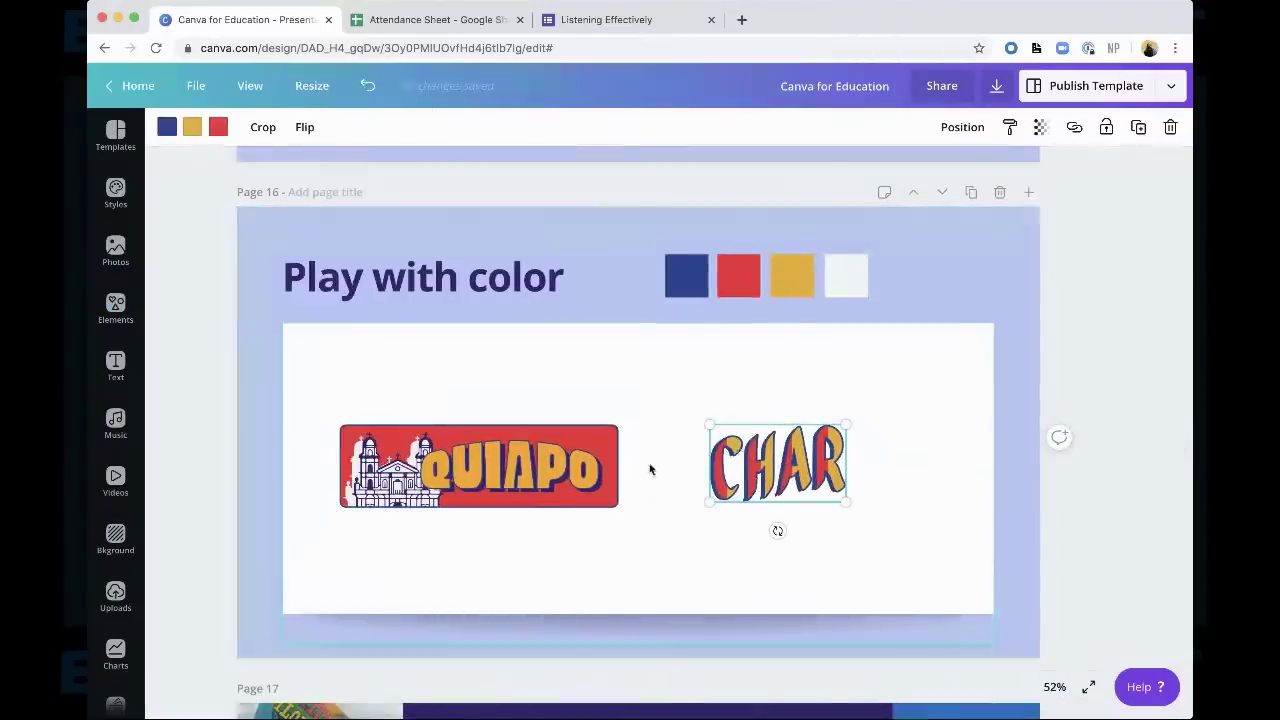
pyautogui.click(548, 476)
pyautogui.keyDown('shift'); pyautogui.click(779, 487); pyautogui.keyUp('shift')
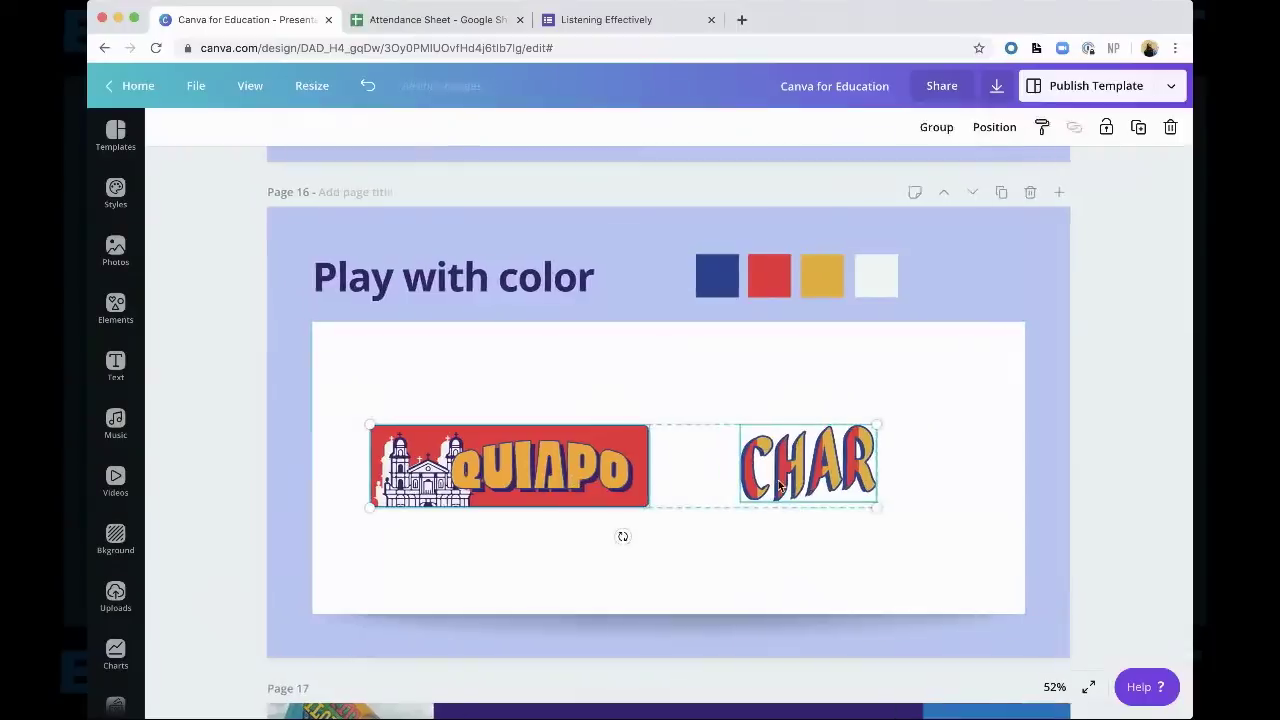
pyautogui.click(841, 389)
pyautogui.click(900, 272)
pyautogui.click(838, 432)
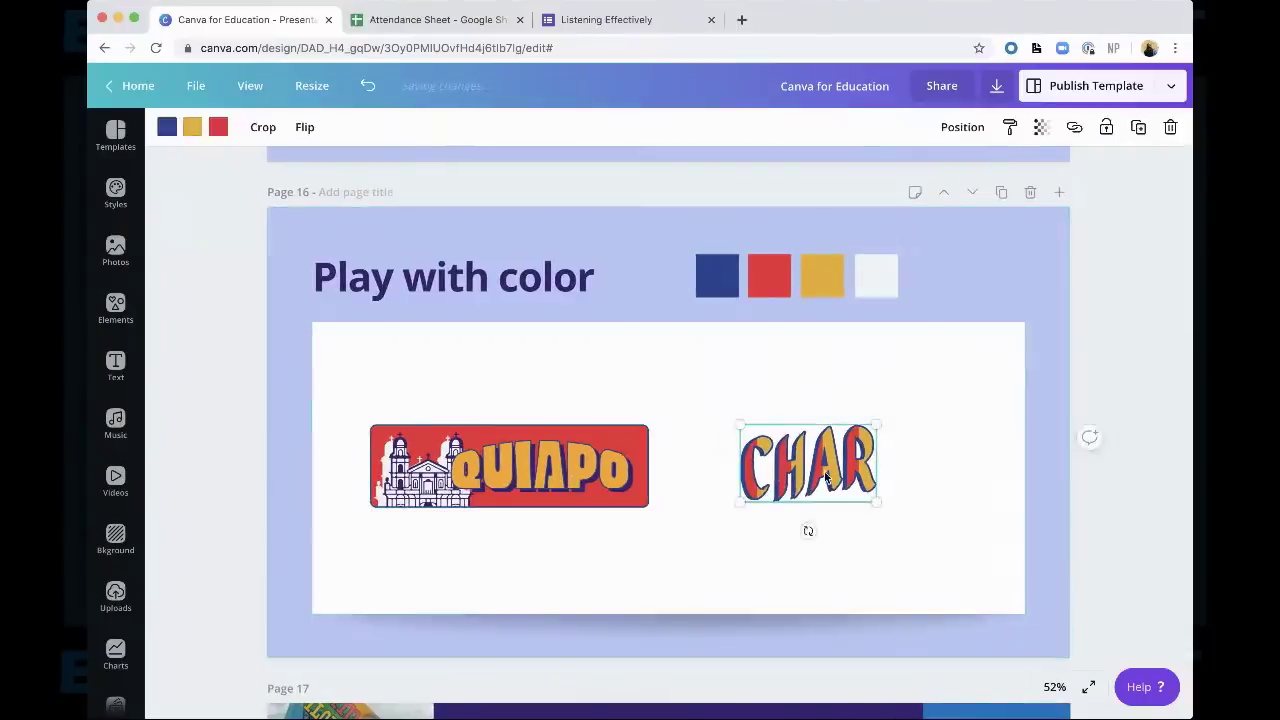
pyautogui.click(593, 481)
pyautogui.scroll(-2, 560, 460)
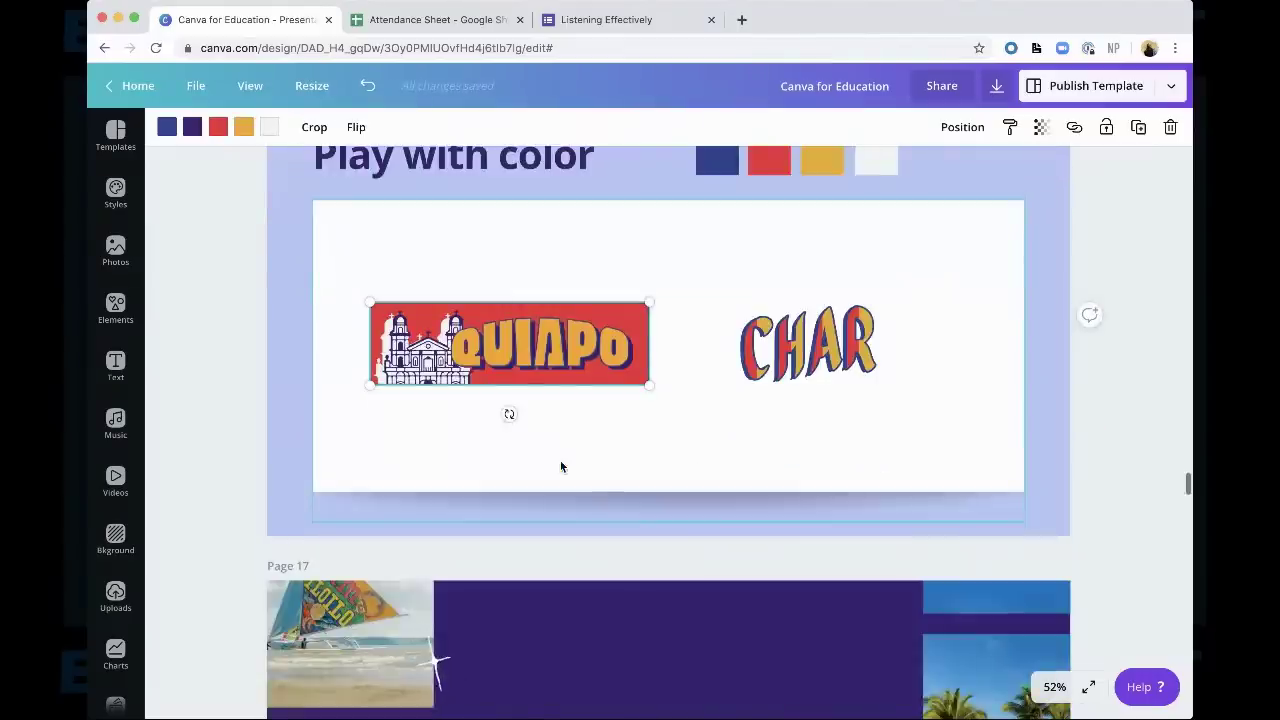
pyautogui.scroll(1, 560, 460)
pyautogui.click(787, 463)
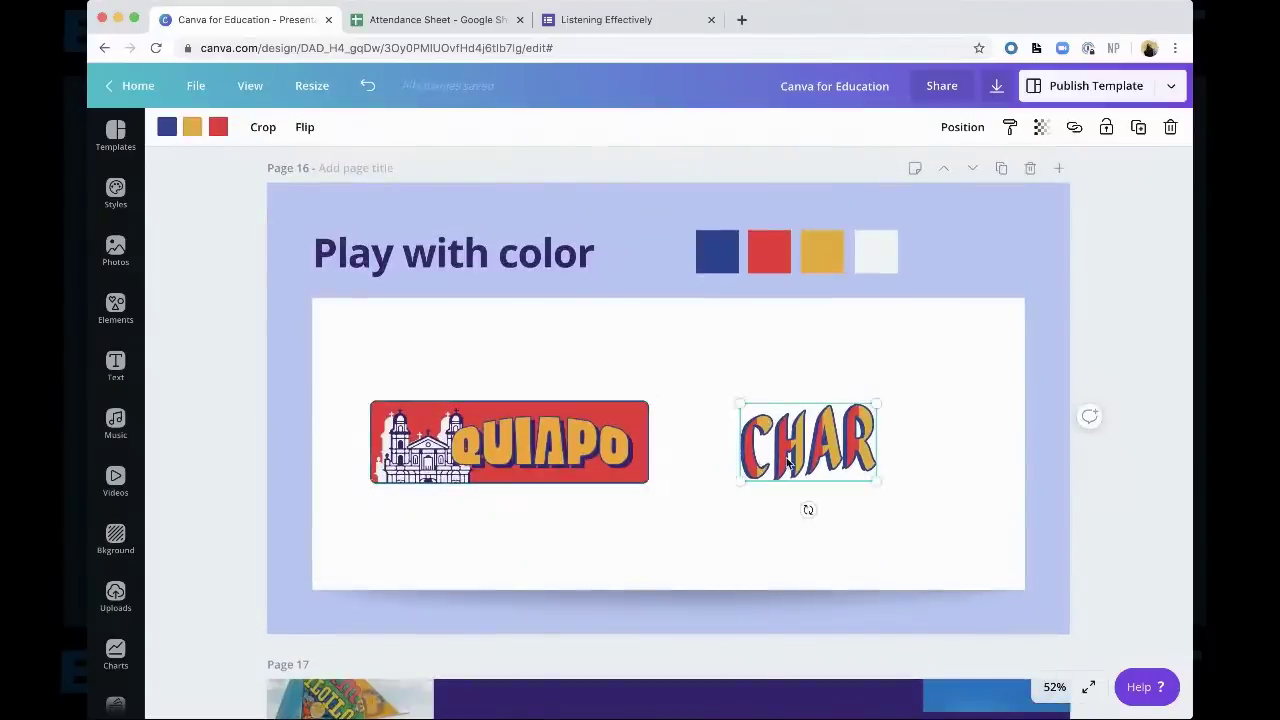
pyautogui.scroll(-2, 681, 486)
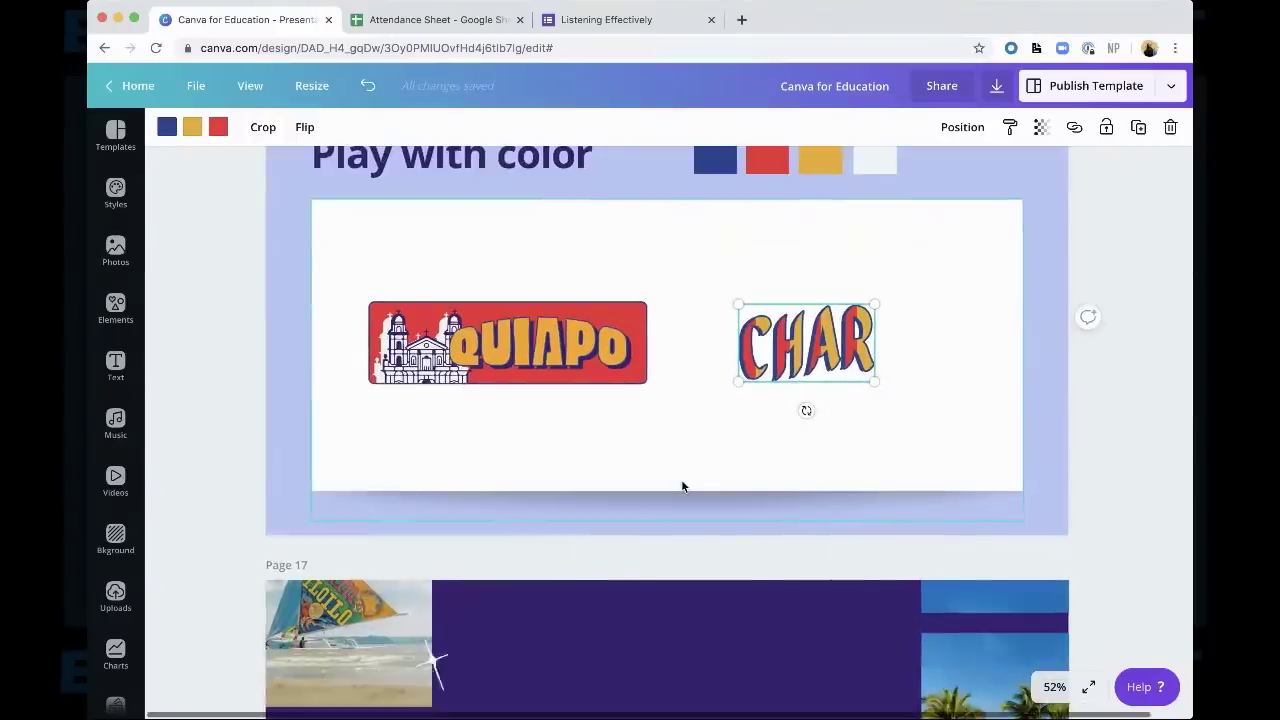
pyautogui.scroll(-1, 681, 486)
# Compare page 16's recoloured "QUIAPO" sign with the original turquoise version on page 15 and with the "CHAR" lettering
pyautogui.scroll(5, 681, 486)
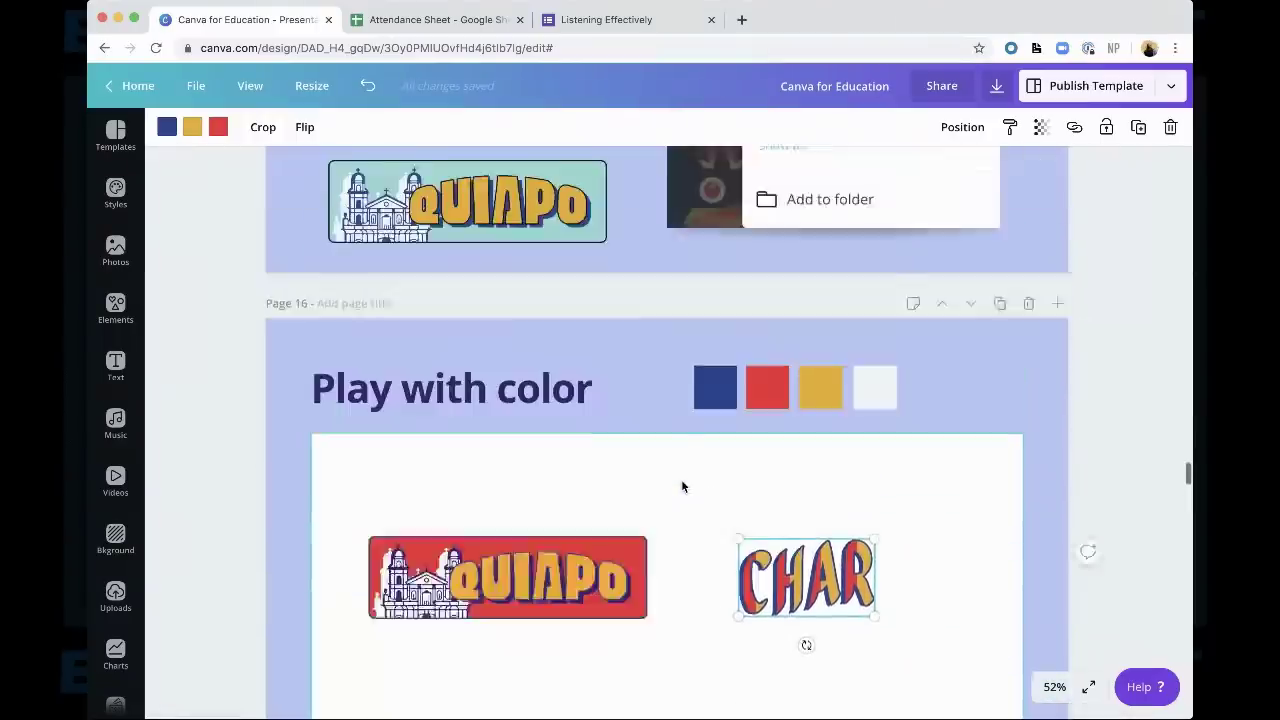
pyautogui.scroll(3, 683, 487)
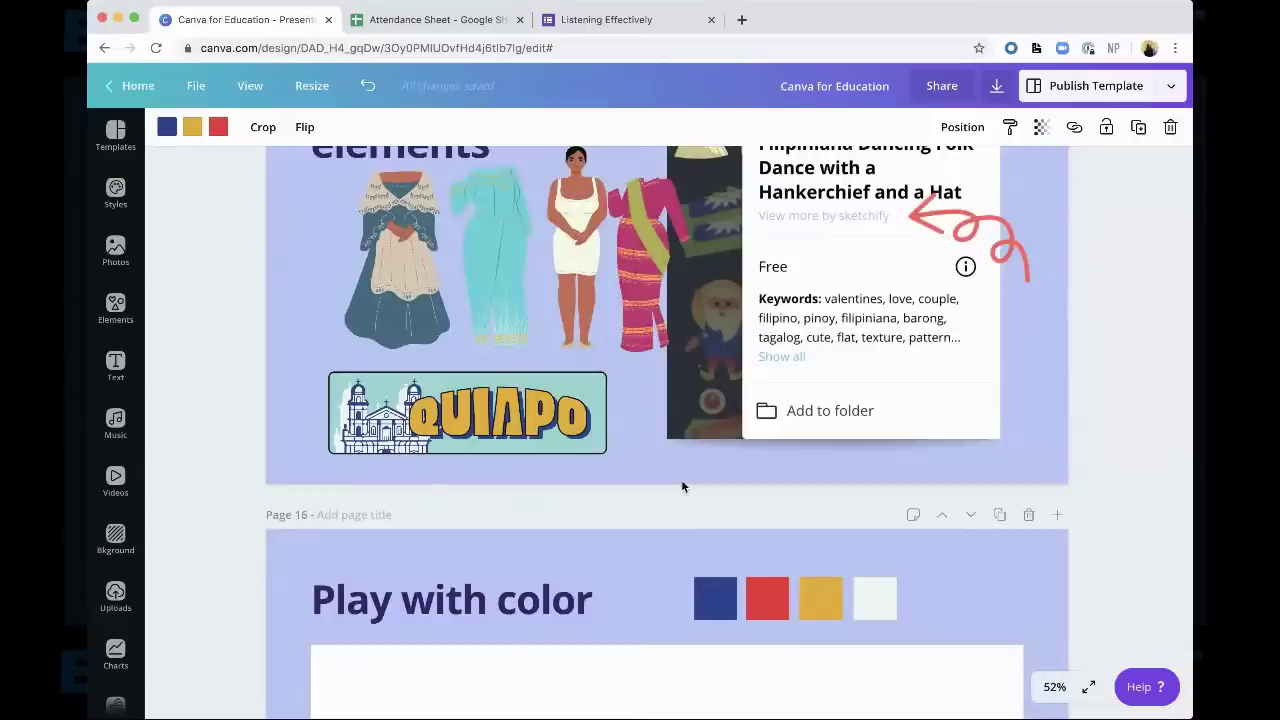
pyautogui.scroll(-2, 683, 487)
pyautogui.click(646, 399)
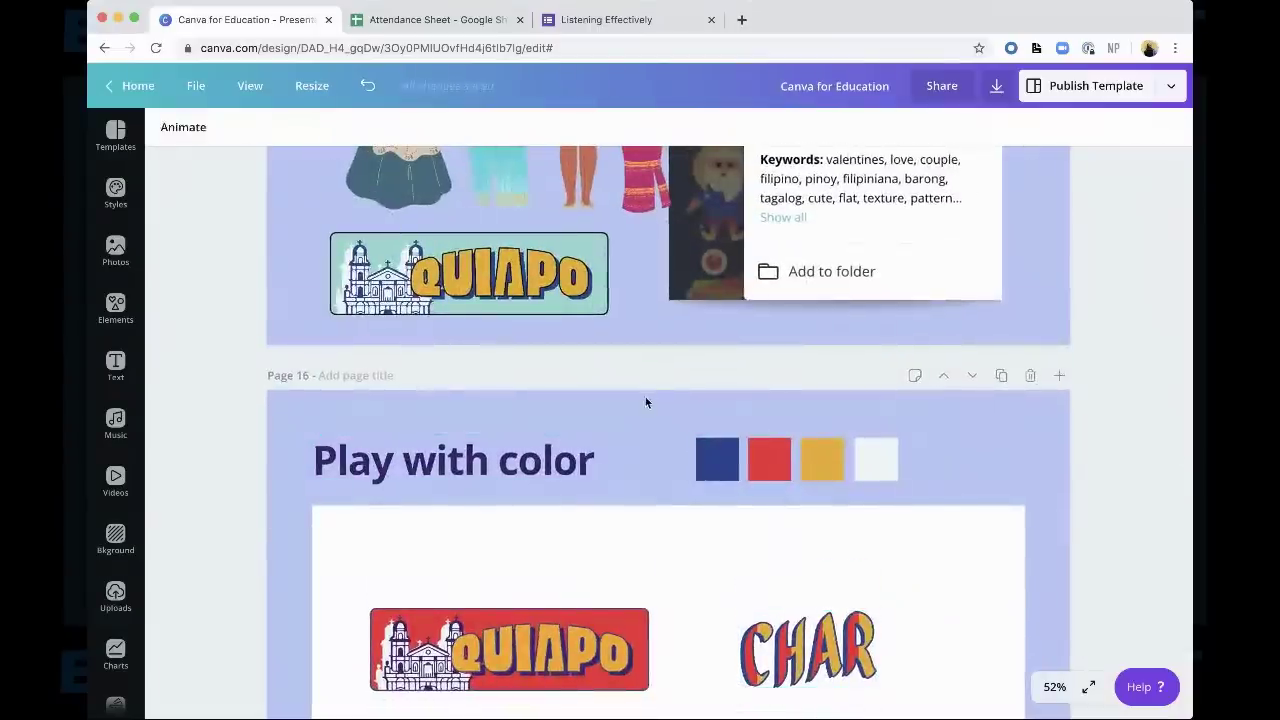
pyautogui.scroll(-3, 645, 403)
pyautogui.click(591, 487)
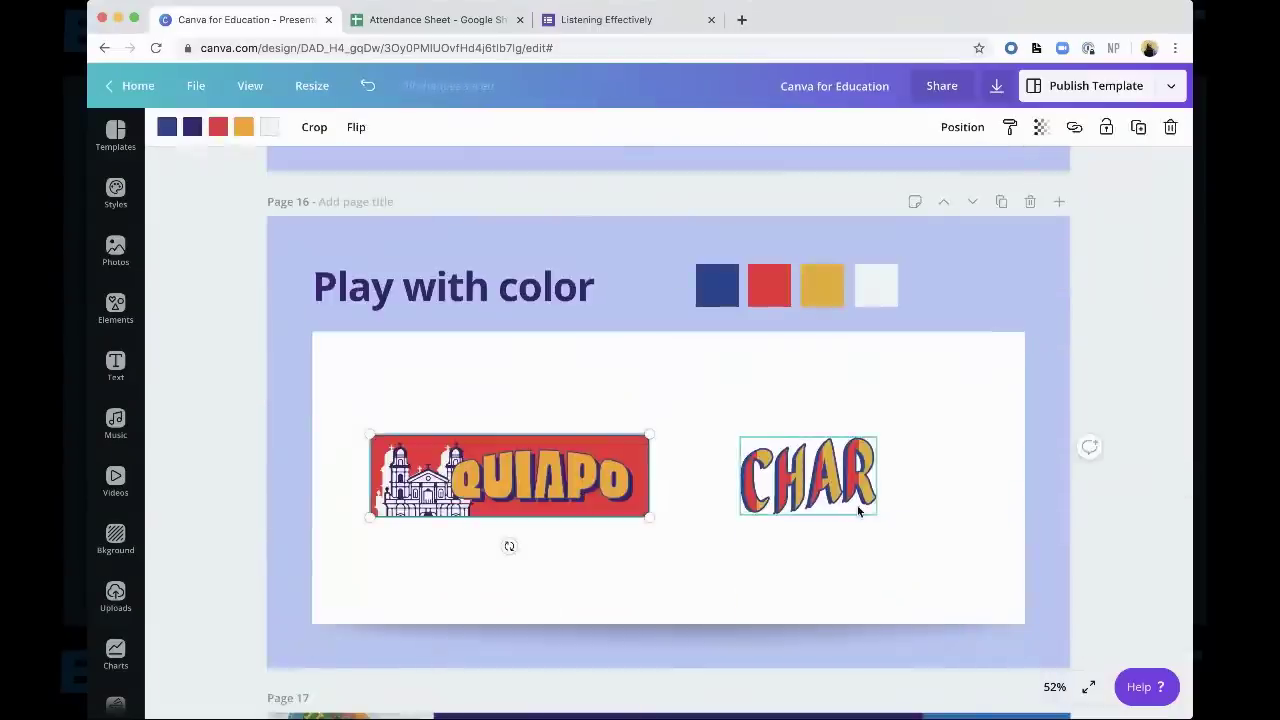
pyautogui.click(857, 505)
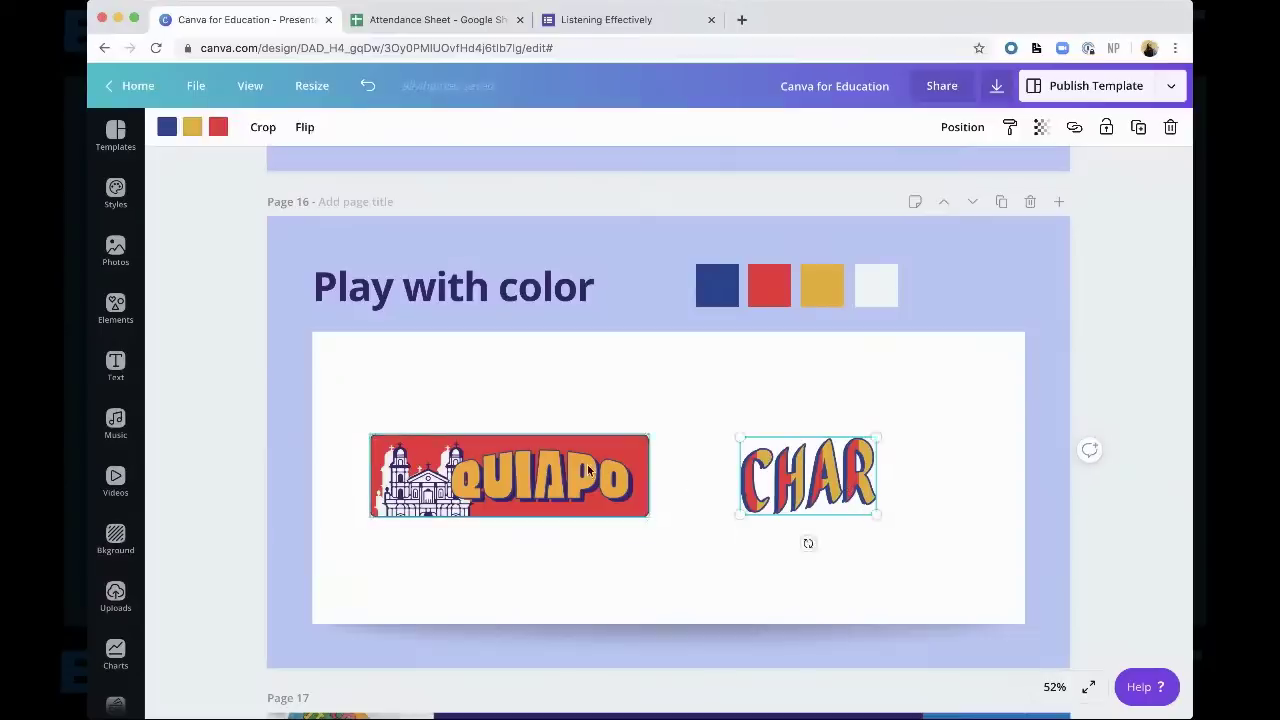
pyautogui.click(769, 512)
pyautogui.scroll(-3, 786, 514)
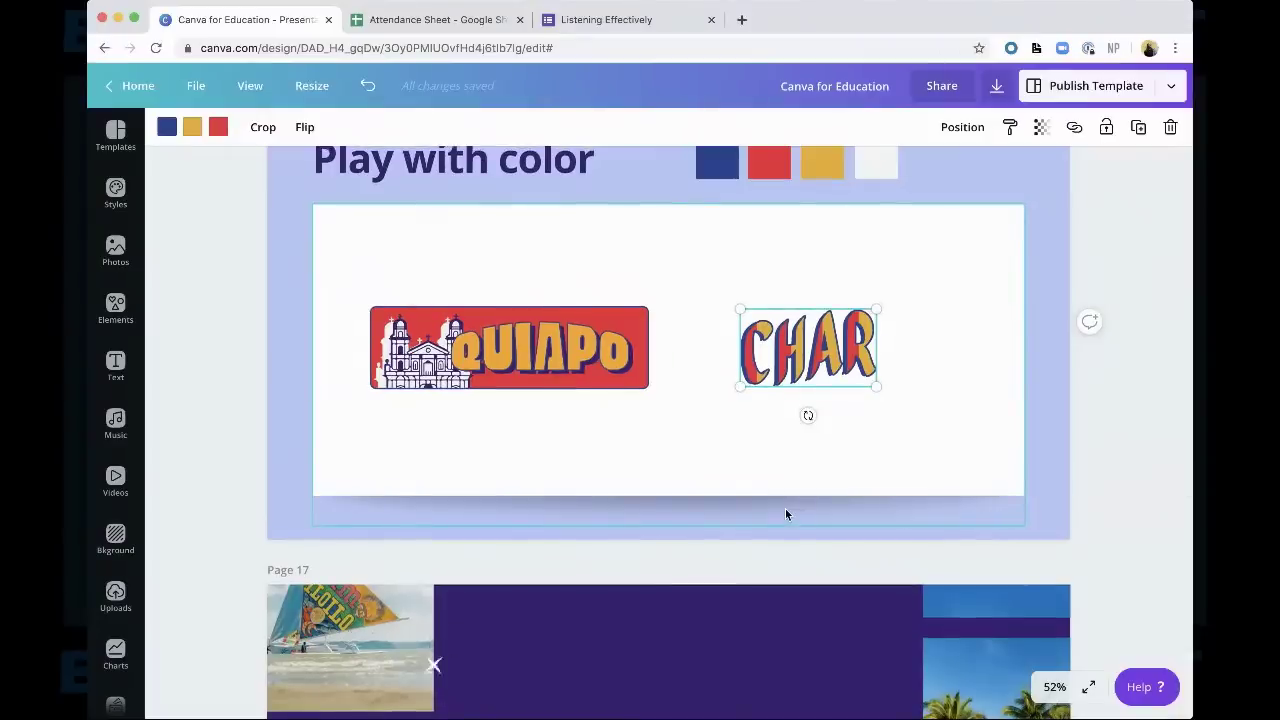
# Browse the photo library's categories, recently used and trending photos alongside the "Find the right photos" page
pyautogui.click(186, 427)
pyautogui.scroll(-5, 186, 427)
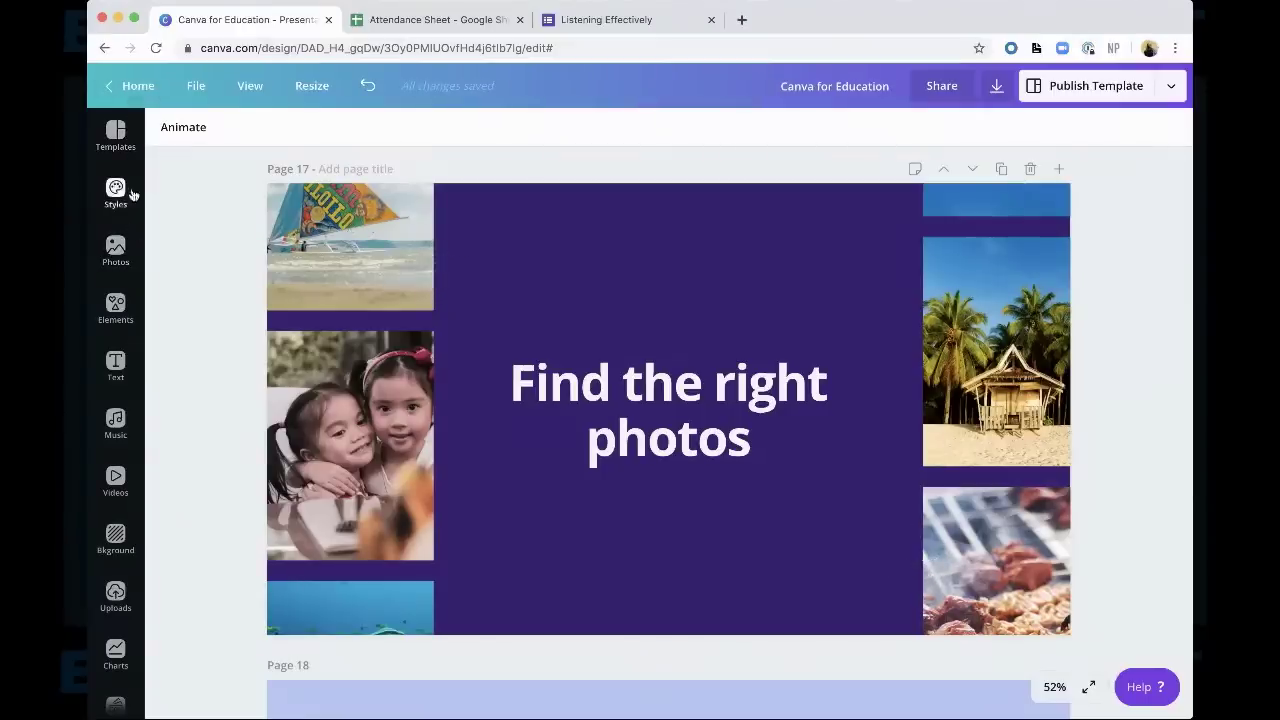
pyautogui.click(116, 252)
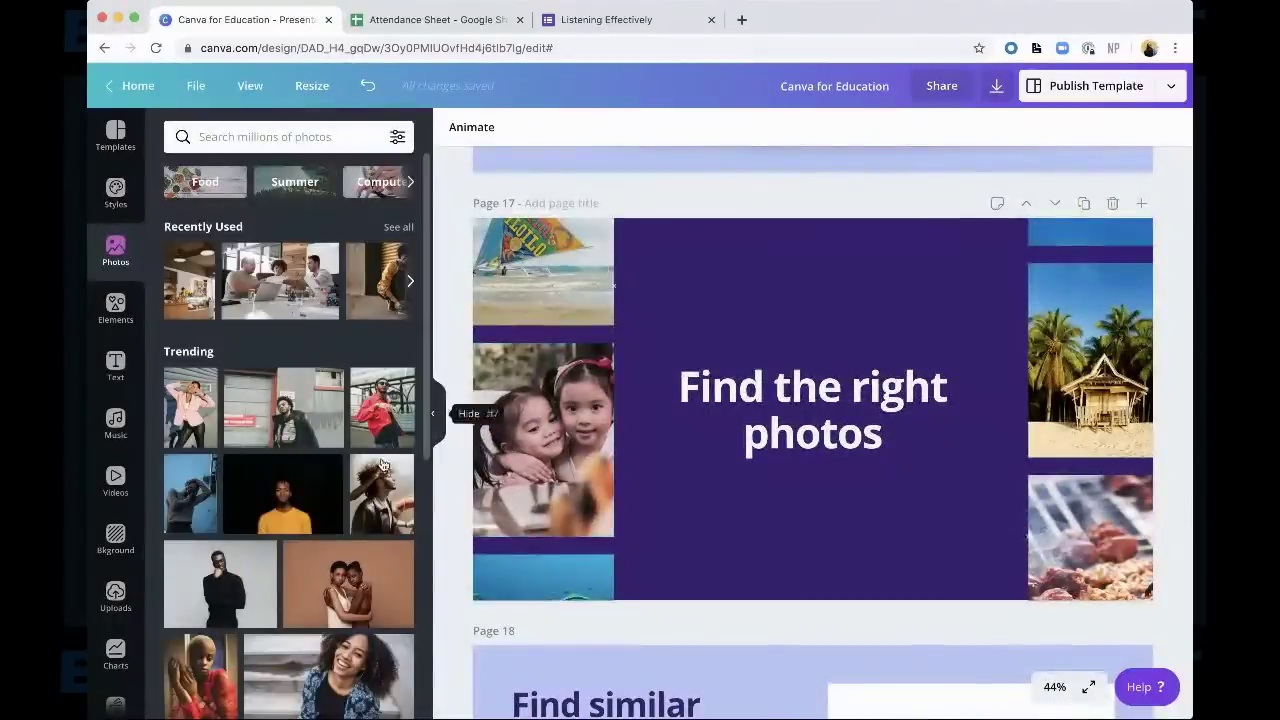
pyautogui.moveTo(331, 476)
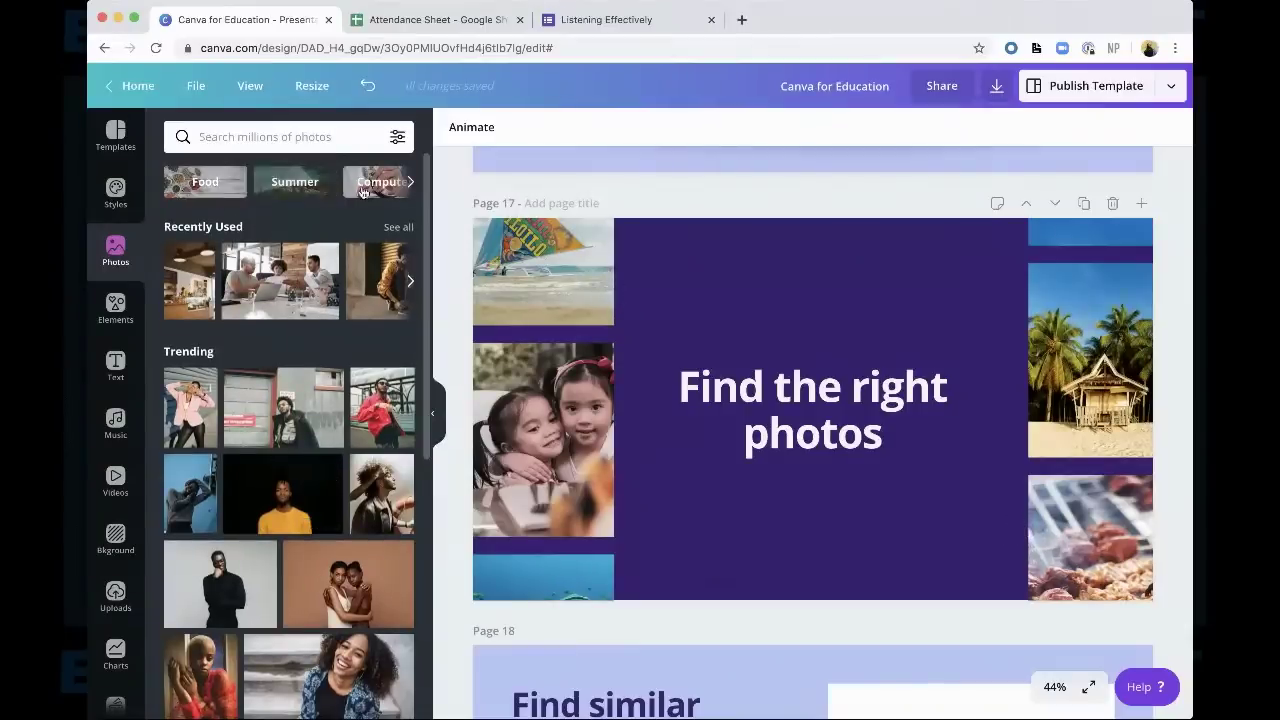
pyautogui.click(408, 181)
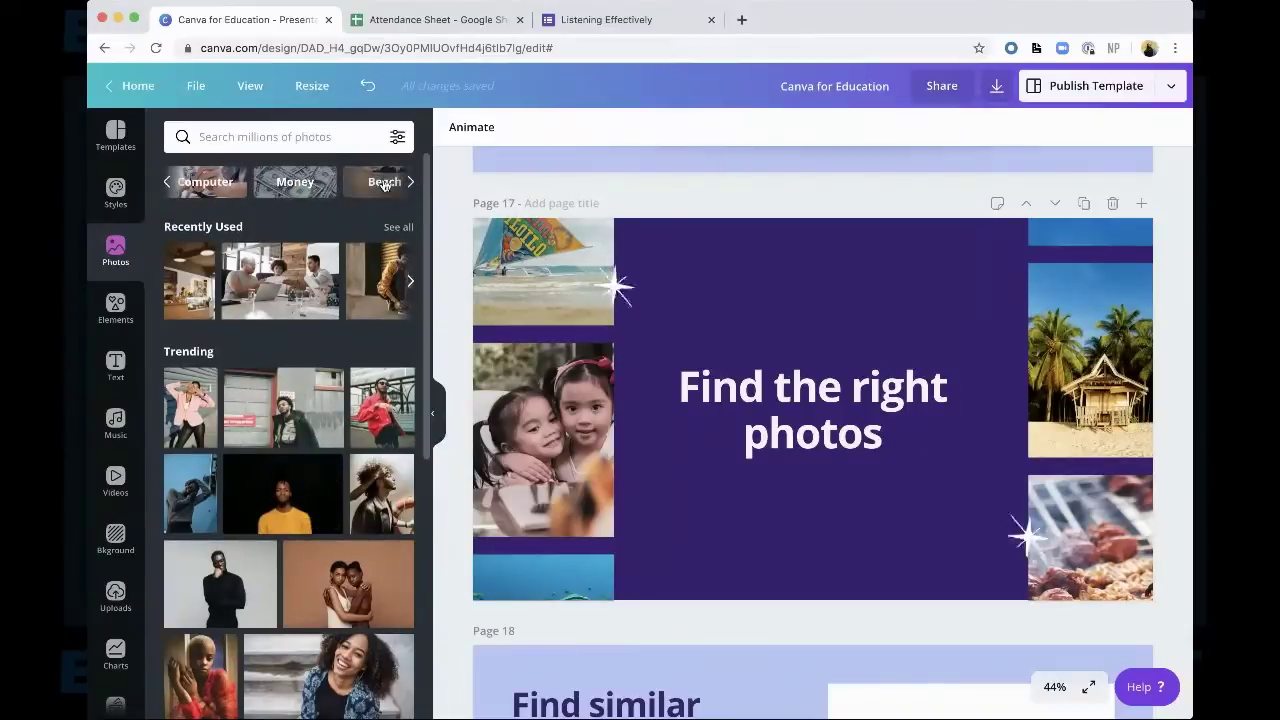
pyautogui.scroll(-2, 331, 271)
pyautogui.scroll(1, 331, 271)
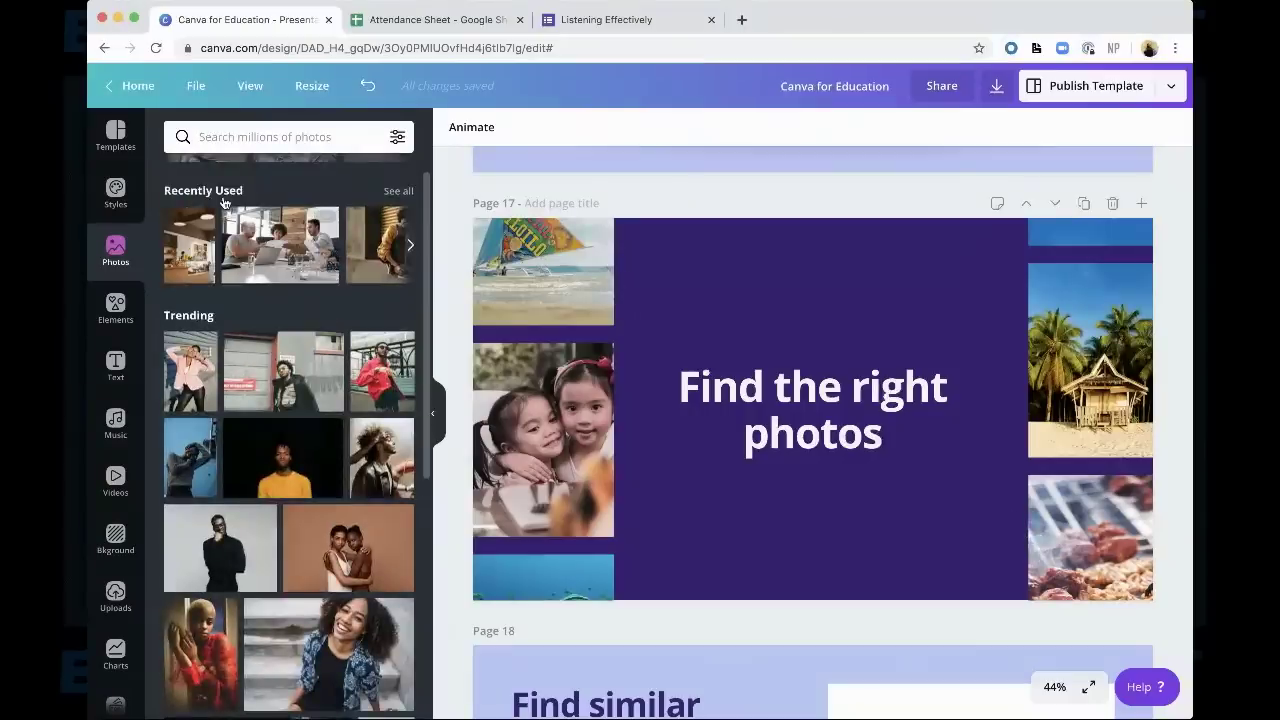
pyautogui.scroll(-8, 231, 222)
pyautogui.scroll(-14, 231, 222)
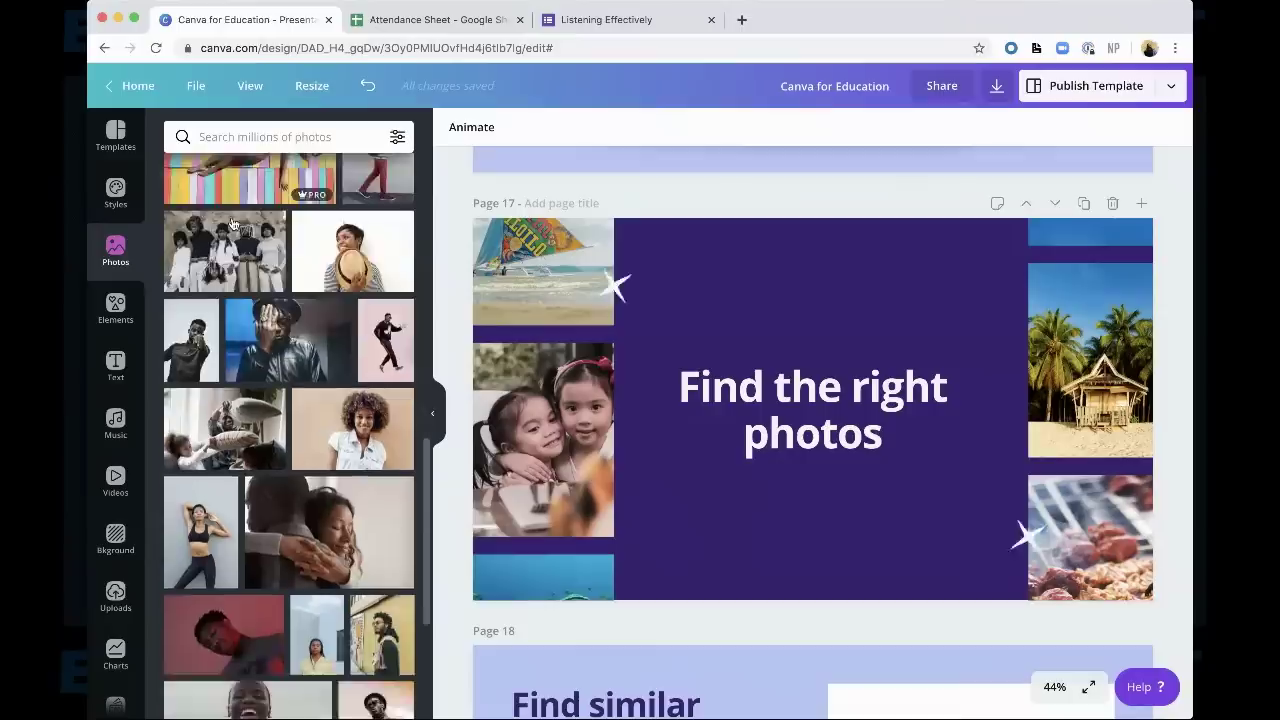
pyautogui.scroll(-5, 231, 222)
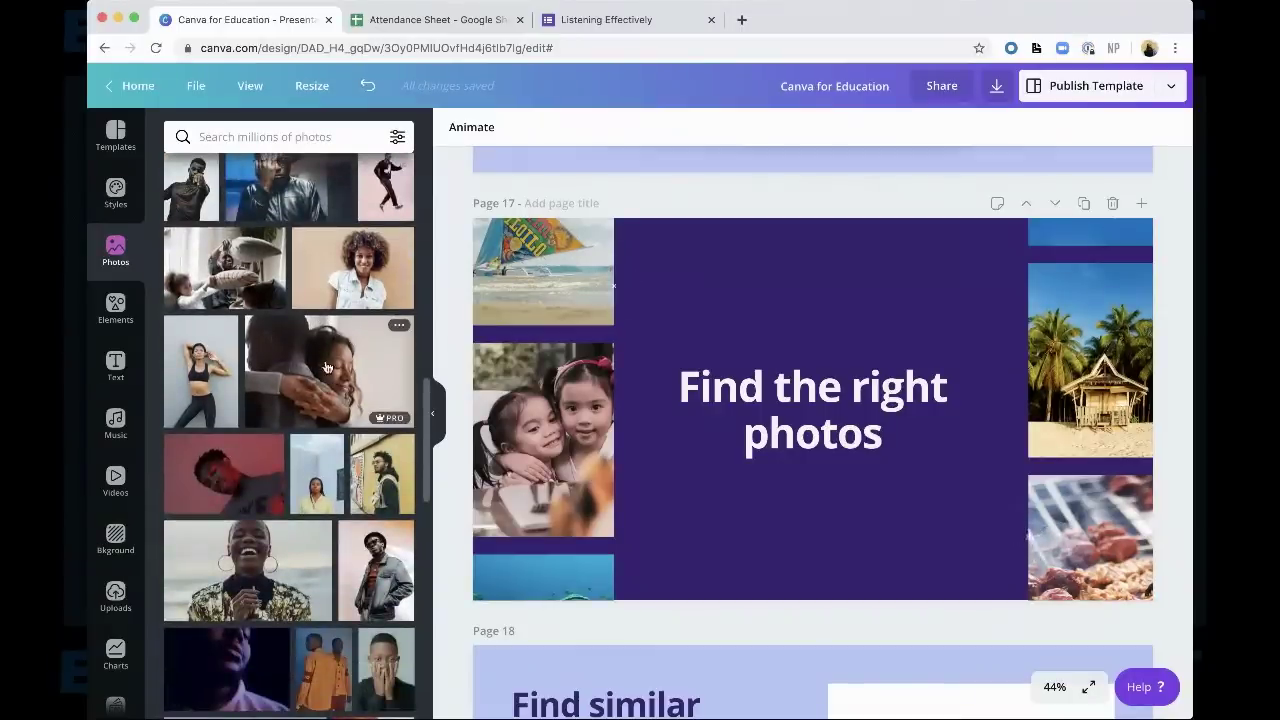
# Add the trending photo of the embracing couple to the "Find similar photos" page
pyautogui.scroll(-5, 689, 524)
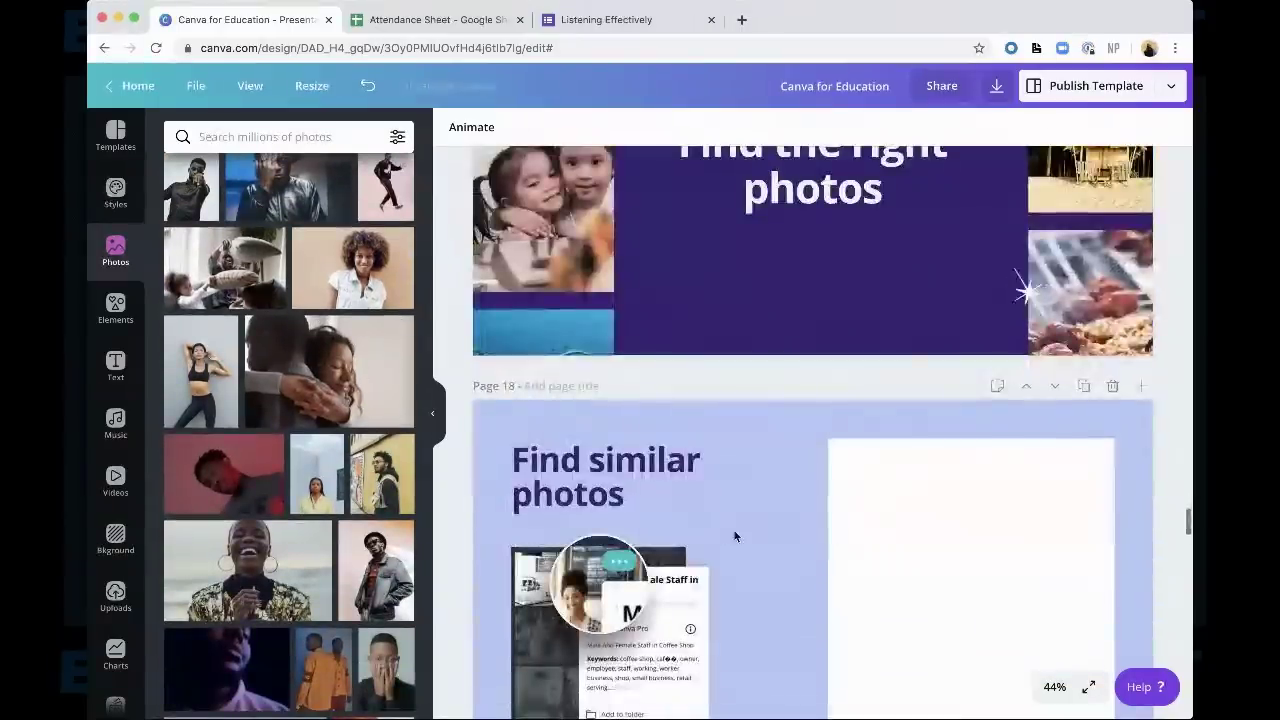
pyautogui.click(734, 537)
pyautogui.scroll(-3, 732, 534)
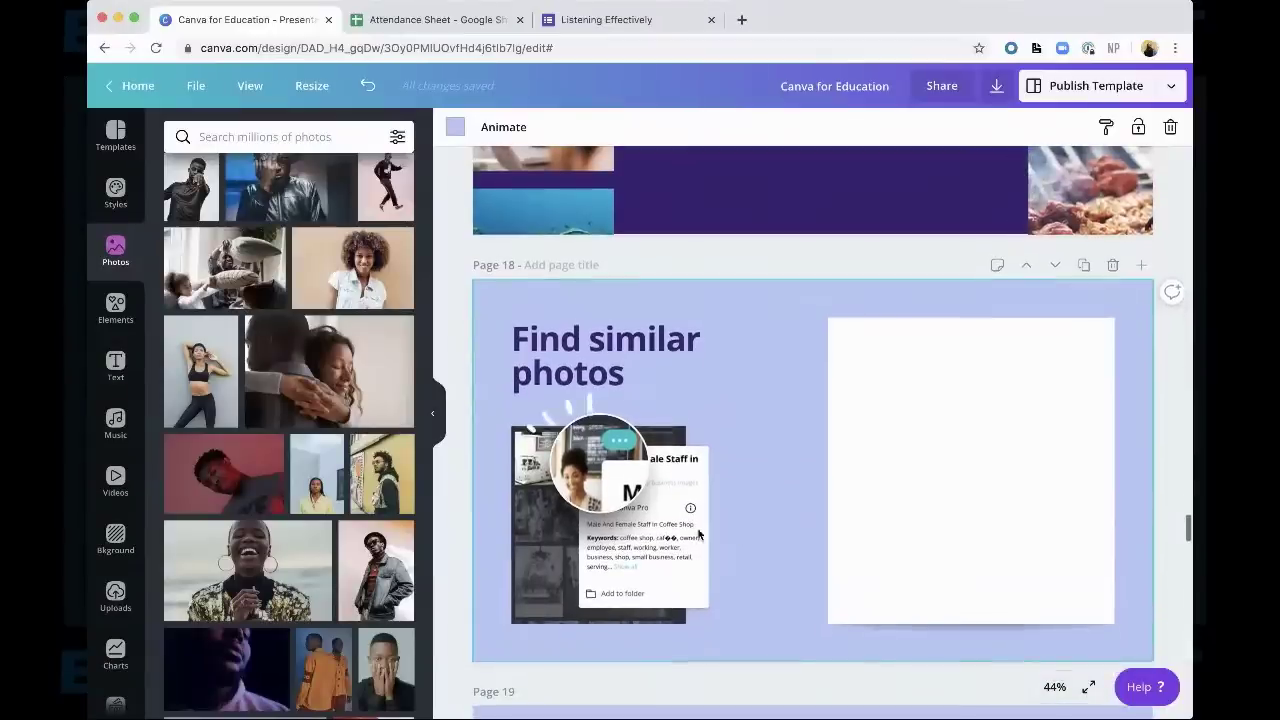
pyautogui.scroll(5, 275, 410)
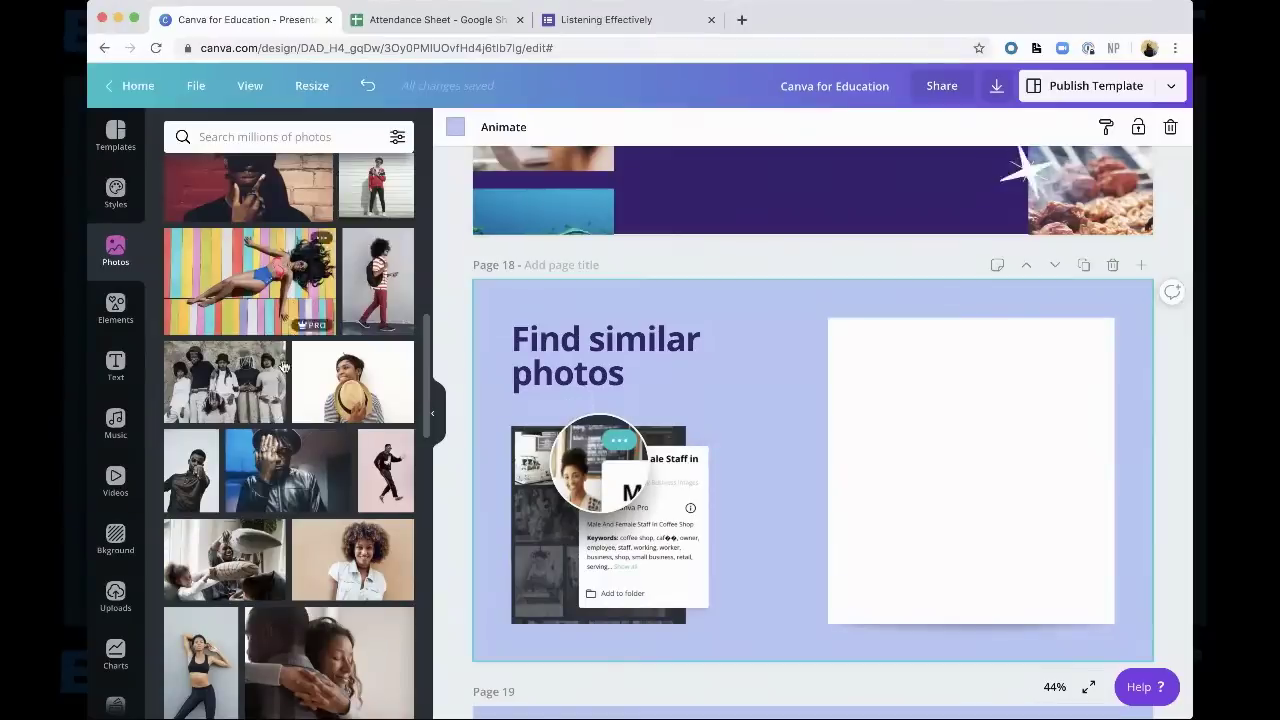
pyautogui.scroll(-2, 270, 420)
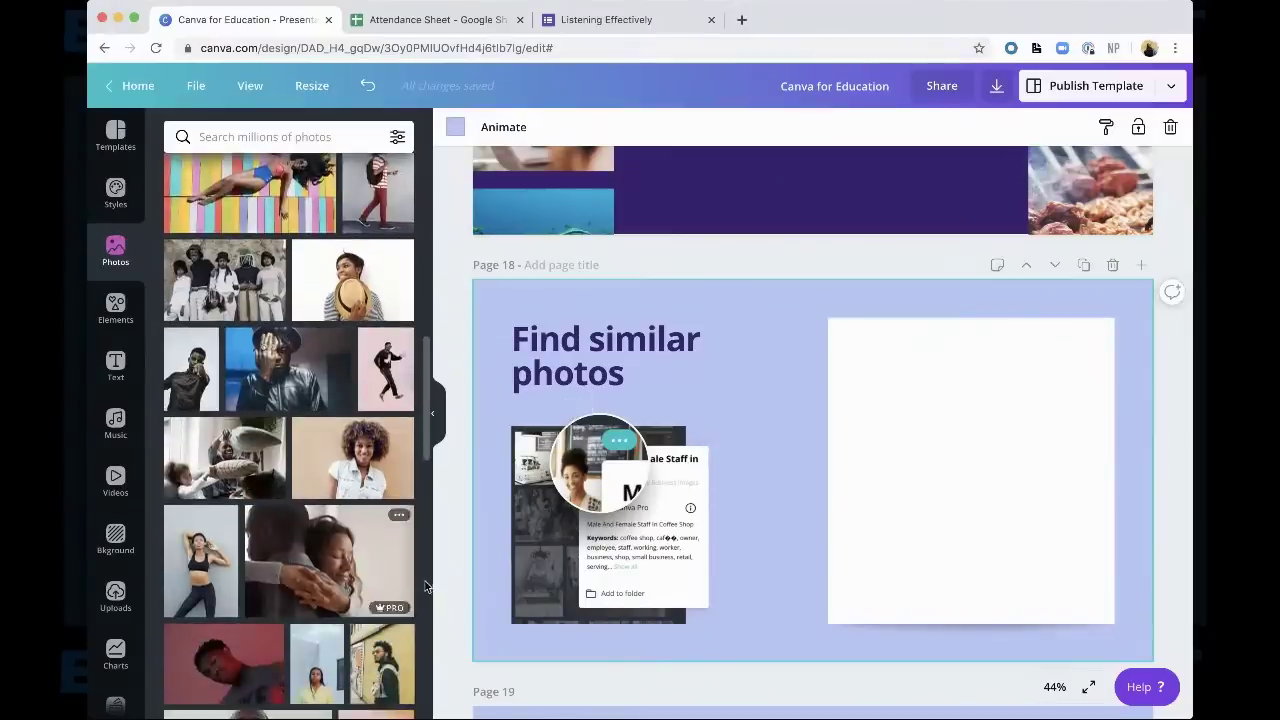
pyautogui.scroll(-2, 300, 580)
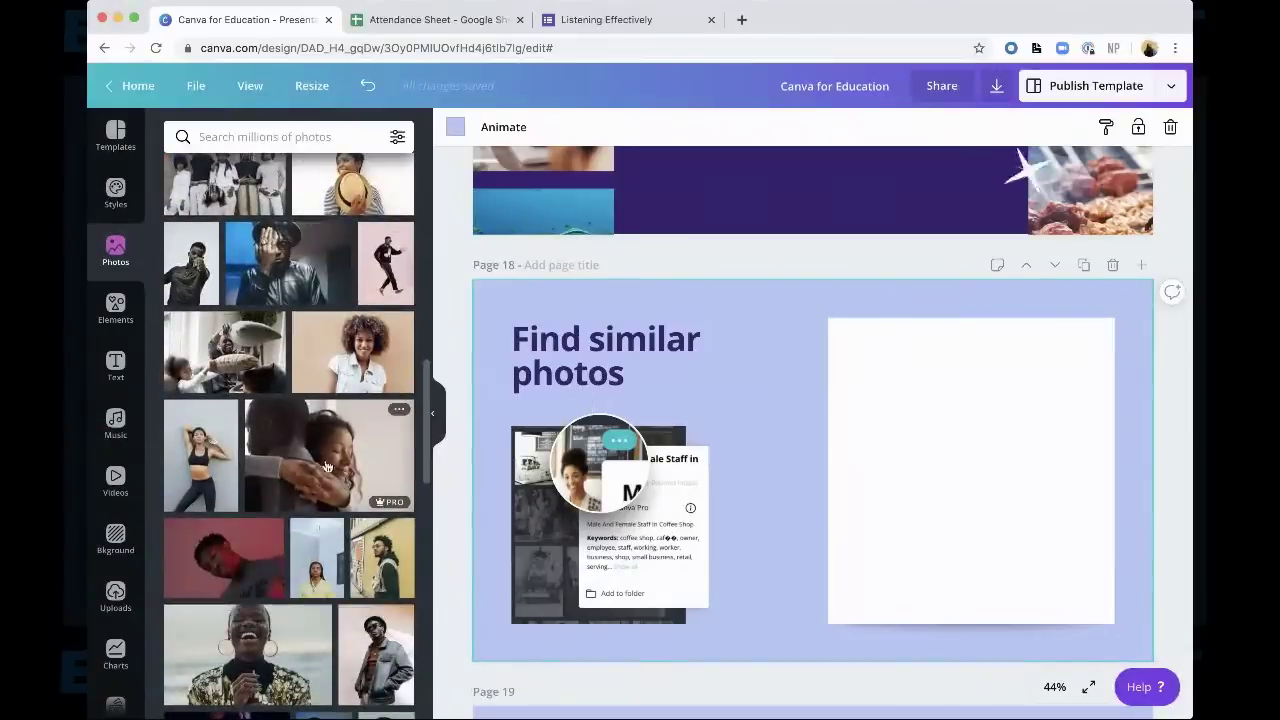
pyautogui.click(330, 455)
# Shrink the embracing-couple photo to the white panel's width and place it across the panel's middle
pyautogui.moveTo(586, 320); pyautogui.dragTo(700, 400)
pyautogui.moveTo(802, 525); pyautogui.dragTo(872, 490)
pyautogui.moveTo(774, 586); pyautogui.dragTo(829, 557)
pyautogui.moveTo(945, 488); pyautogui.dragTo(945, 498)
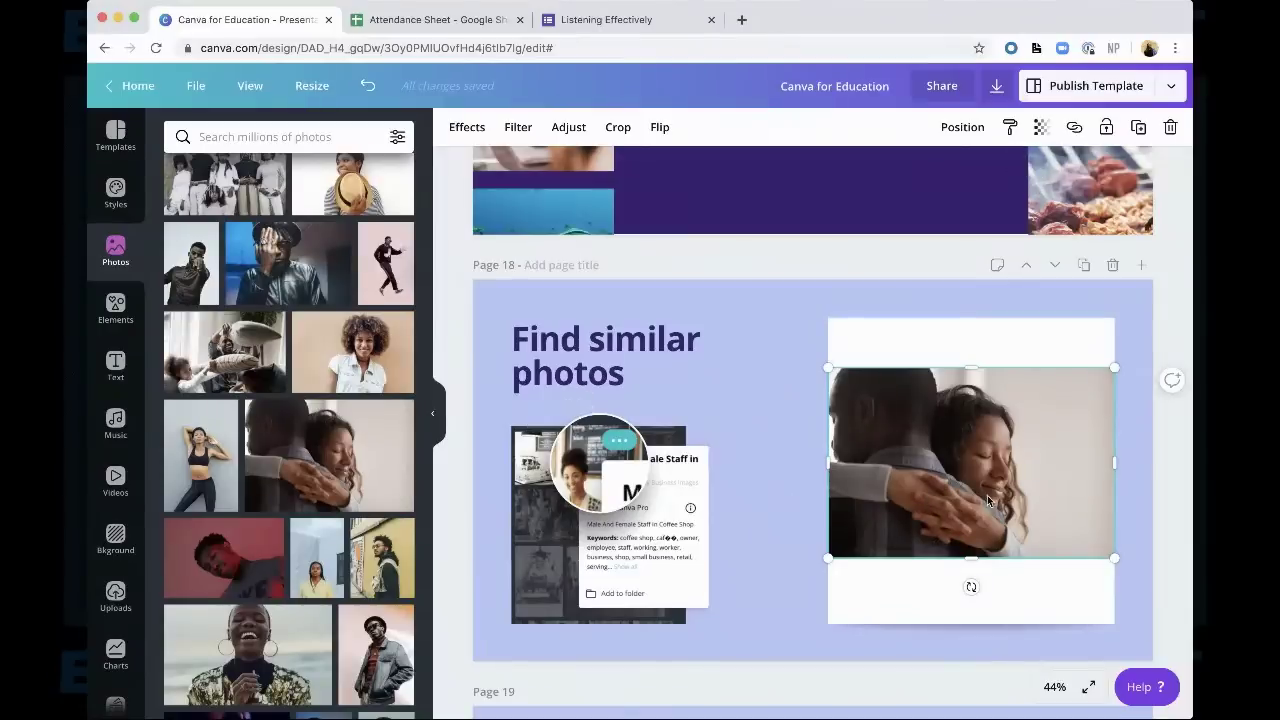
pyautogui.click(797, 463)
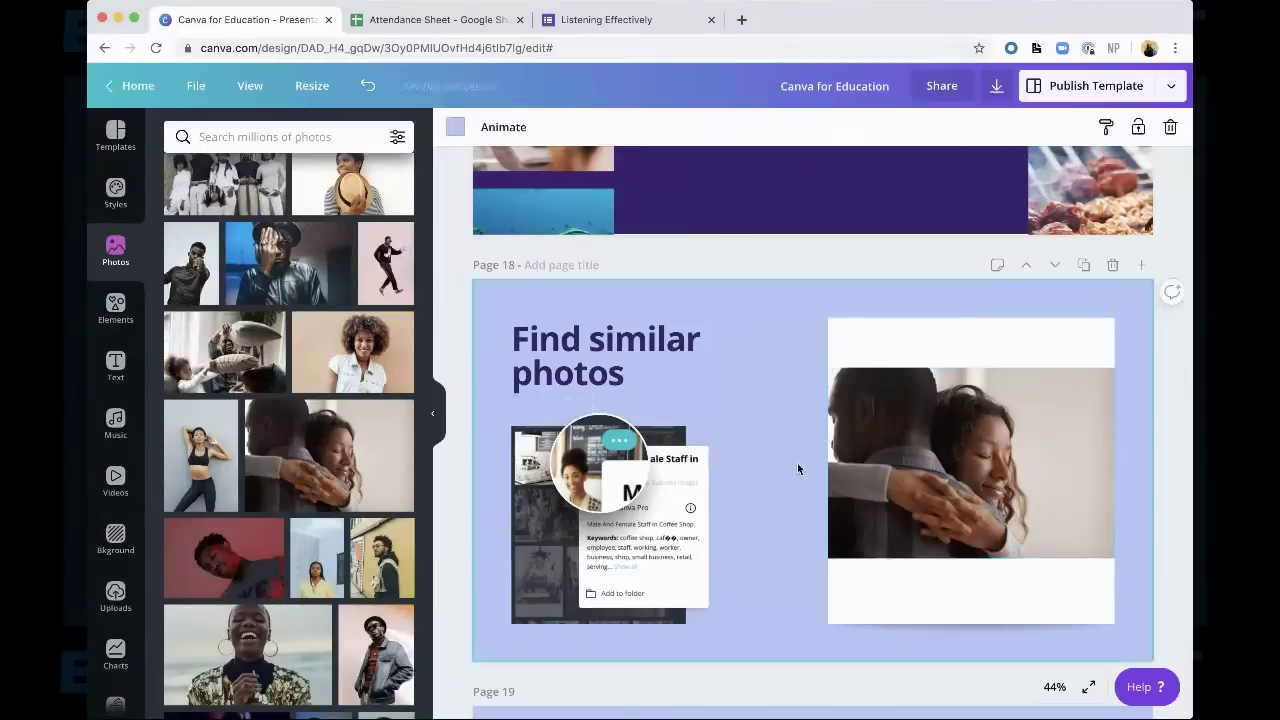
pyautogui.click(858, 462)
# Show more photos by the creator of the embracing-couple photo and browse them for one in a similar style
pyautogui.moveTo(394, 414)
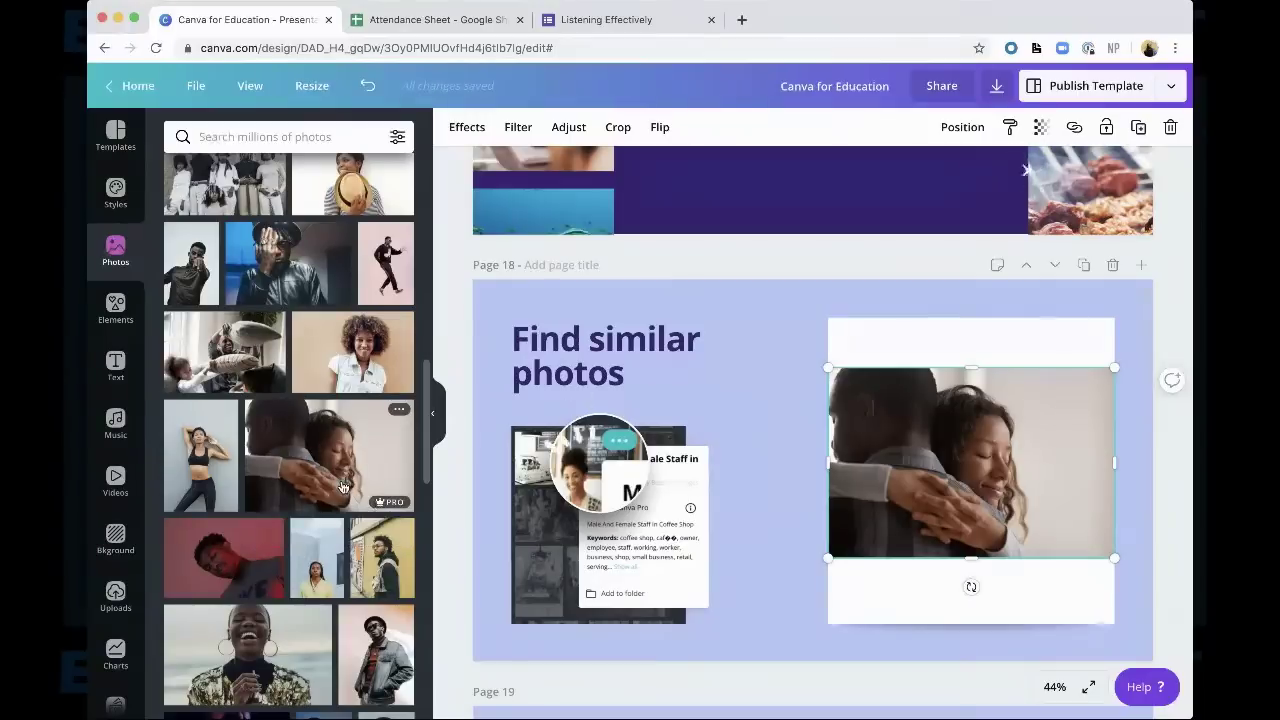
pyautogui.click(399, 413)
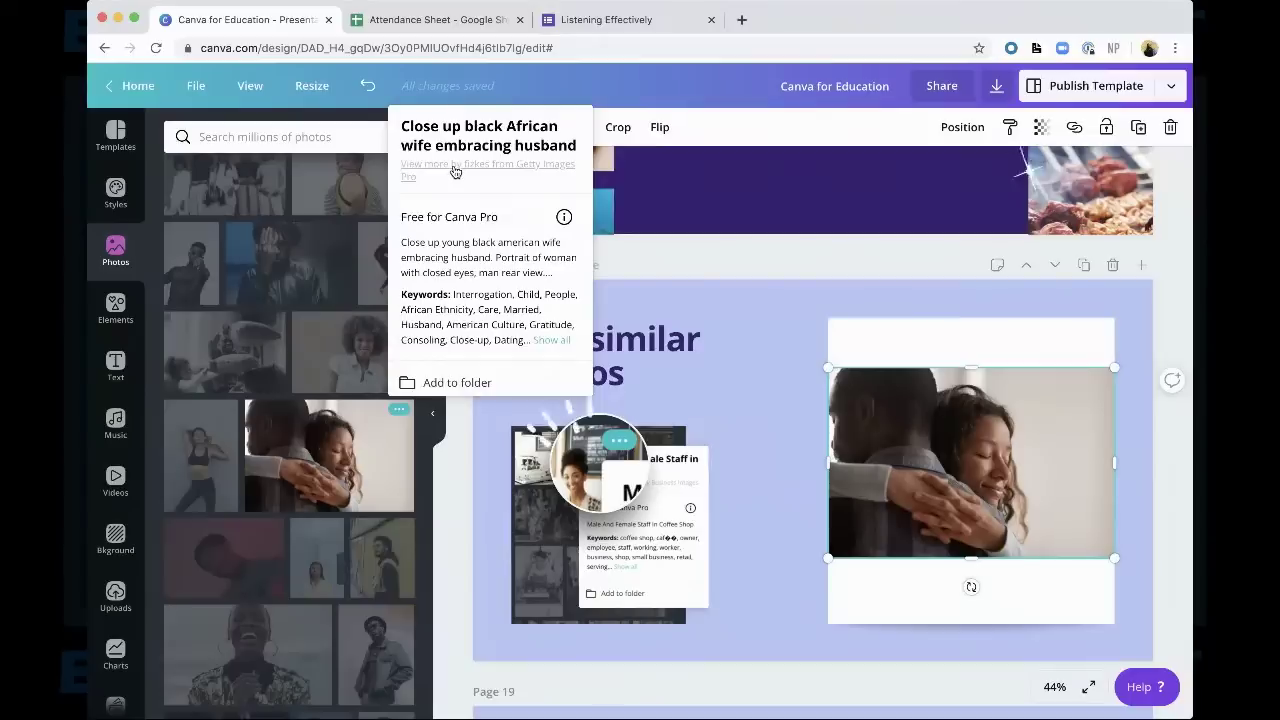
pyautogui.click(454, 171)
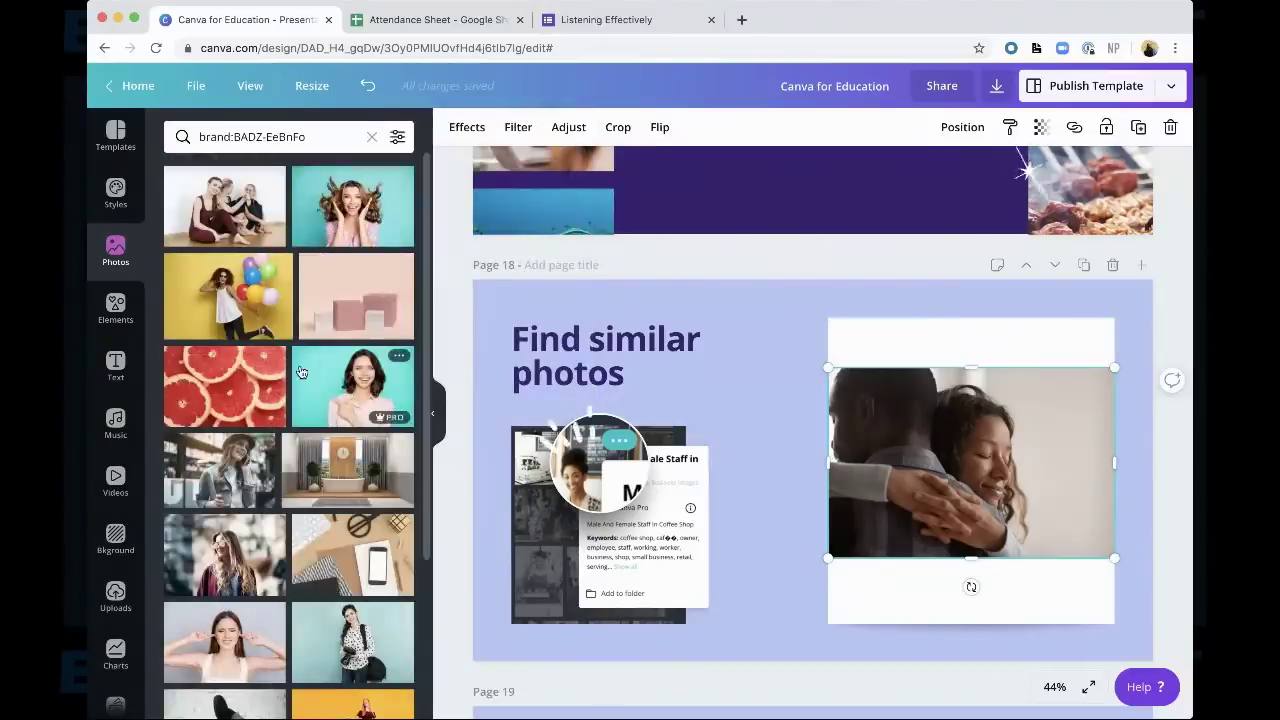
pyautogui.scroll(-5, 301, 372)
pyautogui.scroll(-6, 301, 372)
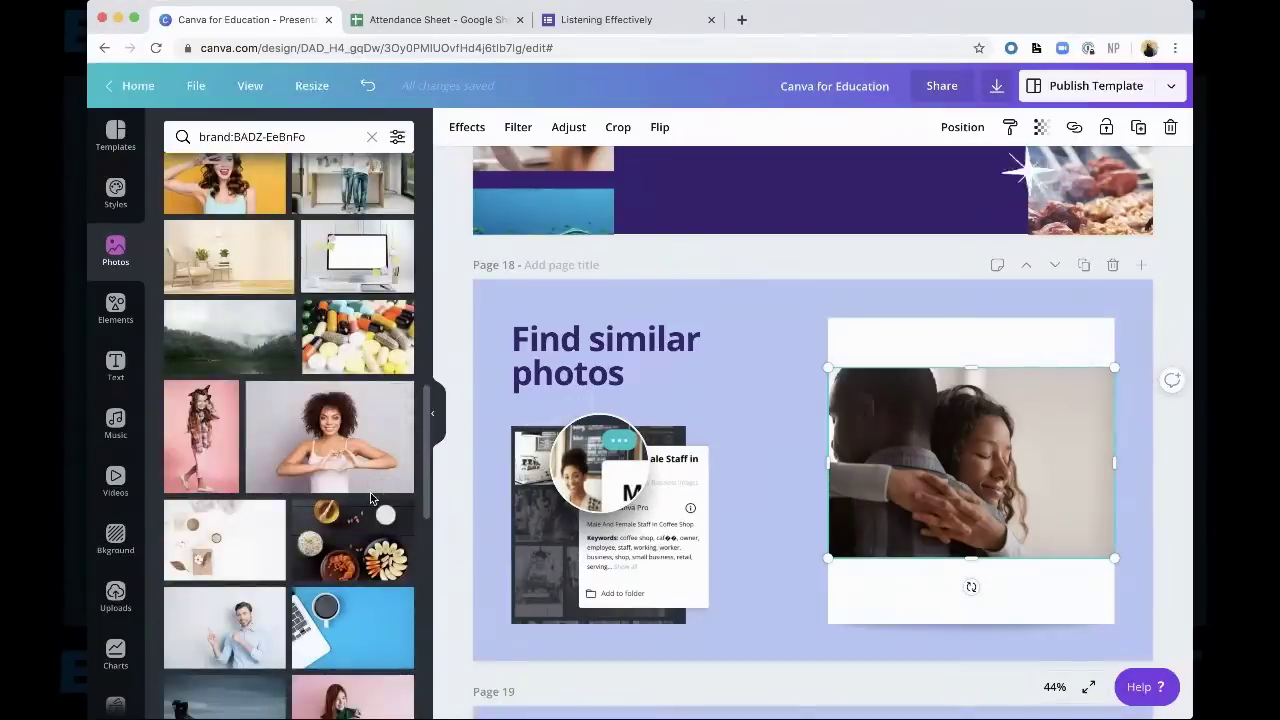
pyautogui.scroll(-5, 370, 497)
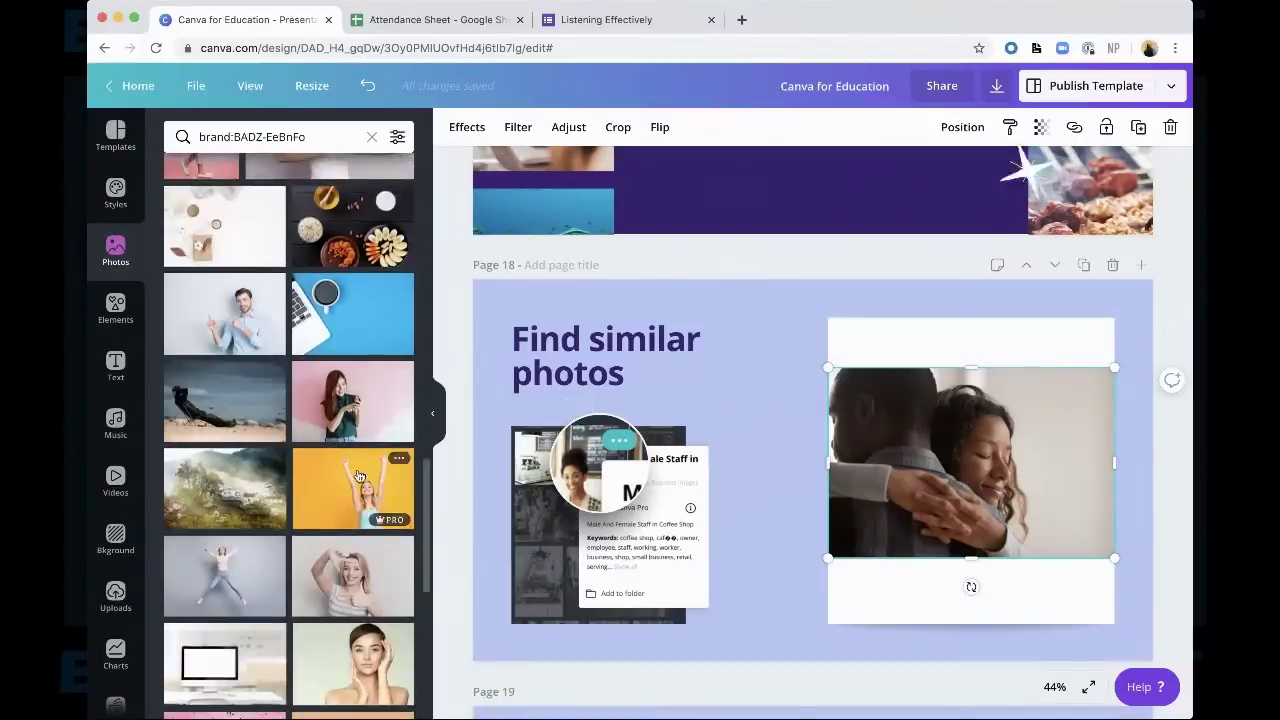
pyautogui.scroll(-3, 350, 450)
# Add the yellow-background photo of the cheering woman, shrink it to the white panel's width and place it over the panel's upper part
pyautogui.click(355, 330)
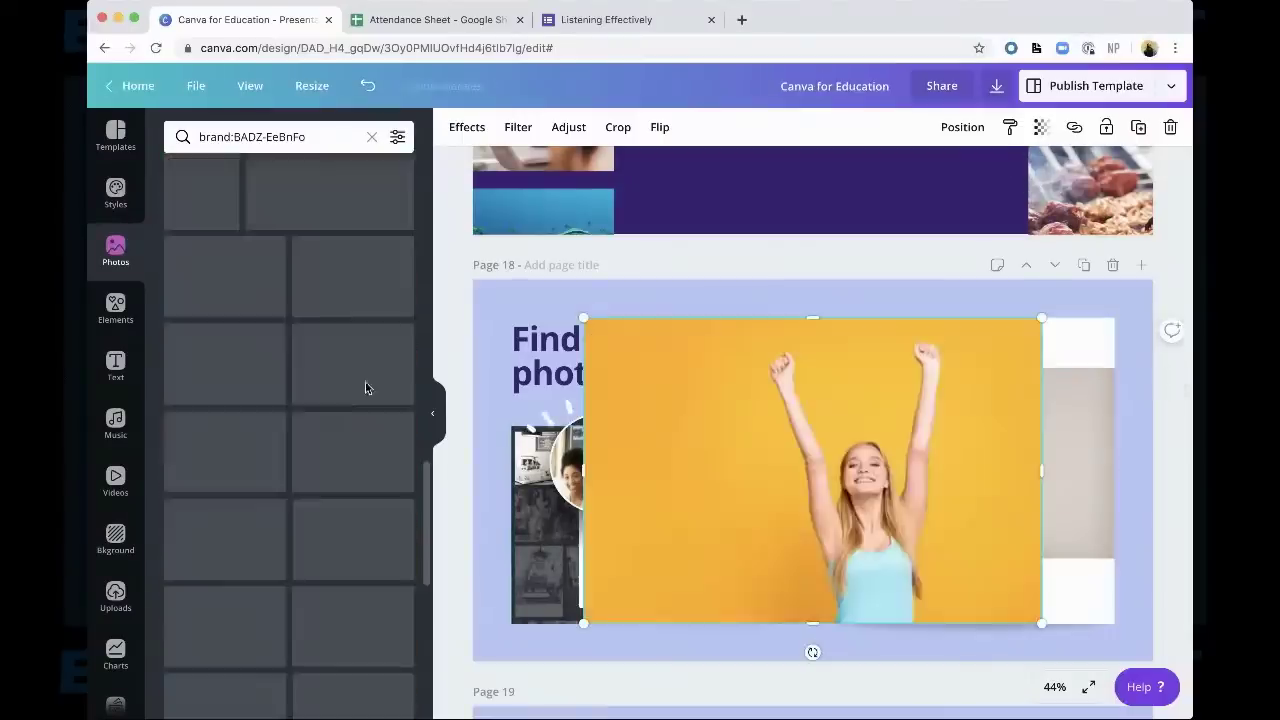
pyautogui.moveTo(720, 424); pyautogui.dragTo(740, 438)
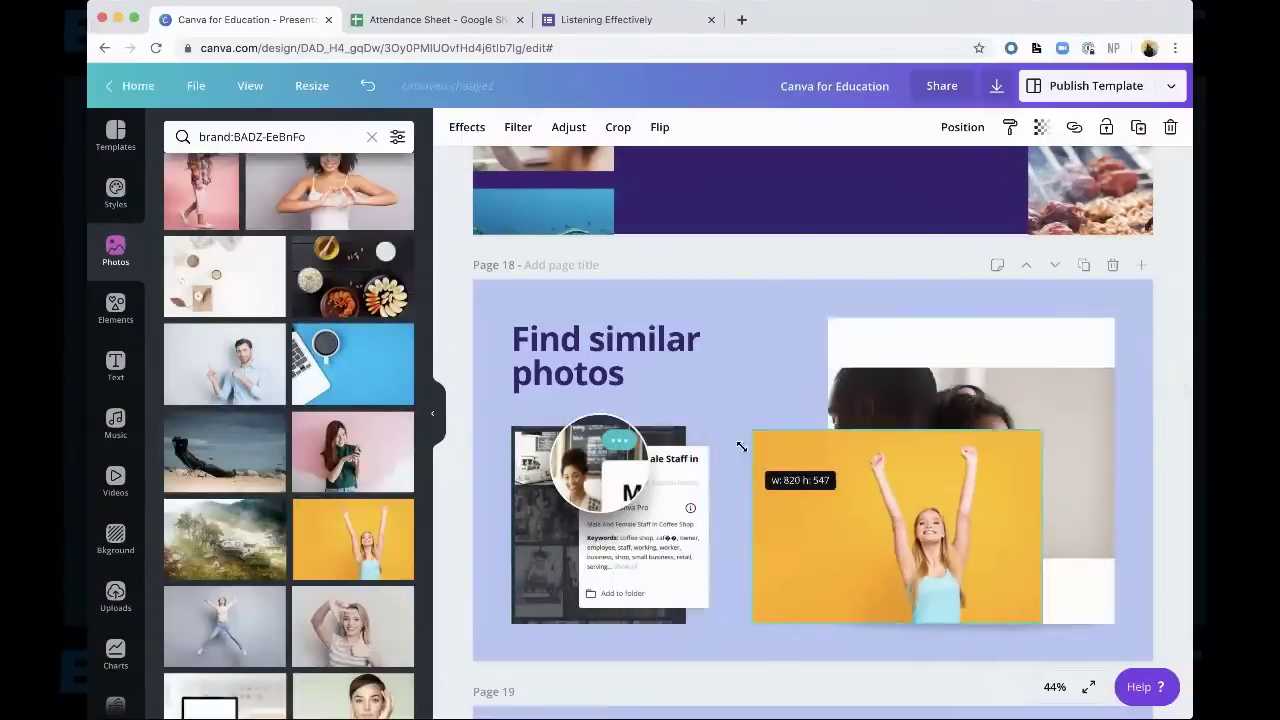
pyautogui.moveTo(927, 491); pyautogui.dragTo(958, 398)
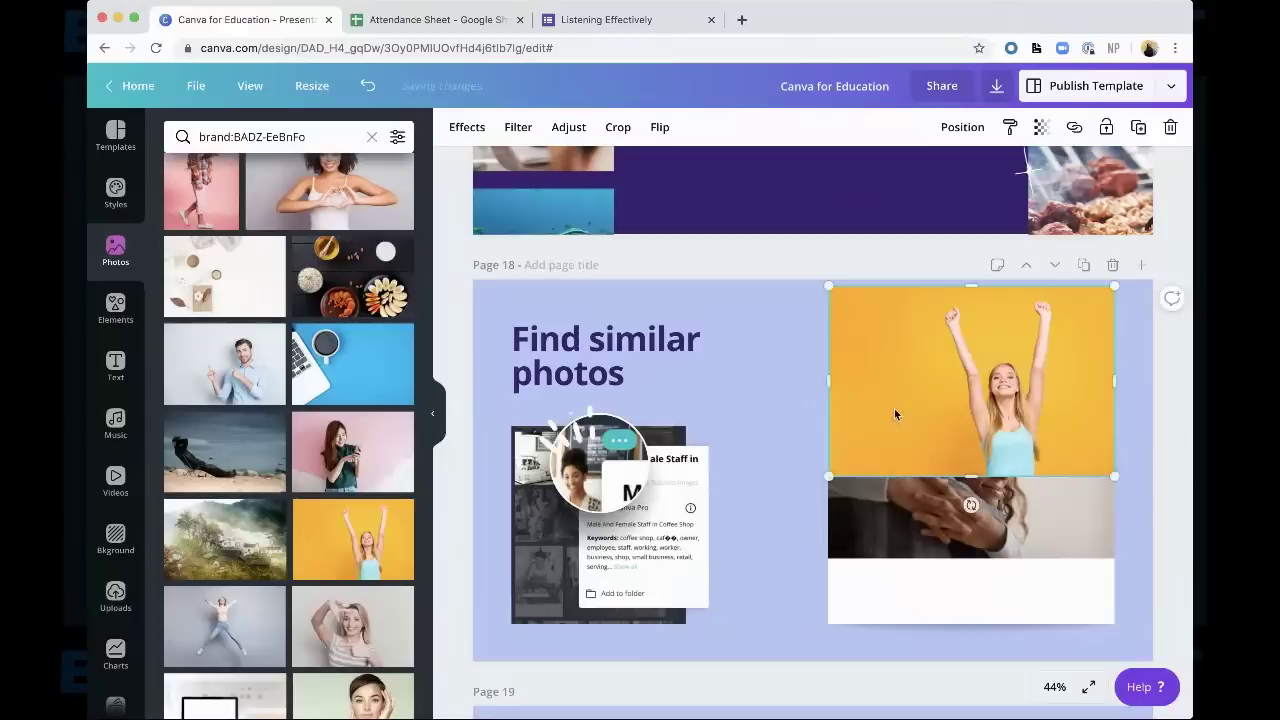
# Add the pink-background photo of the woman with a phone, shrink it to about the white panel's width and place it over the lower part
pyautogui.click(352, 452)
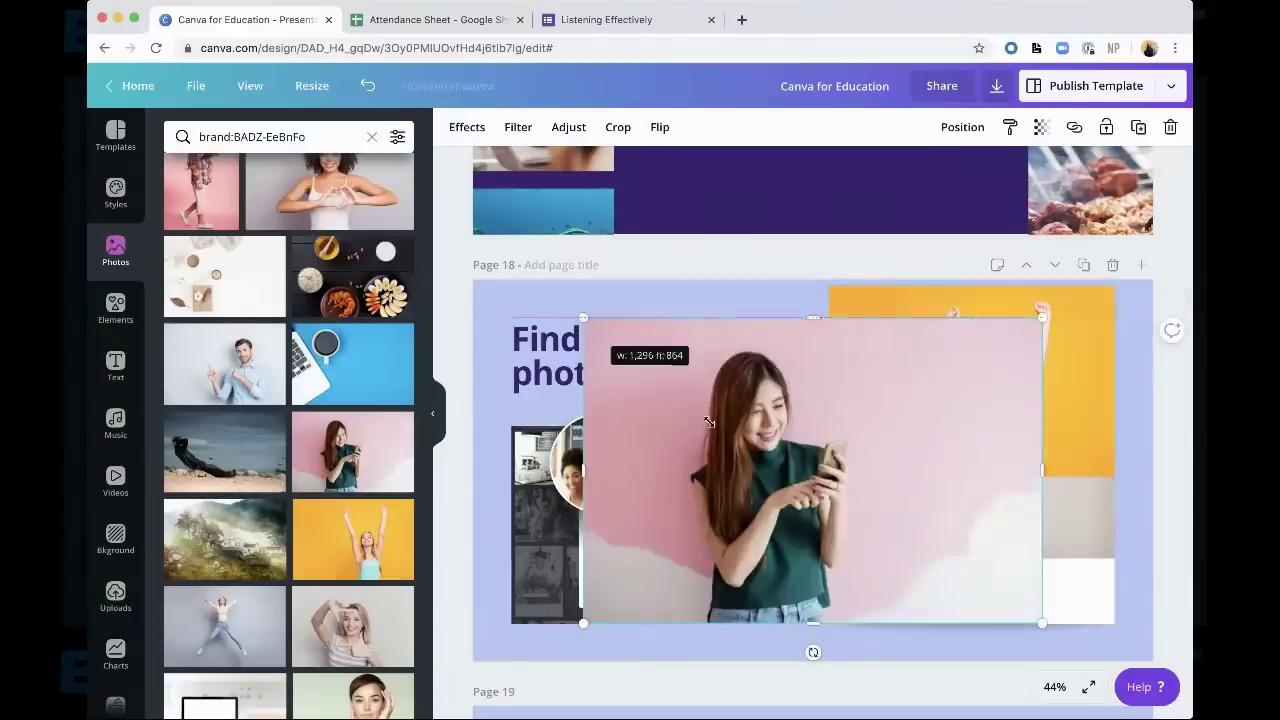
pyautogui.moveTo(583, 318); pyautogui.dragTo(737, 423)
pyautogui.moveTo(952, 521); pyautogui.dragTo(1005, 576)
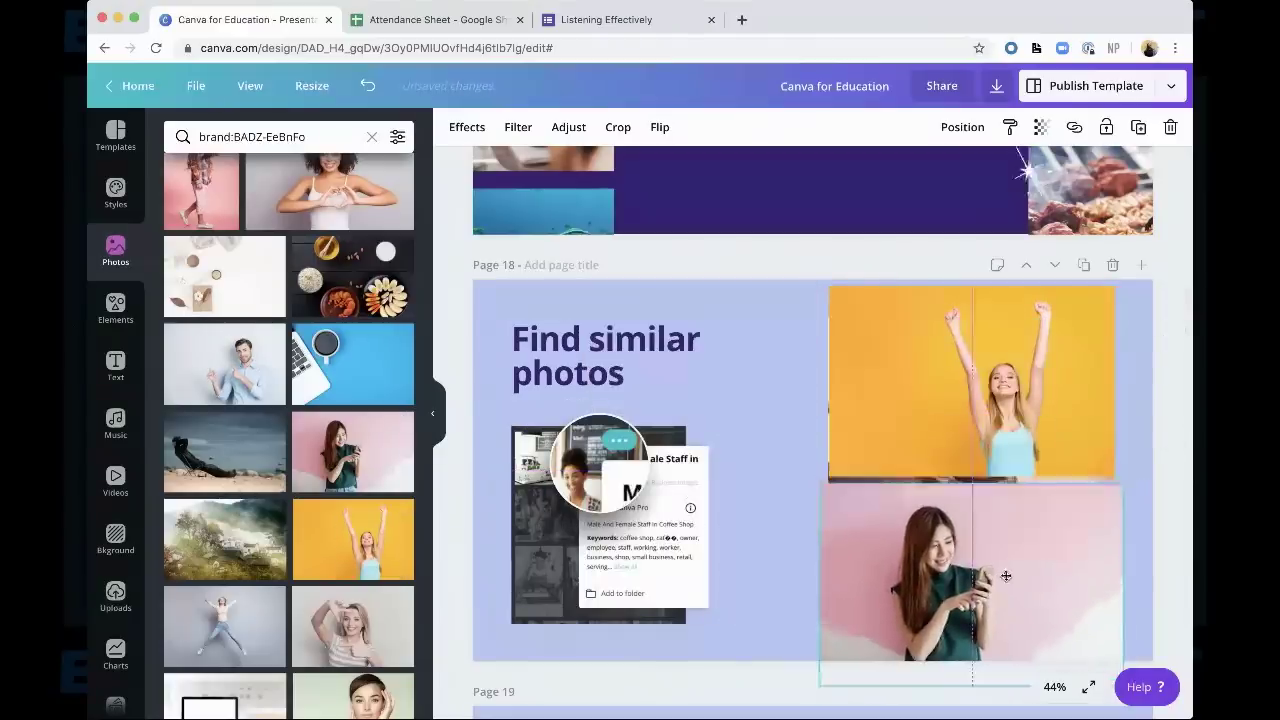
pyautogui.moveTo(813, 485); pyautogui.dragTo(822, 490)
pyautogui.scroll(-2, 819, 491)
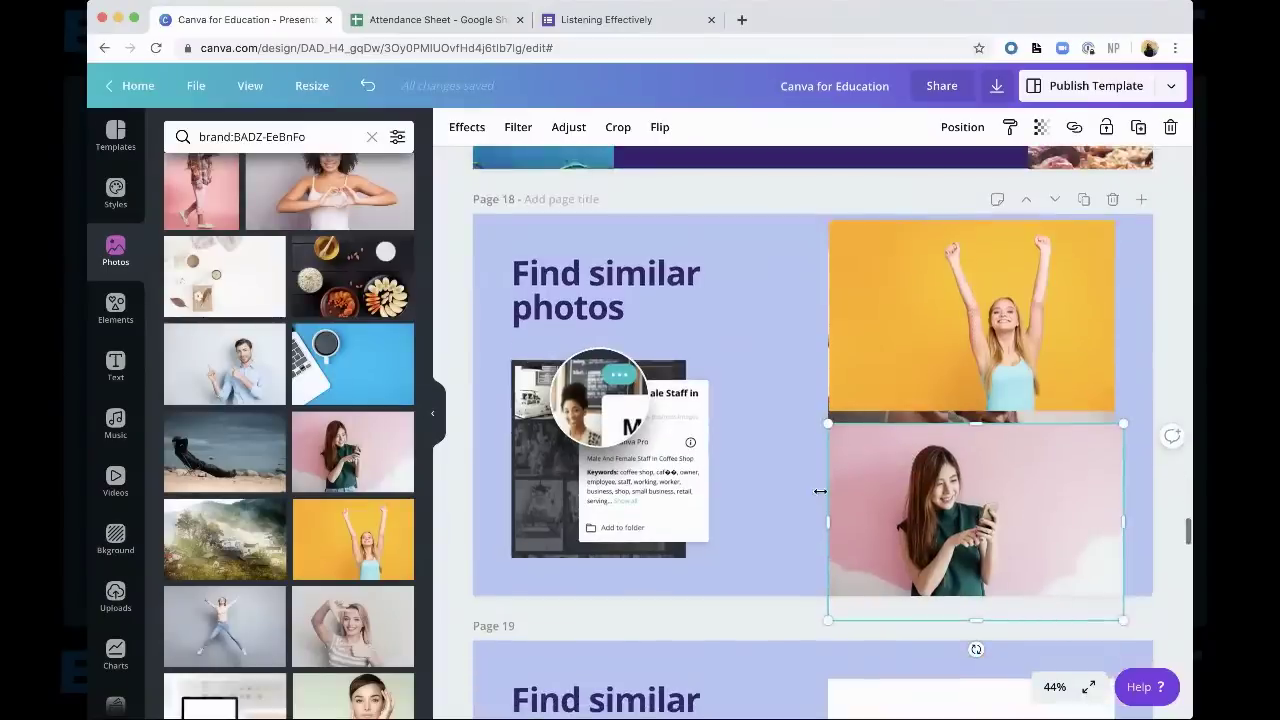
pyautogui.scroll(-1, 819, 491)
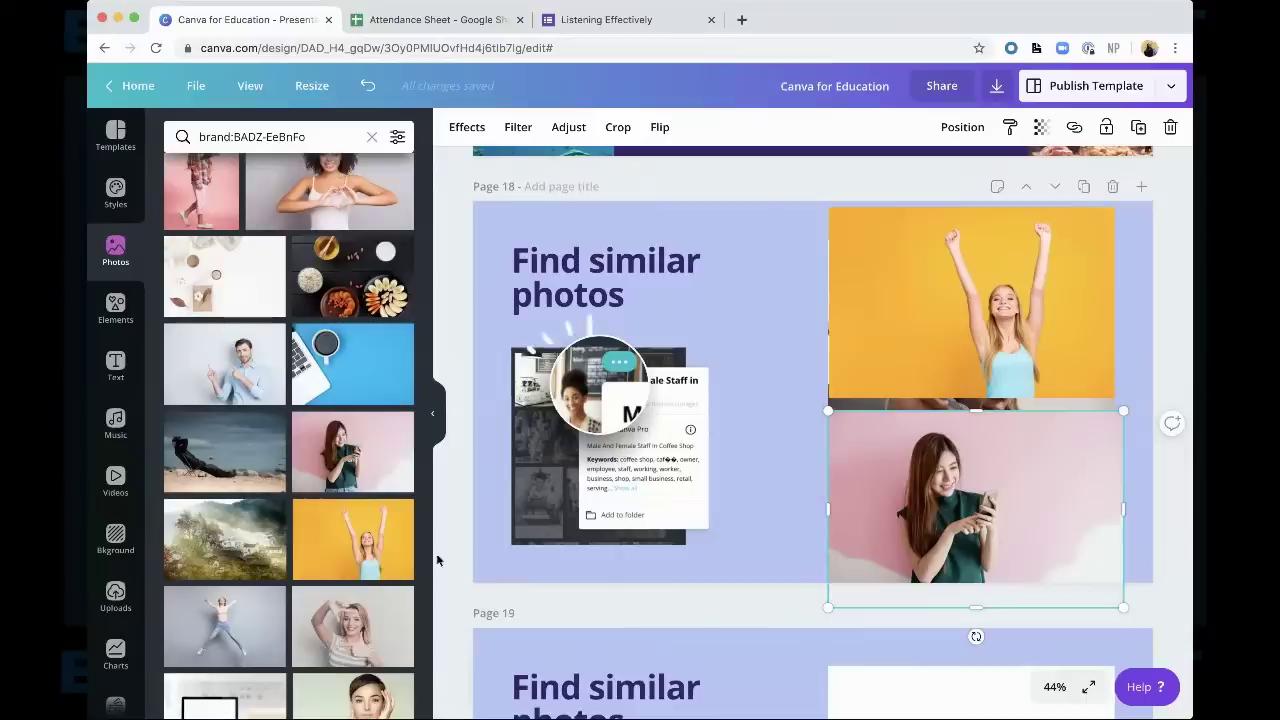
# Browse further through the same creator's photos for more images in the bright plain-background style
pyautogui.scroll(-3, 315, 514)
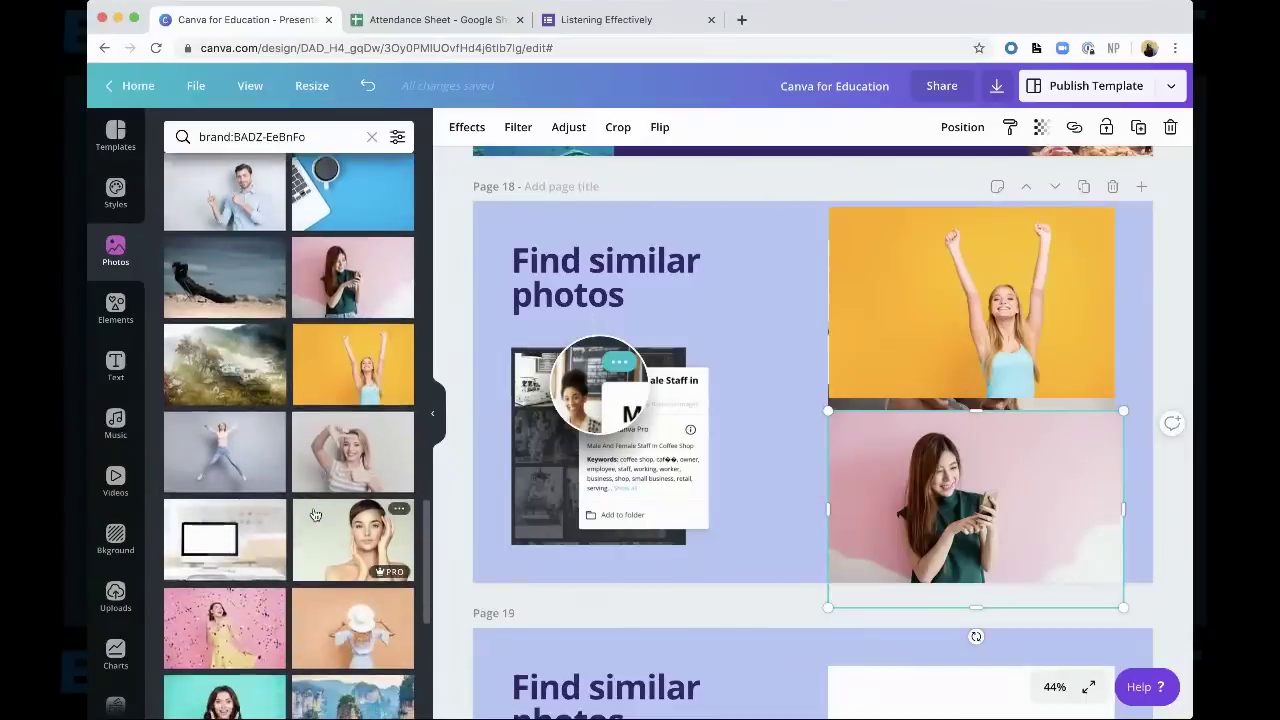
pyautogui.scroll(-1, 315, 514)
pyautogui.scroll(-2, 315, 514)
pyautogui.scroll(-3, 315, 514)
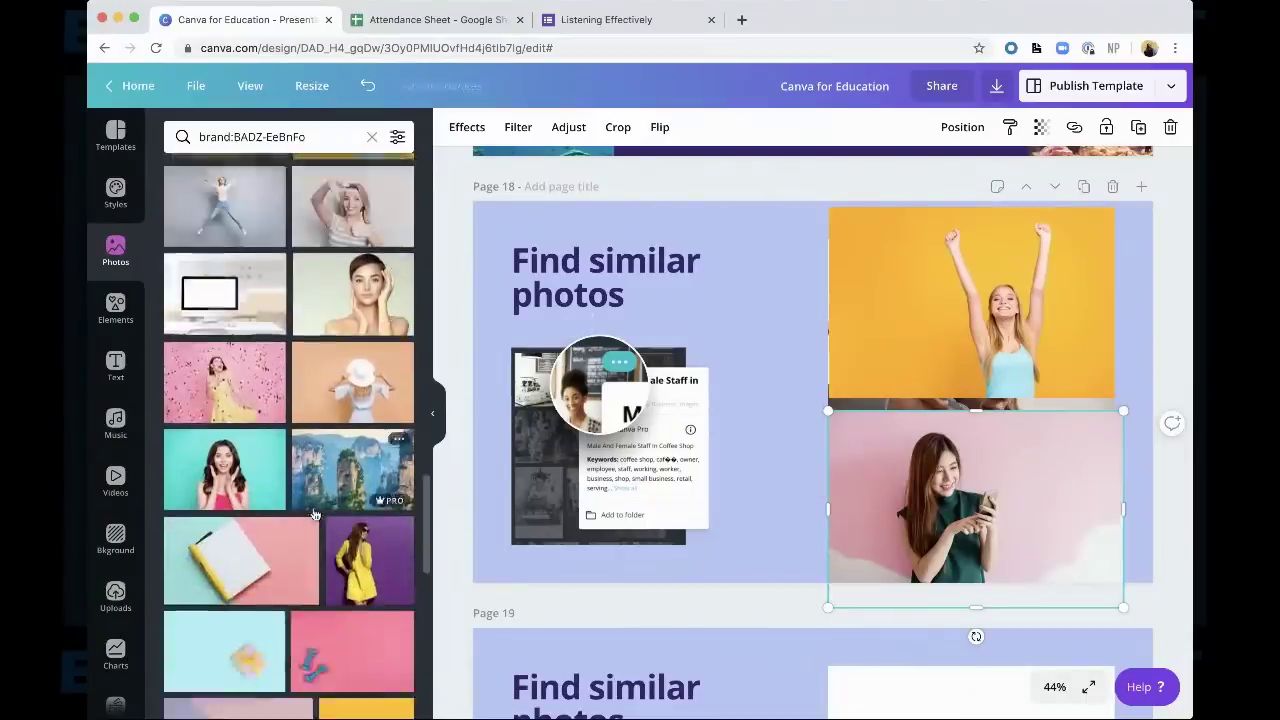
pyautogui.scroll(2, 315, 514)
# Clear the photo search, show more photos by the creator of the trending portrait of two embracing women, and browse them
pyautogui.click(373, 138)
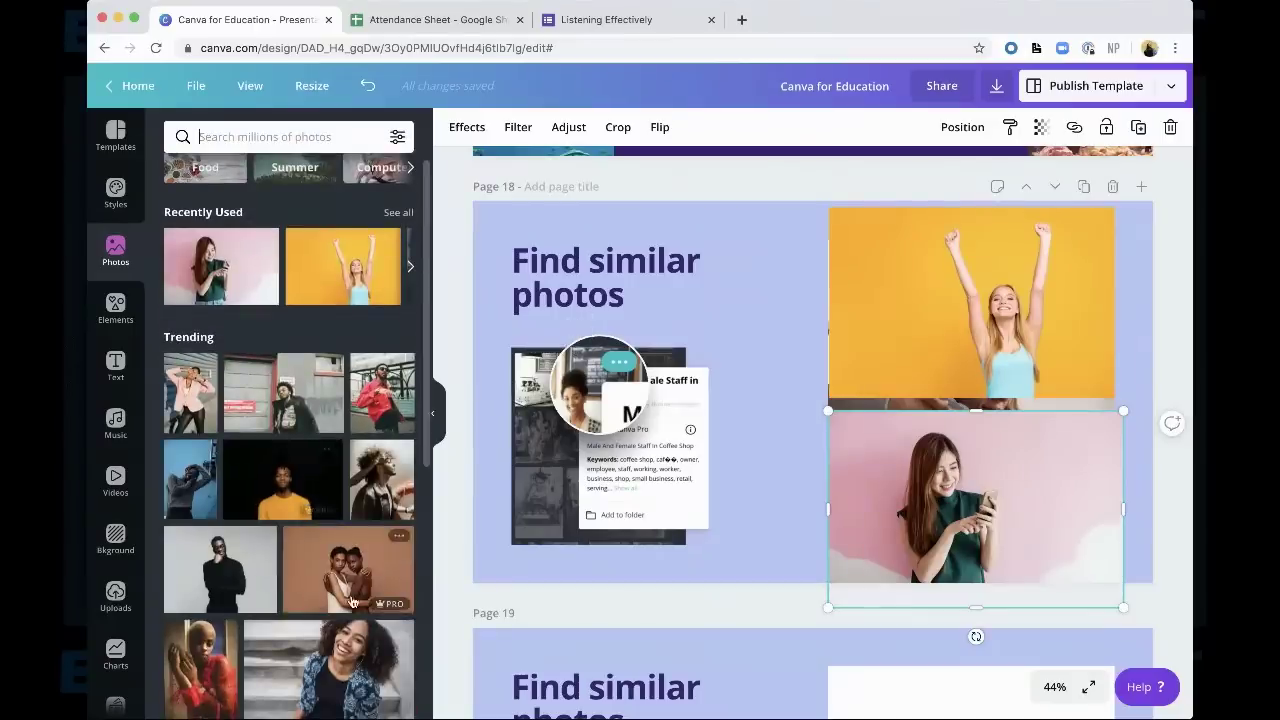
pyautogui.click(399, 536)
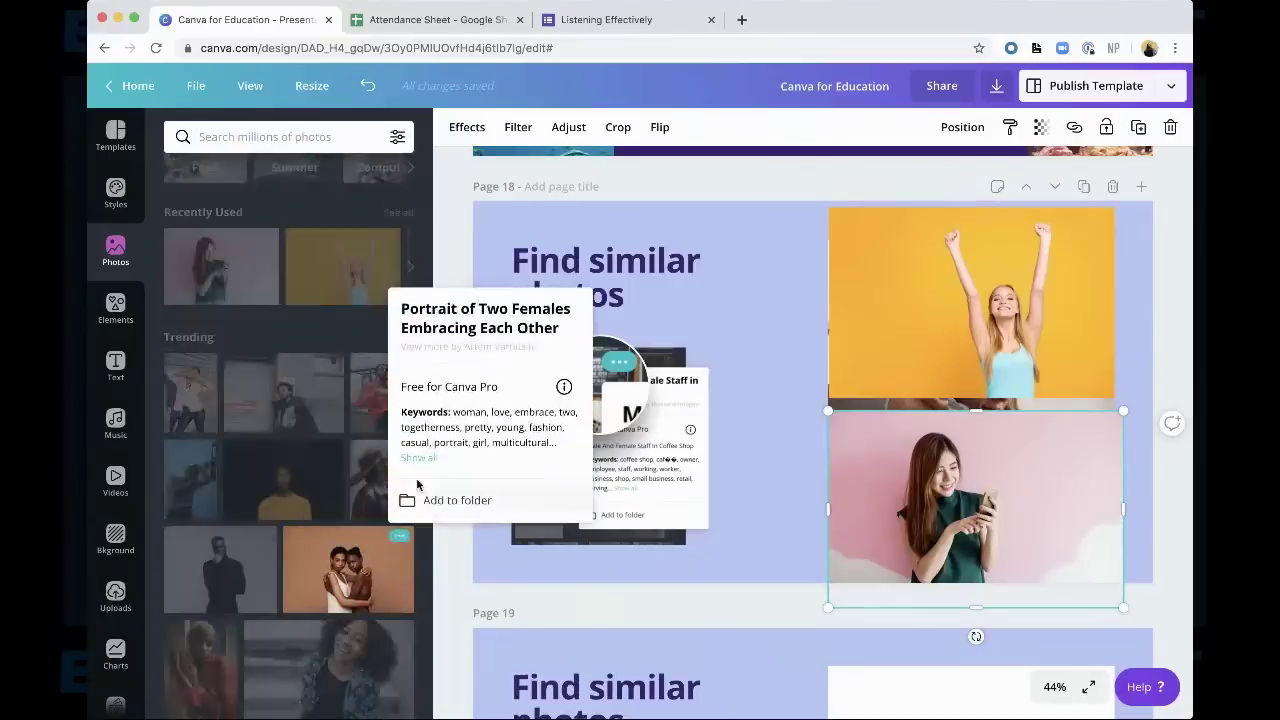
pyautogui.click(469, 347)
pyautogui.scroll(-5, 304, 537)
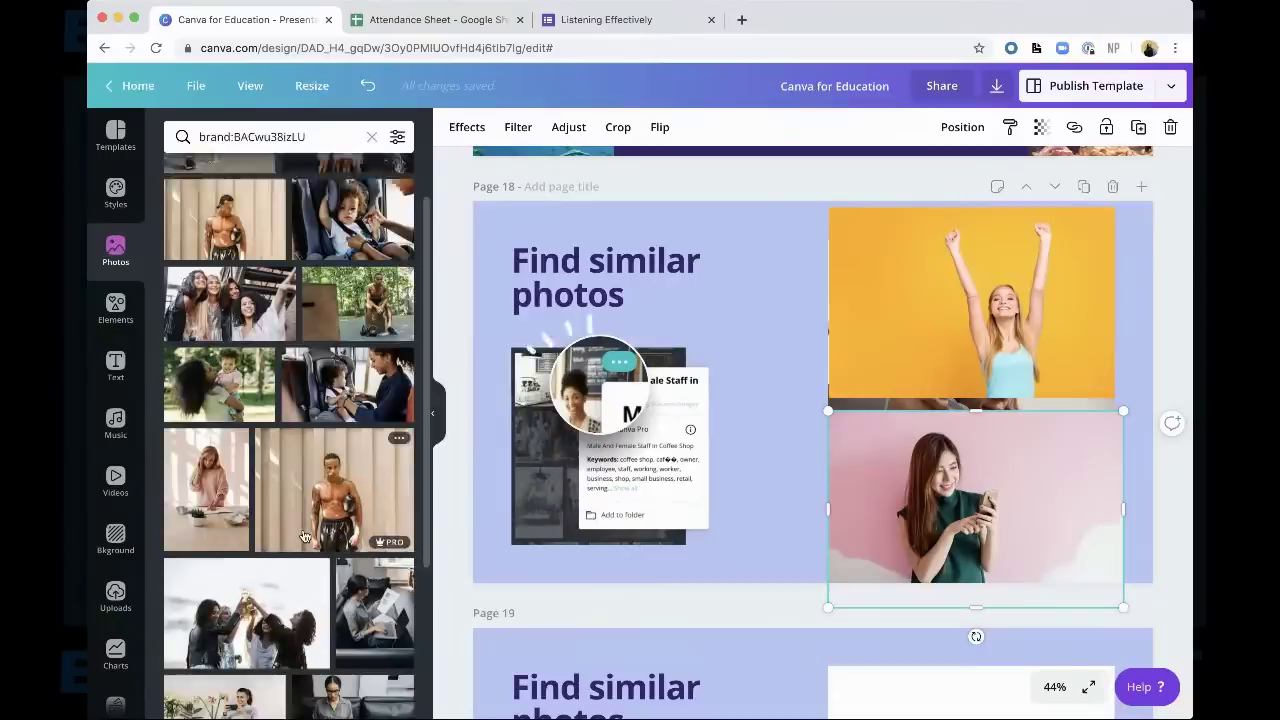
pyautogui.scroll(-5, 304, 537)
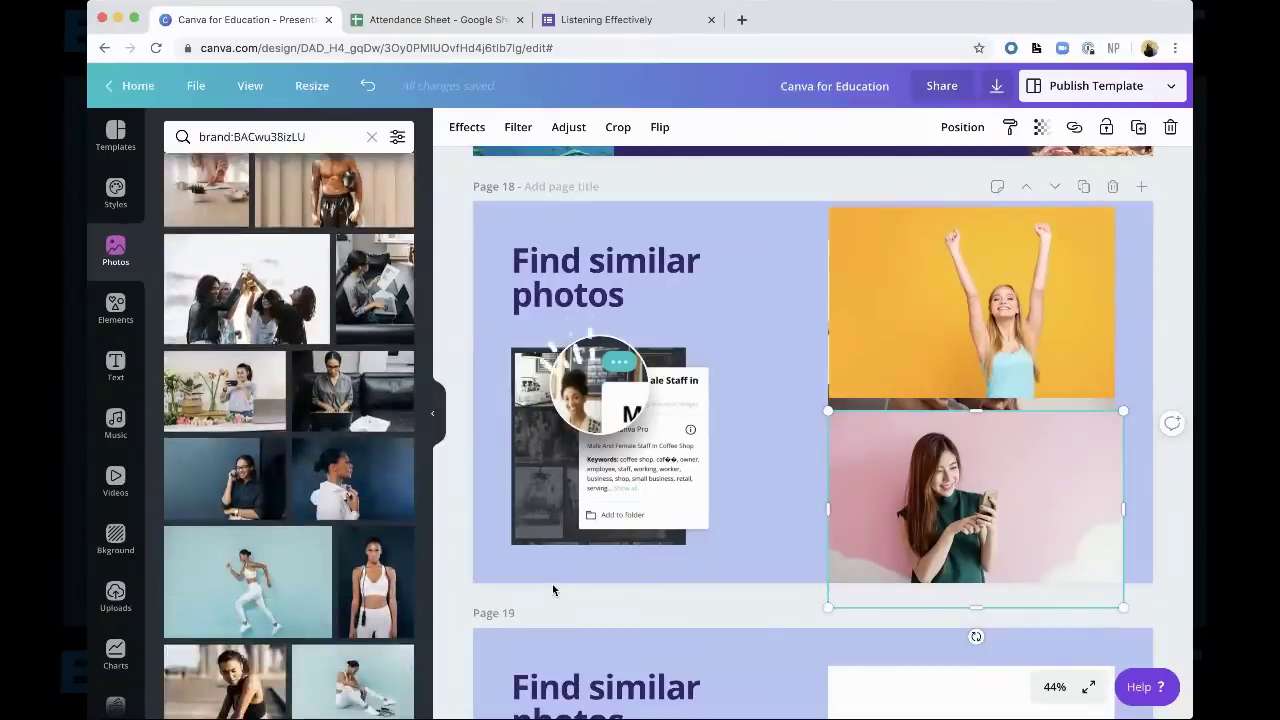
# Following the pattern on page 19, add the phrase "office" in quotation marks after the creator's brand code and run the photo search
pyautogui.scroll(-3, 540, 588)
pyautogui.scroll(-1, 553, 590)
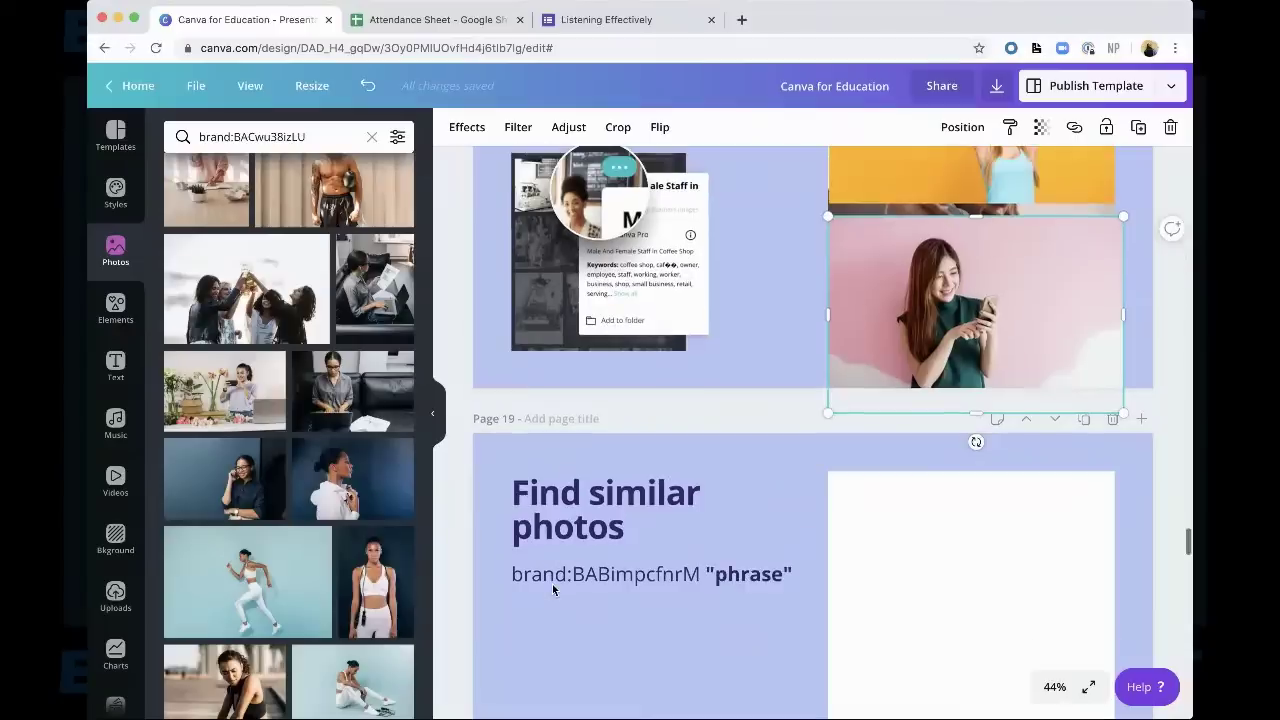
pyautogui.scroll(-3, 553, 590)
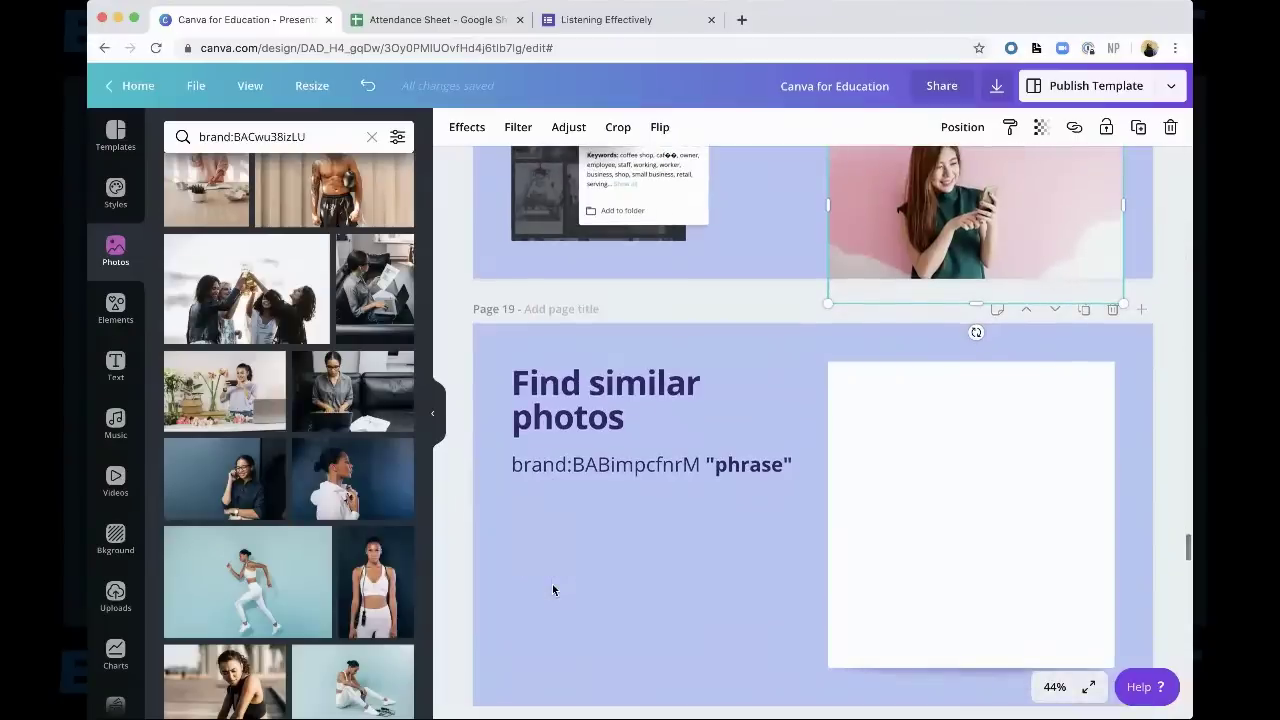
pyautogui.scroll(3, 340, 418)
pyautogui.scroll(-3, 315, 418)
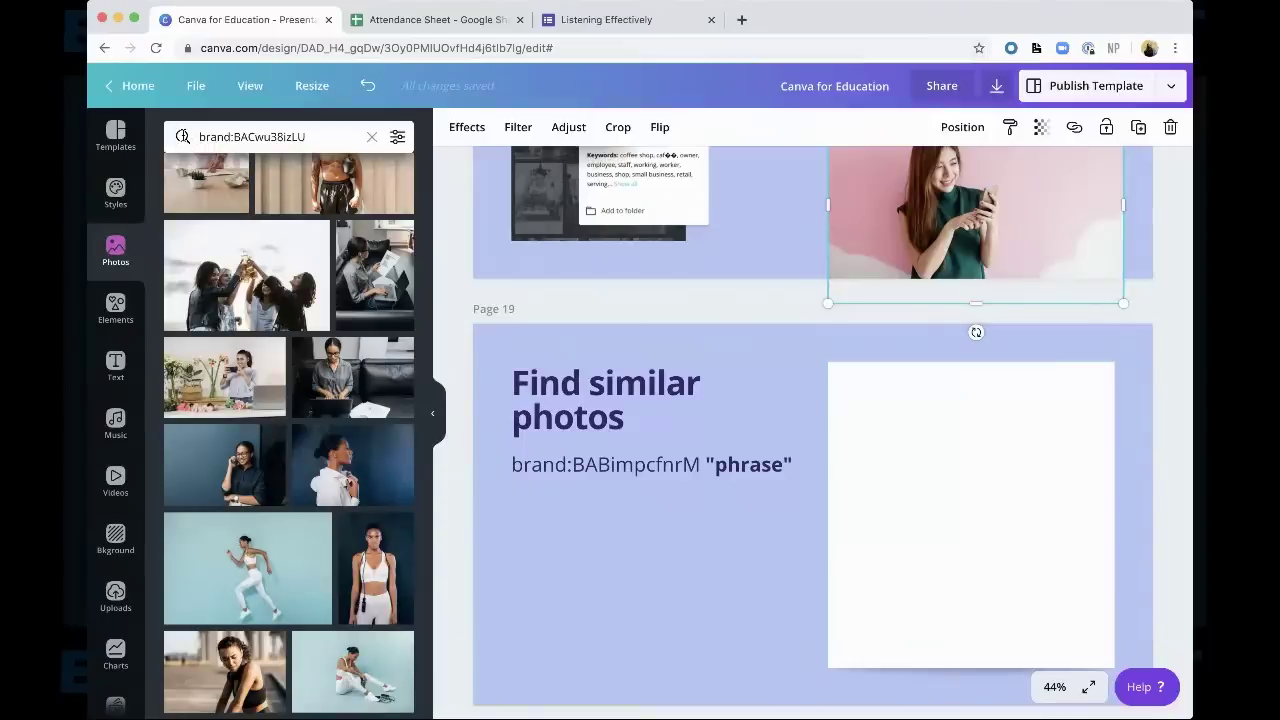
pyautogui.click(198, 136)
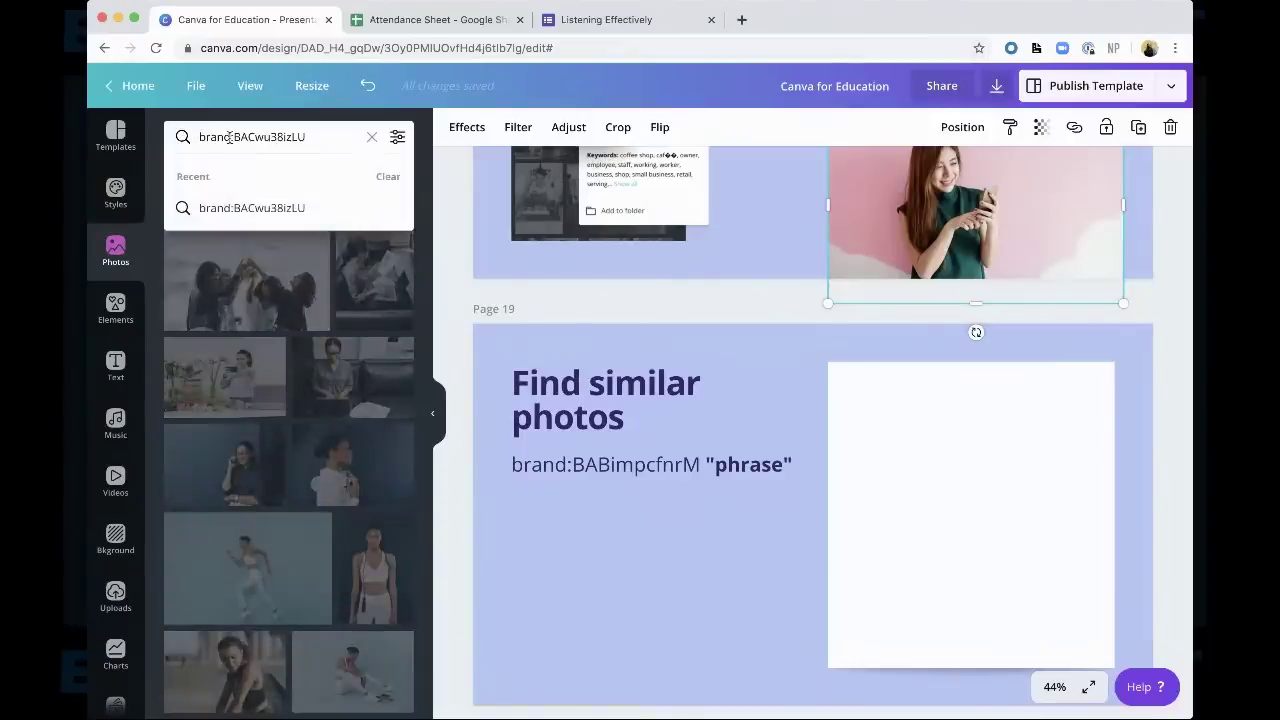
pyautogui.moveTo(234, 136); pyautogui.dragTo(308, 138)
pyautogui.doubleClick(308, 138)
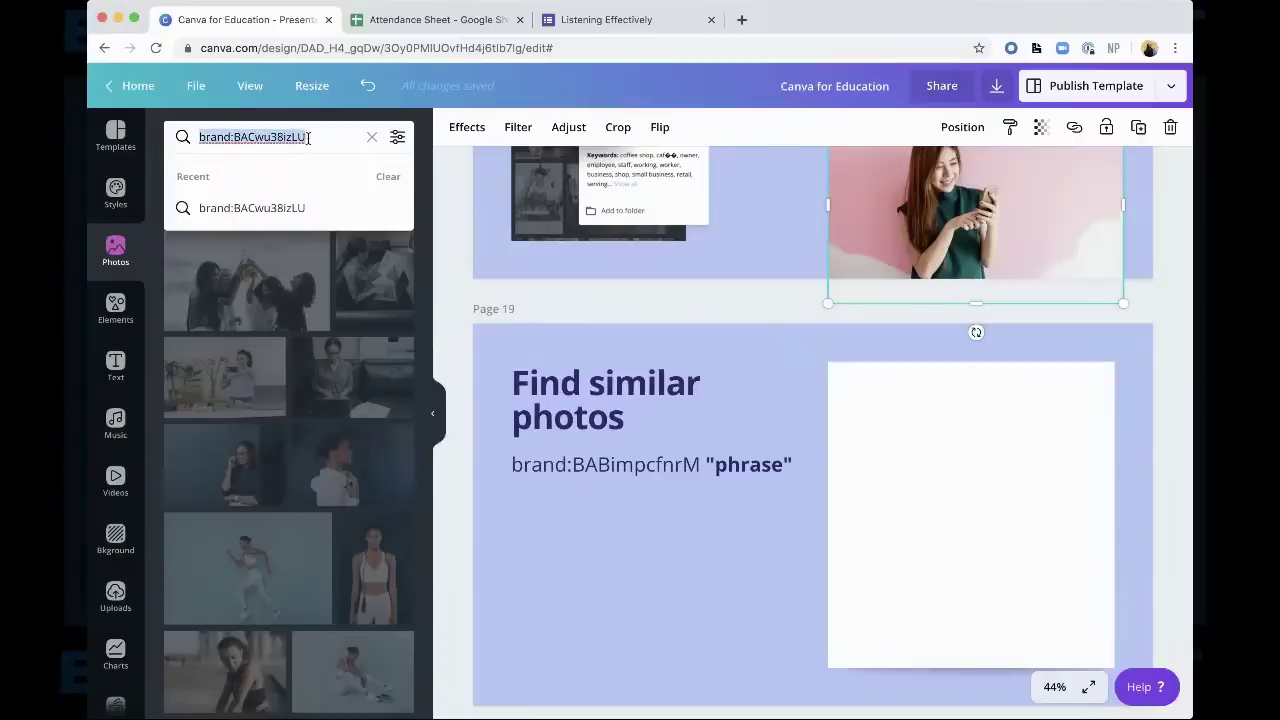
pyautogui.click(308, 138)
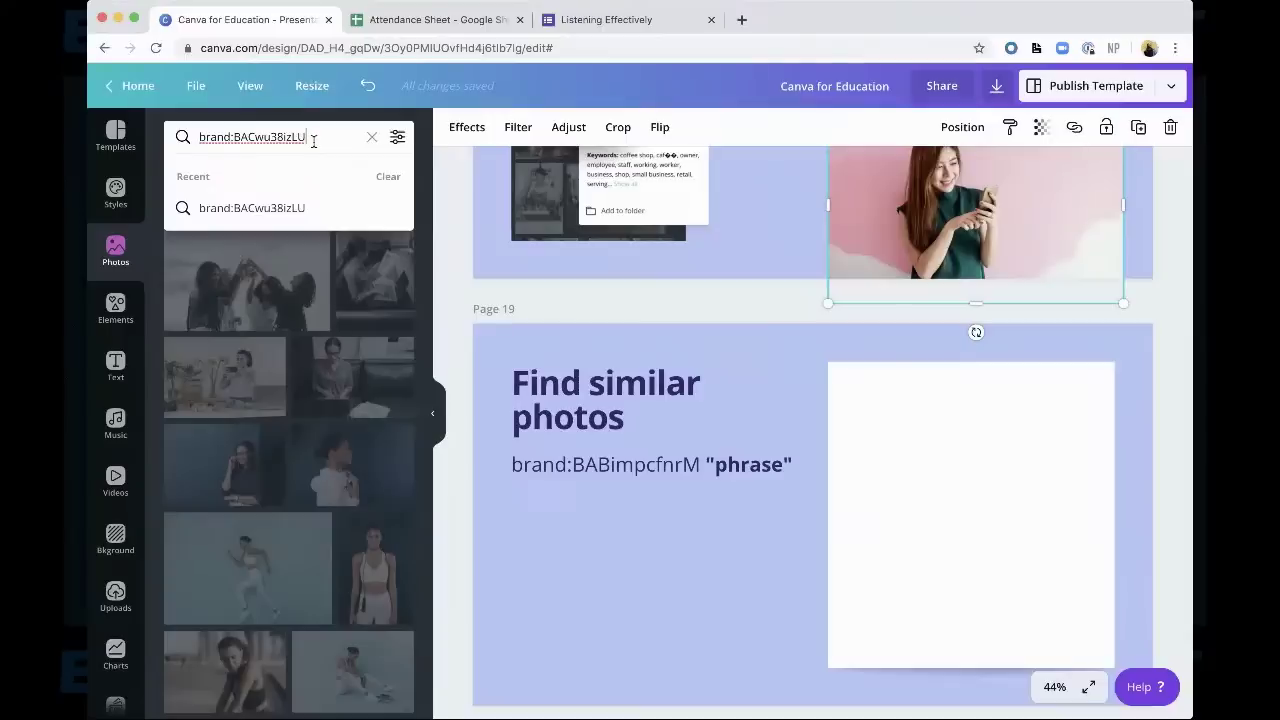
pyautogui.press('Return')
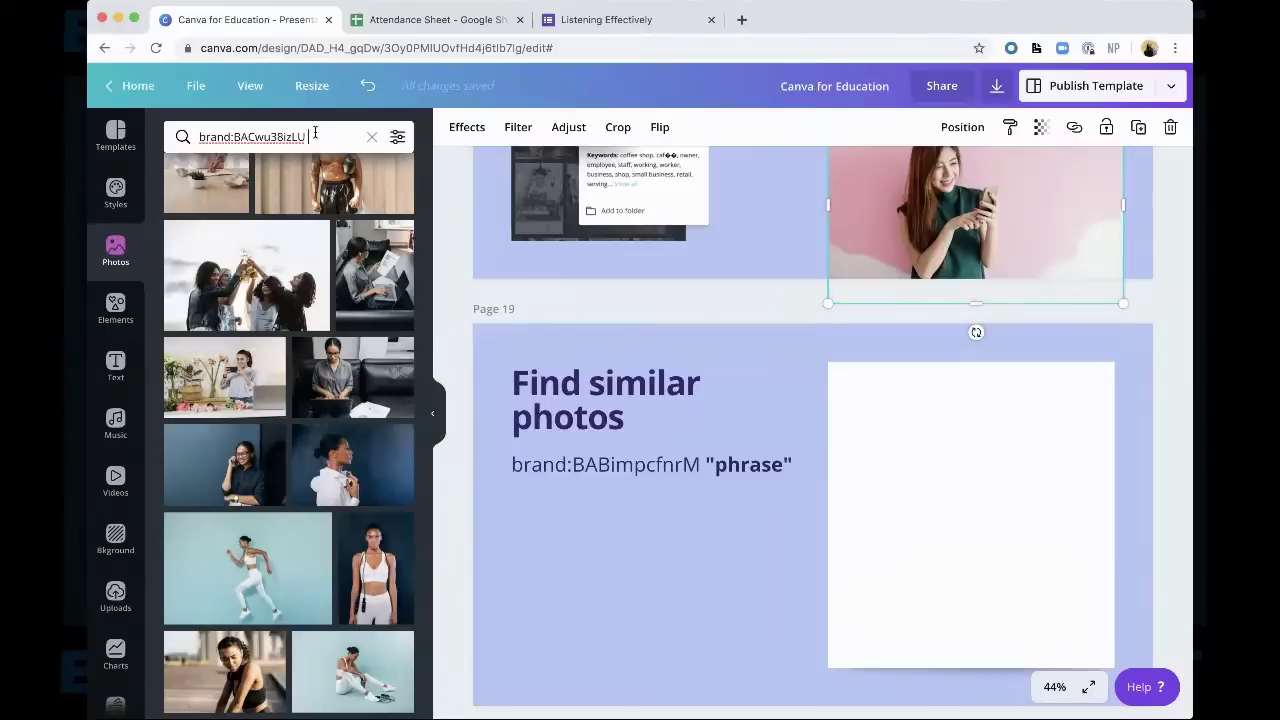
pyautogui.scroll(-1, 268, 316)
pyautogui.scroll(1, 268, 316)
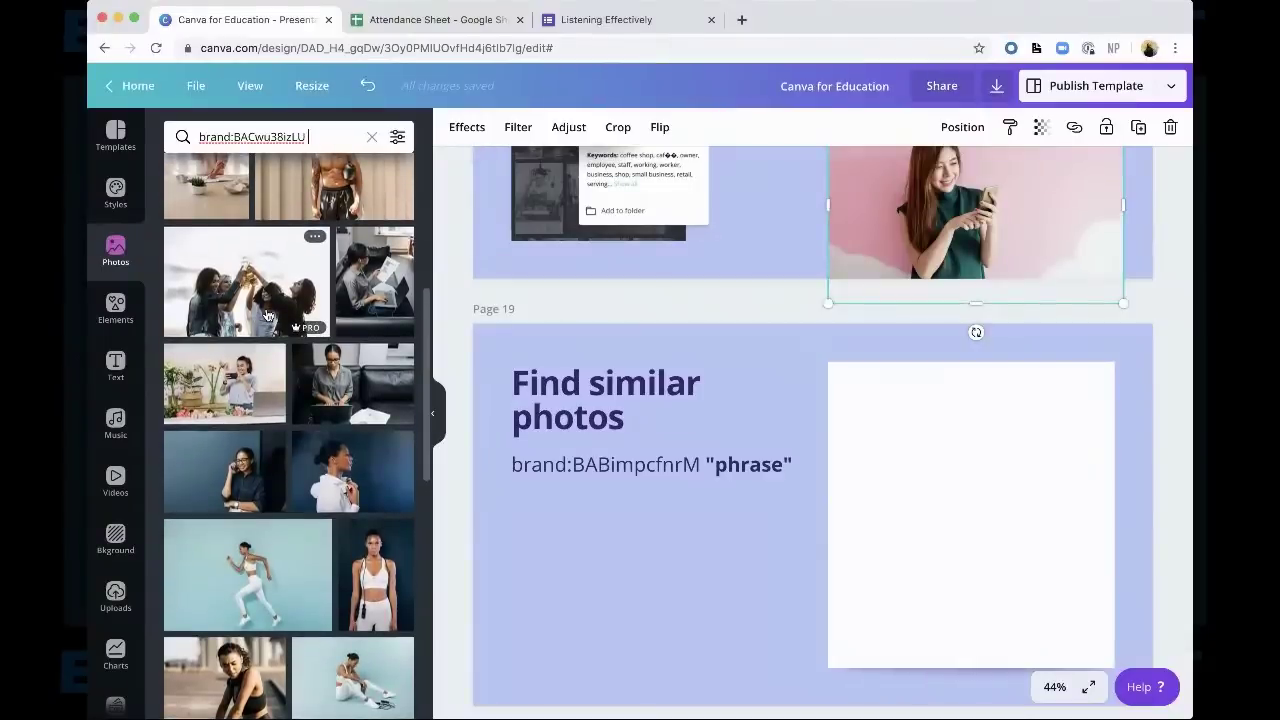
pyautogui.write('office')
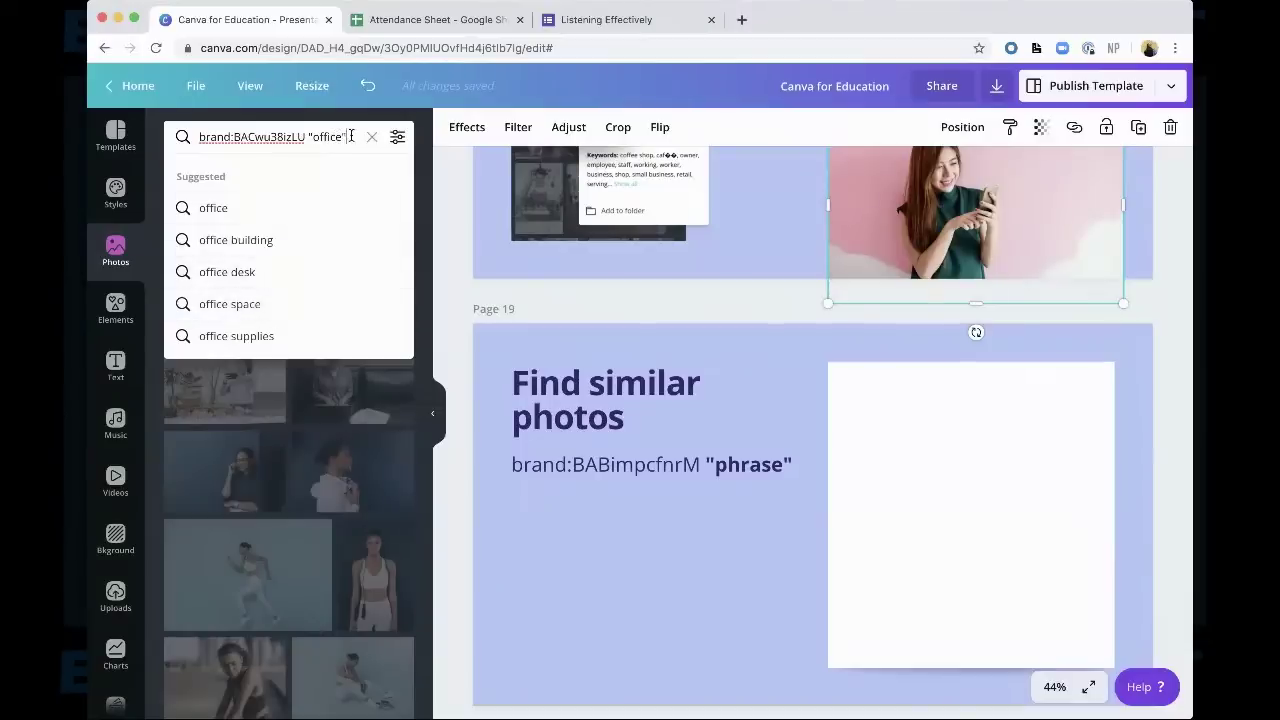
pyautogui.write('"')
pyautogui.press('Return')
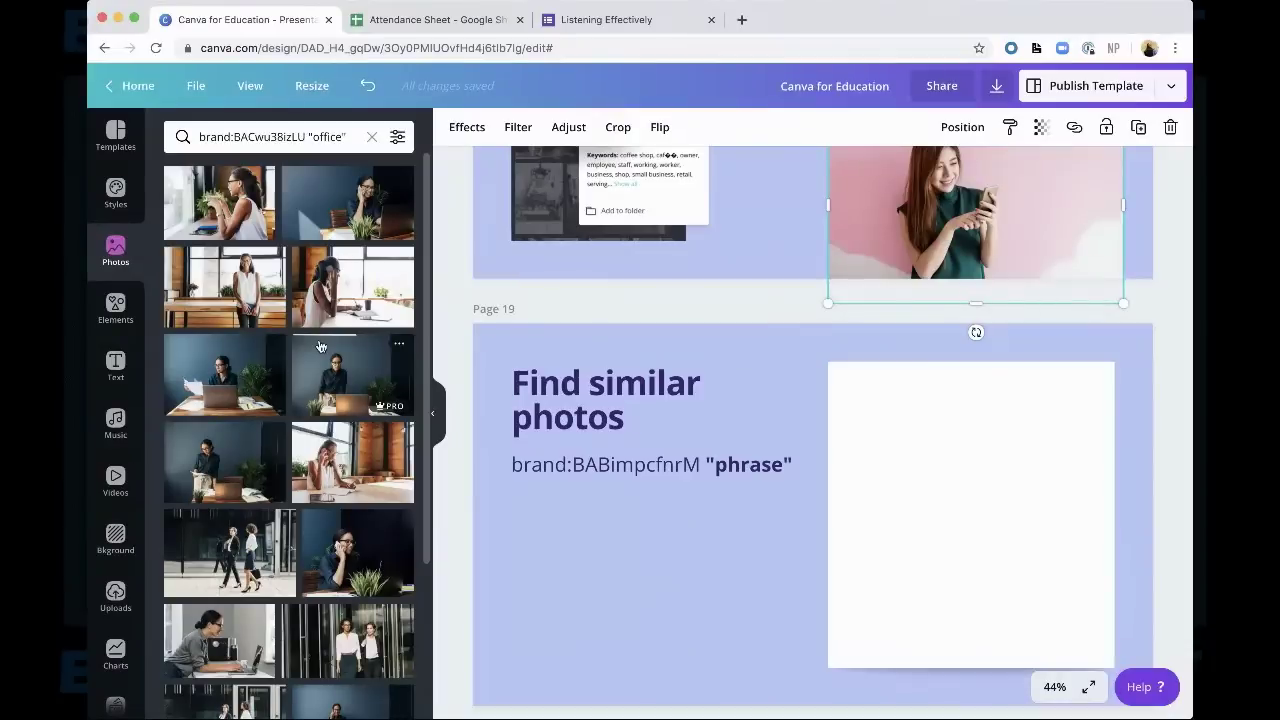
# Put the office photo of the woman holding a cup on page 19, shrunk to fit over the upper part of the white panel
pyautogui.click(245, 225)
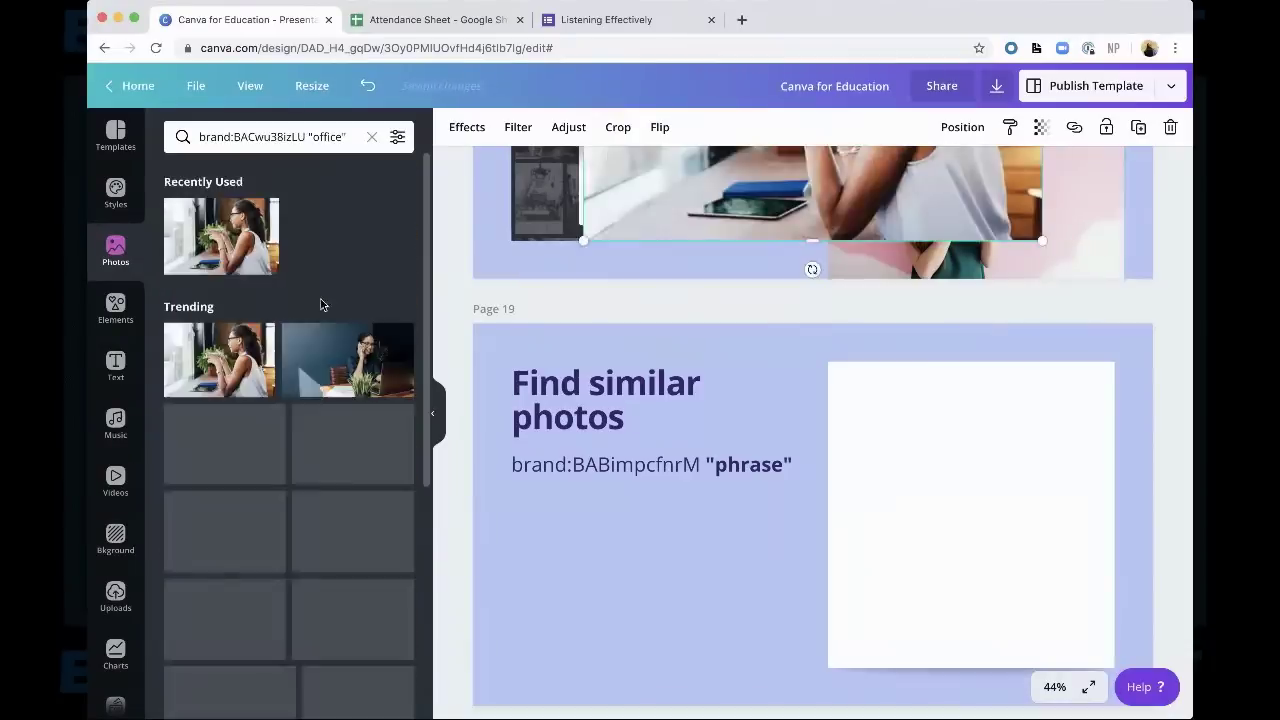
pyautogui.hotkey('ctrl', 'x')
pyautogui.click(894, 586)
pyautogui.hotkey('ctrl', 'v')
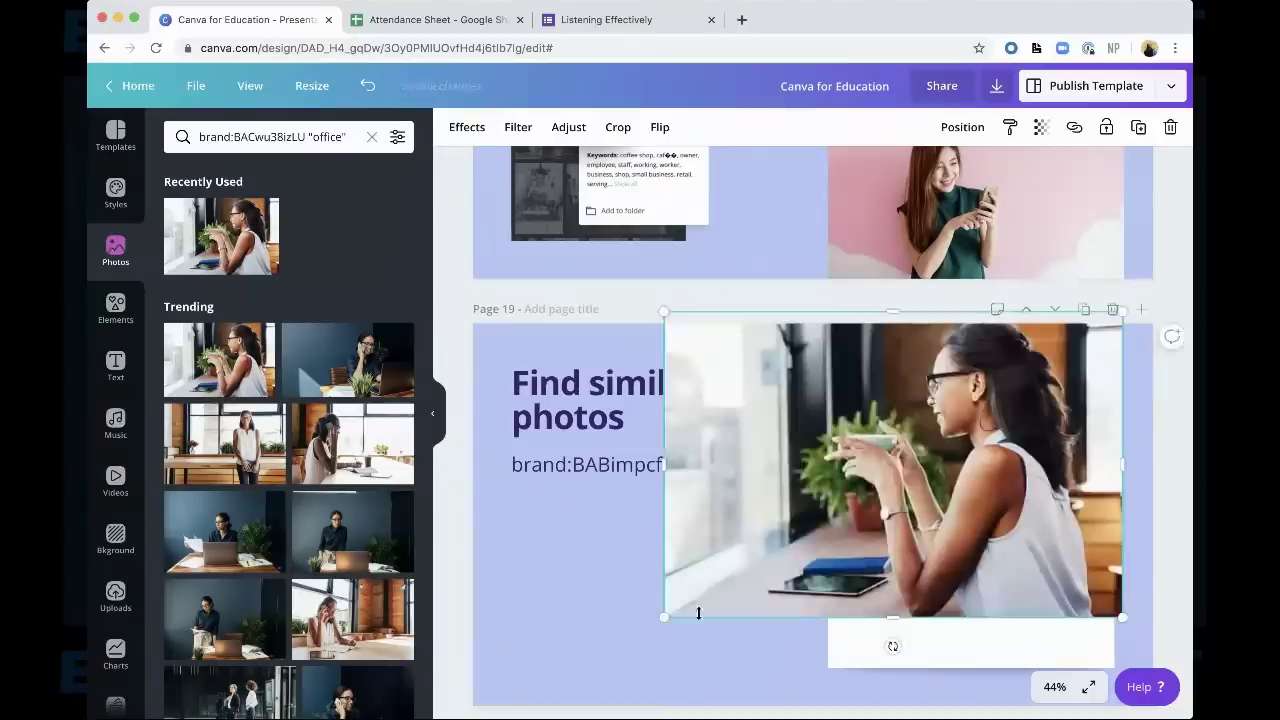
pyautogui.moveTo(666, 614); pyautogui.dragTo(898, 495)
pyautogui.moveTo(960, 420); pyautogui.dragTo(918, 464)
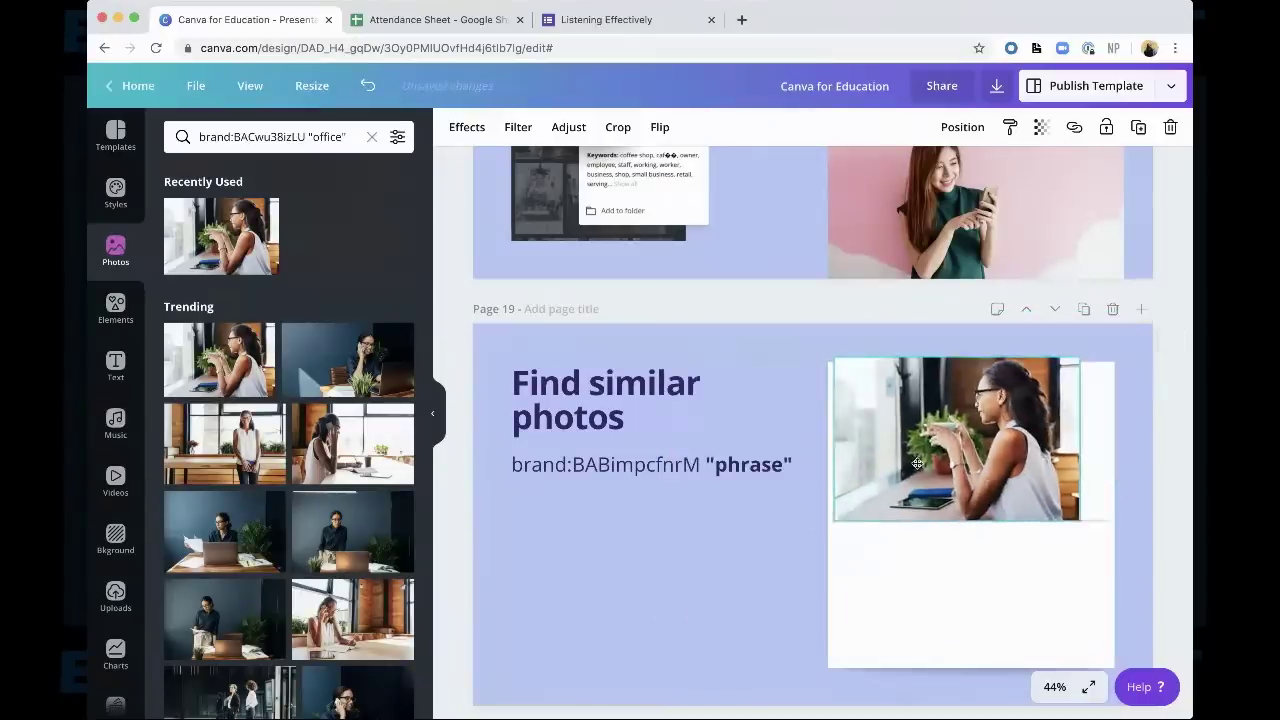
# Add the office photo of the woman on the phone to page 19, shrink it and place it below the first office photo
pyautogui.scroll(-3, 349, 485)
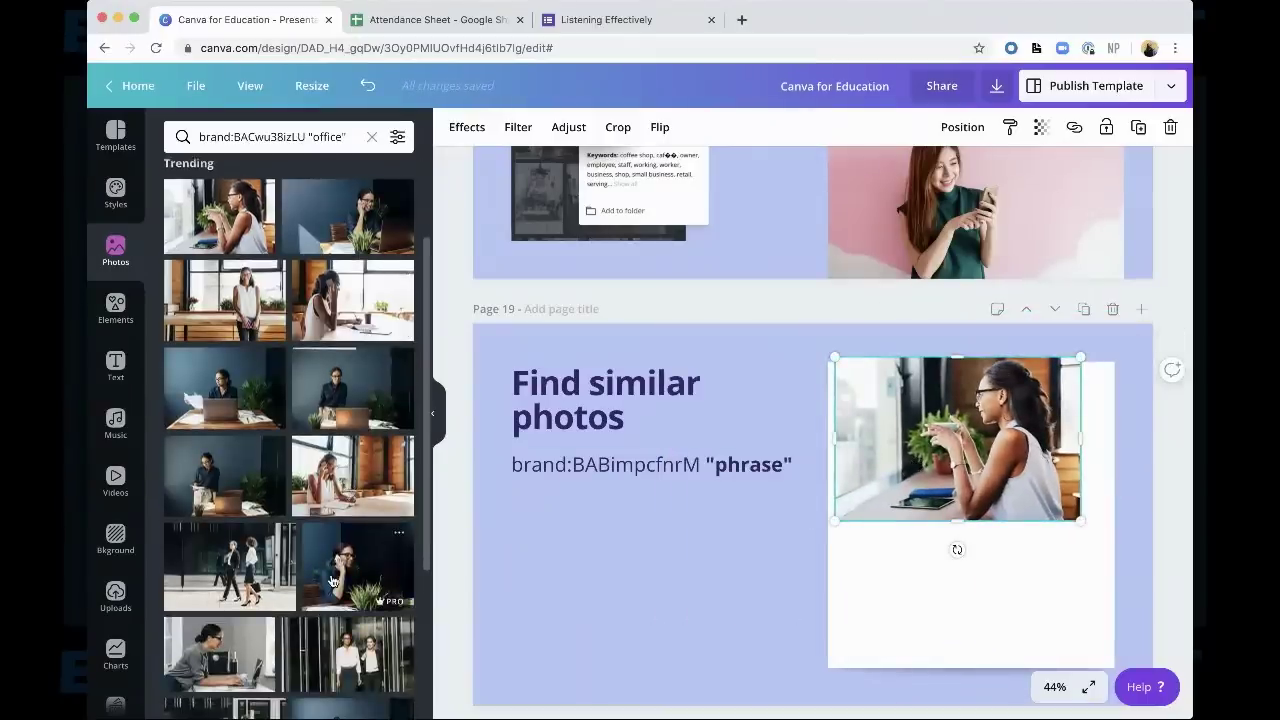
pyautogui.scroll(-2, 331, 614)
pyautogui.click(357, 477)
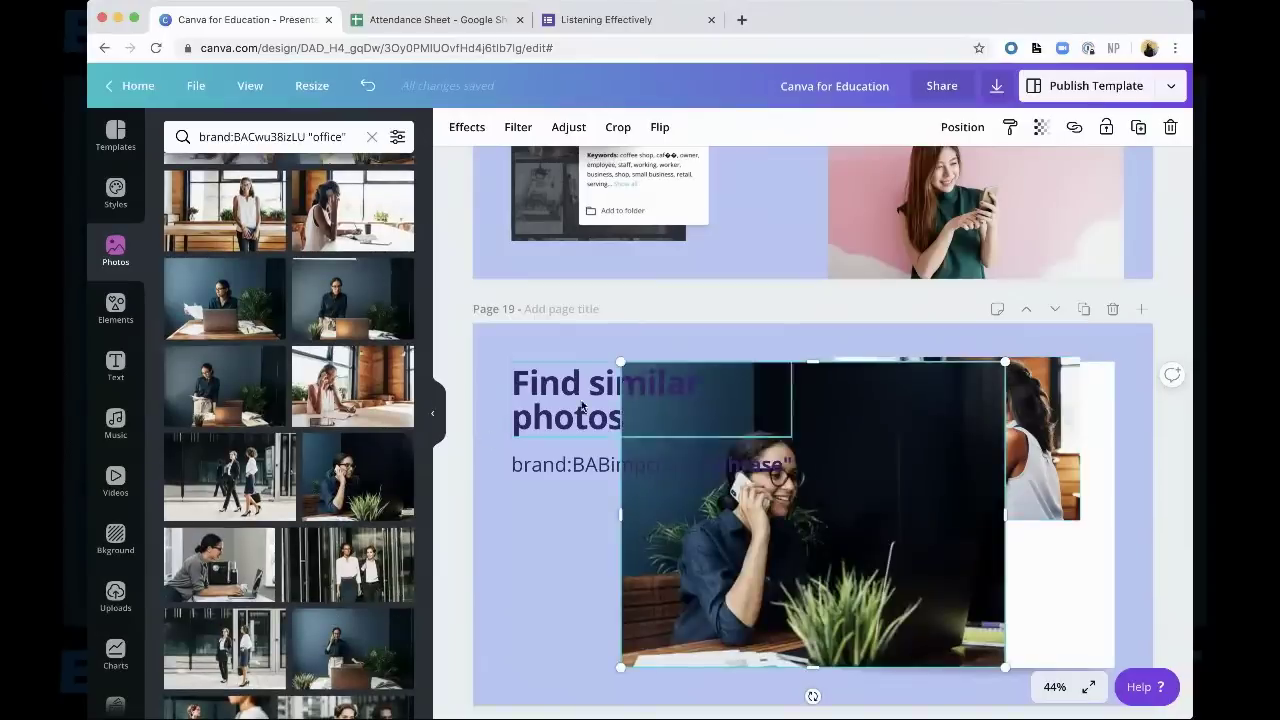
pyautogui.moveTo(757, 415); pyautogui.dragTo(898, 549)
pyautogui.moveTo(1026, 678); pyautogui.dragTo(1080, 718)
# Move both office photos up together so they are centred on page 19's white panel
pyautogui.keyDown('shift'); pyautogui.click(1000, 495); pyautogui.keyUp('shift')
pyautogui.moveTo(1005, 616); pyautogui.dragTo(1018, 590)
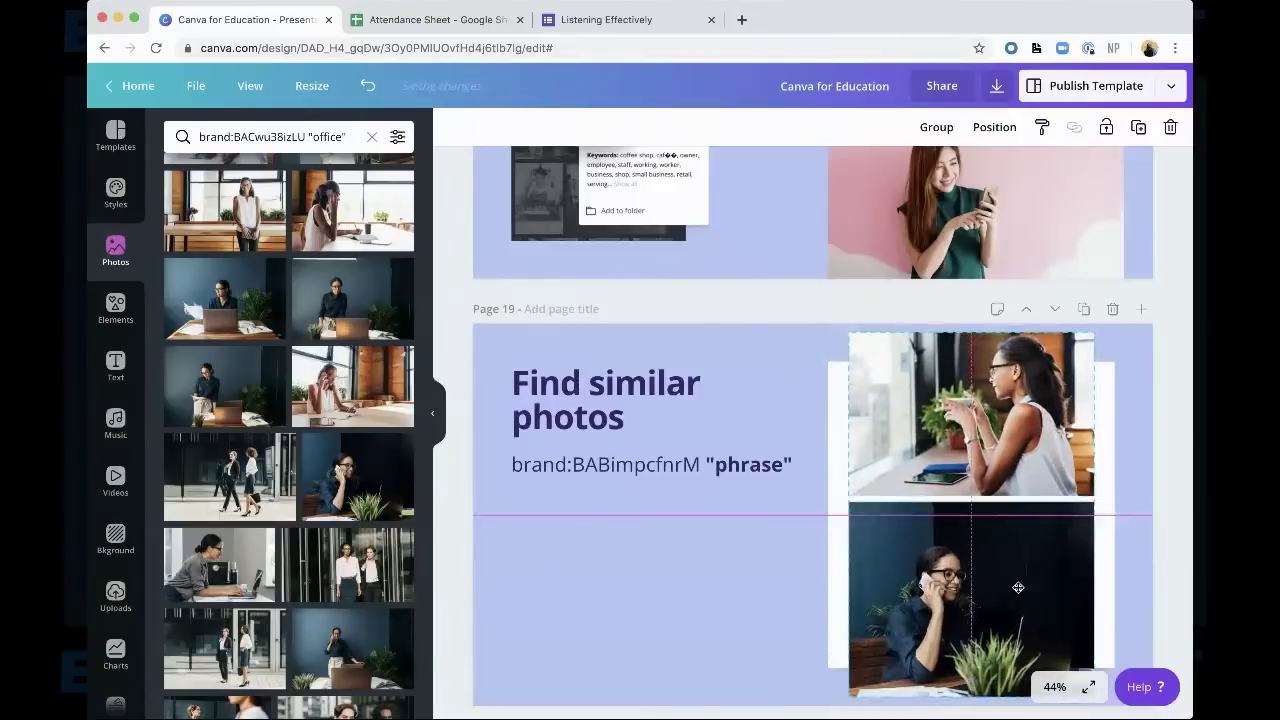
pyautogui.click(720, 587)
# Replace the phrase in the creator's brand search with "classroom", run it and browse the photos
pyautogui.scroll(-1, 718, 594)
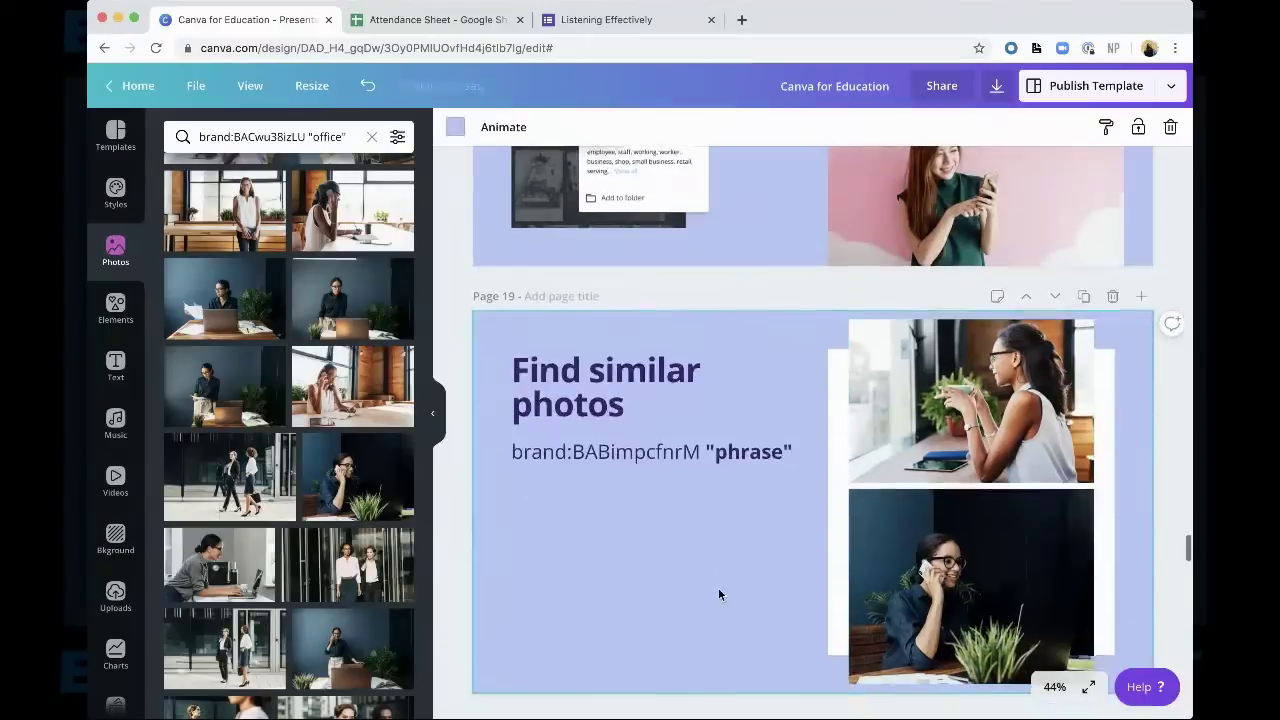
pyautogui.scroll(-2, 718, 594)
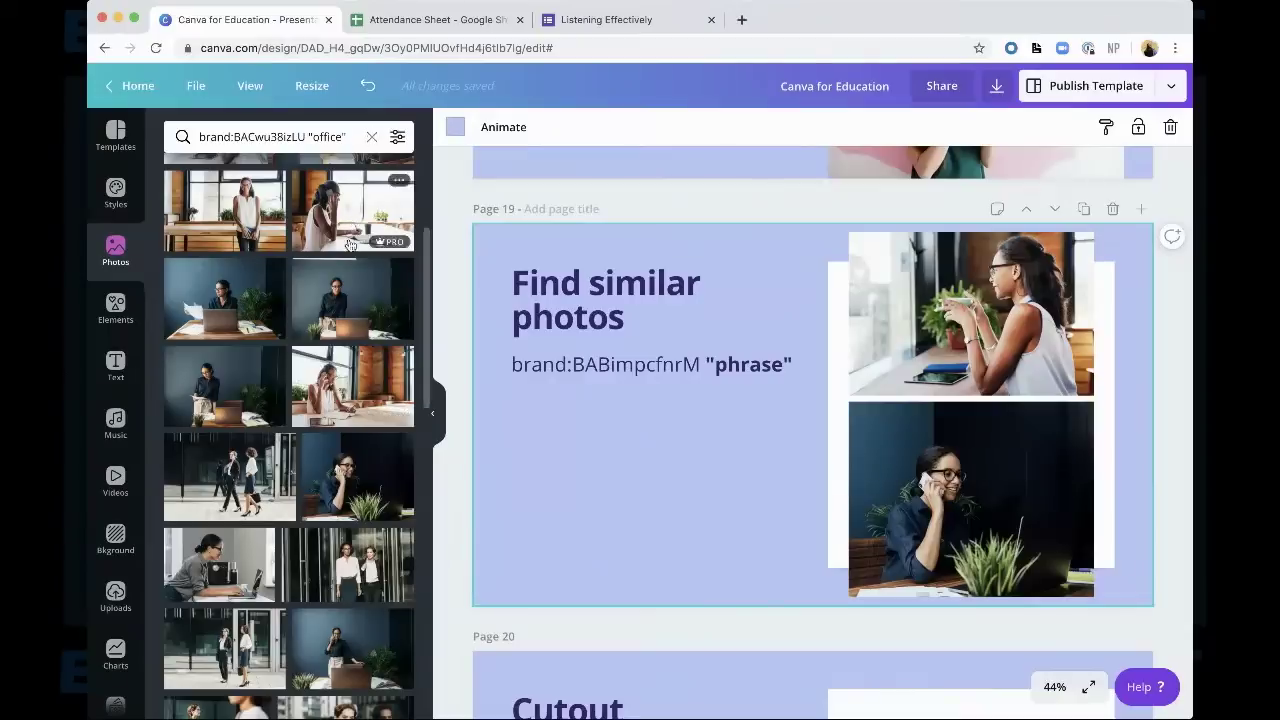
pyautogui.scroll(-1, 365, 445)
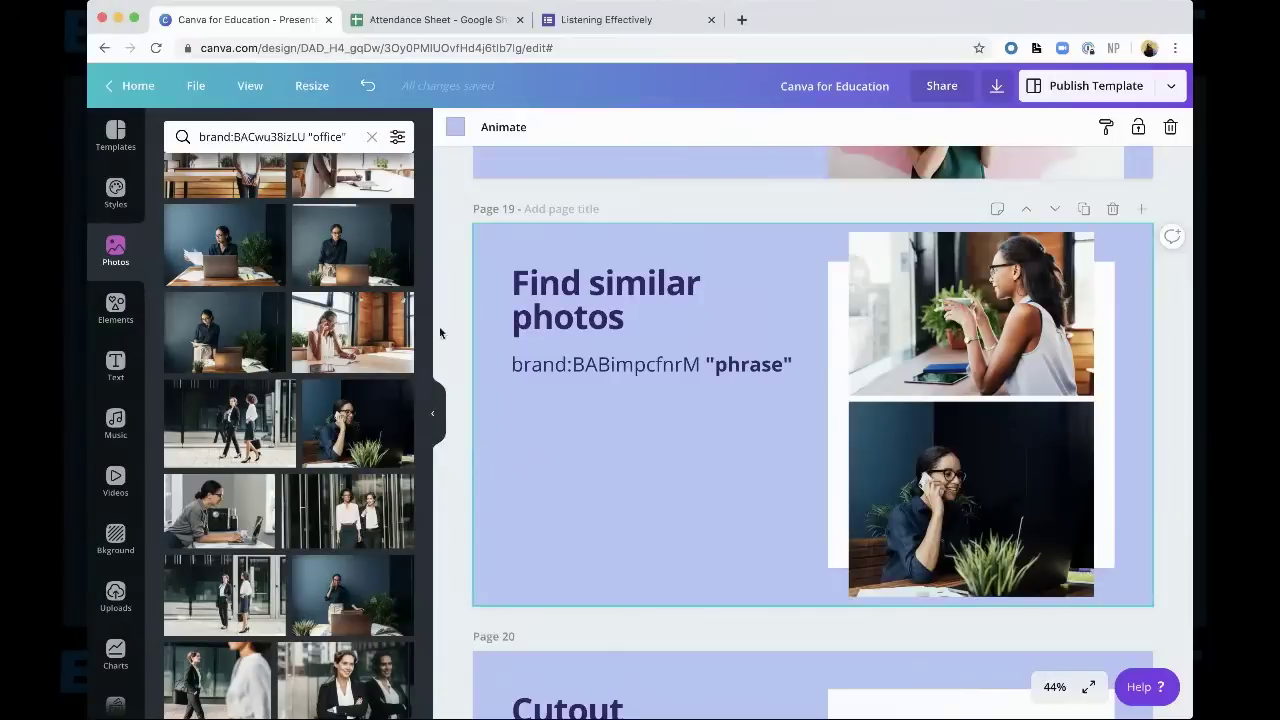
pyautogui.click(332, 140)
pyautogui.moveTo(339, 140); pyautogui.dragTo(316, 141)
pyautogui.write('classroom')
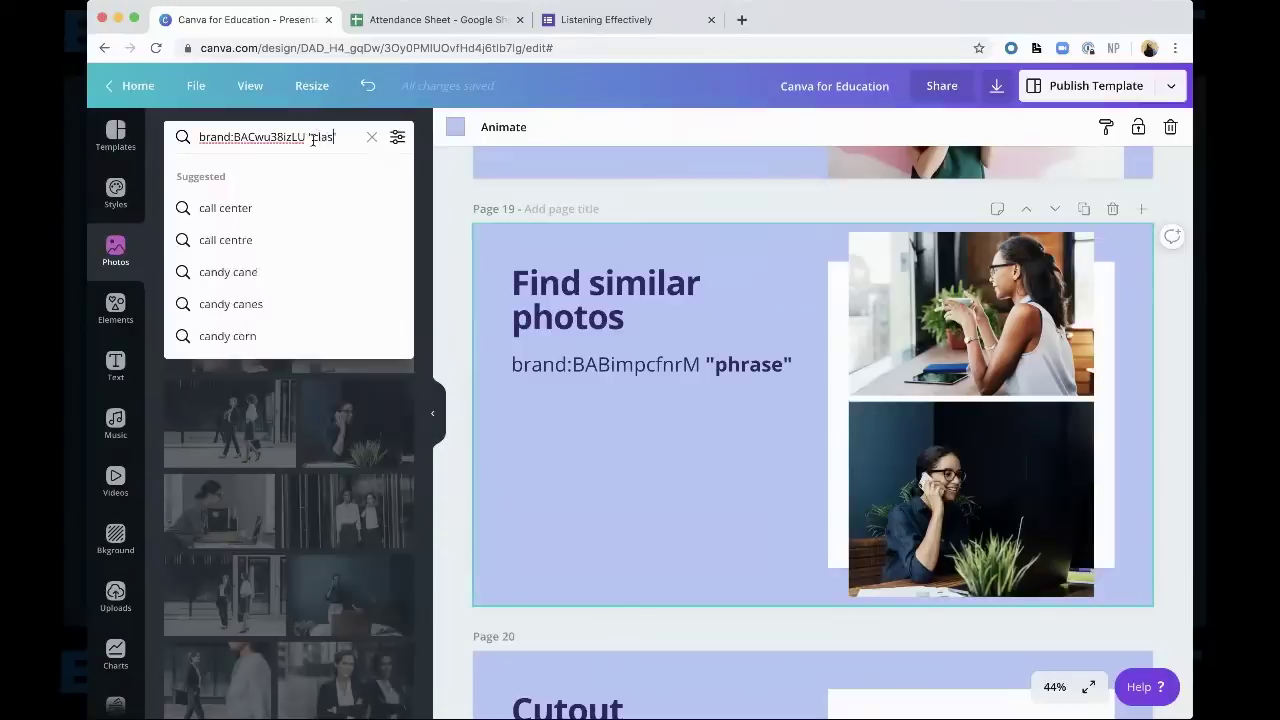
pyautogui.press('Return')
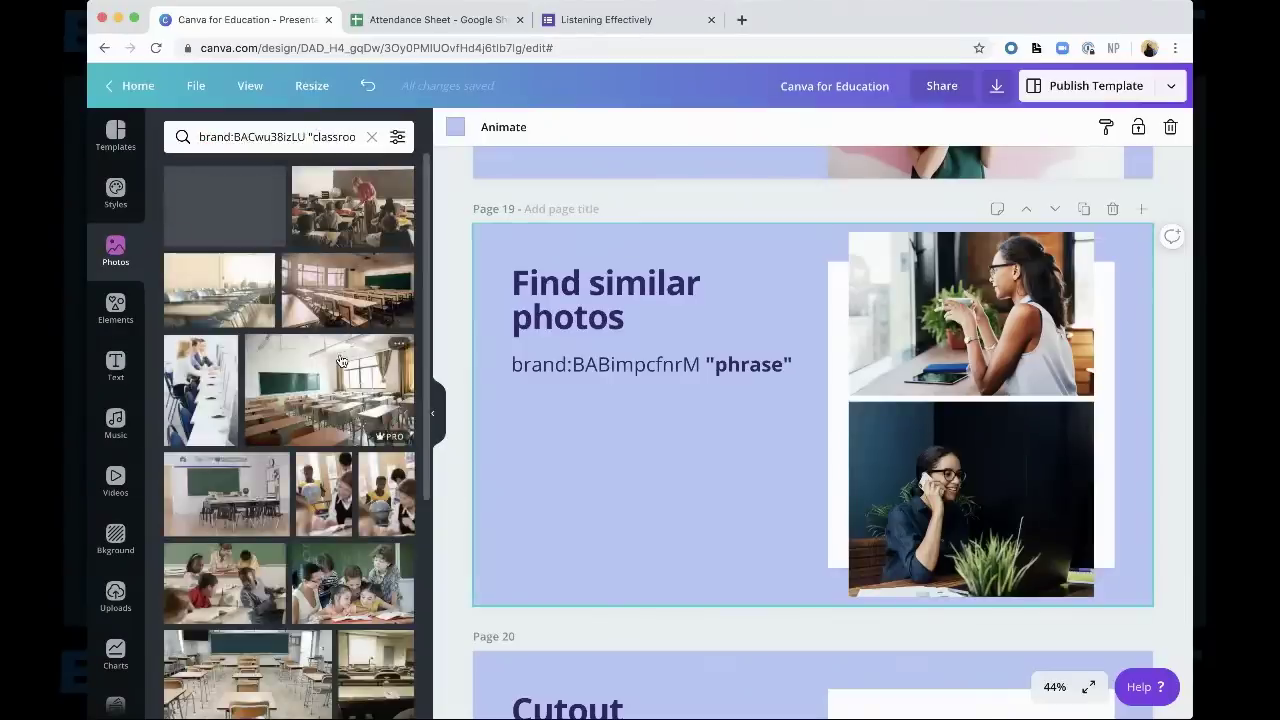
pyautogui.scroll(-3, 398, 507)
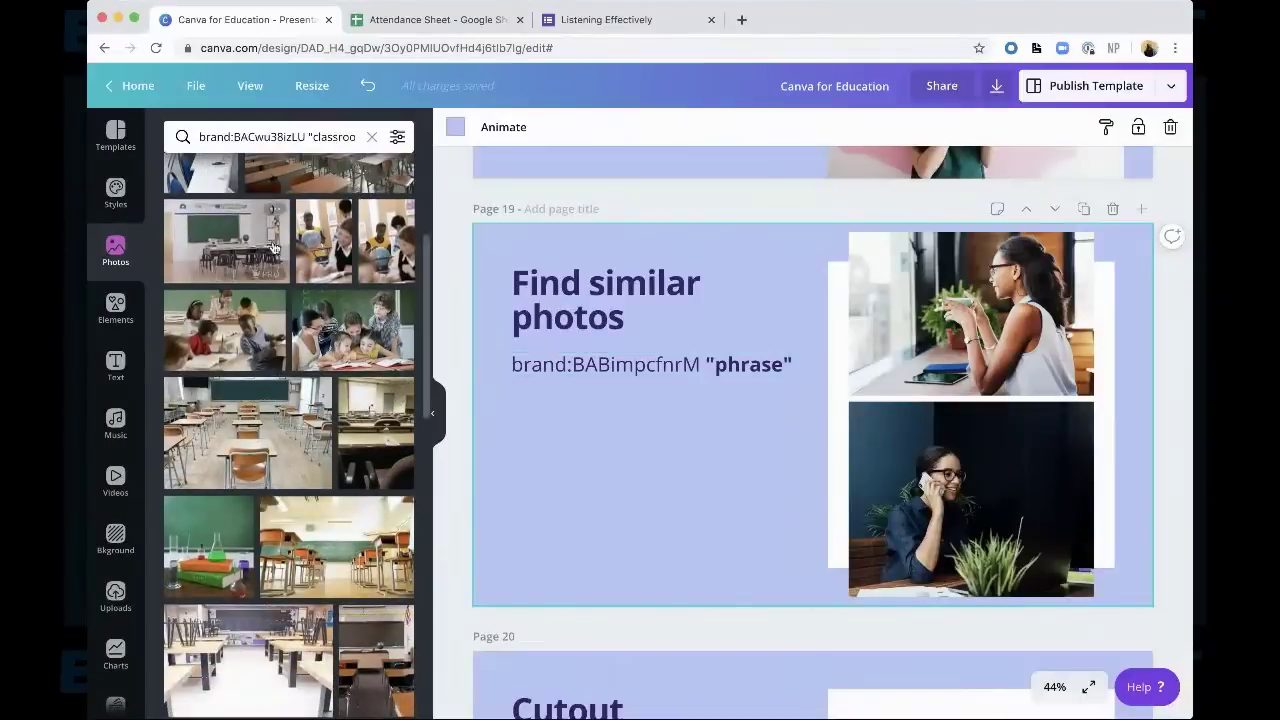
# Clear the photo search and open the details of the trending photo of the man in a yellow sweater on a black background
pyautogui.click(371, 137)
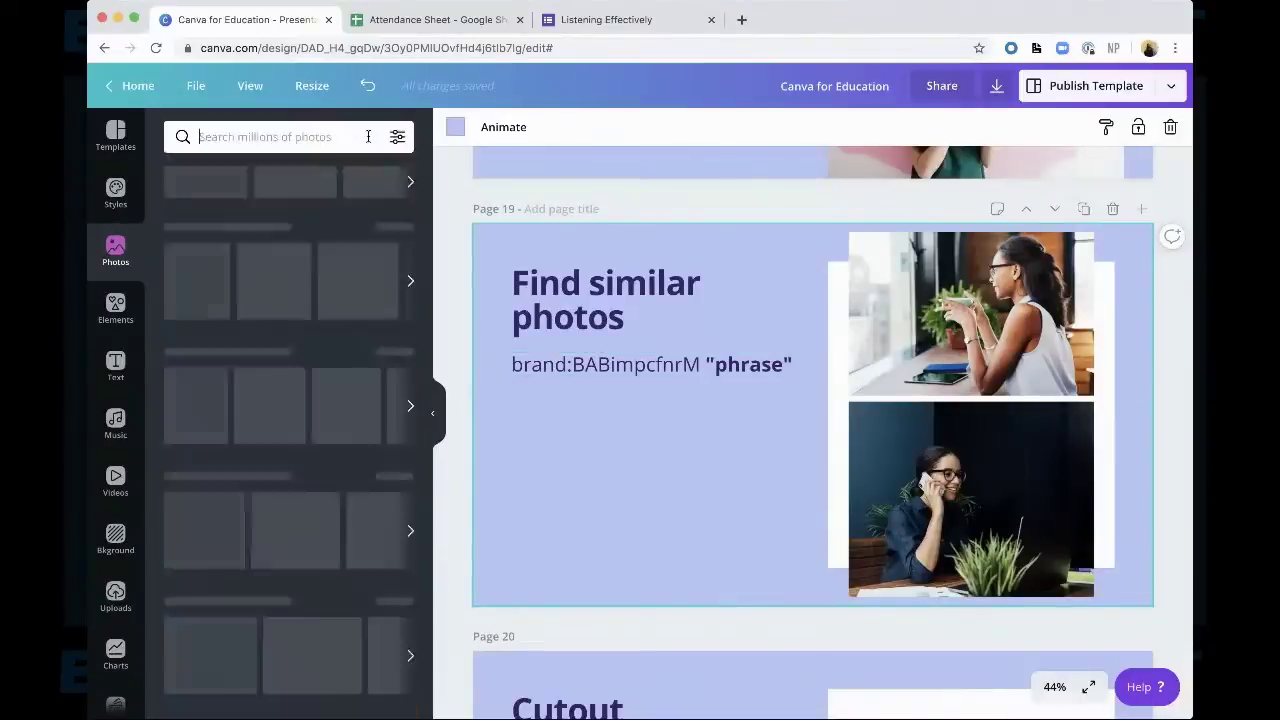
pyautogui.scroll(-1, 202, 381)
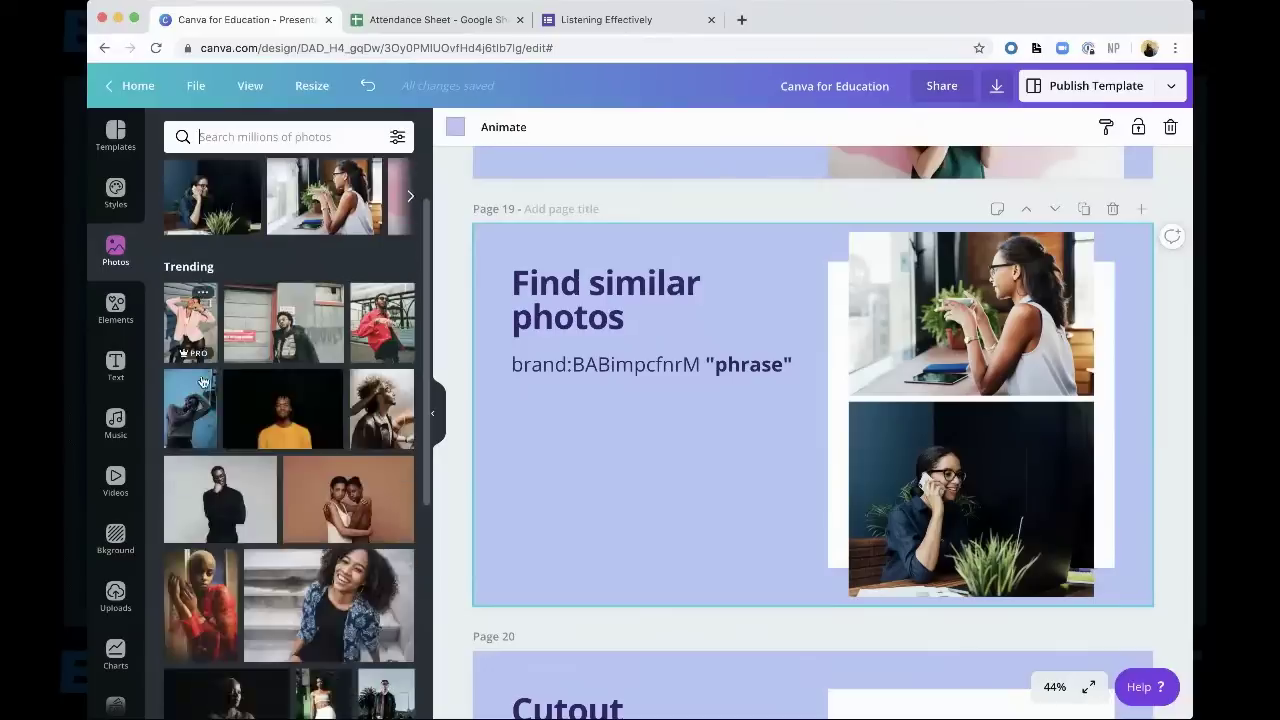
pyautogui.click(328, 386)
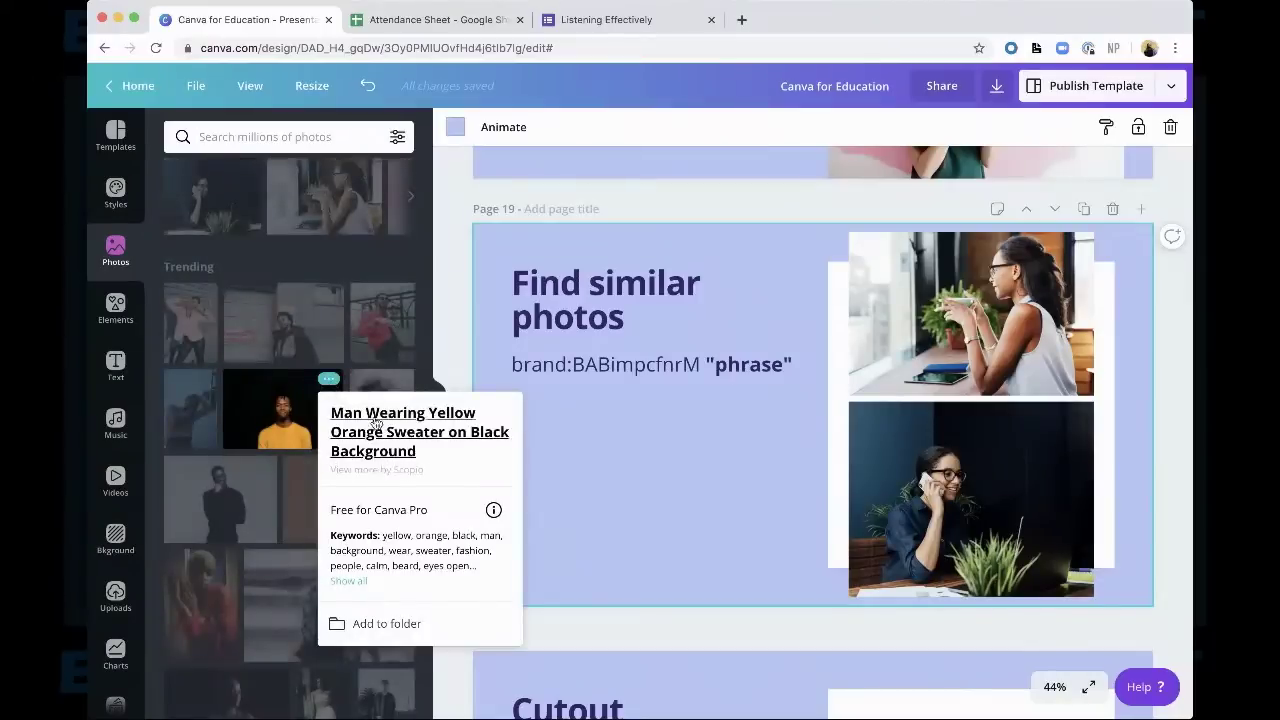
# Open more photos by Scopio, add the phrase "classroom" in quotes to the creator's brand search, run it and browse the photos
pyautogui.click(368, 471)
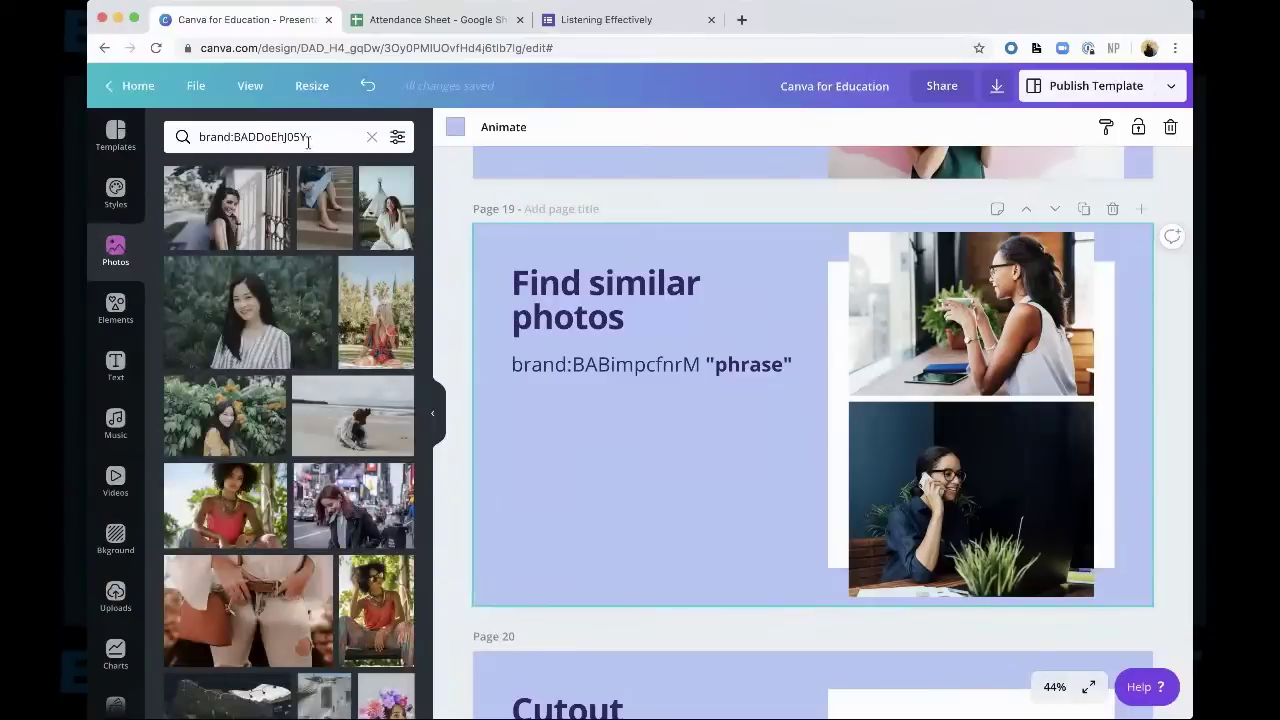
pyautogui.click(172, 138)
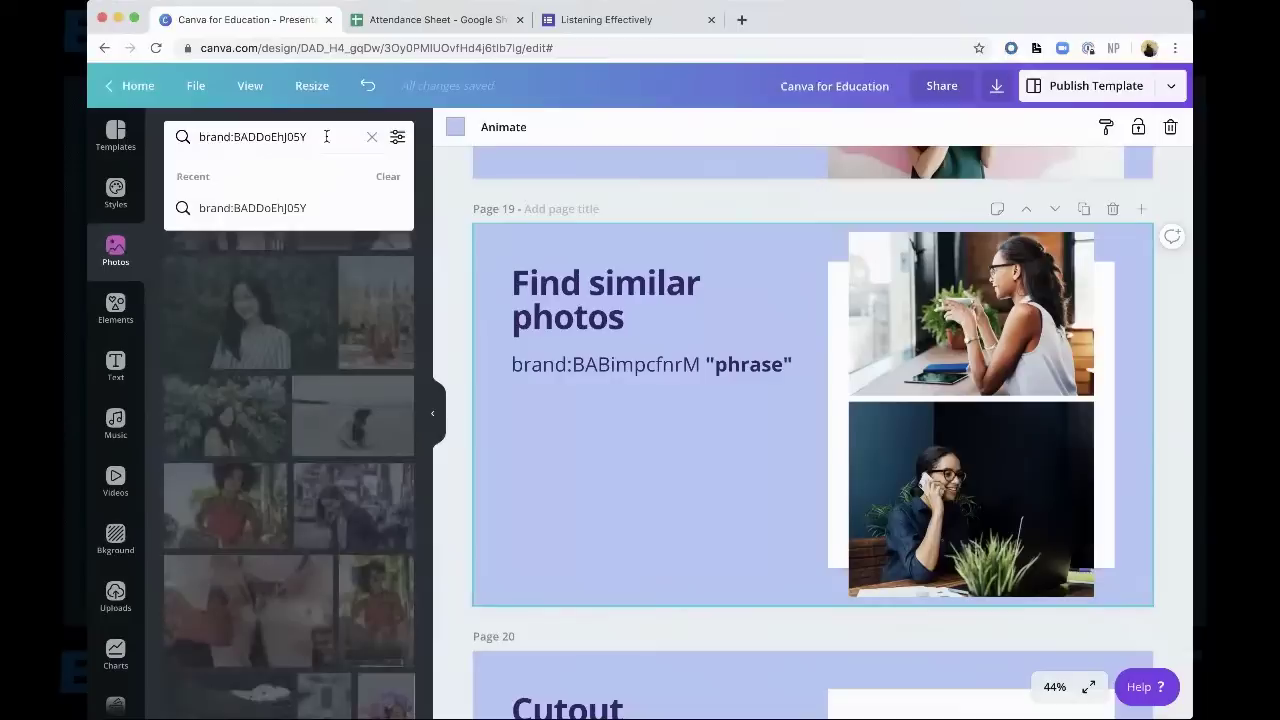
pyautogui.press('Return')
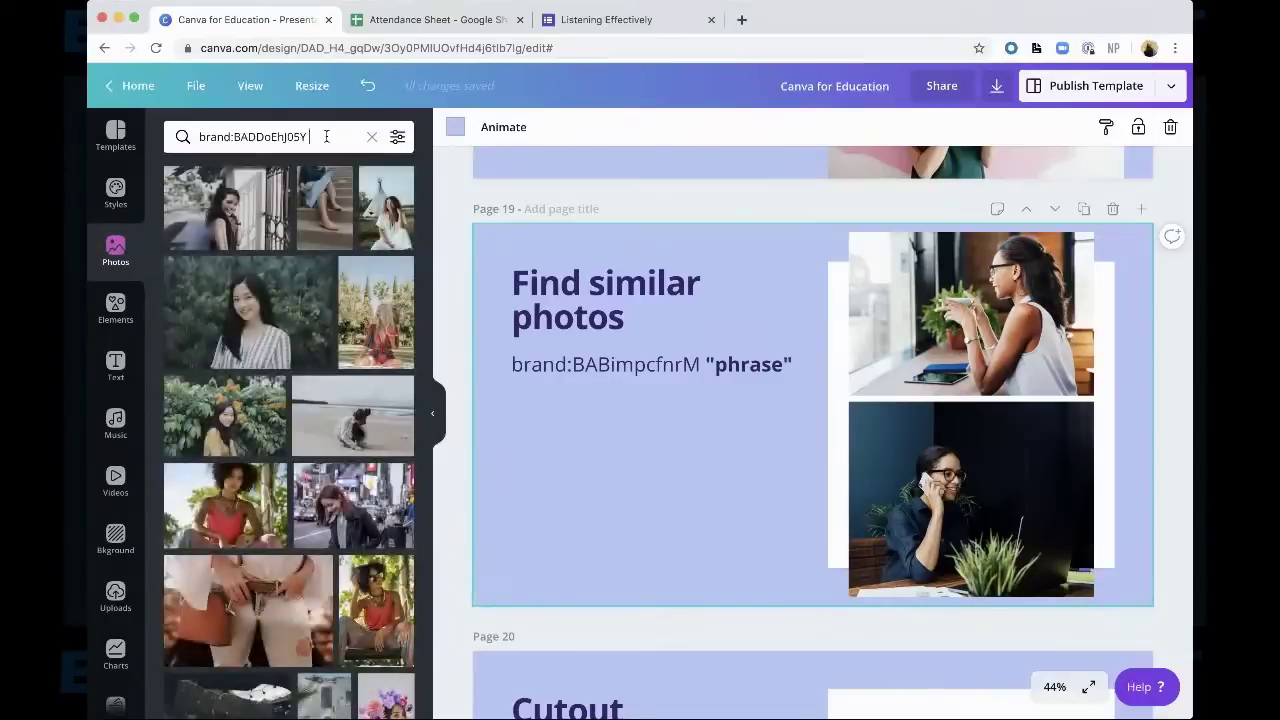
pyautogui.write('"classroom')
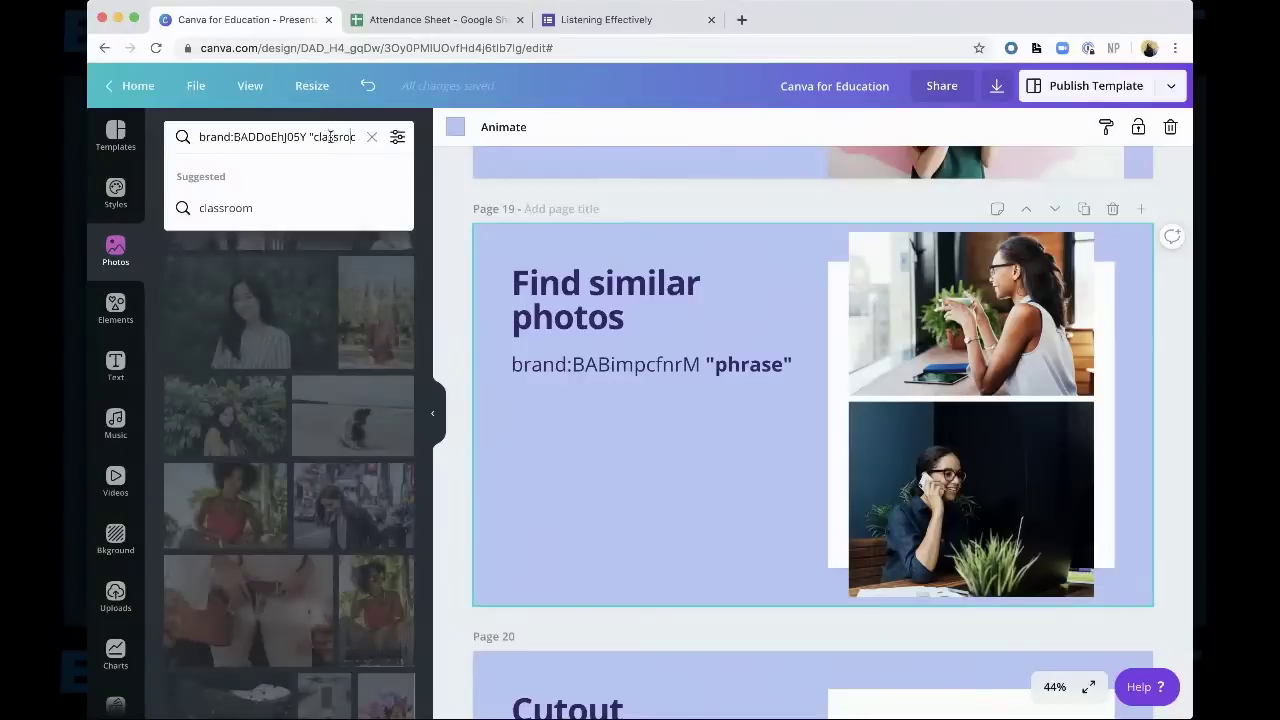
pyautogui.write('"')
pyautogui.press('Return')
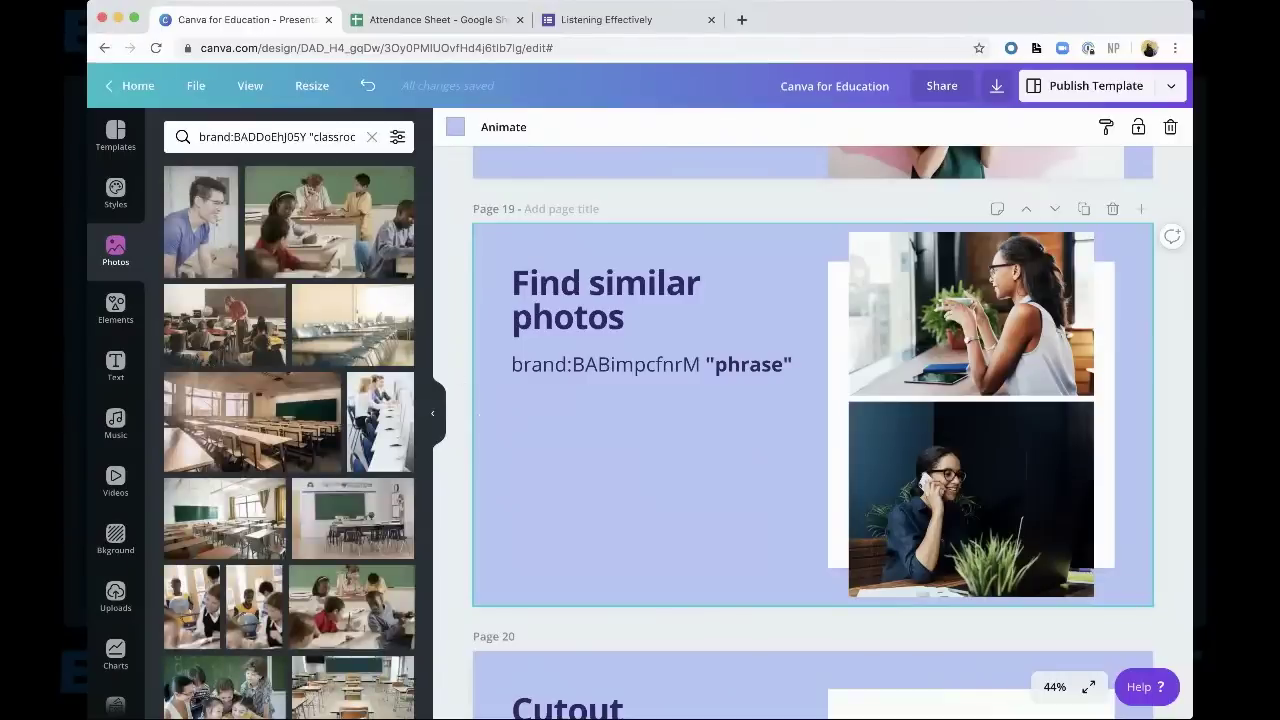
pyautogui.scroll(-1, 386, 562)
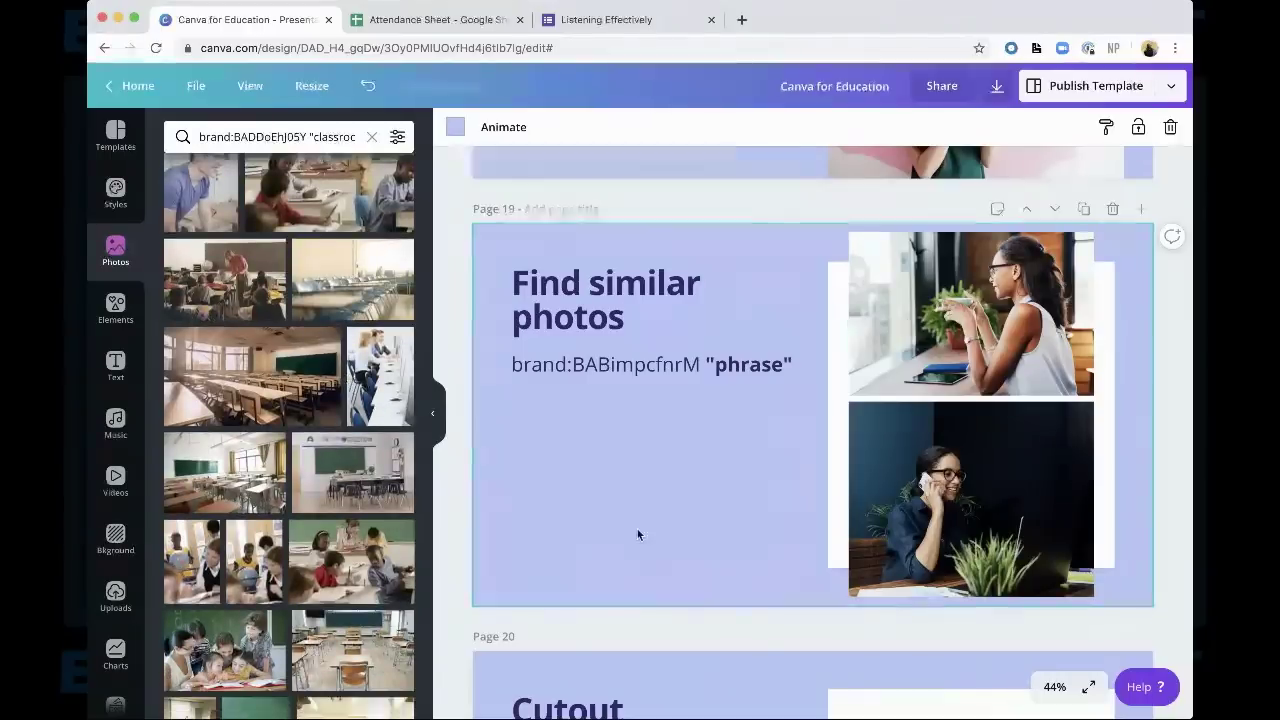
# Go to the Cutout slide on page 20 and clear the photo search
pyautogui.click(881, 336)
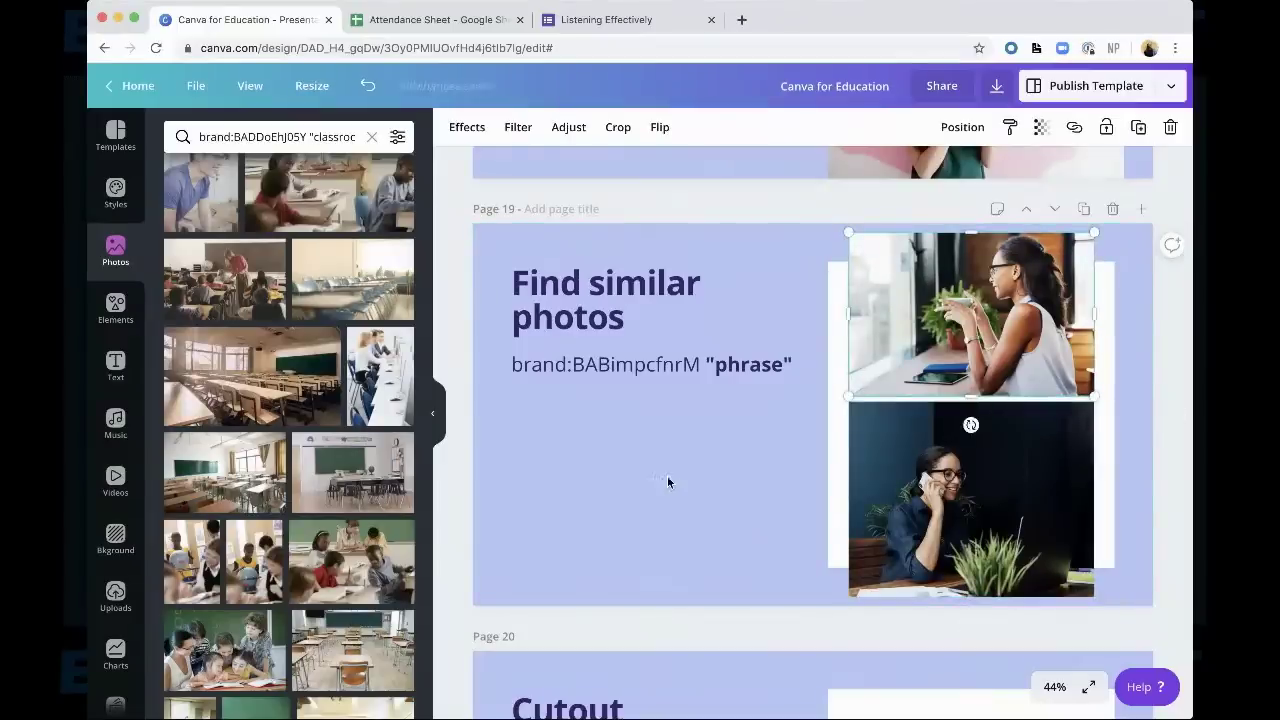
pyautogui.scroll(-2, 668, 482)
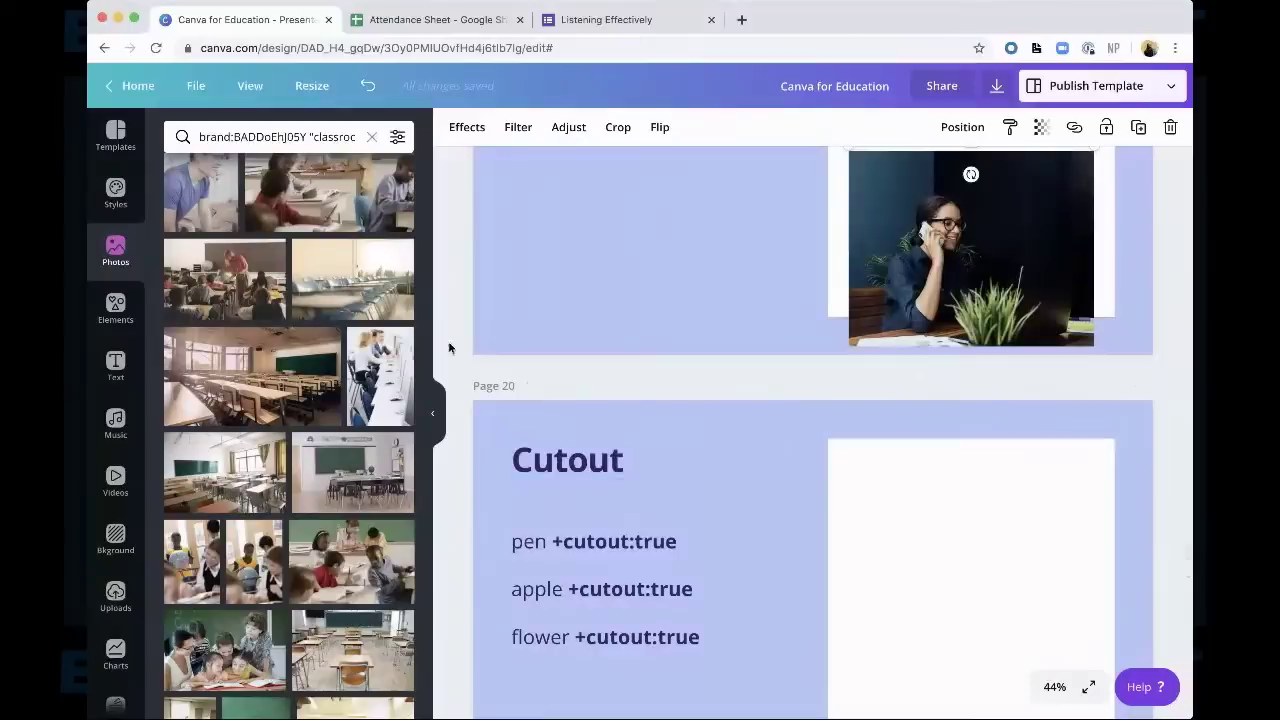
pyautogui.click(695, 455)
pyautogui.scroll(-3, 693, 450)
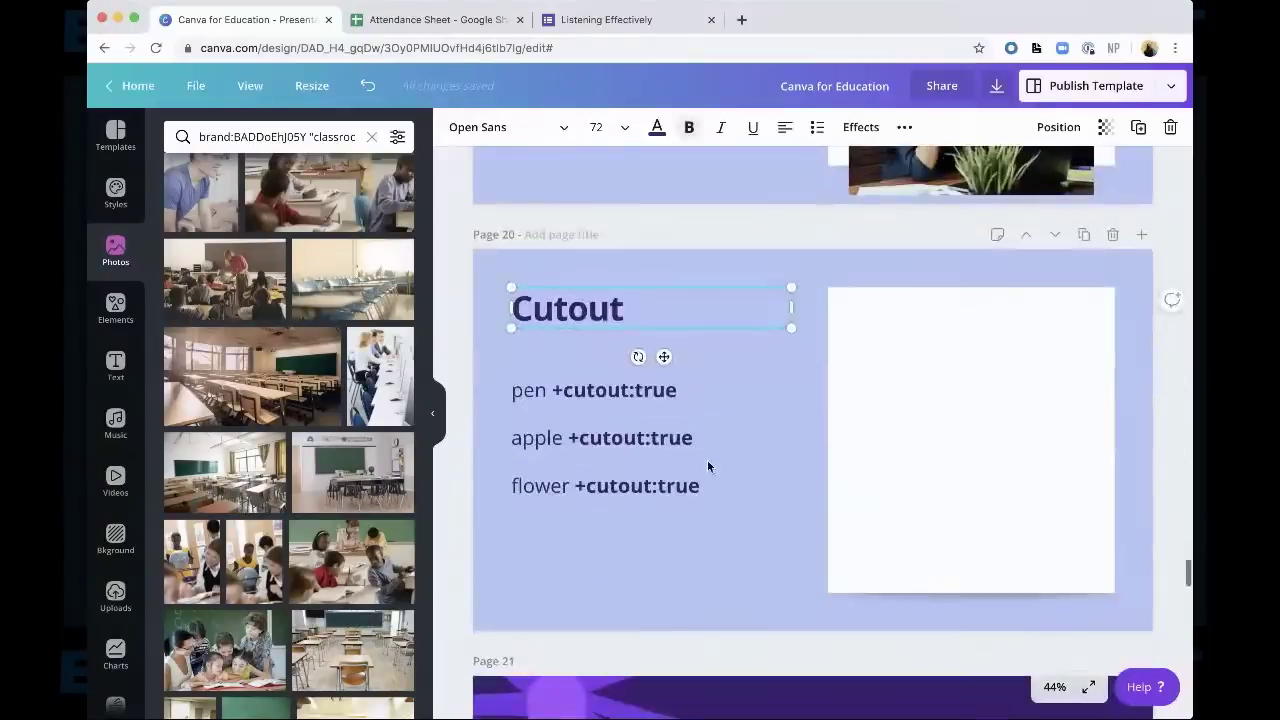
pyautogui.click(741, 482)
pyautogui.click(371, 137)
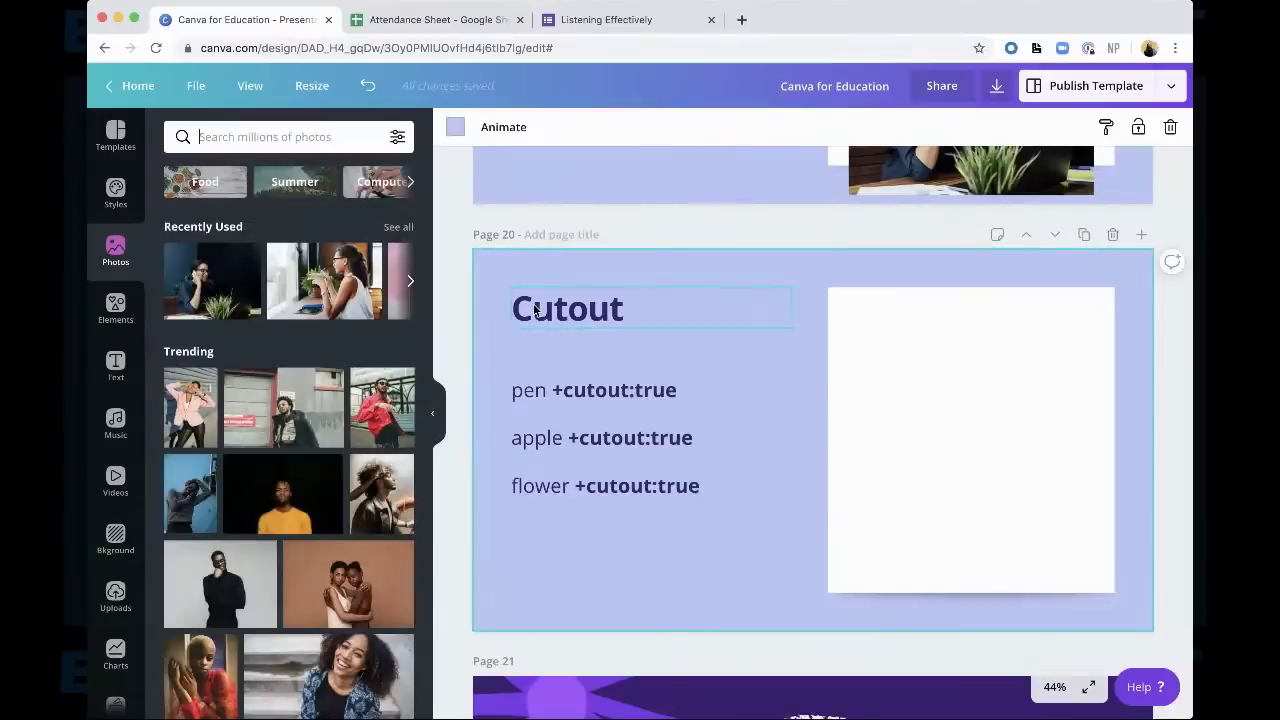
# Search the photo library for "pen +cutout:true"
pyautogui.click(536, 308)
pyautogui.click(481, 323)
pyautogui.click(337, 137)
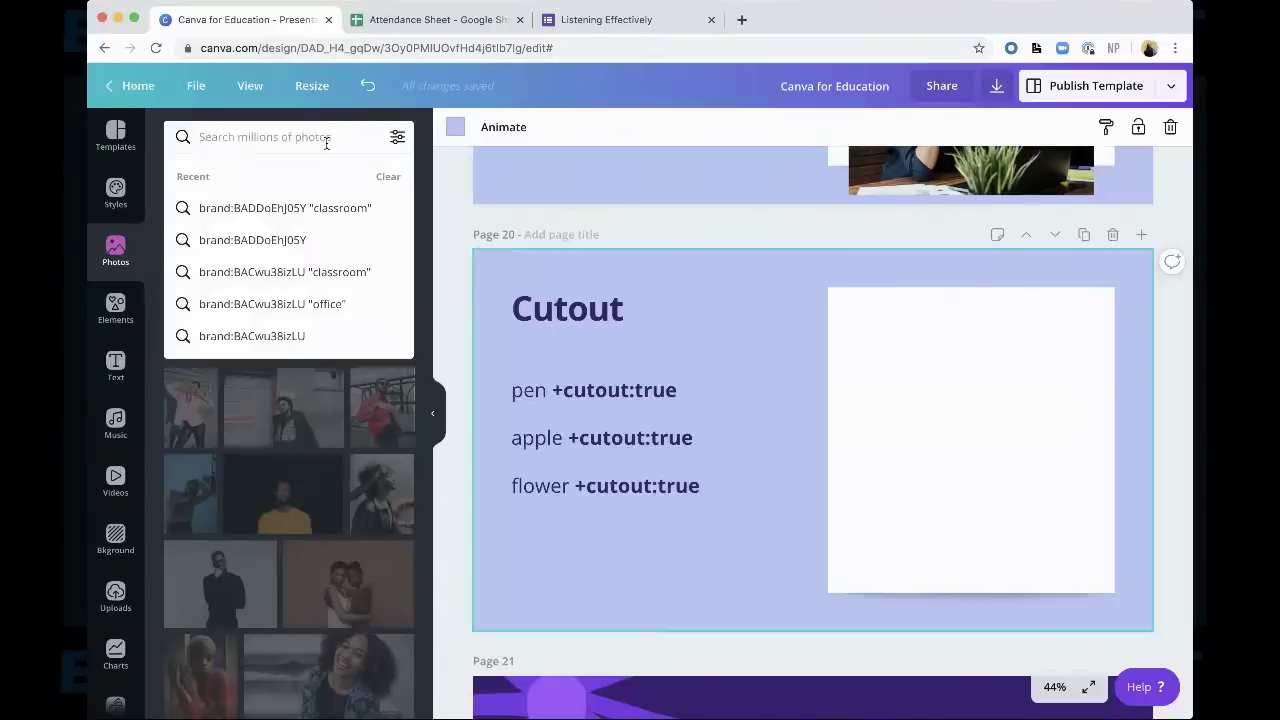
pyautogui.write('pen ')
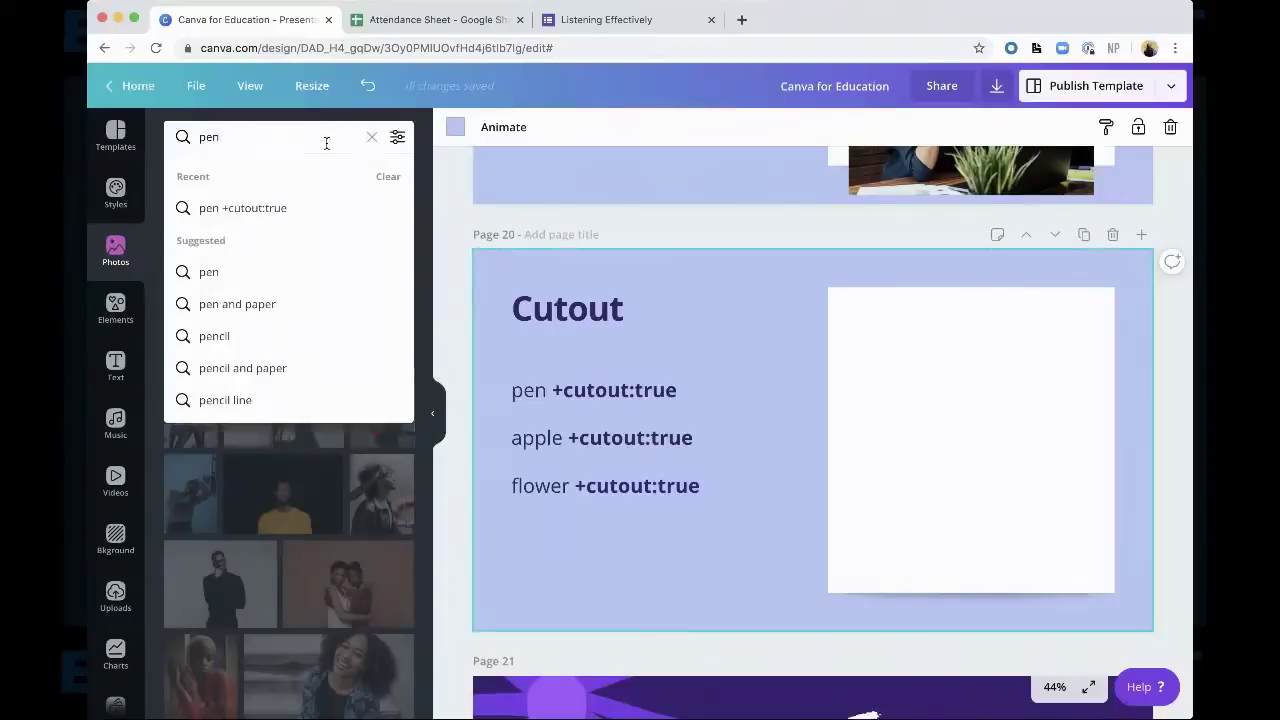
pyautogui.write('+cutout:true')
pyautogui.press('Return')
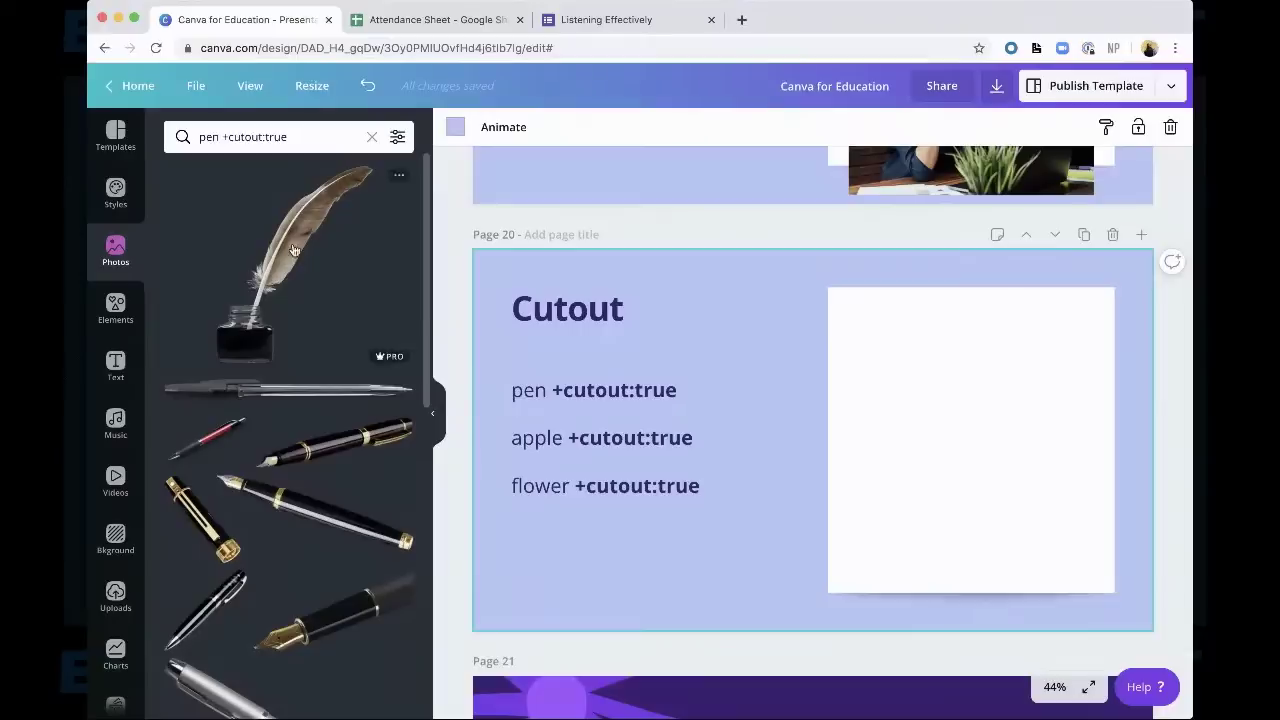
# Add the blue ballpoint pen cutout to page 20, shrink it and place it in the upper half of the white panel
pyautogui.scroll(-5, 293, 249)
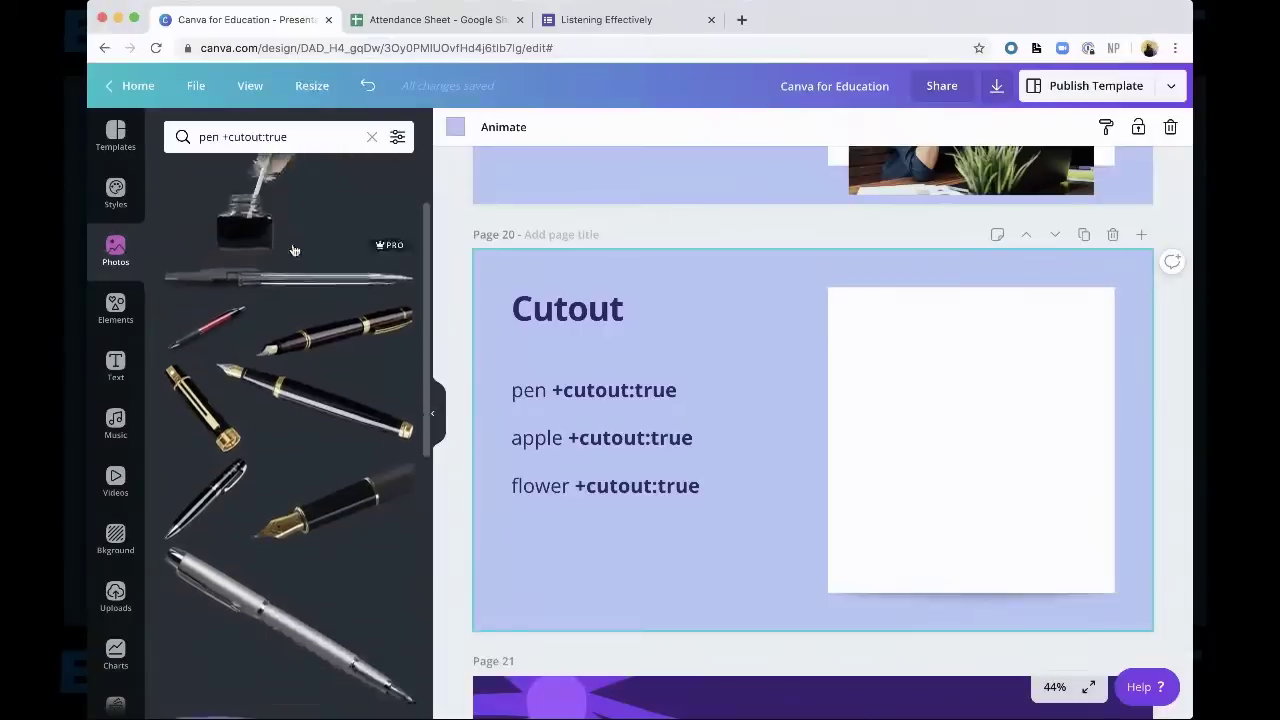
pyautogui.scroll(-4, 293, 249)
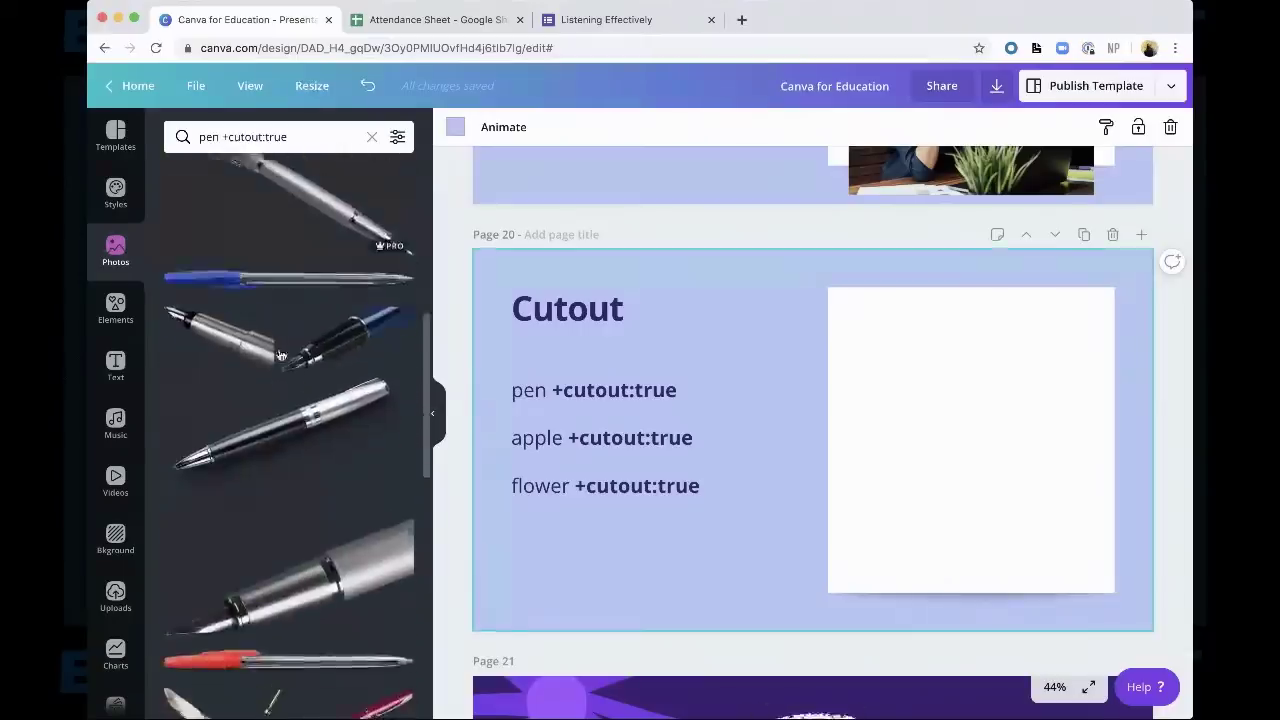
pyautogui.scroll(4, 263, 355)
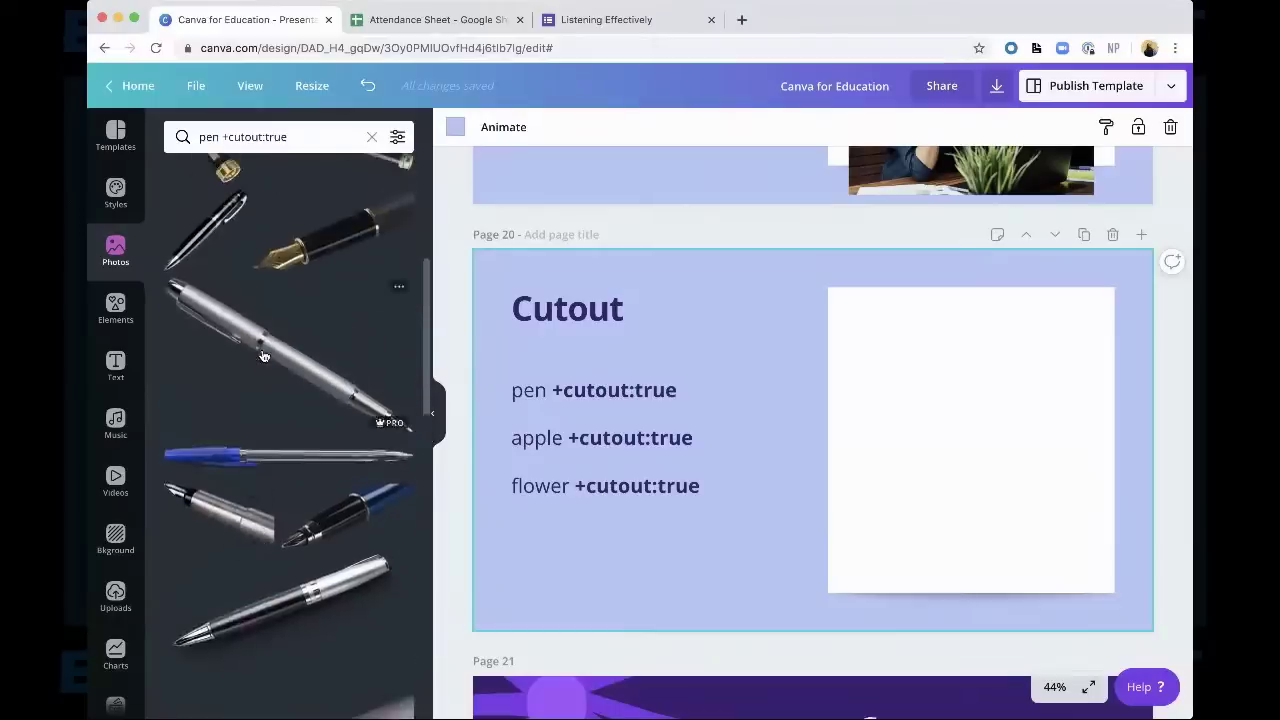
pyautogui.click(234, 542)
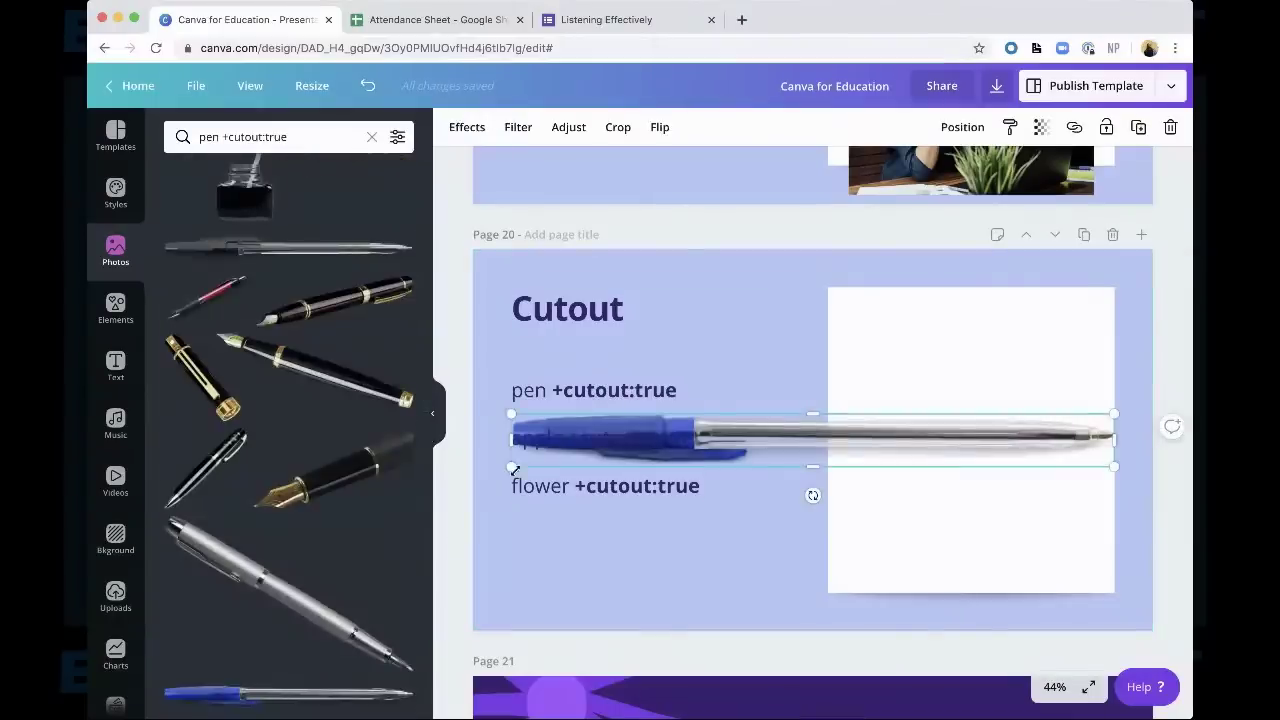
pyautogui.moveTo(510, 467); pyautogui.dragTo(848, 423)
pyautogui.moveTo(1114, 425); pyautogui.dragTo(1046, 383)
pyautogui.moveTo(978, 420); pyautogui.dragTo(984, 425)
# Add the red ballpoint pen cutout to page 20, shrink it and place it just below the blue pen
pyautogui.scroll(-8, 240, 527)
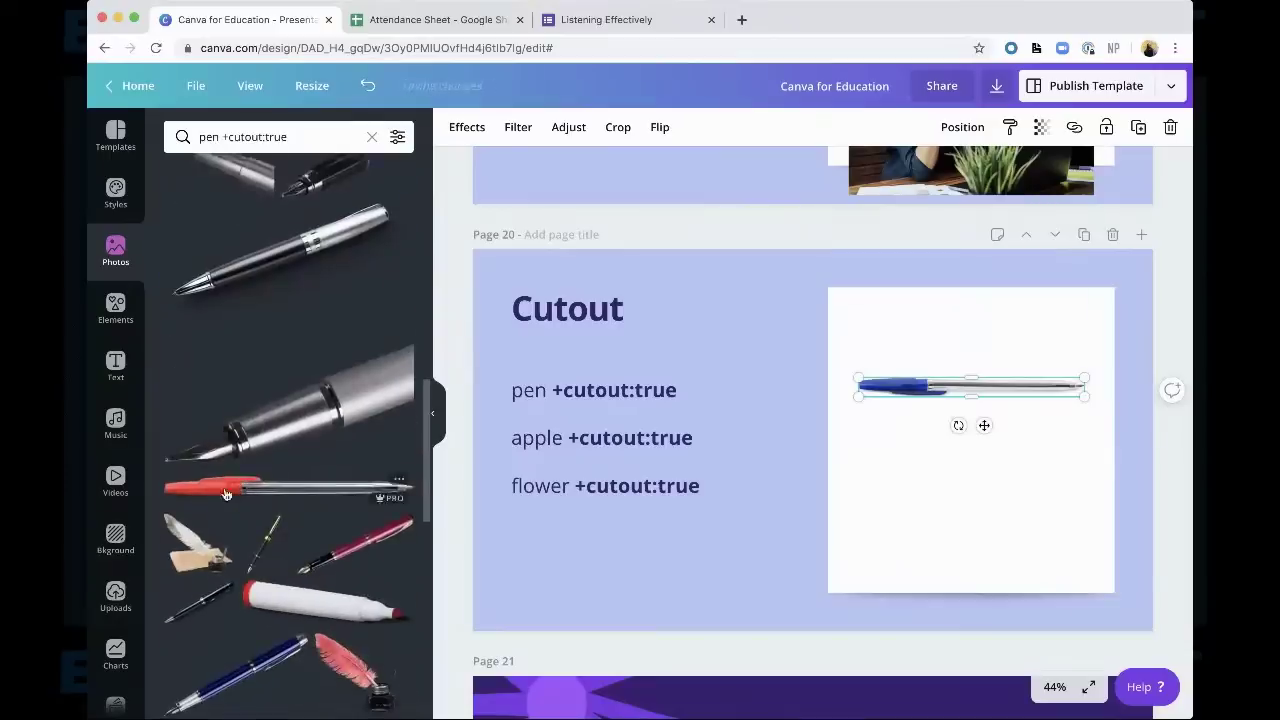
pyautogui.click(300, 487)
pyautogui.moveTo(511, 470); pyautogui.dragTo(866, 469)
pyautogui.moveTo(1113, 457); pyautogui.dragTo(1041, 439)
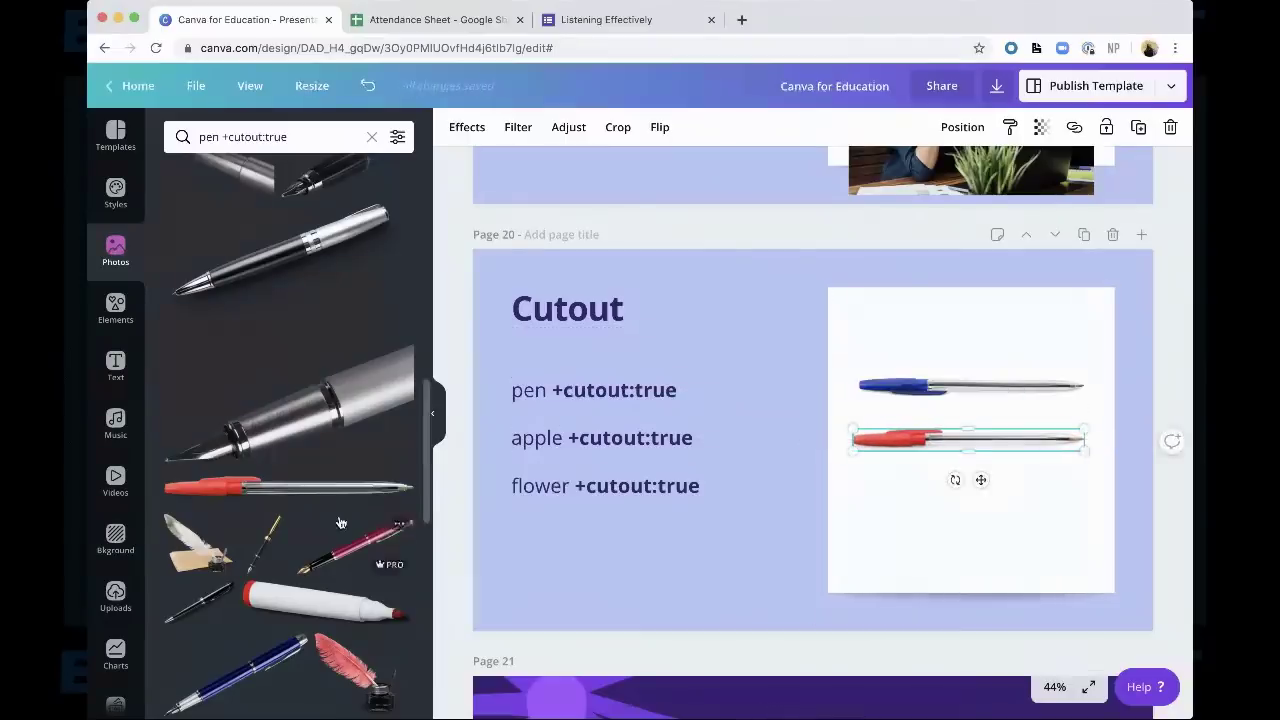
# Replace "pen" with "apple" in the cutout photo search and run it
pyautogui.scroll(-3, 338, 523)
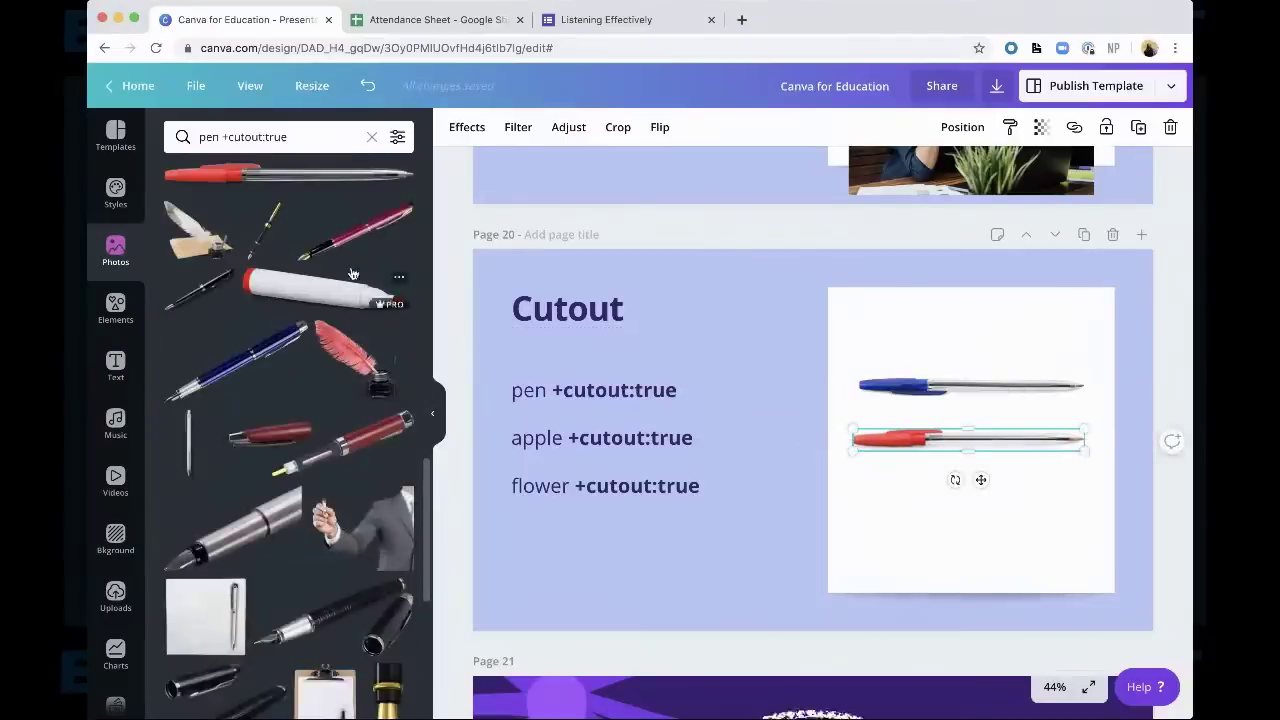
pyautogui.moveTo(222, 137); pyautogui.dragTo(164, 140)
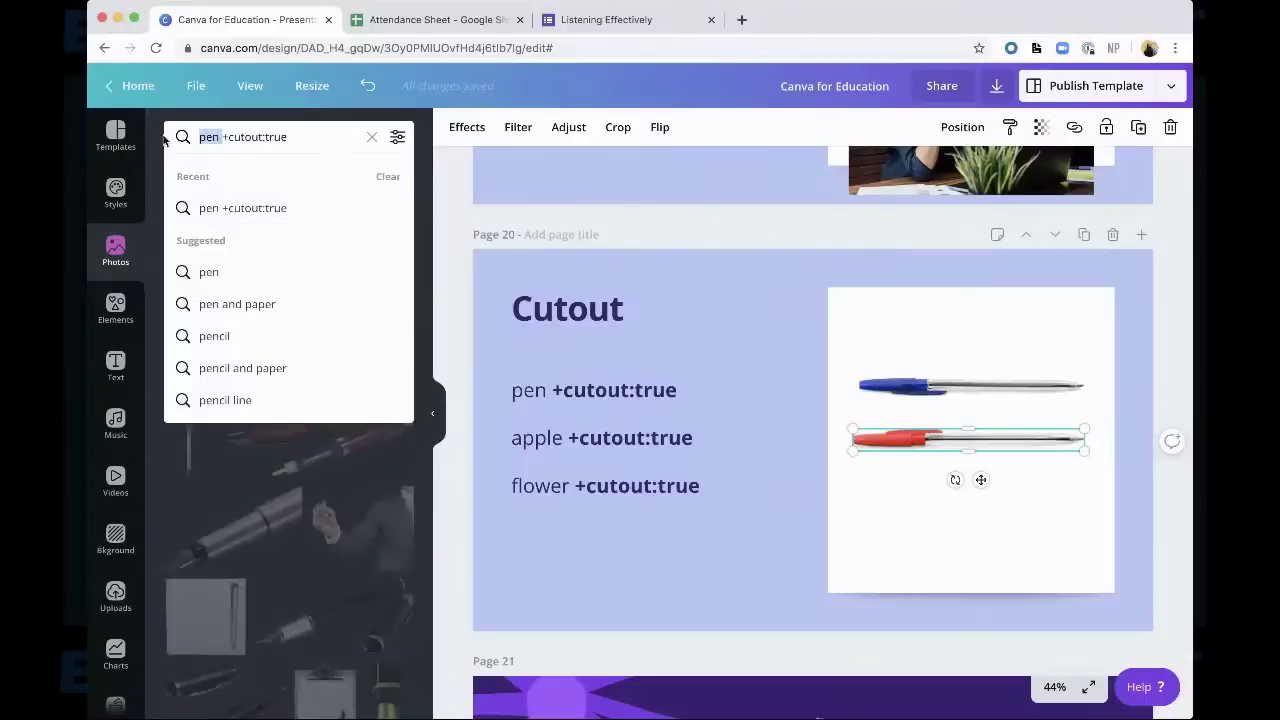
pyautogui.write('apple')
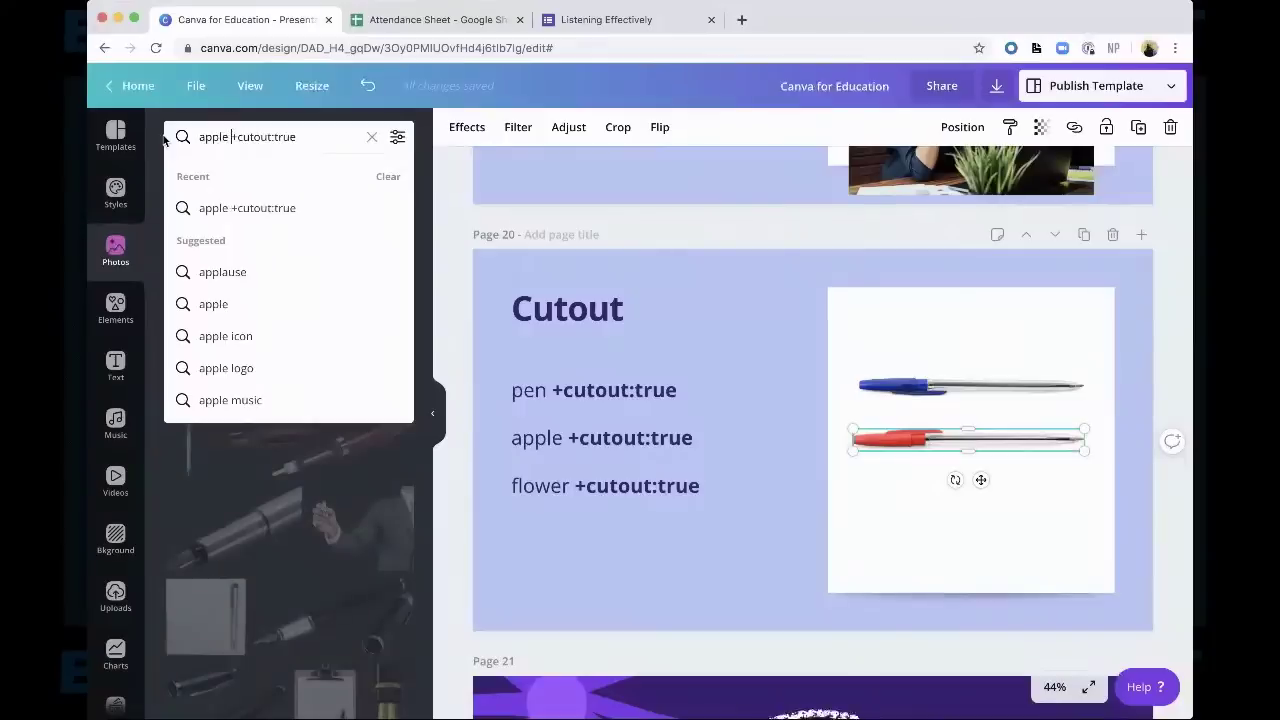
pyautogui.press('Return')
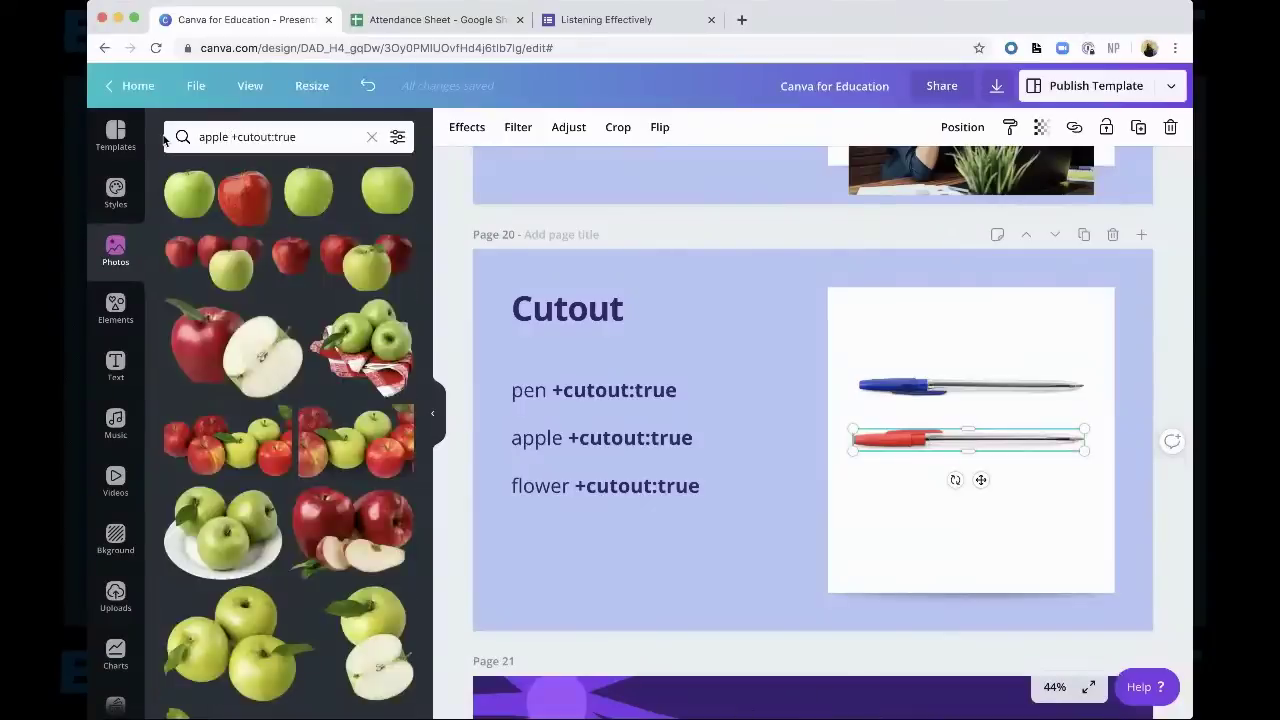
pyautogui.click(267, 138)
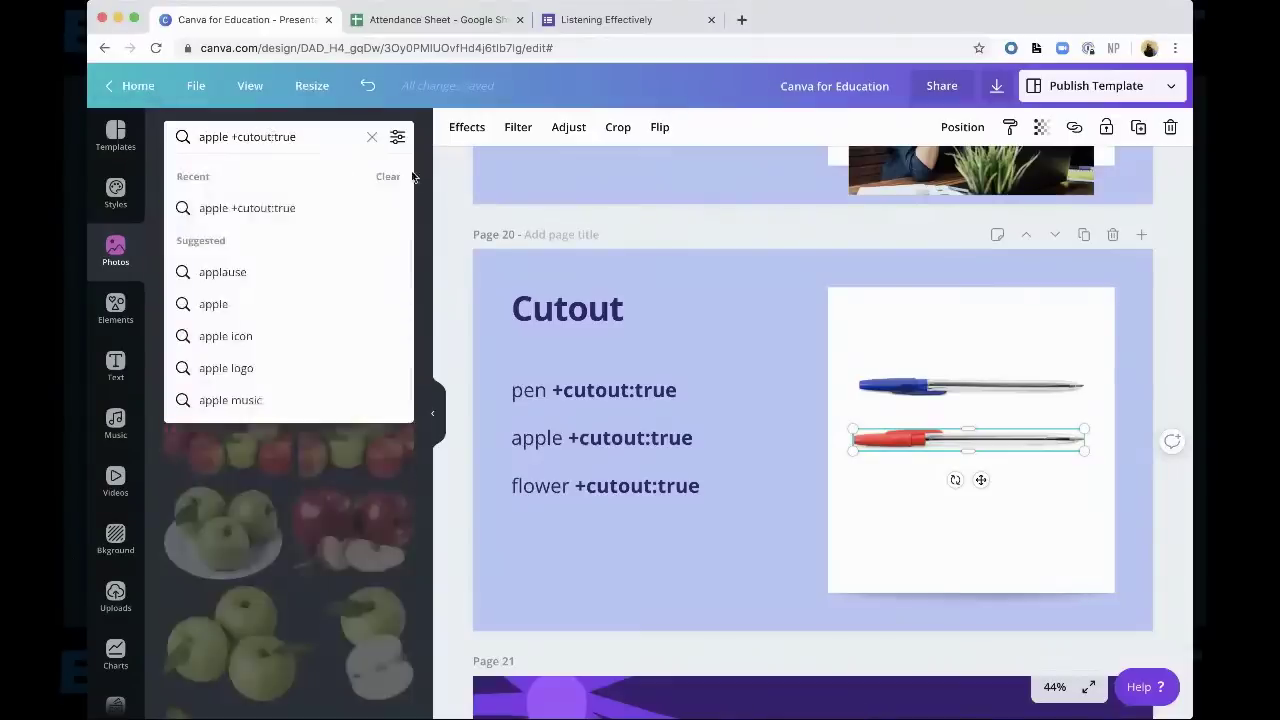
pyautogui.press('Escape')
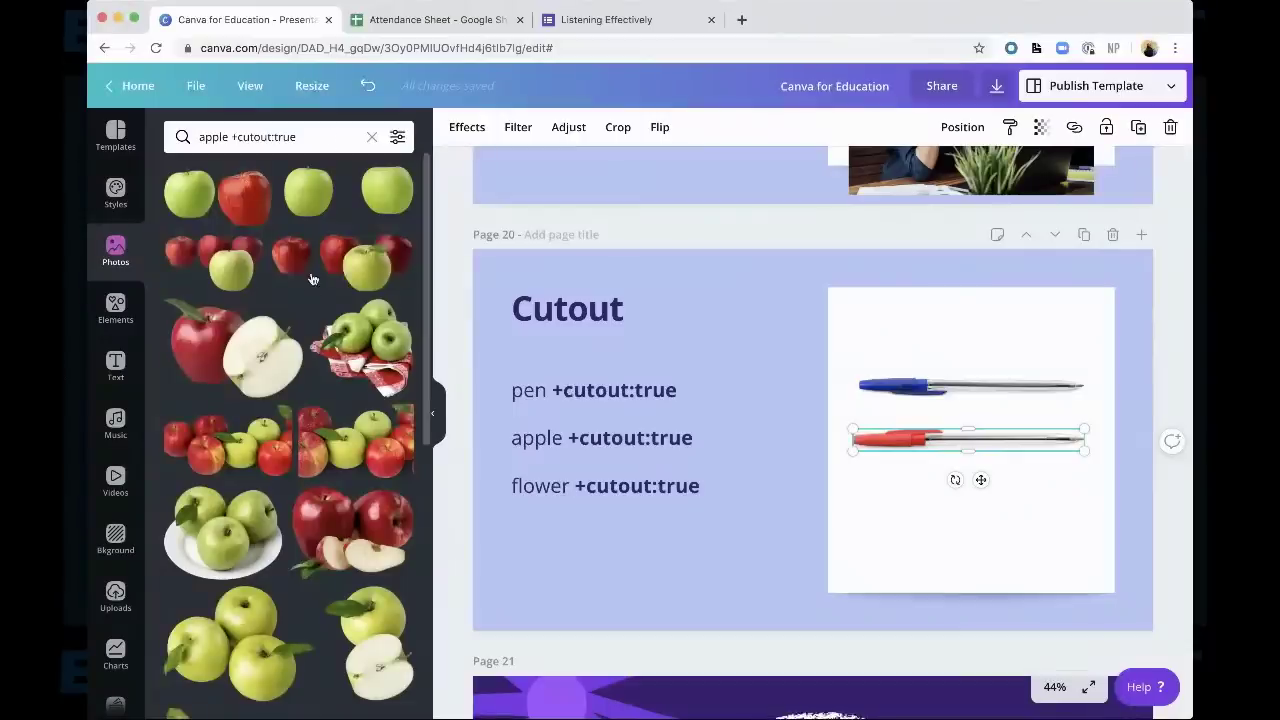
# Add the cutout of three green apples to page 20, shrink it and place it below the red pen on the white panel
pyautogui.scroll(-5, 310, 285)
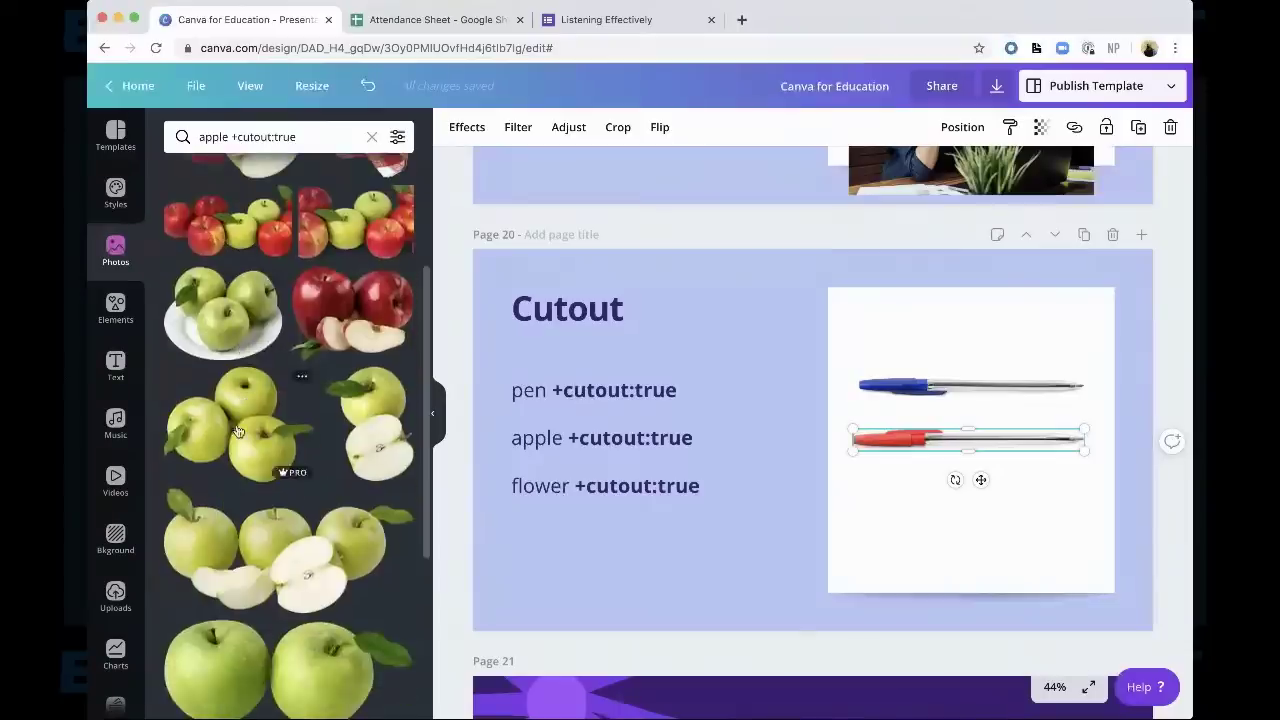
pyautogui.click(238, 525)
pyautogui.moveTo(609, 287); pyautogui.dragTo(843, 463)
pyautogui.moveTo(897, 508); pyautogui.dragTo(926, 496)
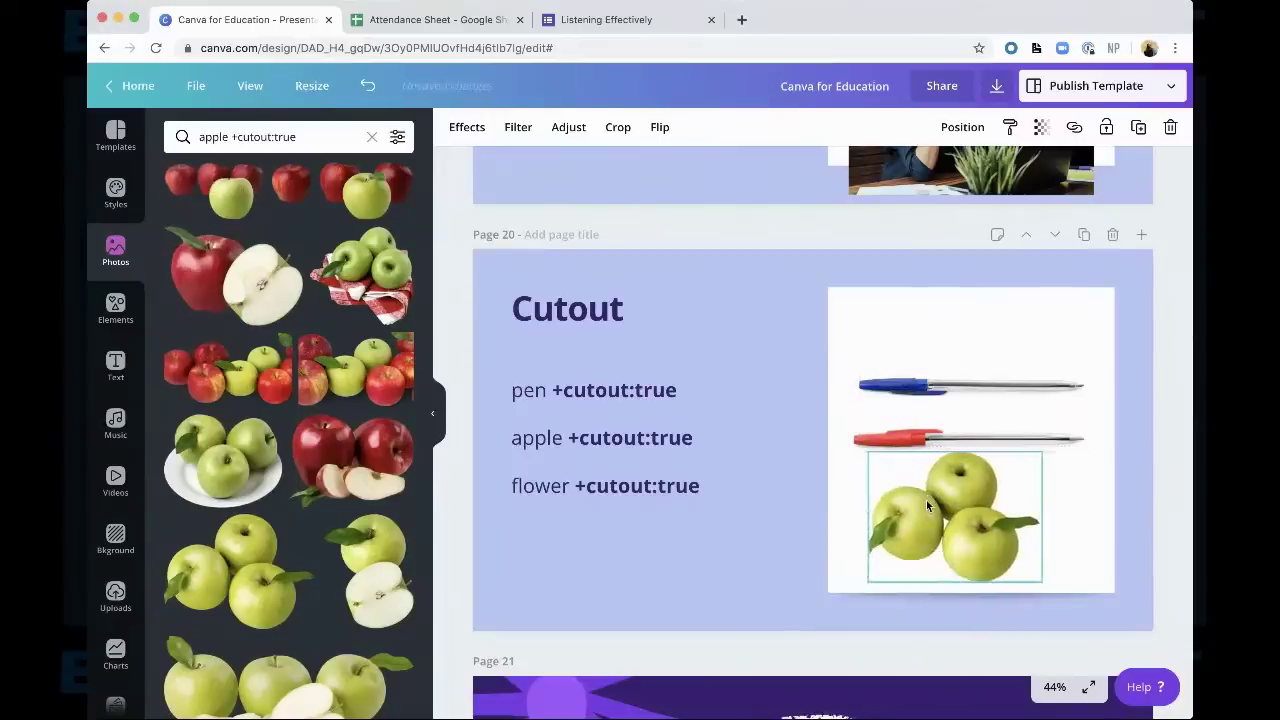
# Replace "apple" with "flower" in the cutout photo search
pyautogui.scroll(-1, 570, 494)
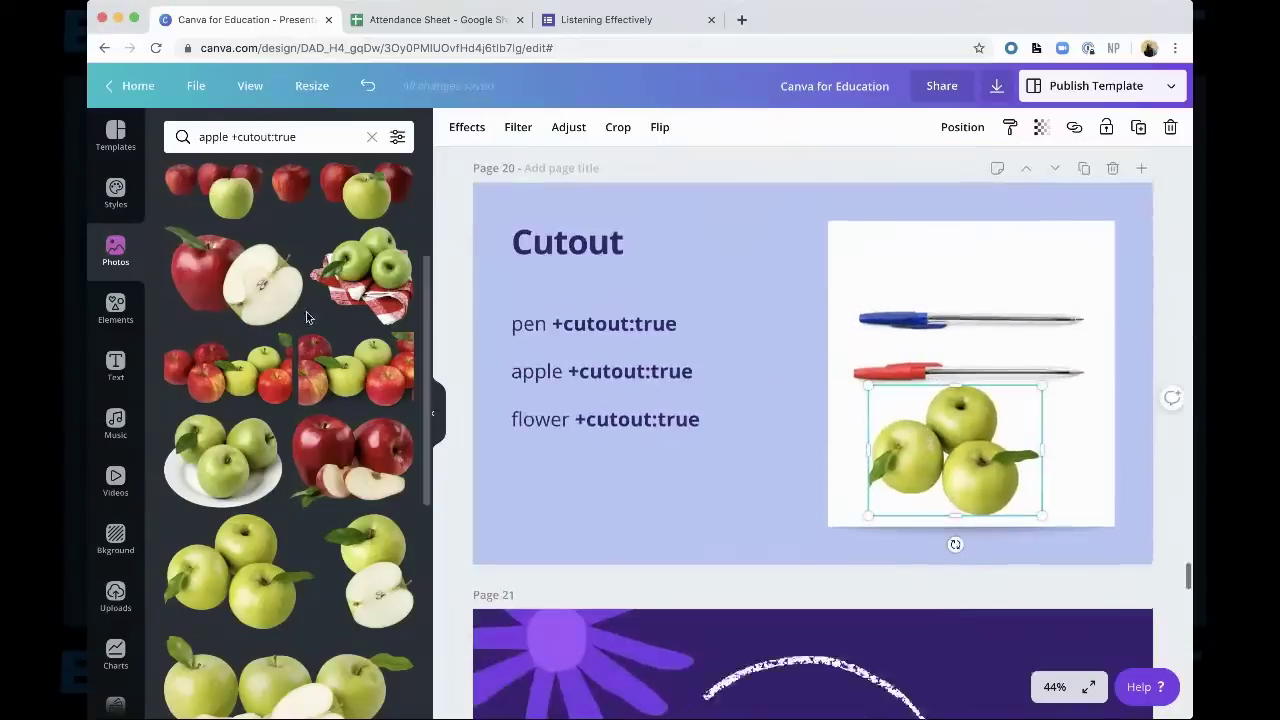
pyautogui.doubleClick(212, 136)
pyautogui.write('flower')
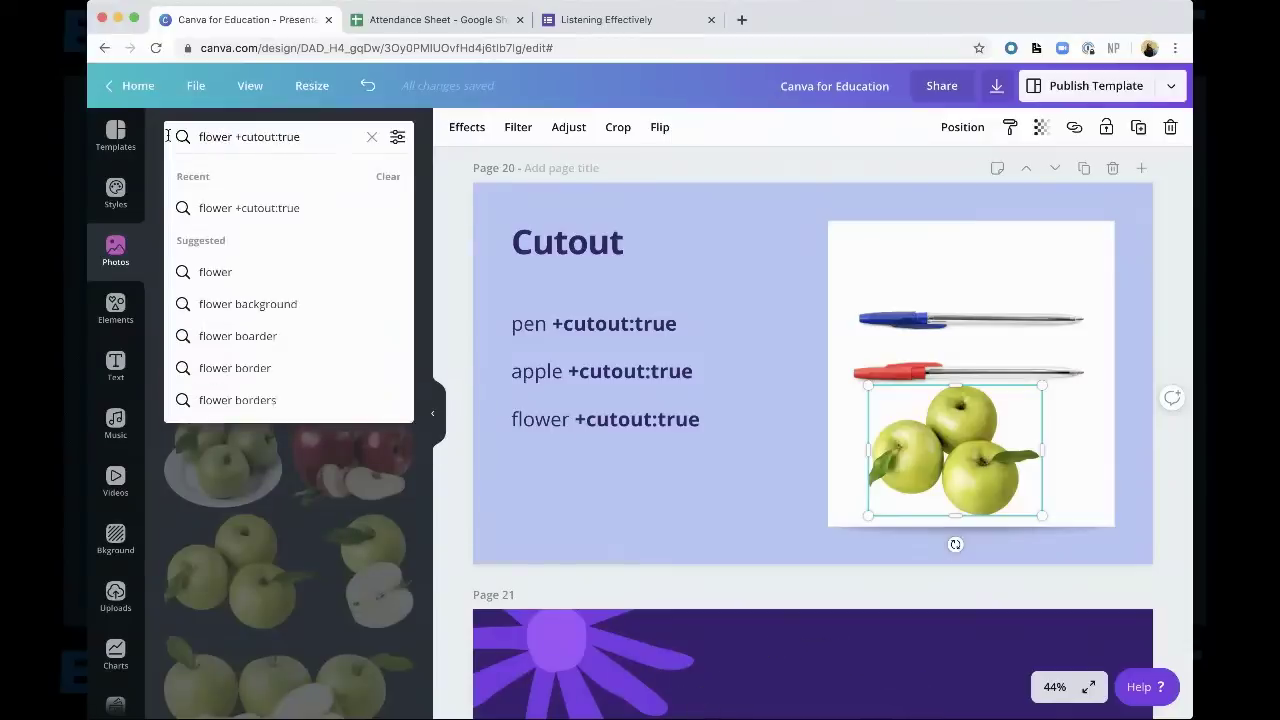
# Search the photos for "flower +cutout:true" and add the lavender bouquet to page 20
pyautogui.press('Return')
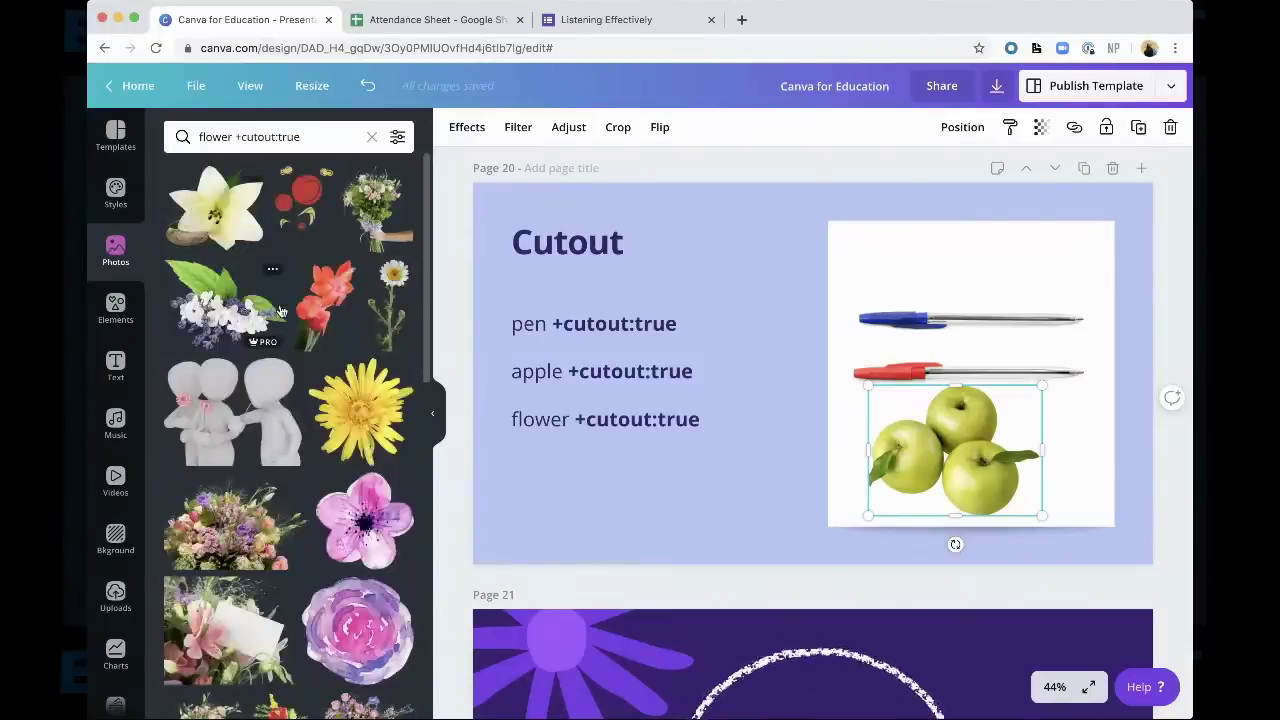
pyautogui.scroll(-1, 281, 313)
pyautogui.scroll(-8, 281, 313)
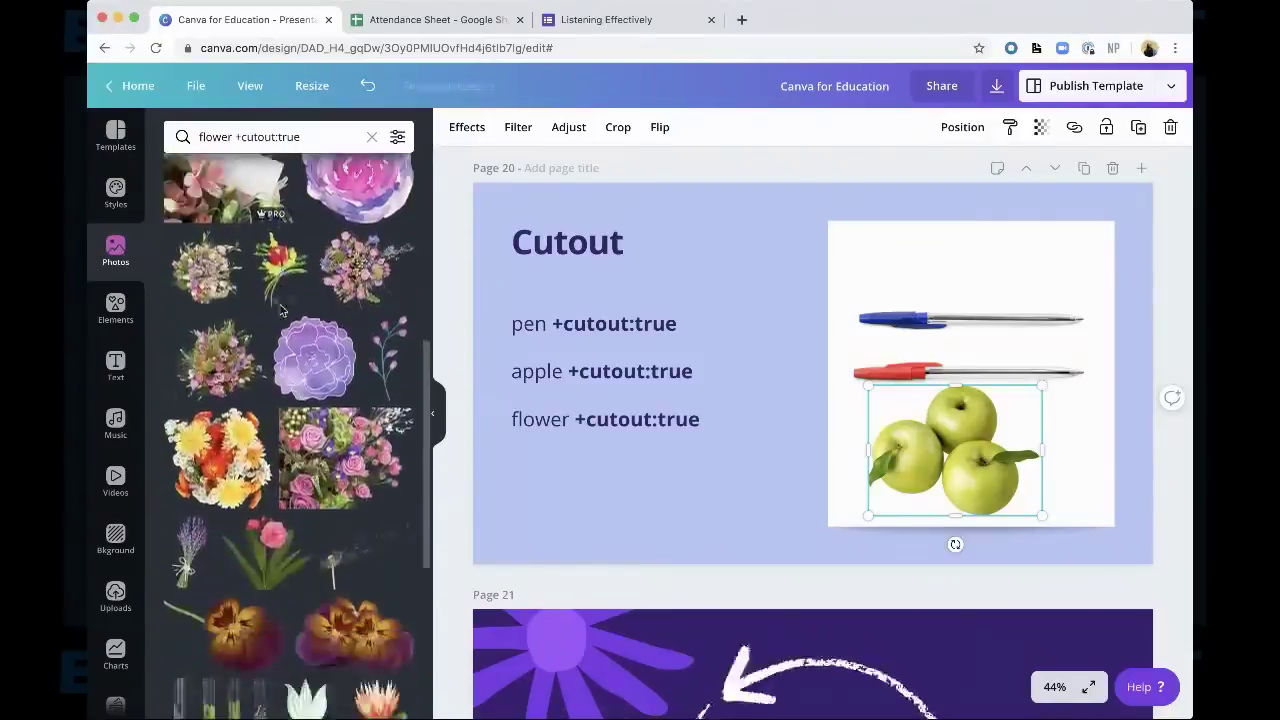
pyautogui.click(192, 553)
# Resize the lavender bouquet and place it beside the pens, overlapping the left edge of the white box on page 20
pyautogui.moveTo(740, 220); pyautogui.dragTo(826, 384)
pyautogui.moveTo(858, 450); pyautogui.dragTo(833, 310)
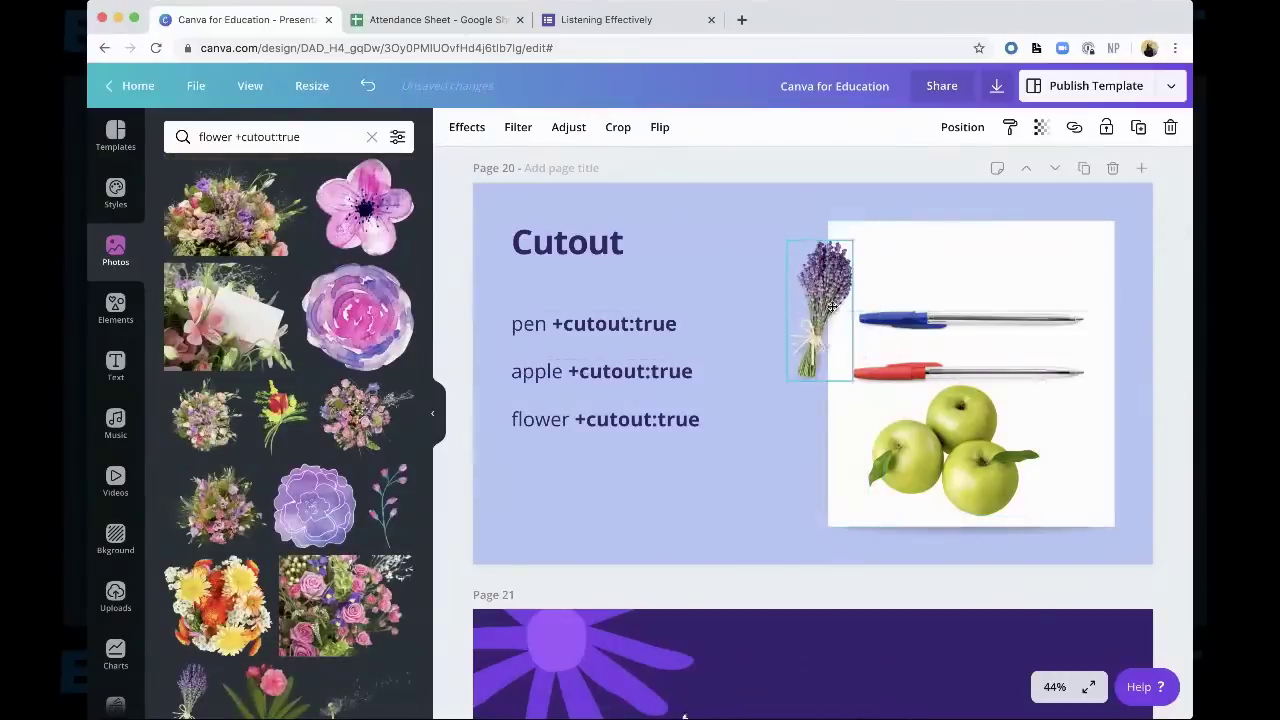
pyautogui.moveTo(790, 378); pyautogui.dragTo(762, 436)
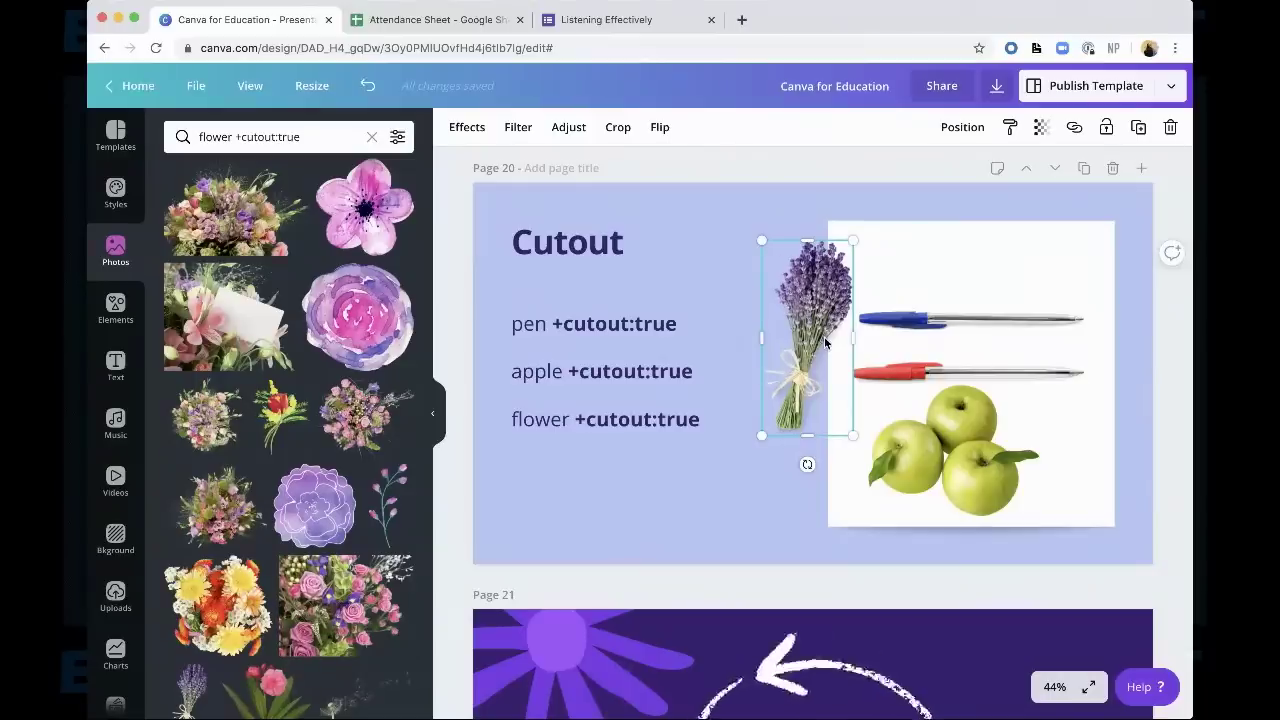
# Hide the photo results and look through the Recap slide and the "Add fun elements" slide on page 22
pyautogui.scroll(-1, 793, 457)
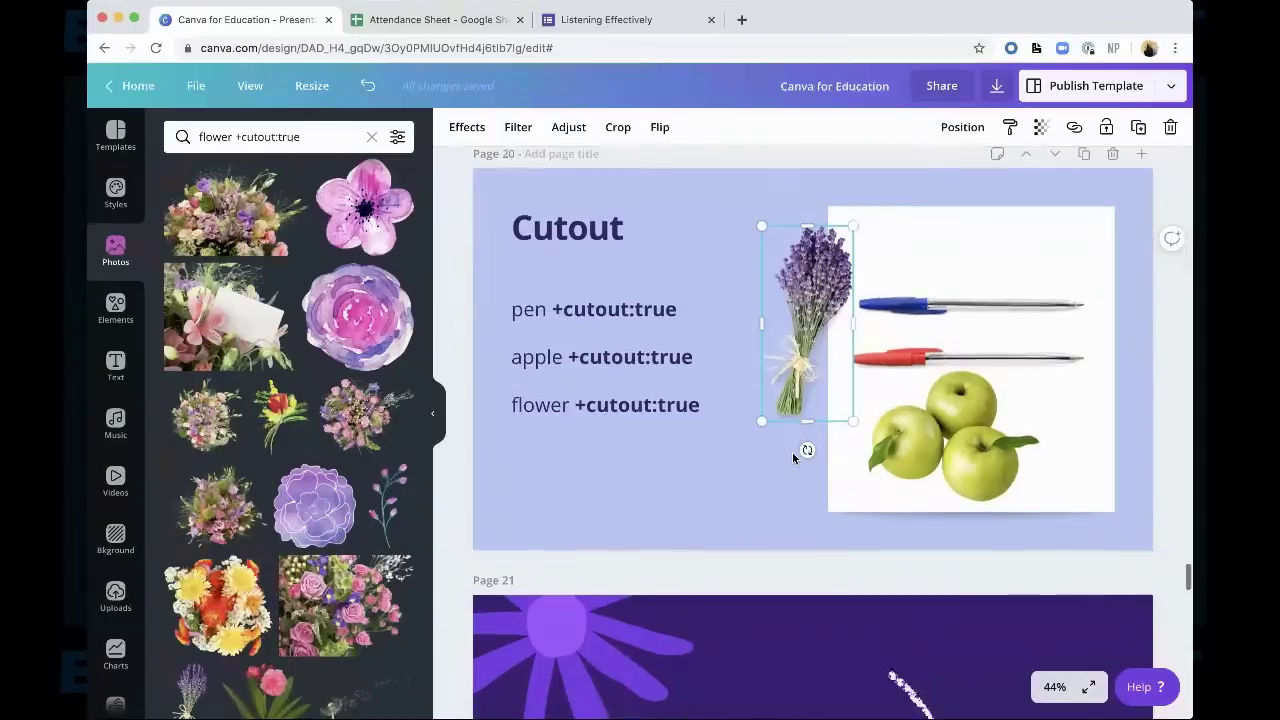
pyautogui.scroll(-3, 792, 452)
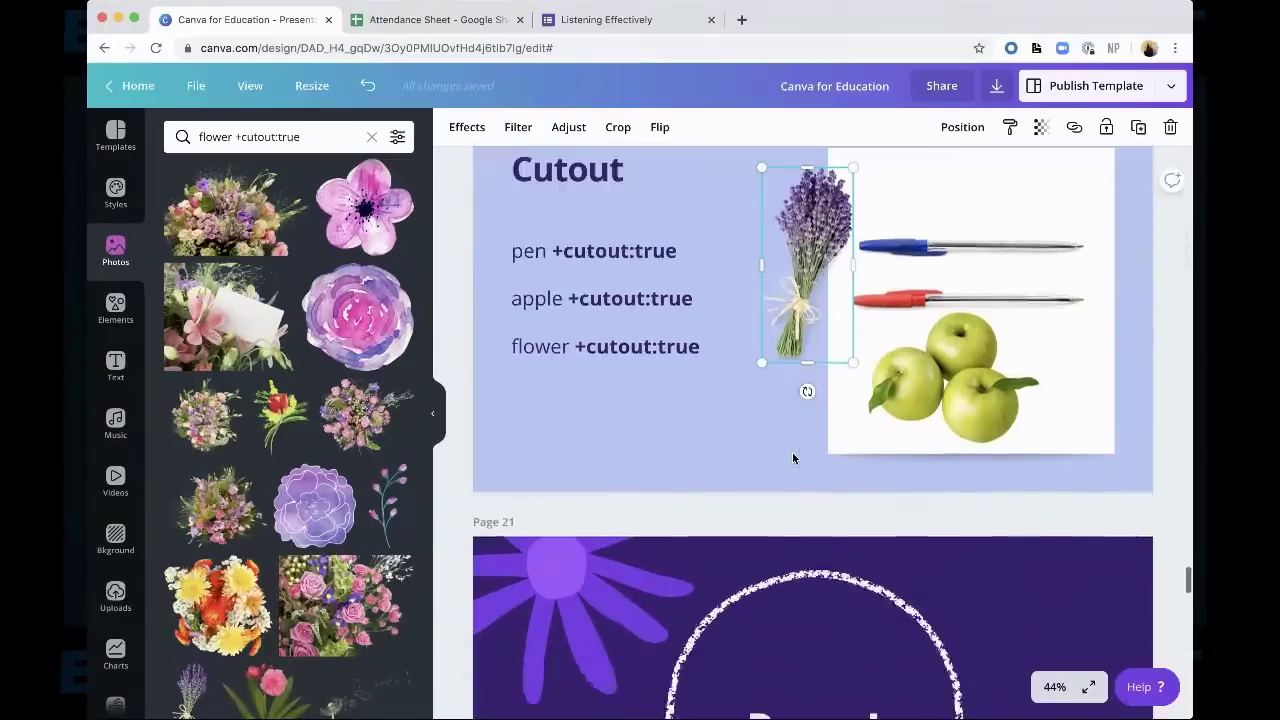
pyautogui.click(437, 413)
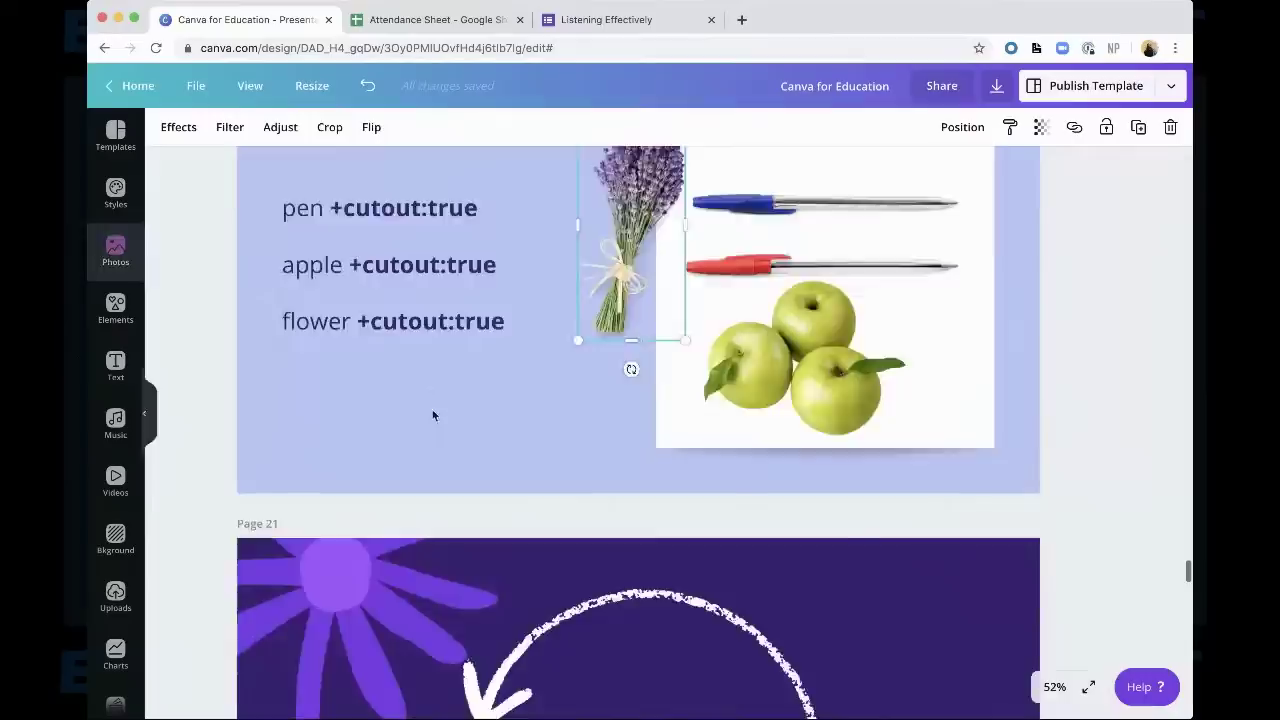
pyautogui.scroll(-2, 543, 416)
pyautogui.scroll(-5, 543, 416)
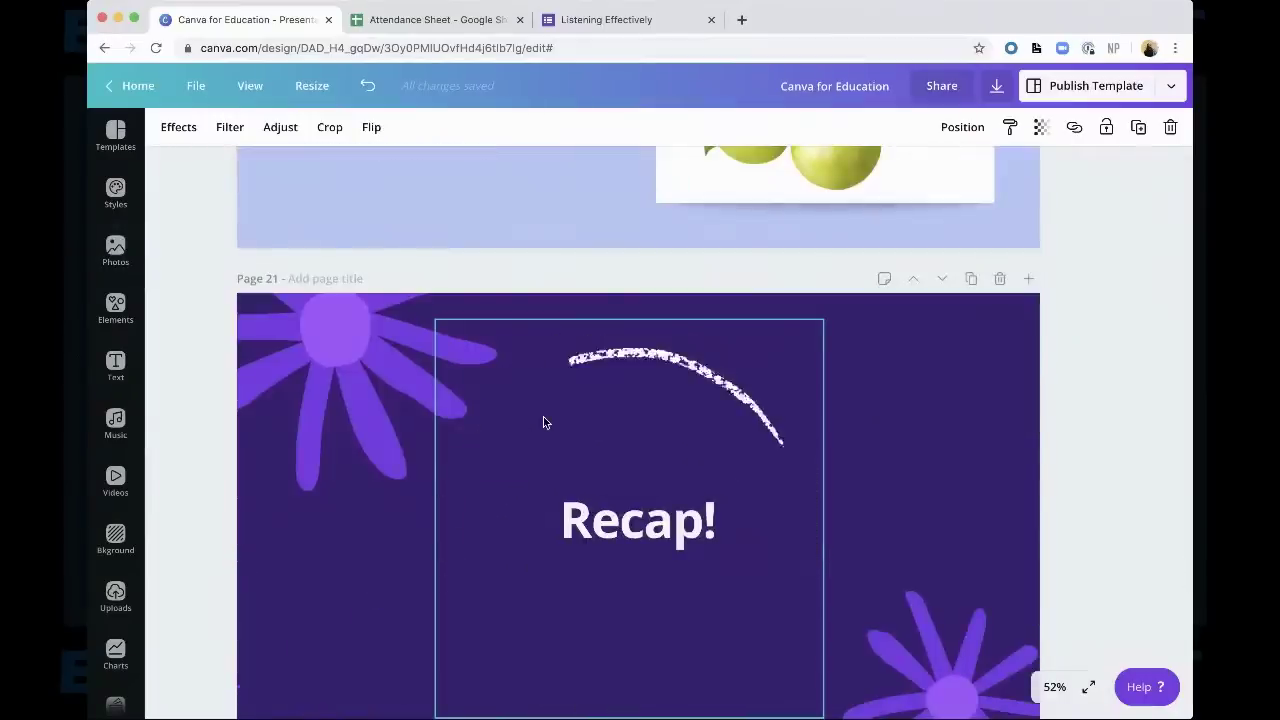
pyautogui.click(888, 431)
pyautogui.scroll(-3, 889, 430)
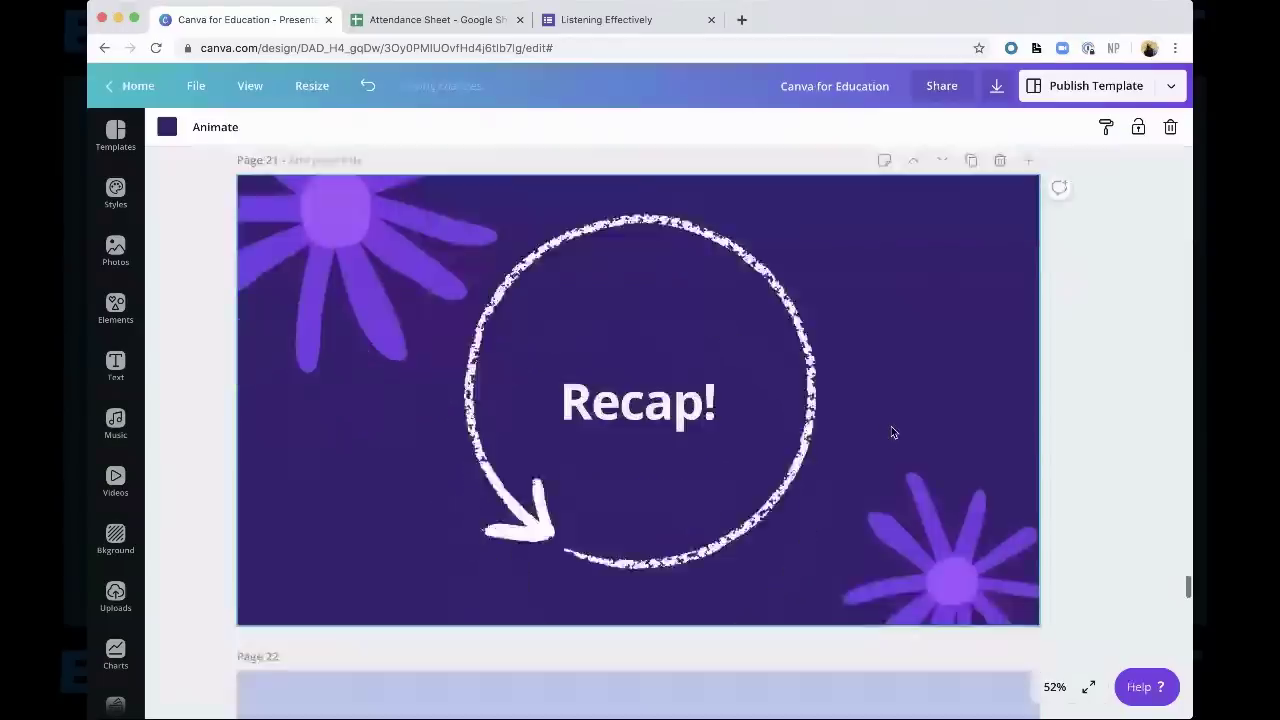
pyautogui.scroll(-3, 891, 431)
pyautogui.scroll(-2, 891, 431)
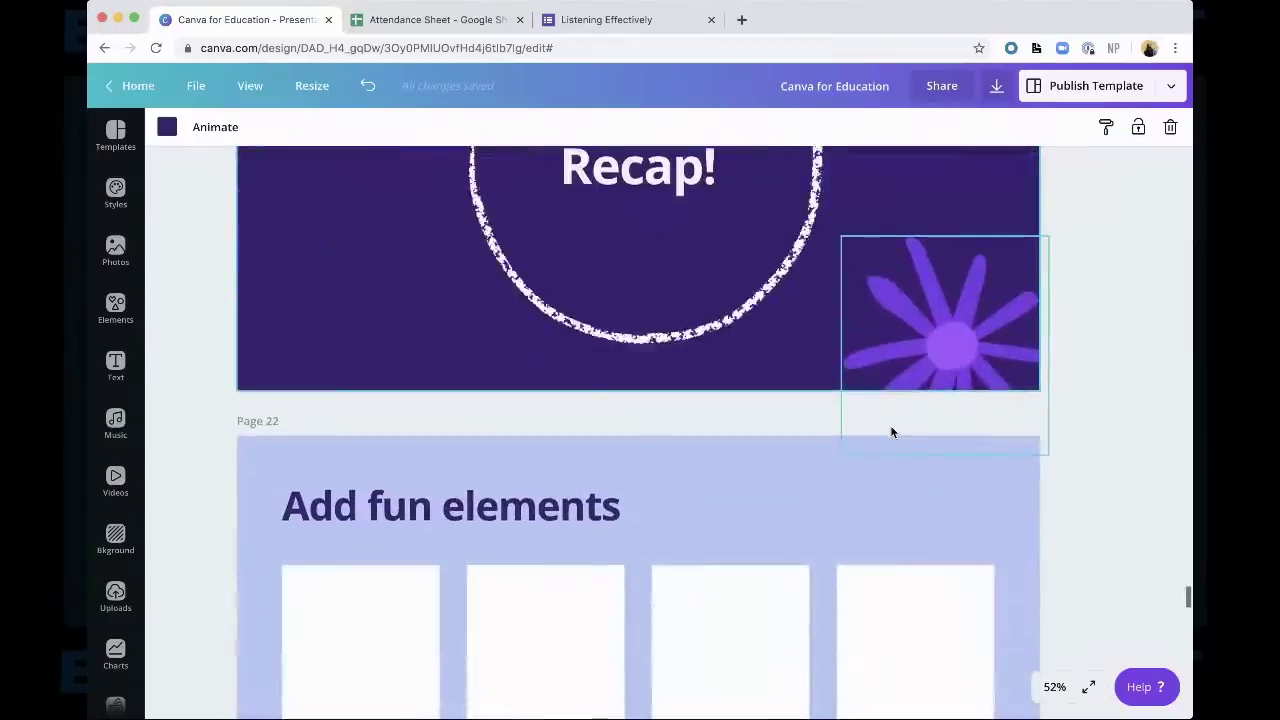
pyautogui.click(843, 487)
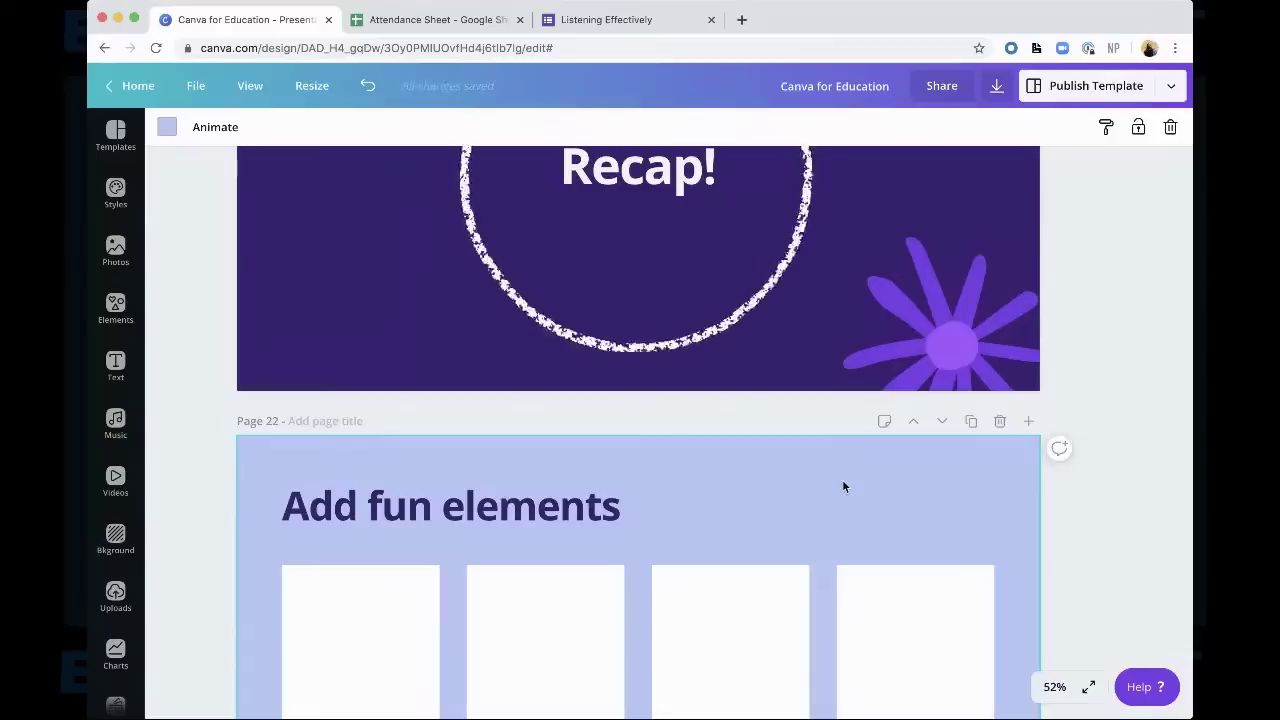
pyautogui.scroll(-1, 920, 435)
pyautogui.scroll(-2, 920, 435)
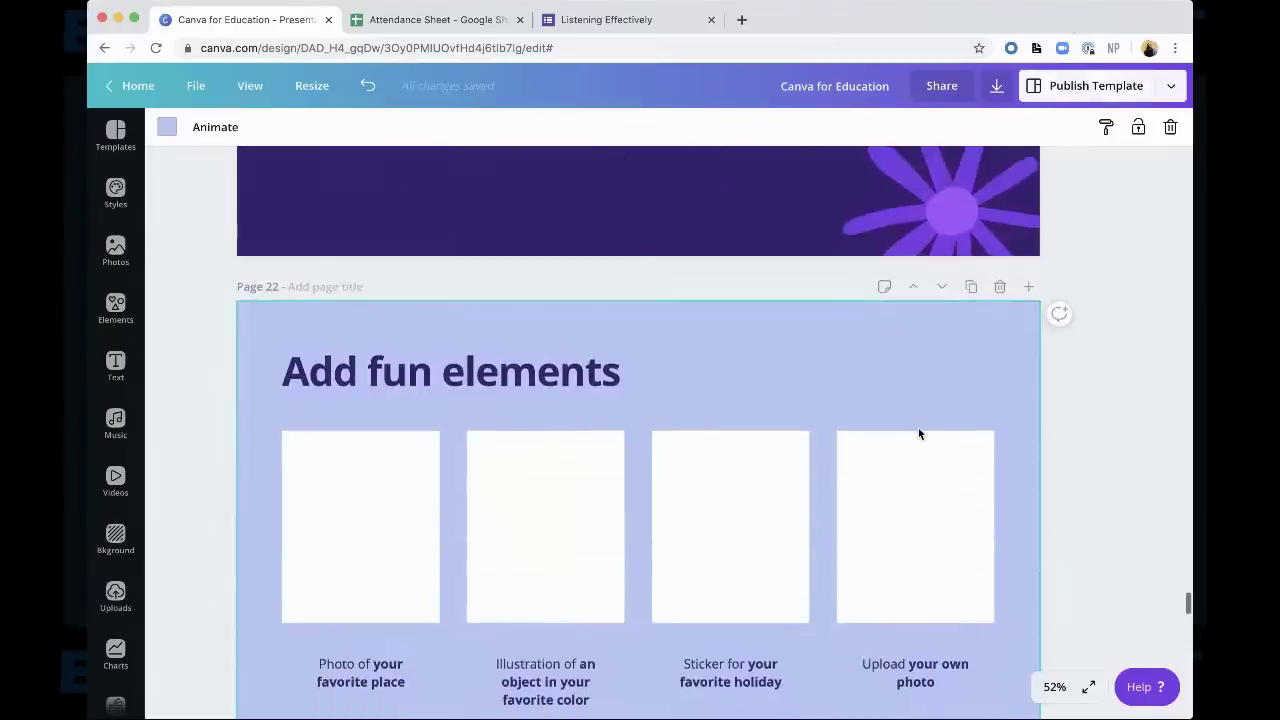
pyautogui.scroll(-1, 920, 435)
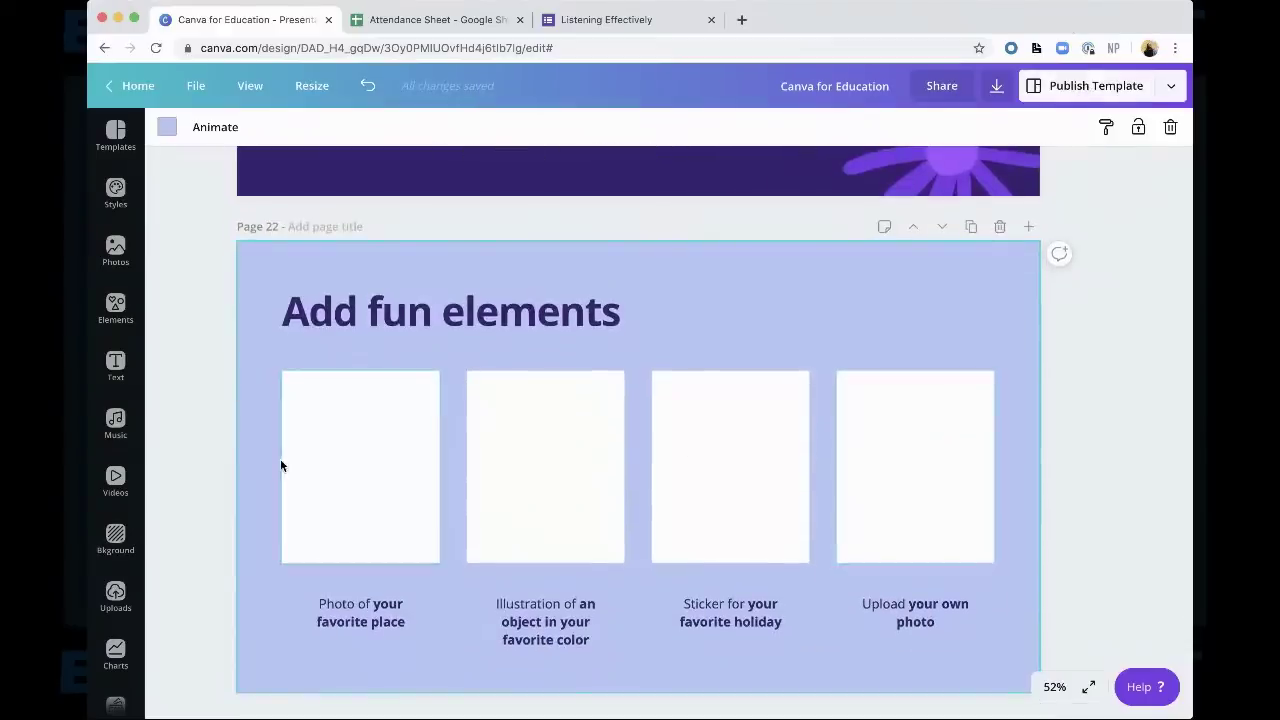
# Review the four captions on page 22 describing the favorite place photo, favorite color illustration, holiday sticker and own photo upload
pyautogui.click(357, 621)
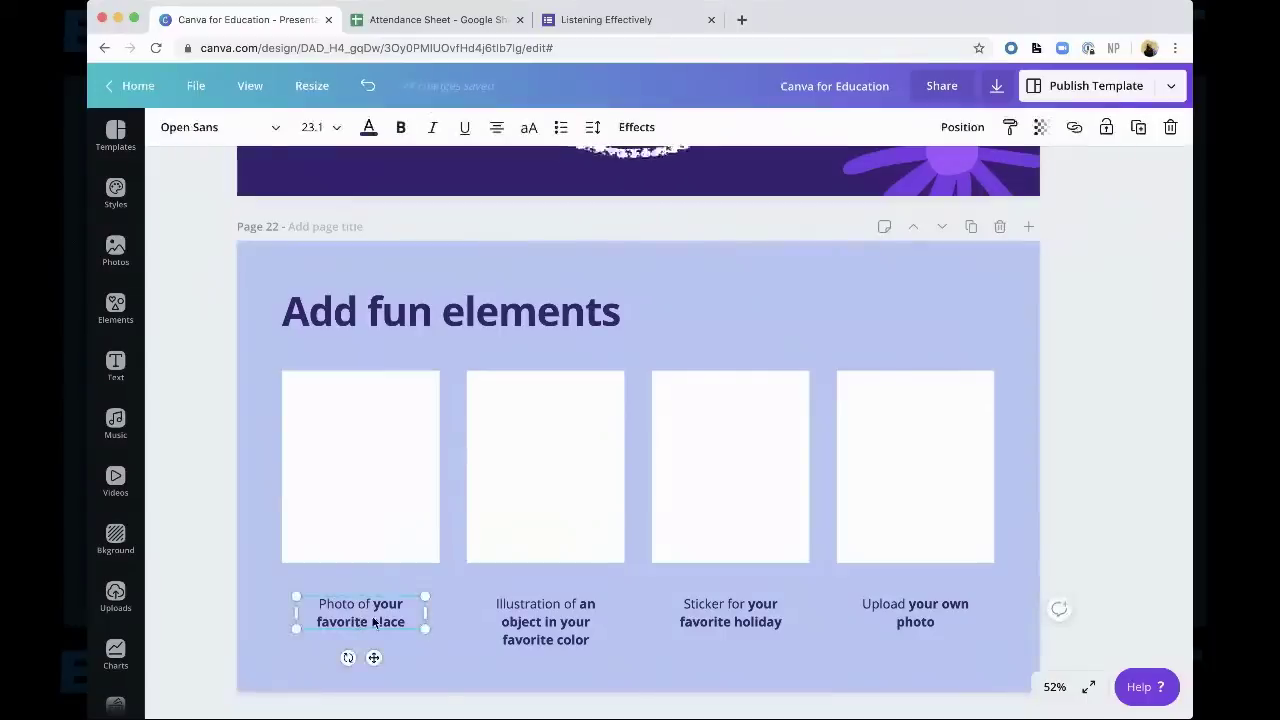
pyautogui.click(520, 622)
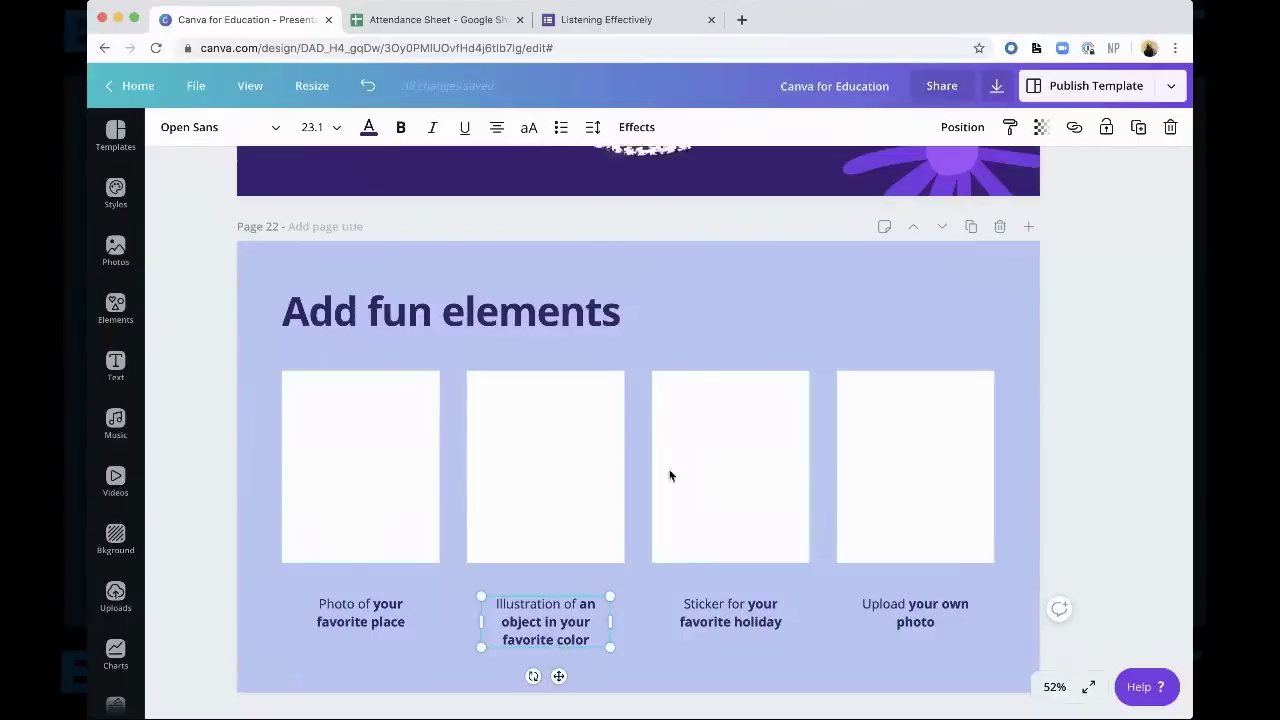
pyautogui.click(512, 689)
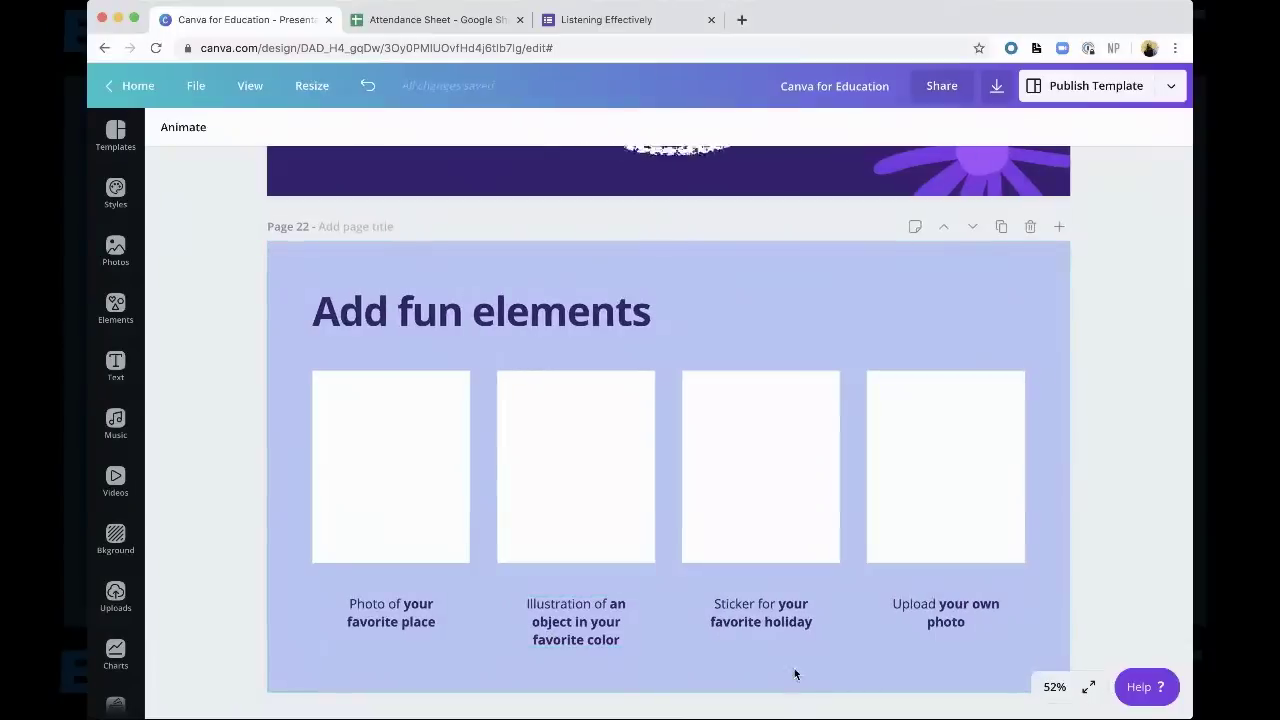
pyautogui.click(777, 620)
pyautogui.click(842, 632)
pyautogui.click(958, 622)
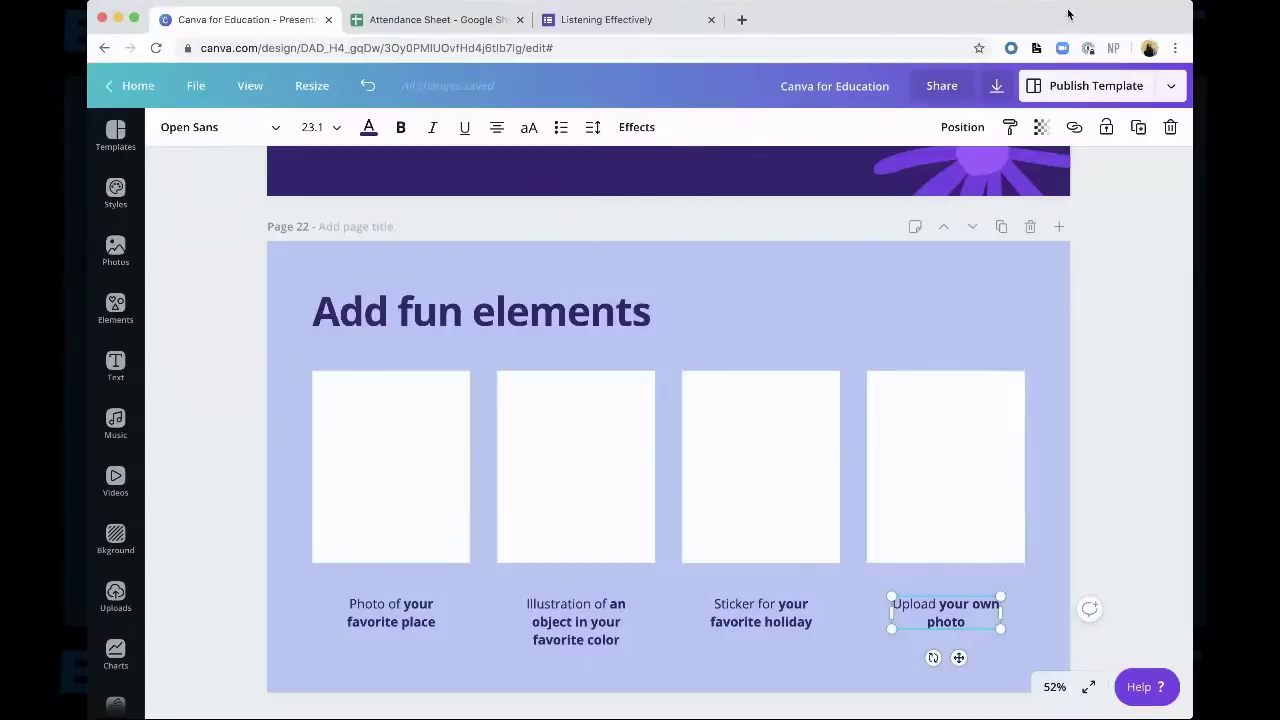
pyautogui.click(230, 414)
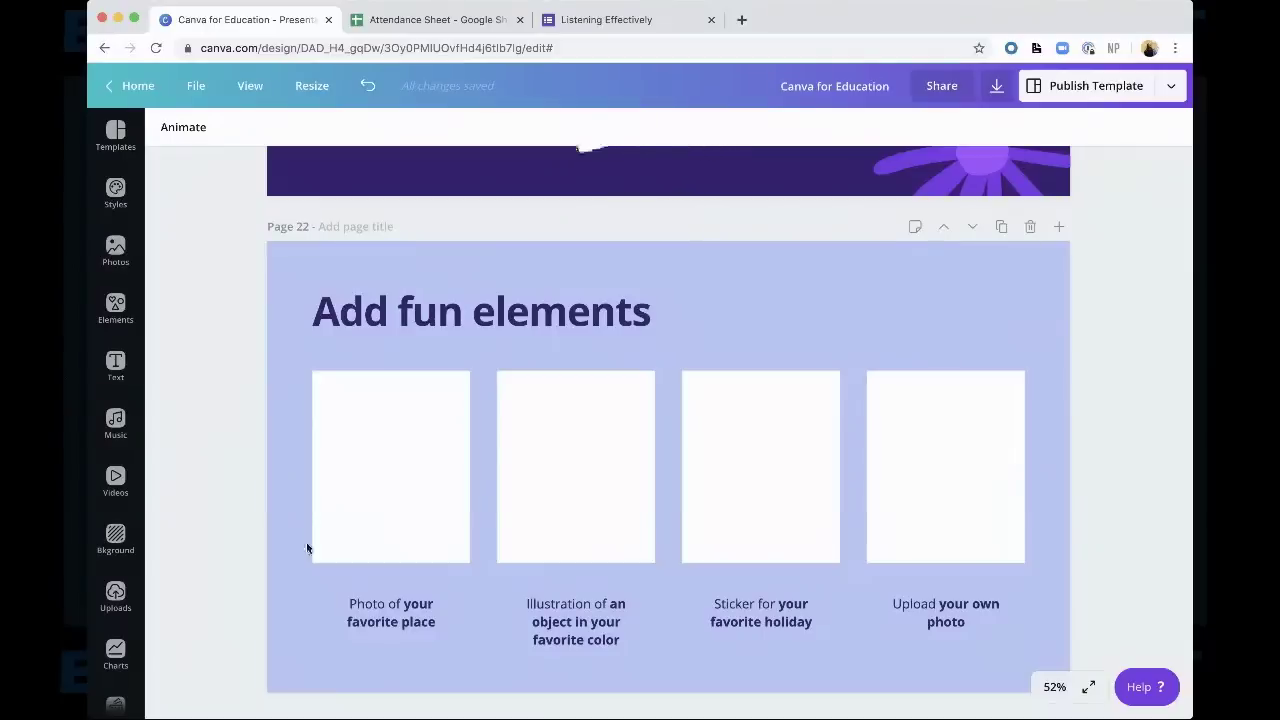
pyautogui.click(360, 616)
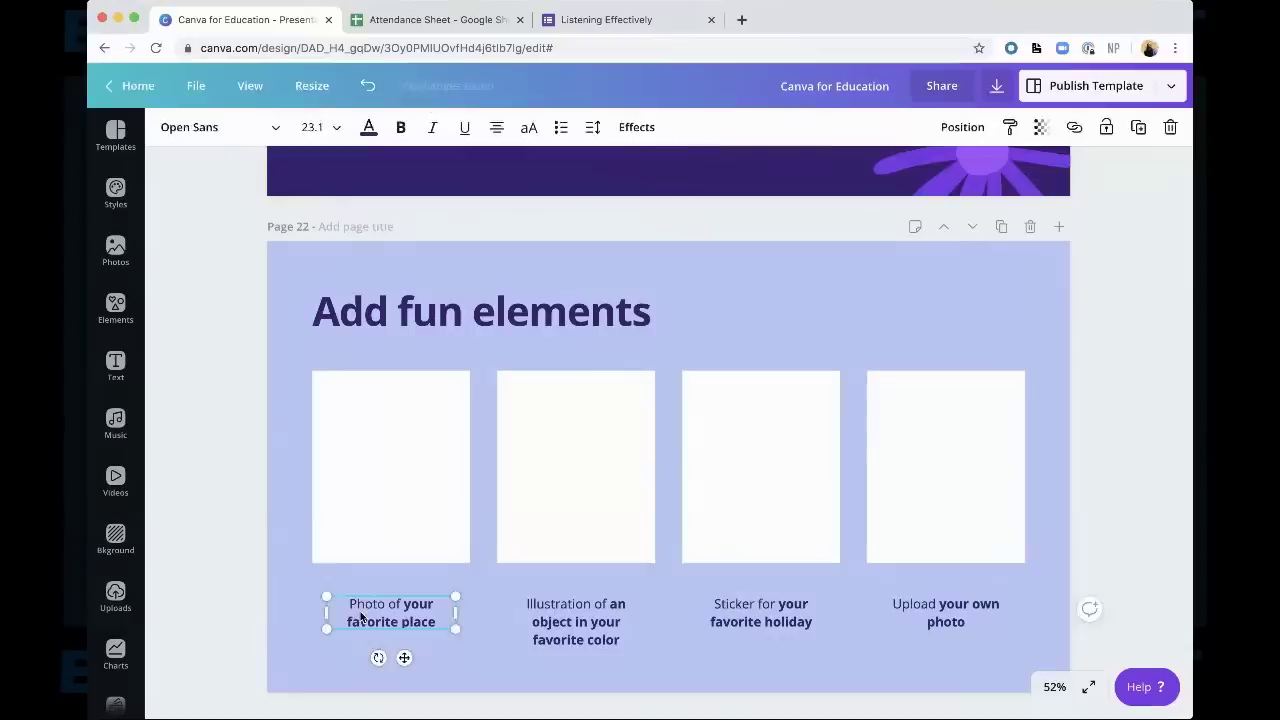
pyautogui.click(263, 538)
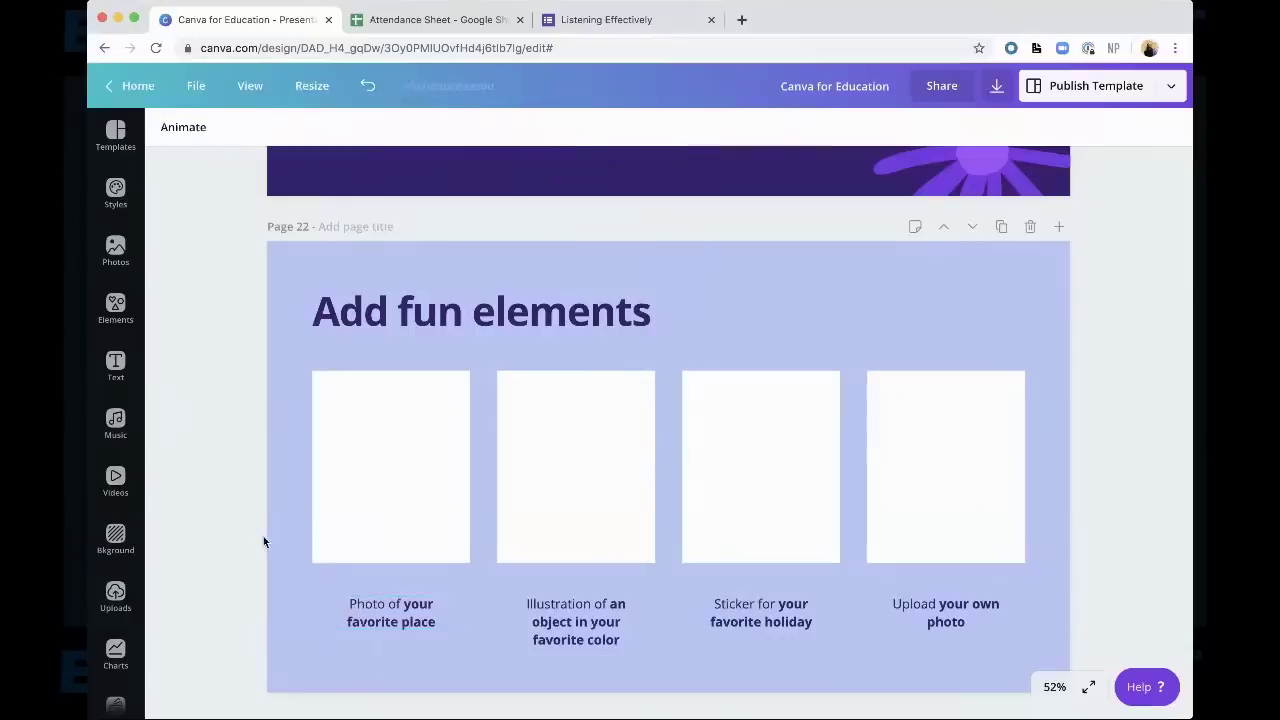
# Search the photo library for "coffee shop"
pyautogui.click(118, 250)
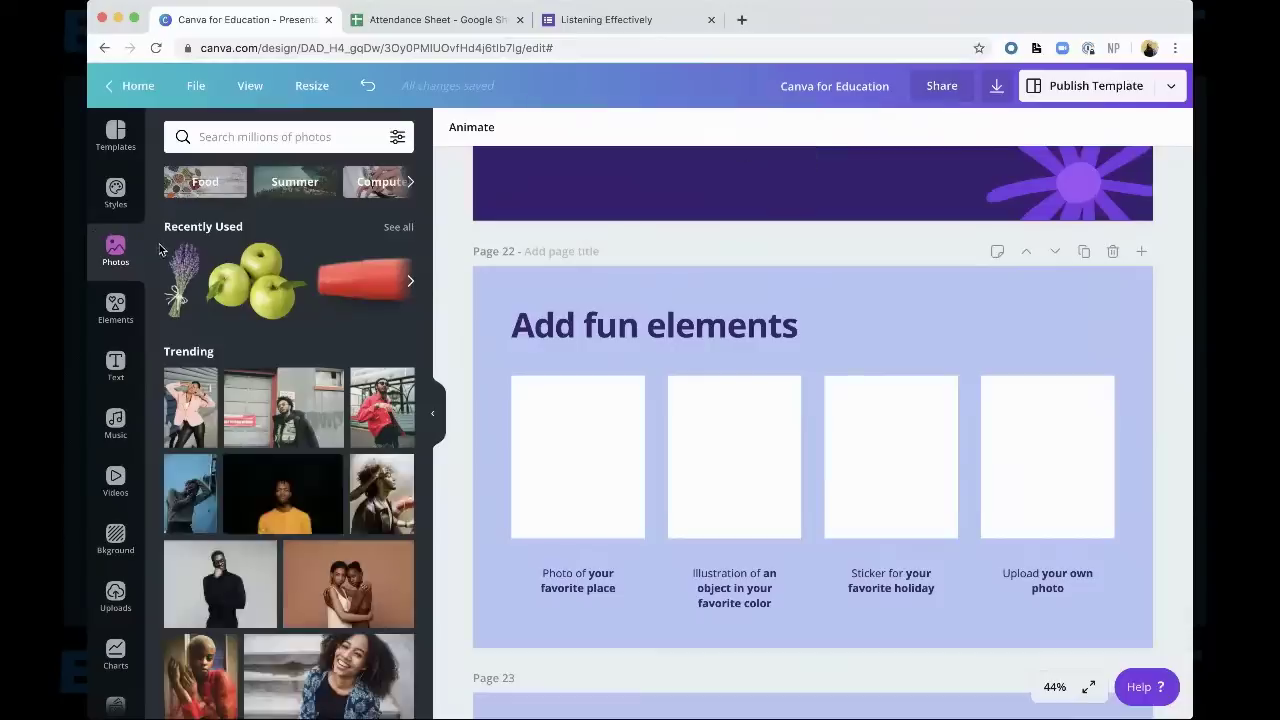
pyautogui.click(248, 136)
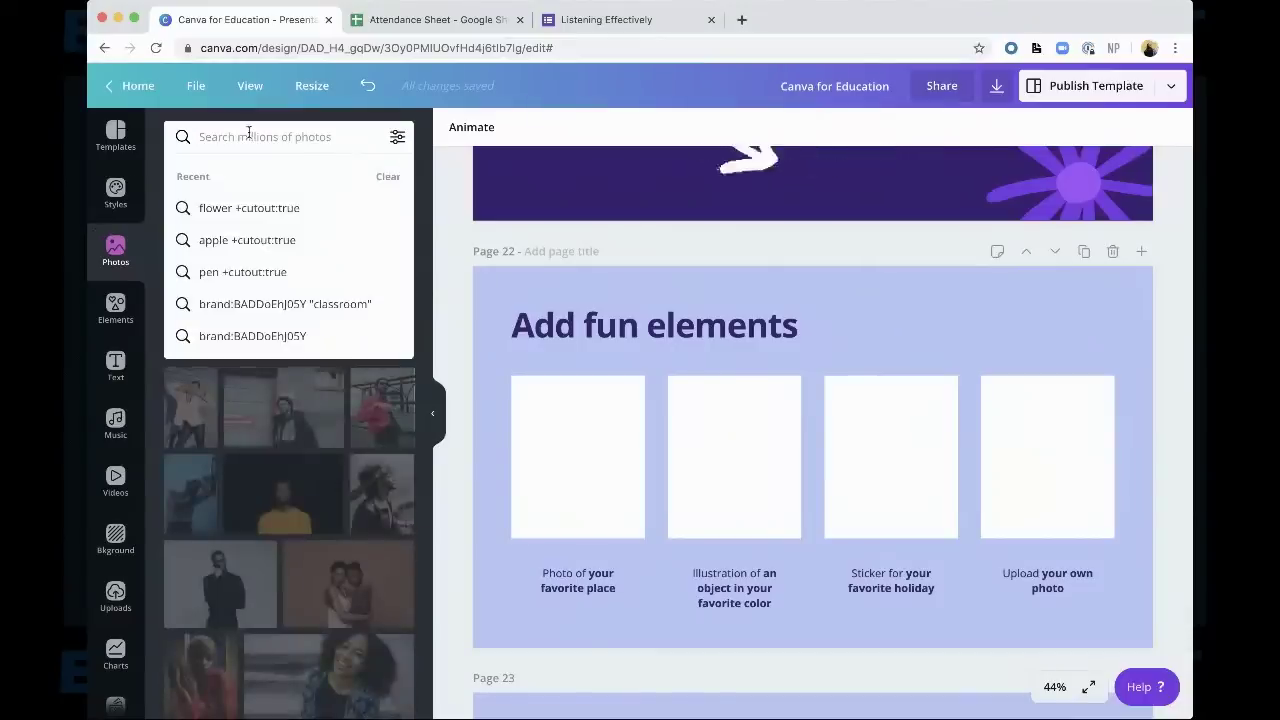
pyautogui.scroll(-6, 330, 470)
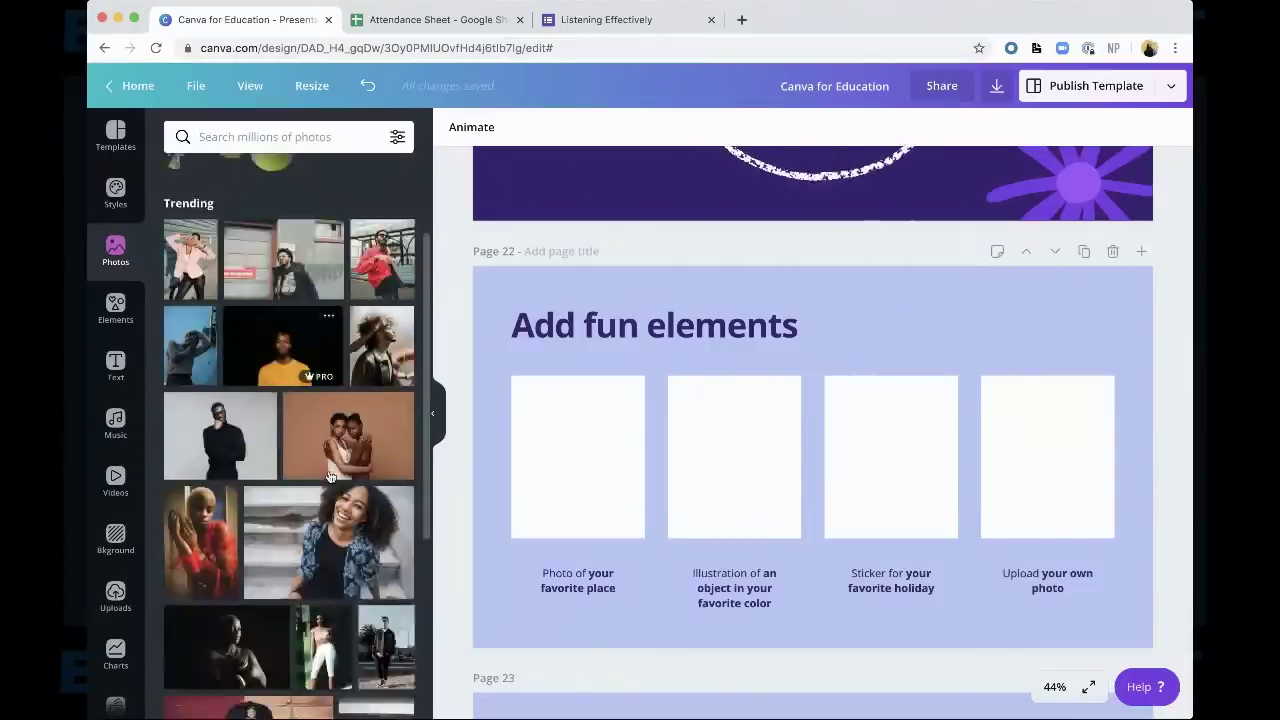
pyautogui.scroll(6, 330, 477)
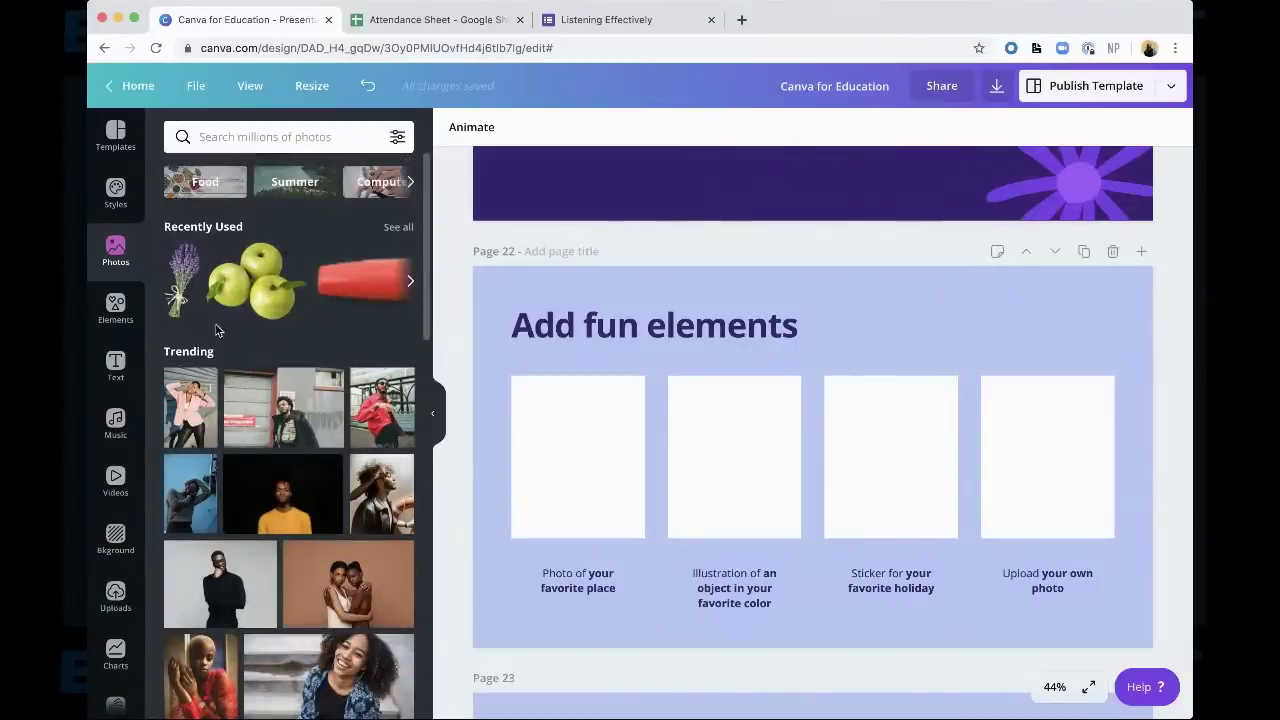
pyautogui.click(269, 137)
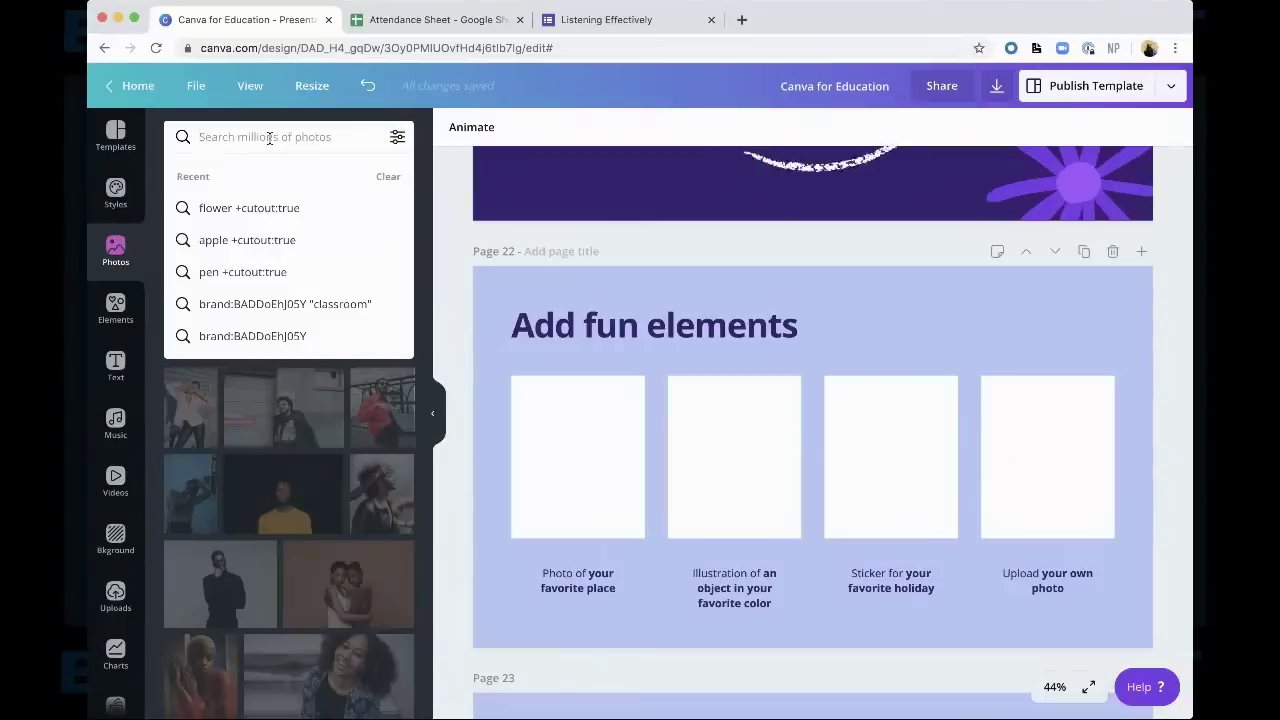
pyautogui.write('coffe')
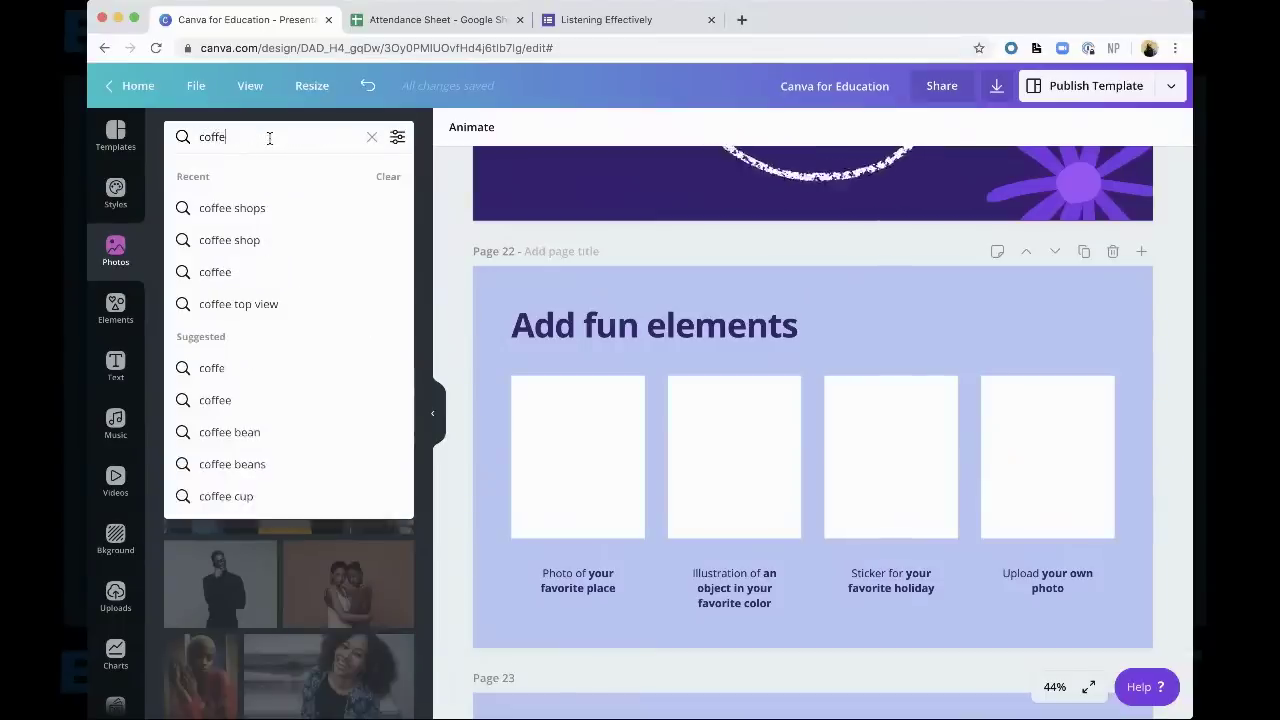
pyautogui.write('e shop')
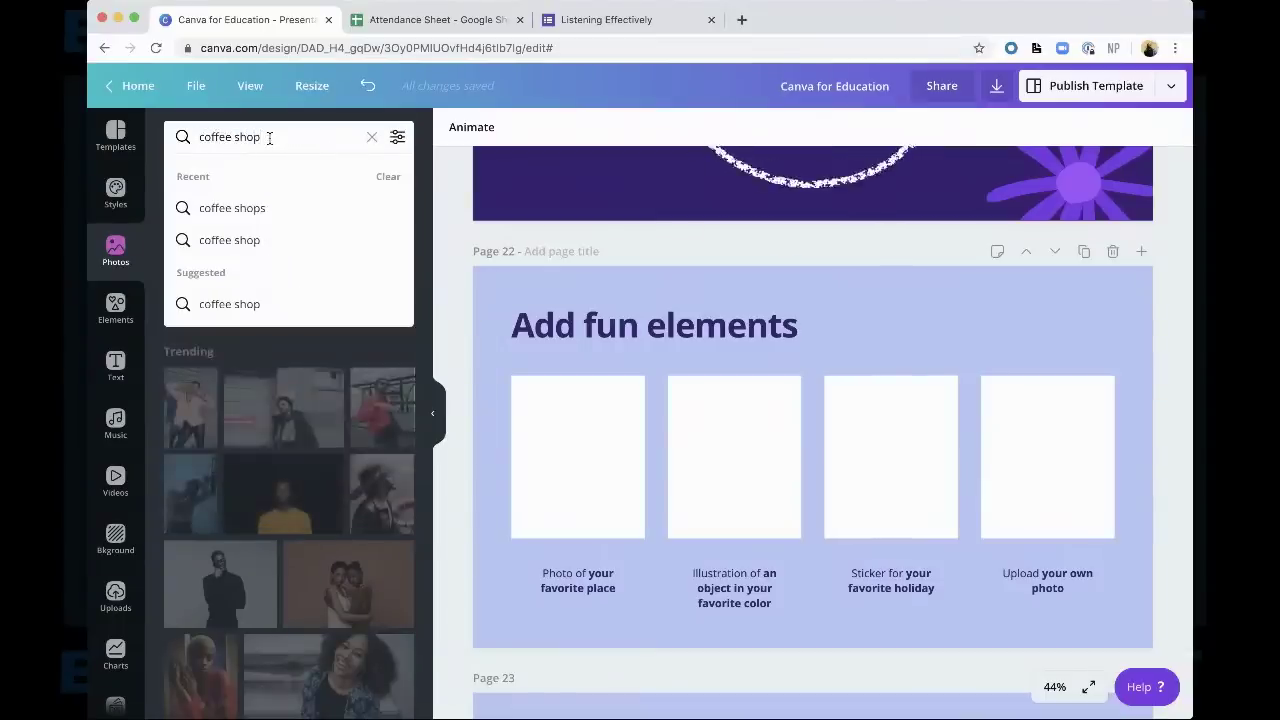
pyautogui.press('Return')
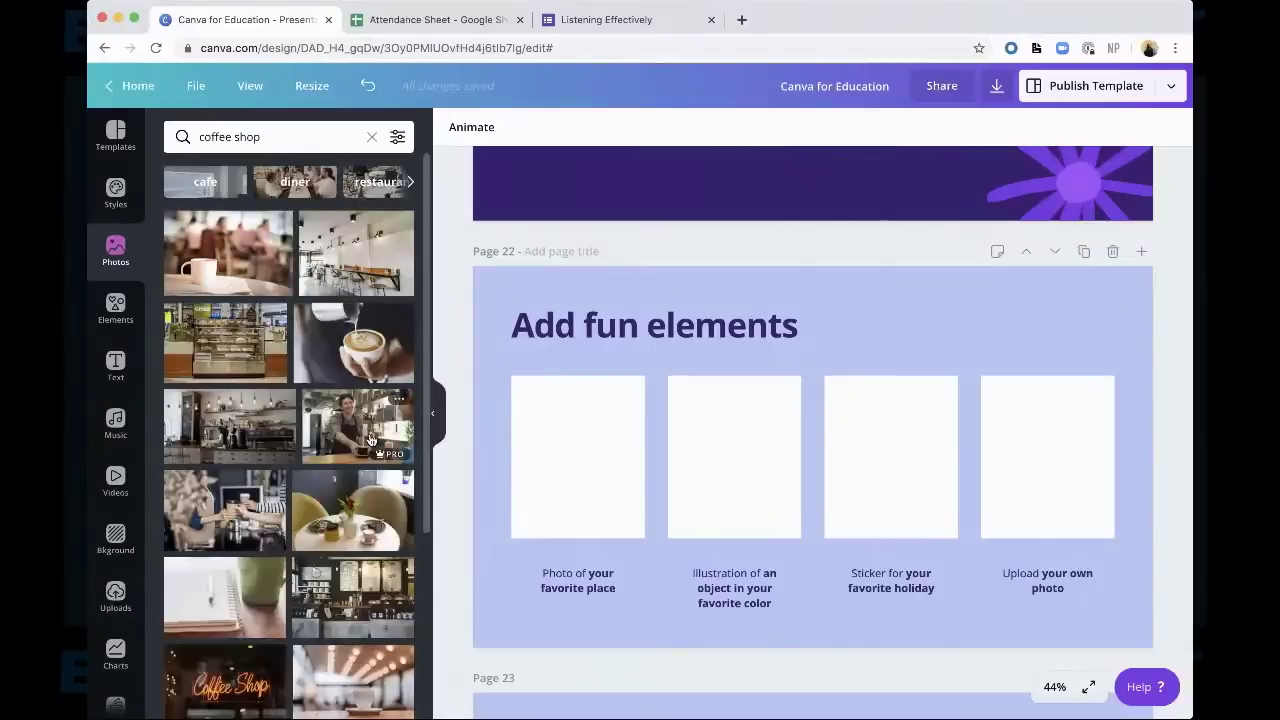
# Add the photo of the wooden table and stools to page 22, then scale and crop it to cover the box above "Photo of your favorite place"
pyautogui.scroll(-4, 370, 440)
pyautogui.scroll(-4, 370, 440)
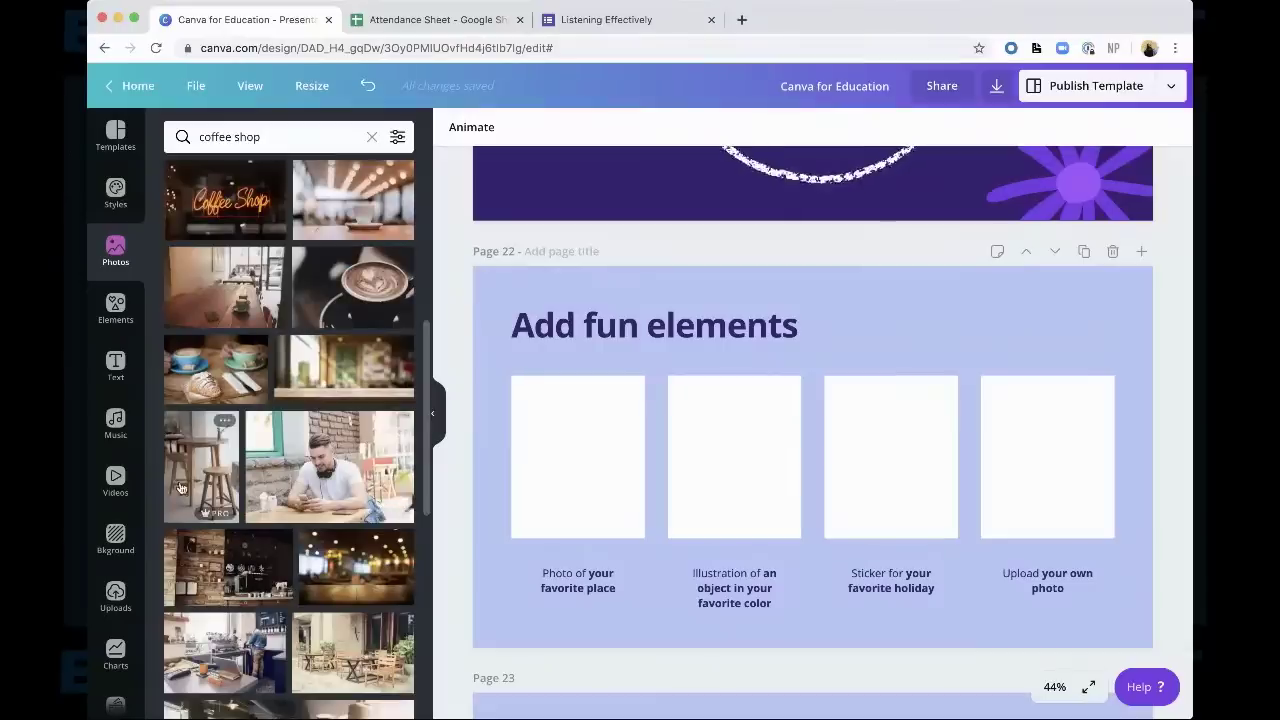
pyautogui.click(201, 462)
pyautogui.moveTo(846, 460); pyautogui.dragTo(652, 532)
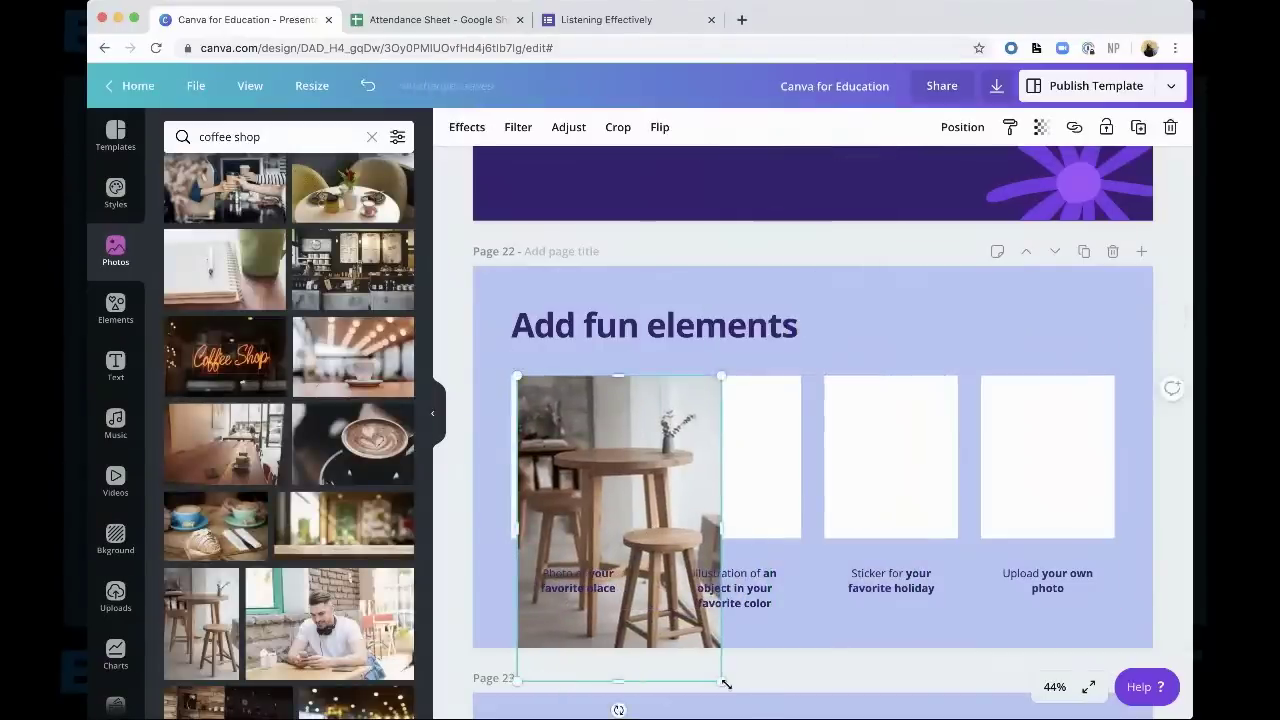
pyautogui.moveTo(721, 683); pyautogui.dragTo(618, 545)
pyautogui.moveTo(628, 460); pyautogui.dragTo(650, 462)
pyautogui.moveTo(512, 456); pyautogui.dragTo(511, 456)
pyautogui.click(479, 412)
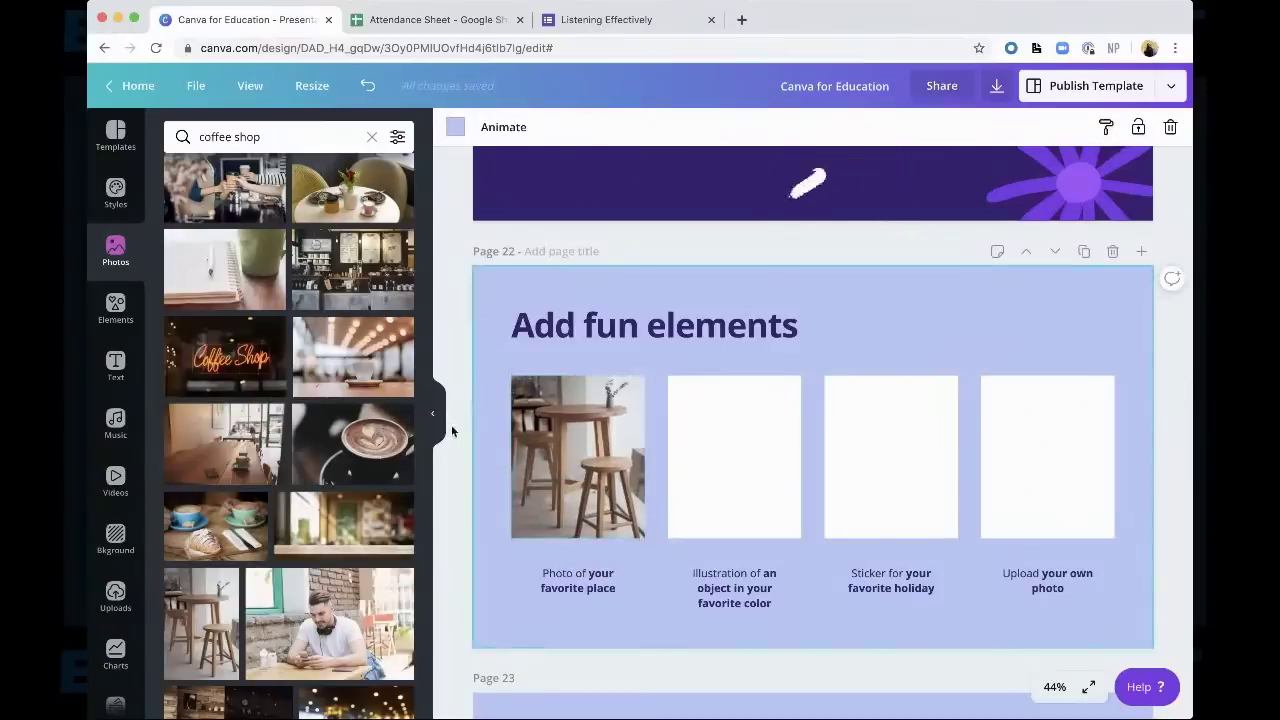
# Search the elements library for "flower+blue"
pyautogui.scroll(-5, 368, 502)
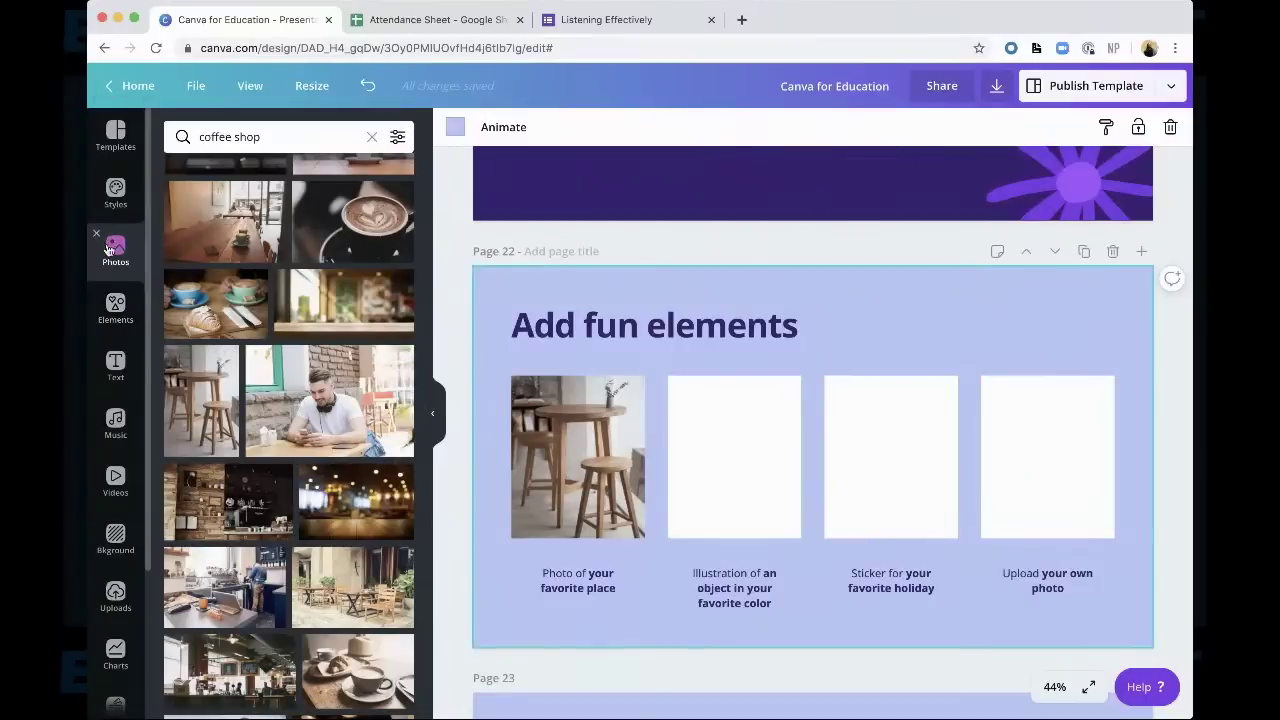
pyautogui.click(108, 317)
pyautogui.click(372, 137)
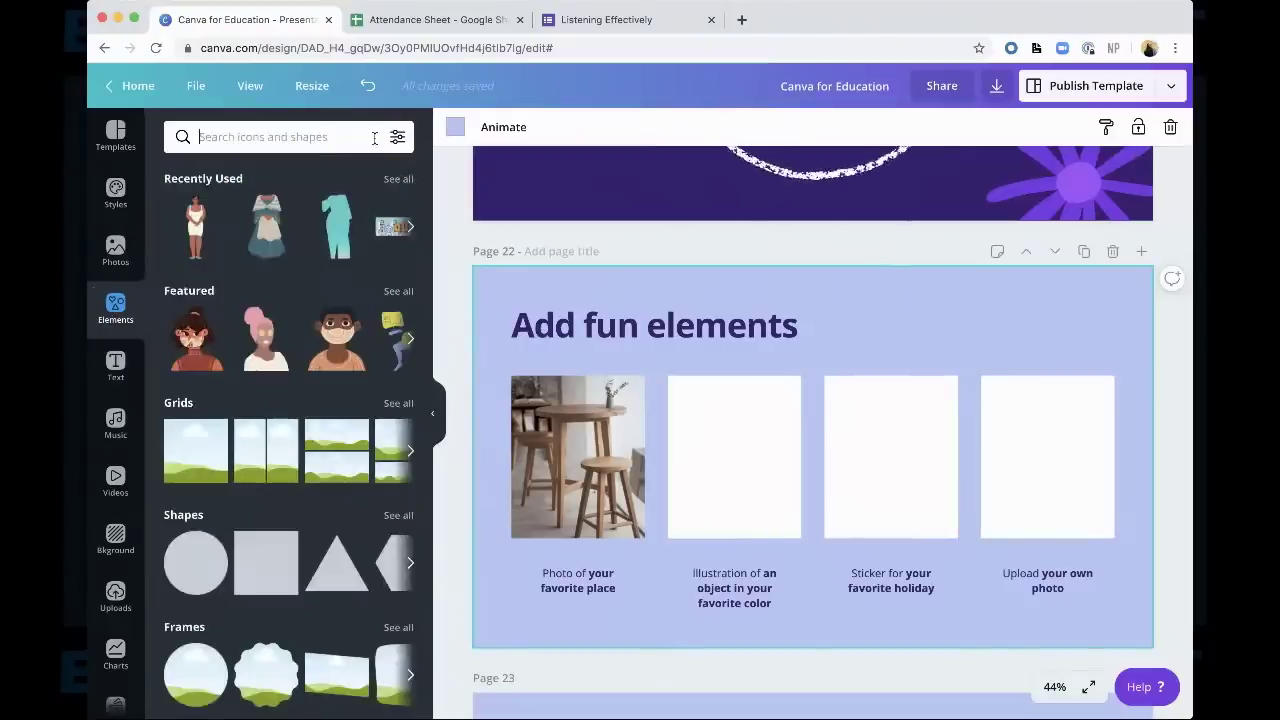
pyautogui.click(280, 136)
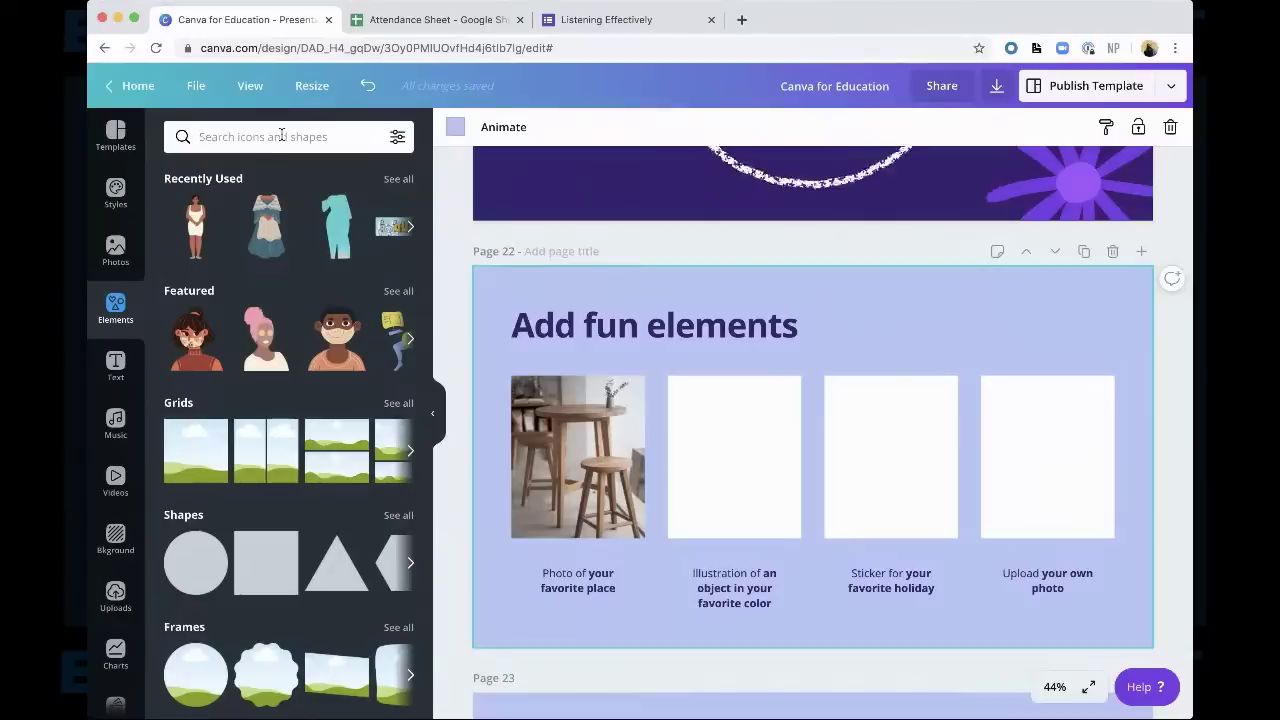
pyautogui.write('flower')
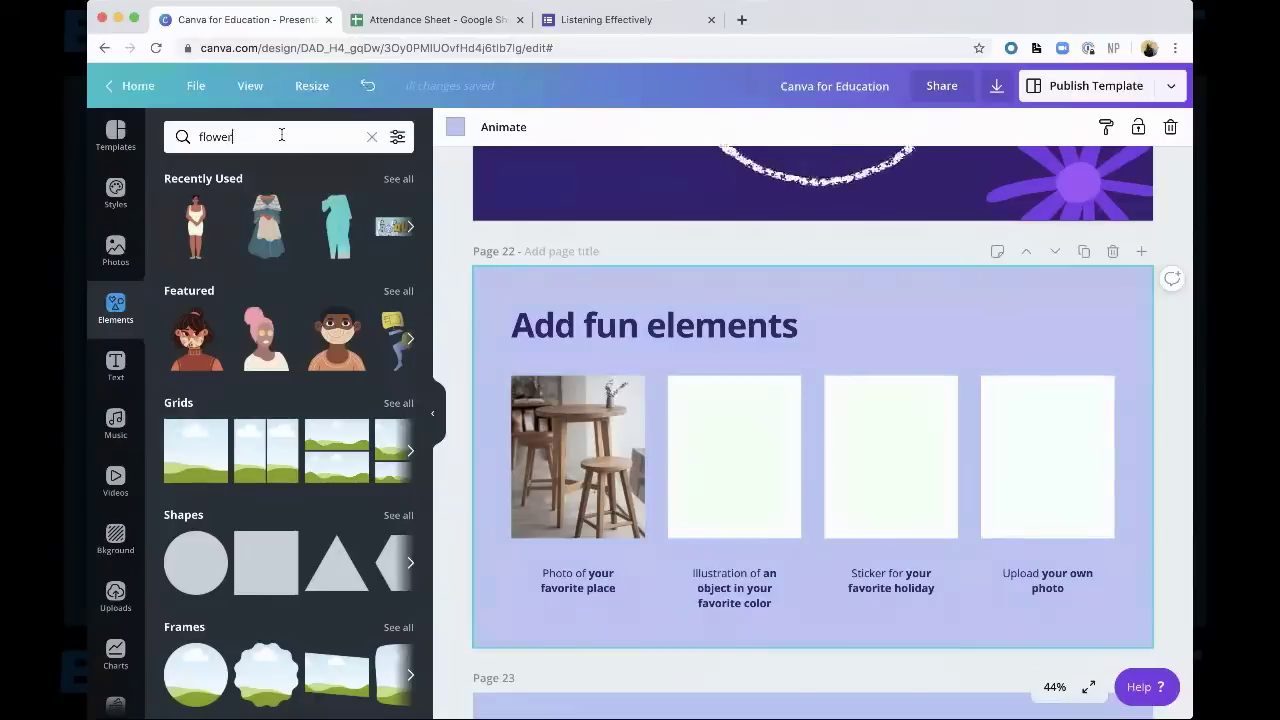
pyautogui.write('+b')
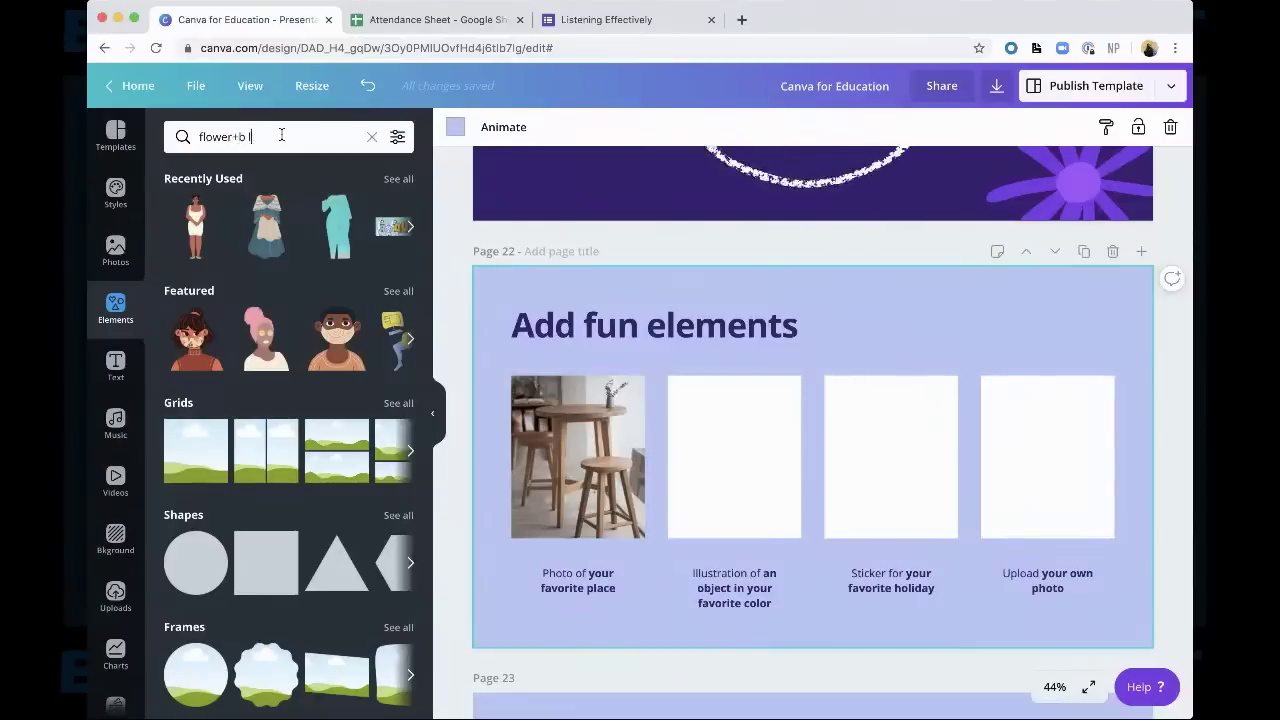
pyautogui.write('l')
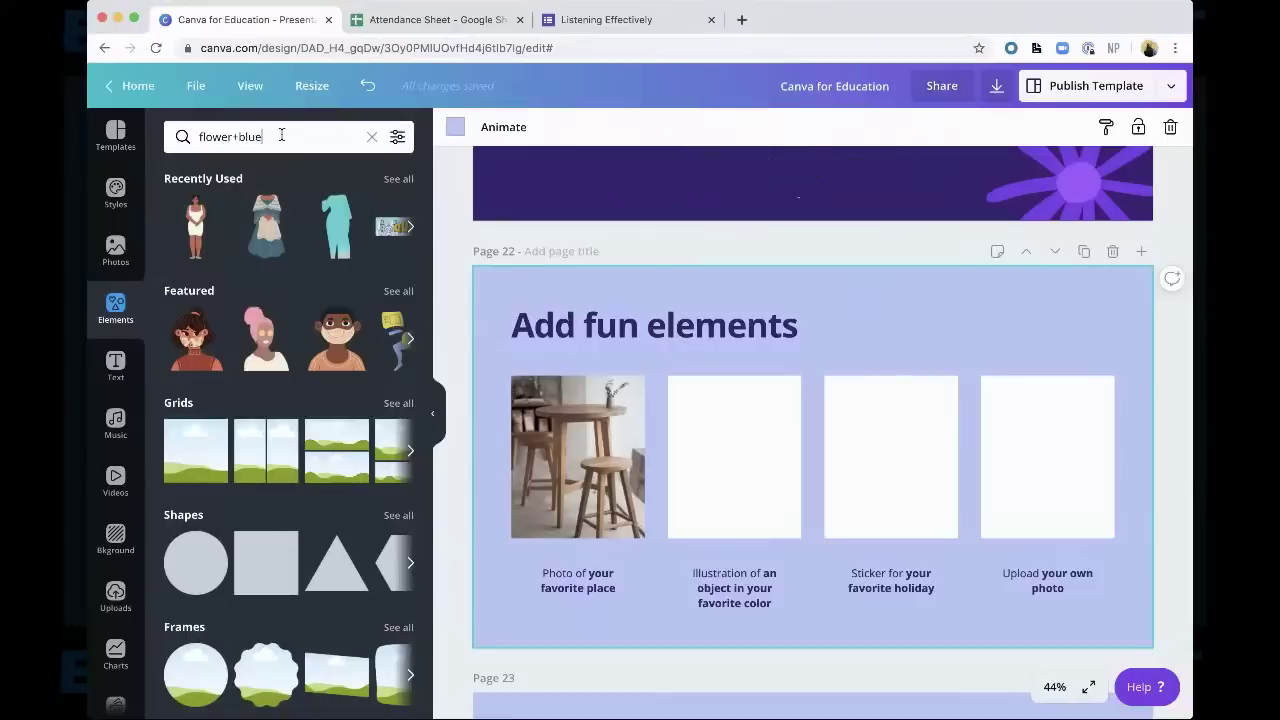
pyautogui.write('ue')
pyautogui.press('Return')
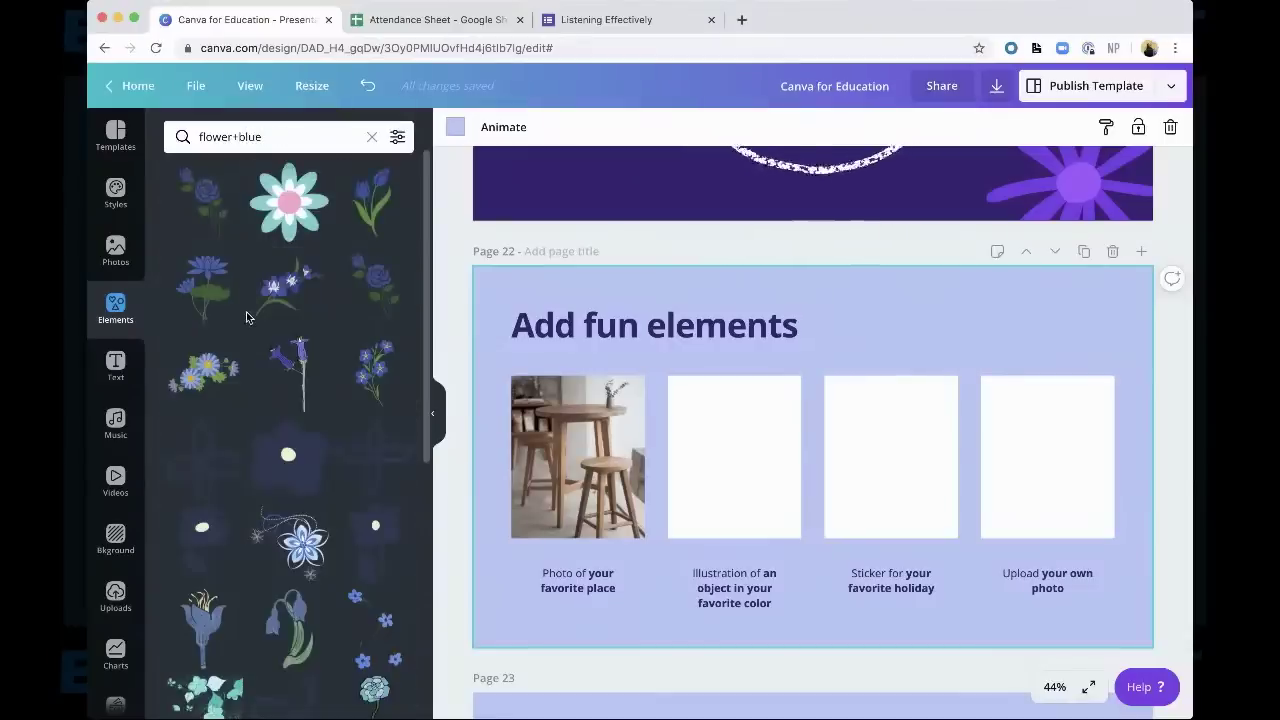
# Add the blue five-petal watercolor flower to page 22, scaled down and centered in the box above "Illustration of an object in your favorite color"
pyautogui.scroll(-2, 247, 318)
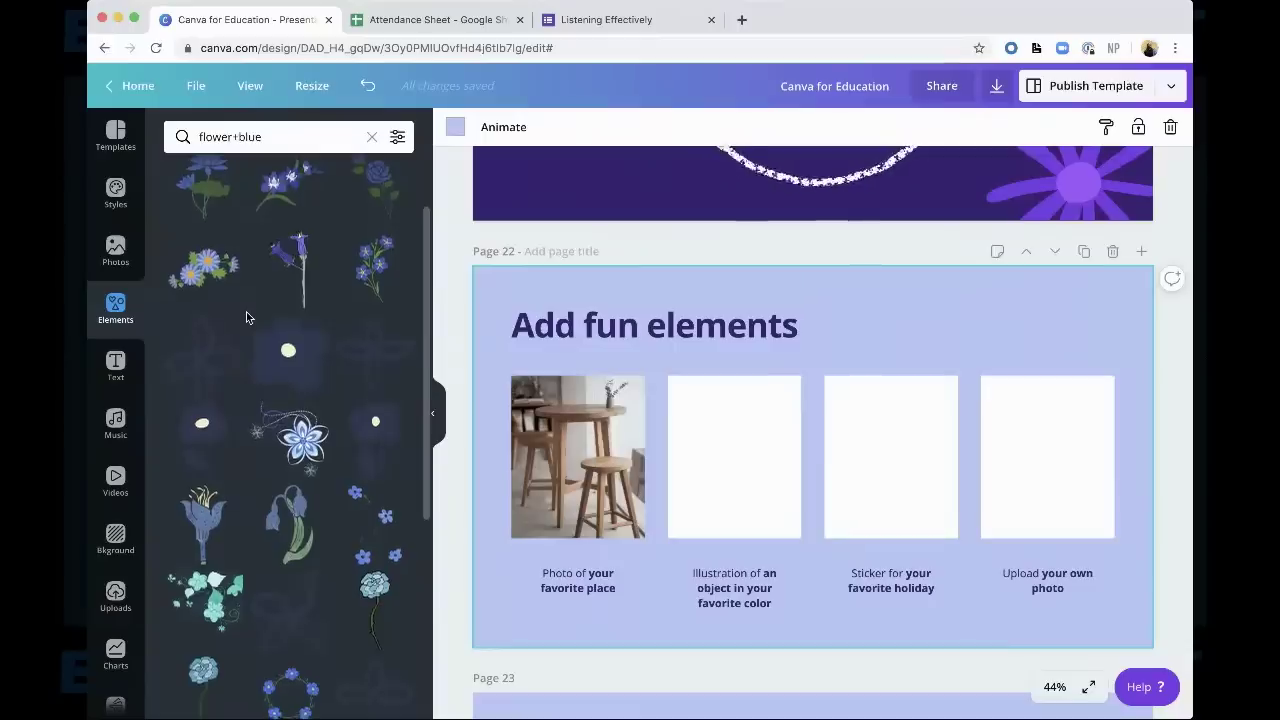
pyautogui.scroll(-3, 247, 318)
pyautogui.scroll(-4, 247, 317)
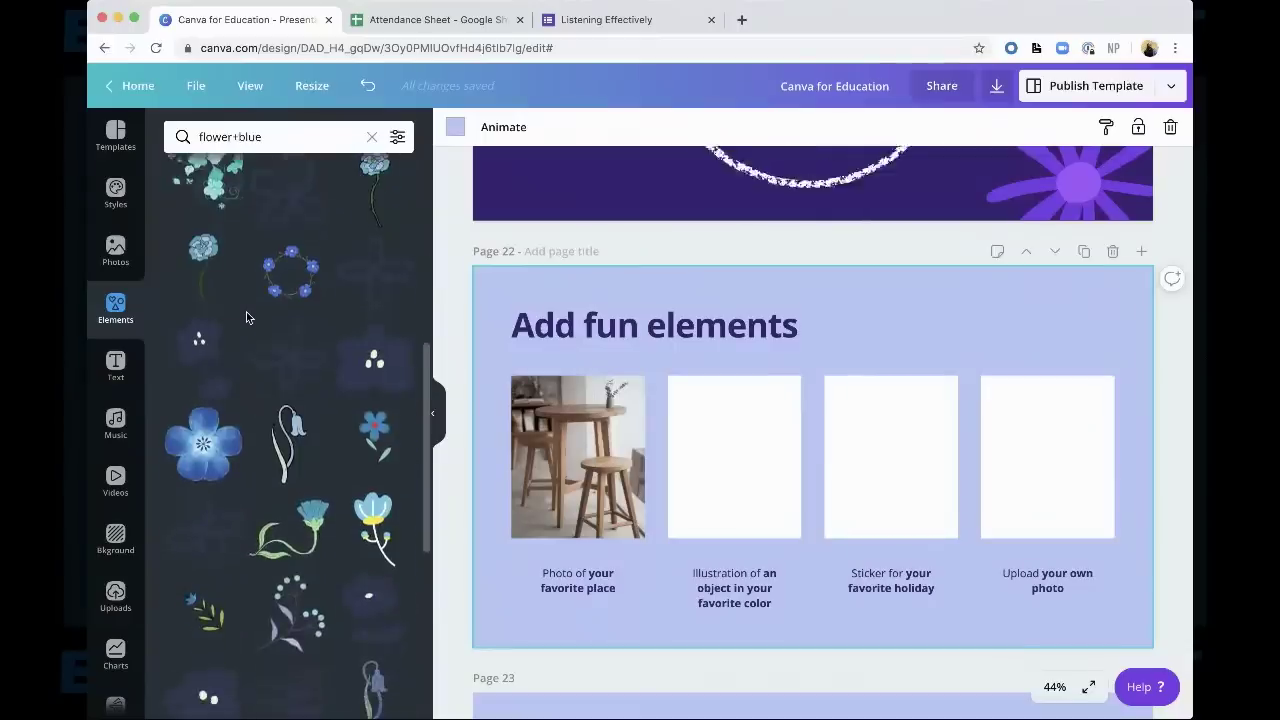
pyautogui.scroll(-2, 195, 460)
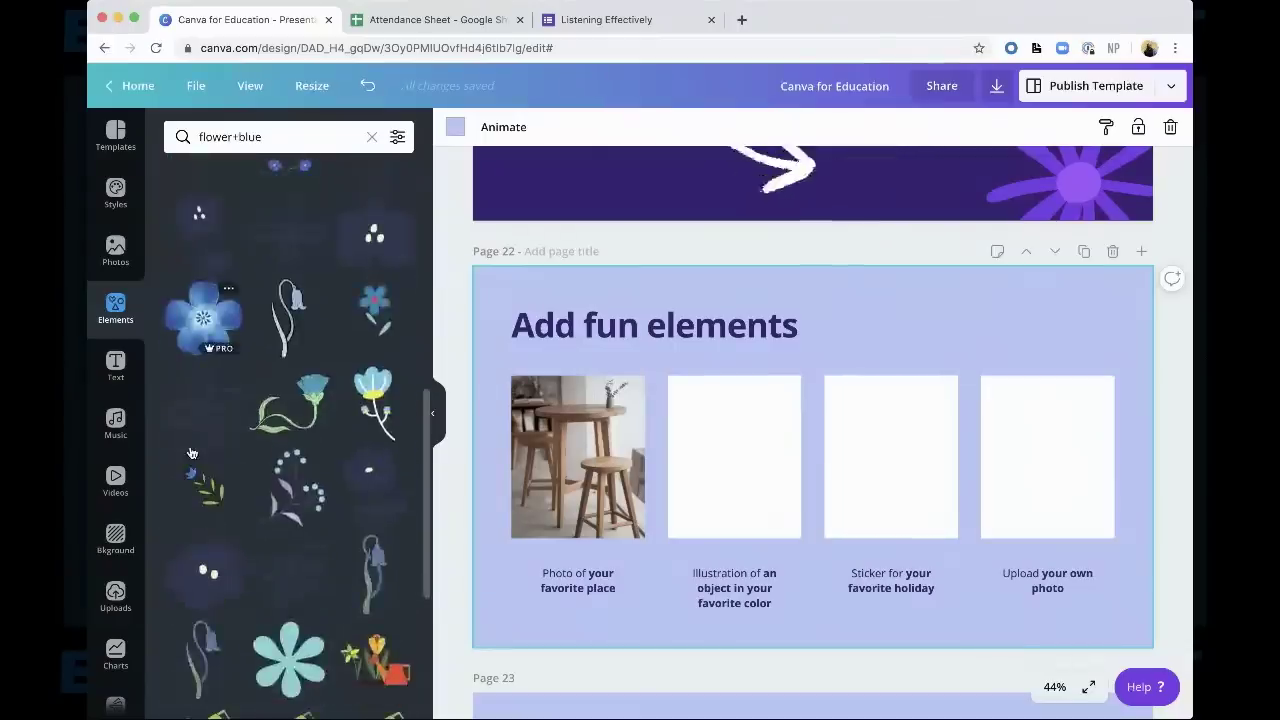
pyautogui.click(195, 338)
pyautogui.moveTo(854, 492); pyautogui.dragTo(775, 487)
pyautogui.moveTo(806, 531); pyautogui.dragTo(736, 470)
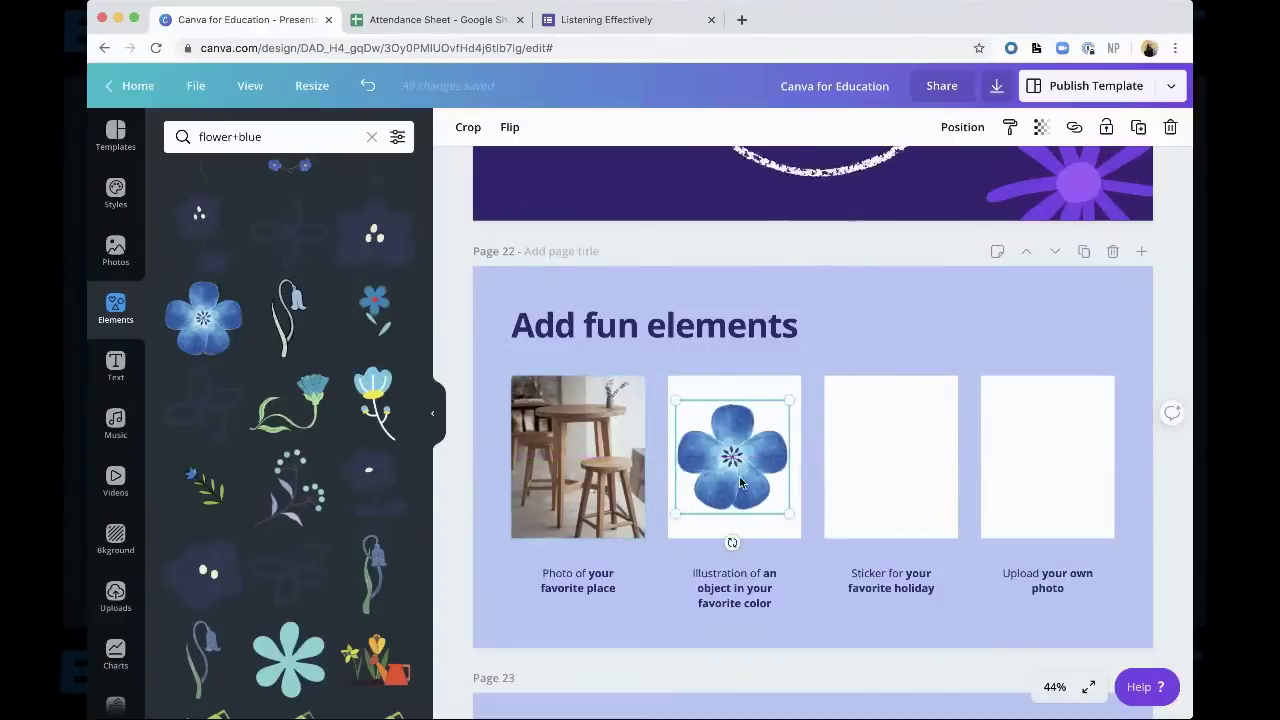
# Nudge the blue flower slightly sideways and center it back in its illustration box on page 22
pyautogui.moveTo(225, 352)
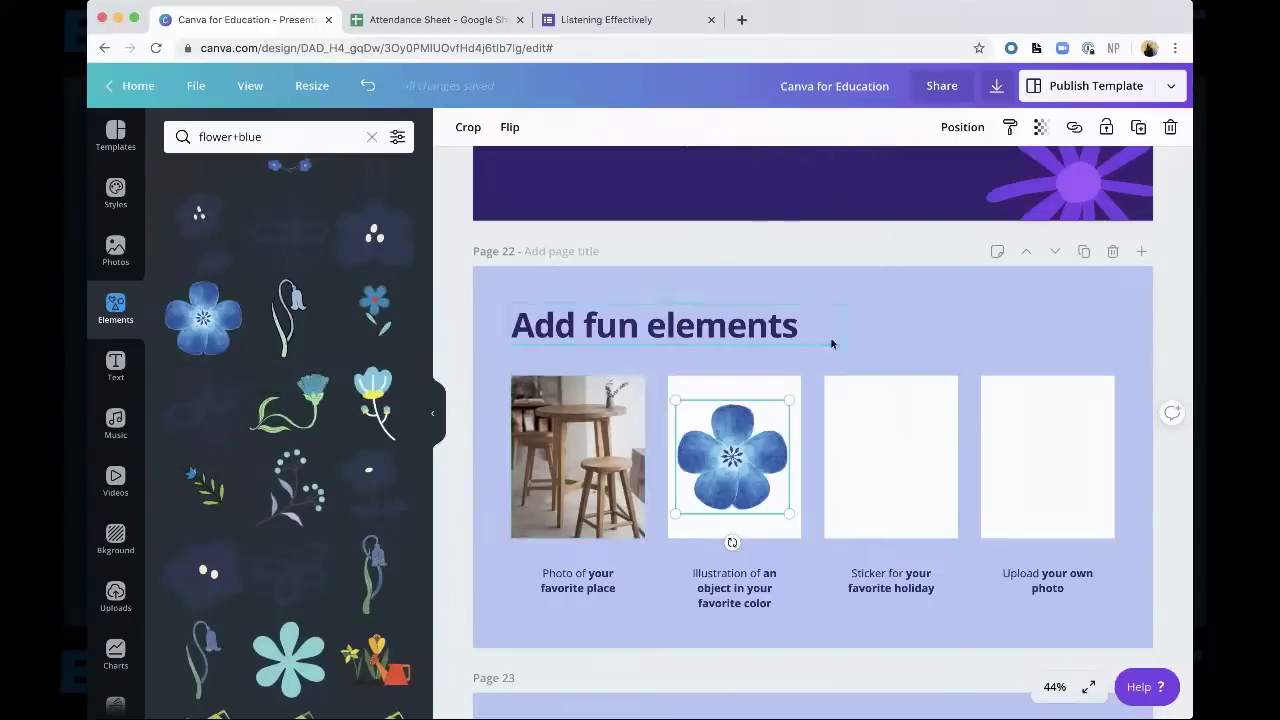
pyautogui.click(870, 500)
pyautogui.click(725, 510)
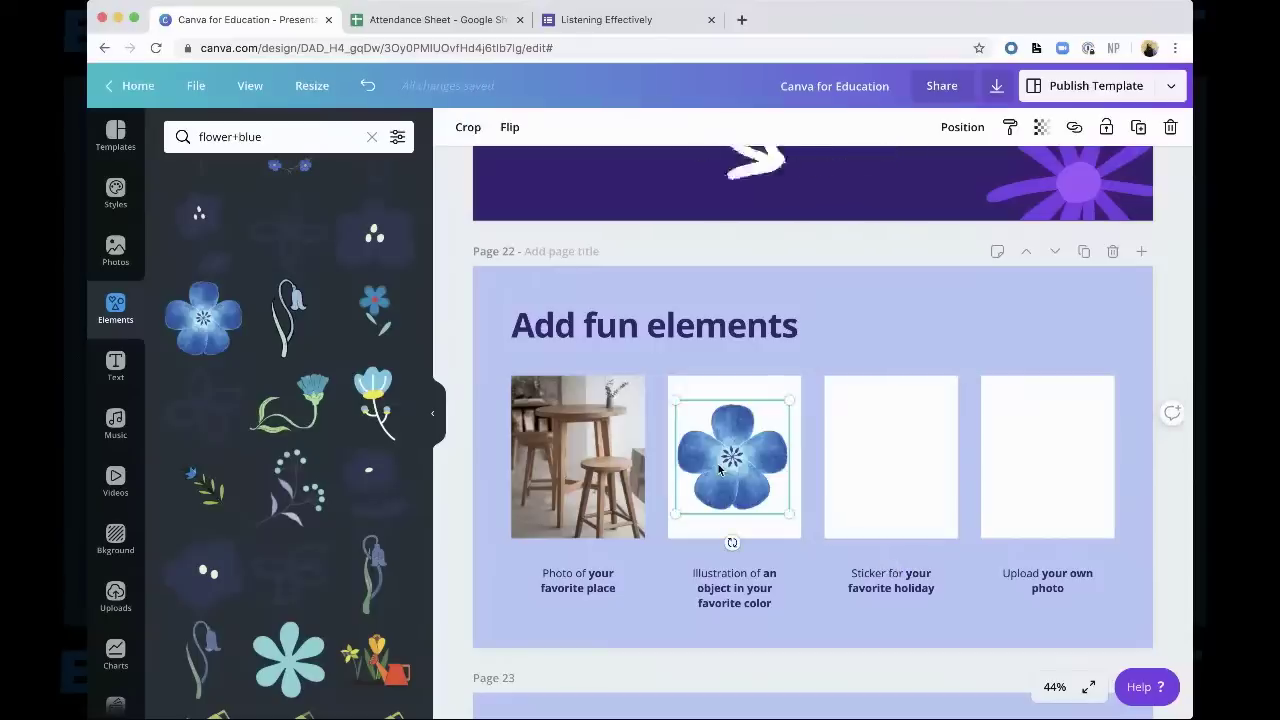
pyautogui.moveTo(731, 468); pyautogui.dragTo(731, 468)
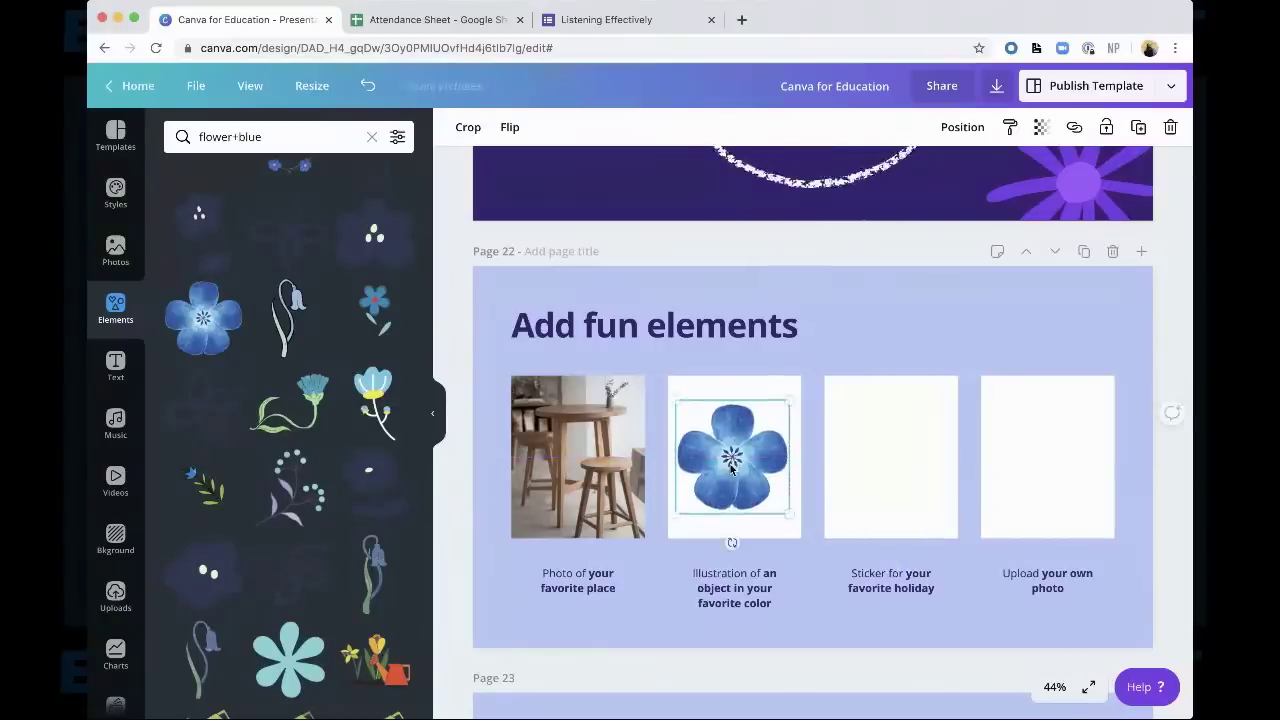
pyautogui.click(840, 349)
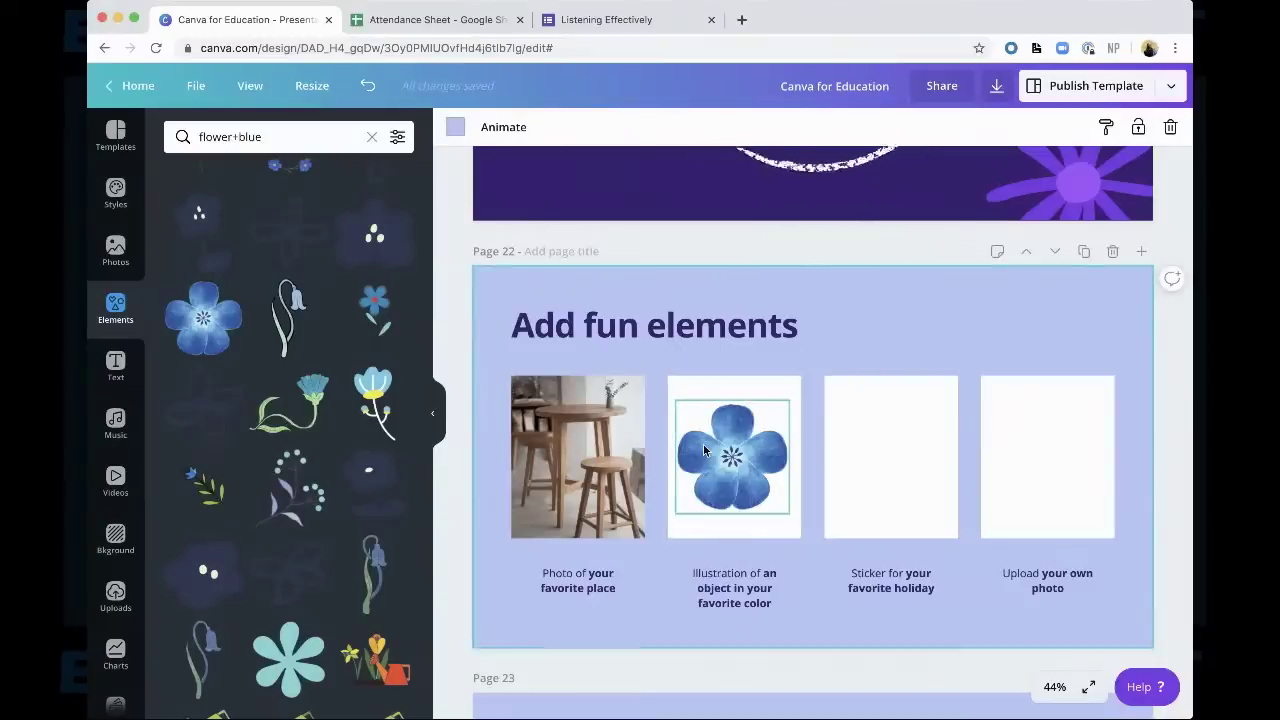
pyautogui.click(707, 475)
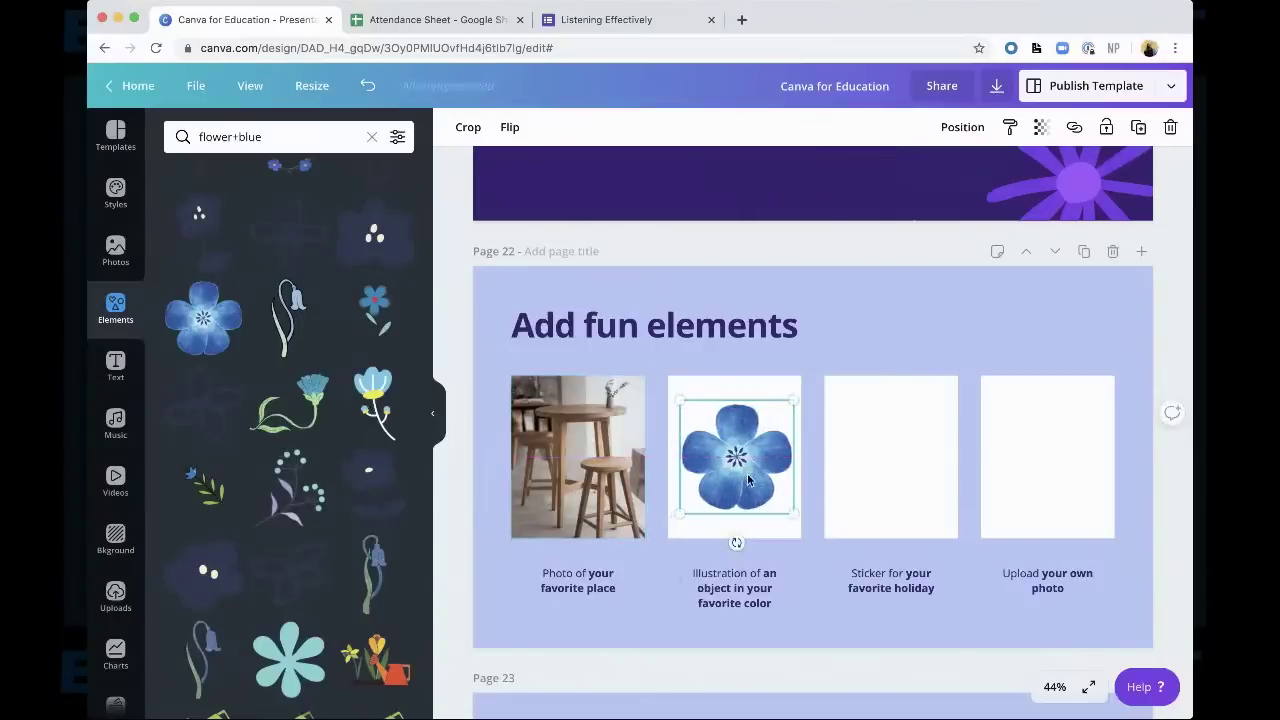
pyautogui.moveTo(740, 490); pyautogui.dragTo(735, 485)
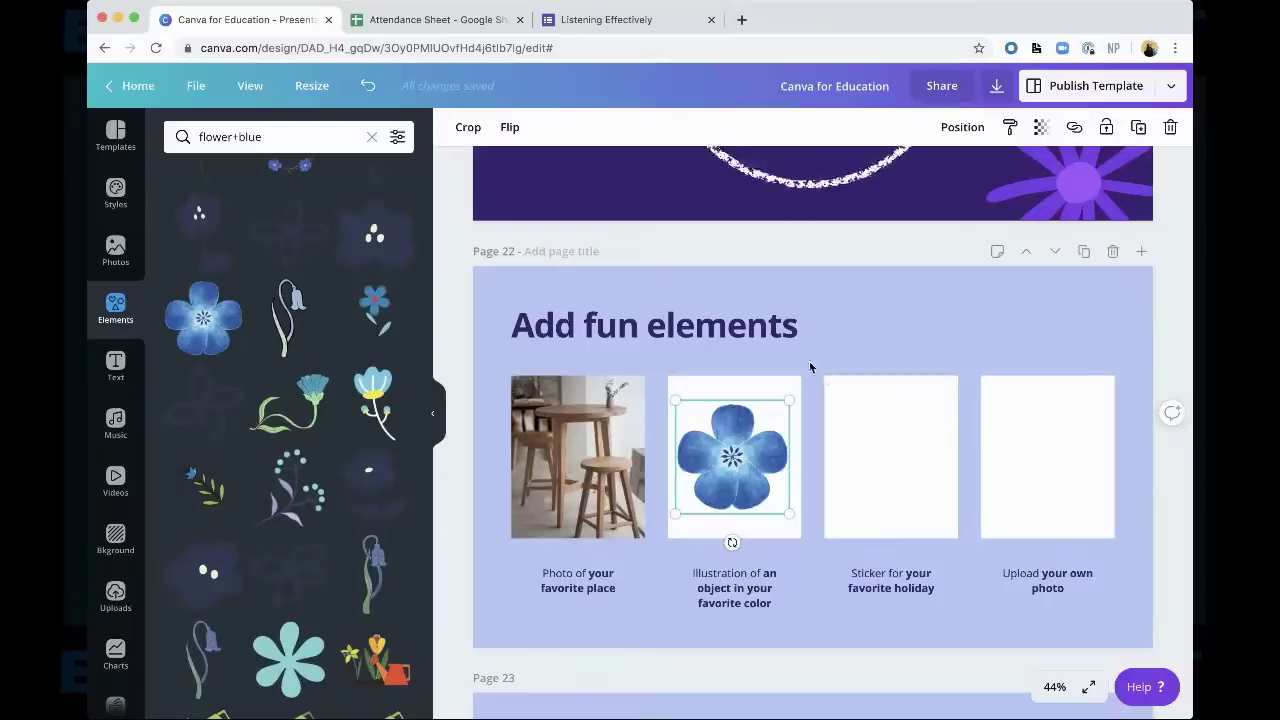
# Clear the flower search and browse the full sticker collection, including the festive, social media and all-results groups
pyautogui.click(370, 137)
pyautogui.scroll(-3, 318, 396)
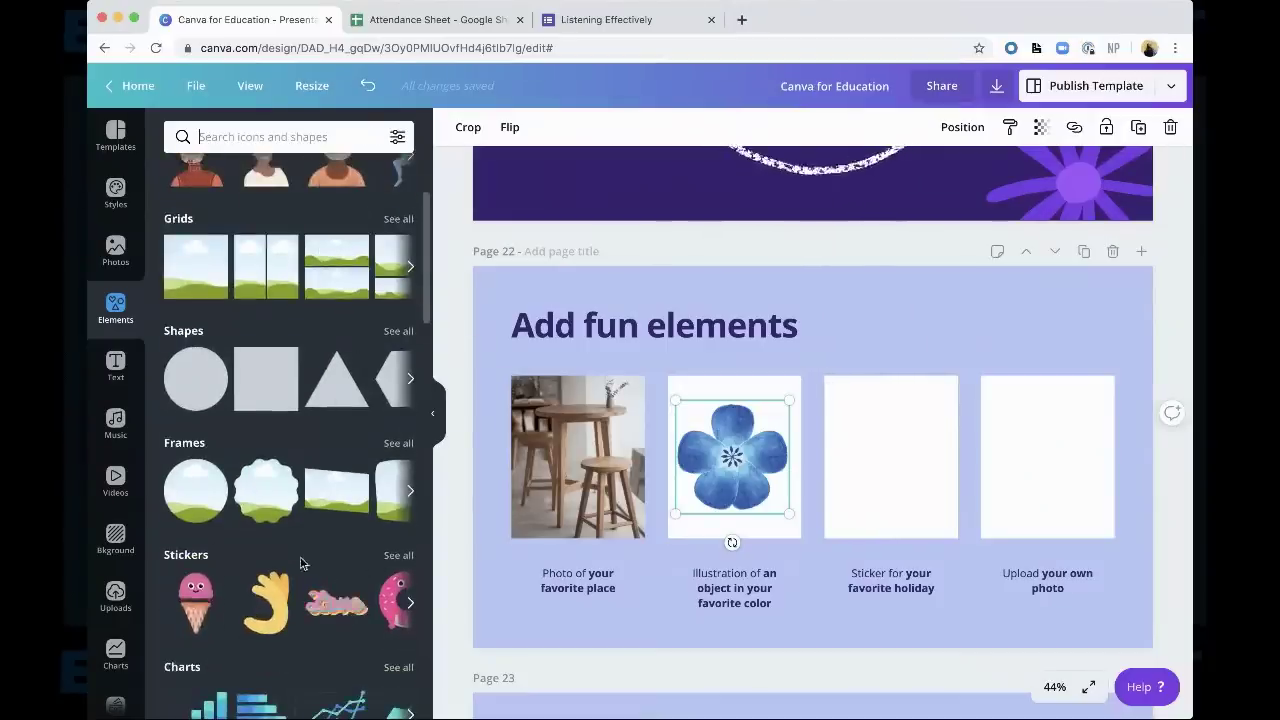
pyautogui.scroll(2, 228, 507)
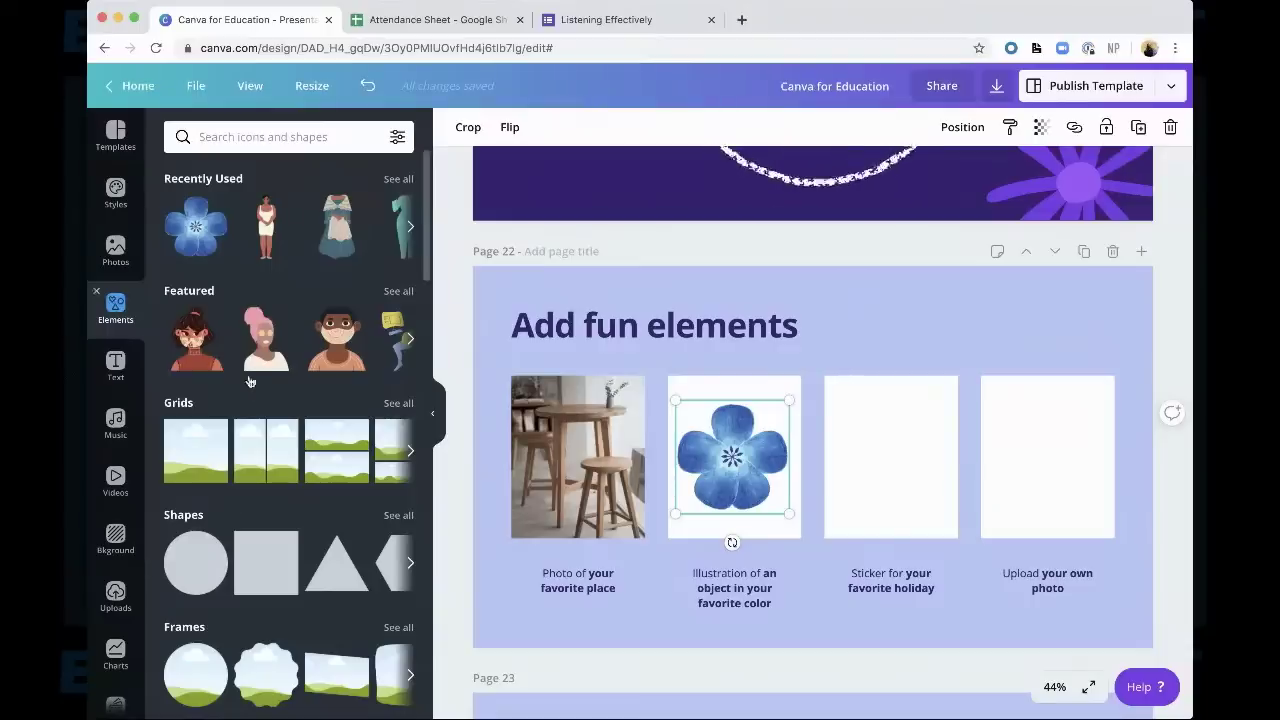
pyautogui.scroll(-2, 252, 383)
pyautogui.scroll(-3, 252, 383)
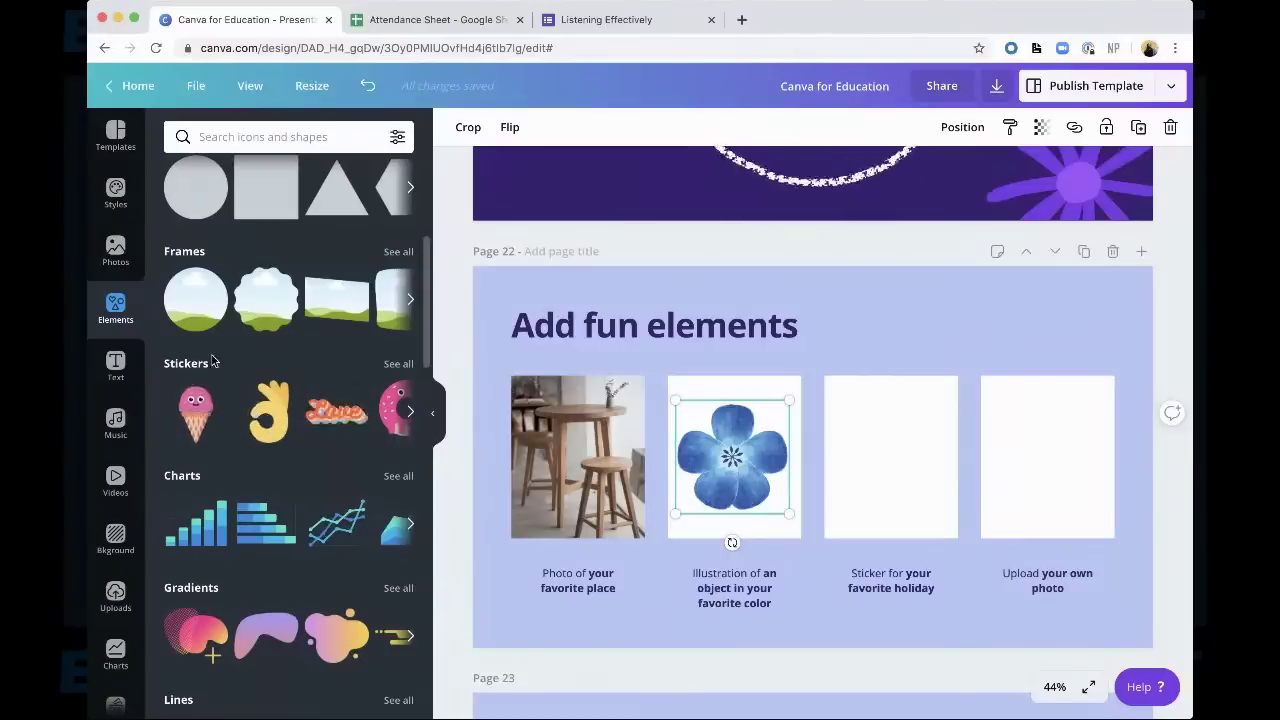
pyautogui.click(399, 364)
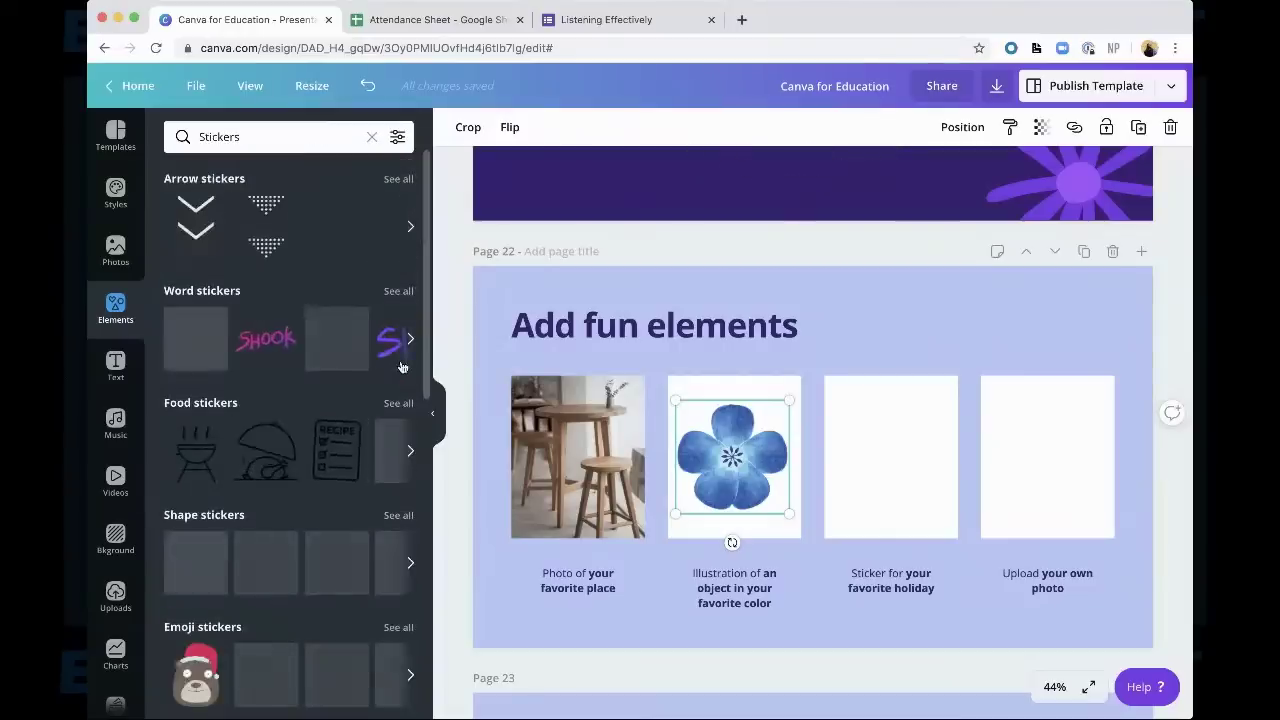
pyautogui.scroll(-10, 220, 400)
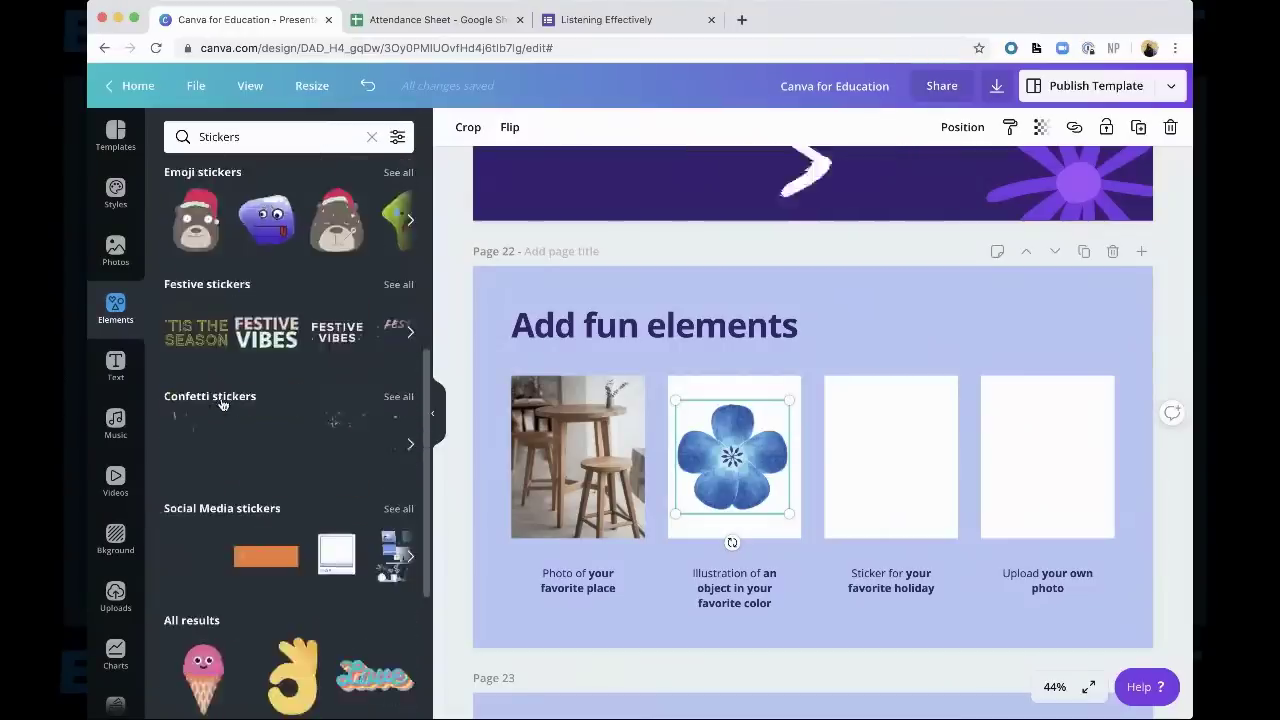
pyautogui.scroll(-5, 222, 403)
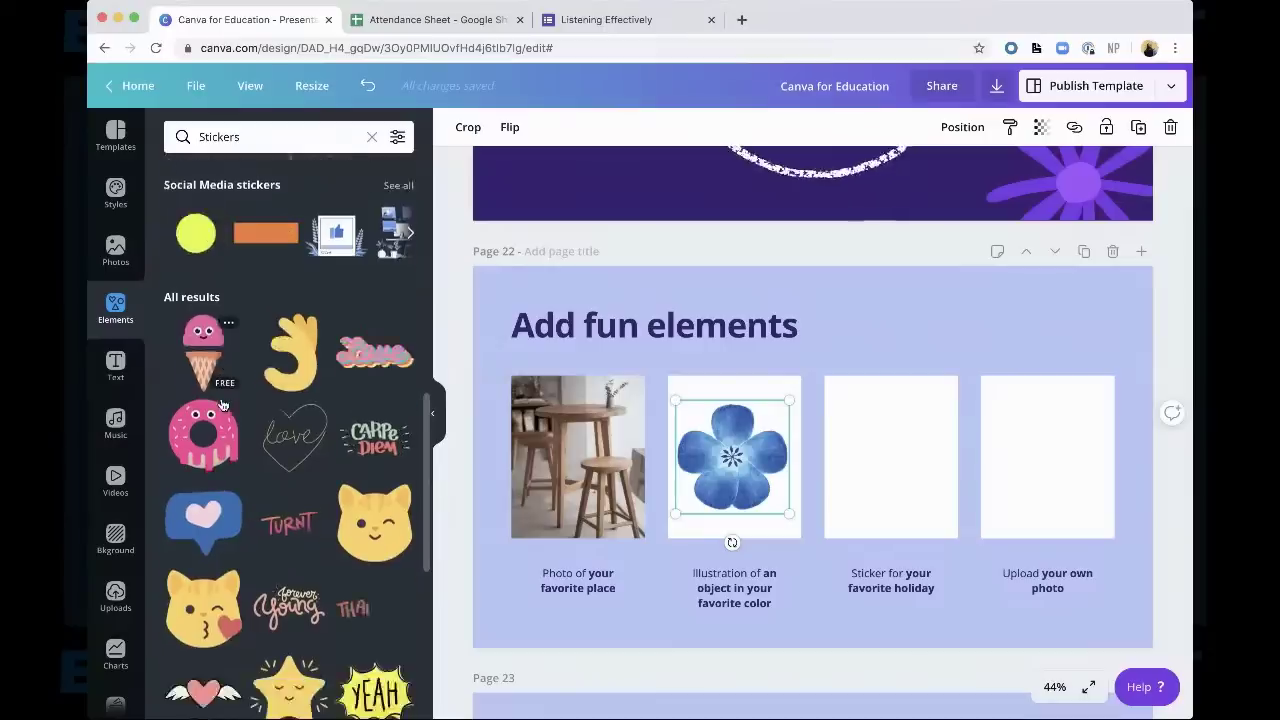
pyautogui.scroll(-2, 222, 403)
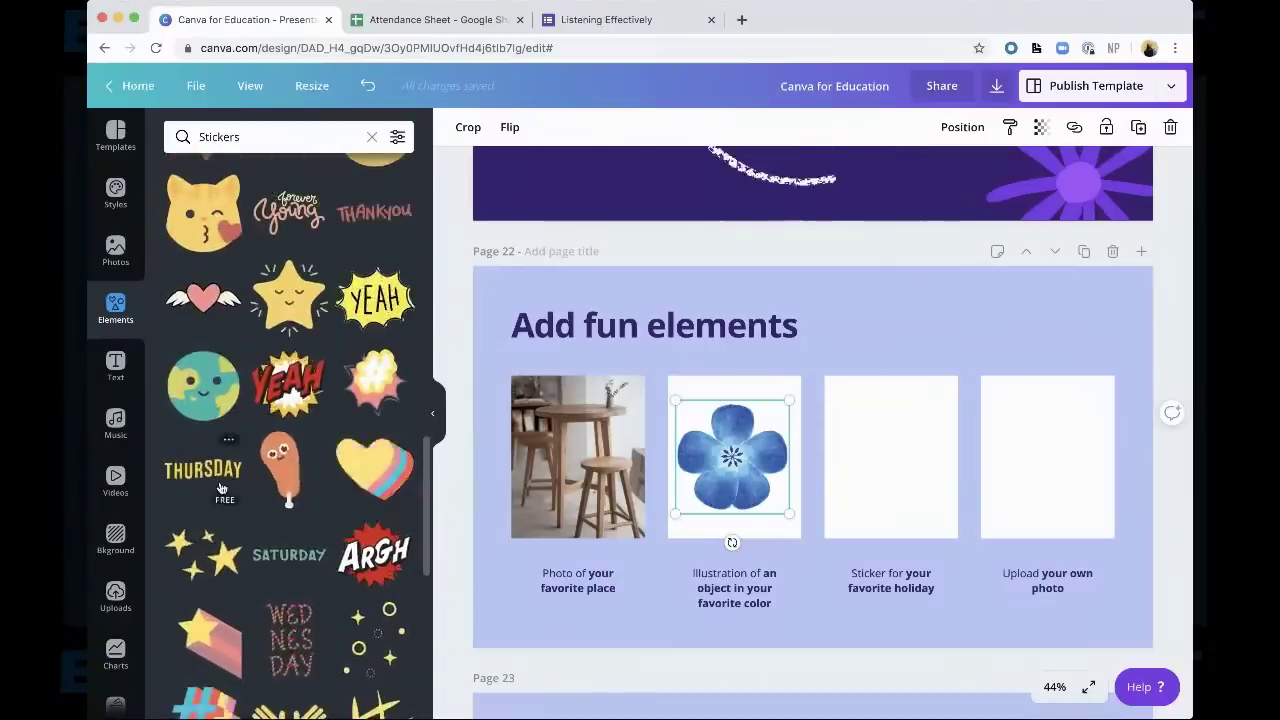
pyautogui.scroll(-5, 222, 487)
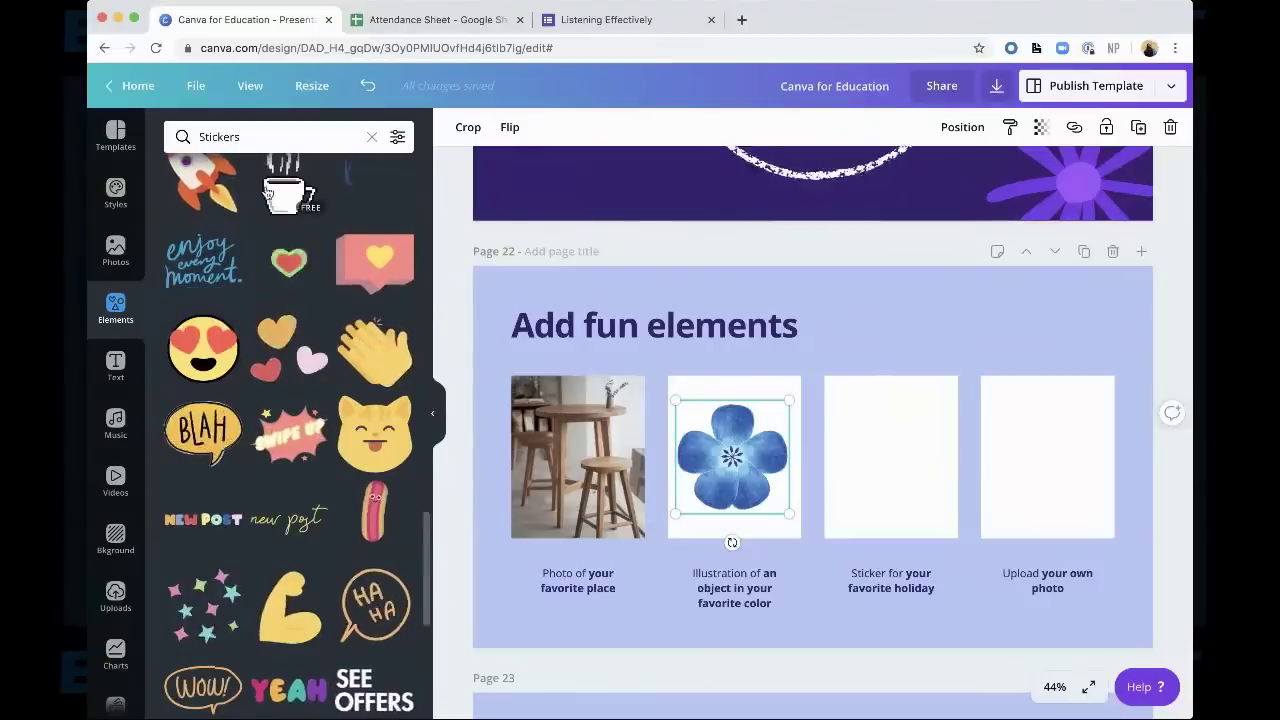
# Replace the sticker search with "christmas sticker" in the elements library
pyautogui.moveTo(250, 134); pyautogui.dragTo(217, 134)
pyautogui.doubleClick(211, 139)
pyautogui.click(256, 136)
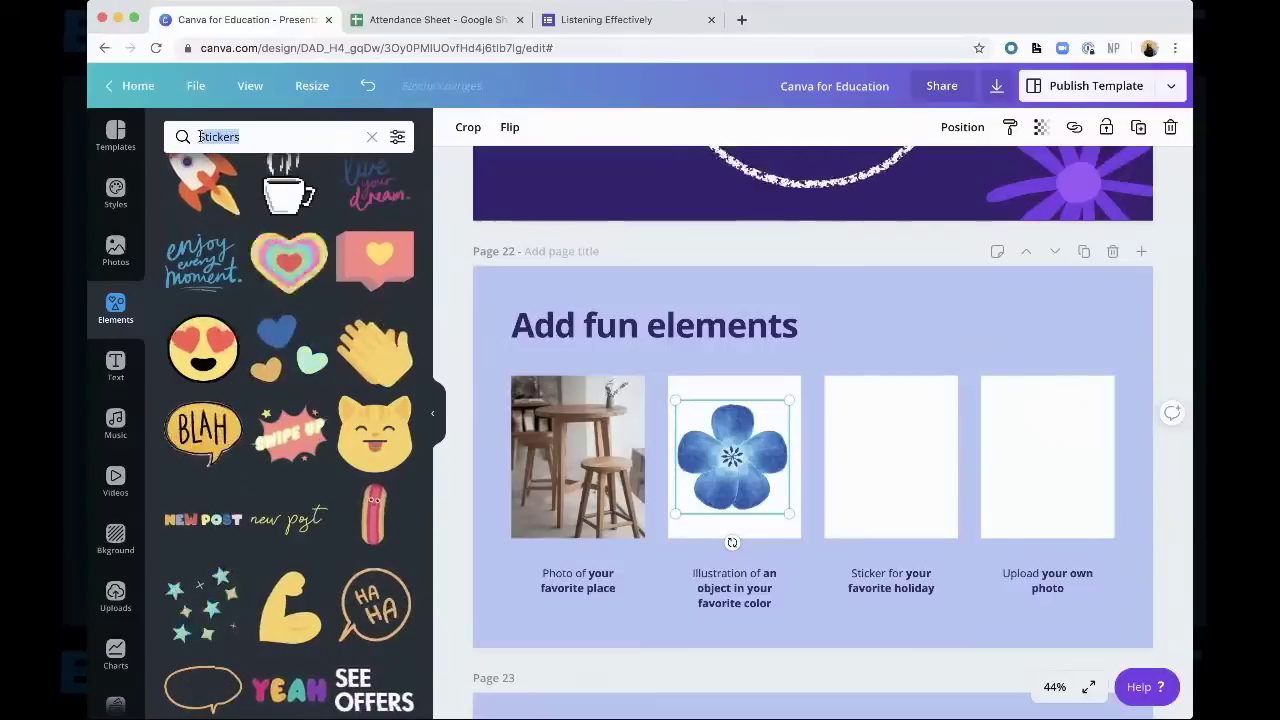
pyautogui.write('christmas s')
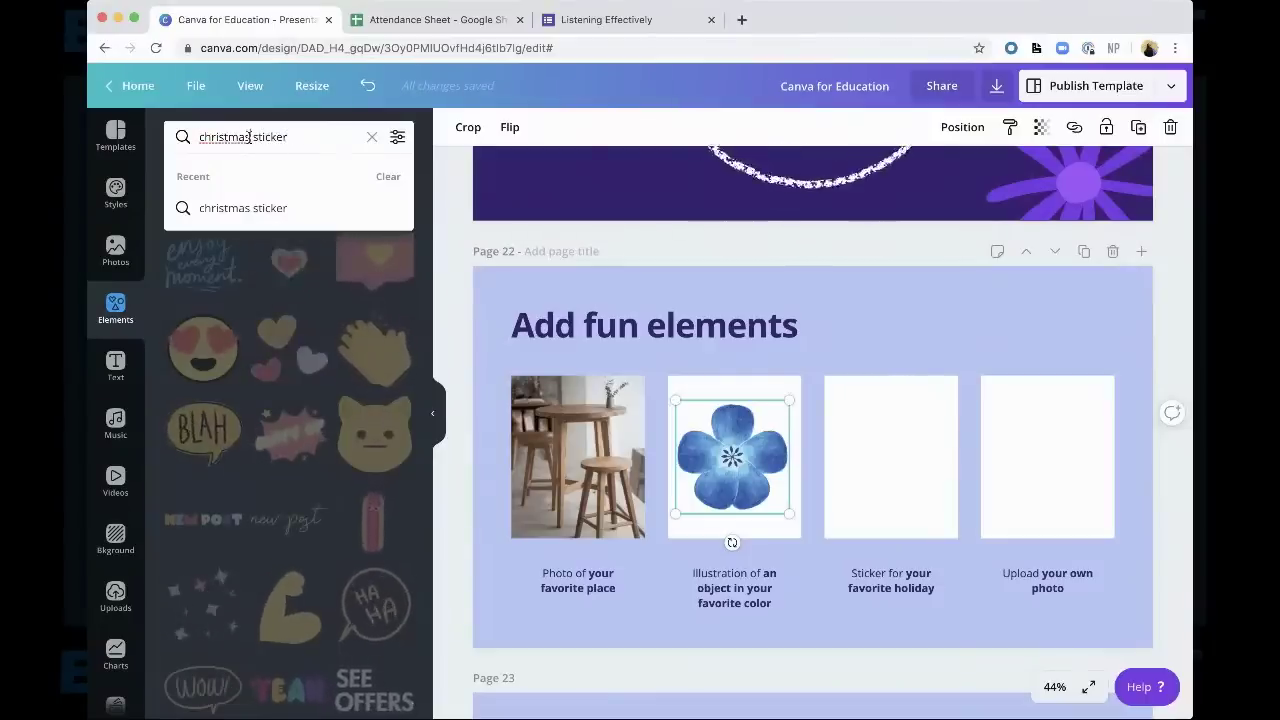
pyautogui.moveTo(249, 137); pyautogui.dragTo(194, 137)
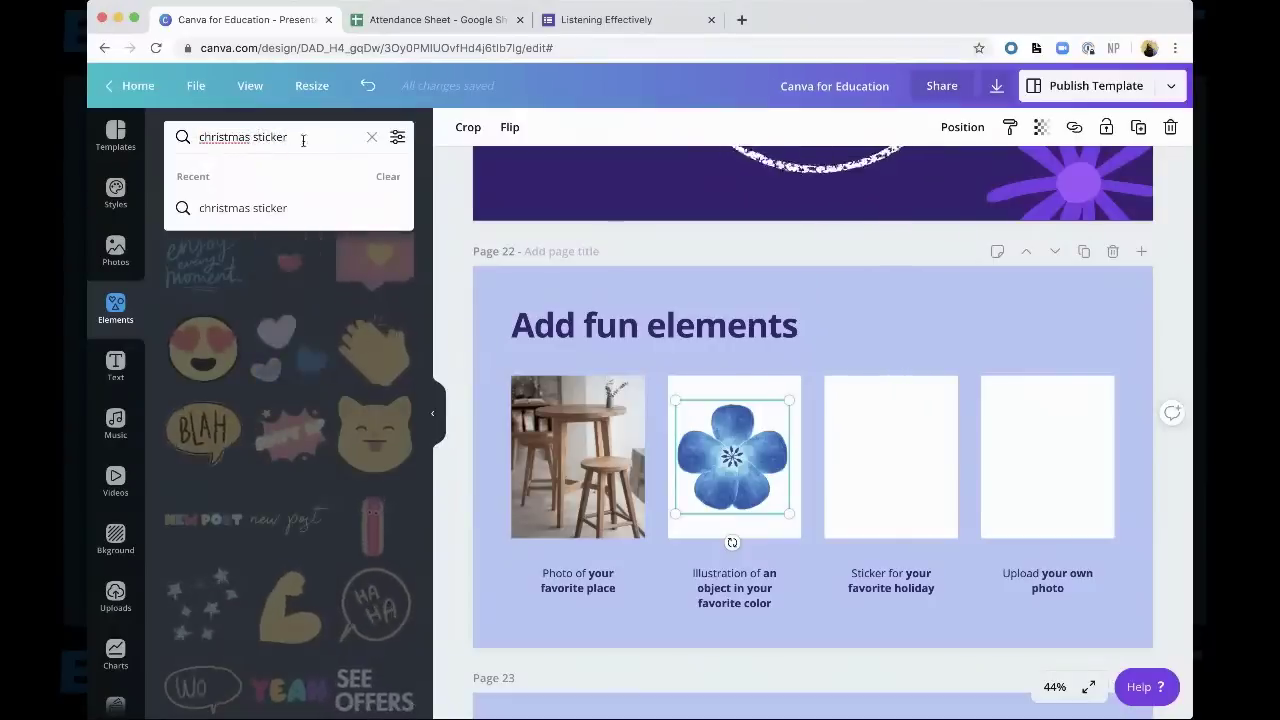
pyautogui.press('Return')
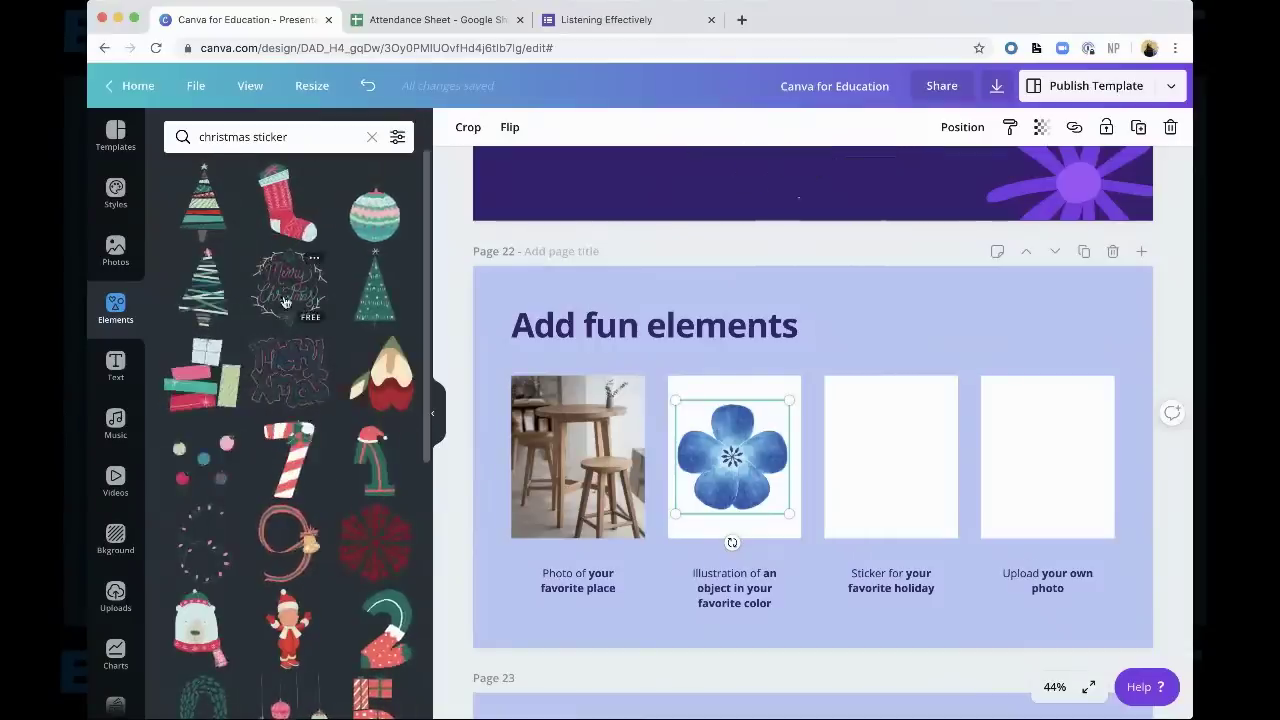
# Add the "Merry Christmas" wreath sticker to page 22, scaled down and centered in the box above "Sticker for your favorite holiday"
pyautogui.scroll(-1, 285, 302)
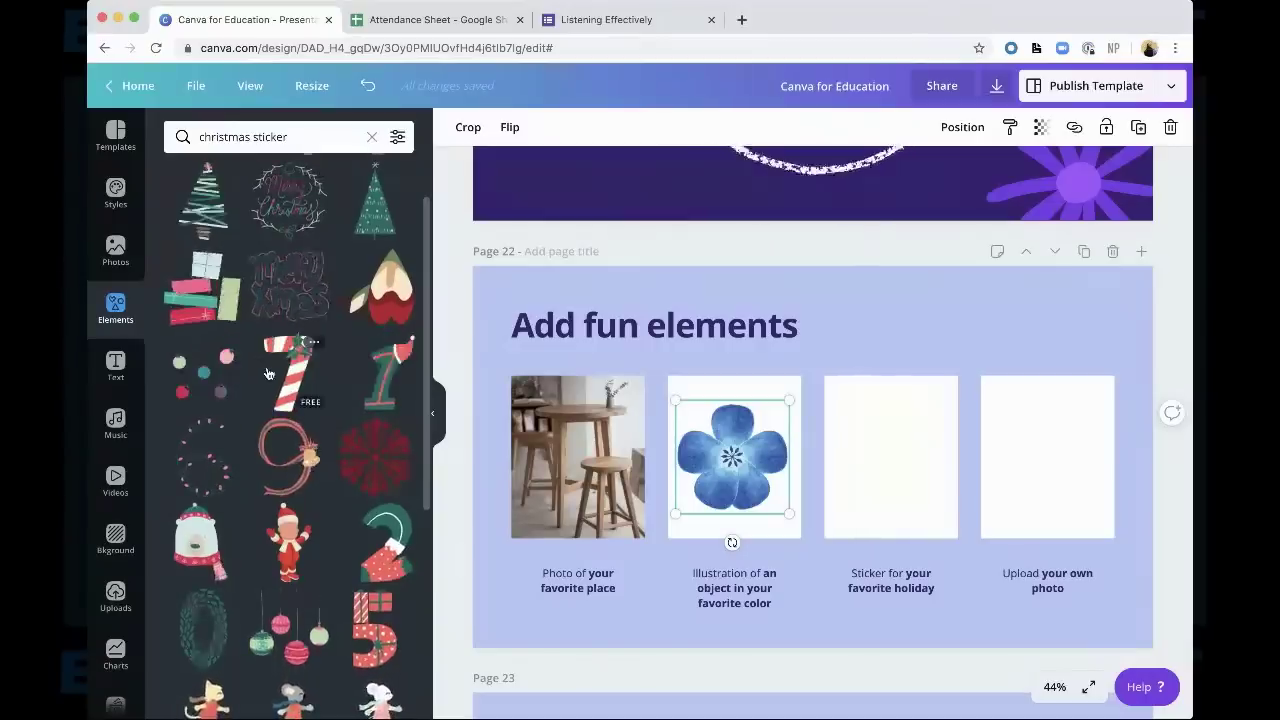
pyautogui.scroll(-5, 268, 373)
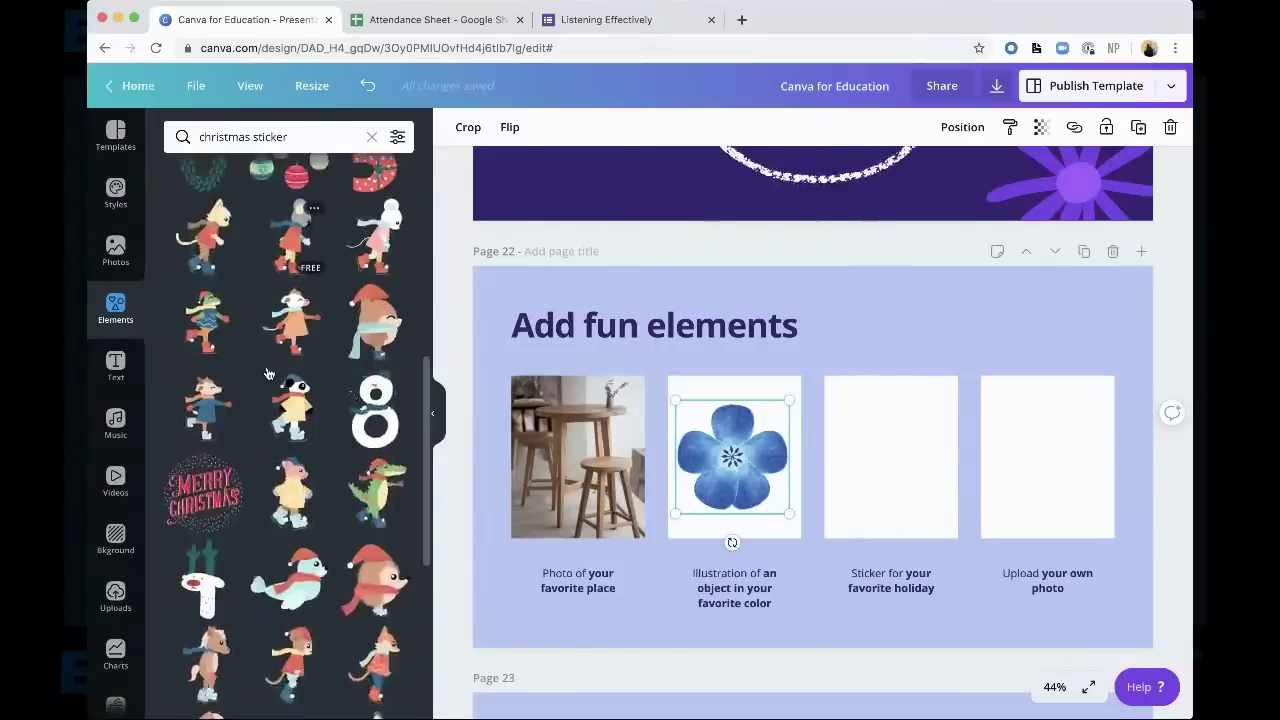
pyautogui.scroll(-2, 268, 373)
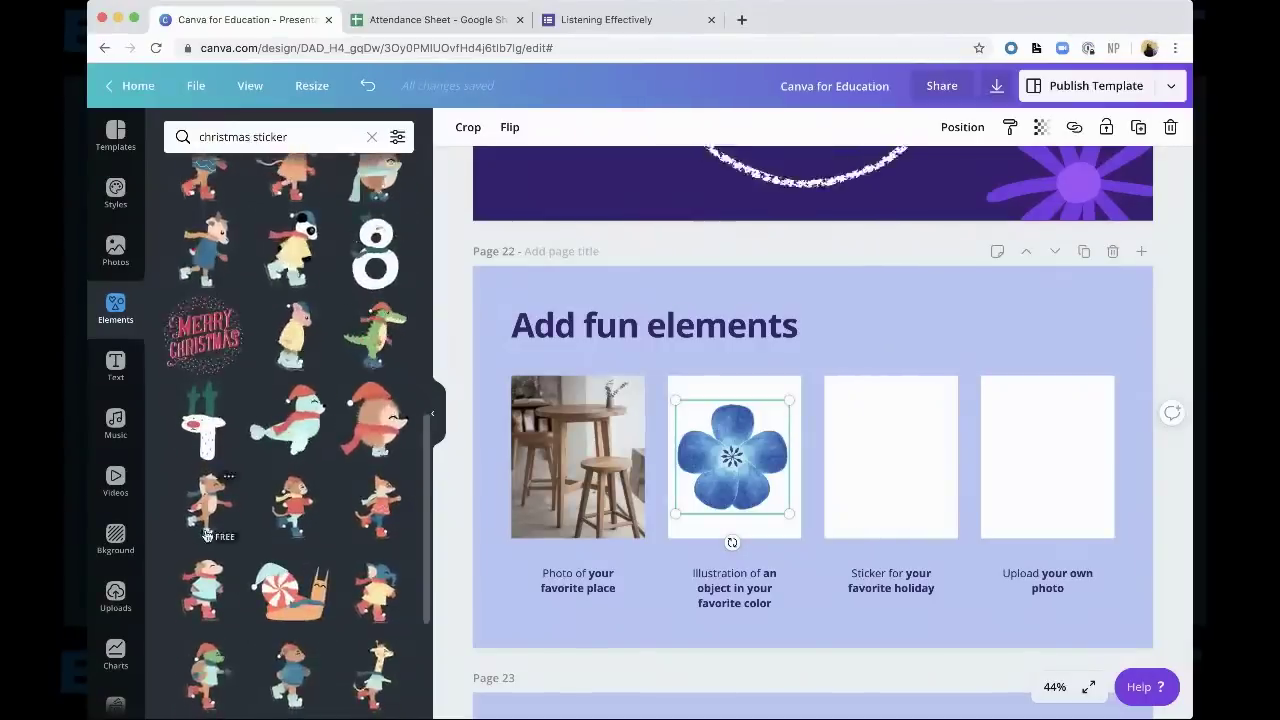
pyautogui.scroll(-4, 206, 535)
pyautogui.scroll(-2, 206, 535)
pyautogui.scroll(6, 206, 535)
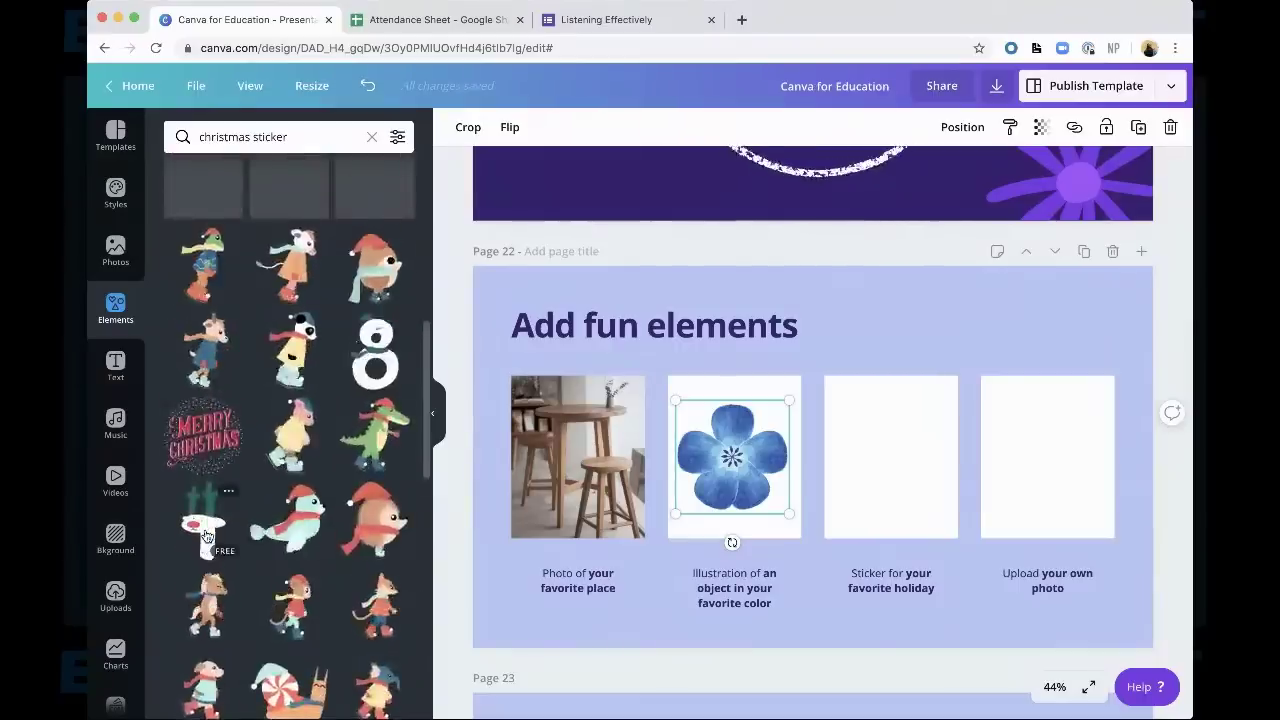
pyautogui.scroll(4, 206, 535)
pyautogui.scroll(3, 241, 368)
pyautogui.click(282, 261)
pyautogui.moveTo(668, 305); pyautogui.dragTo(829, 457)
pyautogui.moveTo(915, 508); pyautogui.dragTo(915, 430)
pyautogui.moveTo(826, 531); pyautogui.dragTo(889, 491)
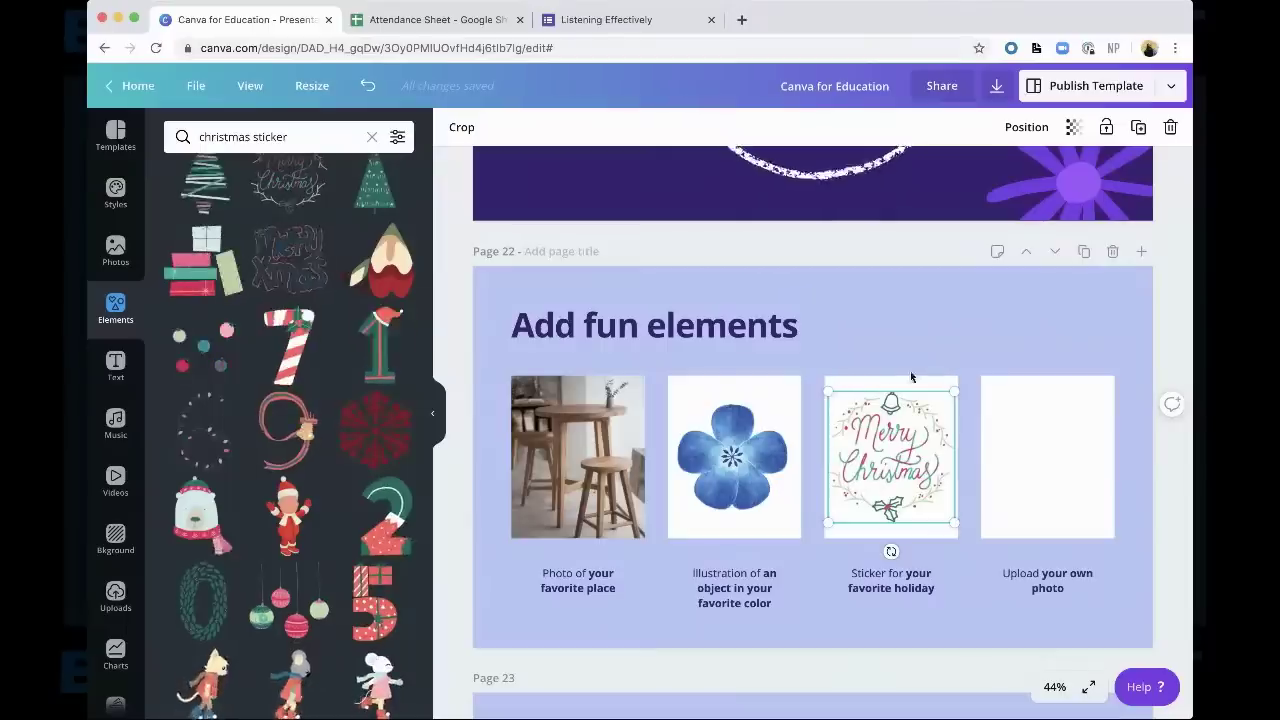
pyautogui.click(848, 360)
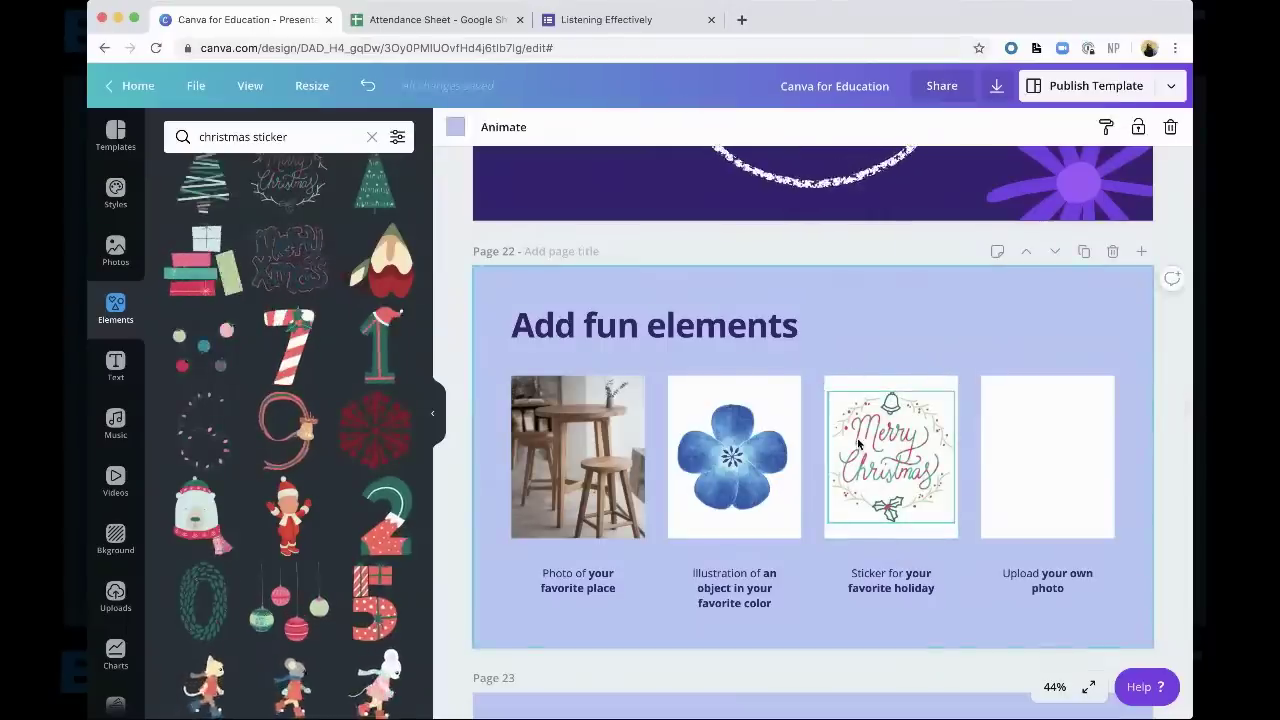
# Deselect the wreath sticker on page 22 and clear the "christmas sticker" search from the elements library
pyautogui.click(866, 348)
pyautogui.click(869, 346)
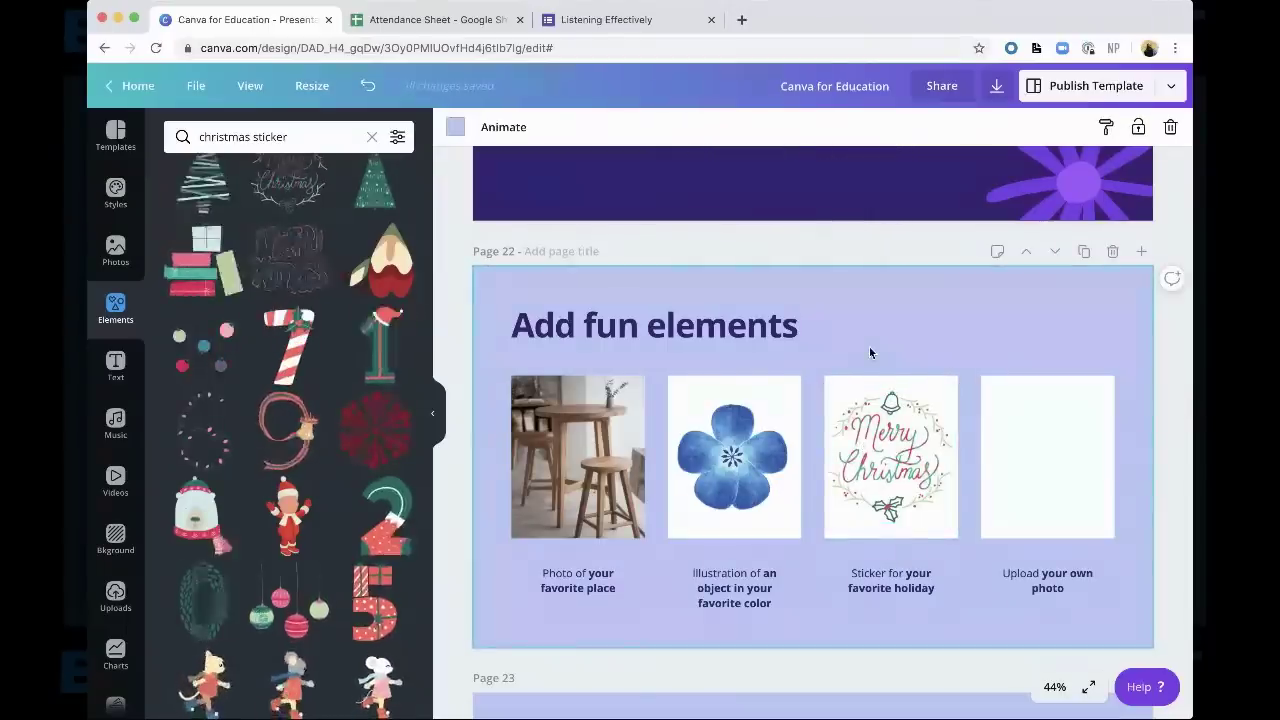
pyautogui.scroll(-1, 869, 350)
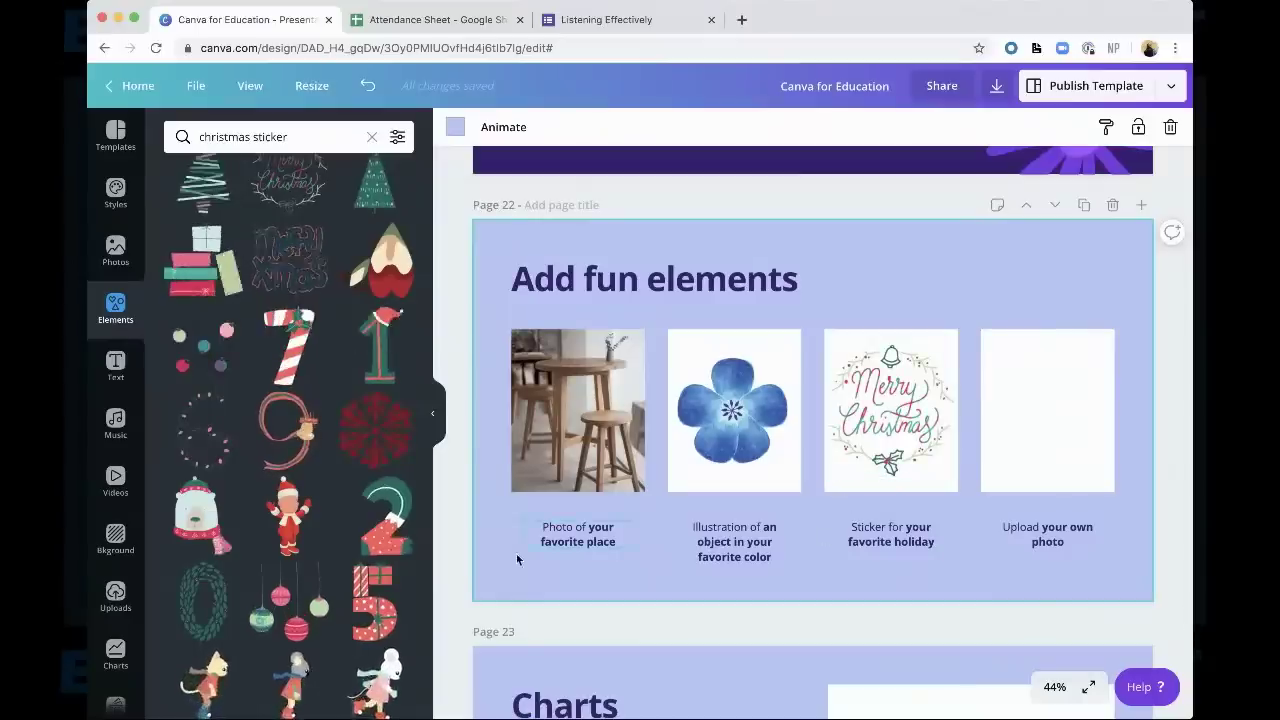
pyautogui.scroll(-1, 390, 573)
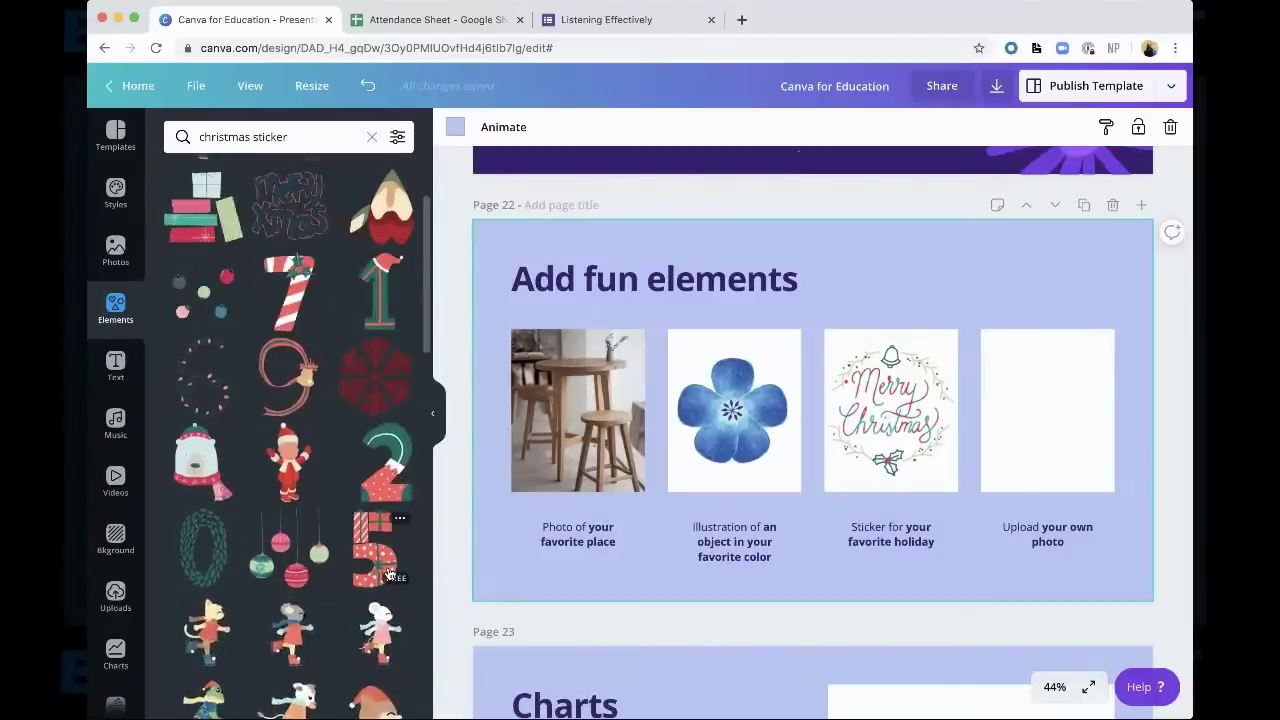
pyautogui.scroll(1, 388, 530)
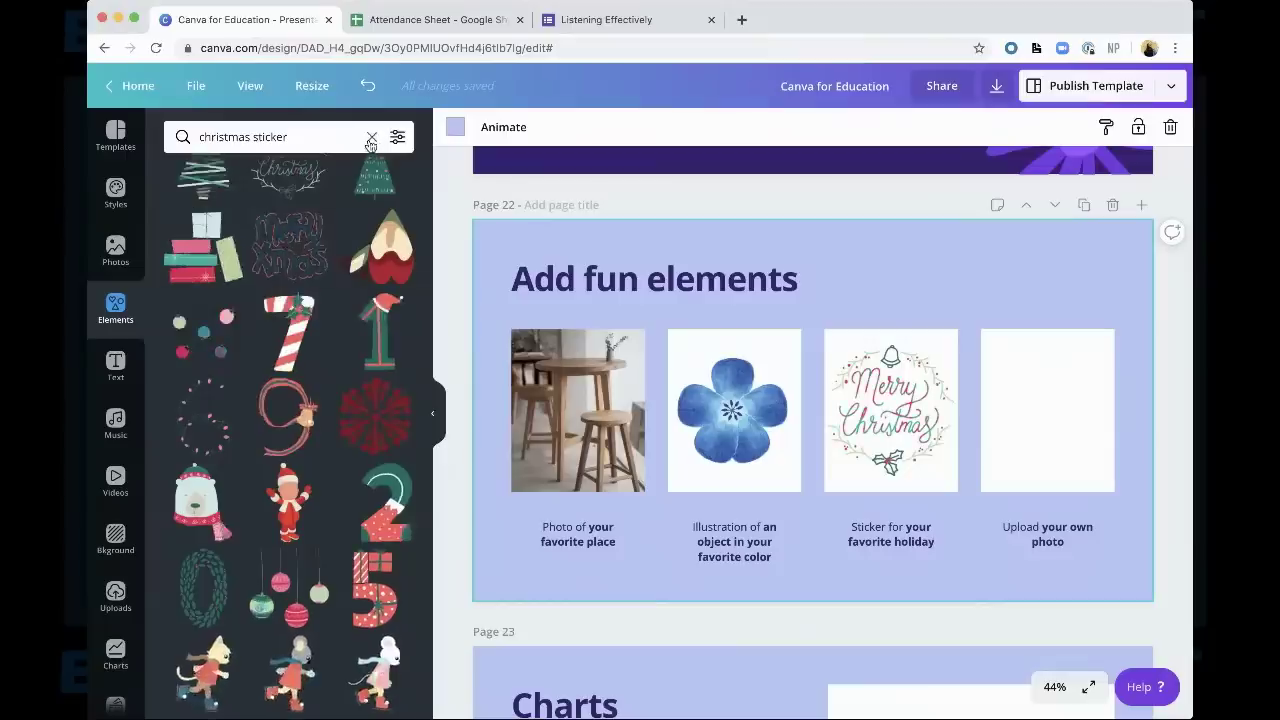
pyautogui.scroll(-1, 344, 231)
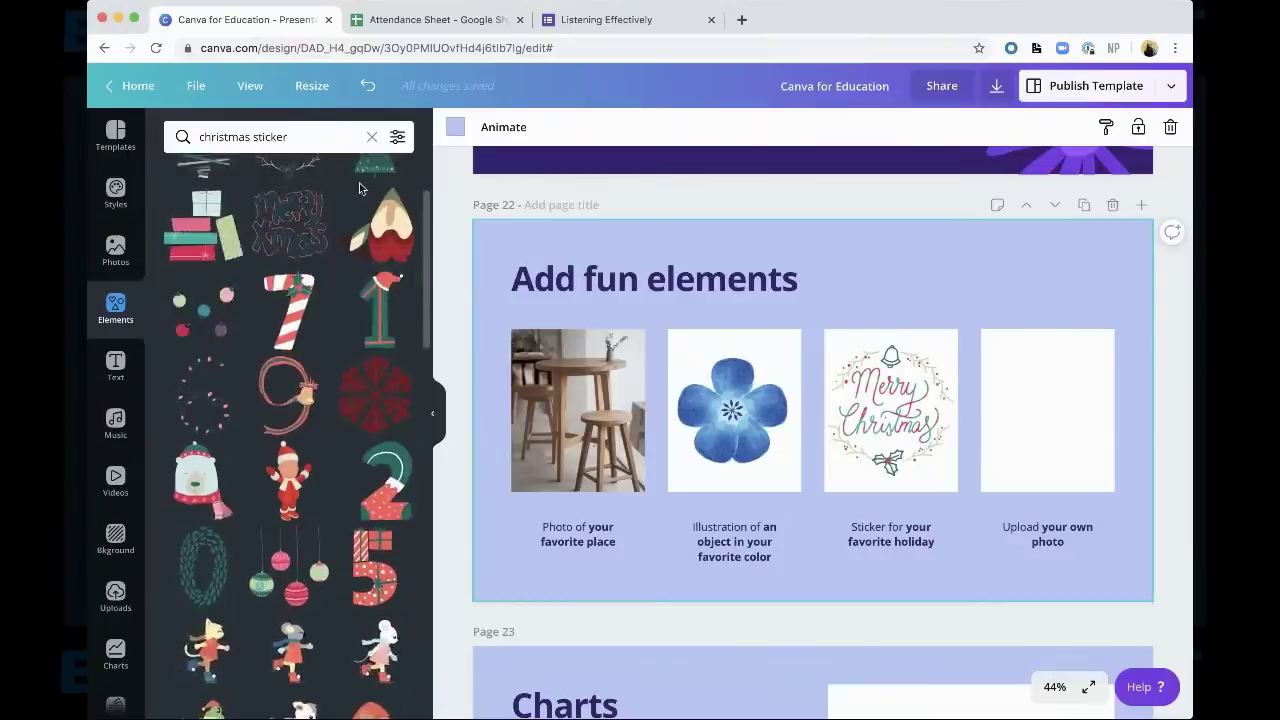
pyautogui.click(371, 136)
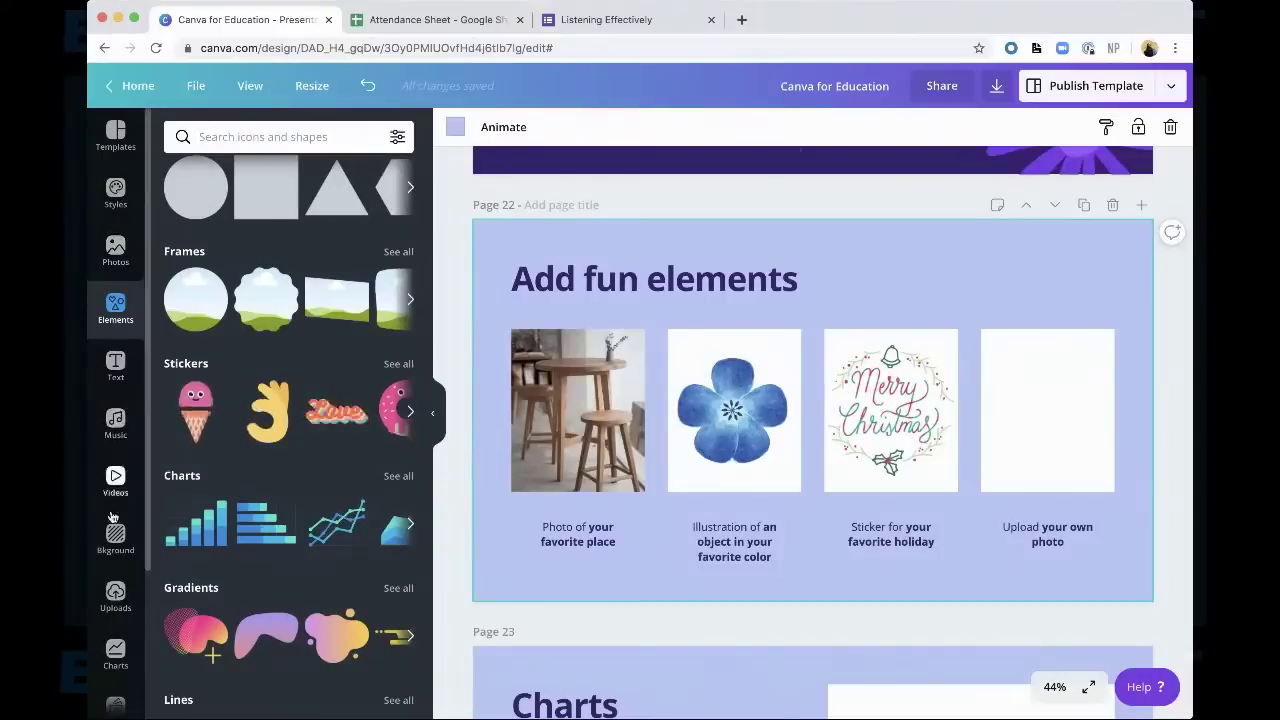
# Upload the photo of the white dog from the computer to the uploaded images
pyautogui.click(114, 600)
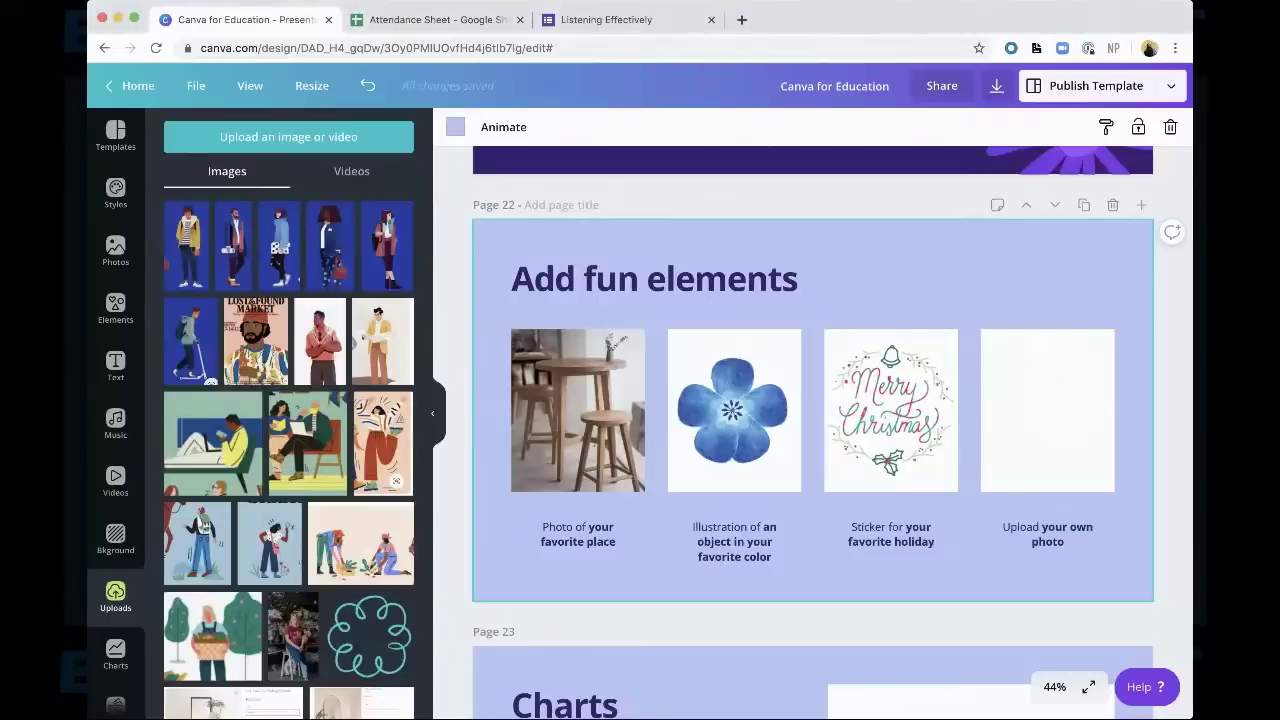
pyautogui.moveTo(365, 272)
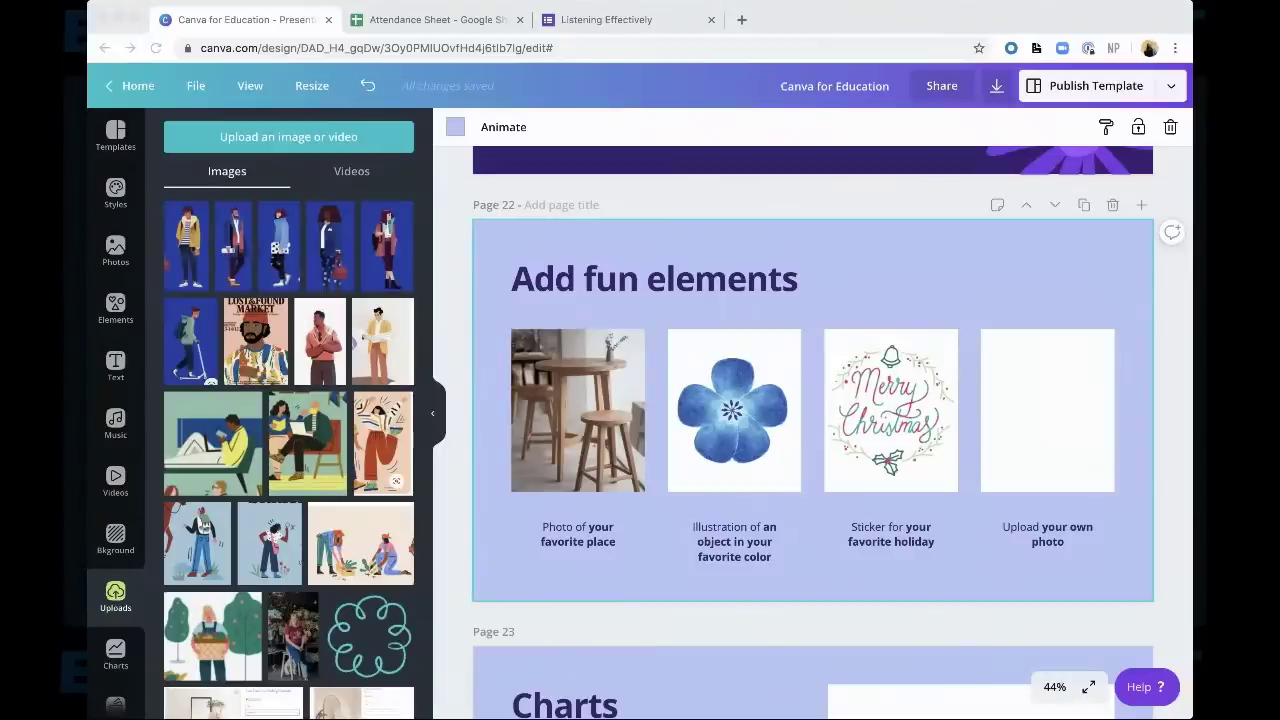
pyautogui.click(549, 67)
pyautogui.moveTo(243, 277); pyautogui.dragTo(245, 272)
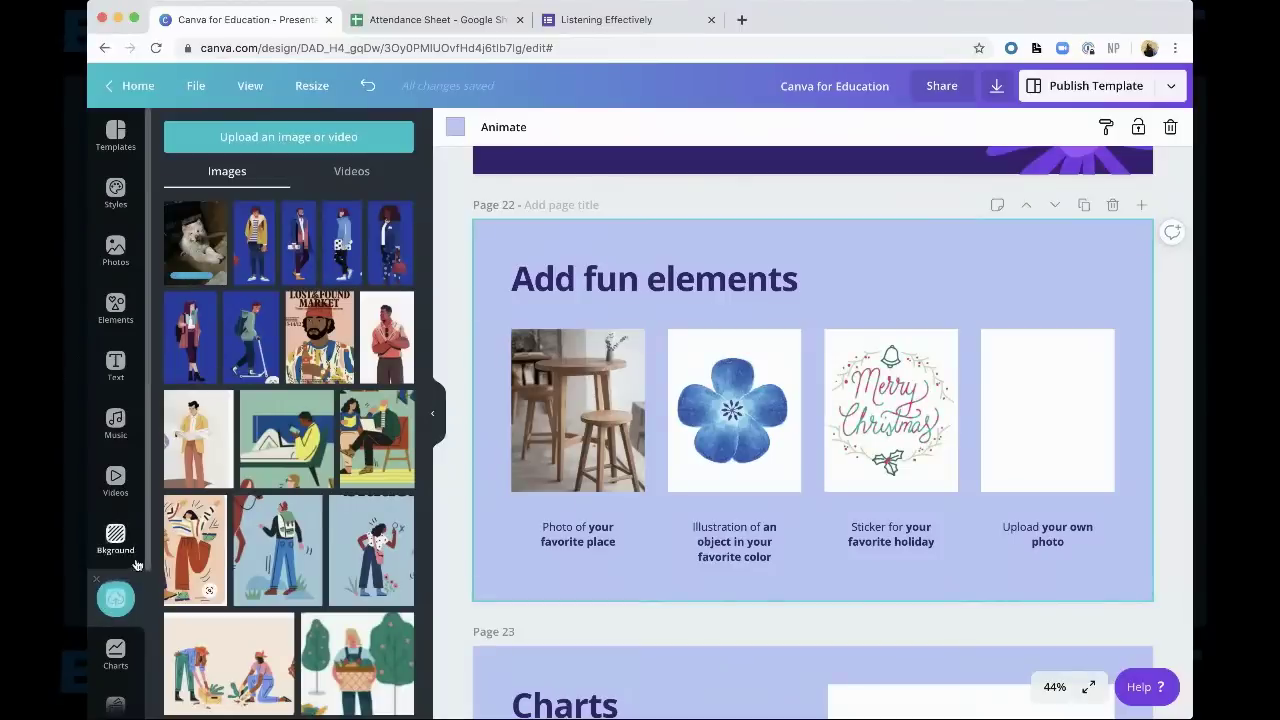
# Add the uploaded dog photo to page 22, scaled down over the empty box above "Upload your own photo"
pyautogui.click(203, 261)
pyautogui.moveTo(819, 374); pyautogui.dragTo(1003, 334)
pyautogui.moveTo(910, 241); pyautogui.dragTo(1029, 320)
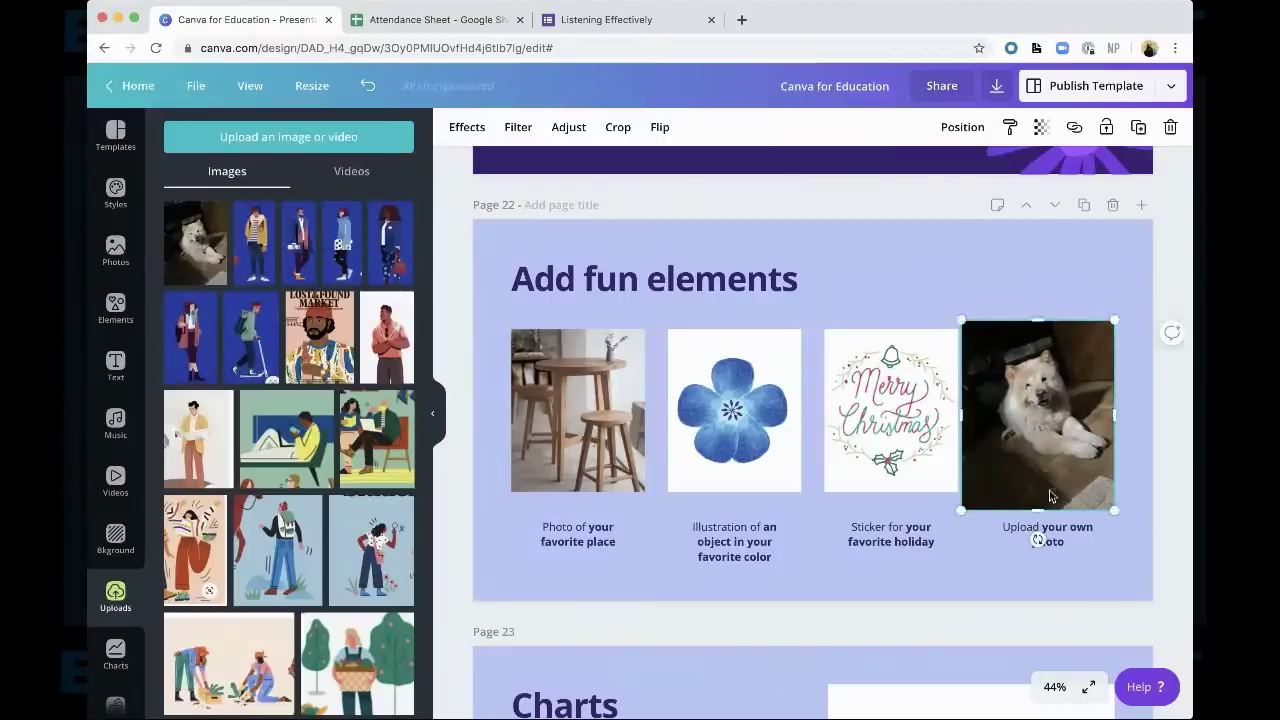
# Crop the dog photo's lower edge, then shrink and align the photo to fill the "Upload your own photo" box
pyautogui.moveTo(1040, 510); pyautogui.dragTo(1040, 491)
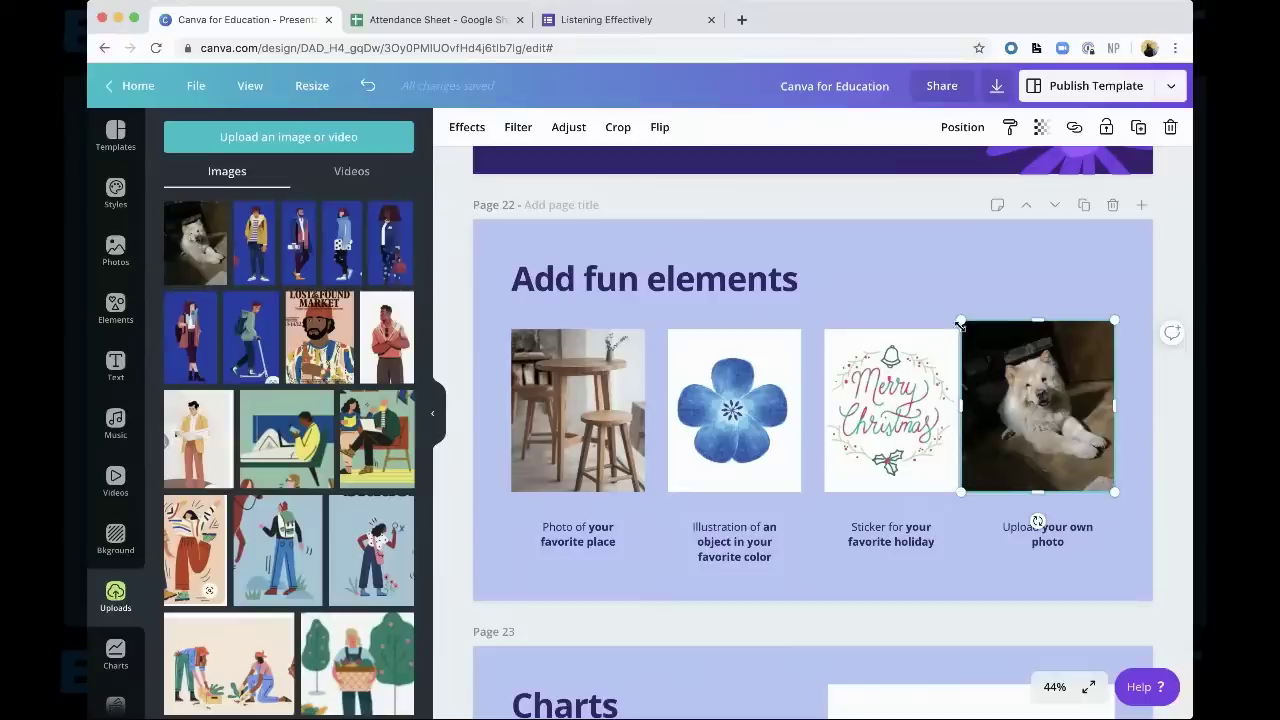
pyautogui.moveTo(960, 323); pyautogui.dragTo(975, 336)
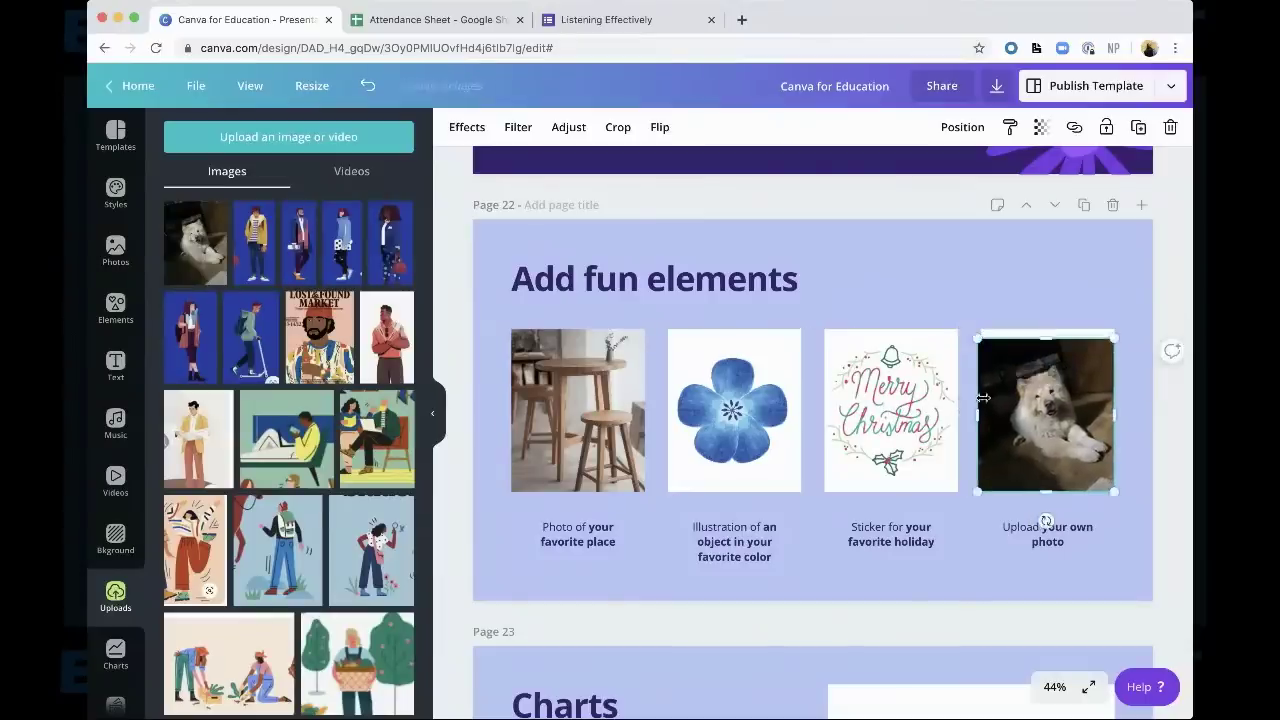
pyautogui.moveTo(1017, 419); pyautogui.dragTo(1015, 410)
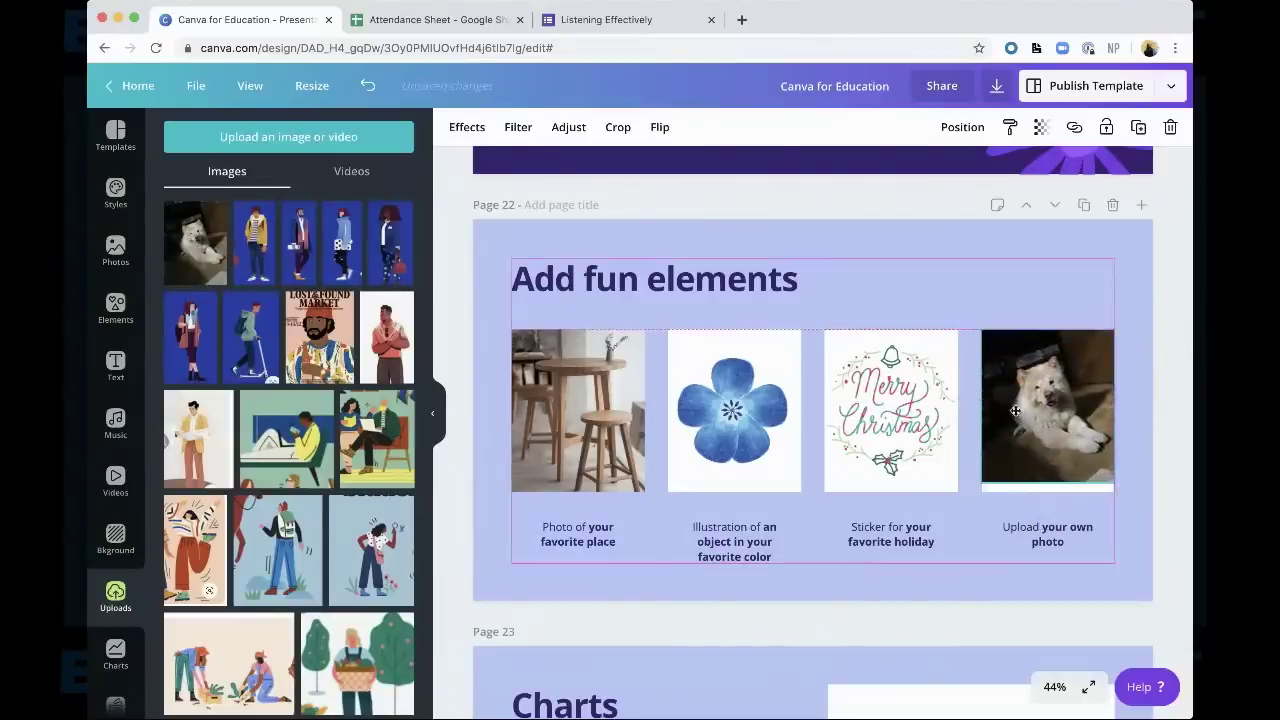
pyautogui.scroll(-1, 1050, 500)
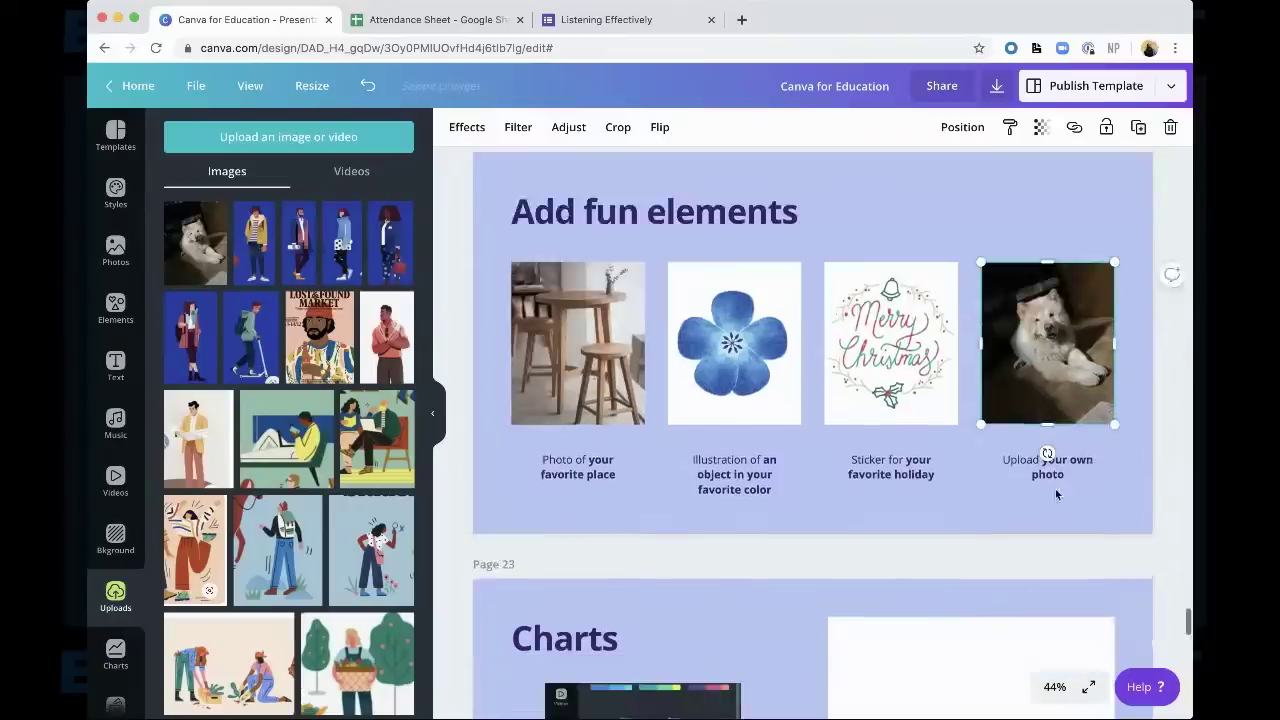
pyautogui.scroll(-1, 1040, 510)
pyautogui.click(1002, 527)
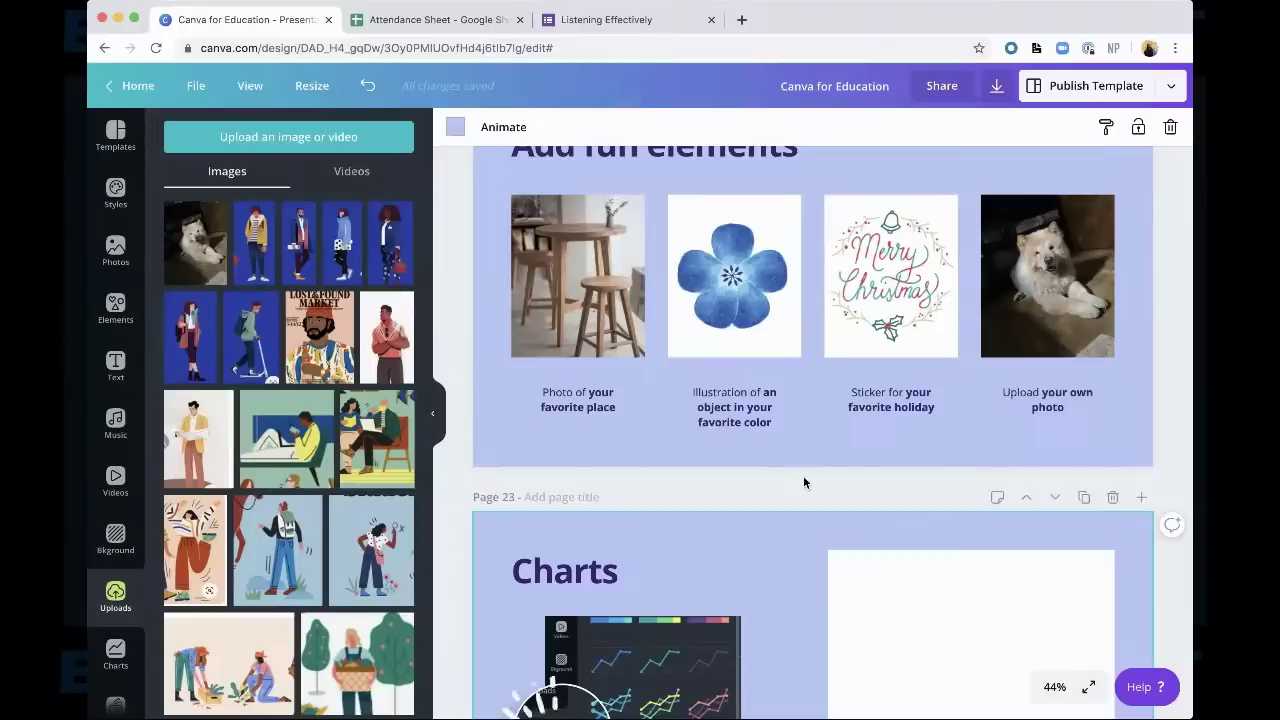
# Browse the chart styles and add the blue single-color column chart to the Charts slide on page 23
pyautogui.scroll(-5, 803, 483)
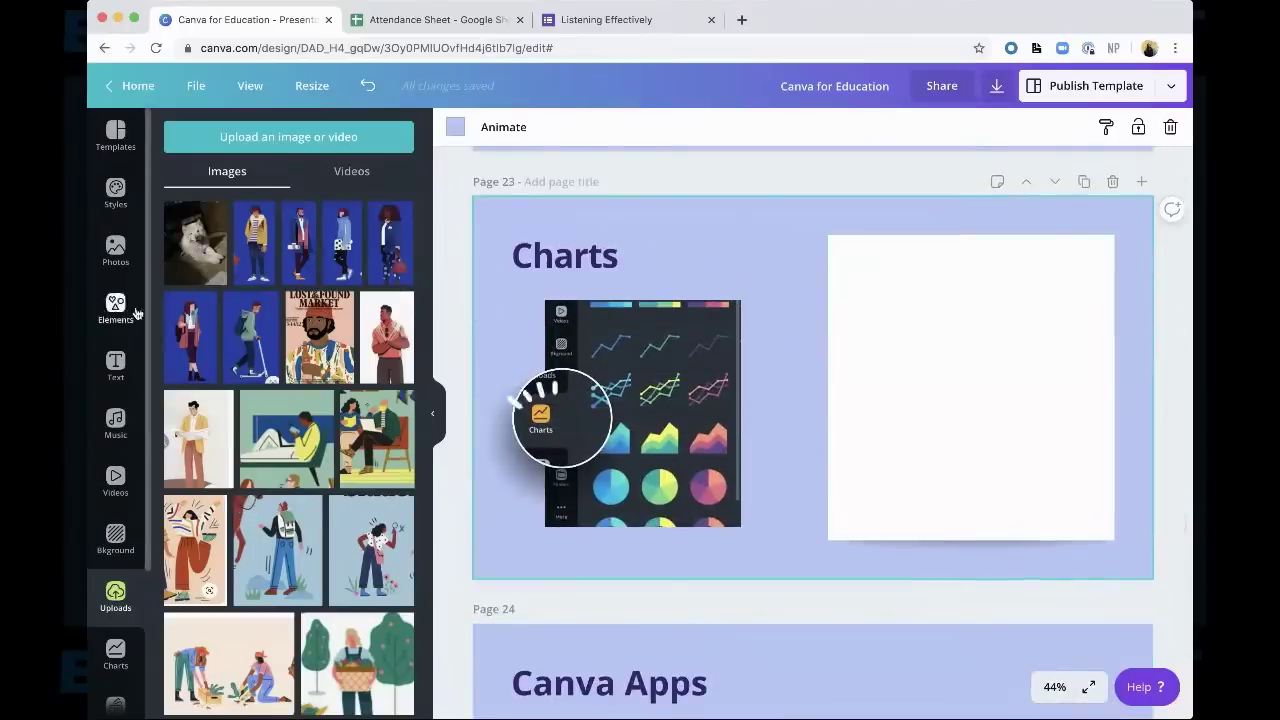
pyautogui.scroll(-2, 127, 400)
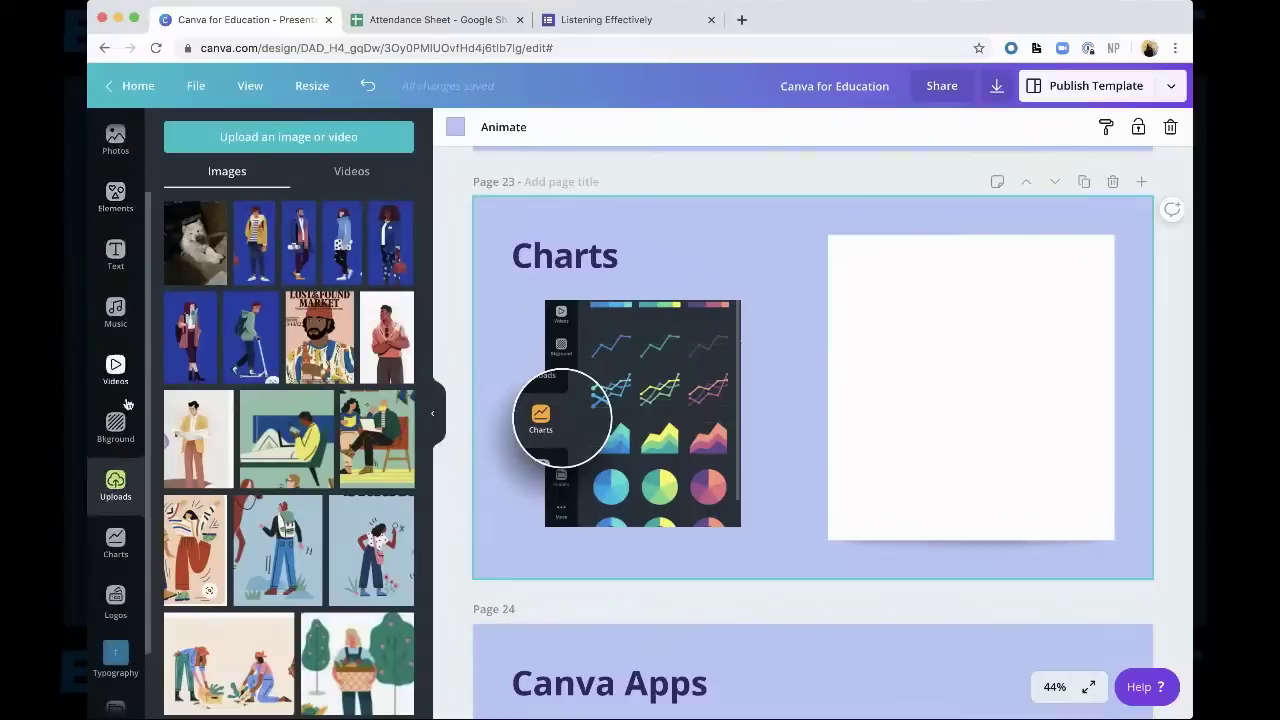
pyautogui.scroll(-2, 128, 494)
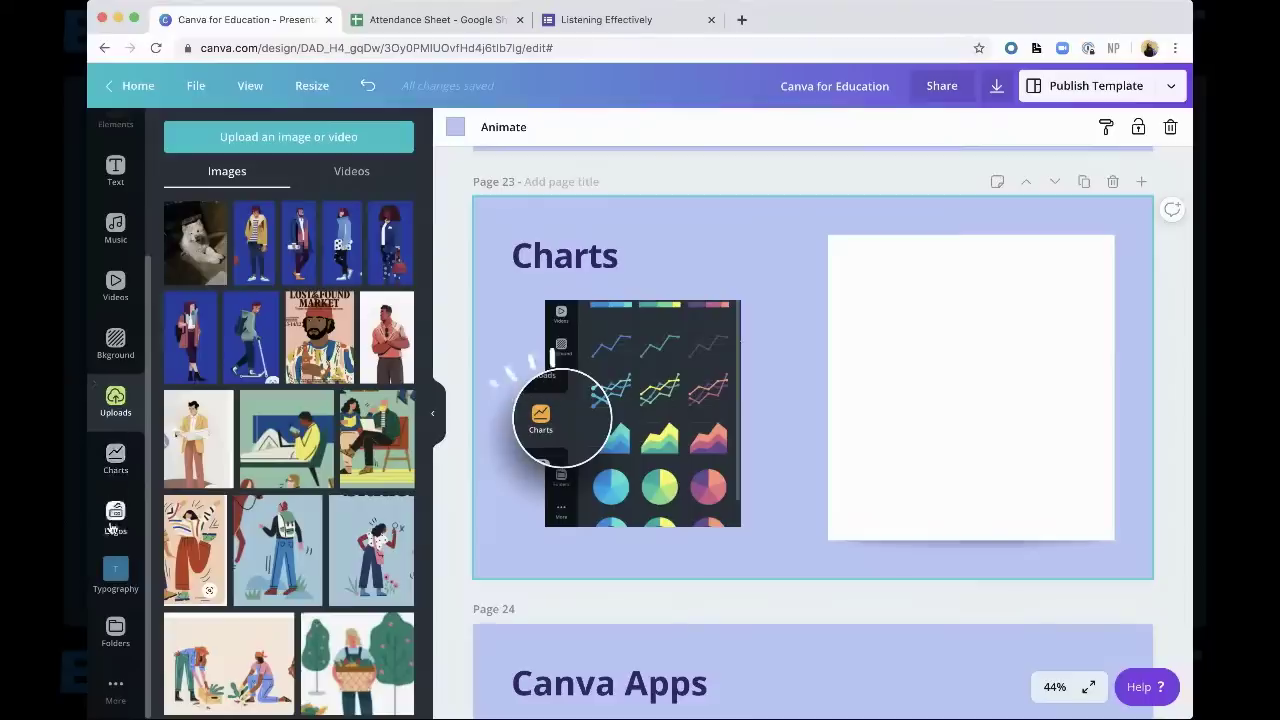
pyautogui.click(116, 460)
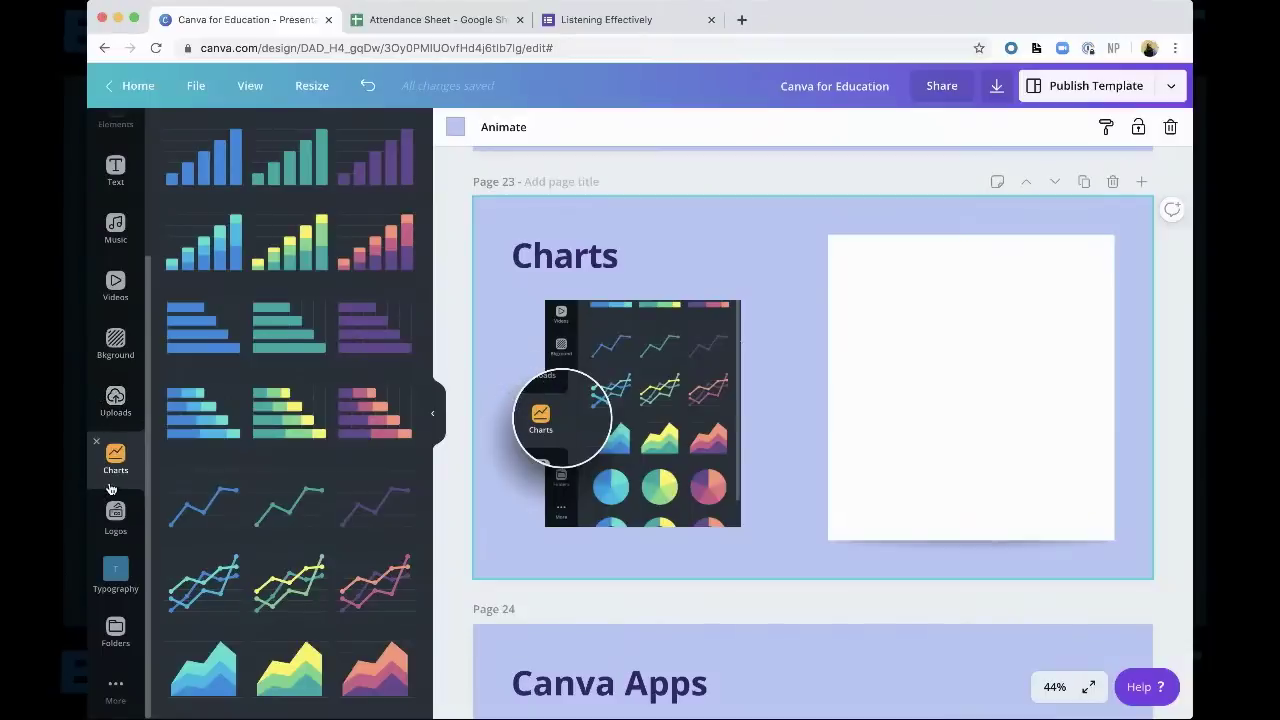
pyautogui.scroll(-2, 217, 277)
pyautogui.scroll(2, 220, 281)
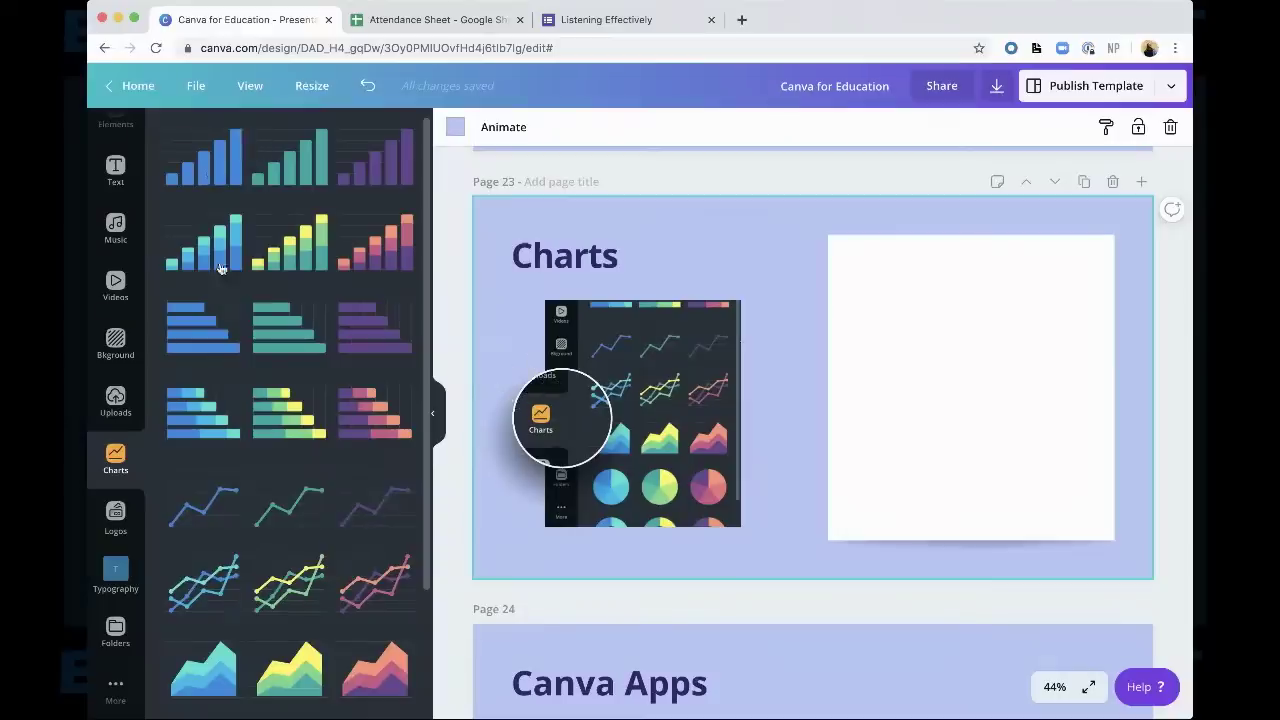
pyautogui.scroll(-3, 263, 457)
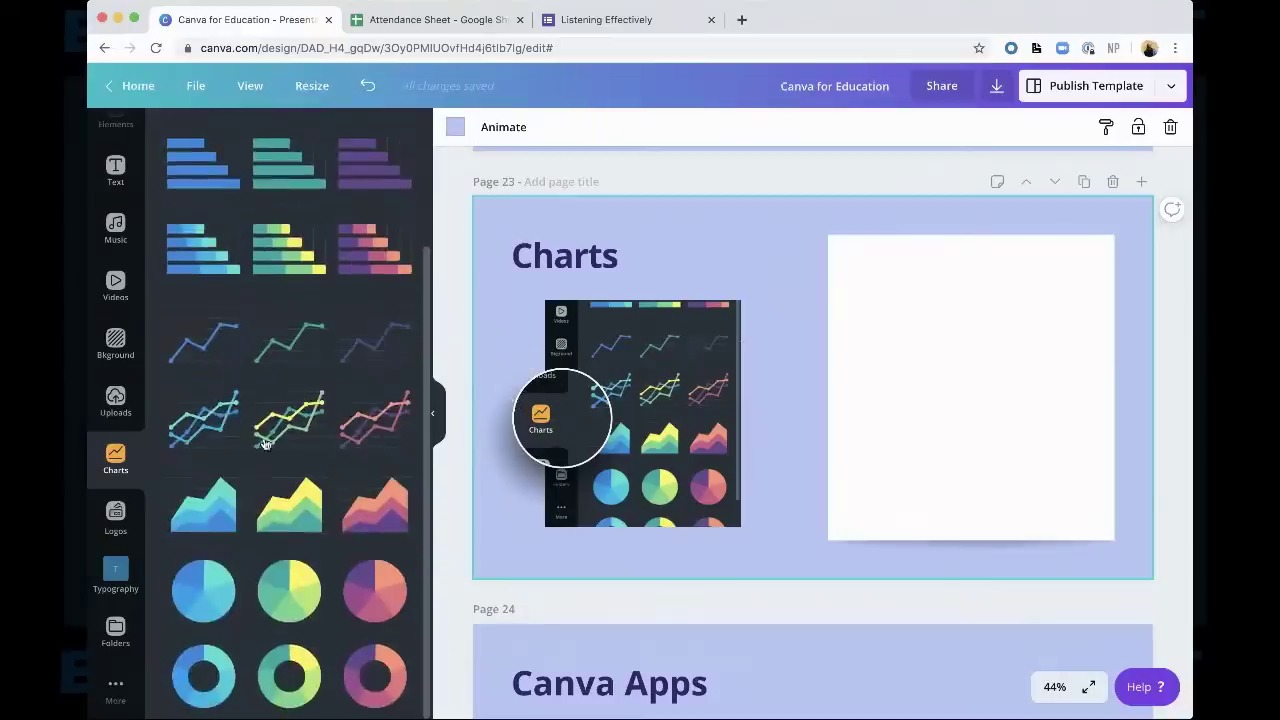
pyautogui.scroll(3, 265, 444)
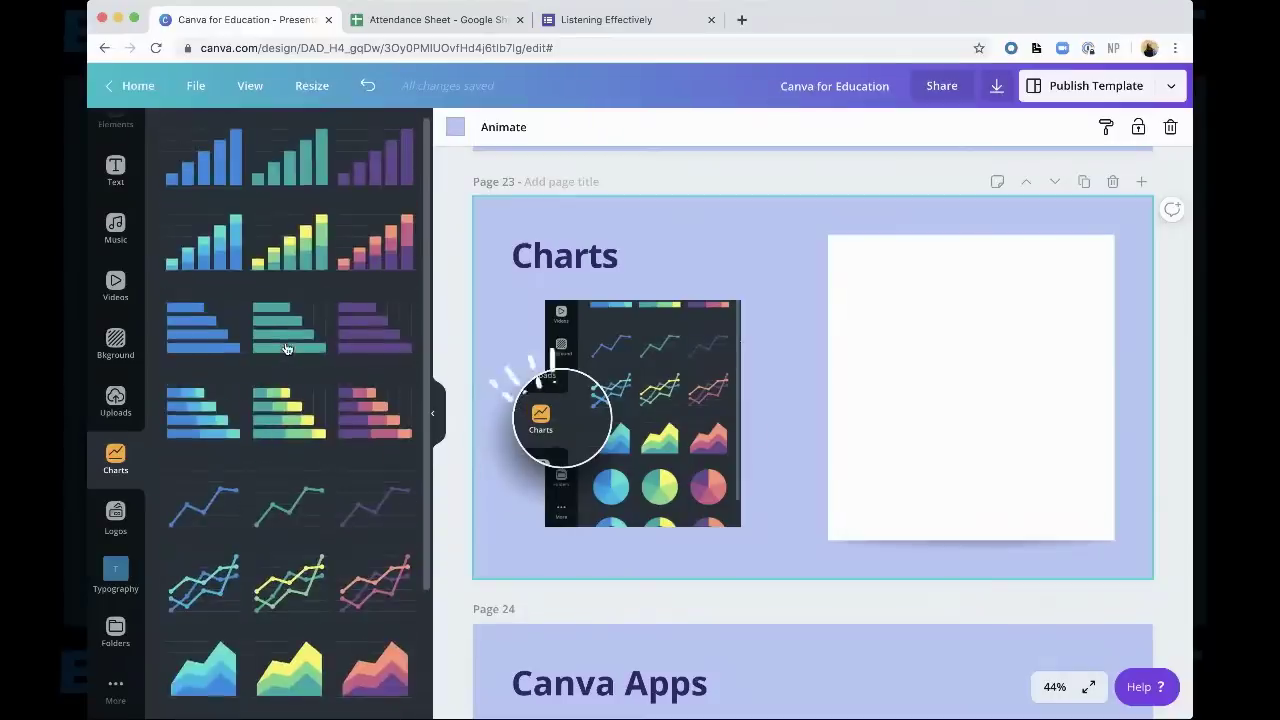
pyautogui.click(203, 186)
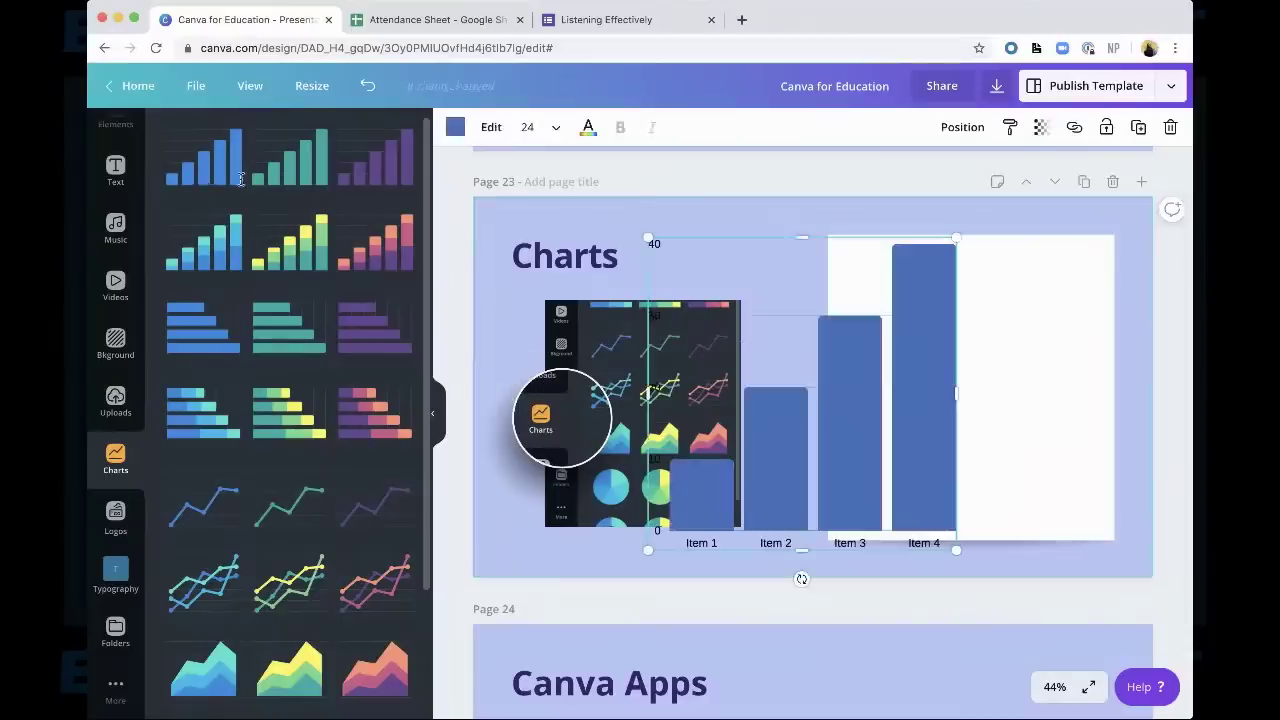
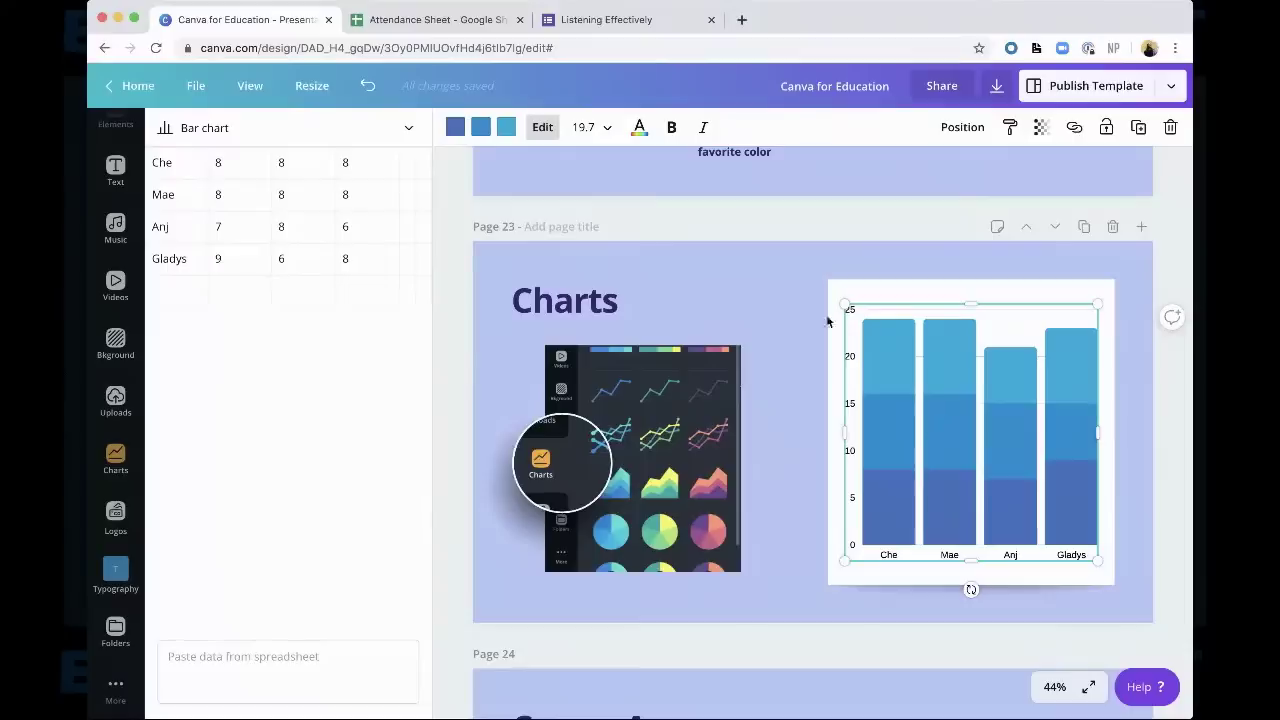
# Recolor the stacked bar chart's three series dark blue, gold and red from the document colors, then close the color palette
pyautogui.click(453, 127)
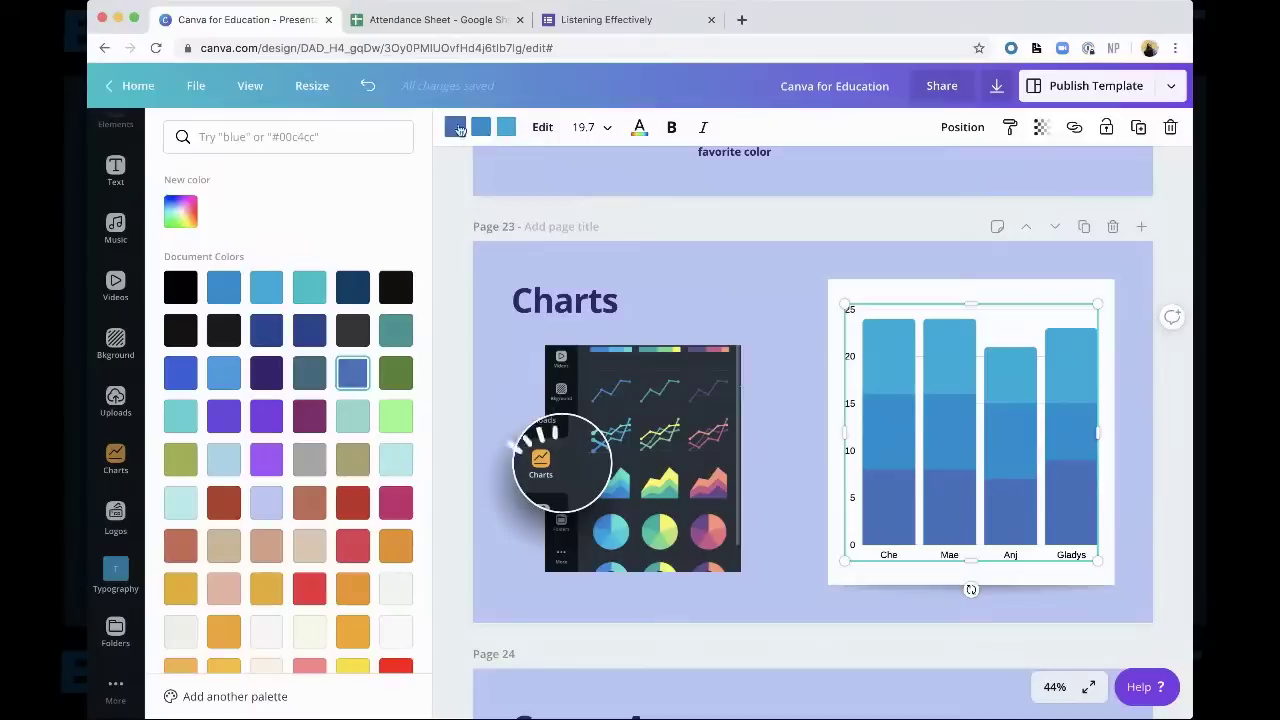
pyautogui.scroll(-1, 314, 382)
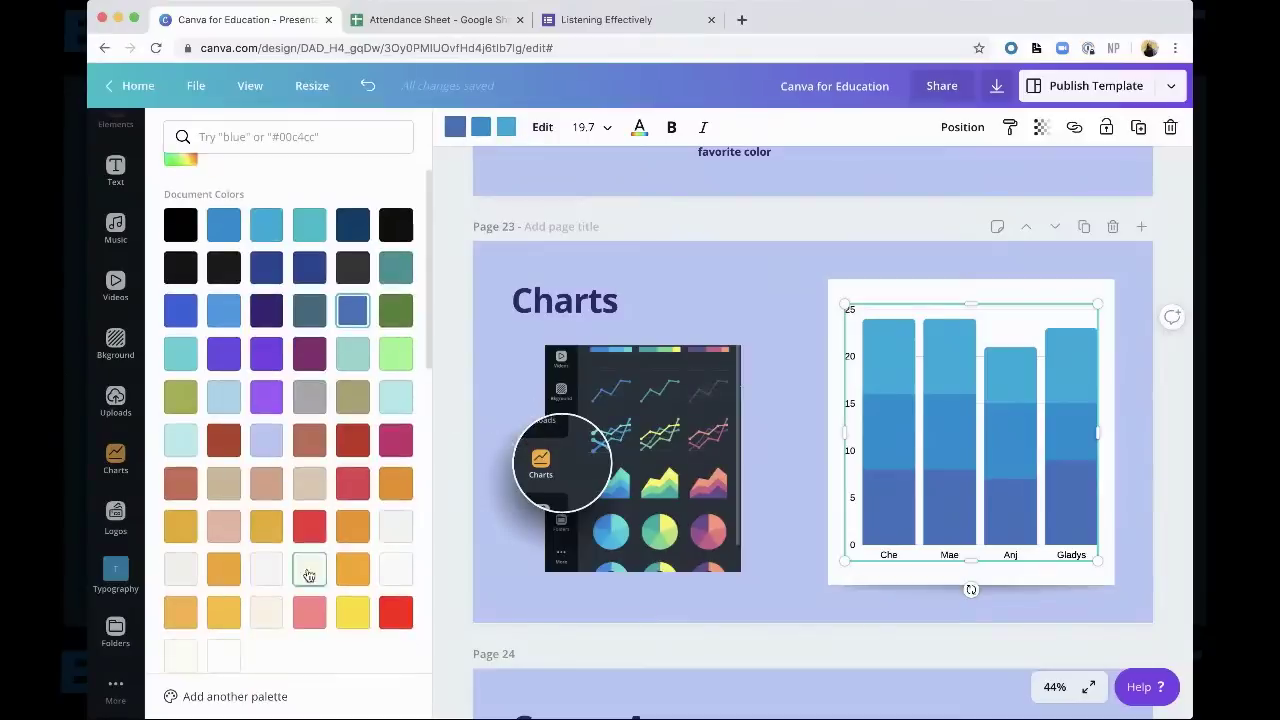
pyautogui.click(309, 267)
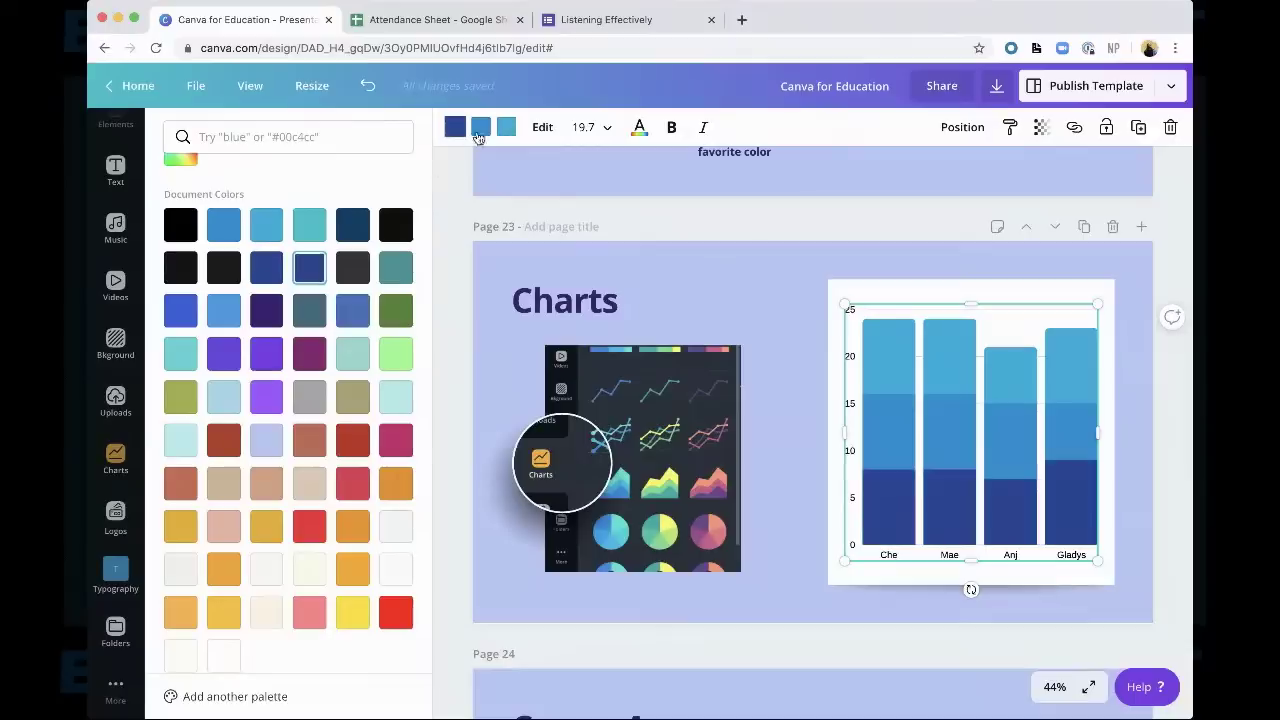
pyautogui.click(309, 527)
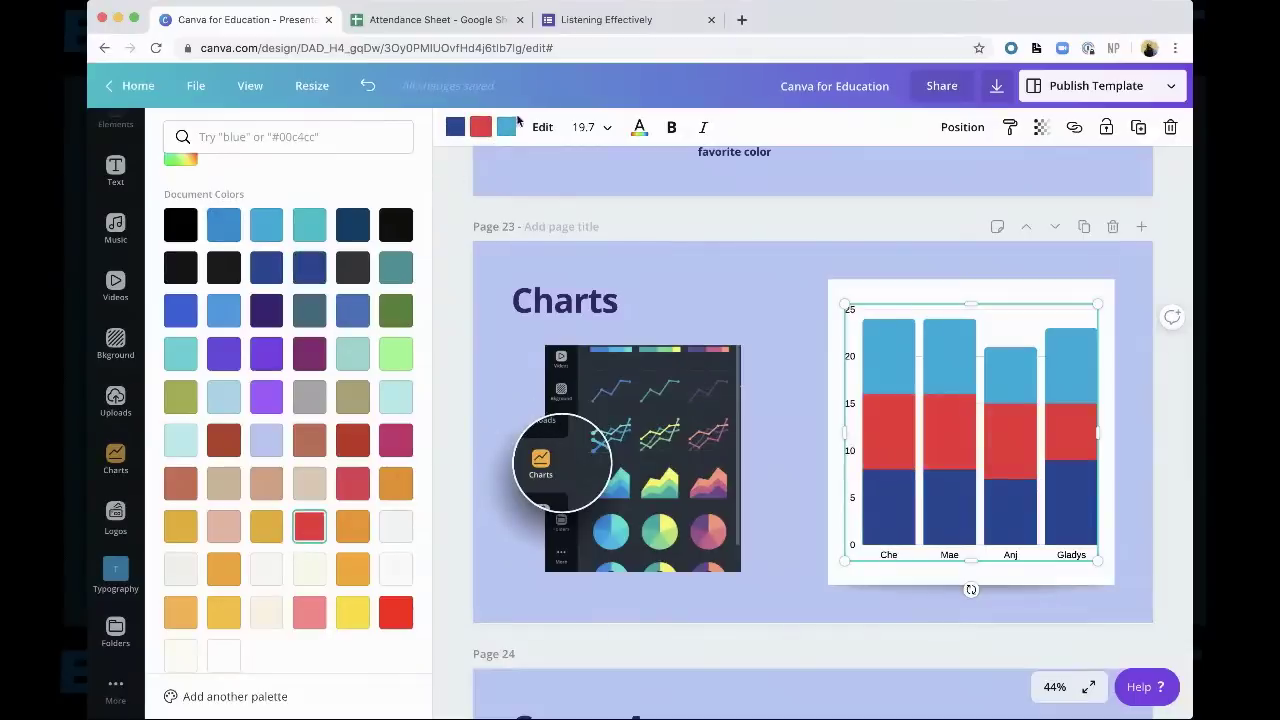
pyautogui.click(266, 527)
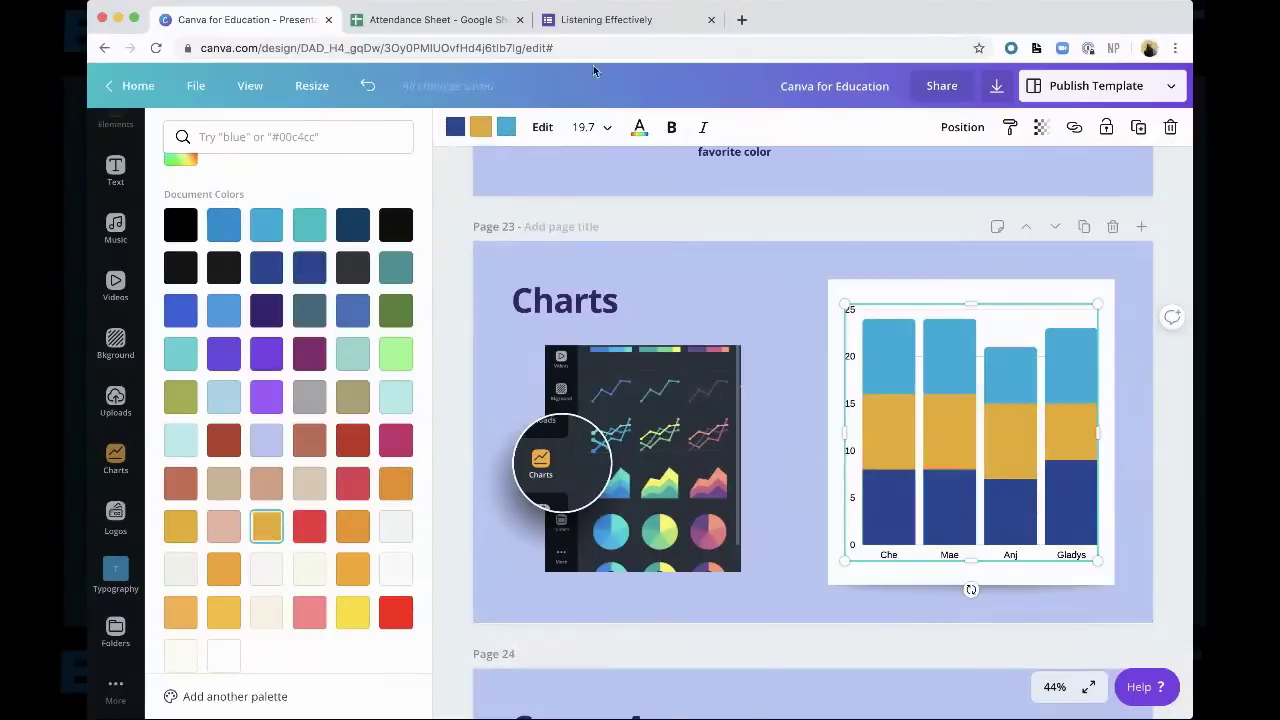
pyautogui.click(309, 527)
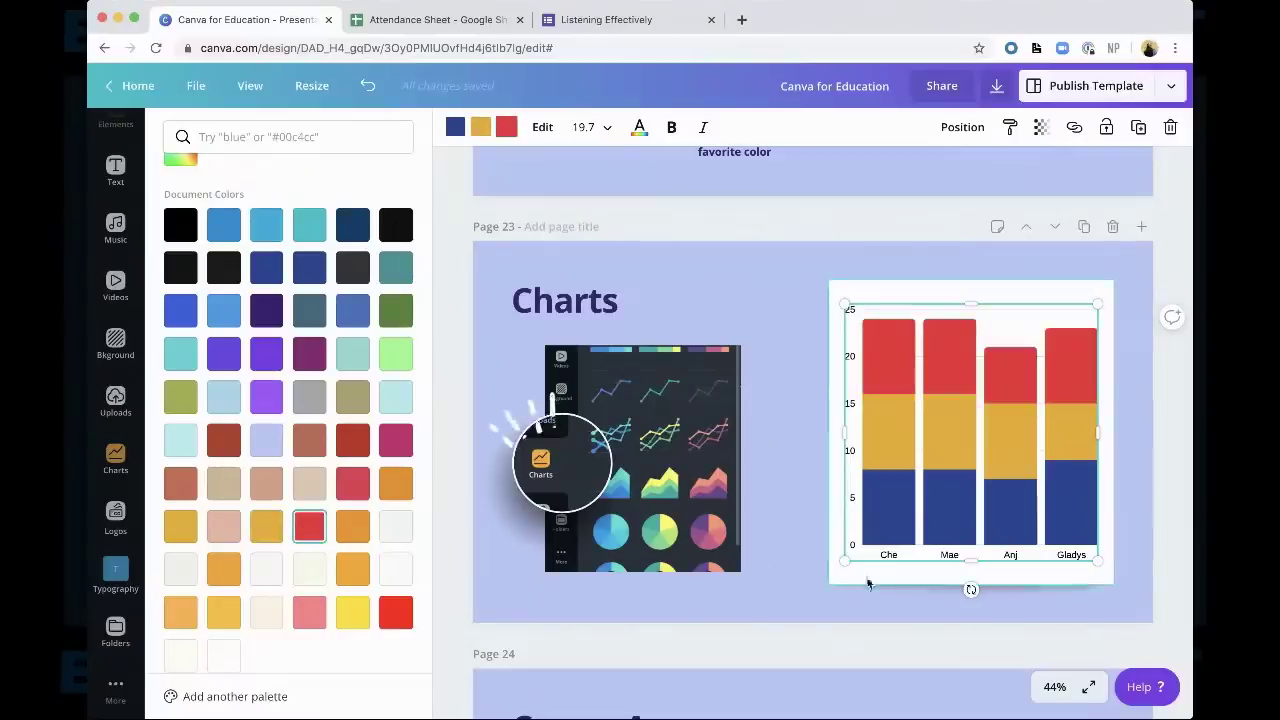
pyautogui.click(955, 282)
pyautogui.click(643, 389)
pyautogui.click(789, 436)
# Set the font size of the bar chart's labels on page 23 to 12
pyautogui.scroll(2, 789, 436)
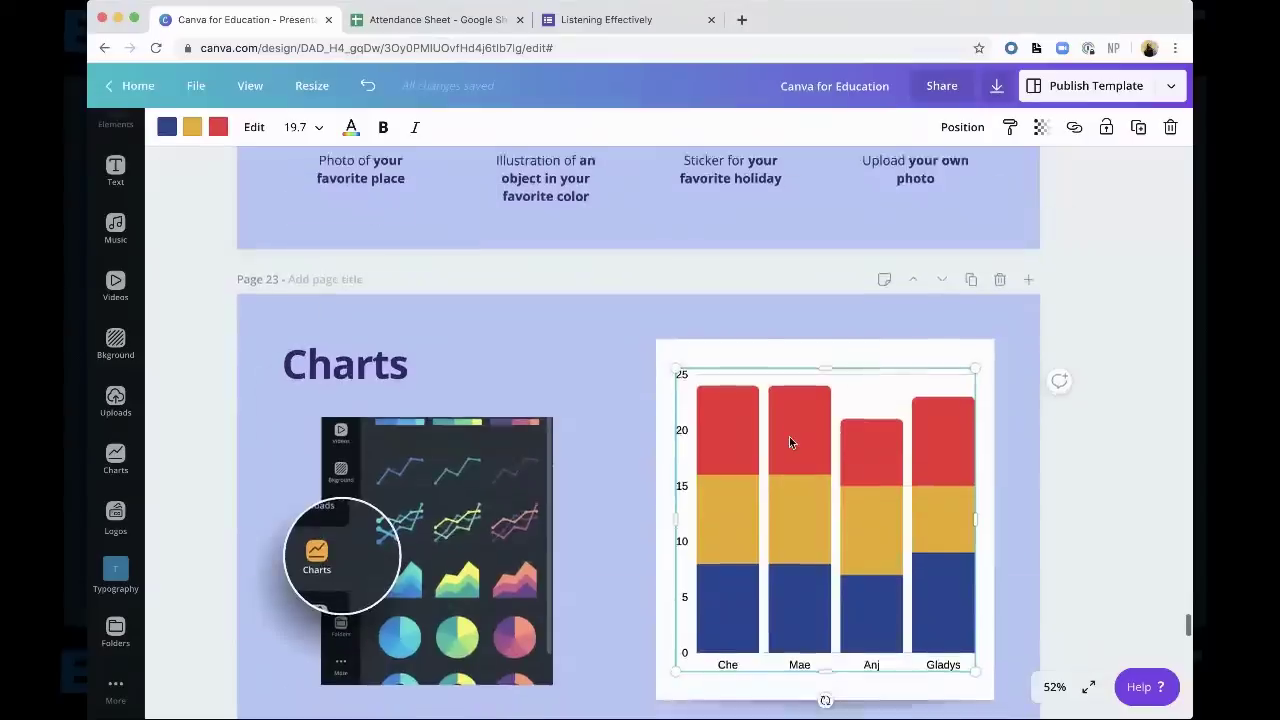
pyautogui.scroll(-2, 789, 437)
pyautogui.click(597, 364)
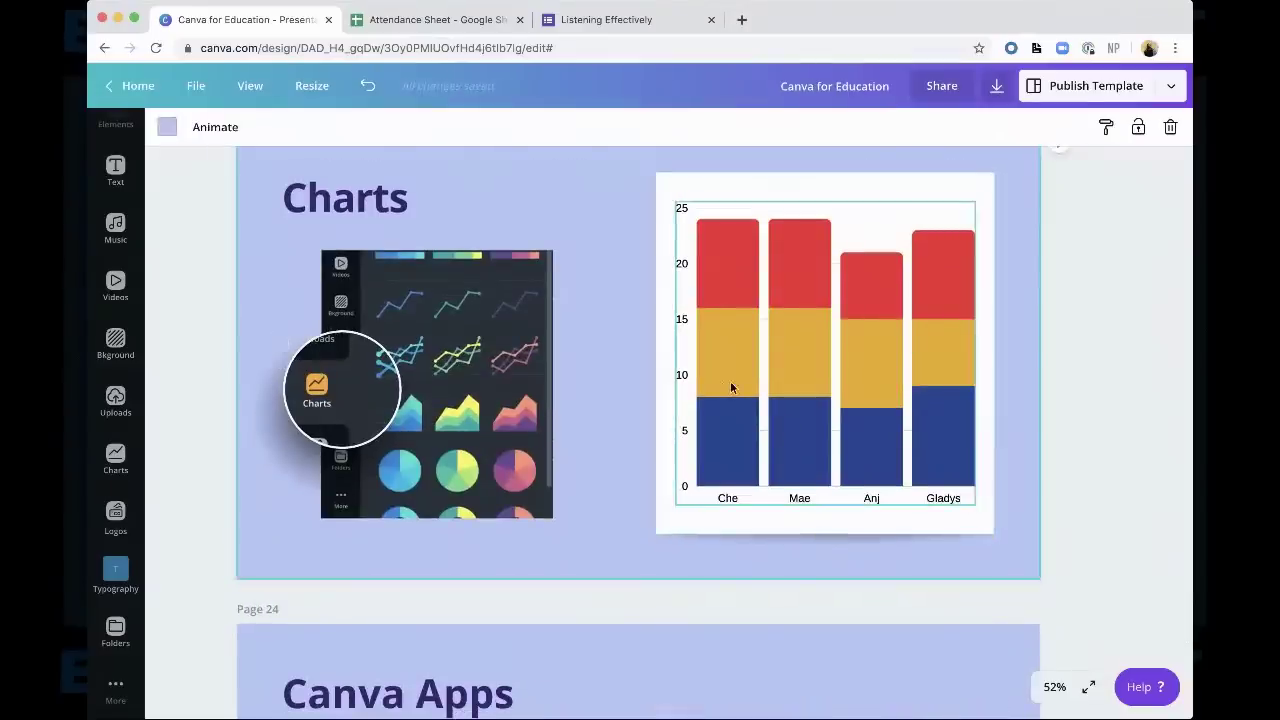
pyautogui.click(728, 275)
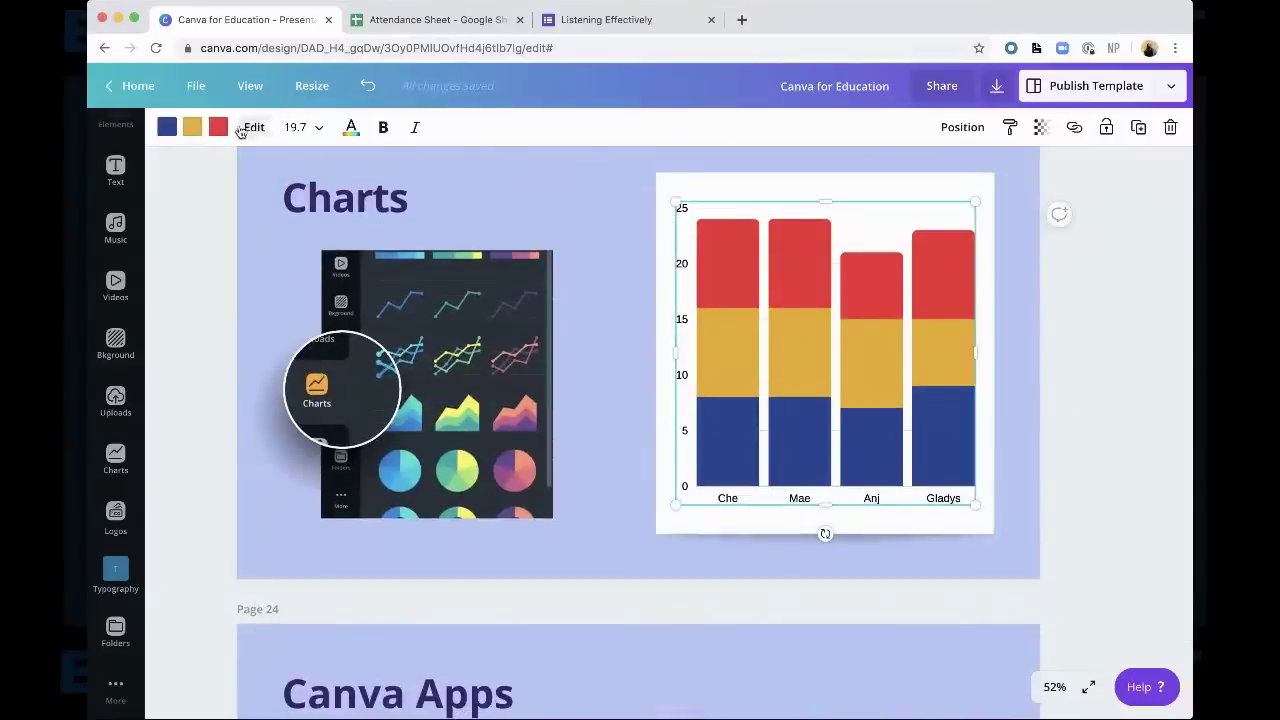
pyautogui.click(292, 127)
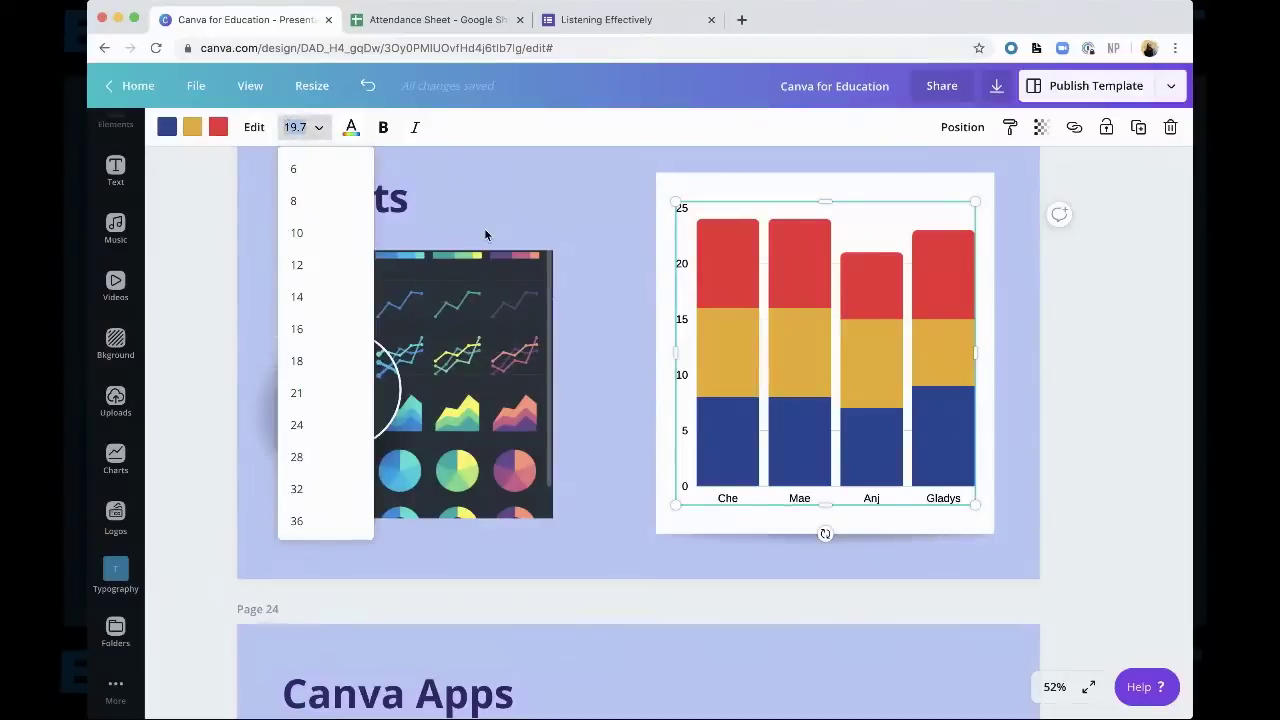
pyautogui.write('12')
pyautogui.press('Return')
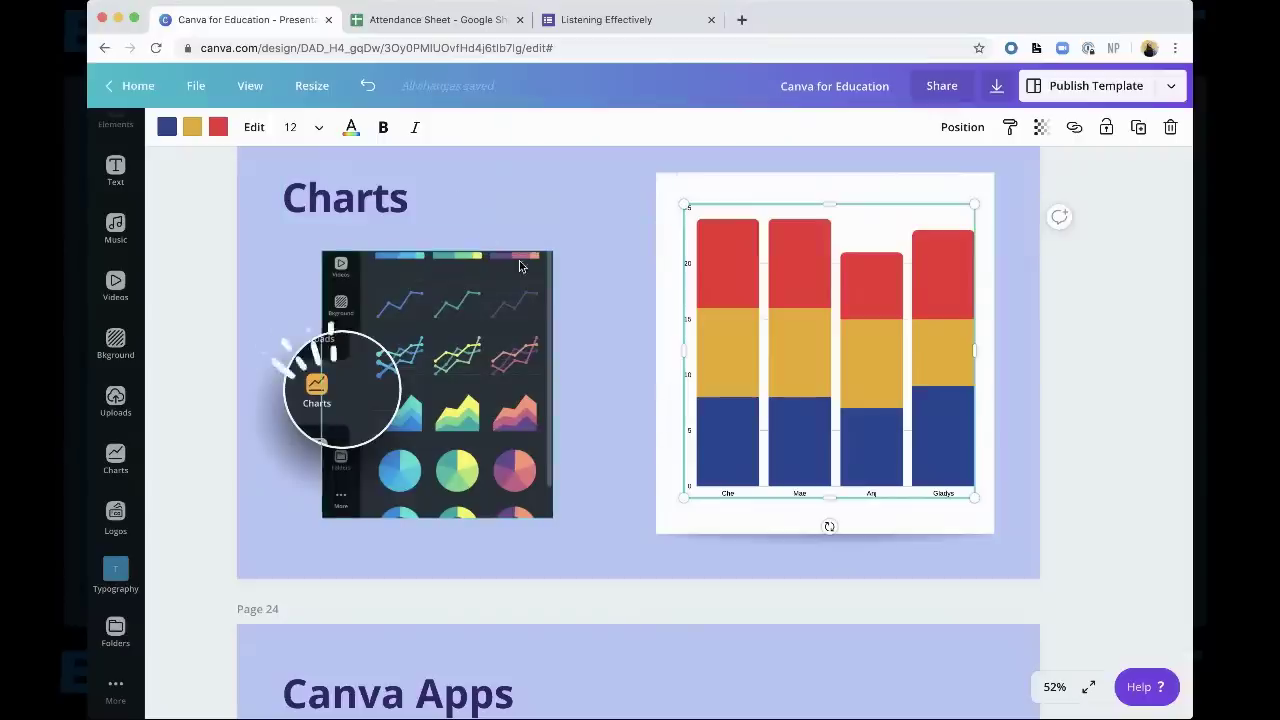
# Change the bar chart's label text color to medium gray from the default colors
pyautogui.click(351, 127)
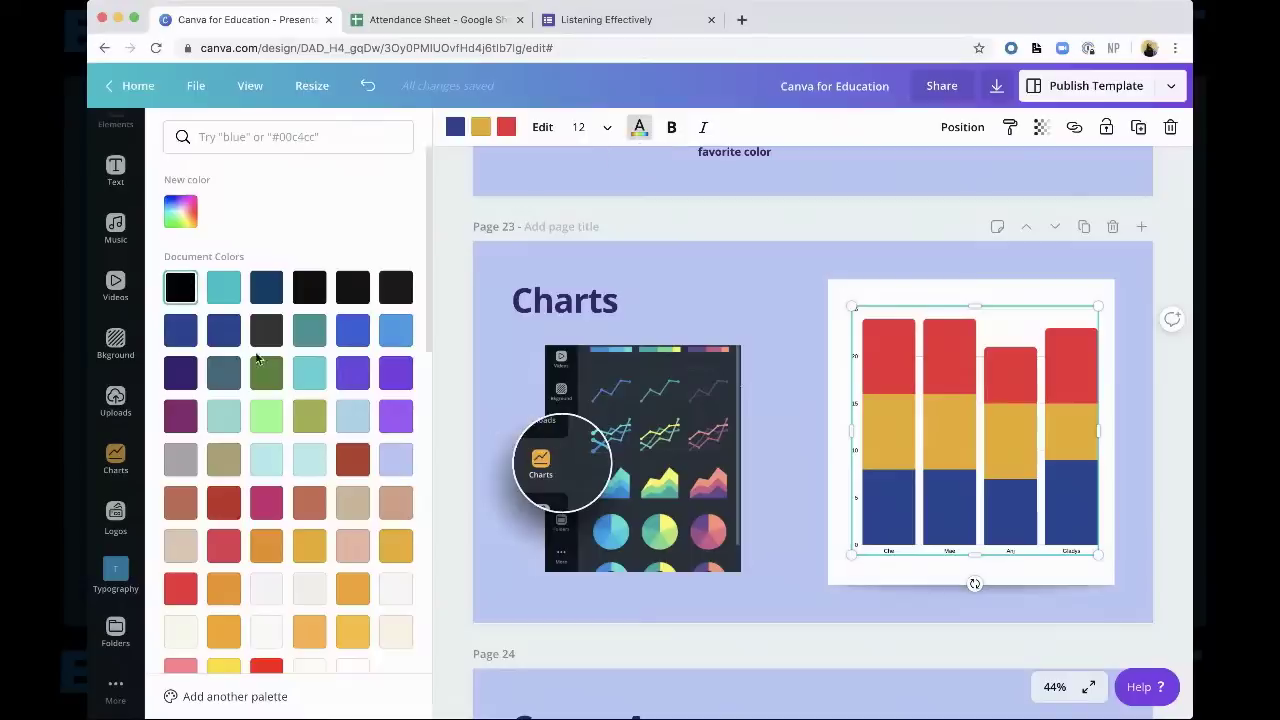
pyautogui.scroll(-2, 256, 358)
pyautogui.scroll(-10, 256, 358)
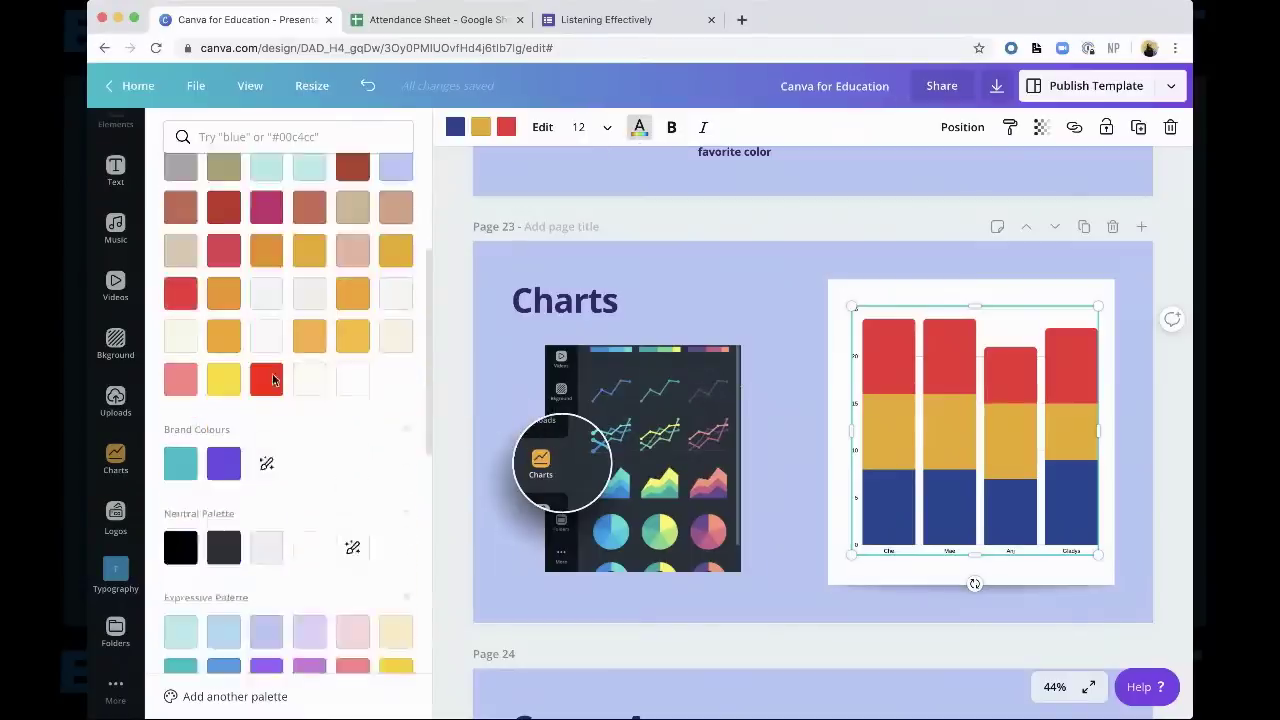
pyautogui.scroll(-3, 272, 380)
pyautogui.click(309, 564)
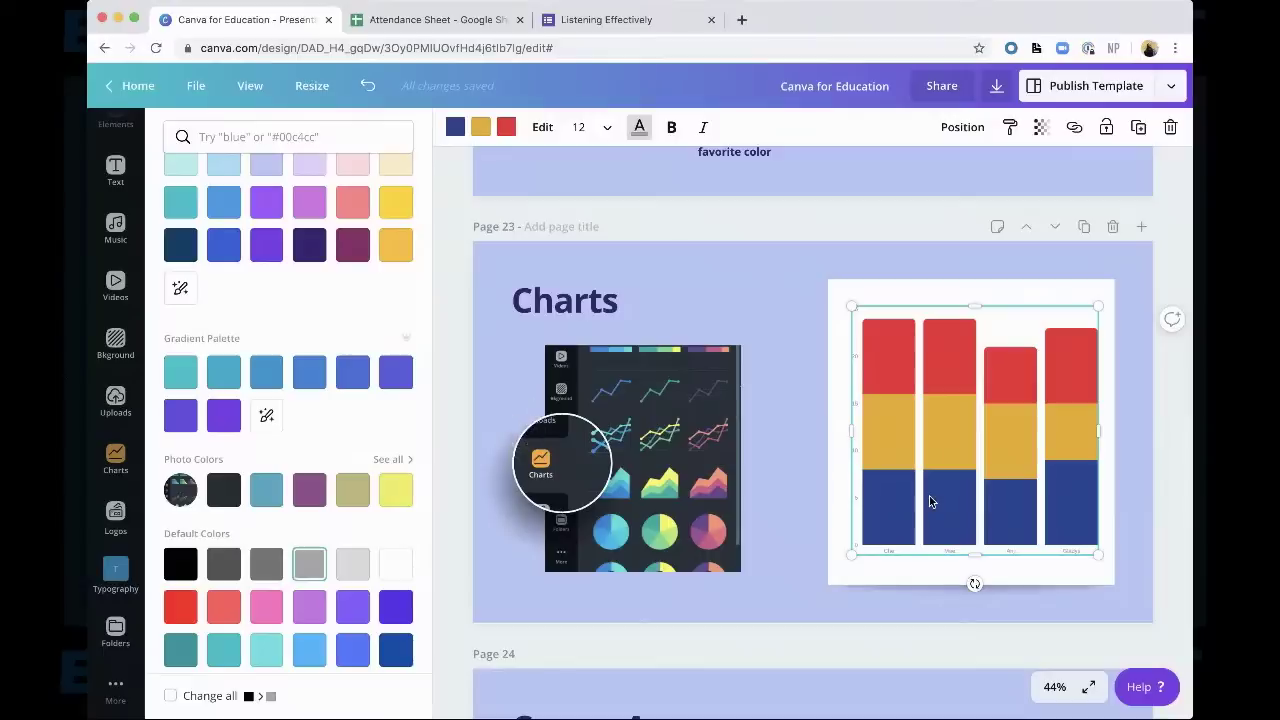
pyautogui.click(897, 553)
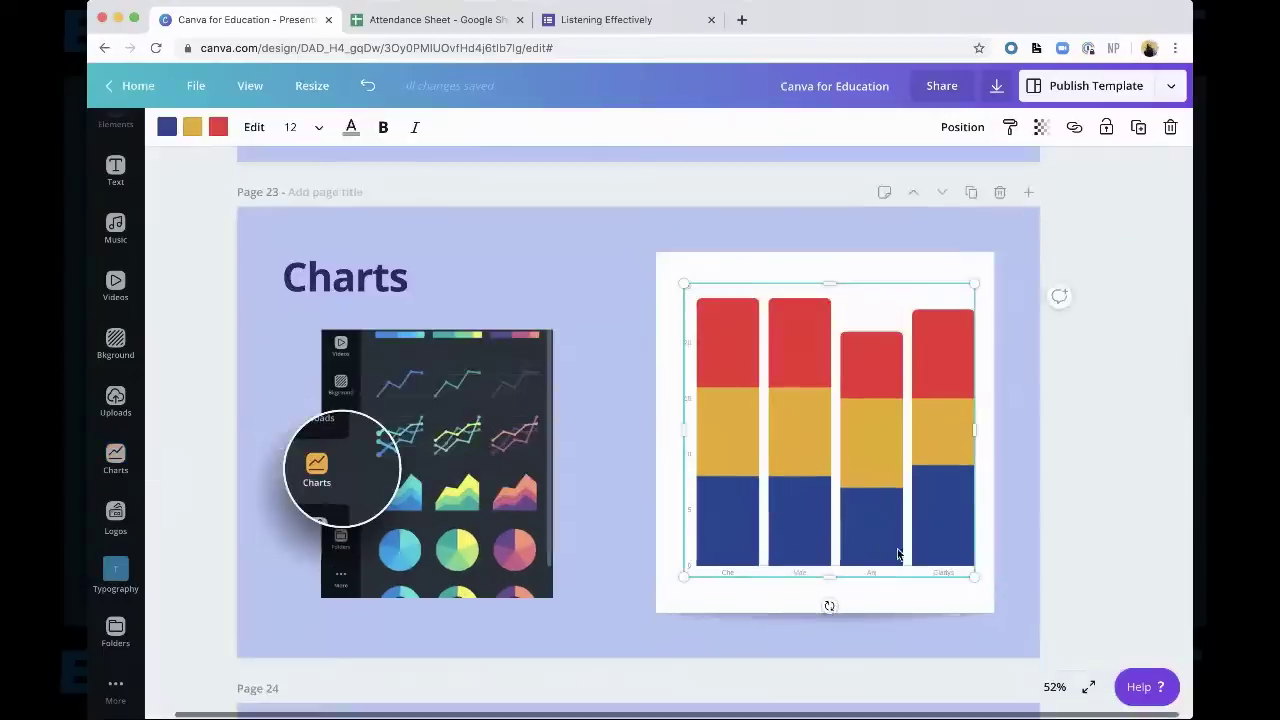
pyautogui.click(1008, 535)
pyautogui.scroll(-2, 1008, 535)
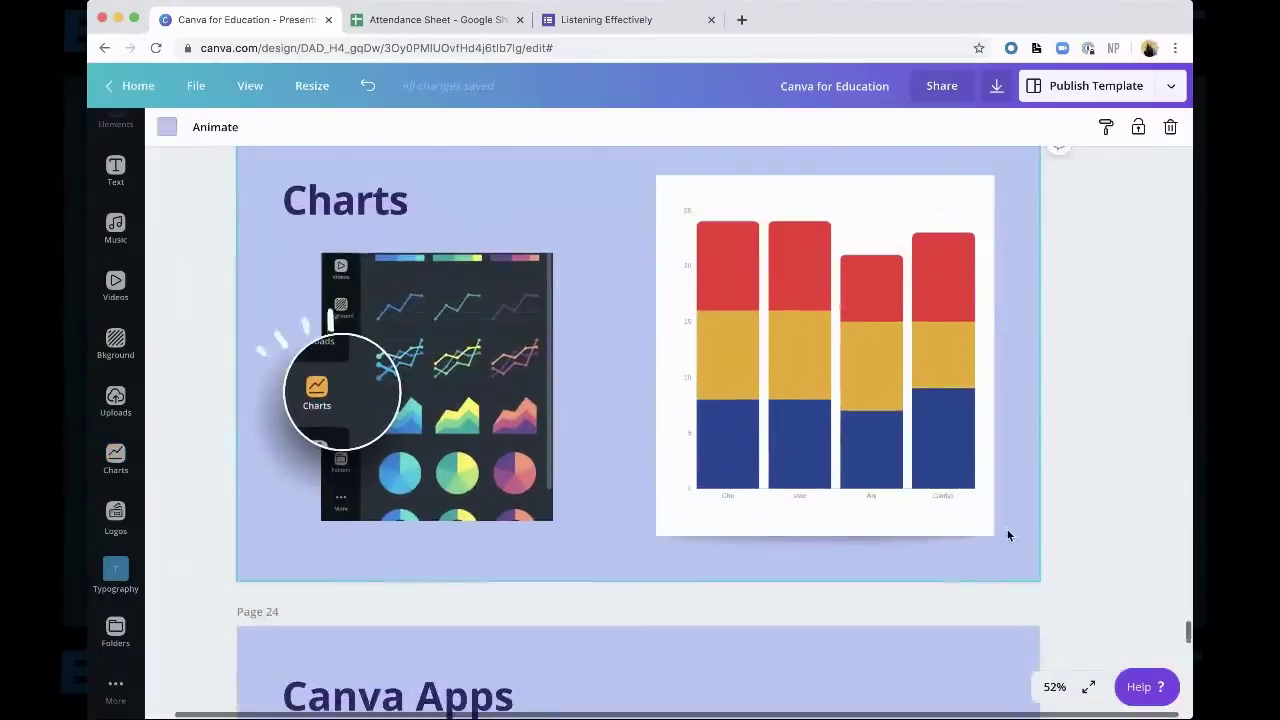
pyautogui.click(975, 505)
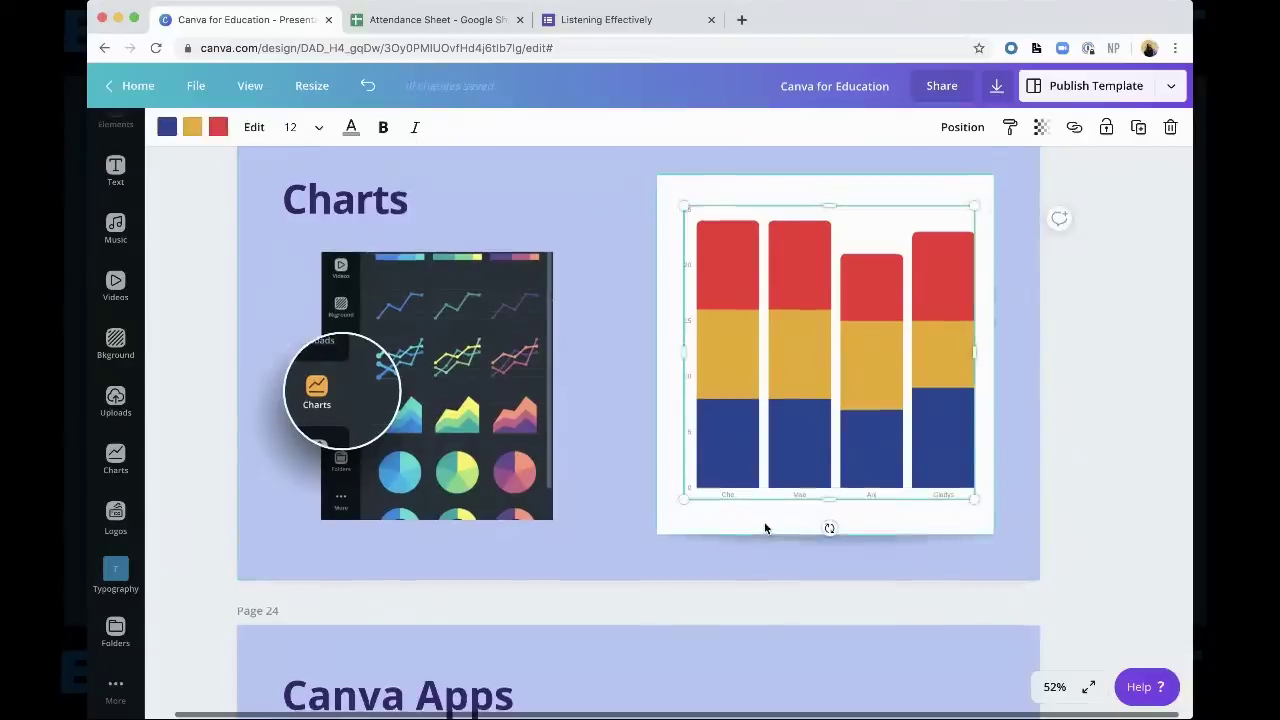
# Remove the monkey emoji from the Emoji box on the Canva Apps slide on page 24
pyautogui.scroll(-3, 765, 528)
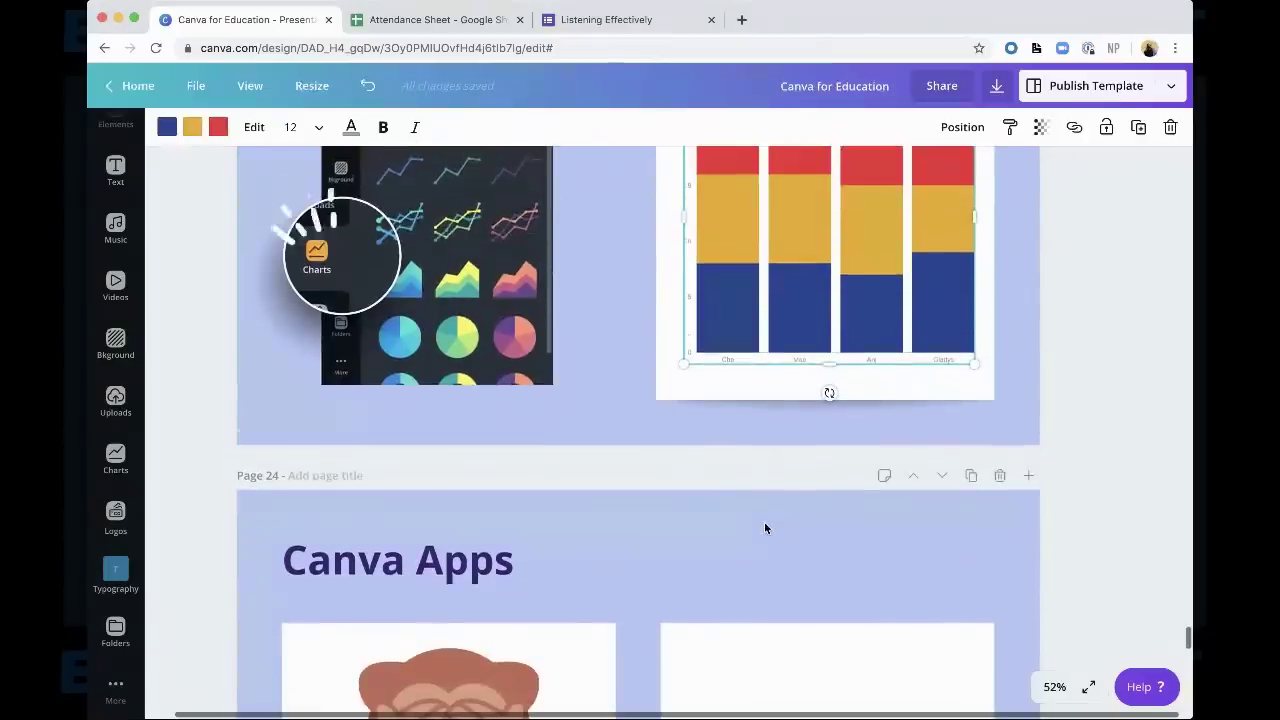
pyautogui.click(505, 660)
pyautogui.scroll(-5, 505, 662)
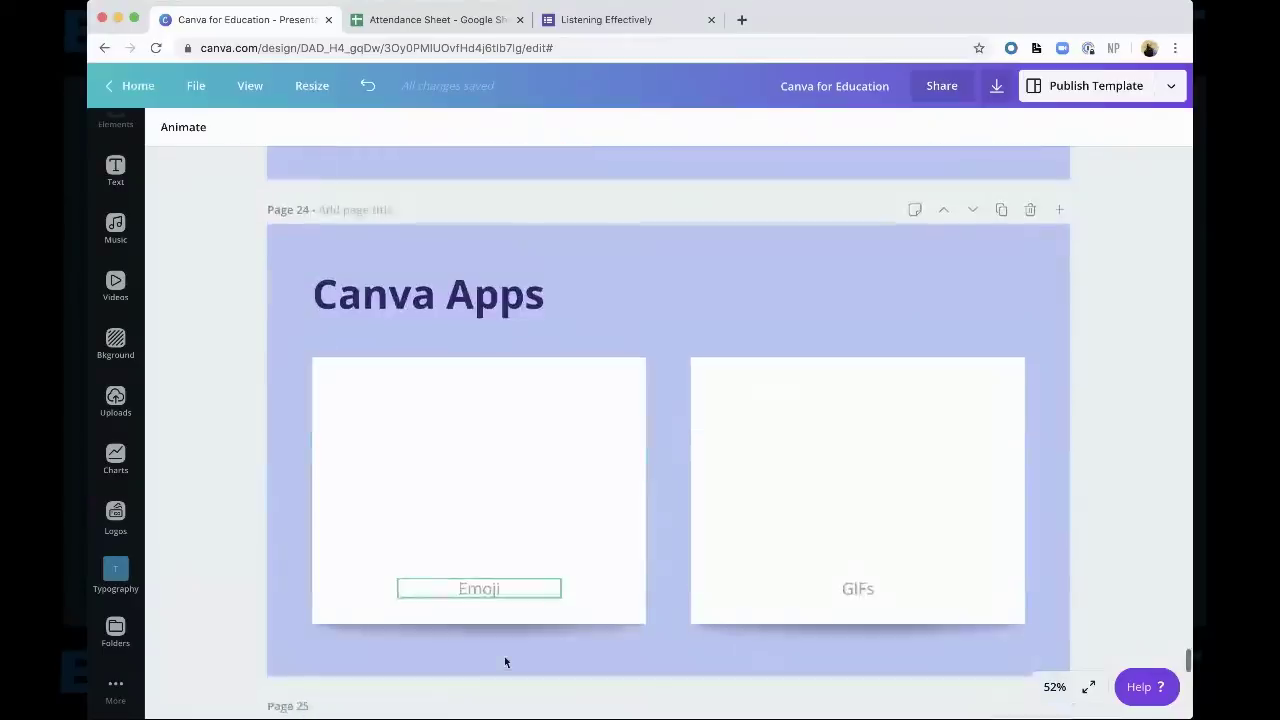
pyautogui.click(640, 338)
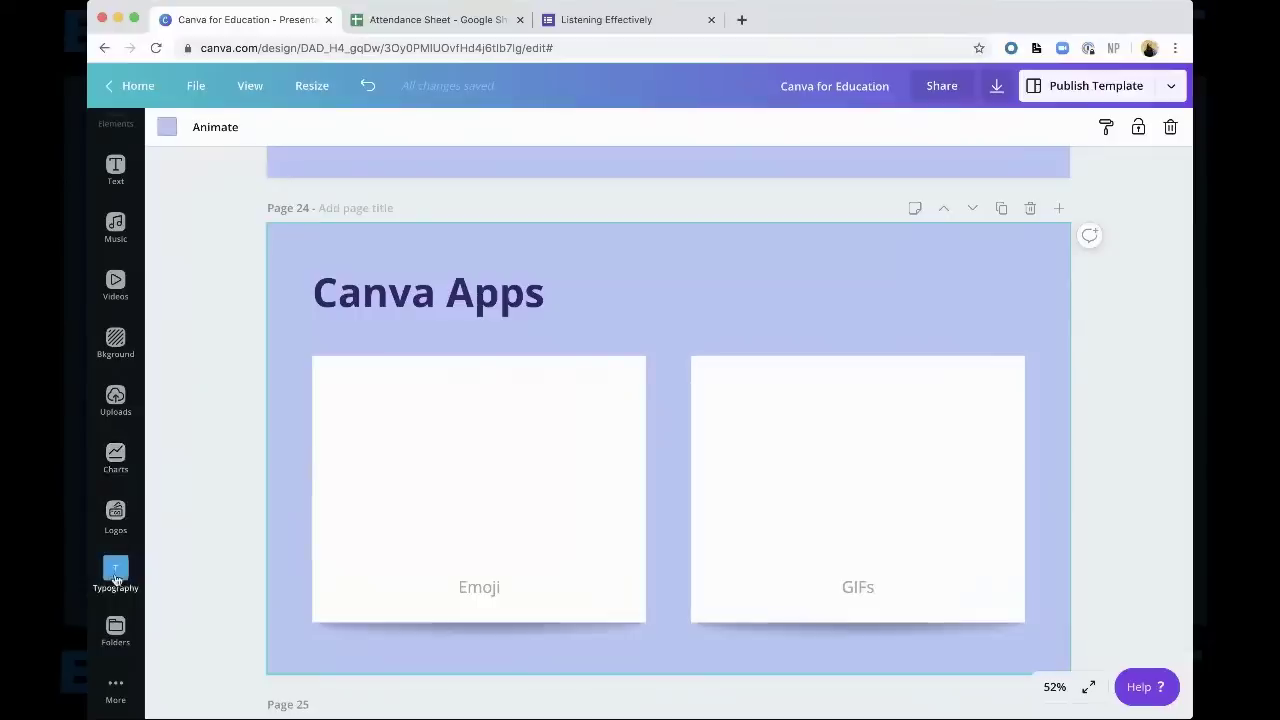
# Look through the available apps and integrations, and open the Emoji app for page 24
pyautogui.click(115, 690)
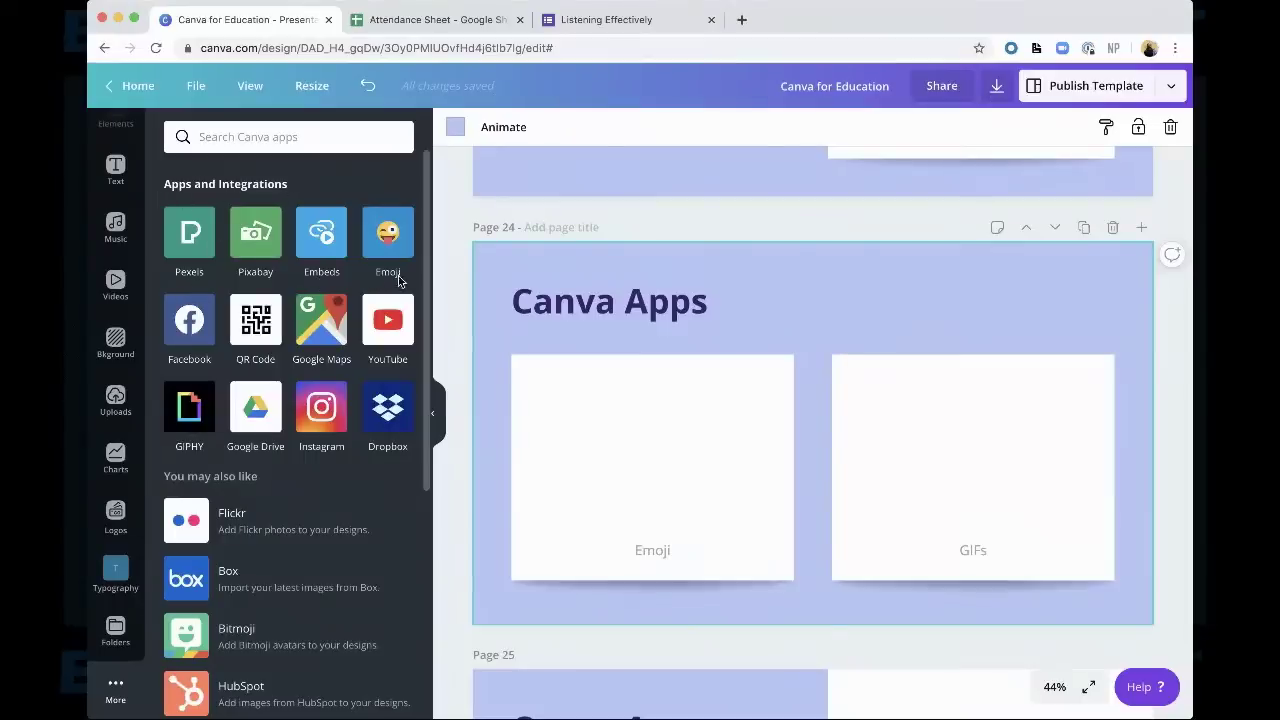
pyautogui.scroll(-5, 277, 468)
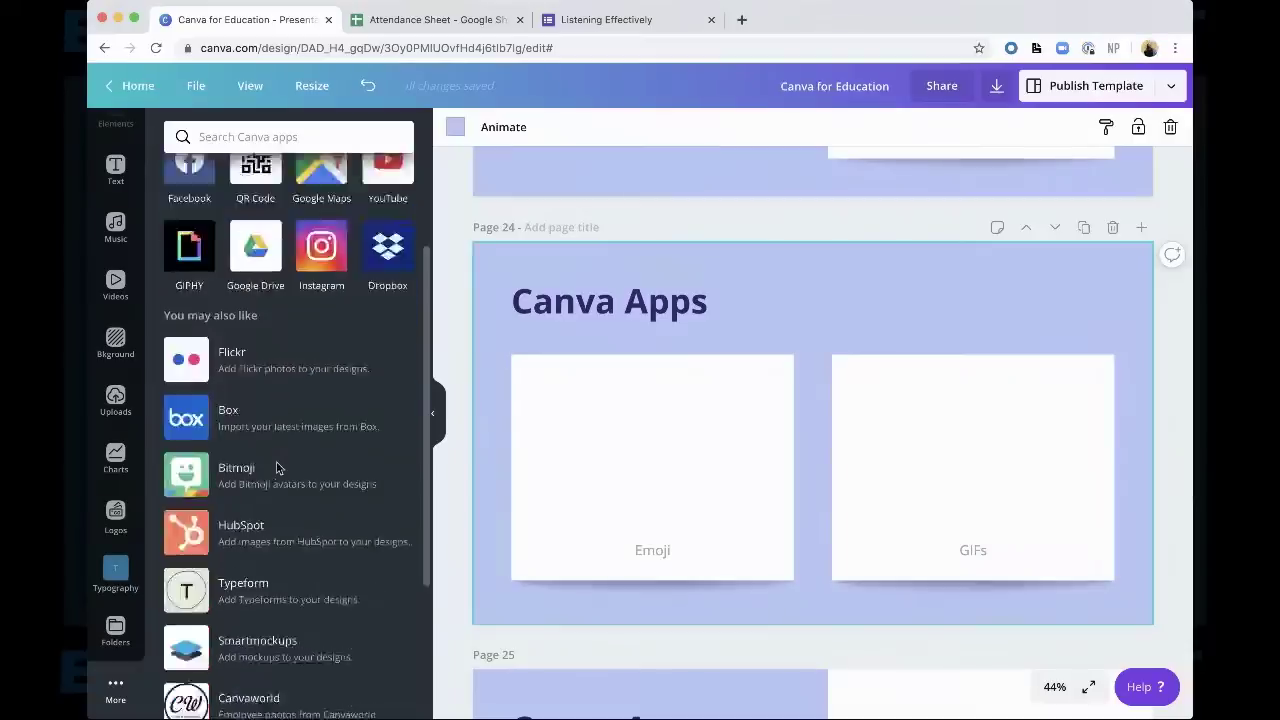
pyautogui.scroll(5, 277, 468)
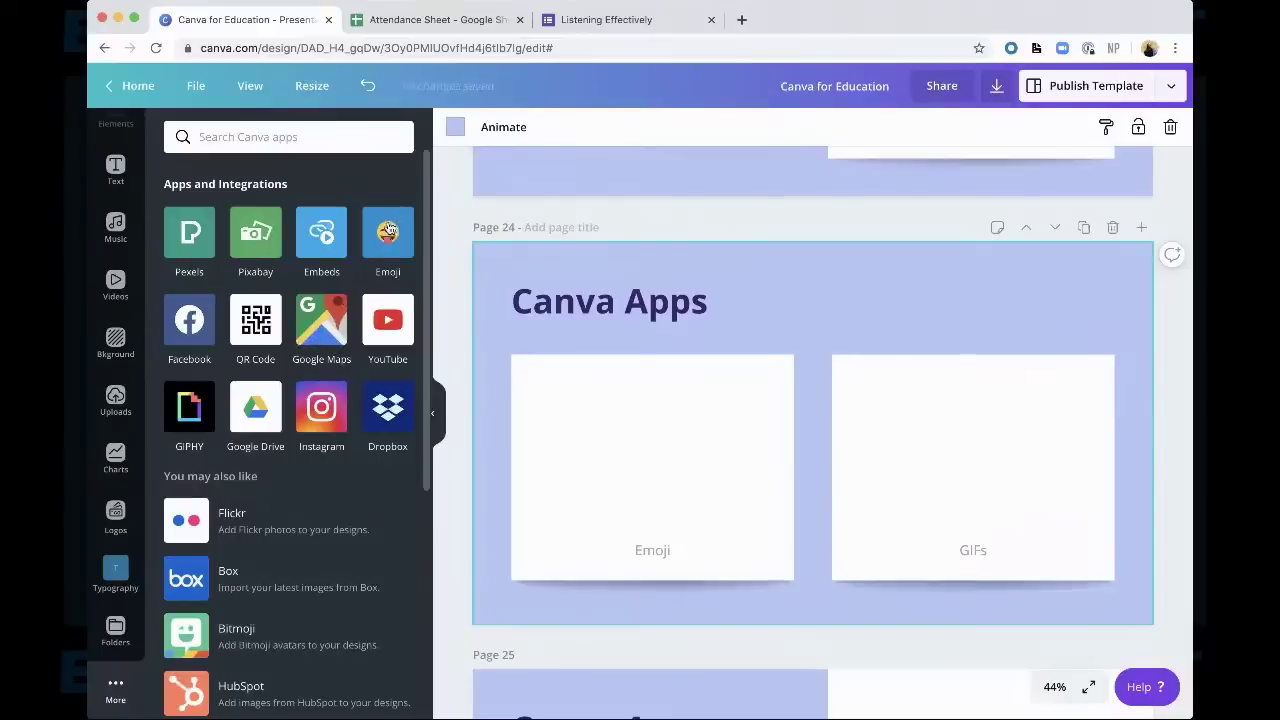
pyautogui.click(401, 240)
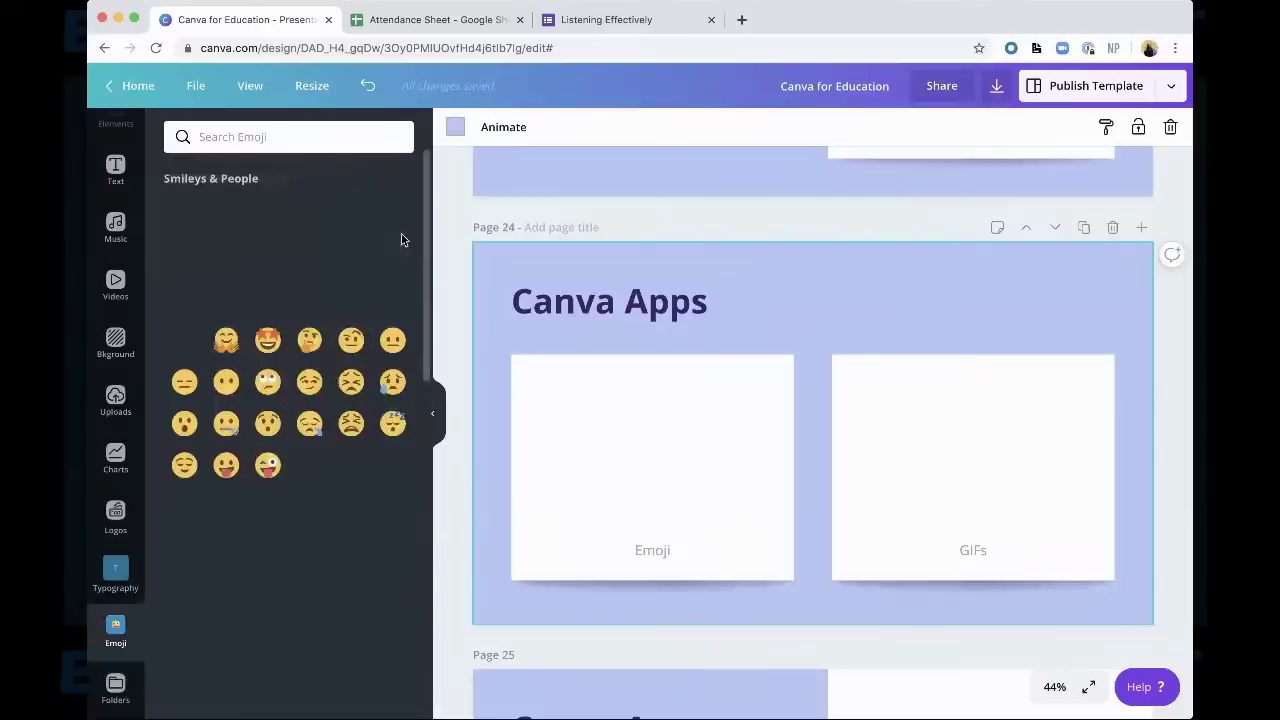
# Browse the emoji collection, add the heart-eyes smiley to page 24 and center it in the Emoji box
pyautogui.scroll(-15, 357, 404)
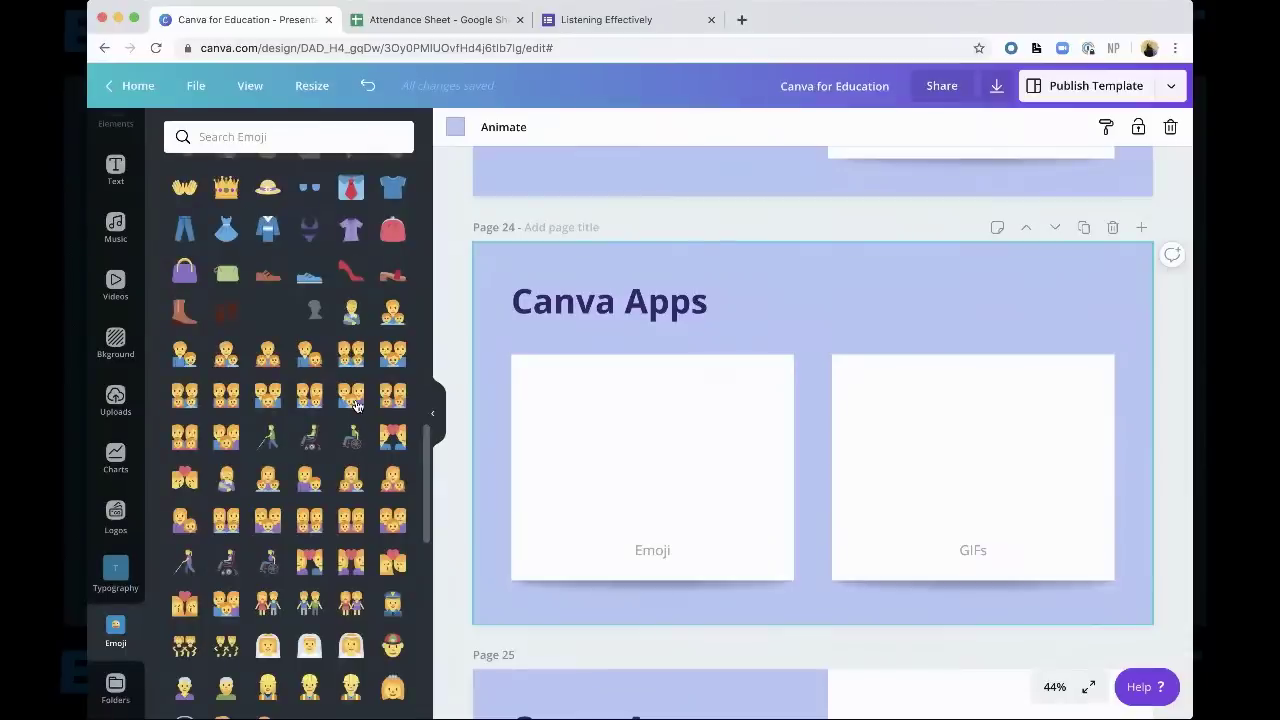
pyautogui.scroll(15, 357, 404)
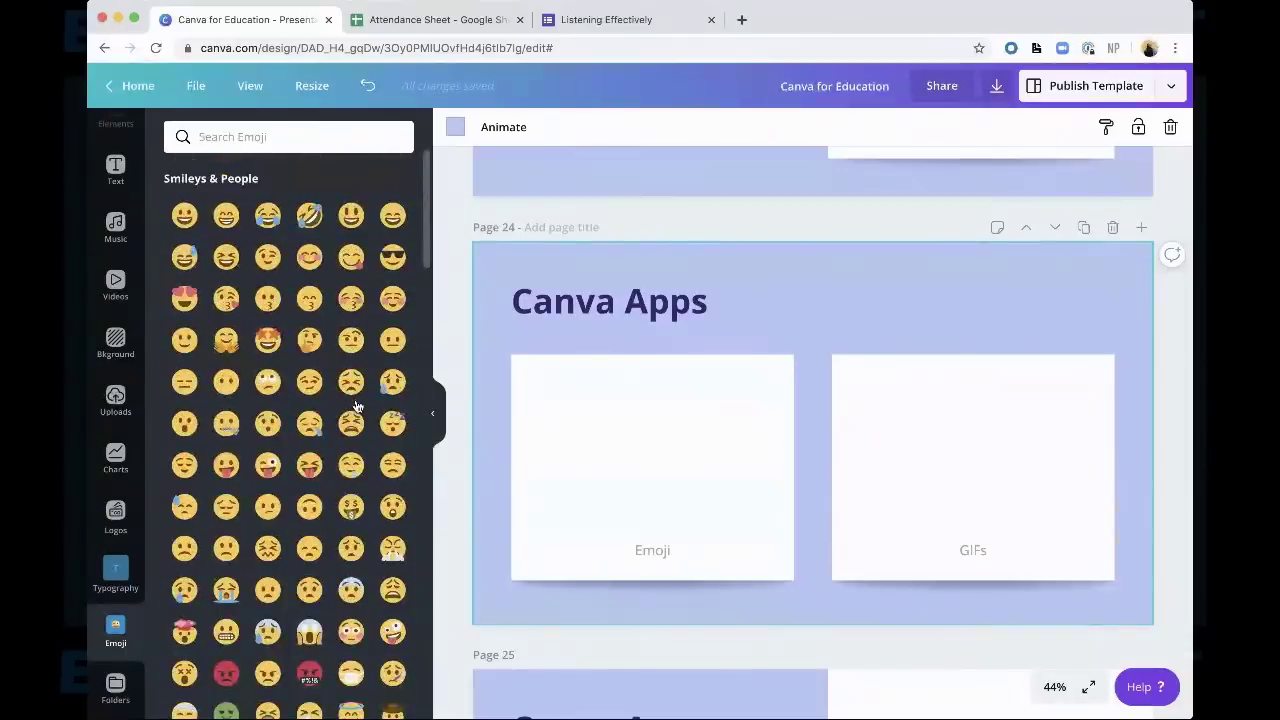
pyautogui.click(184, 300)
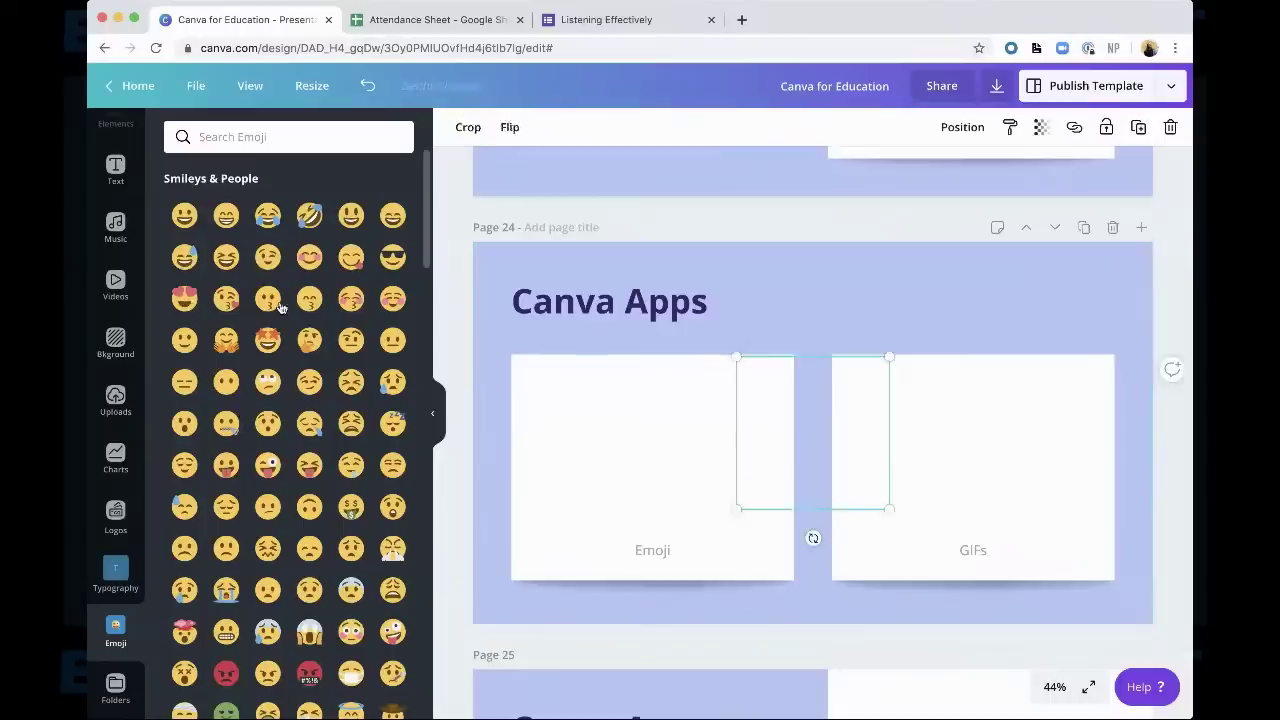
pyautogui.moveTo(815, 430); pyautogui.dragTo(677, 446)
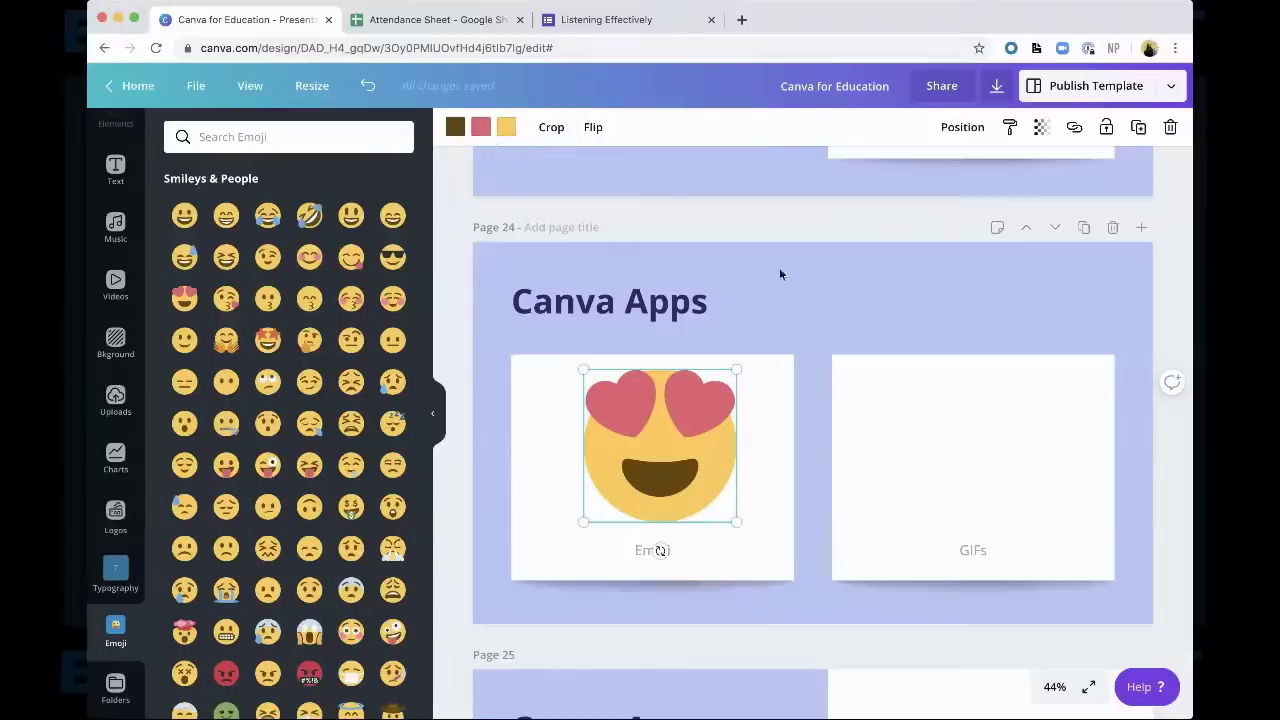
pyautogui.moveTo(703, 401); pyautogui.dragTo(696, 410)
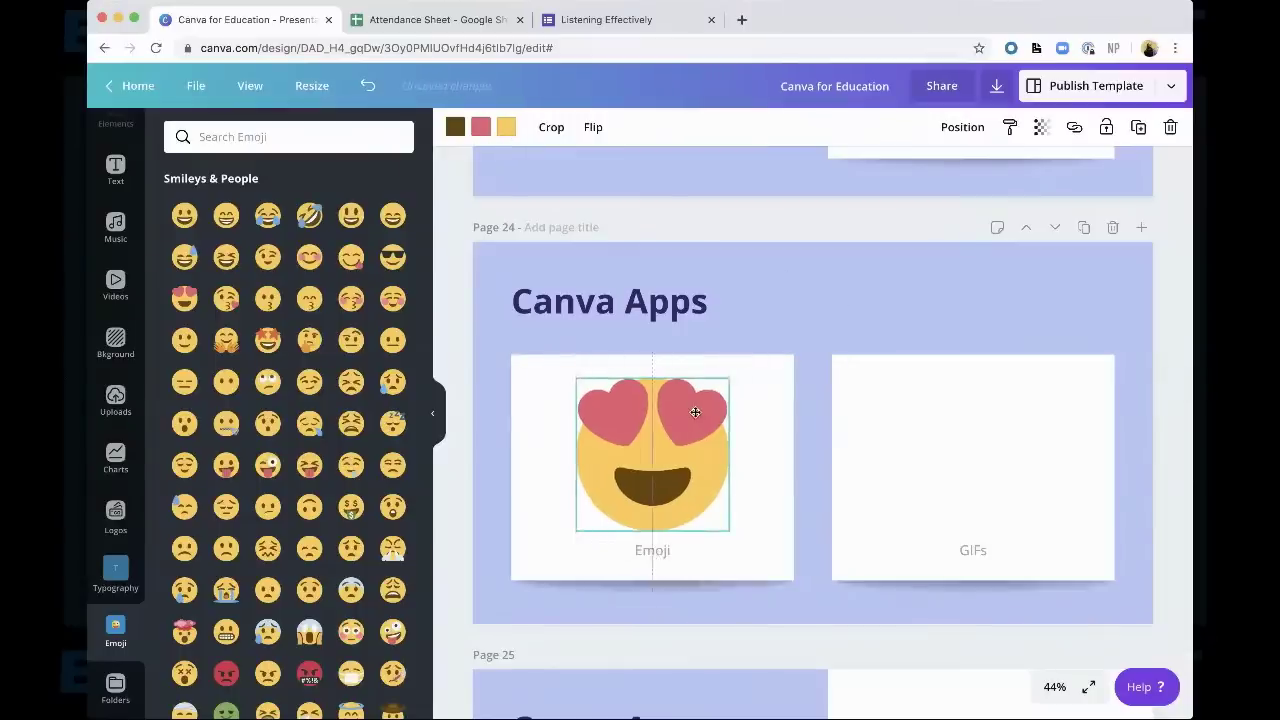
# Add the blue robot emoji to page 24 and align it directly beside the heart-eyes smiley
pyautogui.scroll(-5, 326, 540)
pyautogui.scroll(4, 326, 535)
pyautogui.scroll(-1, 326, 532)
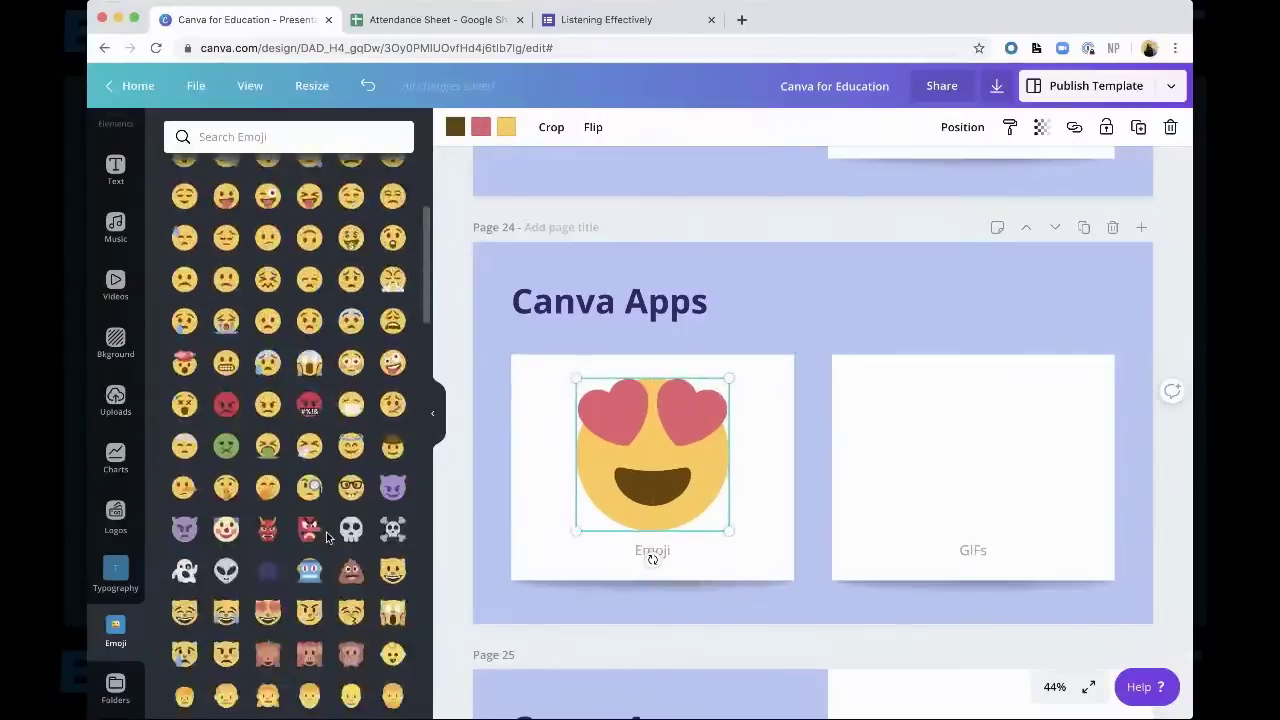
pyautogui.click(309, 571)
pyautogui.moveTo(813, 443); pyautogui.dragTo(805, 466)
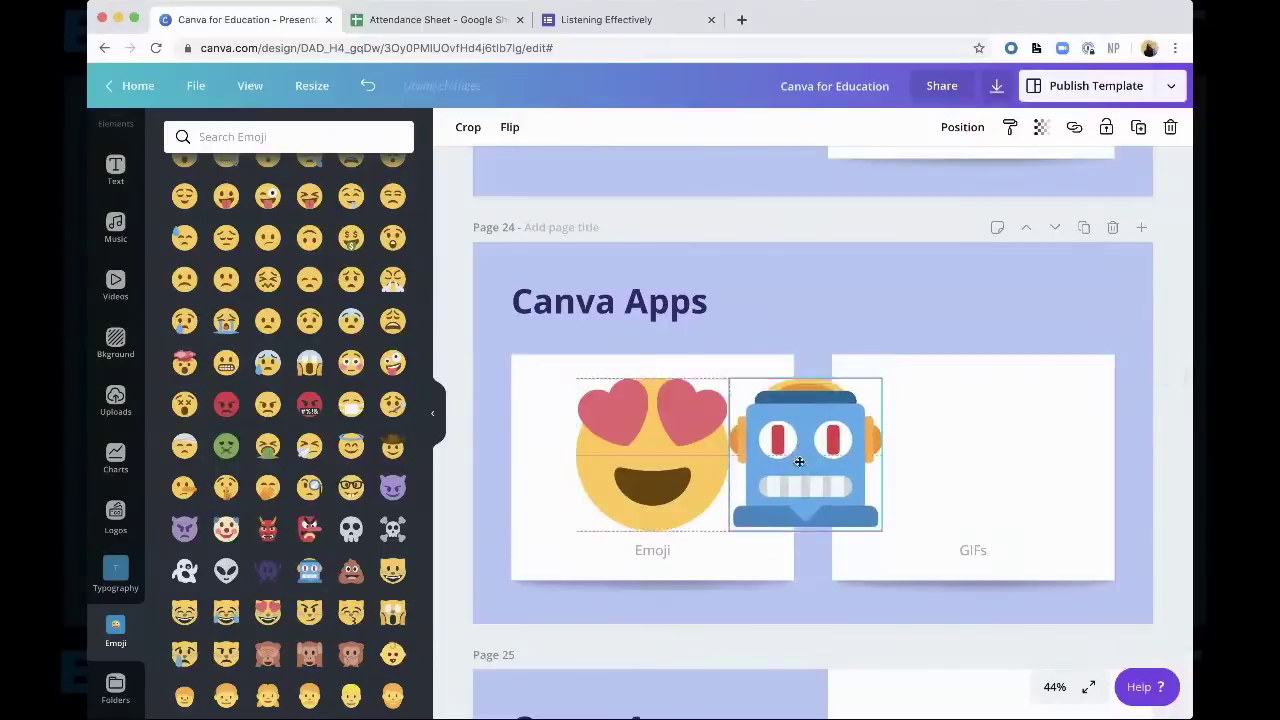
# Shift the heart-eyes and robot emojis left within the Emoji box and shrink the heart-eyes smiley slightly
pyautogui.click(576, 447)
pyautogui.moveTo(576, 447); pyautogui.dragTo(510, 447)
pyautogui.click(805, 455)
pyautogui.moveTo(805, 455); pyautogui.dragTo(740, 455)
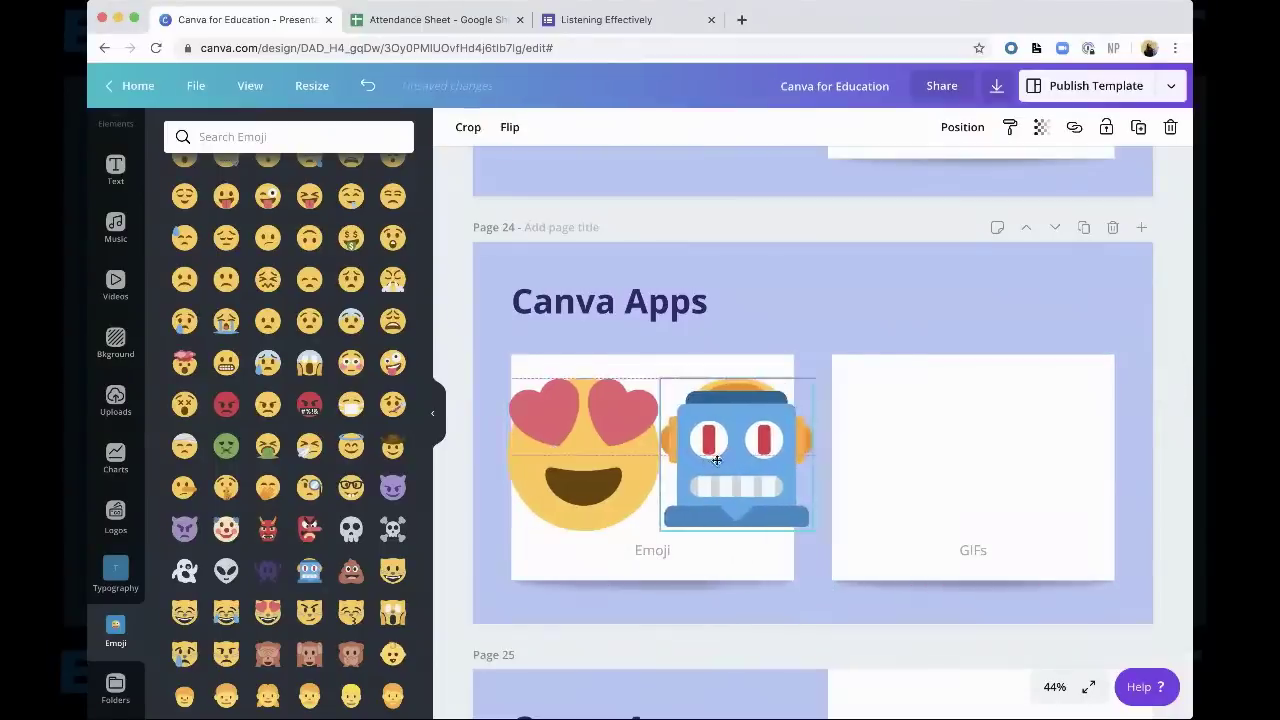
pyautogui.click(619, 461)
pyautogui.moveTo(661, 379); pyautogui.dragTo(646, 391)
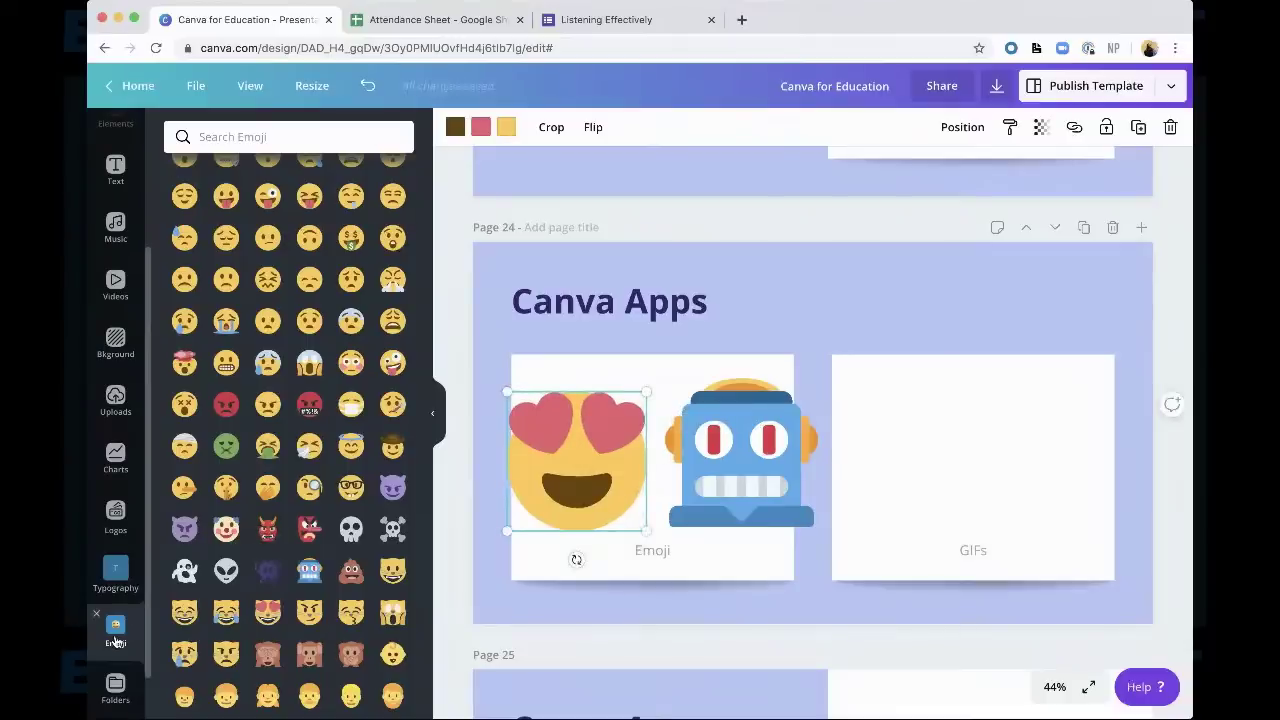
# Open the GIPHY app from the apps and integrations
pyautogui.scroll(-2, 122, 644)
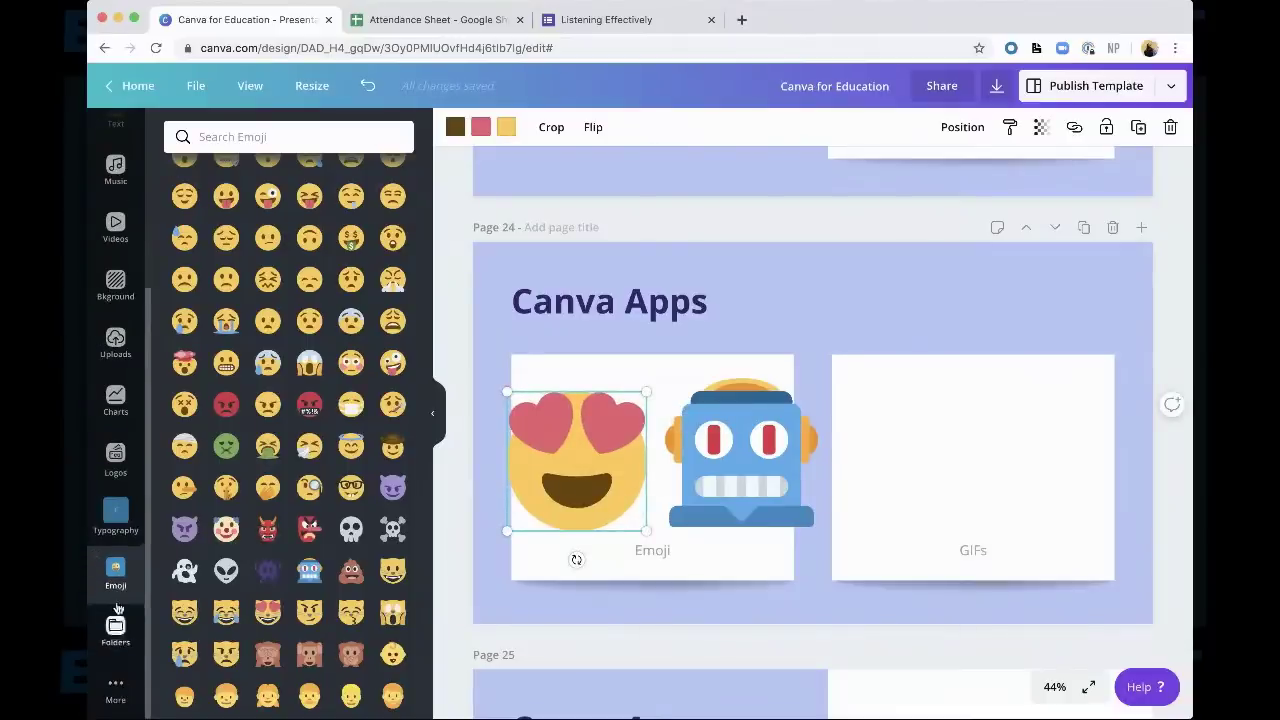
pyautogui.click(116, 700)
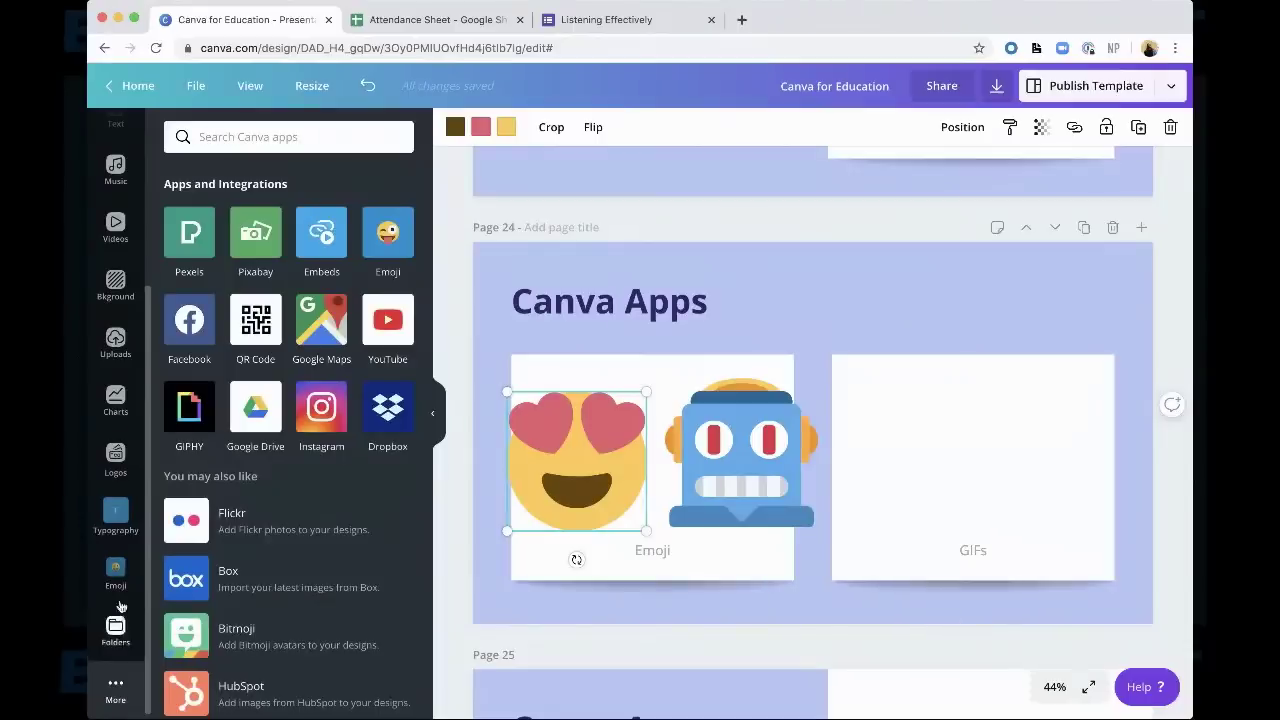
pyautogui.click(198, 411)
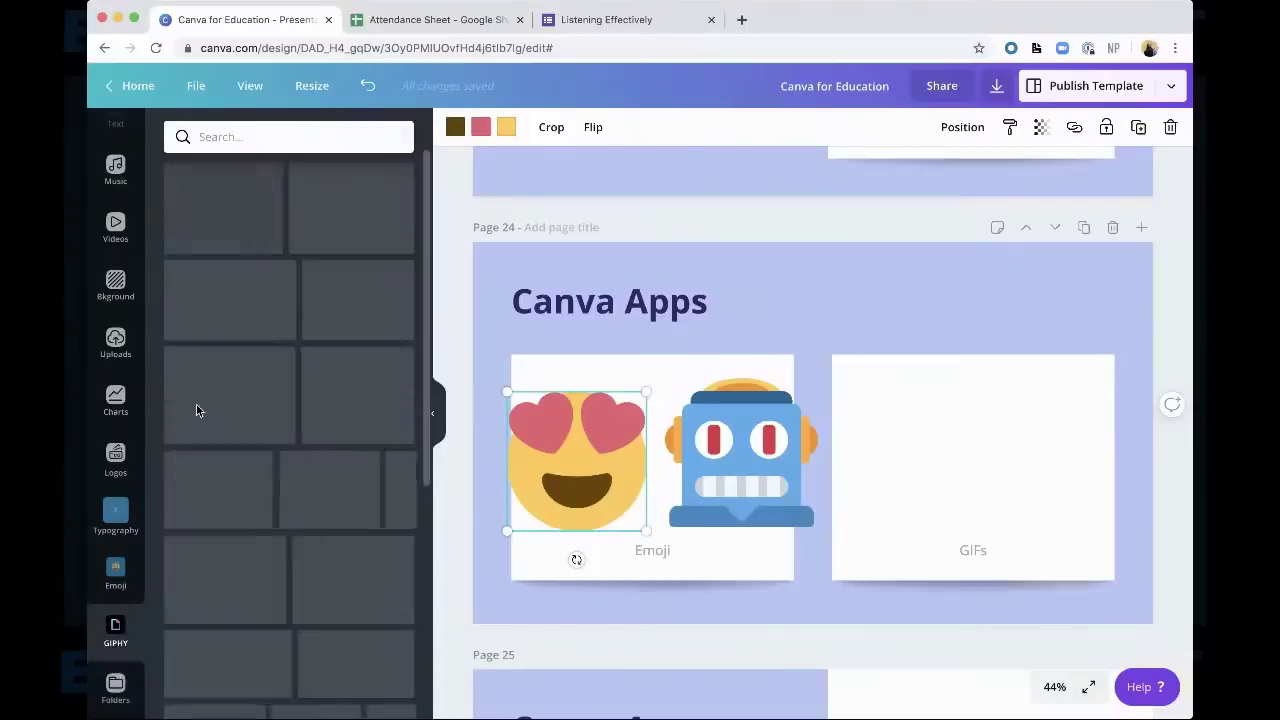
# Add the "We can create something better" GIF to page 24, shrink it and place it over the GIFs box's upper edge
pyautogui.scroll(-2, 198, 411)
pyautogui.scroll(-5, 198, 411)
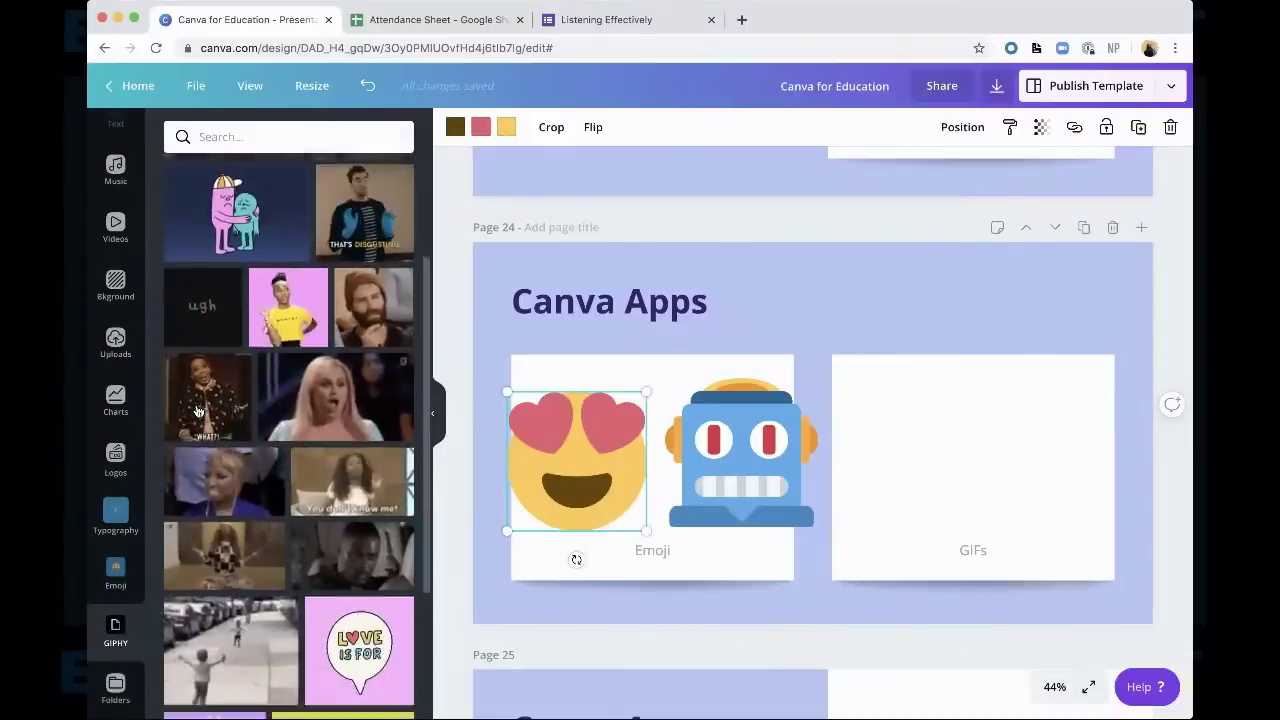
pyautogui.scroll(6, 199, 410)
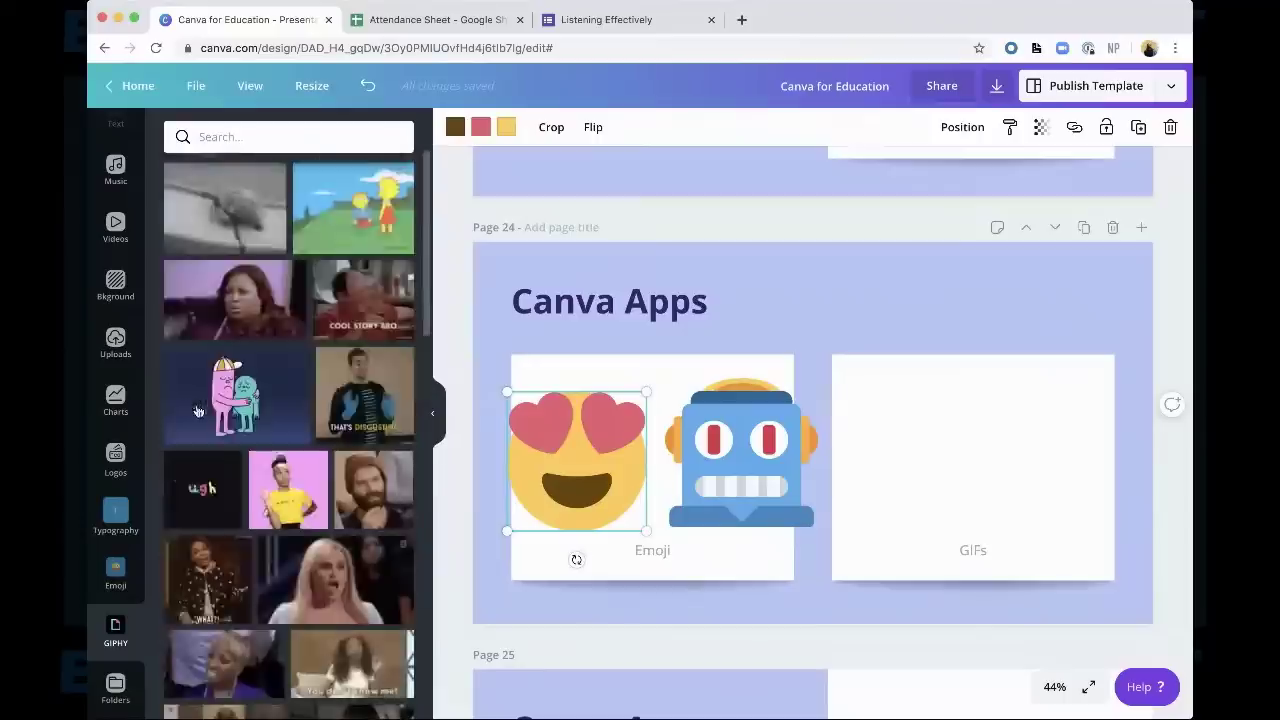
pyautogui.scroll(-1, 203, 596)
pyautogui.scroll(-3, 203, 596)
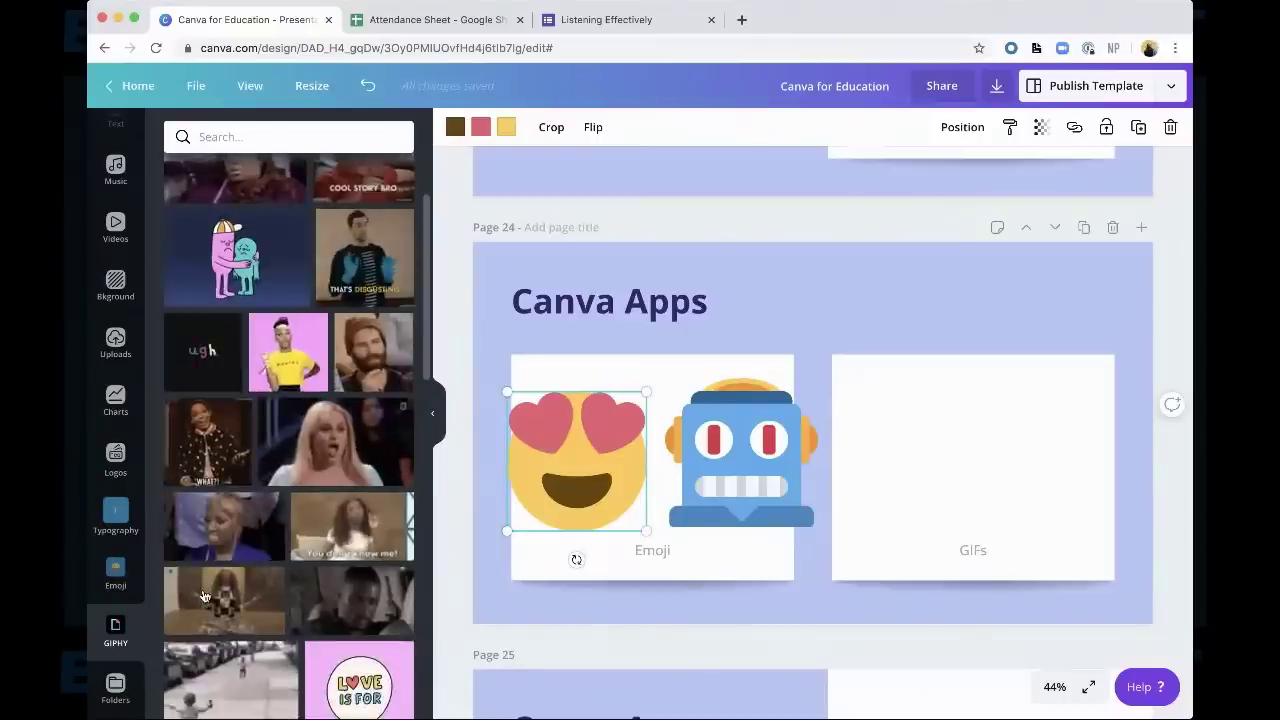
pyautogui.scroll(4, 207, 587)
pyautogui.scroll(-1, 207, 587)
pyautogui.scroll(1, 207, 587)
pyautogui.scroll(-5, 310, 420)
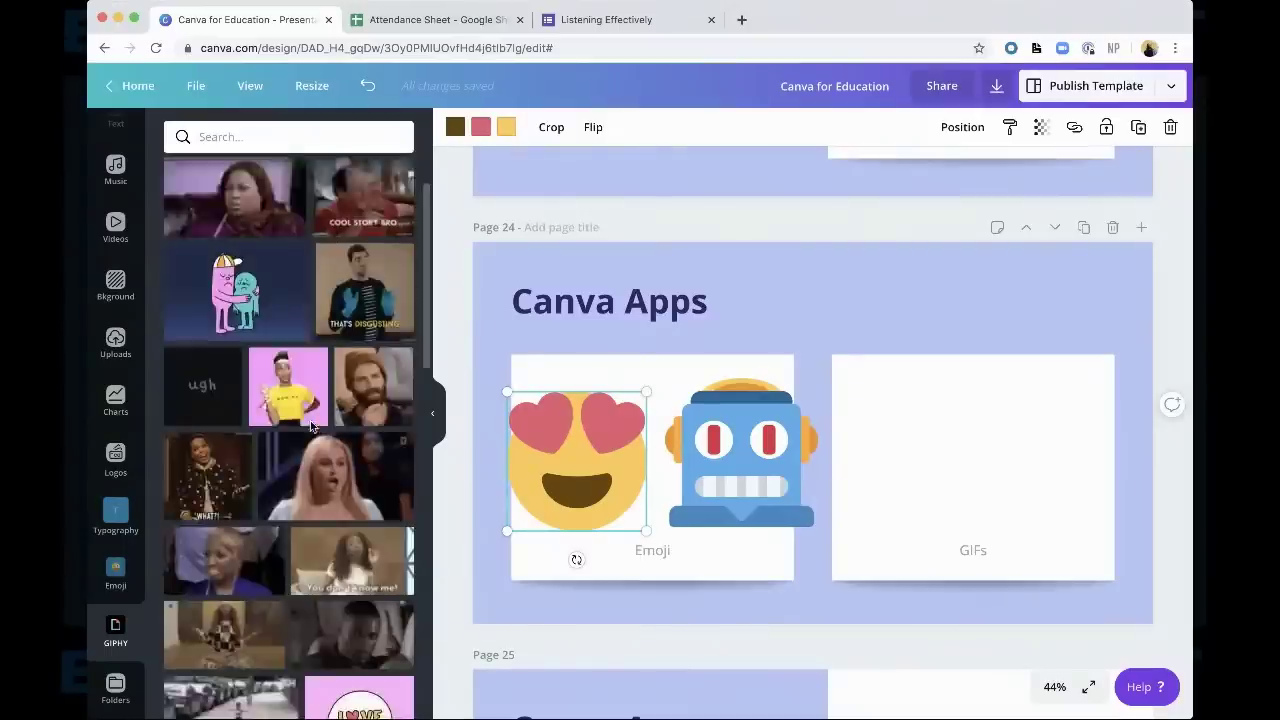
pyautogui.scroll(-5, 310, 428)
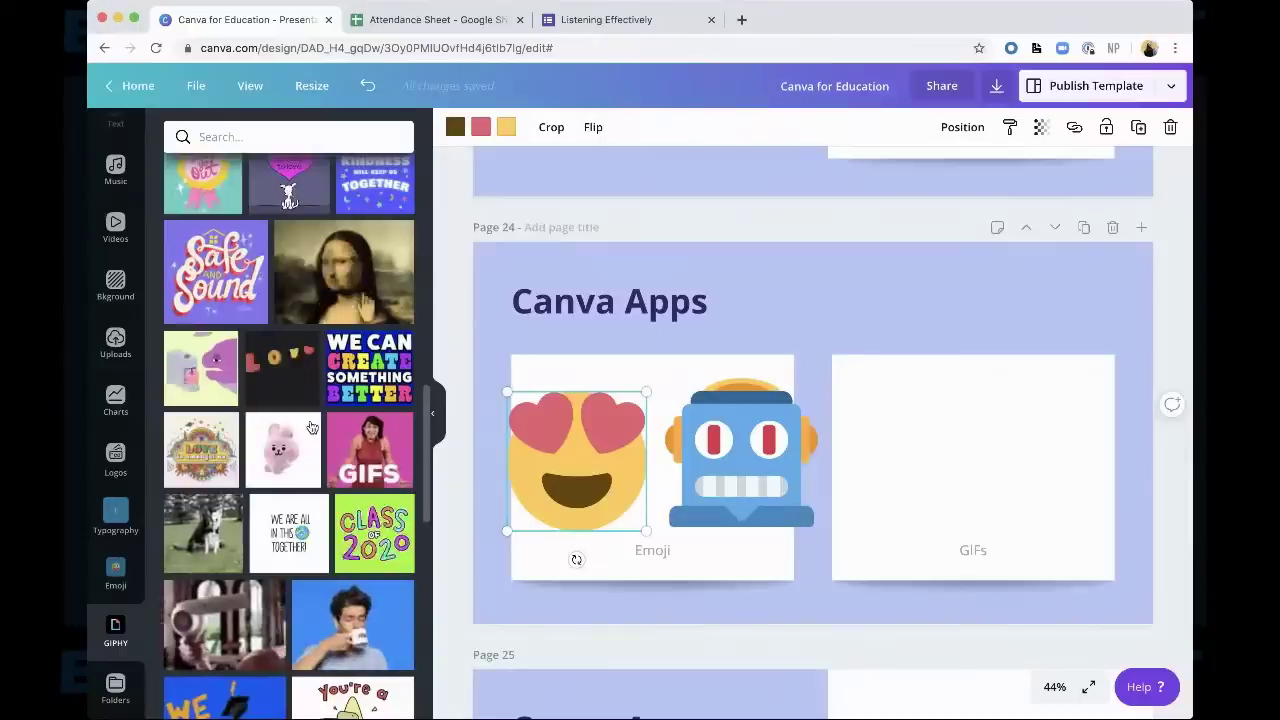
pyautogui.click(369, 368)
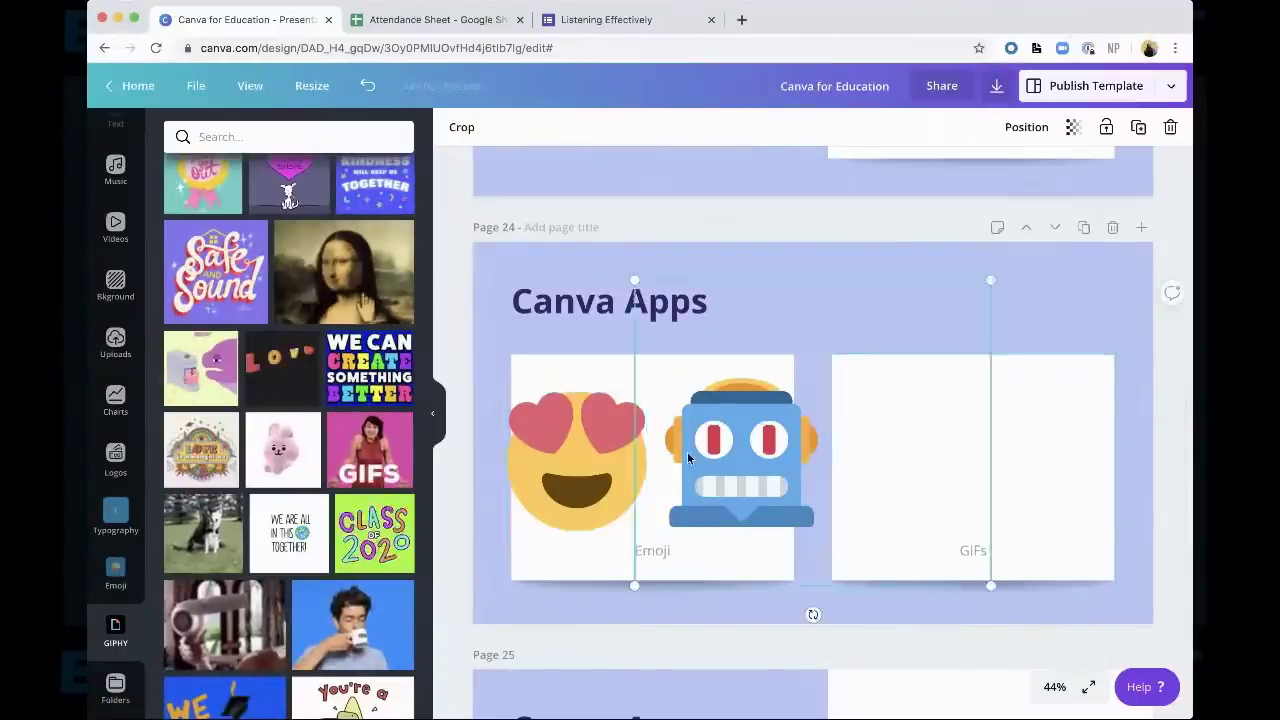
pyautogui.moveTo(836, 500); pyautogui.dragTo(857, 393)
pyautogui.moveTo(965, 432); pyautogui.dragTo(960, 334)
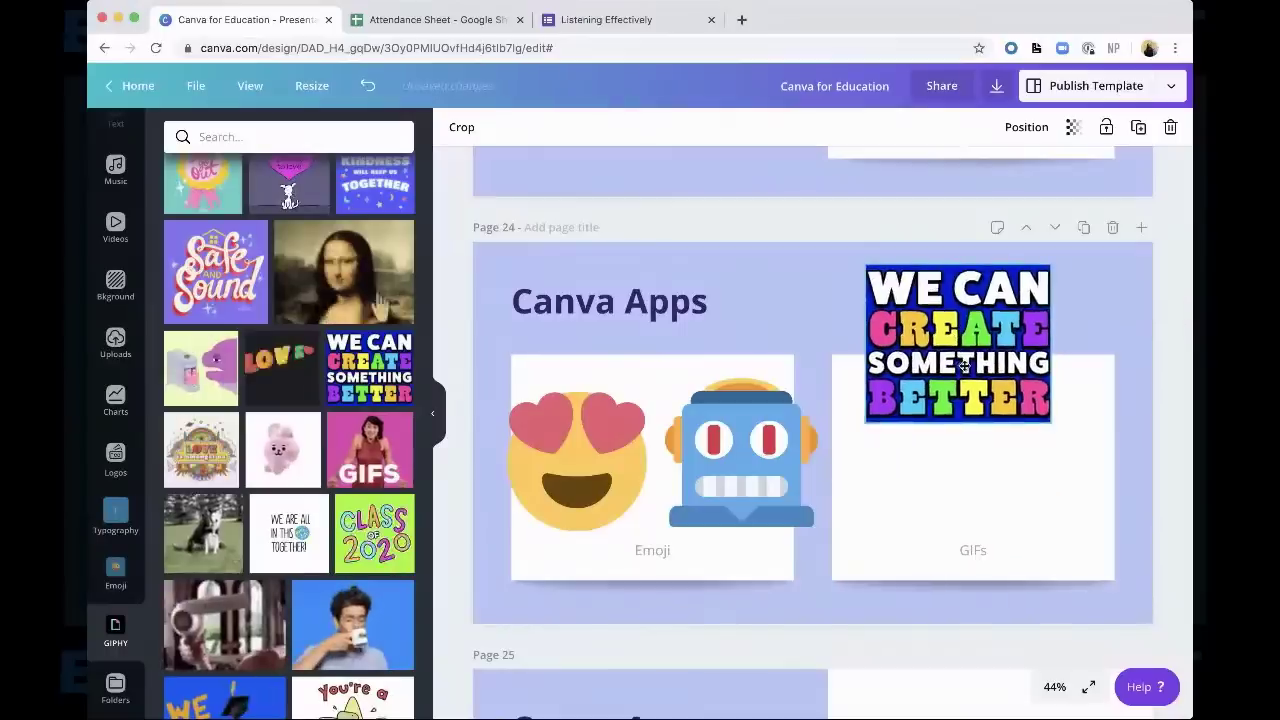
# Add the "GO FOR IT!" GIF to page 24, shrink it into the GIFs box and move the "We can create something better" GIF up above it
pyautogui.scroll(-1, 258, 416)
pyautogui.scroll(-10, 258, 416)
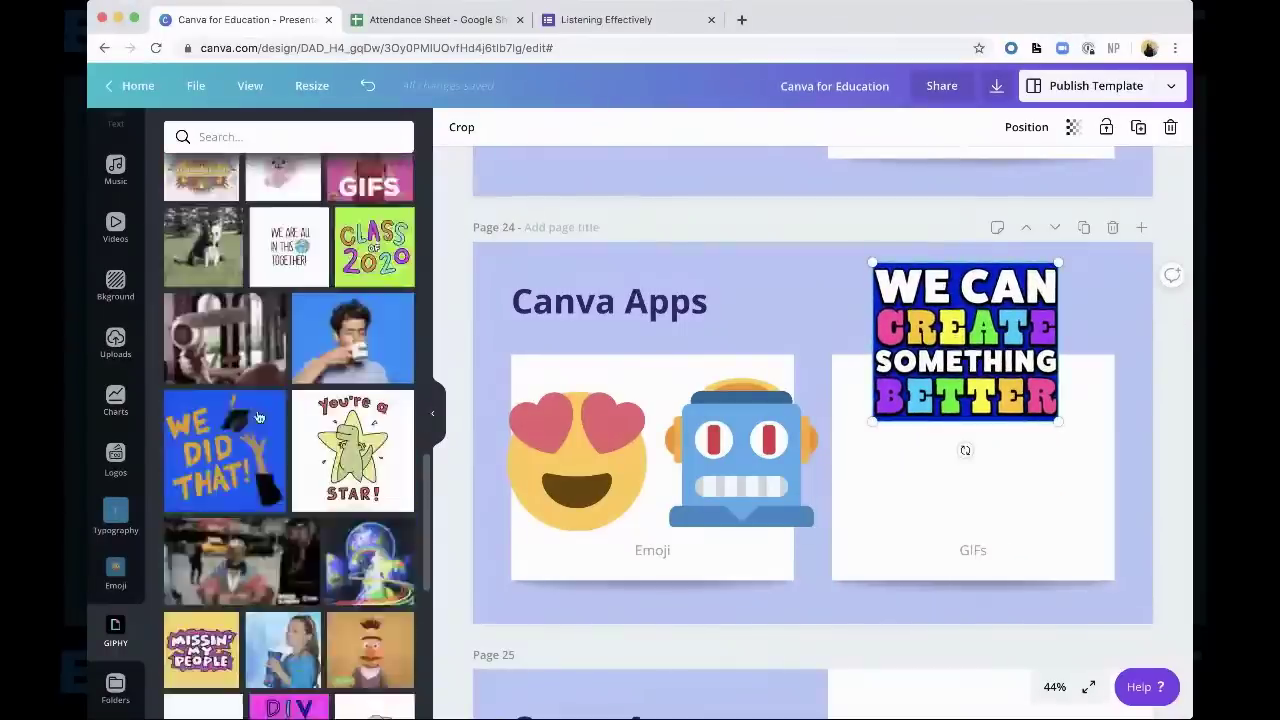
pyautogui.scroll(-6, 258, 416)
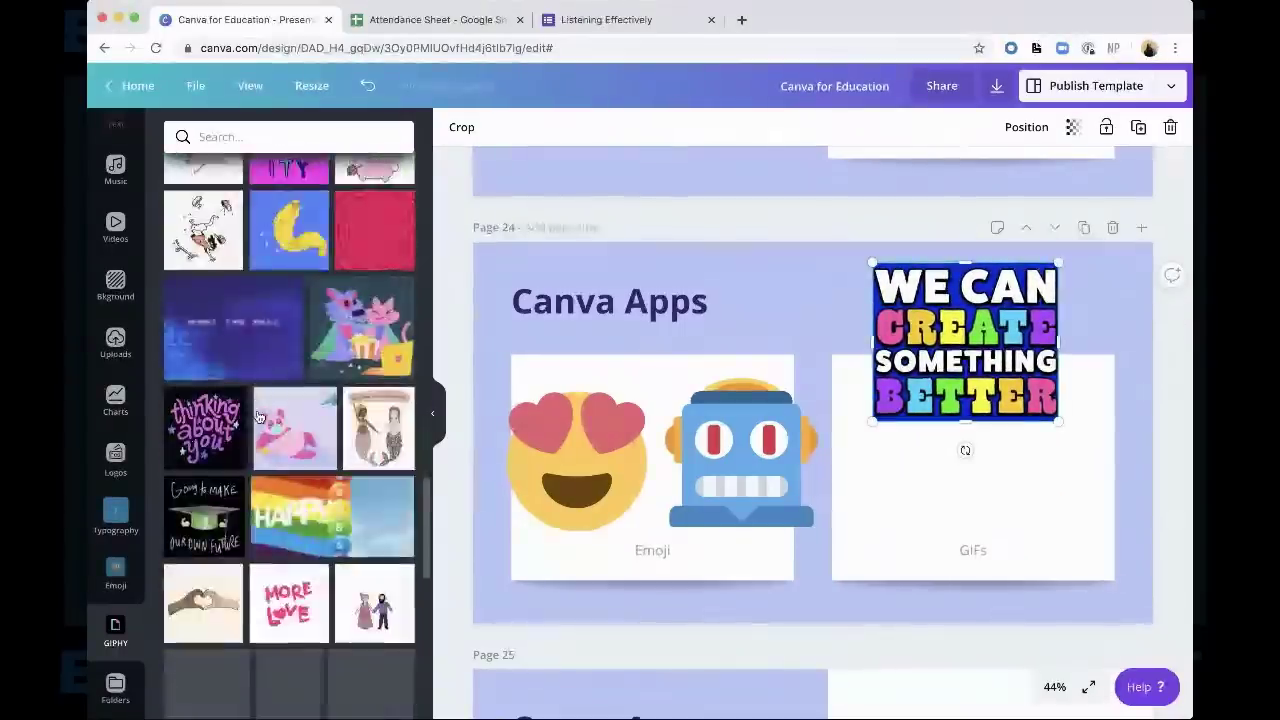
pyautogui.scroll(-6, 258, 416)
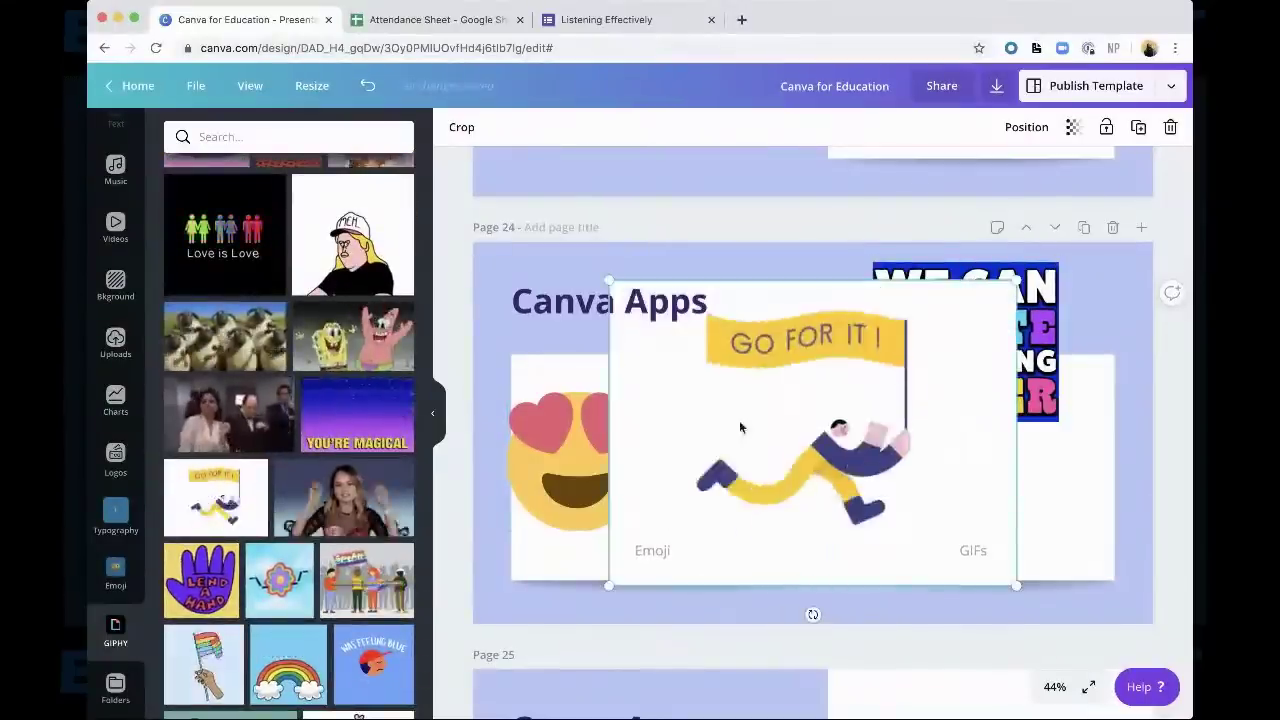
pyautogui.moveTo(609, 271); pyautogui.dragTo(797, 410)
pyautogui.moveTo(905, 509); pyautogui.dragTo(973, 480)
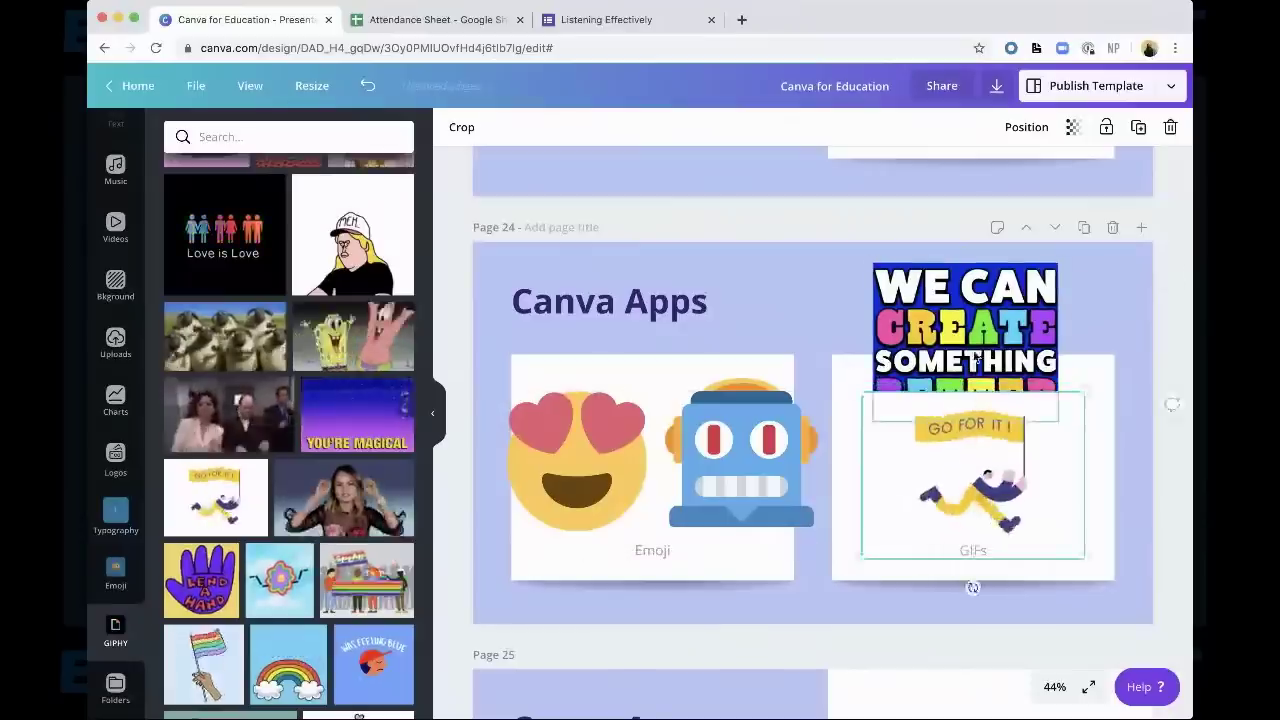
pyautogui.moveTo(965, 330); pyautogui.dragTo(972, 293)
pyautogui.click(770, 480)
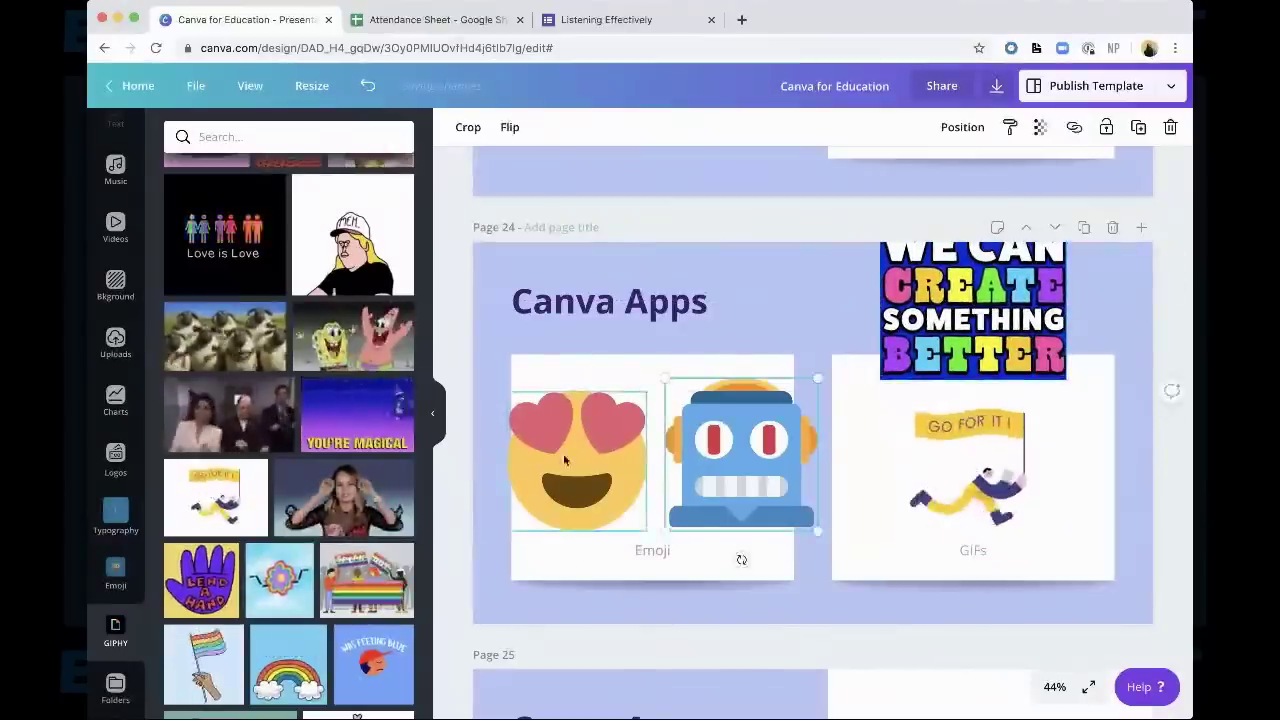
pyautogui.click(566, 455)
pyautogui.click(756, 467)
pyautogui.click(580, 462)
pyautogui.click(790, 470)
pyautogui.click(908, 483)
pyautogui.click(953, 325)
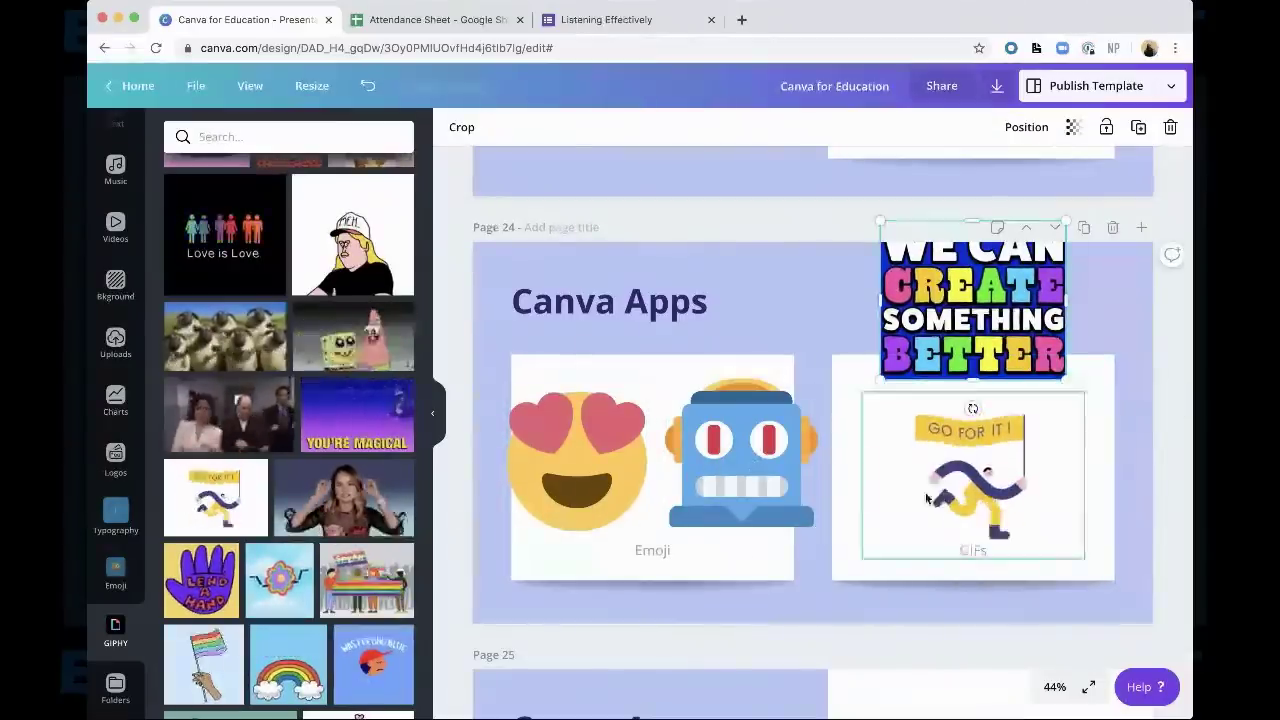
pyautogui.click(966, 570)
# Enlarge the "We can create something better" GIF slightly and move it up so it clears the "GO FOR IT!" GIF
pyautogui.click(885, 370)
pyautogui.moveTo(880, 381); pyautogui.dragTo(869, 386)
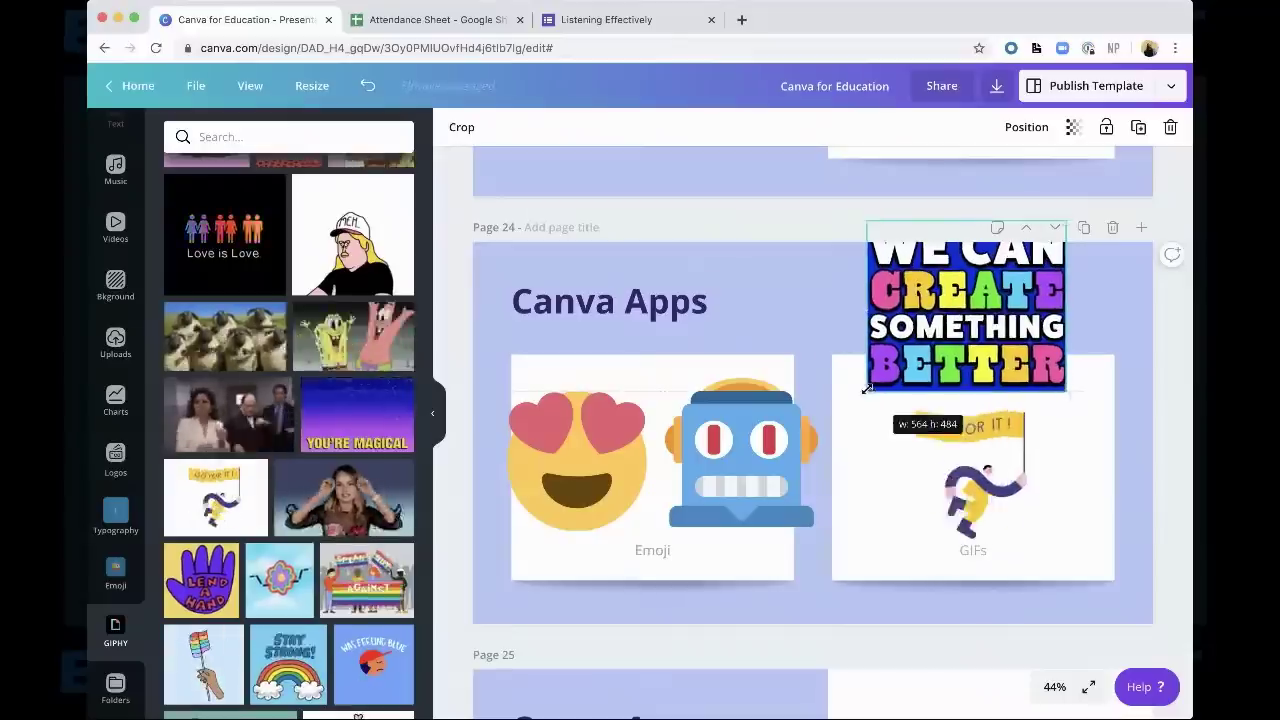
pyautogui.moveTo(1066, 389); pyautogui.dragTo(1076, 389)
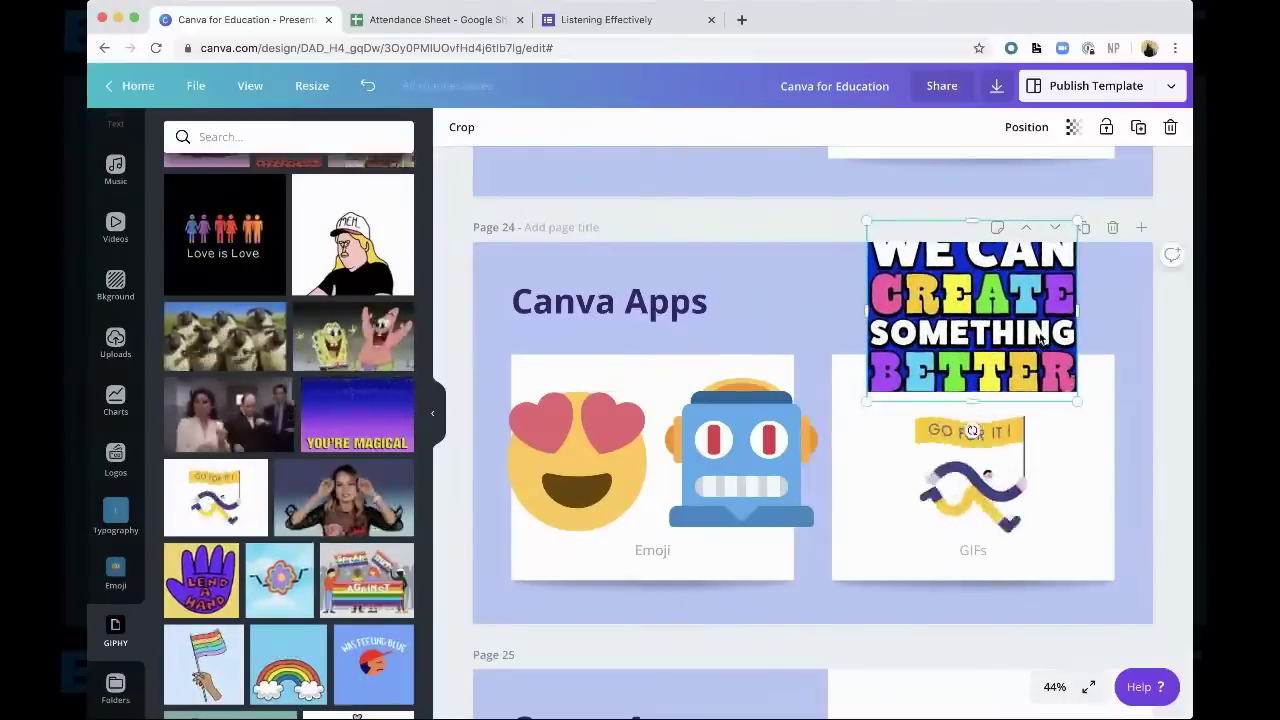
pyautogui.moveTo(975, 310); pyautogui.dragTo(975, 286)
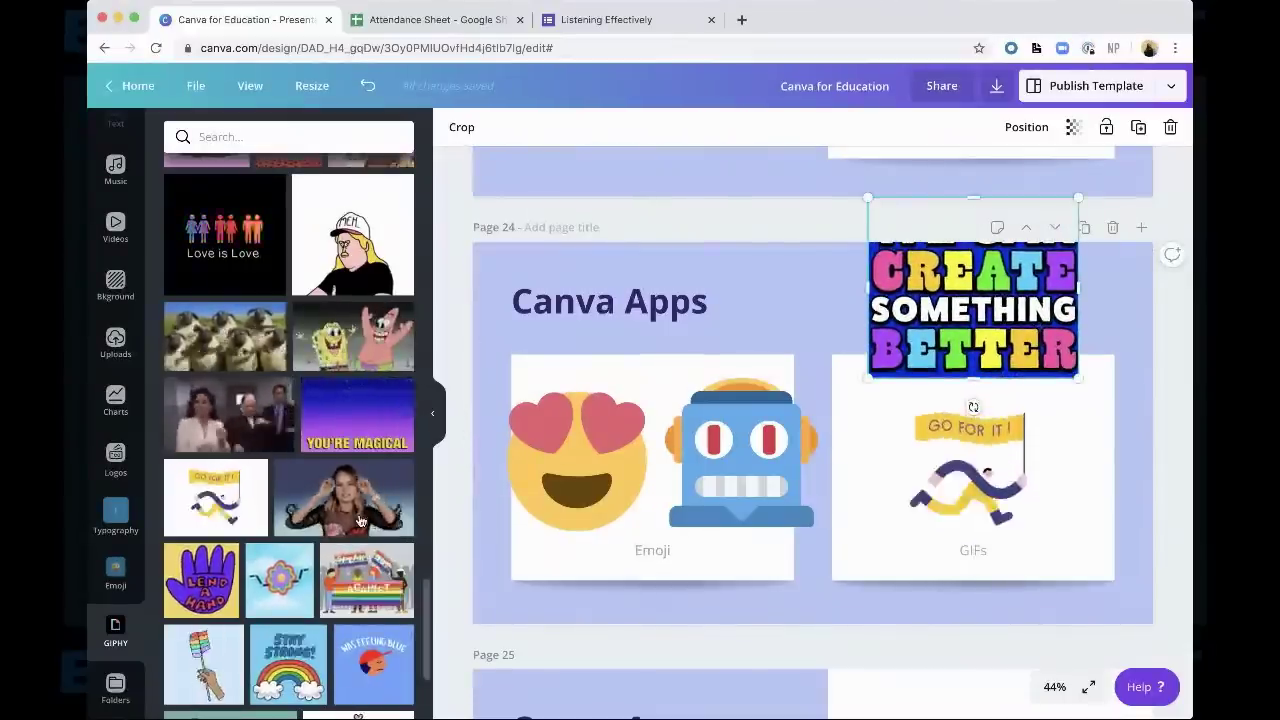
# Select page 25 with the "Copy-Paste Google Links" text and open the folders list
pyautogui.scroll(-5, 362, 520)
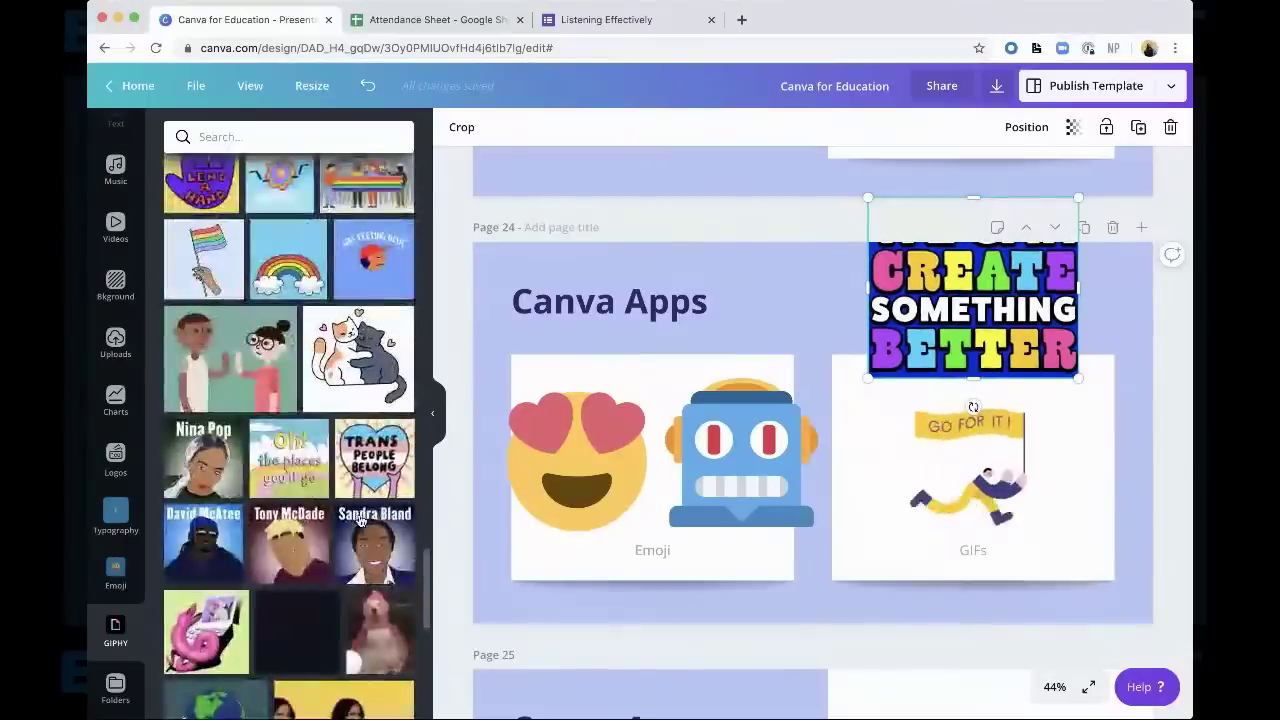
pyautogui.scroll(-2, 362, 520)
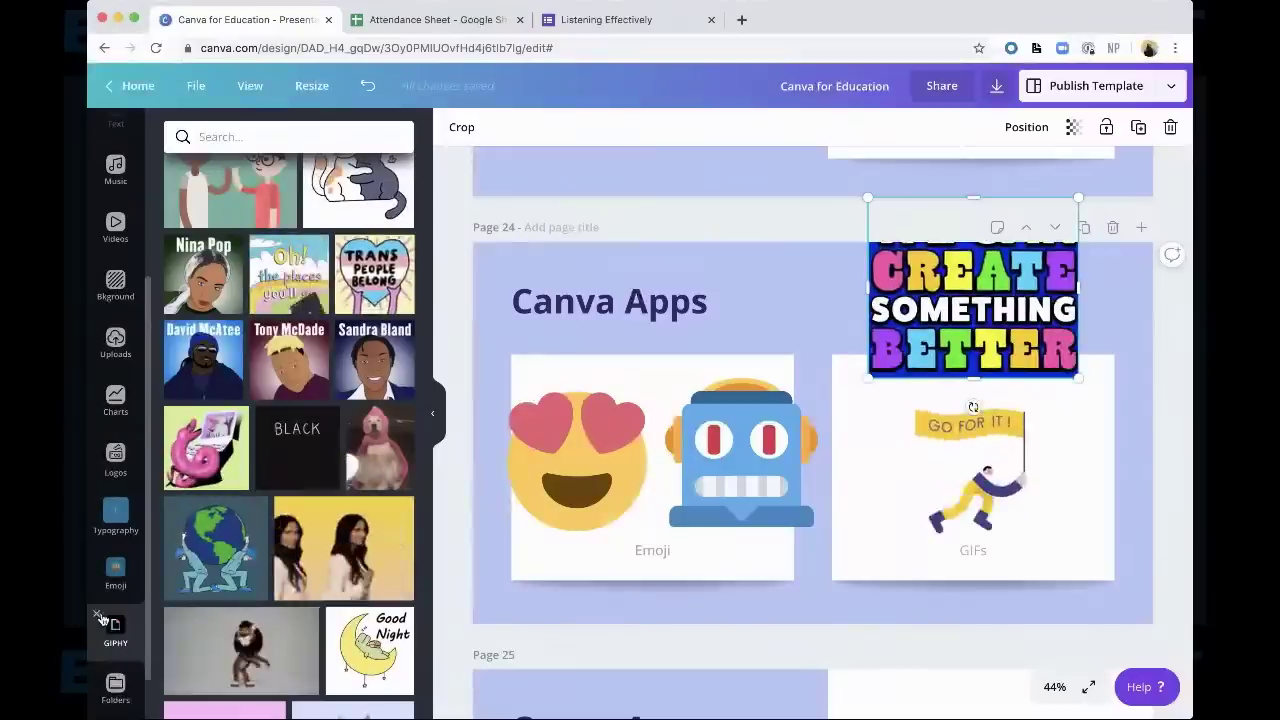
pyautogui.scroll(-3, 590, 545)
pyautogui.scroll(-1, 617, 538)
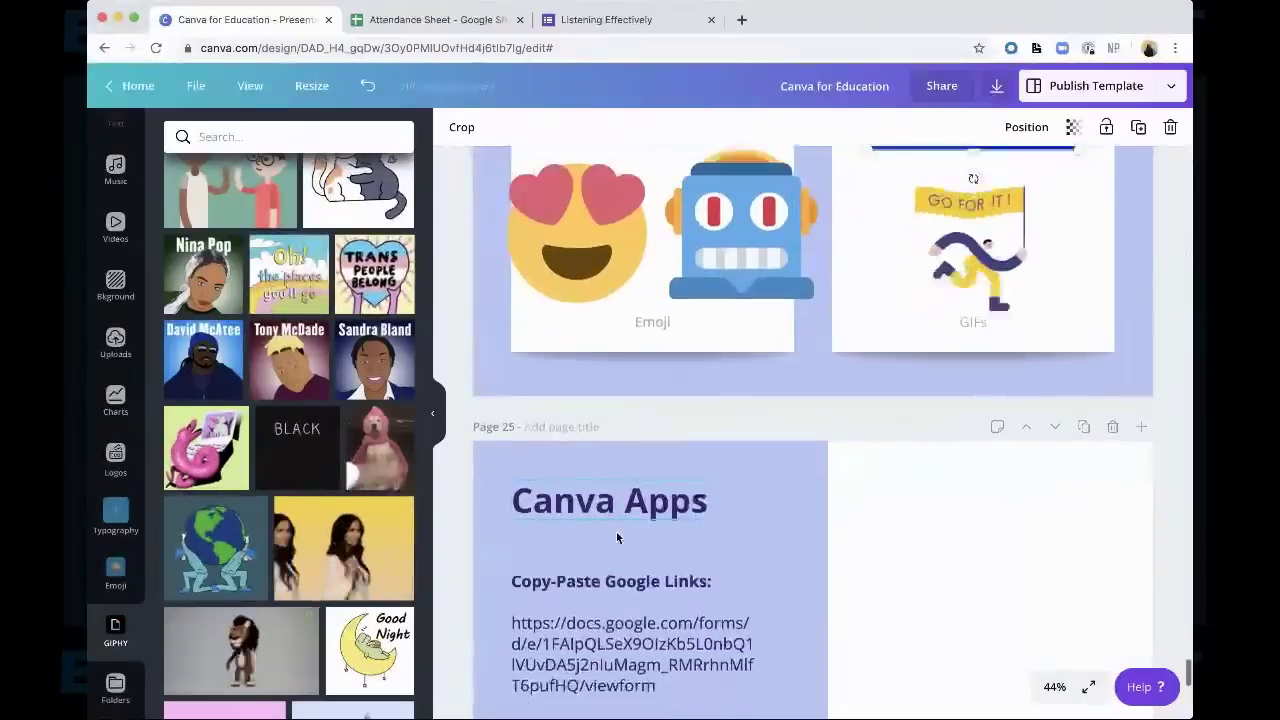
pyautogui.click(806, 336)
pyautogui.press('Escape')
pyautogui.scroll(-1, 806, 340)
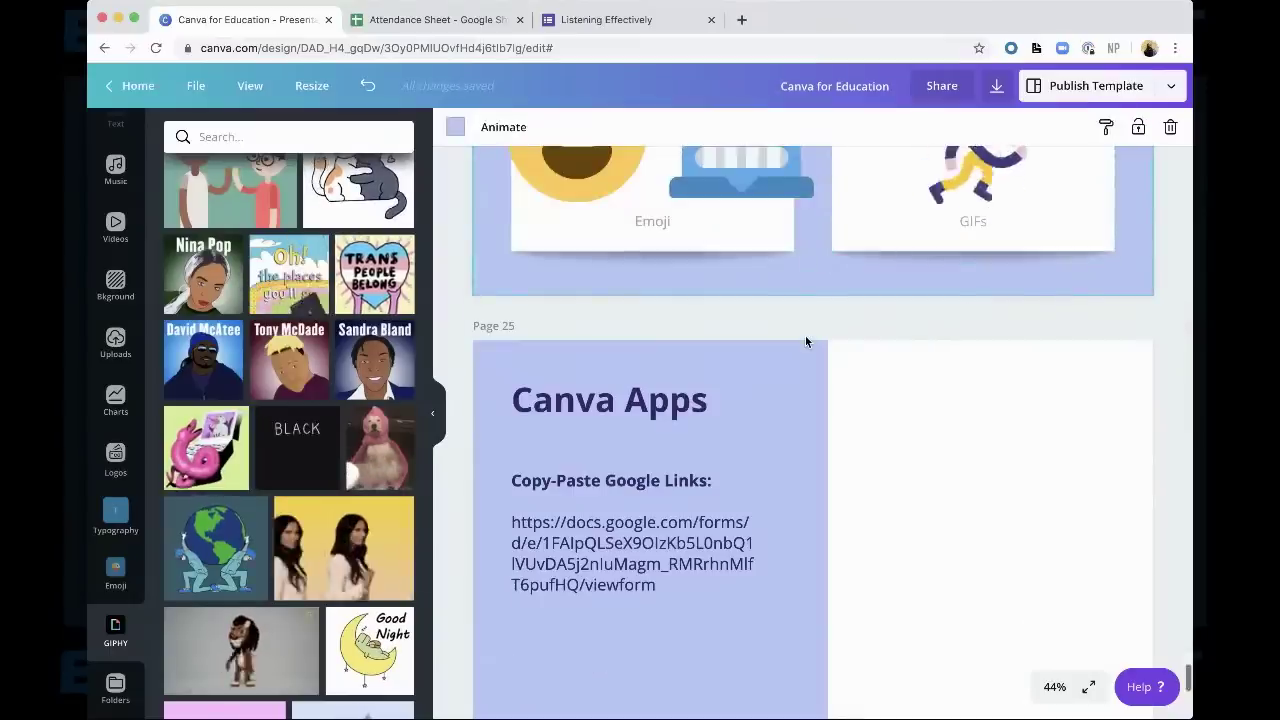
pyautogui.scroll(-2, 806, 342)
pyautogui.scroll(1, 806, 342)
pyautogui.click(806, 342)
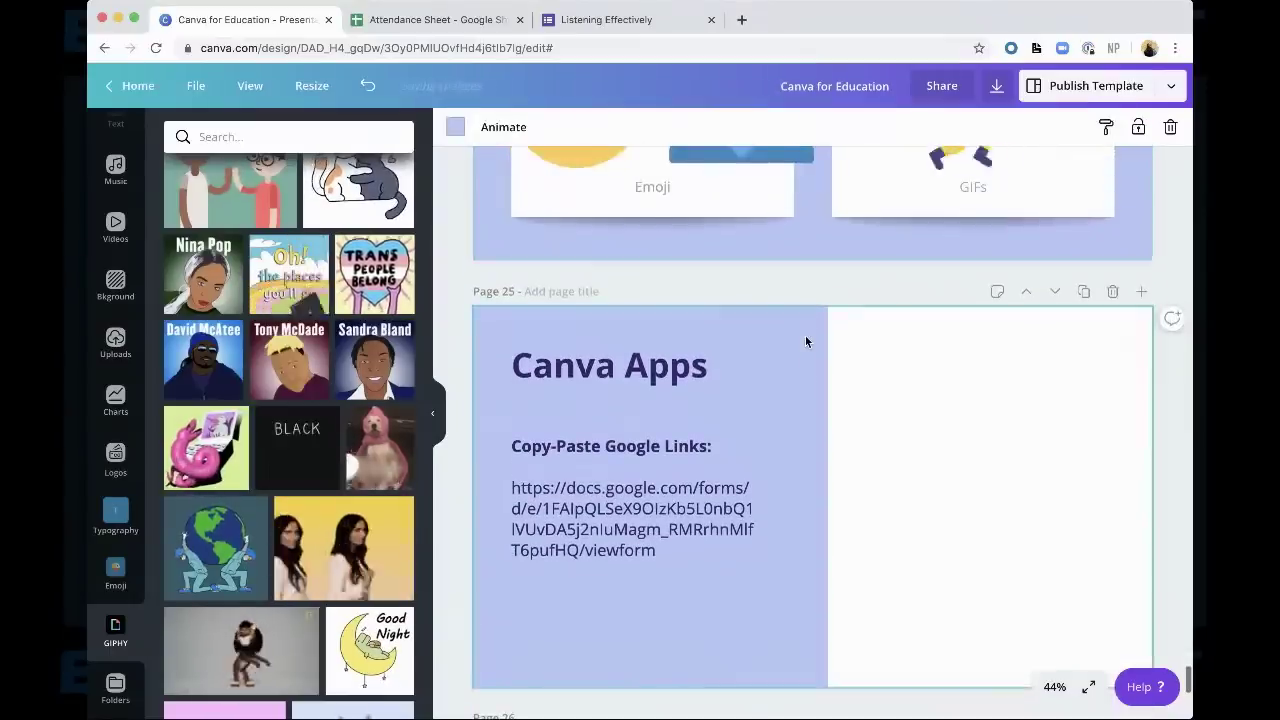
pyautogui.click(115, 688)
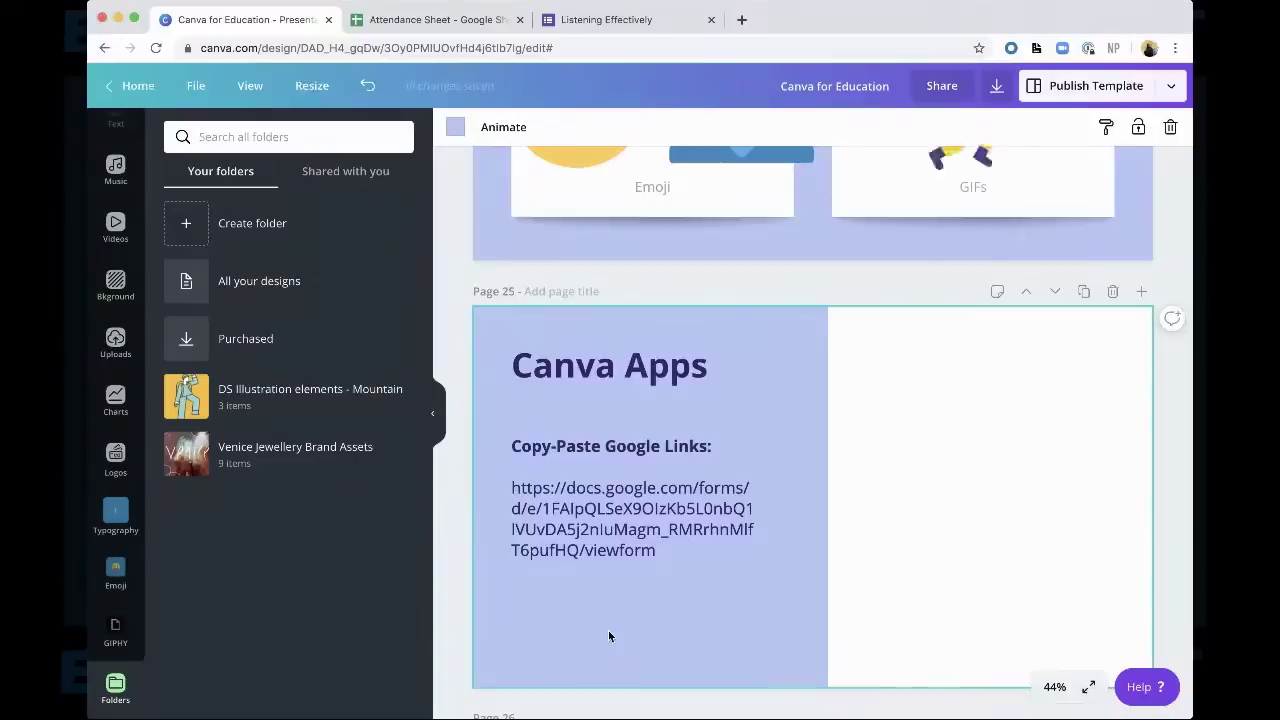
# Copy the web address of the "Listening Effectively" Google Form from its browser tab, then collapse Canva's side panel and paste the link onto page 25
pyautogui.click(680, 20)
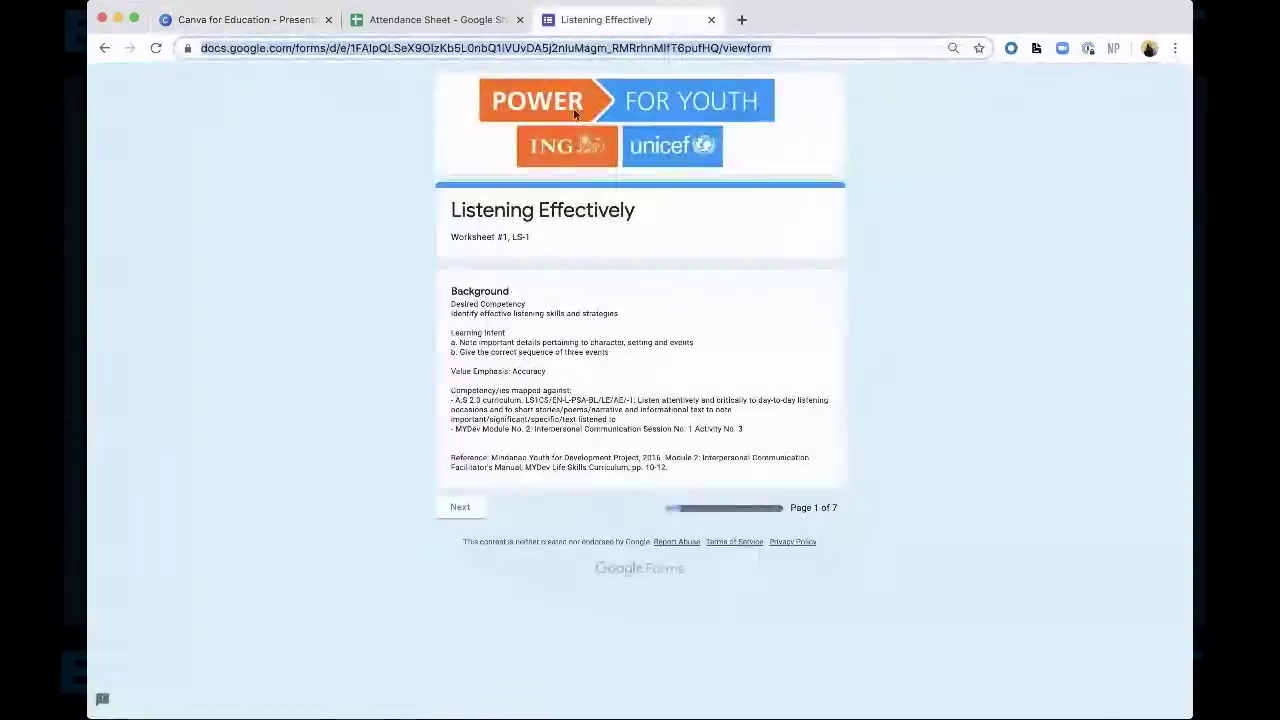
pyautogui.click(605, 44)
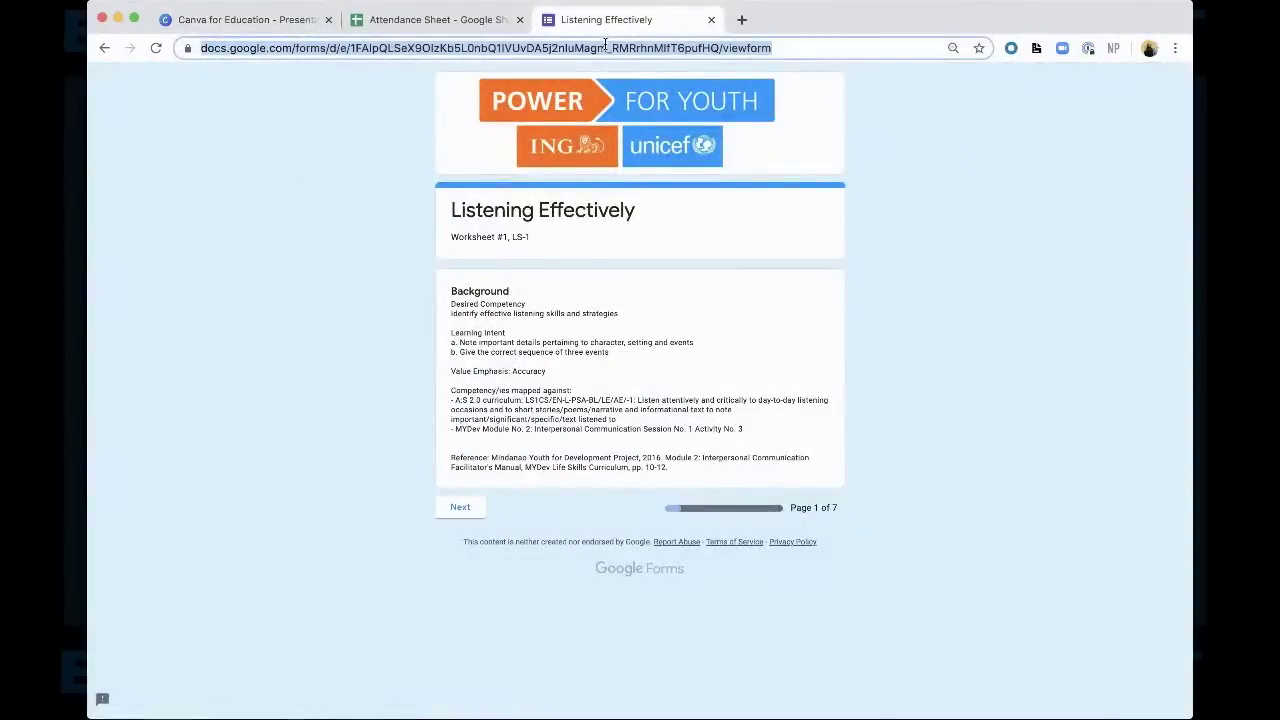
pyautogui.click(633, 50)
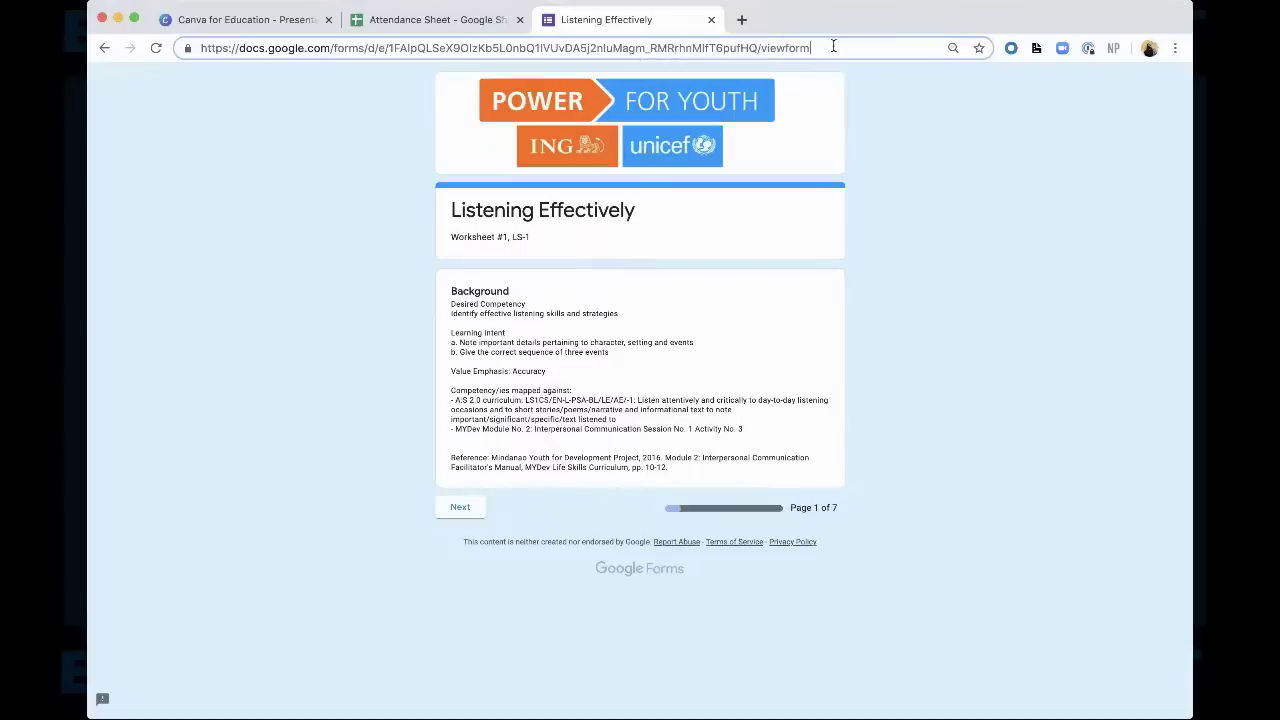
pyautogui.press('super+a')
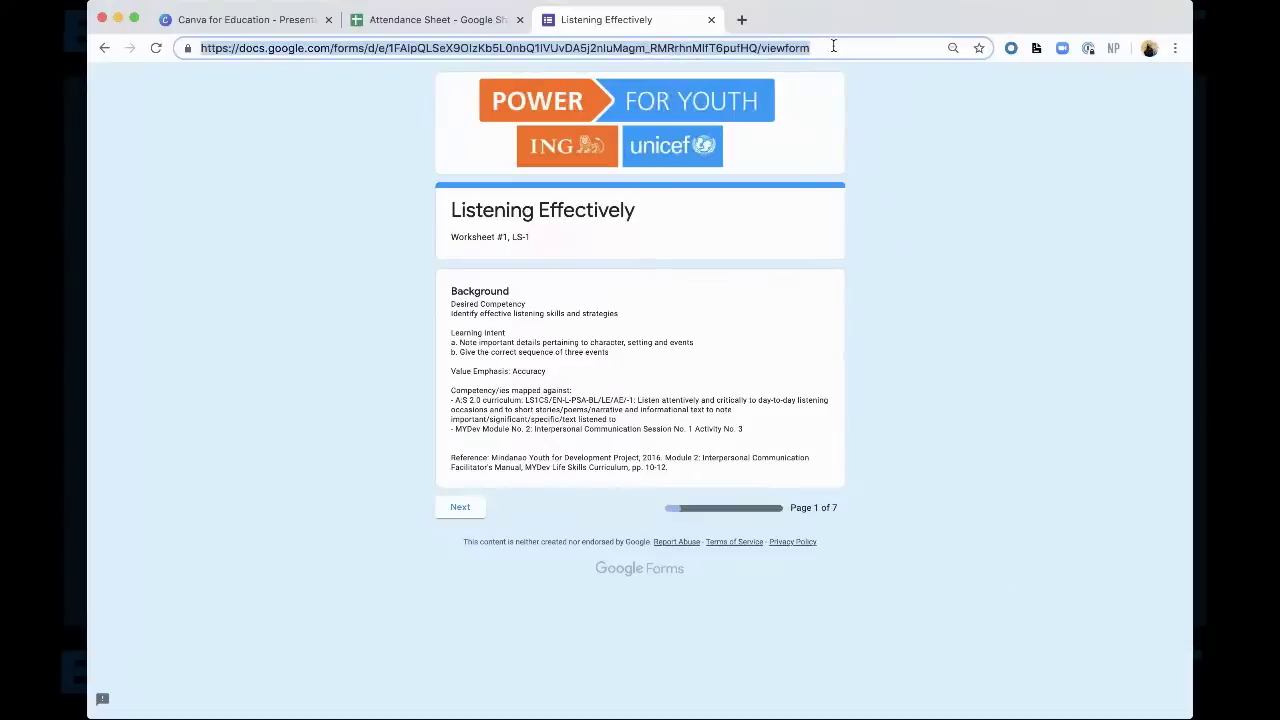
pyautogui.moveTo(223, 46); pyautogui.dragTo(837, 46)
pyautogui.click(287, 22)
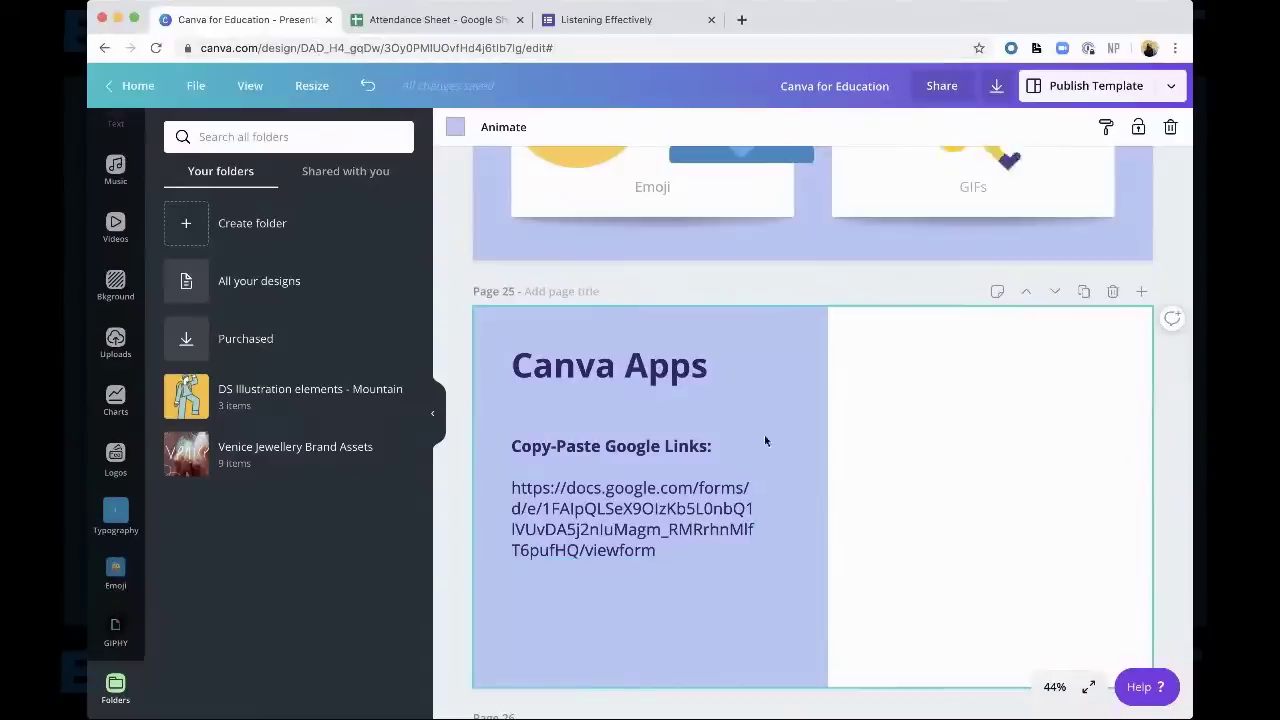
pyautogui.click(438, 416)
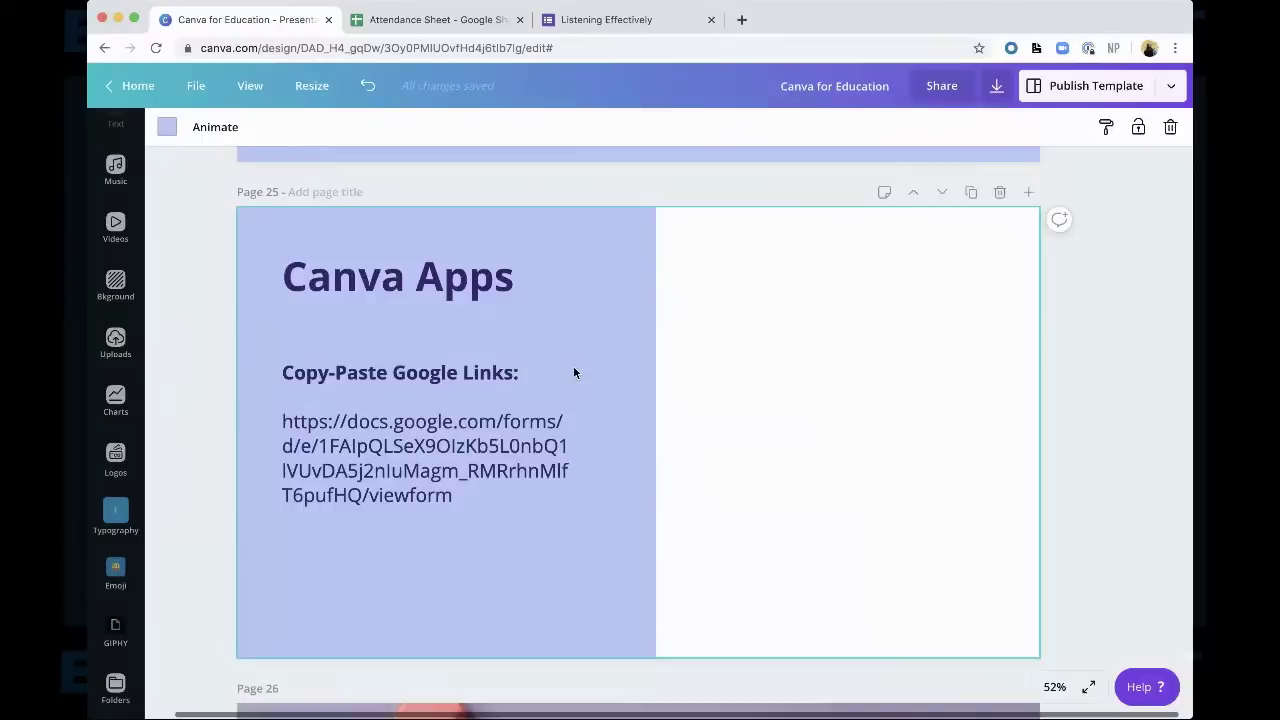
pyautogui.press('super+v')
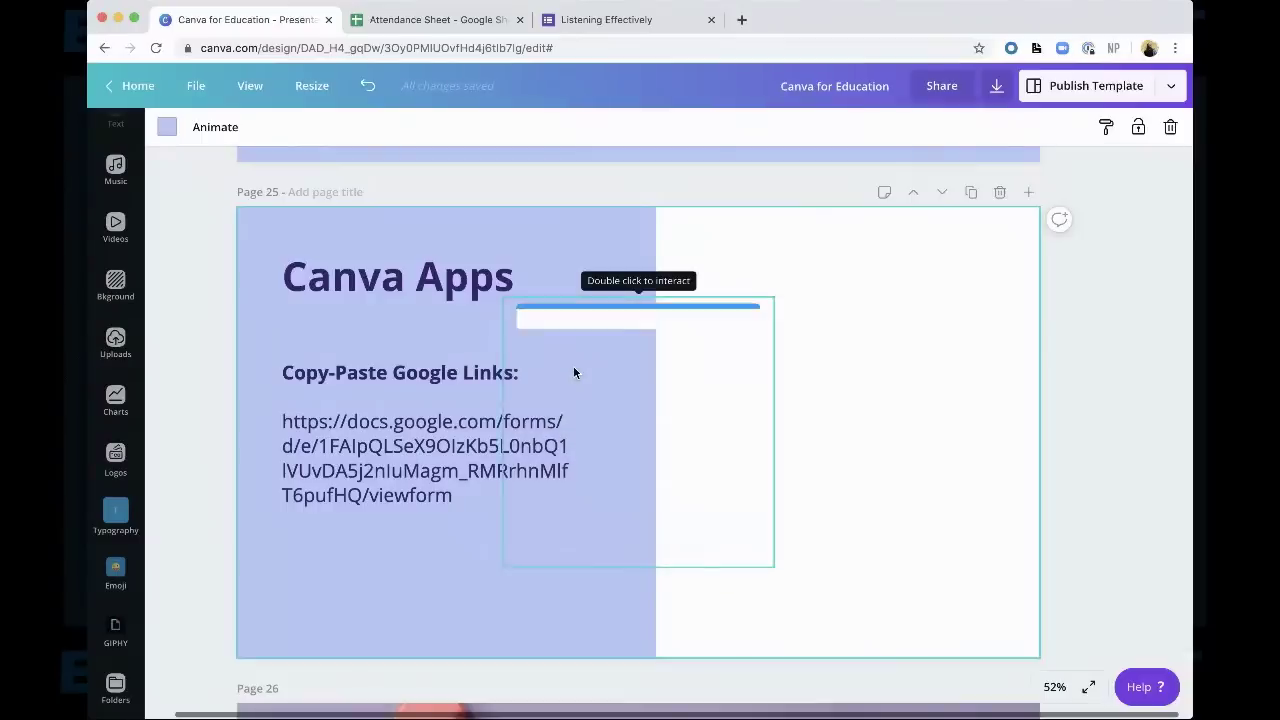
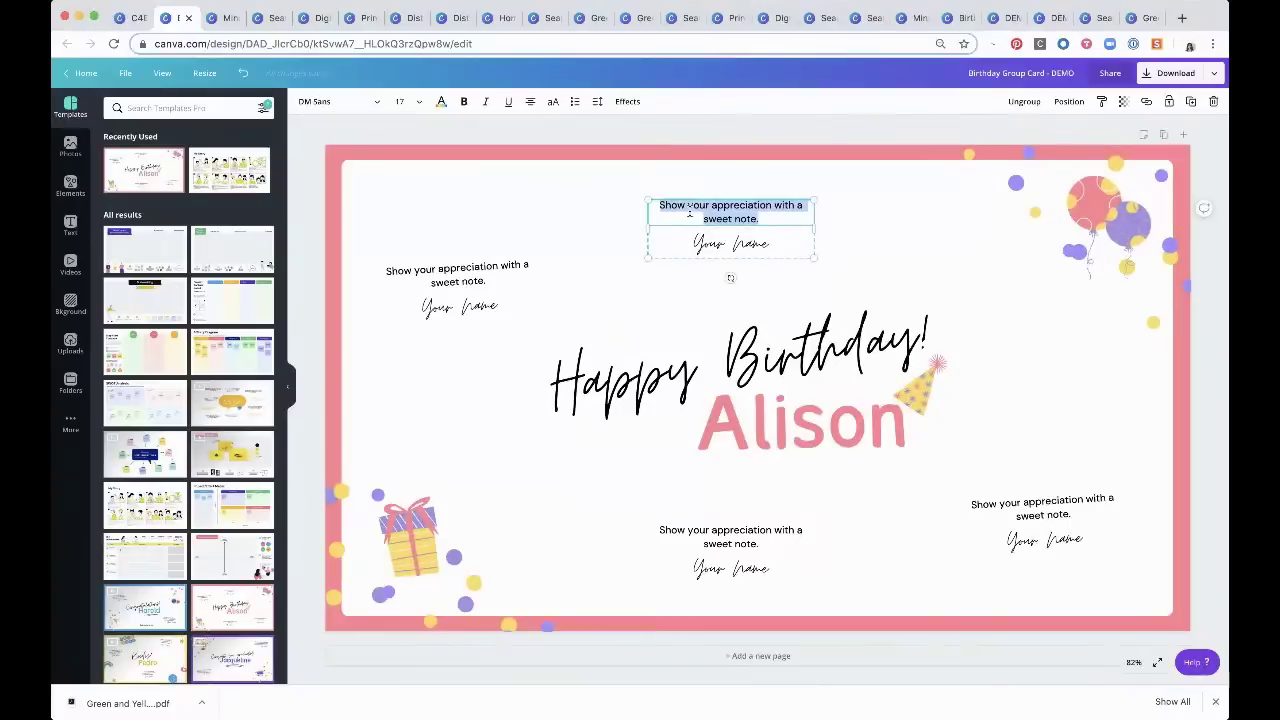
# Replace the card's top-centre note with a greeting to the recipient, "Happy Birthday! Have a good one! Yay!", and sign it with the sender's first name
pyautogui.write('Hi Al')
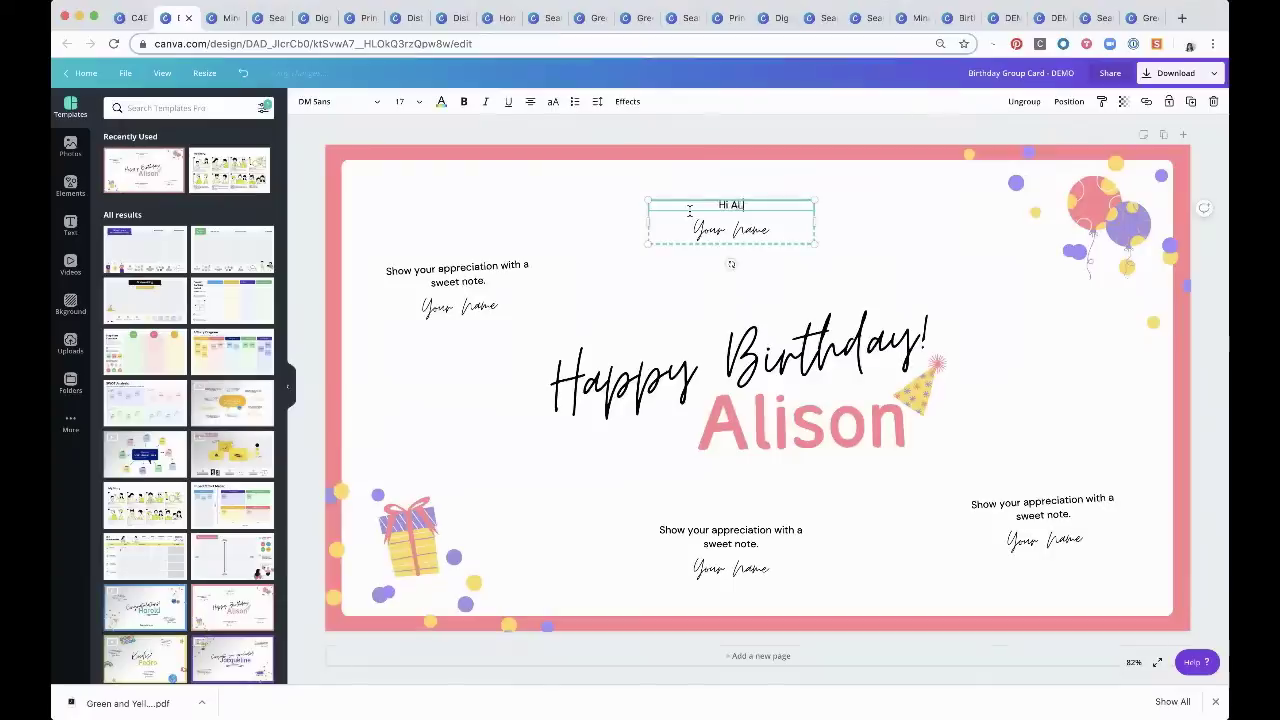
pyautogui.write('ison, Happy Birthday! ')
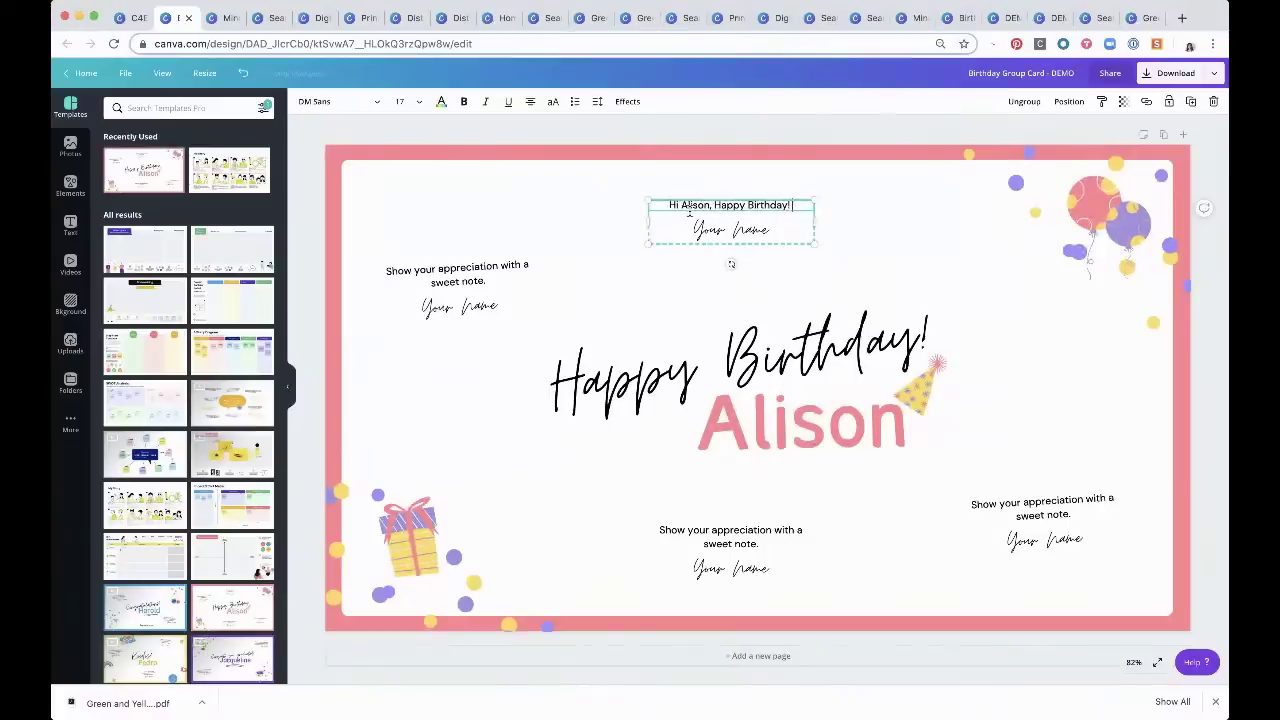
pyautogui.write('Have a goo')
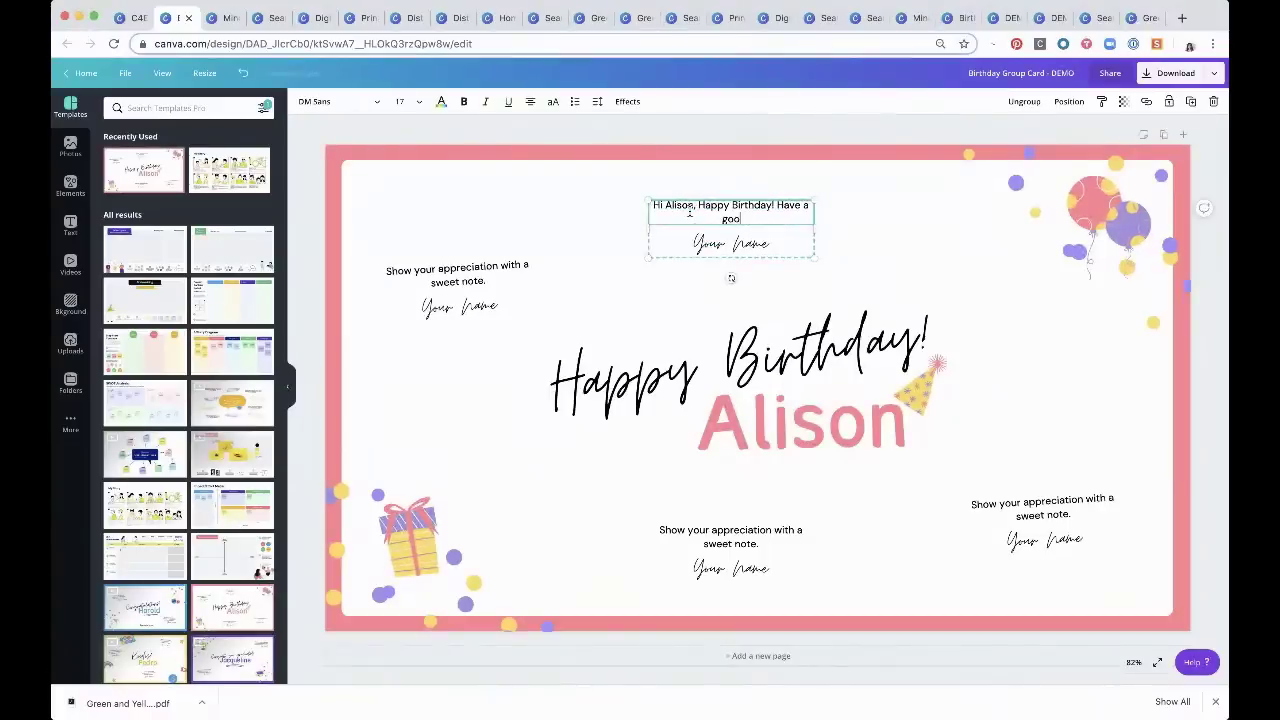
pyautogui.write('d one! Yay!')
pyautogui.click(752, 243)
pyautogui.doubleClick(752, 243)
pyautogui.write('Thea')
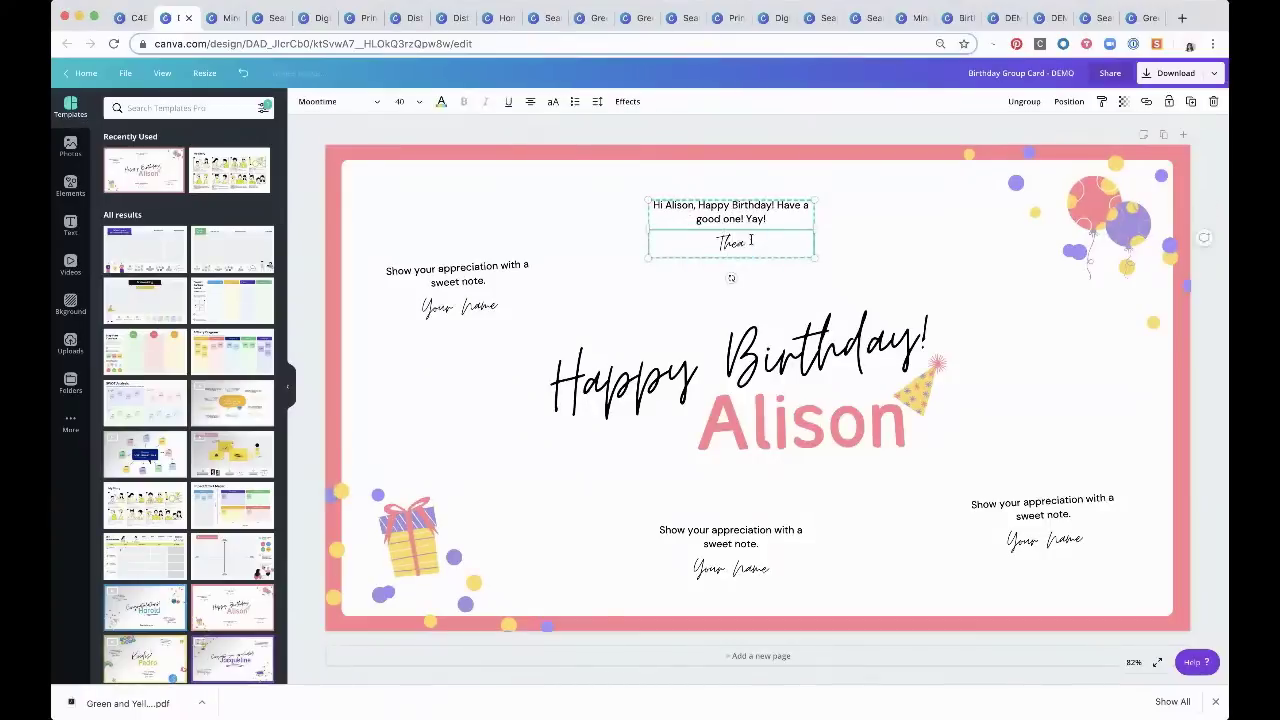
pyautogui.click(863, 134)
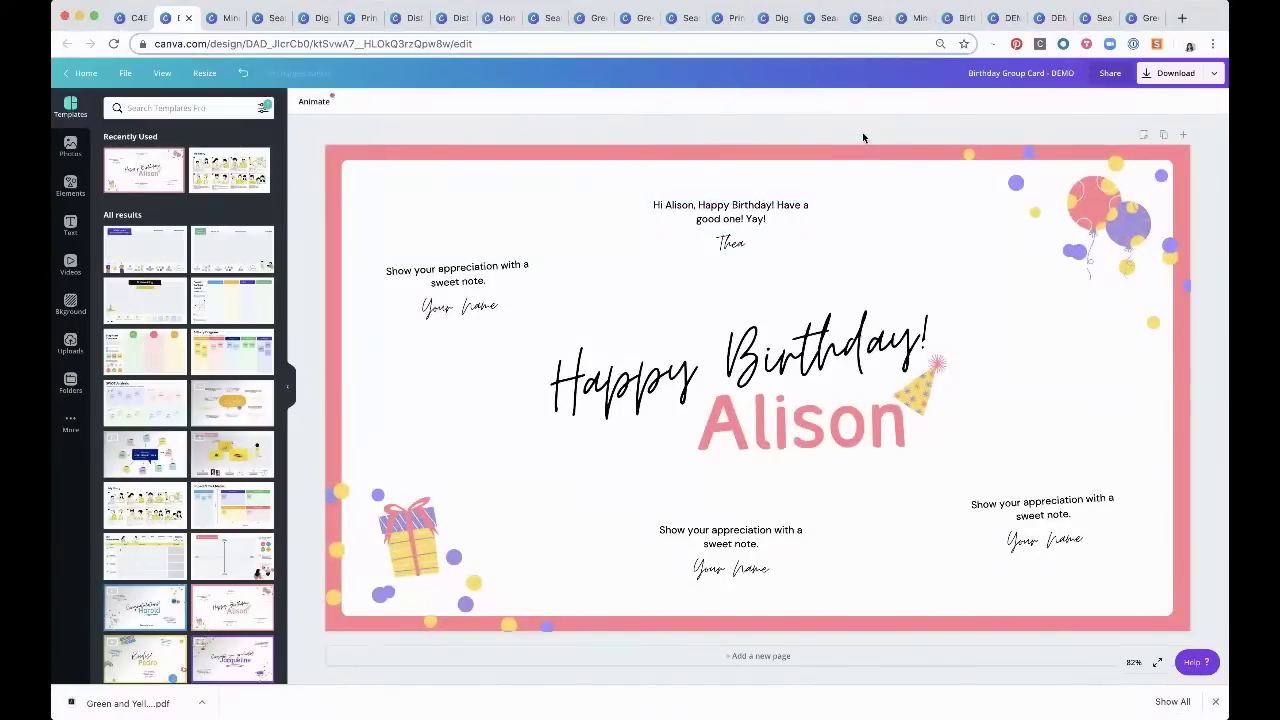
# Replace the card's upper-left note with "HAPPY NA, BIRTHDAY PA!" and its signature placeholder with the second sender's first name
pyautogui.click(411, 290)
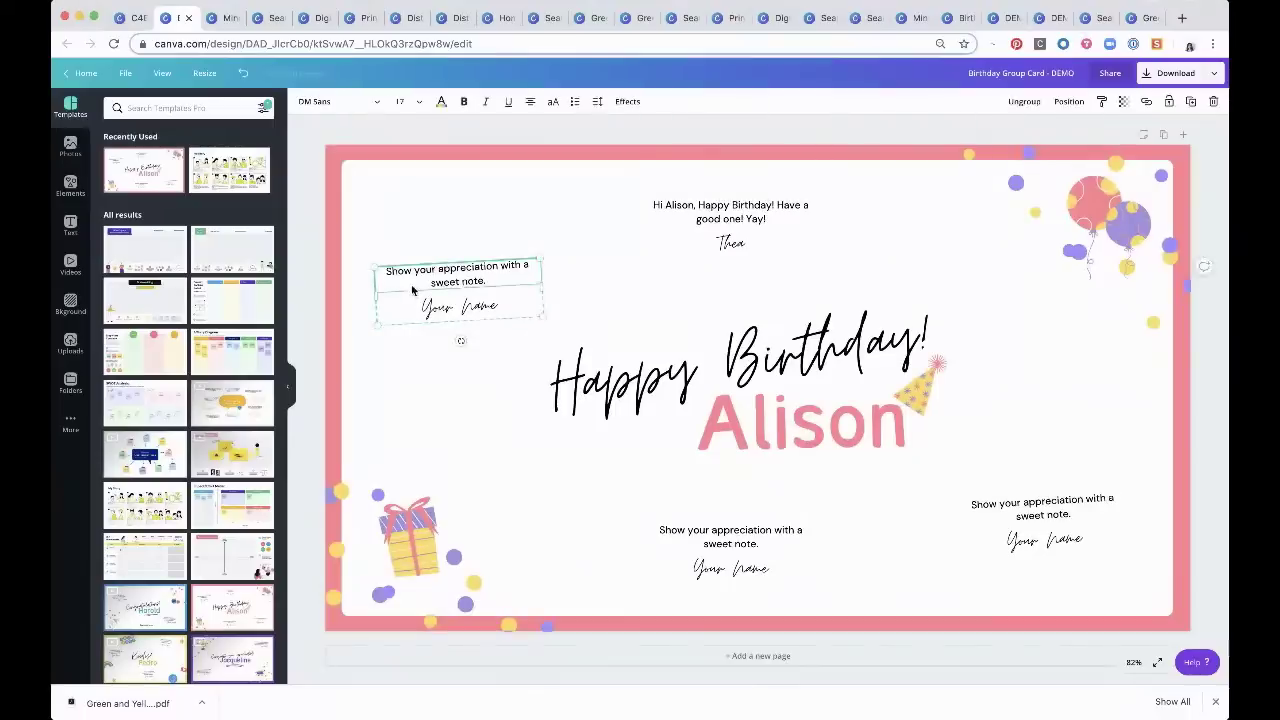
pyautogui.doubleClick(410, 285)
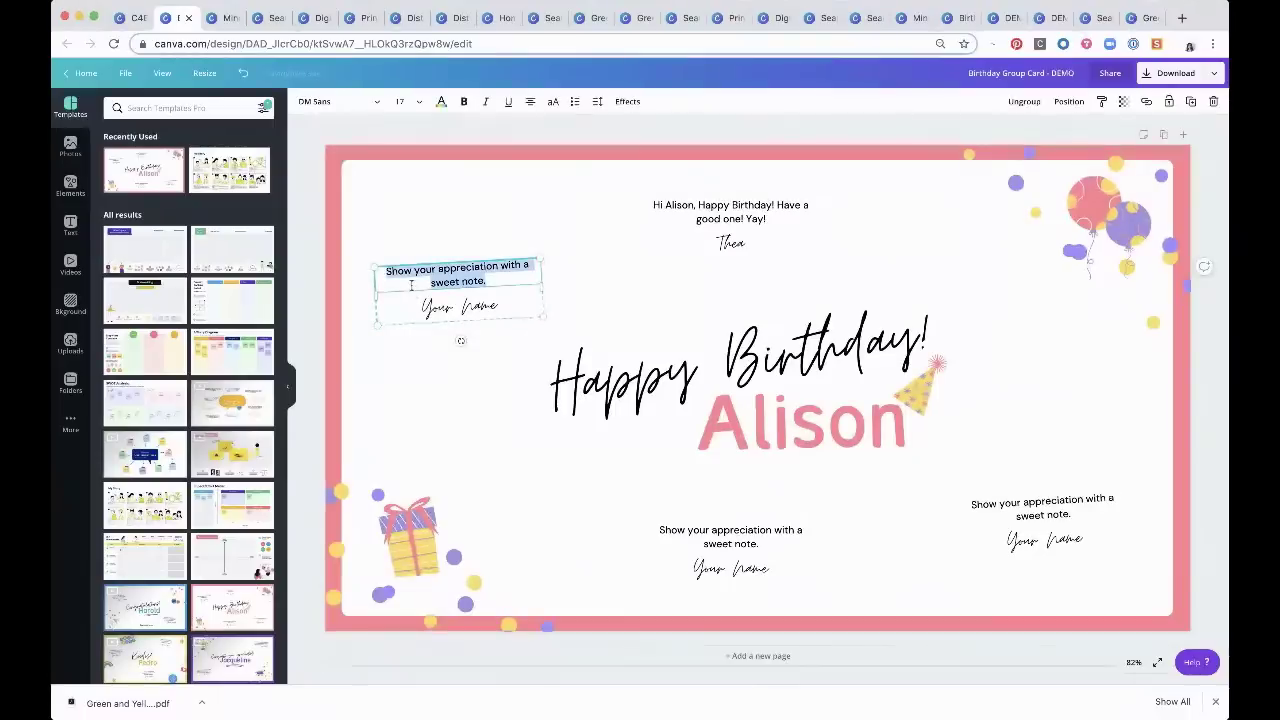
pyautogui.write('HA')
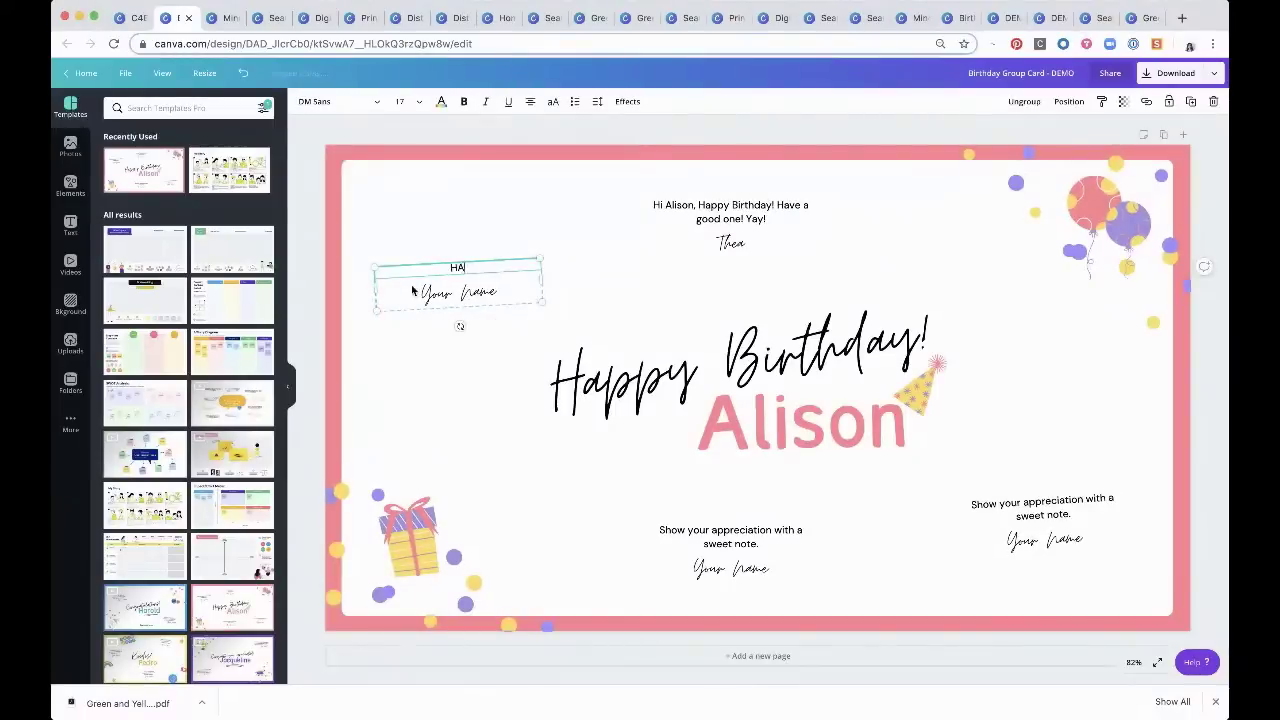
pyautogui.write('PPY NA, BIRTHDAY PA!')
pyautogui.doubleClick(412, 290)
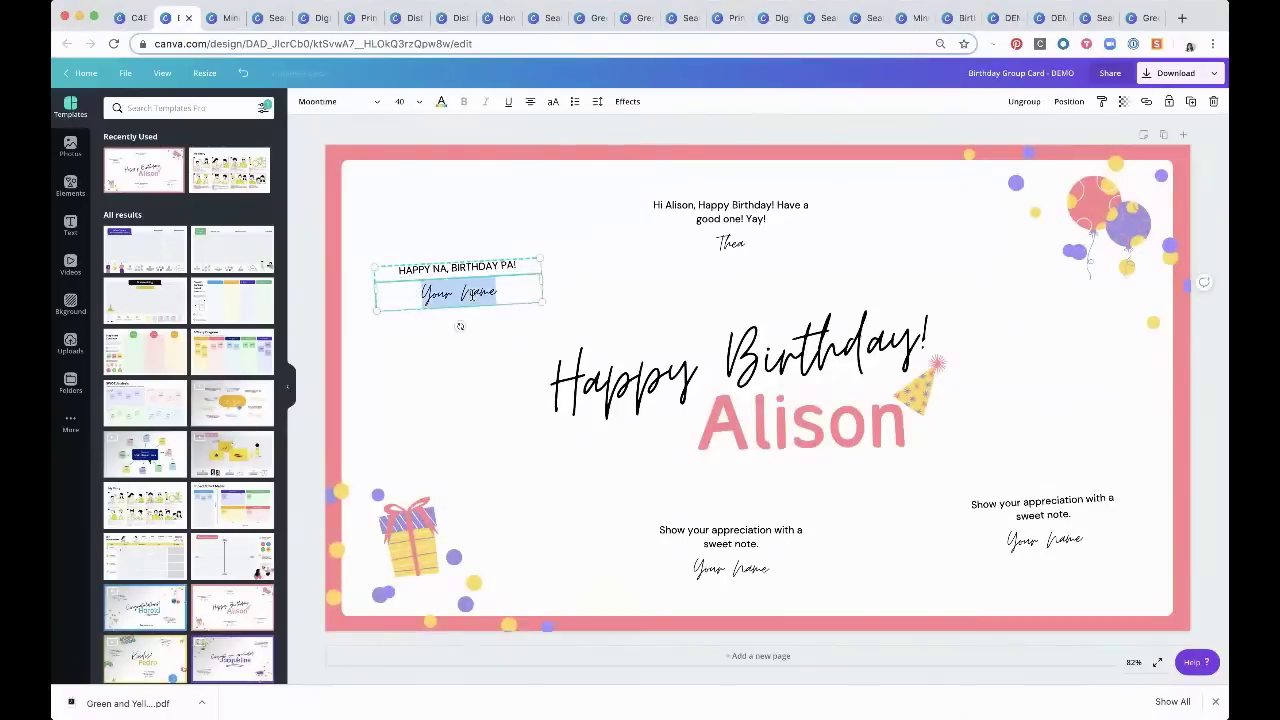
pyautogui.press('BackSpace')
pyautogui.write('Jay')
pyautogui.click(600, 145)
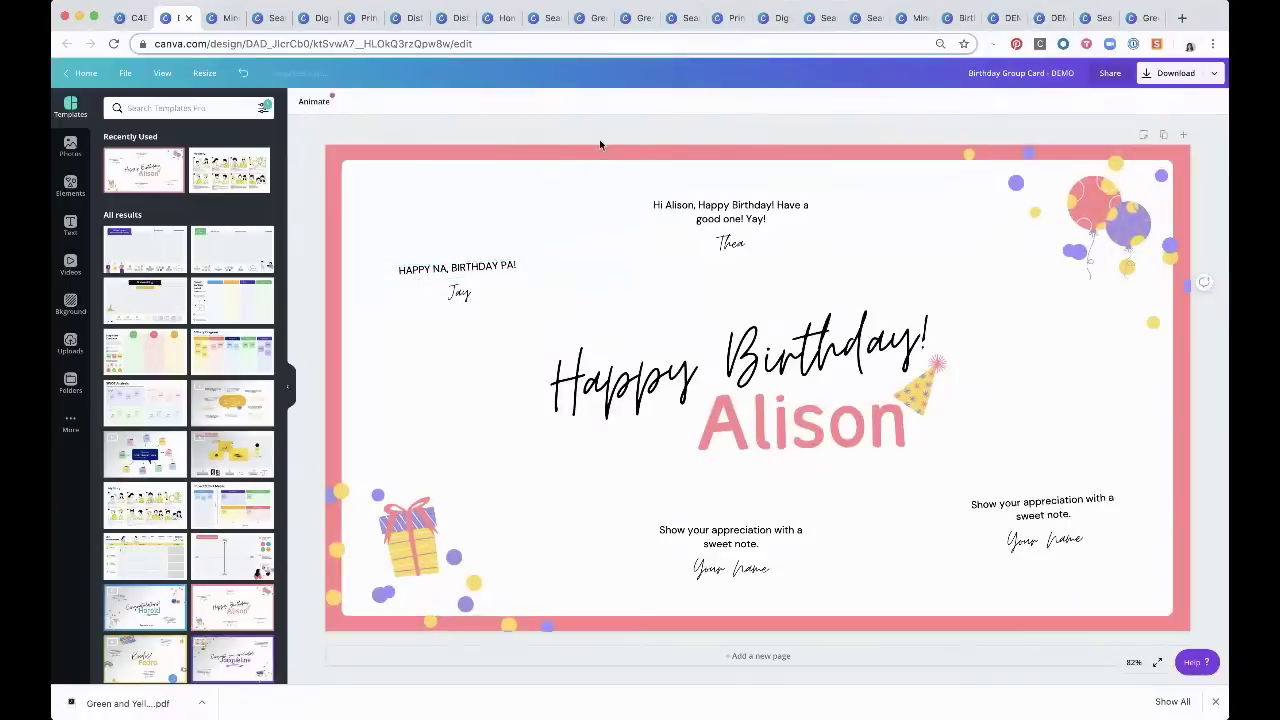
# Shift the signed "HAPPY NA, BIRTHDAY PA!" note slightly to the left on the card
pyautogui.click(452, 292)
pyautogui.click(747, 233)
pyautogui.moveTo(747, 230); pyautogui.dragTo(752, 230)
pyautogui.click(860, 139)
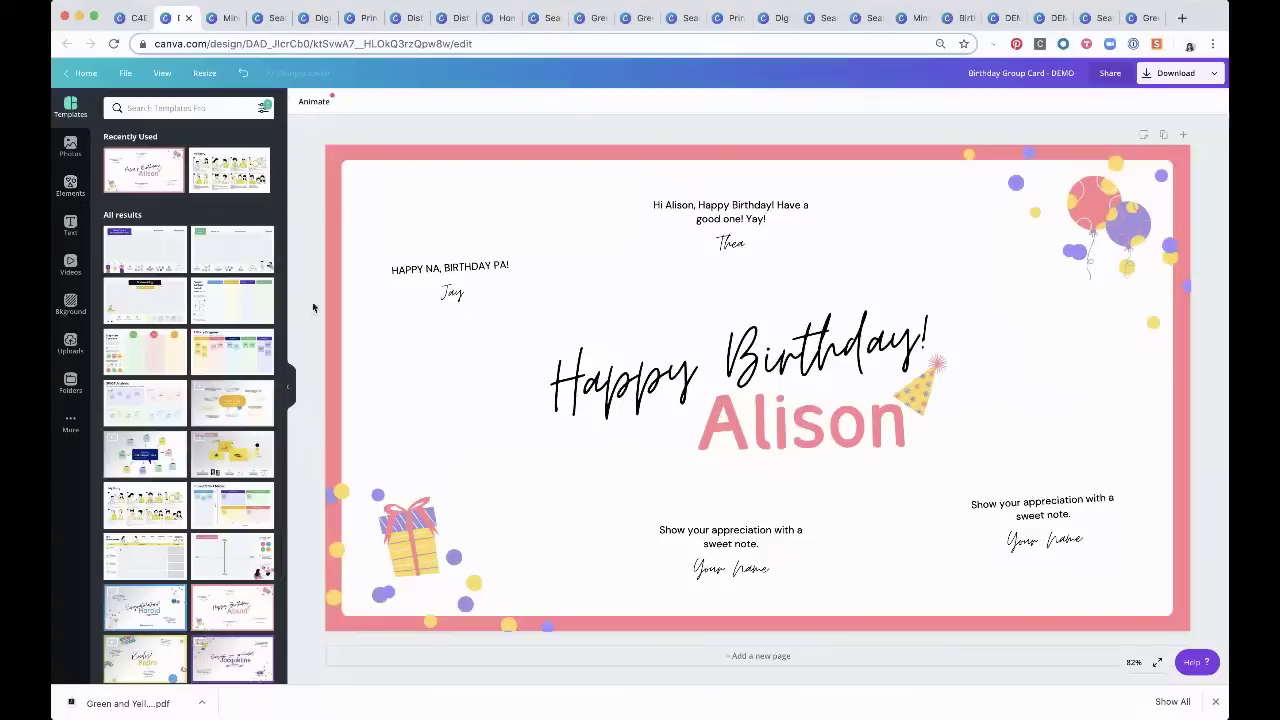
# Search the elements library for "birthday" and filter the results to free, animated graphics
pyautogui.click(71, 187)
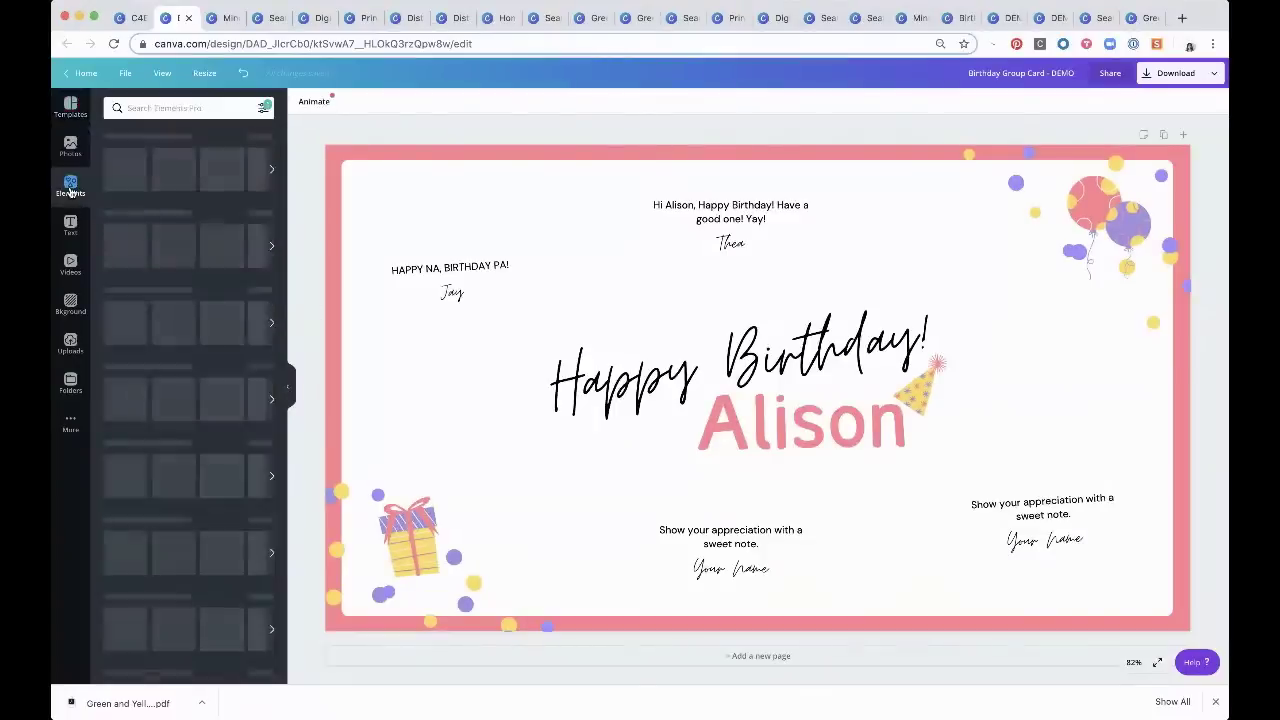
pyautogui.click(174, 107)
pyautogui.write('birthday')
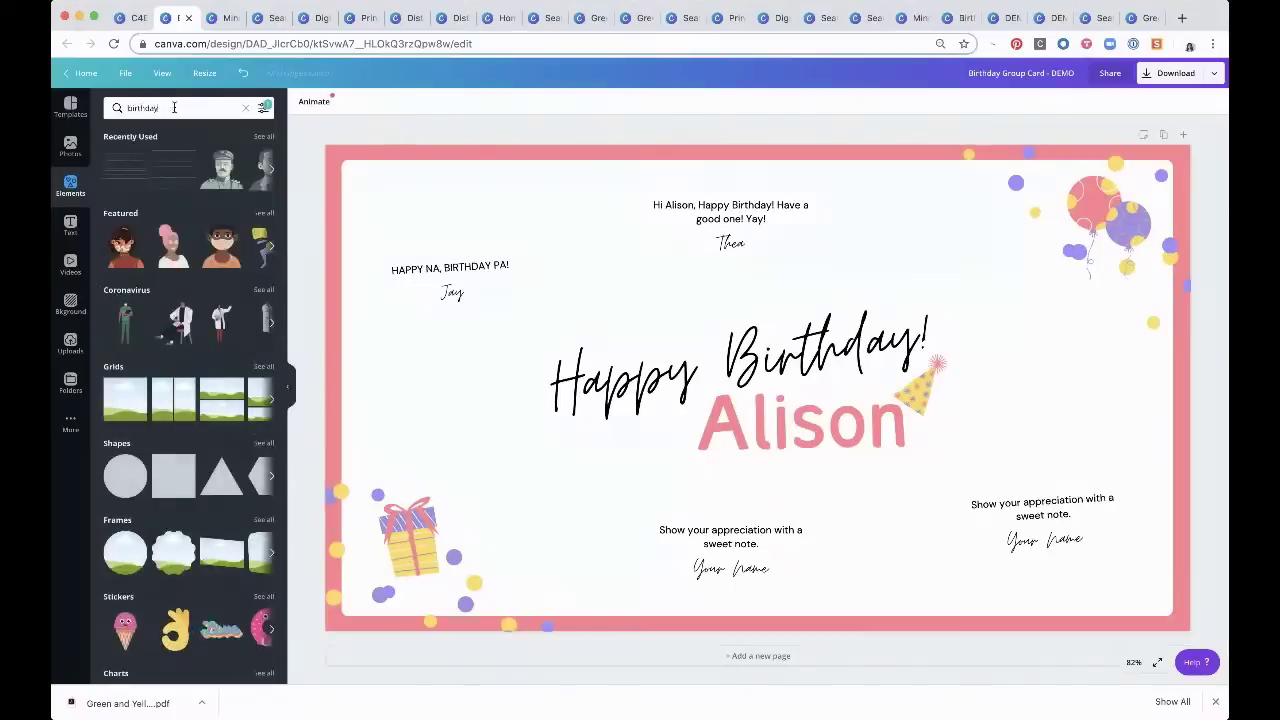
pyautogui.click(263, 107)
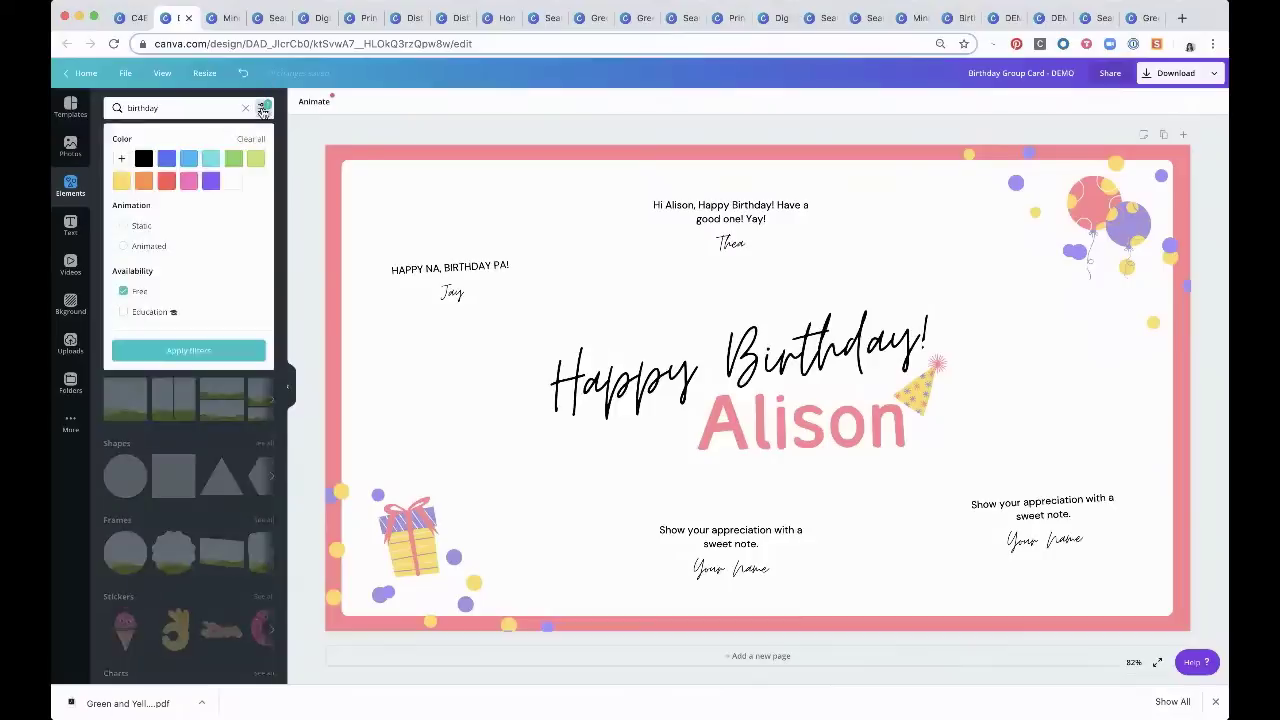
pyautogui.click(195, 107)
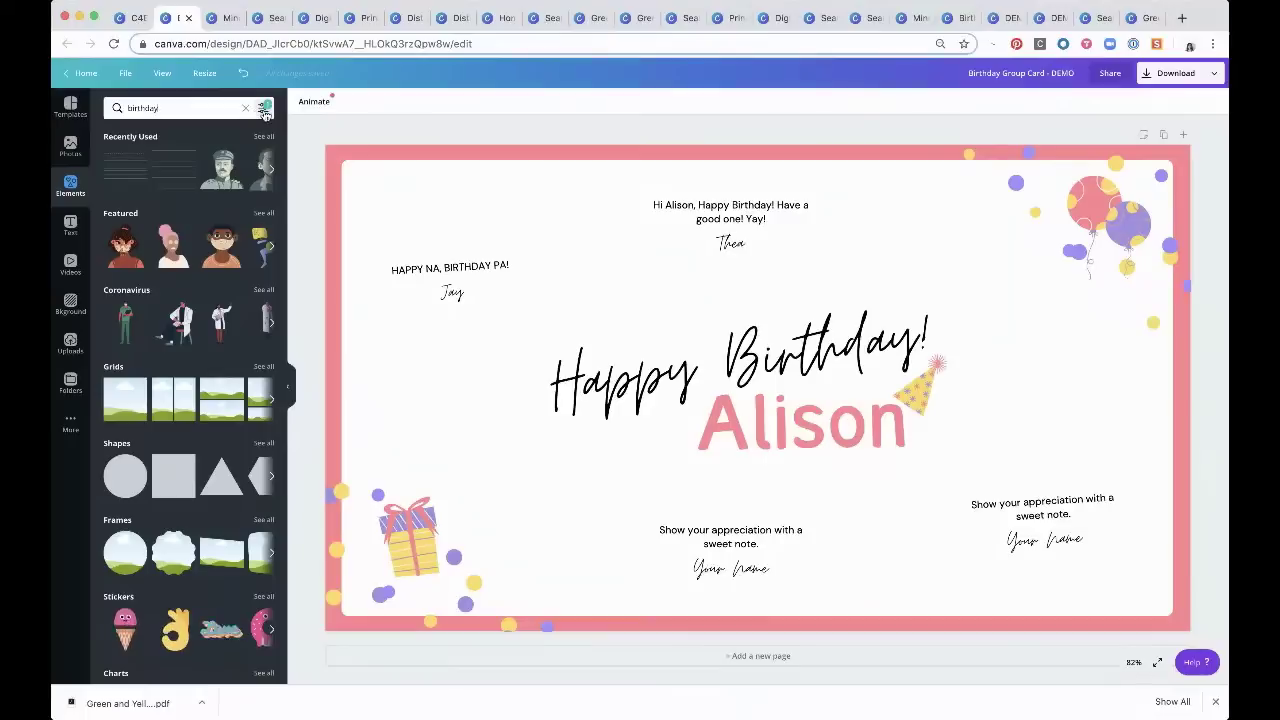
pyautogui.click(264, 108)
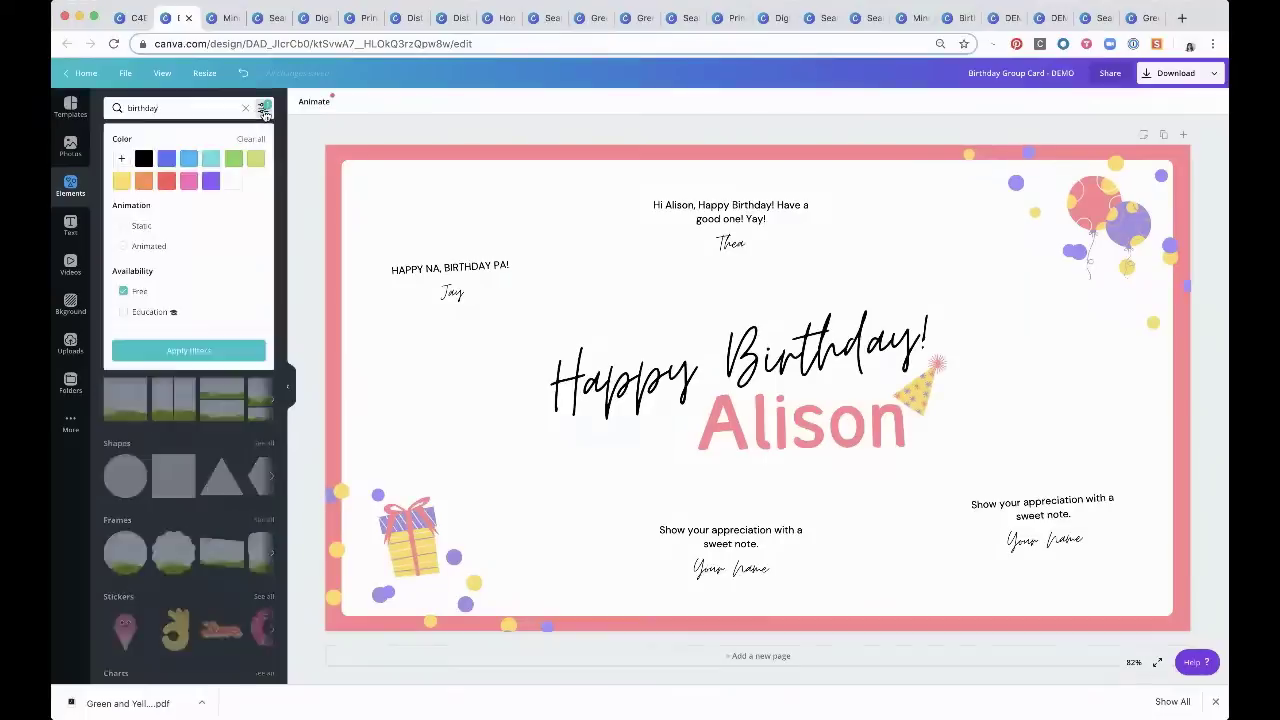
pyautogui.click(181, 250)
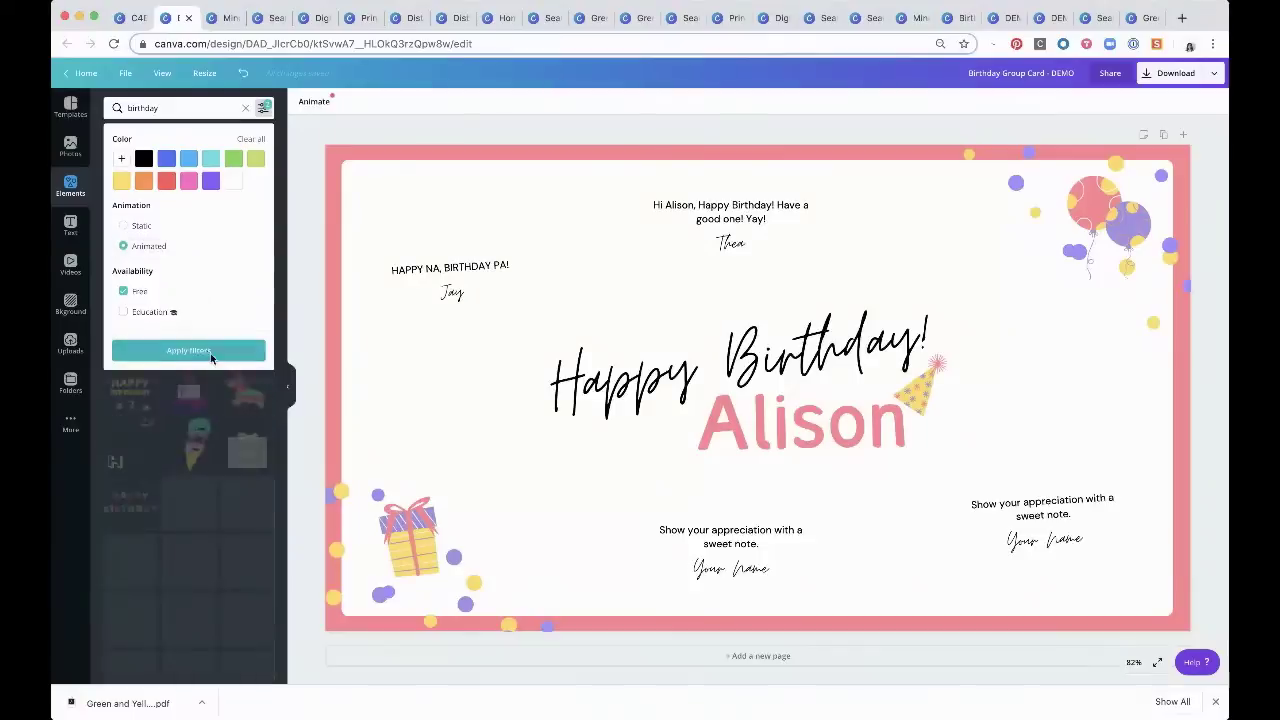
pyautogui.click(210, 351)
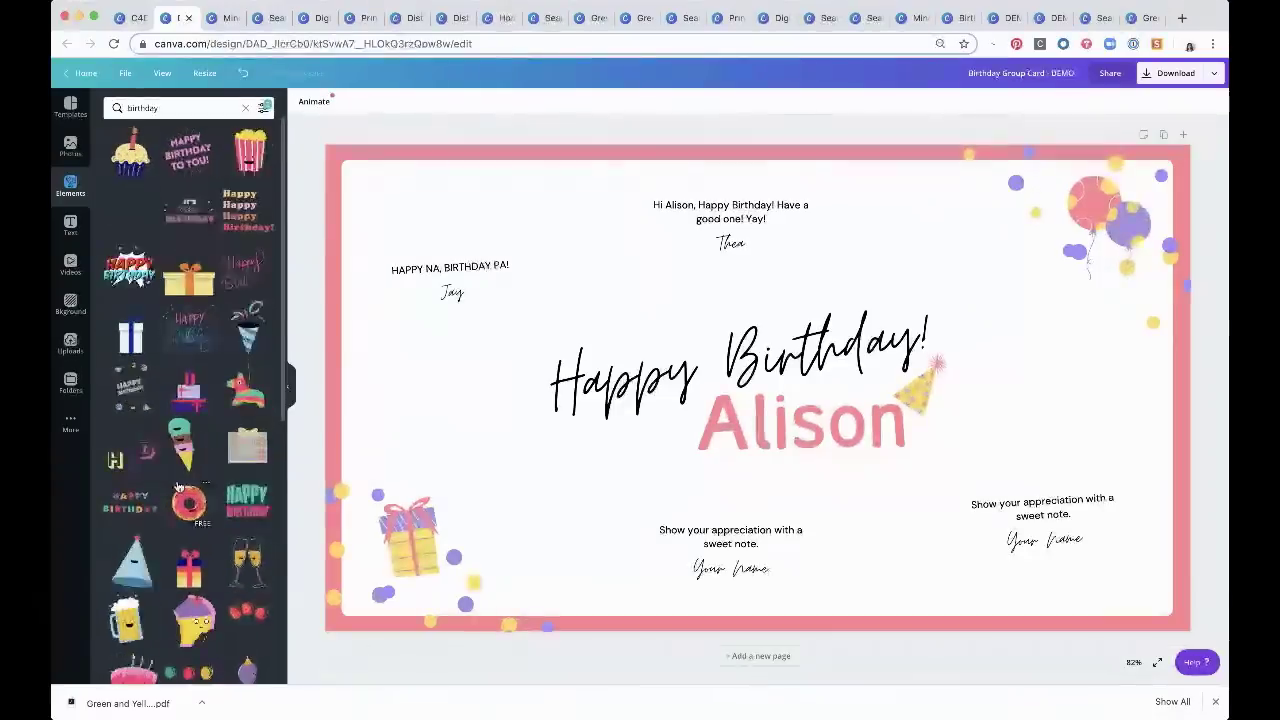
# Add the animated three-scoop ice cream cone, shrink and tilt it just before the recipient's name, then collapse the side panel
pyautogui.scroll(-3, 178, 487)
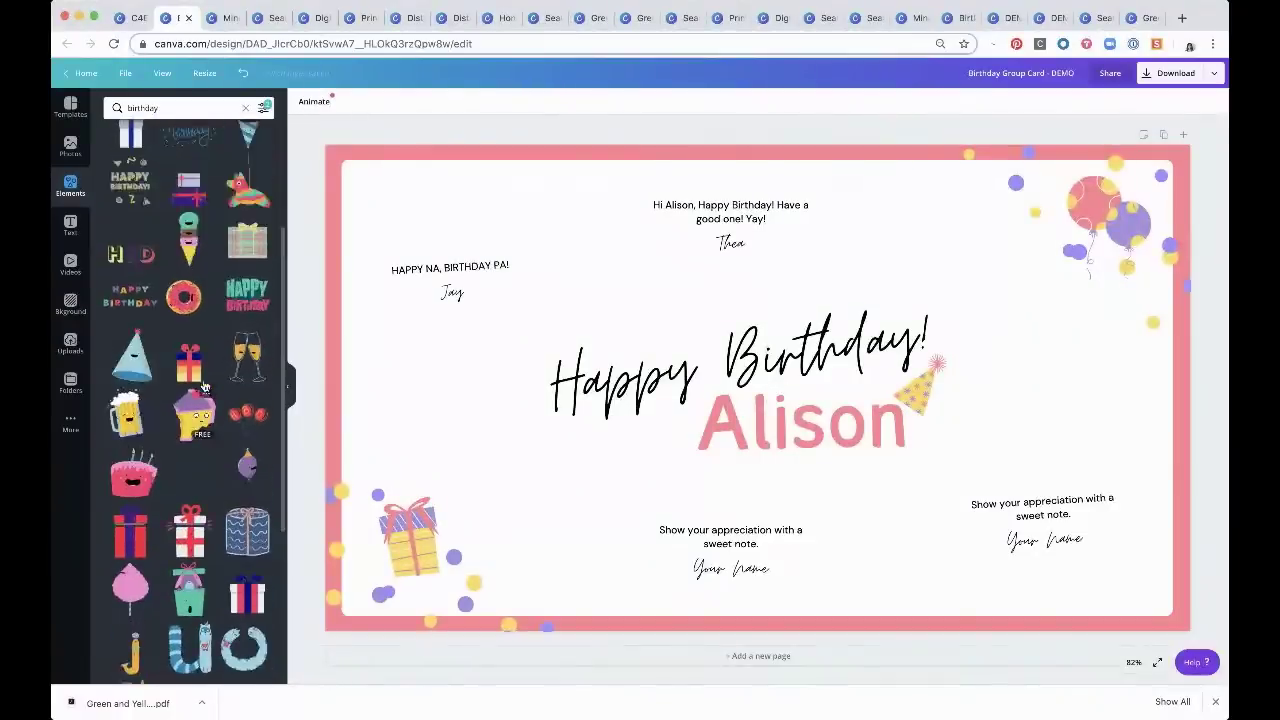
pyautogui.click(186, 255)
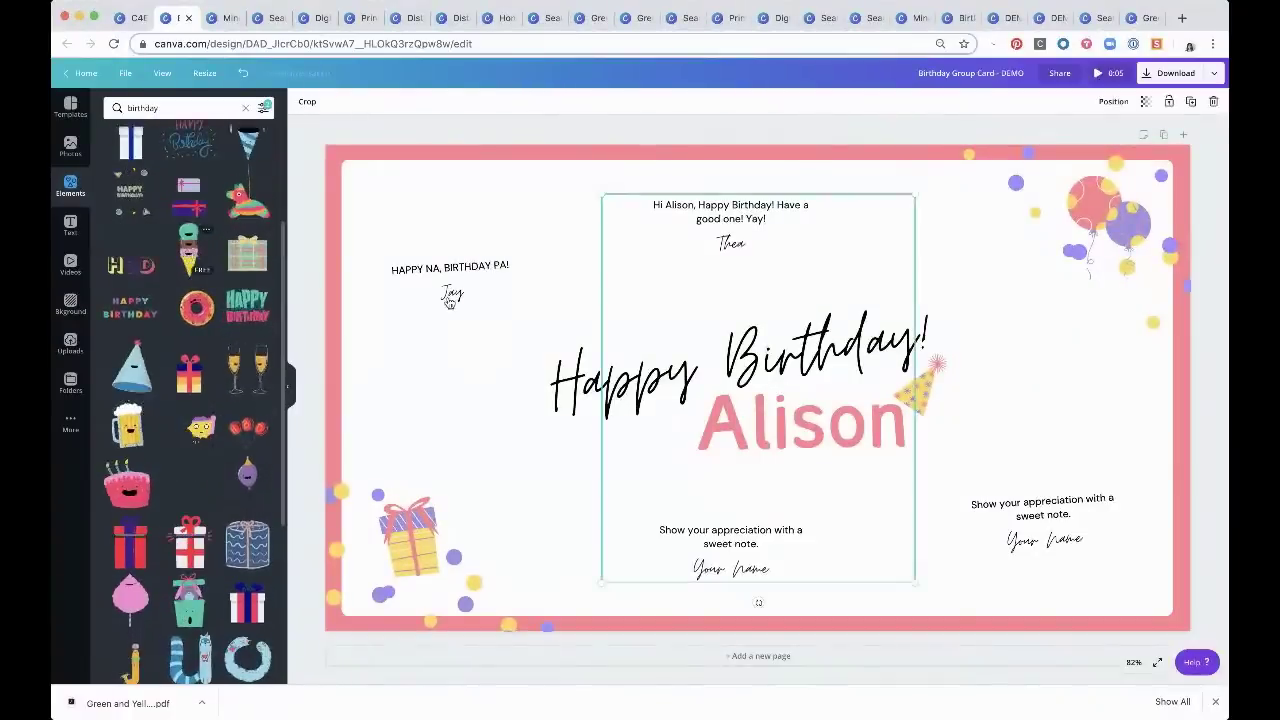
pyautogui.moveTo(910, 588); pyautogui.dragTo(646, 266)
pyautogui.doubleClick(637, 243)
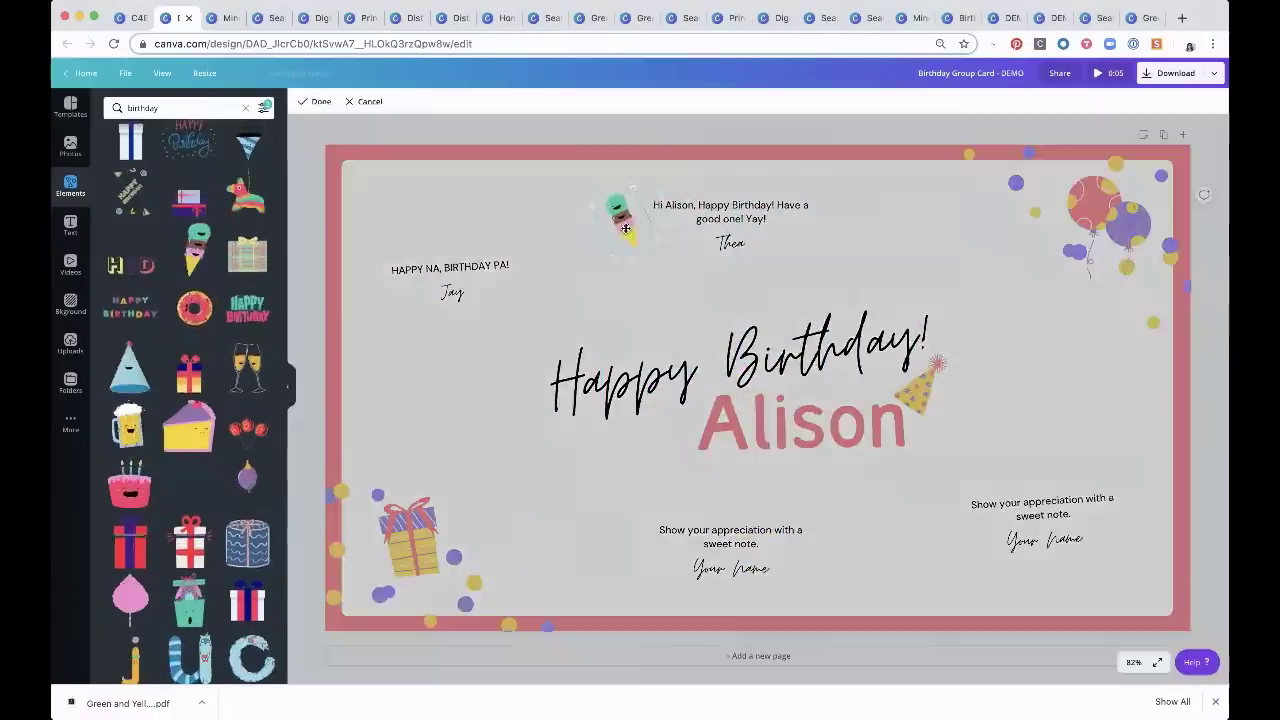
pyautogui.click(683, 197)
pyautogui.moveTo(615, 222); pyautogui.dragTo(646, 512)
pyautogui.moveTo(652, 462)
pyautogui.mouseDown()
pyautogui.moveTo(648, 480)
pyautogui.moveTo(650, 442)
pyautogui.moveTo(658, 465)
pyautogui.mouseUp()
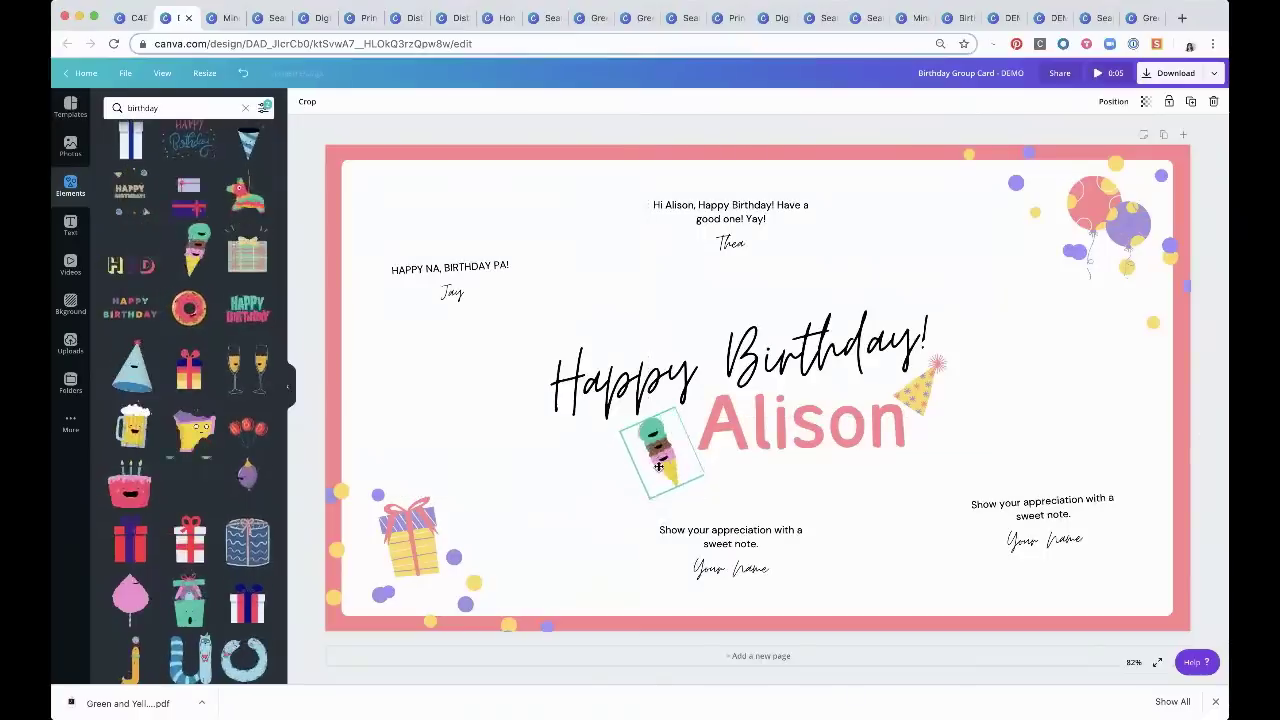
pyautogui.click(760, 134)
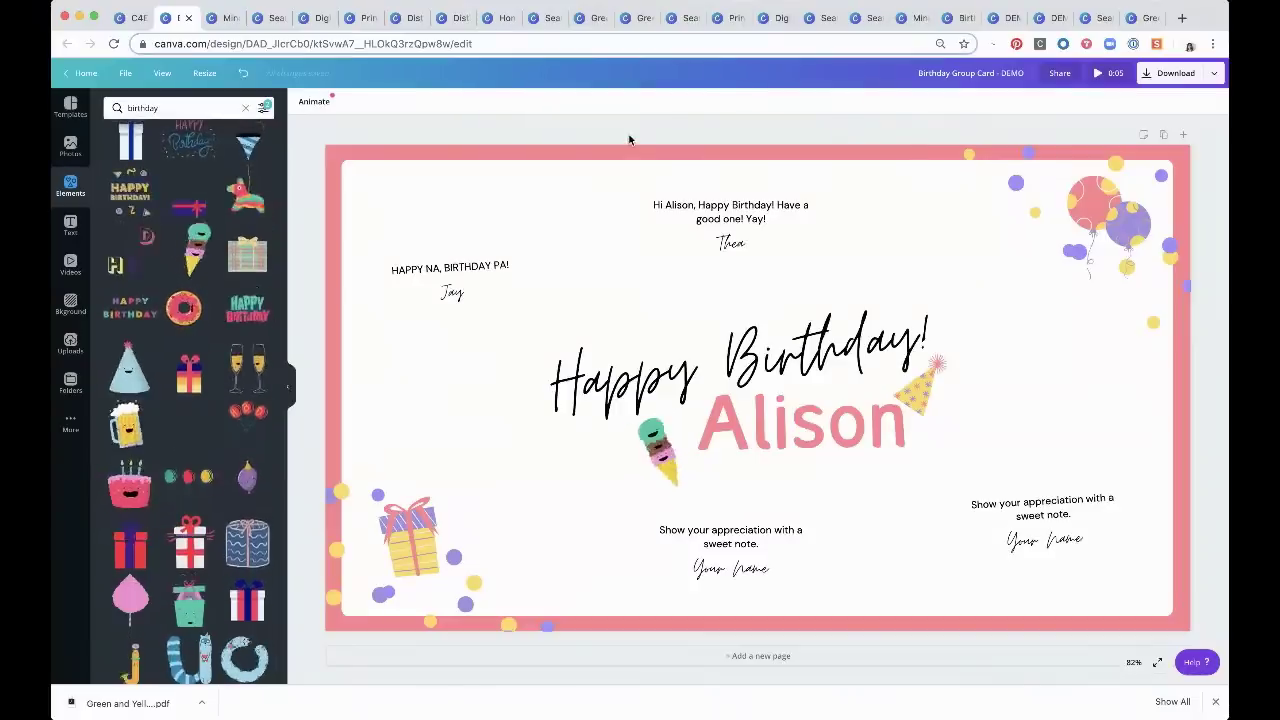
pyautogui.click(291, 385)
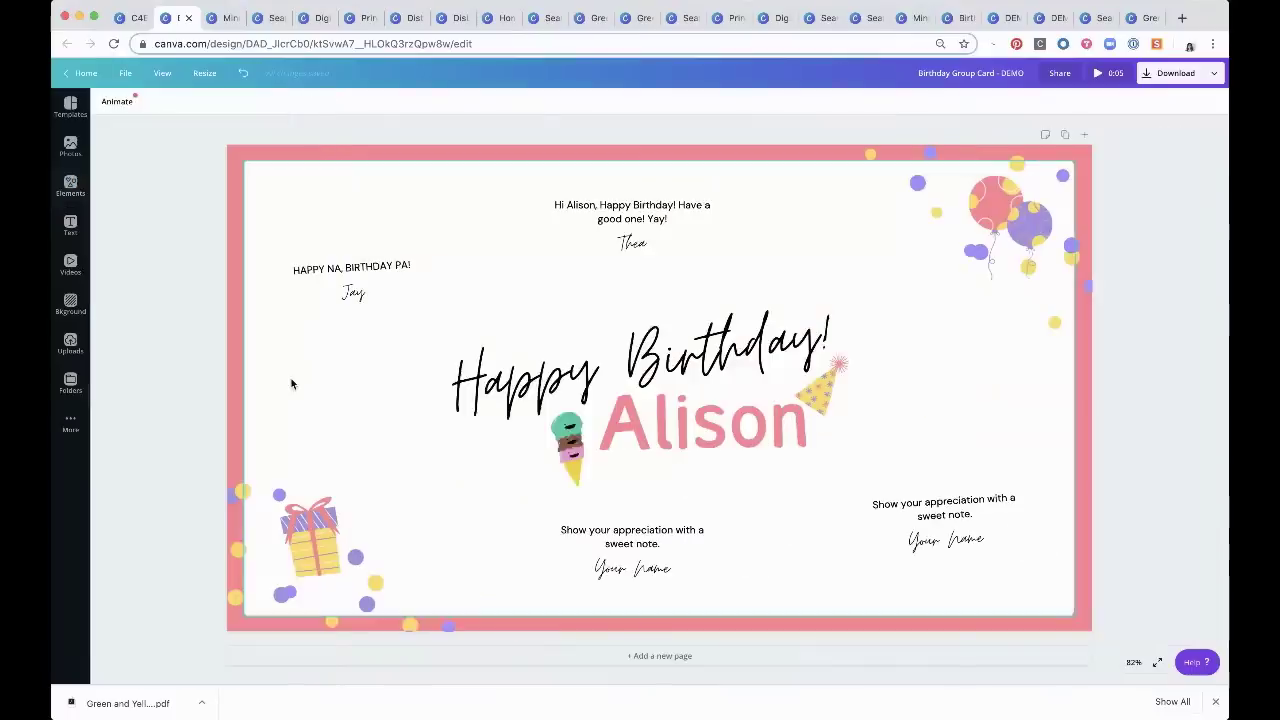
# Return to the presentation, advance to the "Tips for Creating Effective Educational Content" slide, and open Demo 1
pyautogui.click(131, 18)
pyautogui.click(572, 435)
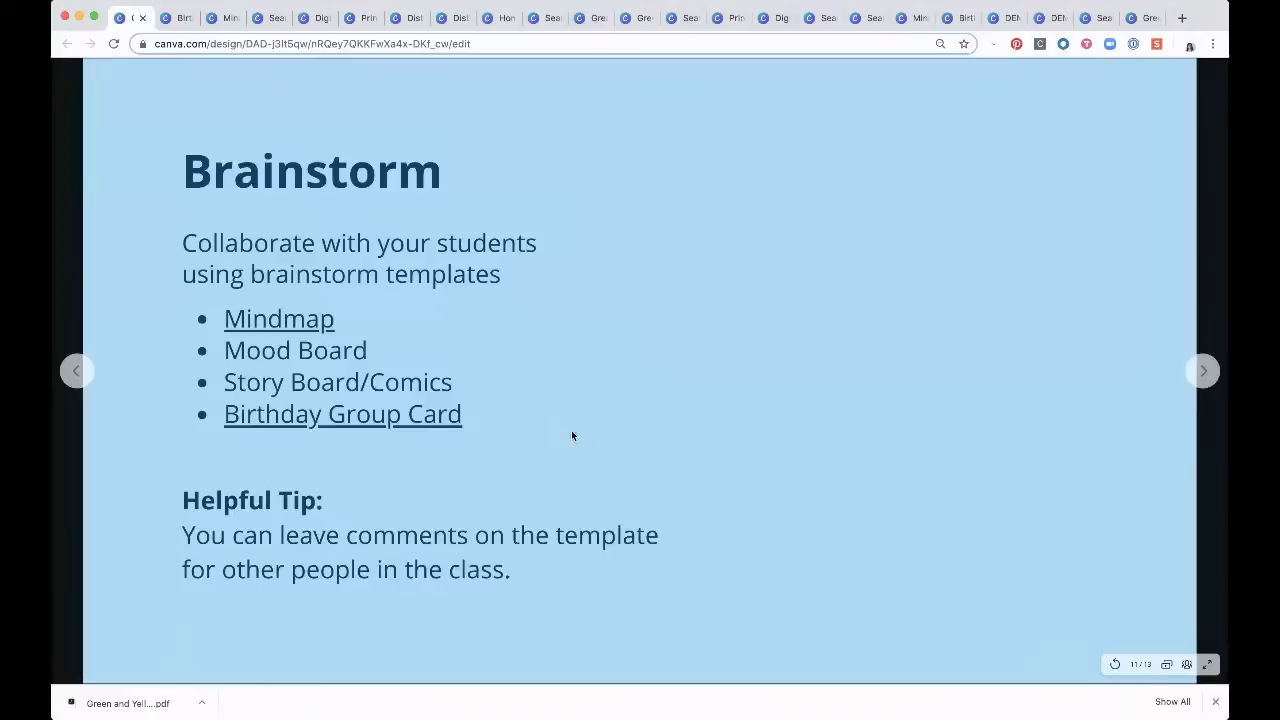
pyautogui.click(675, 328)
pyautogui.click(677, 325)
pyautogui.click(567, 338)
pyautogui.click(538, 376)
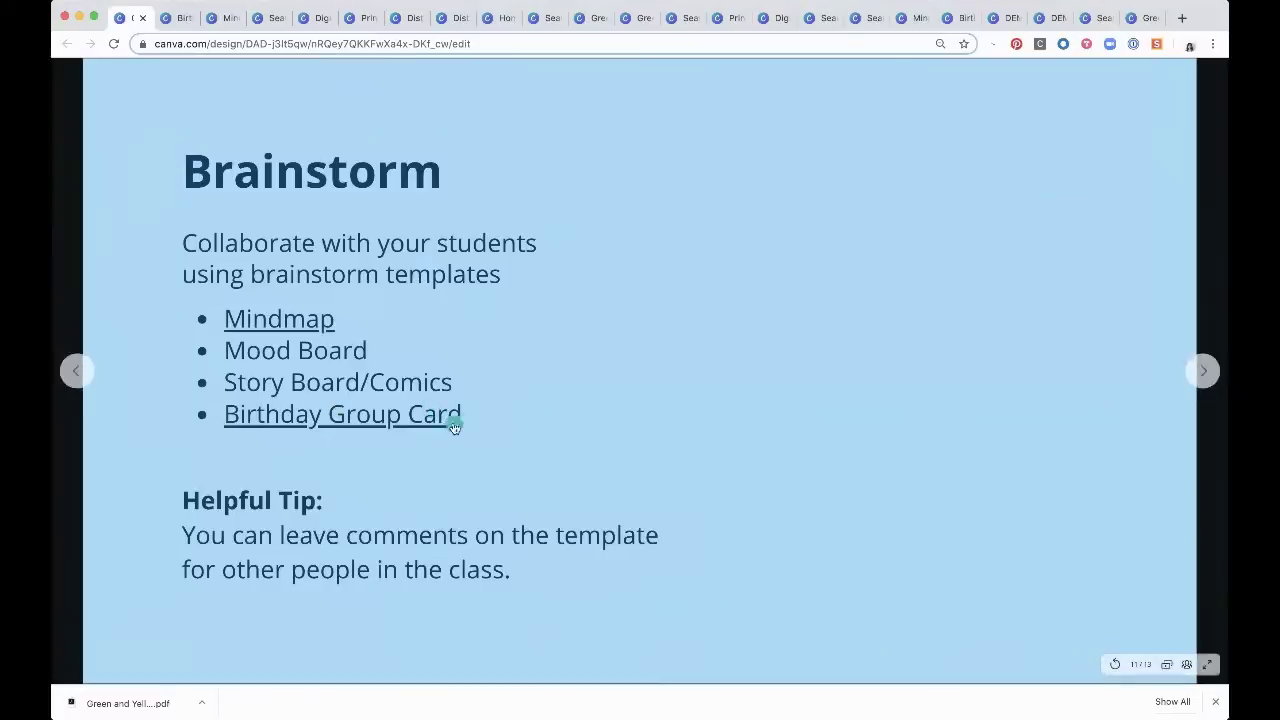
pyautogui.click(1201, 373)
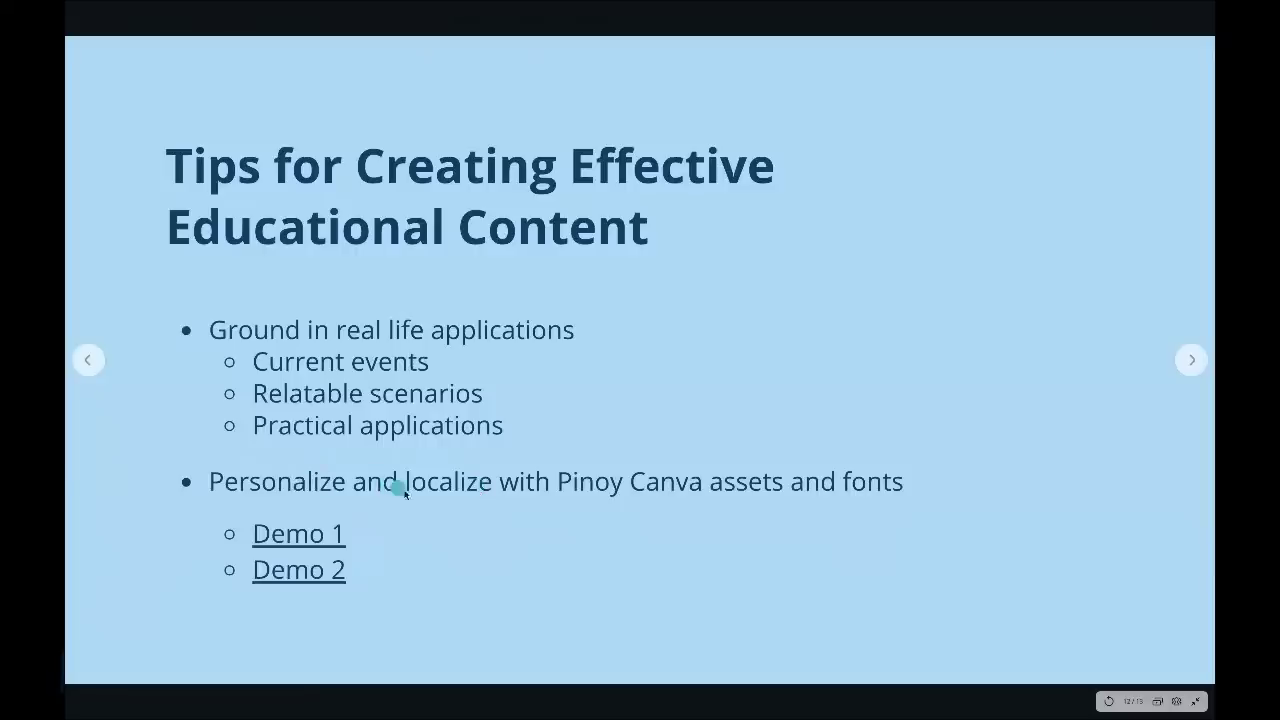
pyautogui.click(300, 538)
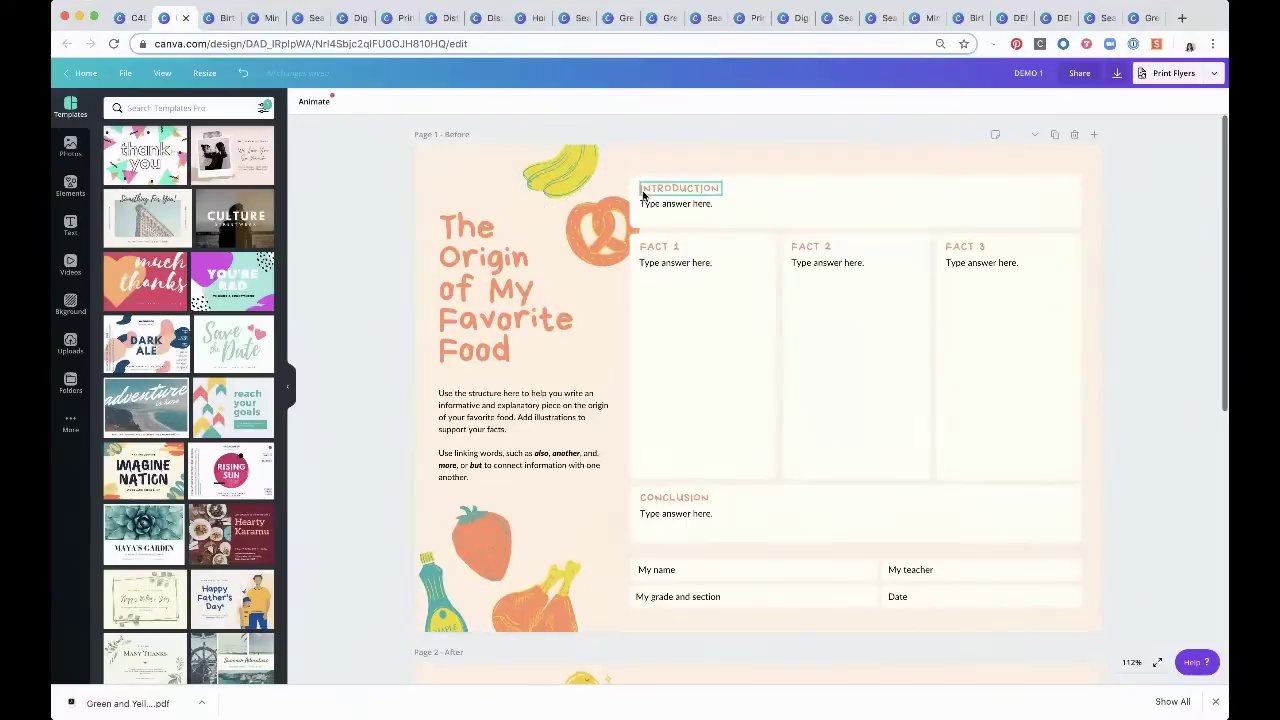
# Examine the food illustrations on the worksheet's Before page and compare them with those on the After page
pyautogui.click(615, 246)
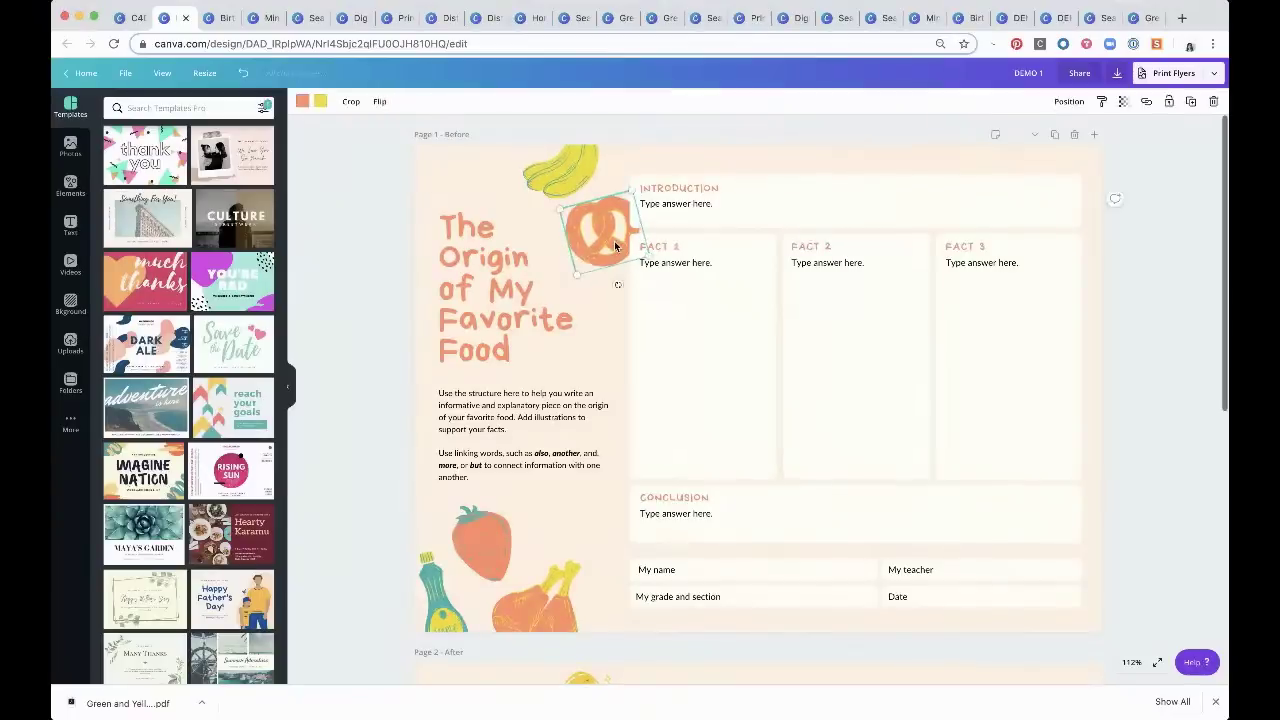
pyautogui.click(727, 120)
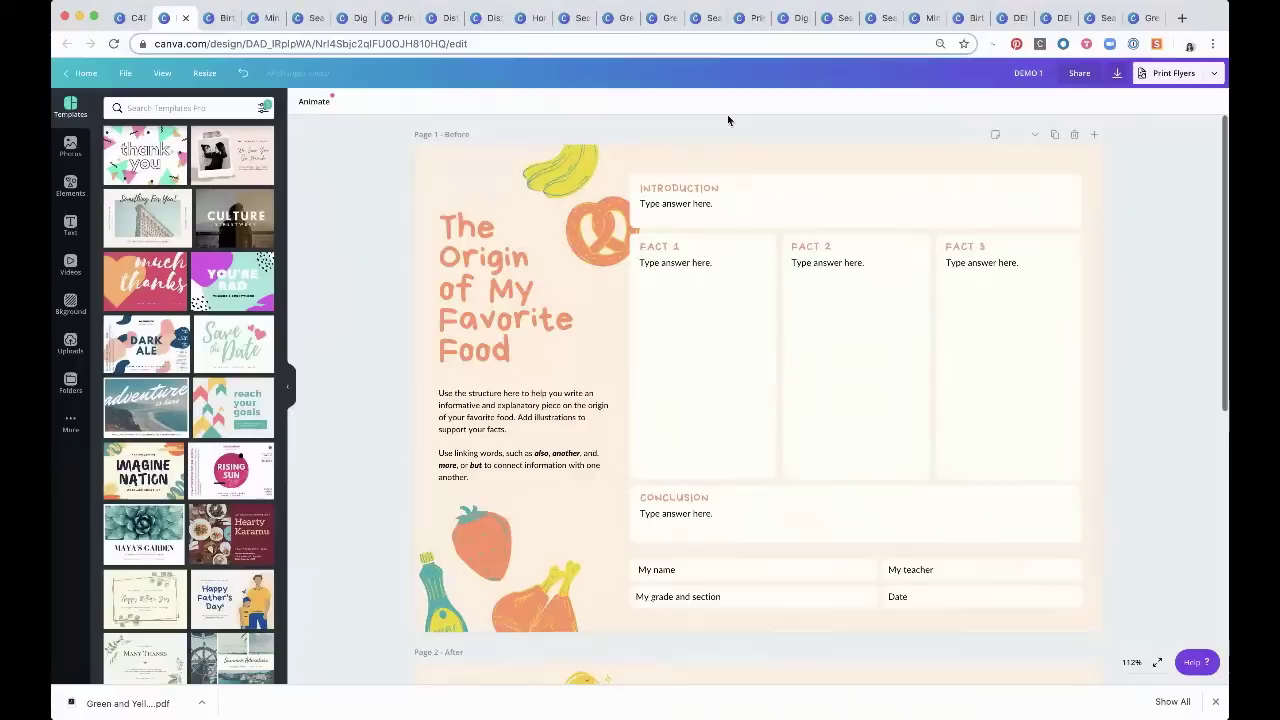
pyautogui.click(549, 600)
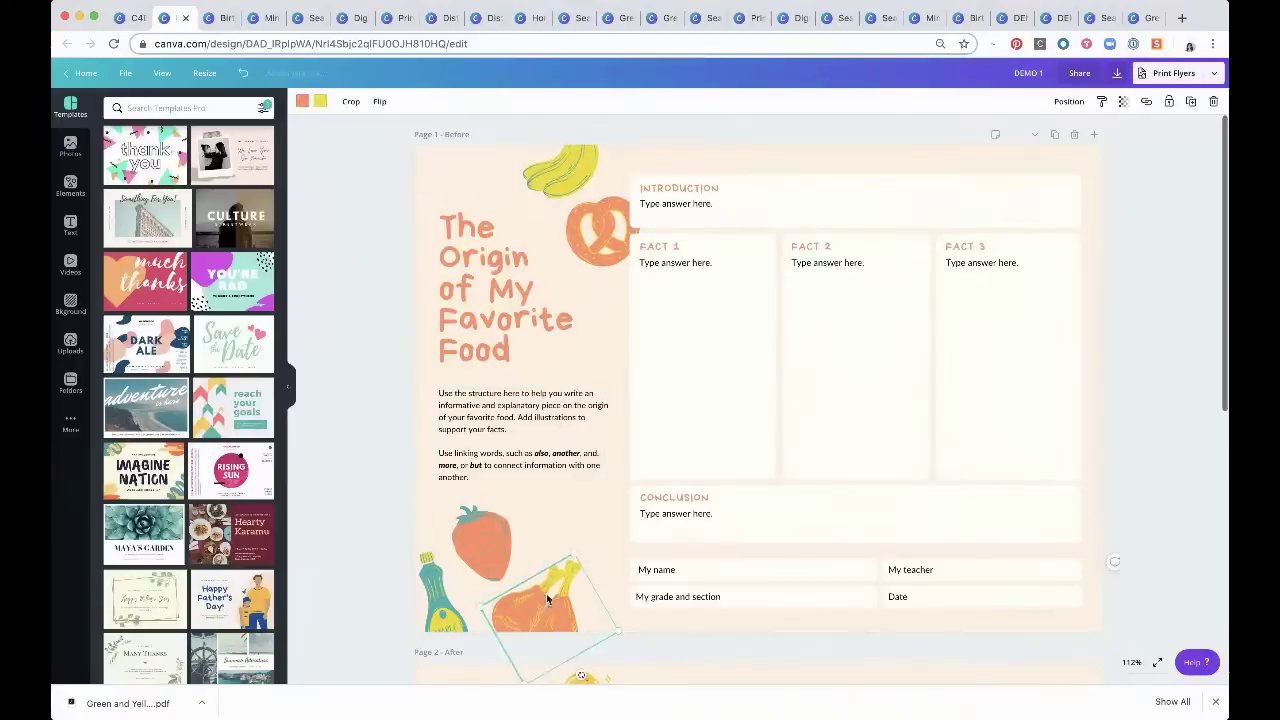
pyautogui.click(480, 538)
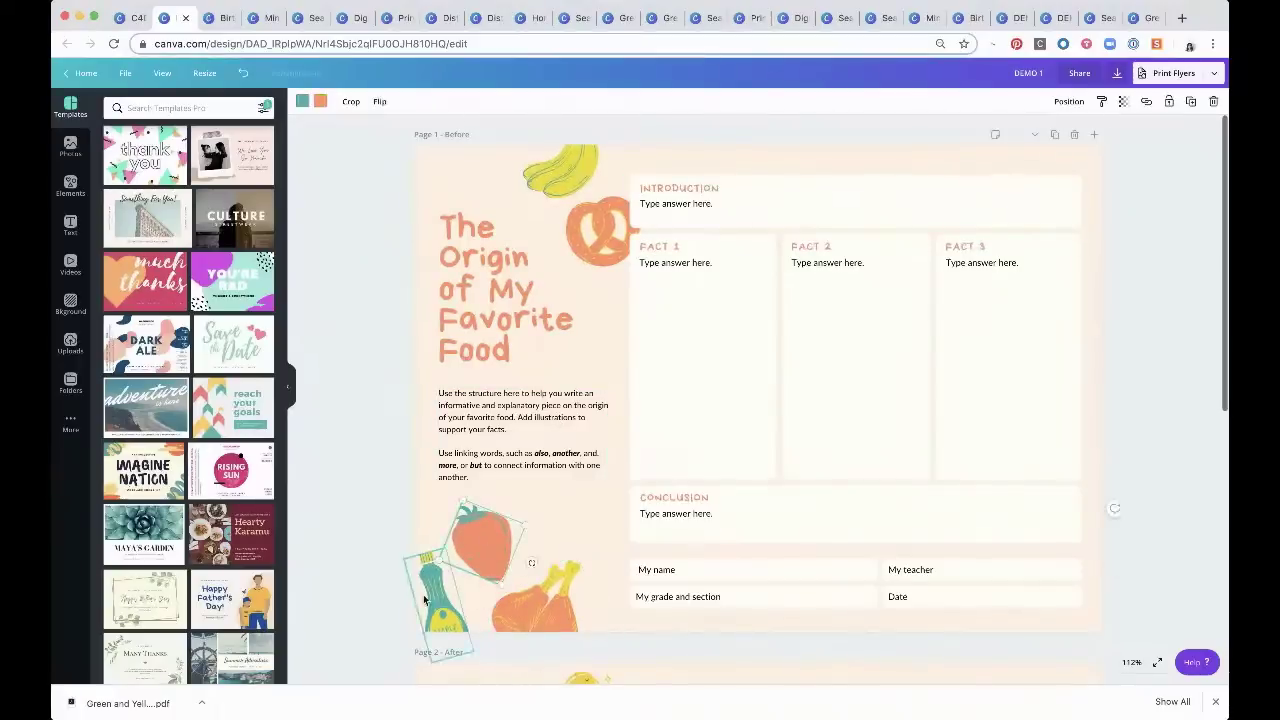
pyautogui.click(342, 585)
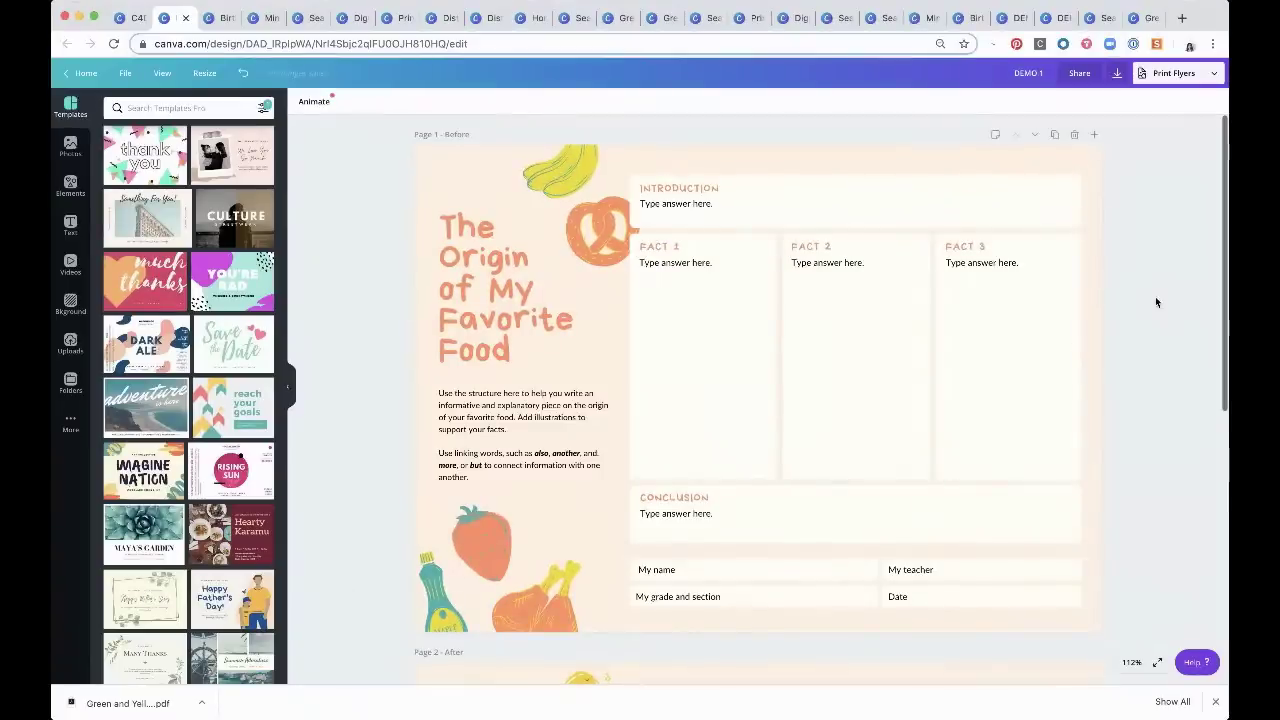
pyautogui.scroll(-3, 1156, 302)
pyautogui.scroll(-4, 1155, 296)
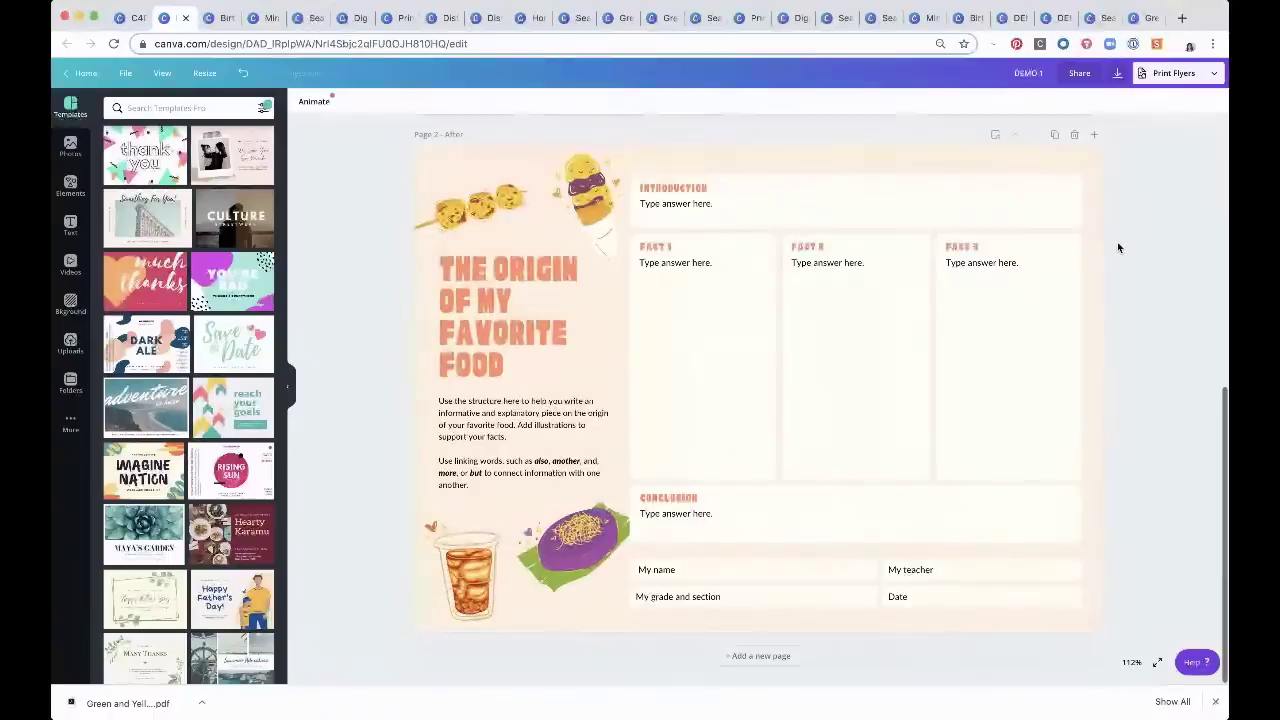
pyautogui.click(562, 205)
pyautogui.click(465, 570)
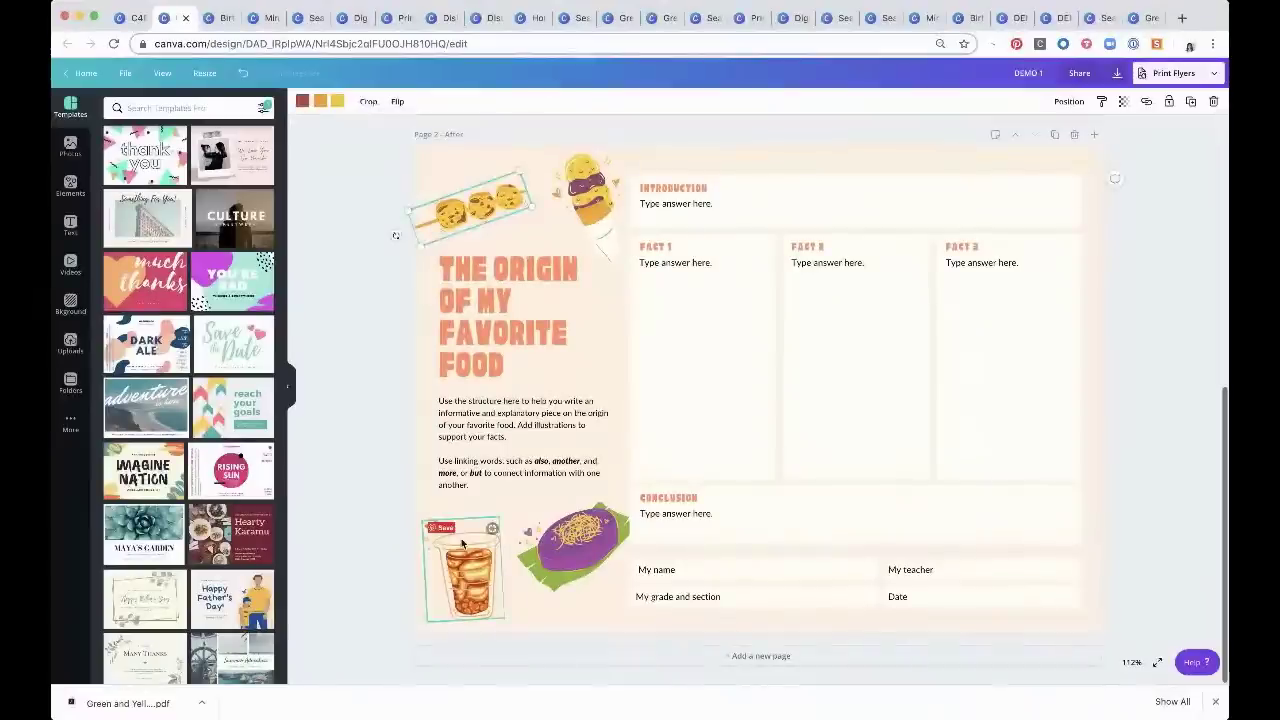
pyautogui.keyDown('shift'); pyautogui.click(603, 574); pyautogui.keyUp('shift')
pyautogui.click(603, 574)
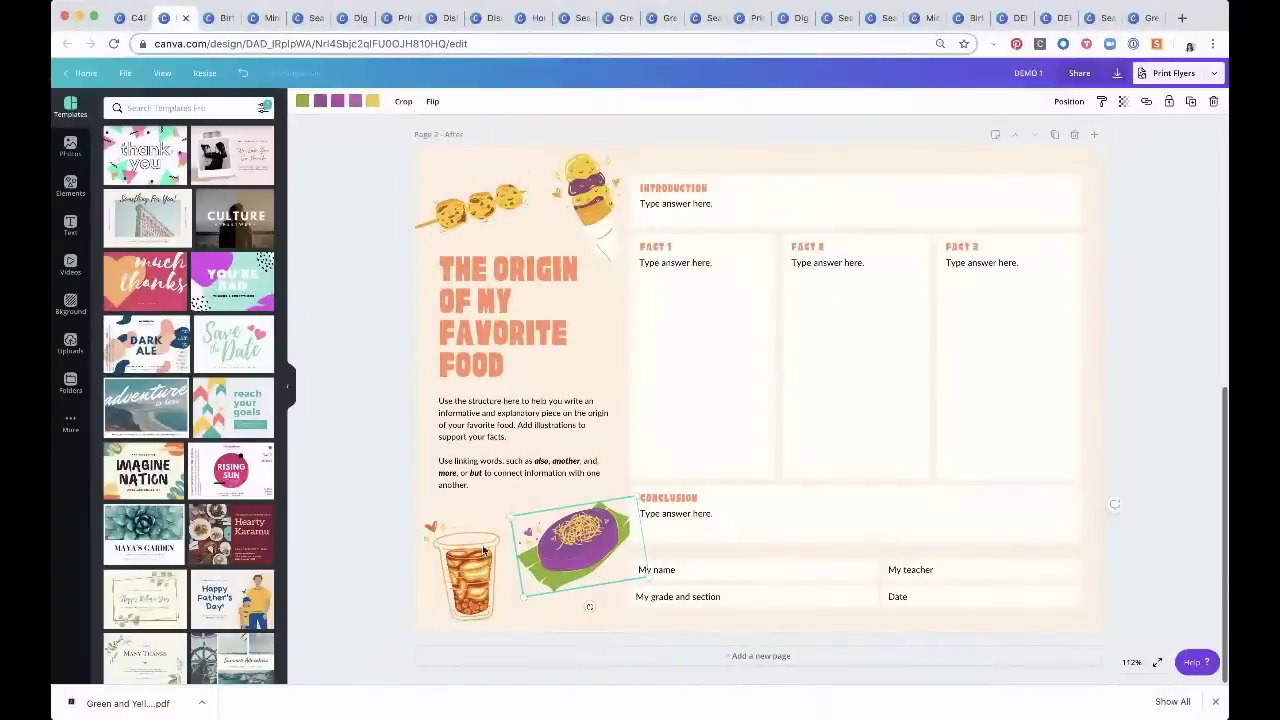
# Collapse the side panel and duplicate the "Before" page of the favorite food worksheet
pyautogui.click(288, 393)
pyautogui.click(246, 380)
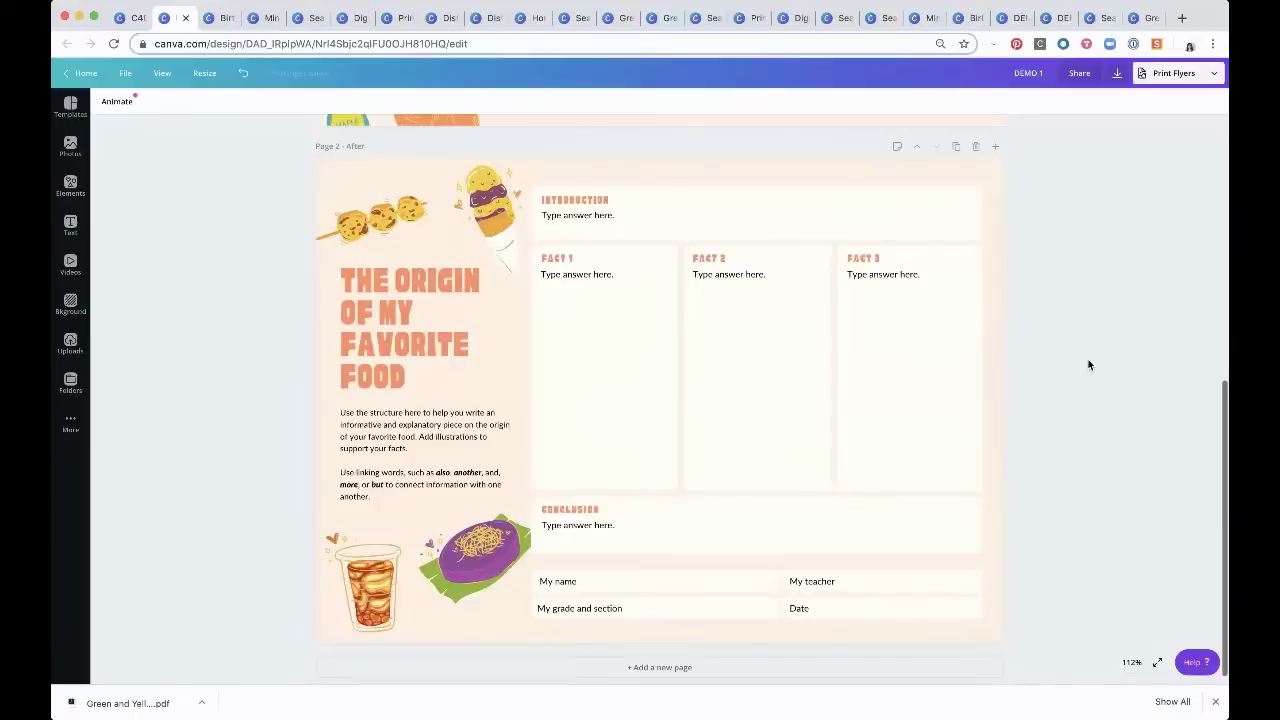
pyautogui.scroll(5, 1088, 365)
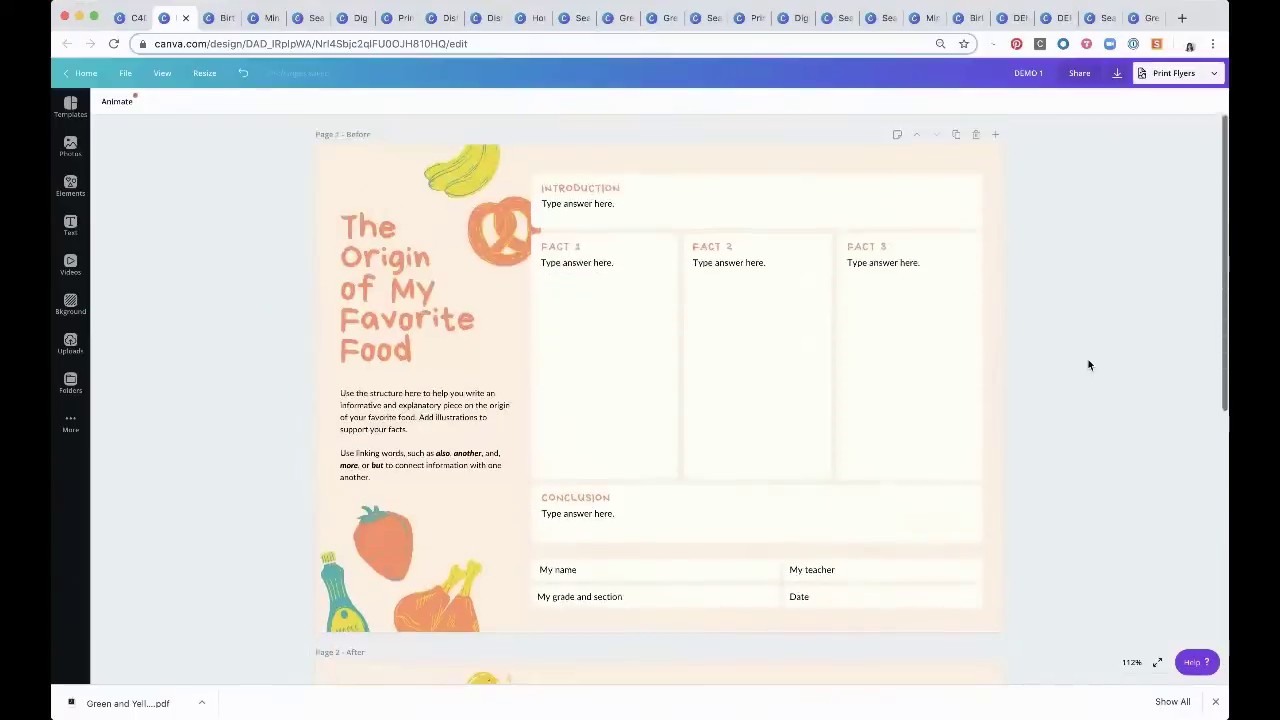
pyautogui.click(683, 167)
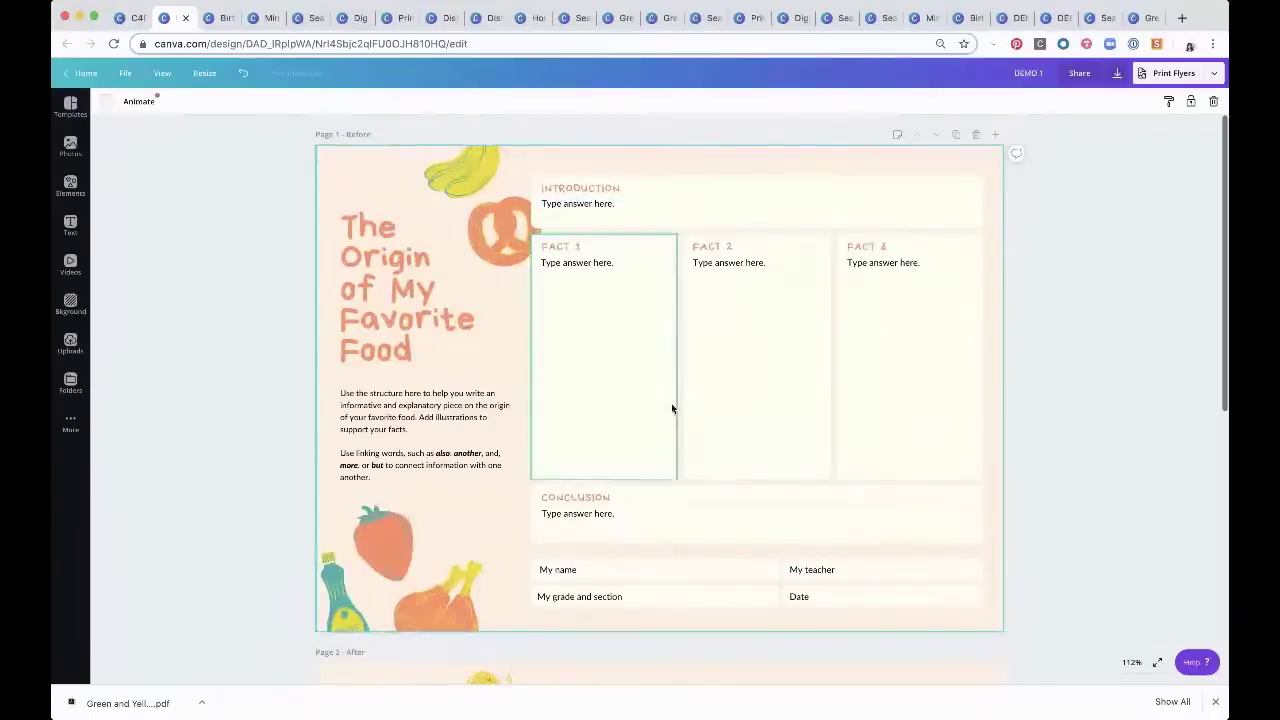
pyautogui.scroll(-1, 671, 408)
pyautogui.scroll(-5, 671, 405)
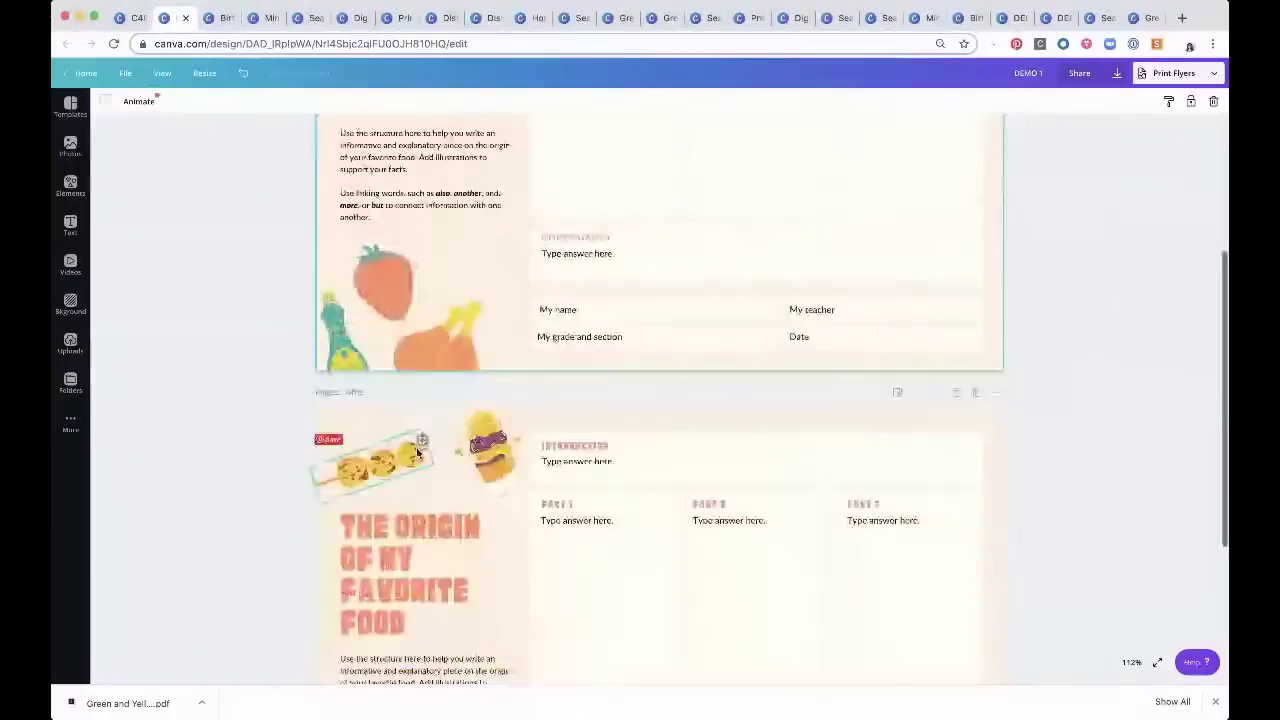
pyautogui.scroll(5, 577, 408)
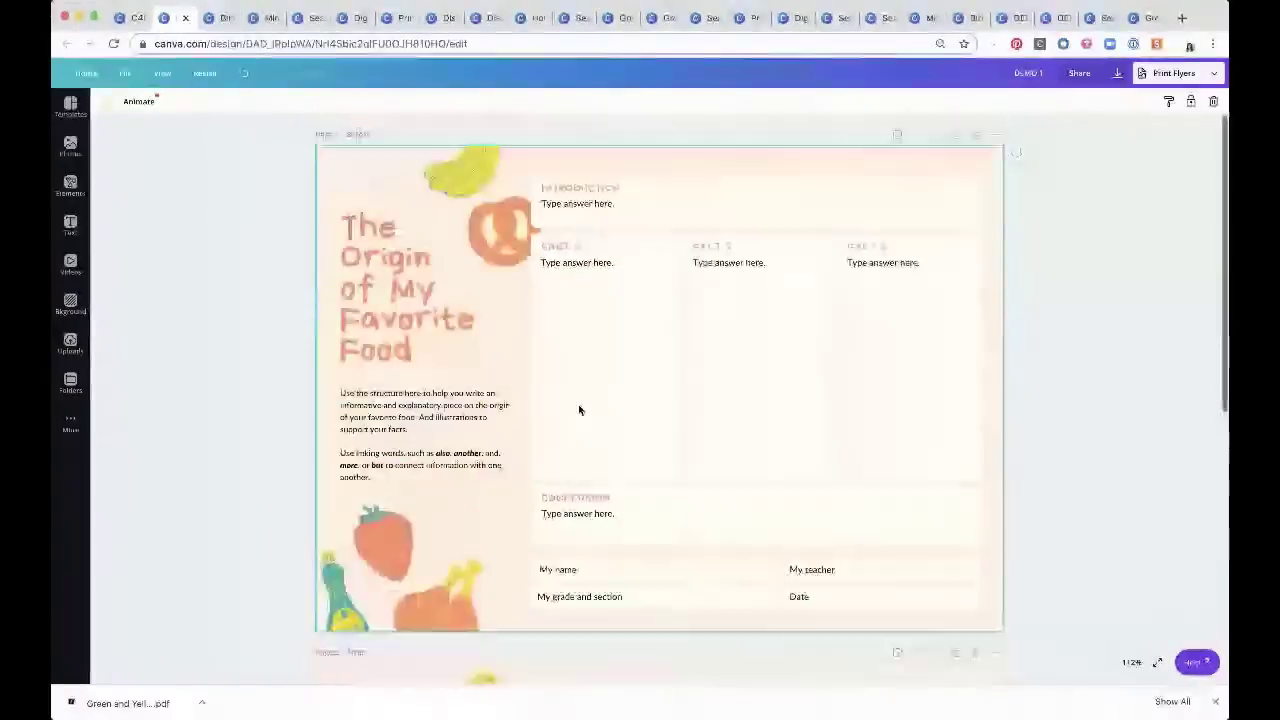
pyautogui.click(957, 137)
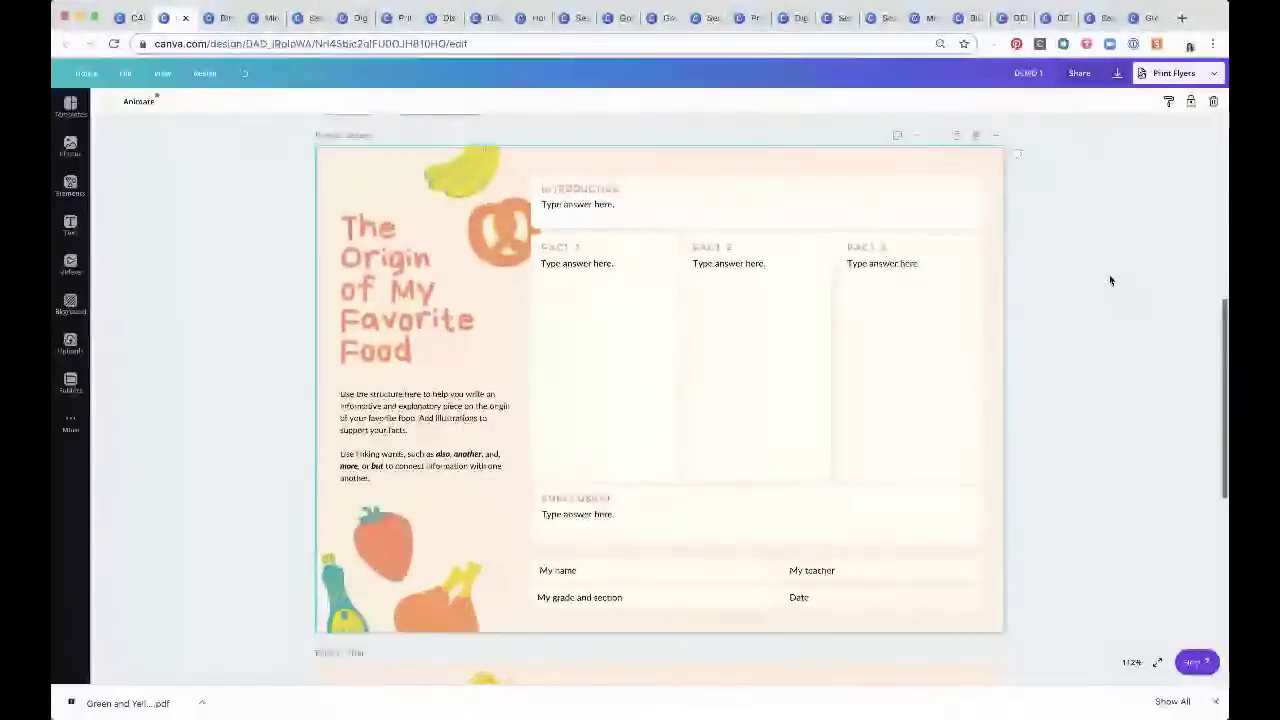
# Delete the banana, pretzel and chicken illustrations from the duplicated "Before" page
pyautogui.scroll(-3, 1109, 280)
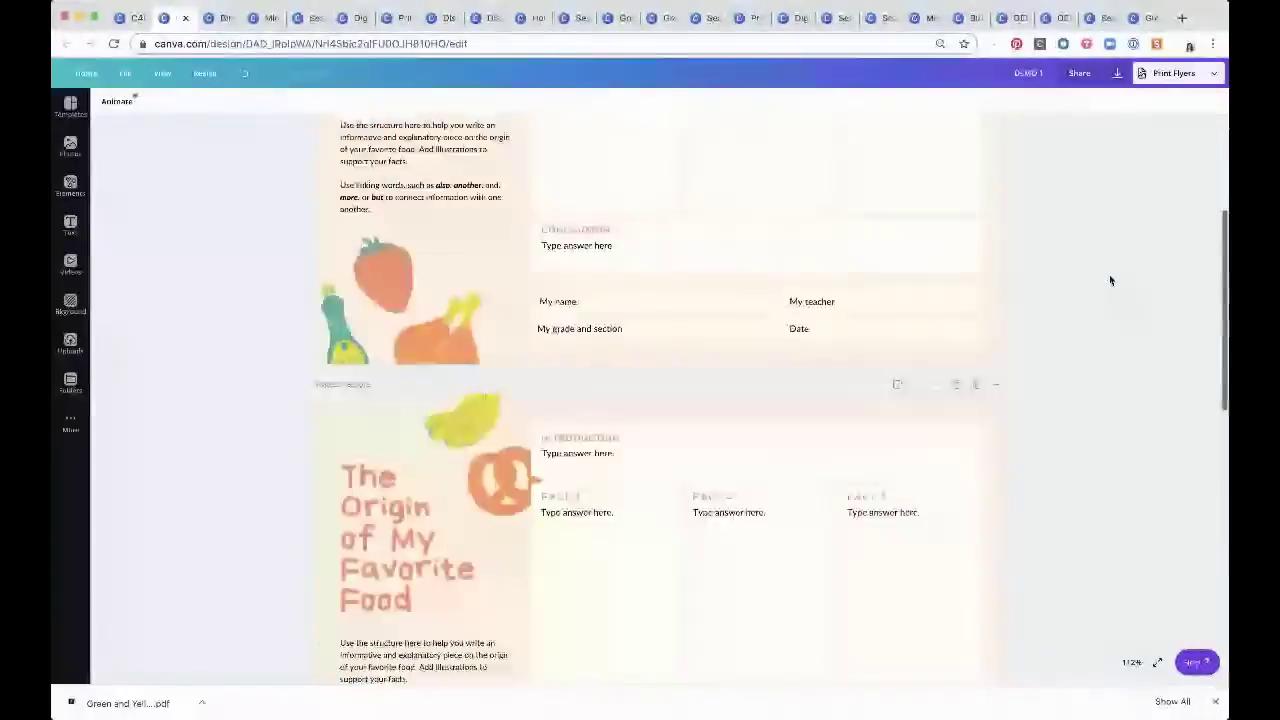
pyautogui.scroll(-3, 1109, 280)
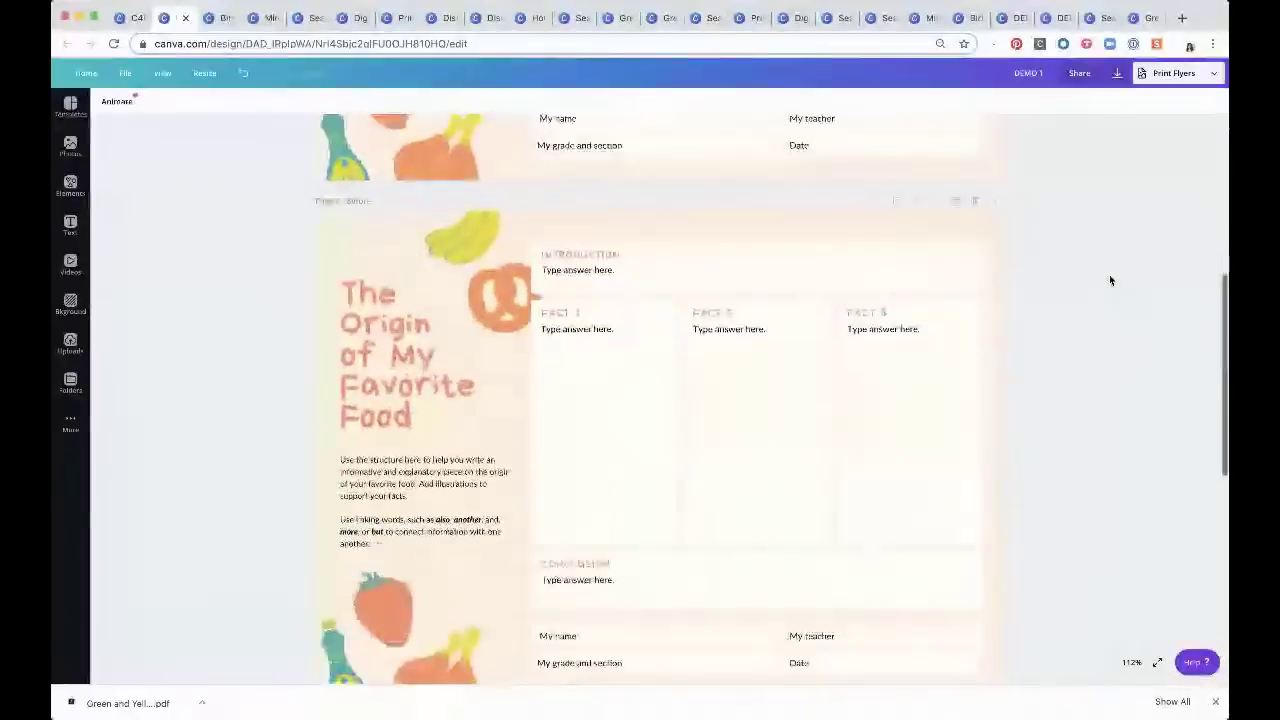
pyautogui.scroll(-1, 1109, 280)
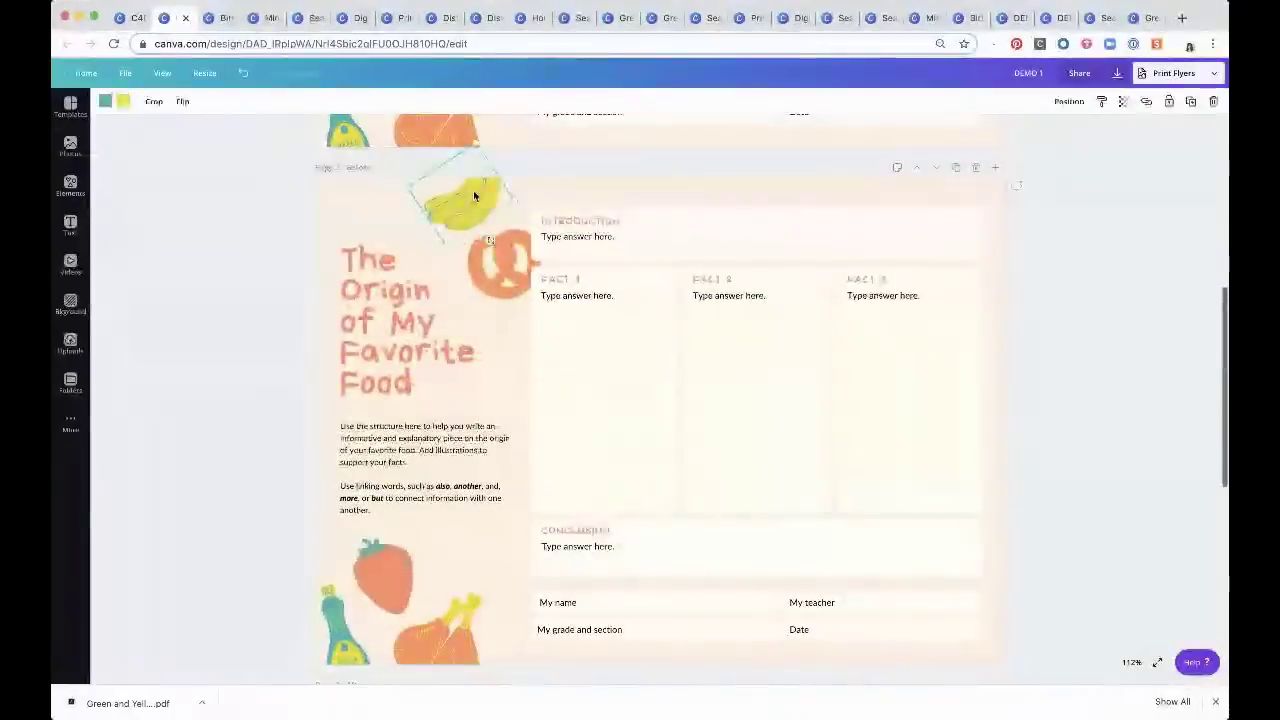
pyautogui.click(498, 280)
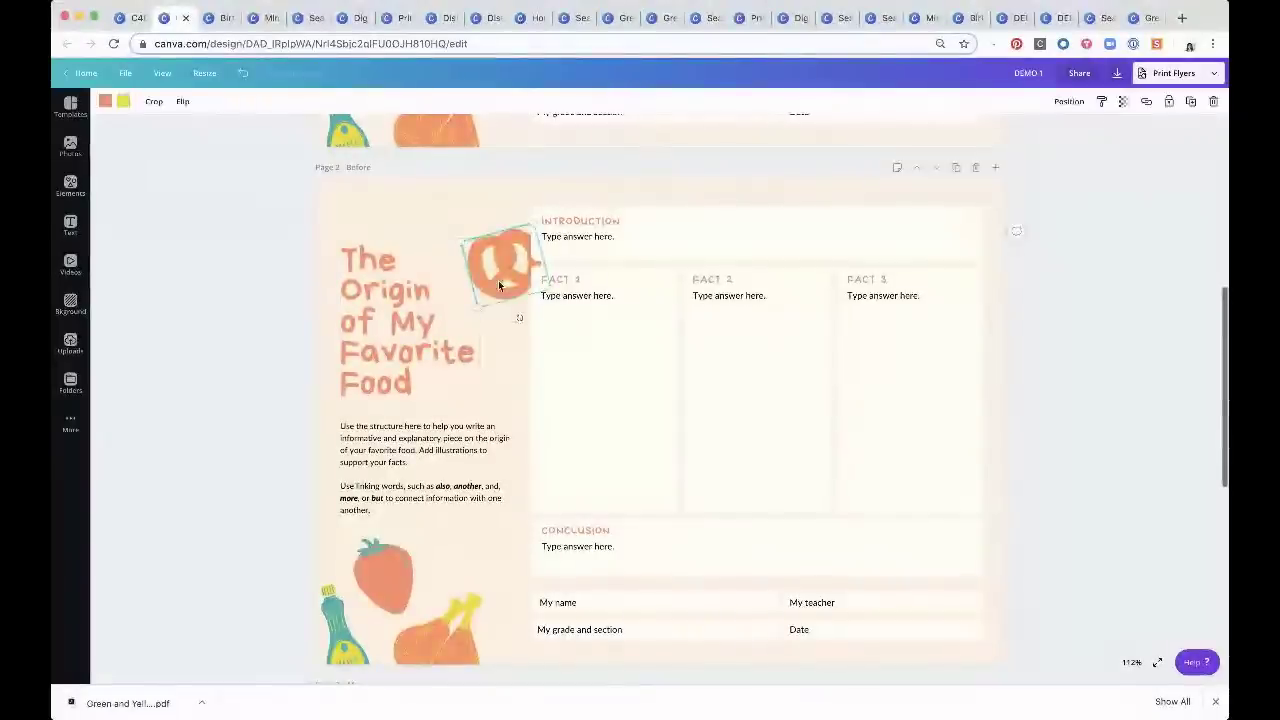
pyautogui.press('Delete')
pyautogui.click(436, 635)
pyautogui.press('Delete')
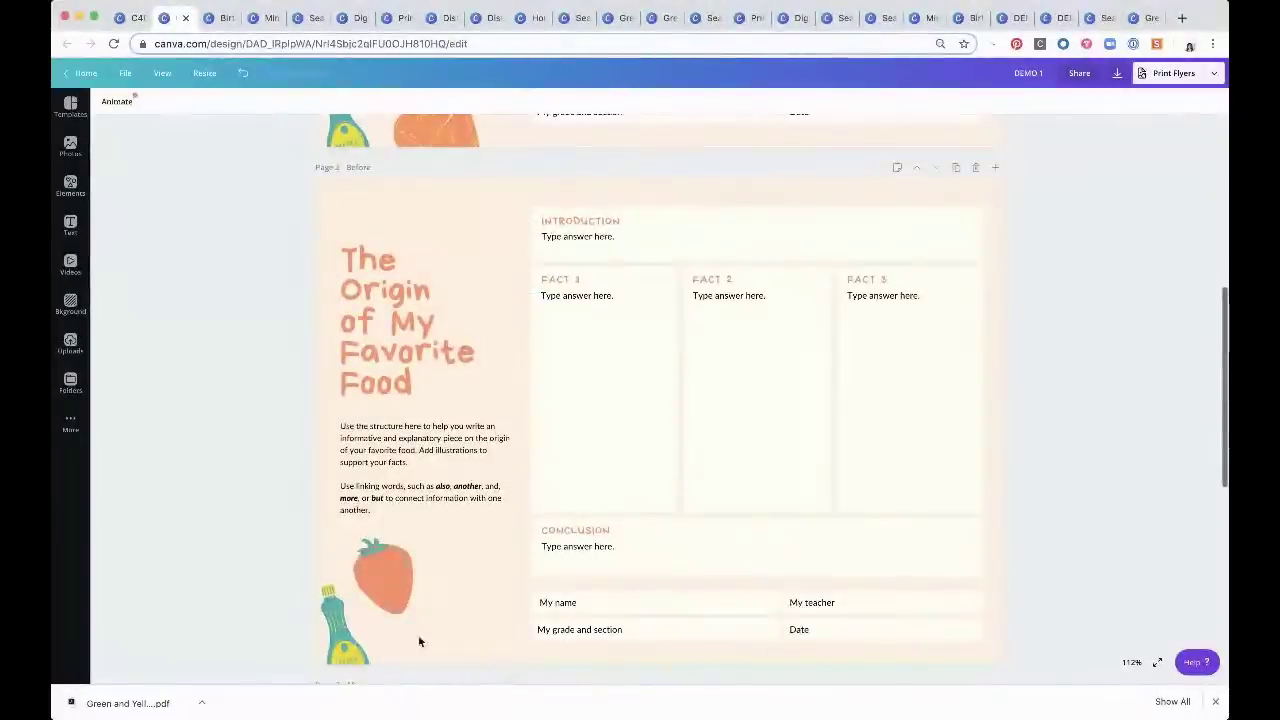
# Check the original page's illustrations, and delete the strawberry and bottle from the duplicated "Before" page
pyautogui.scroll(10, 430, 515)
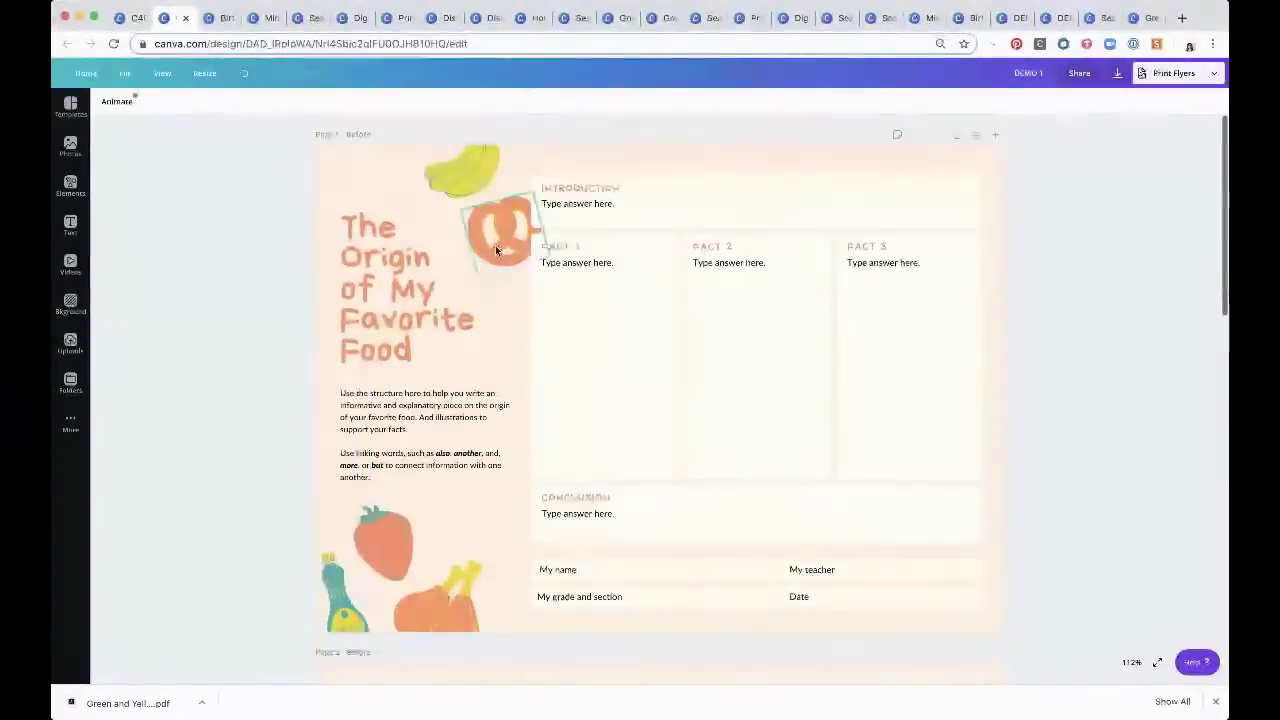
pyautogui.click(497, 252)
pyautogui.click(584, 148)
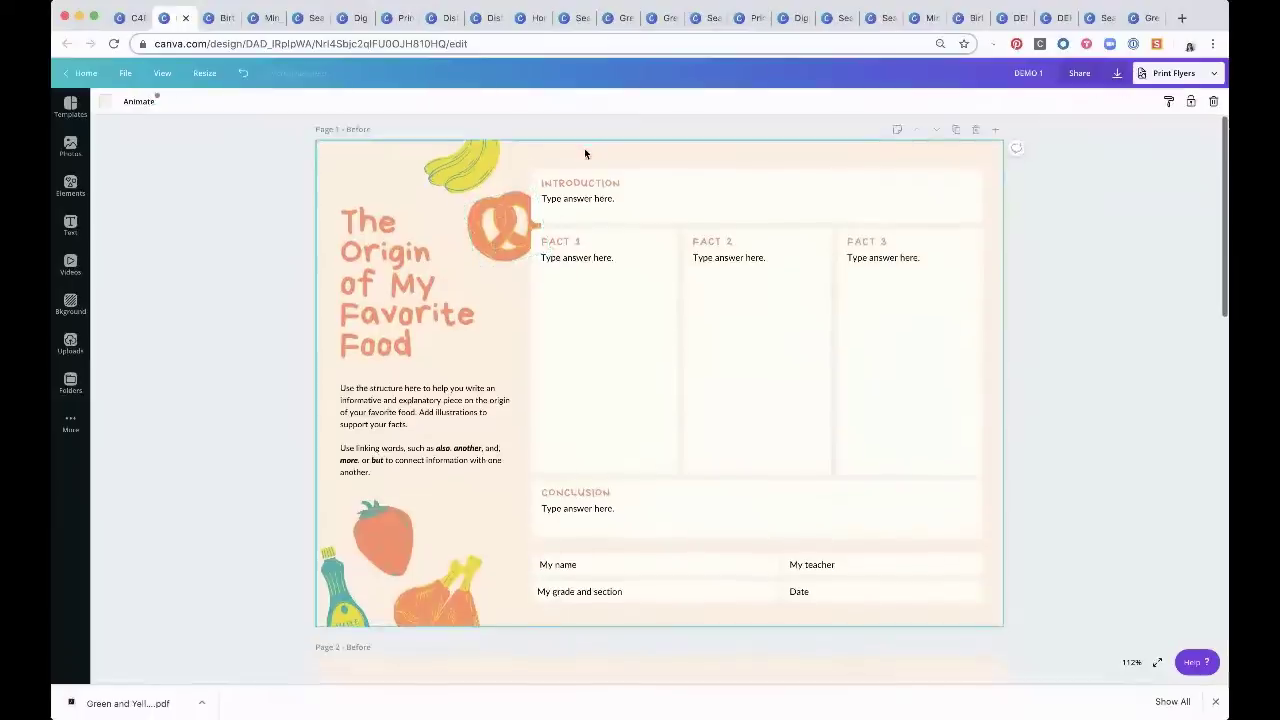
pyautogui.scroll(-10, 584, 148)
pyautogui.scroll(-2, 584, 148)
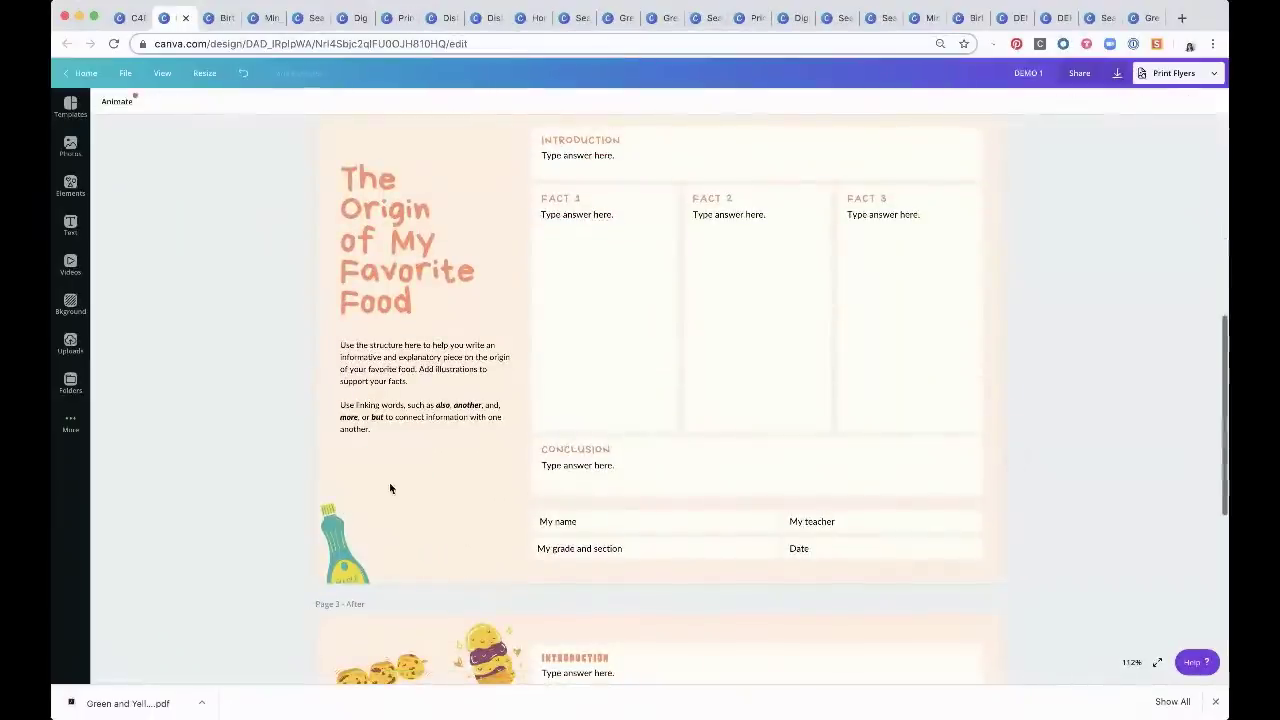
pyautogui.click(334, 547)
pyautogui.press('Delete')
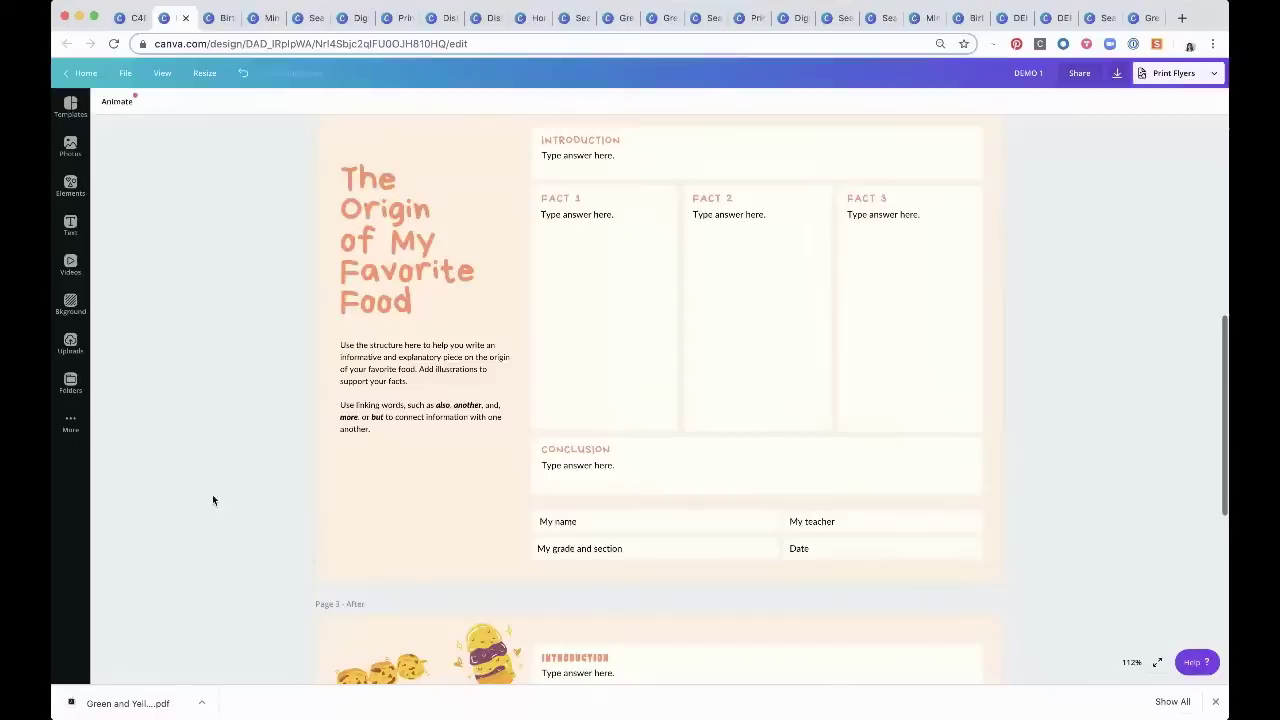
# Search the elements library for "pinoy food" and browse the Filipino food illustrations
pyautogui.scroll(1, 212, 500)
pyautogui.scroll(1, 212, 500)
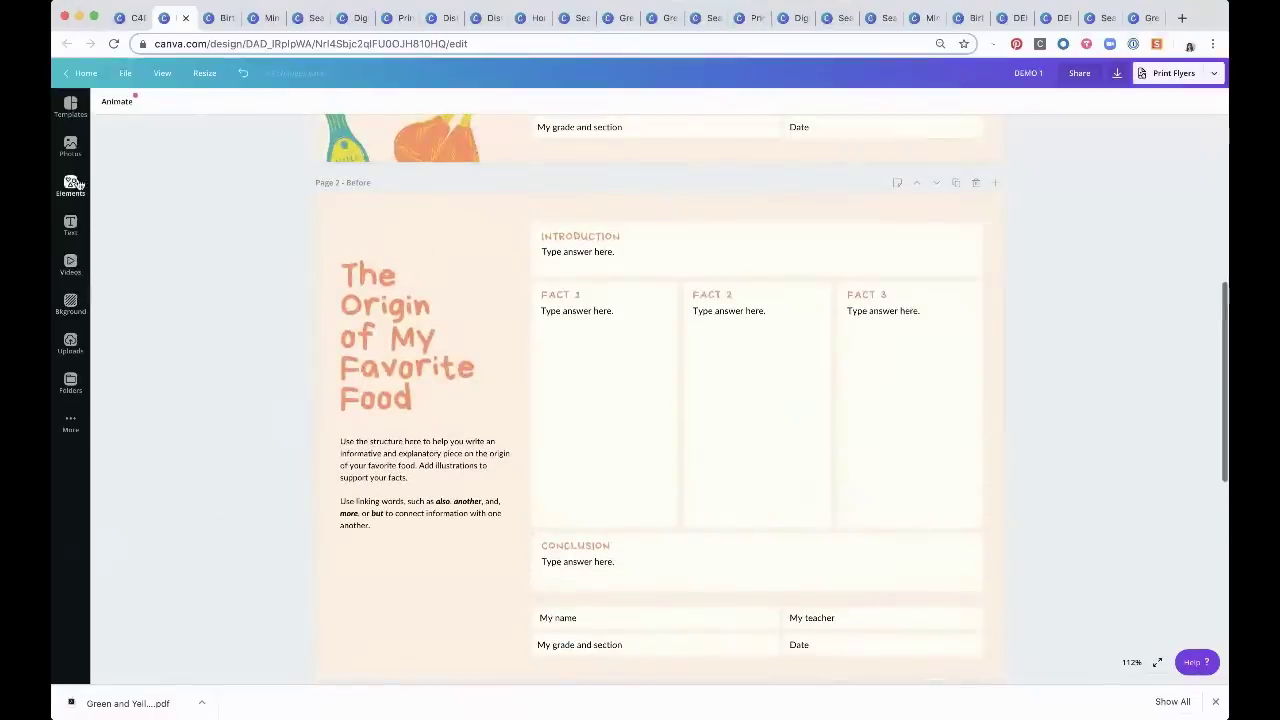
pyautogui.click(71, 188)
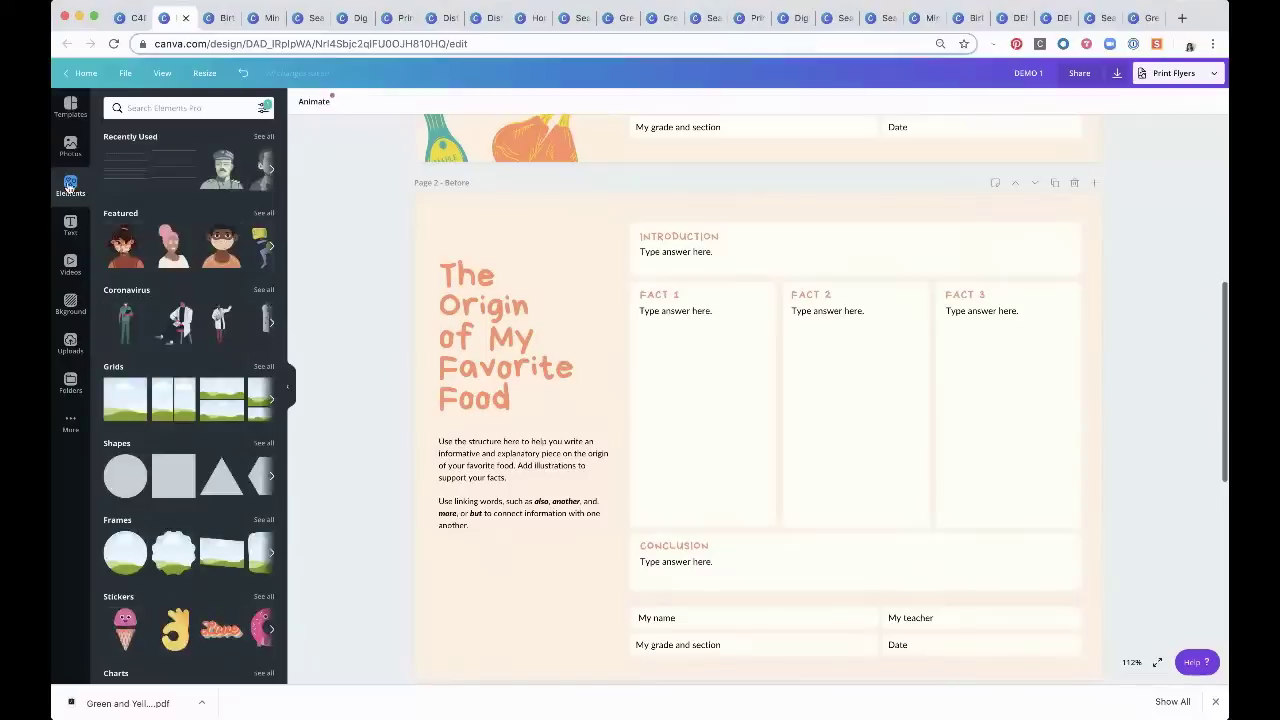
pyautogui.click(157, 107)
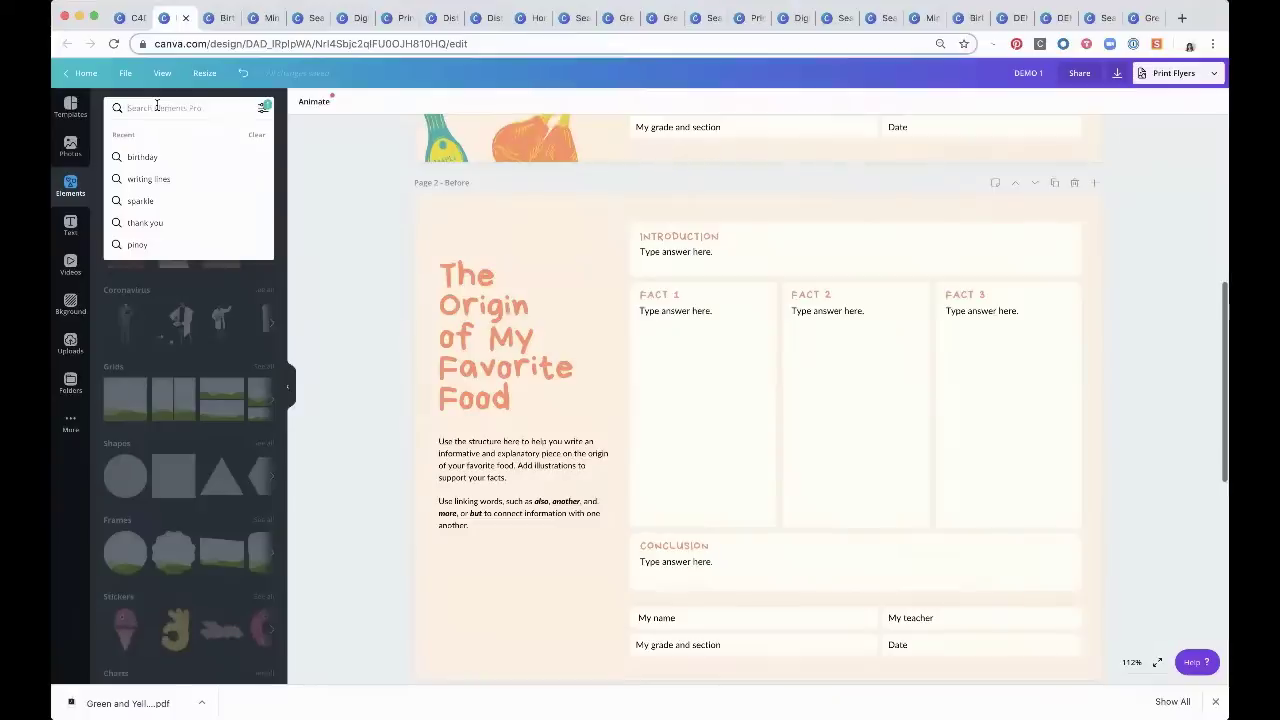
pyautogui.write('pin')
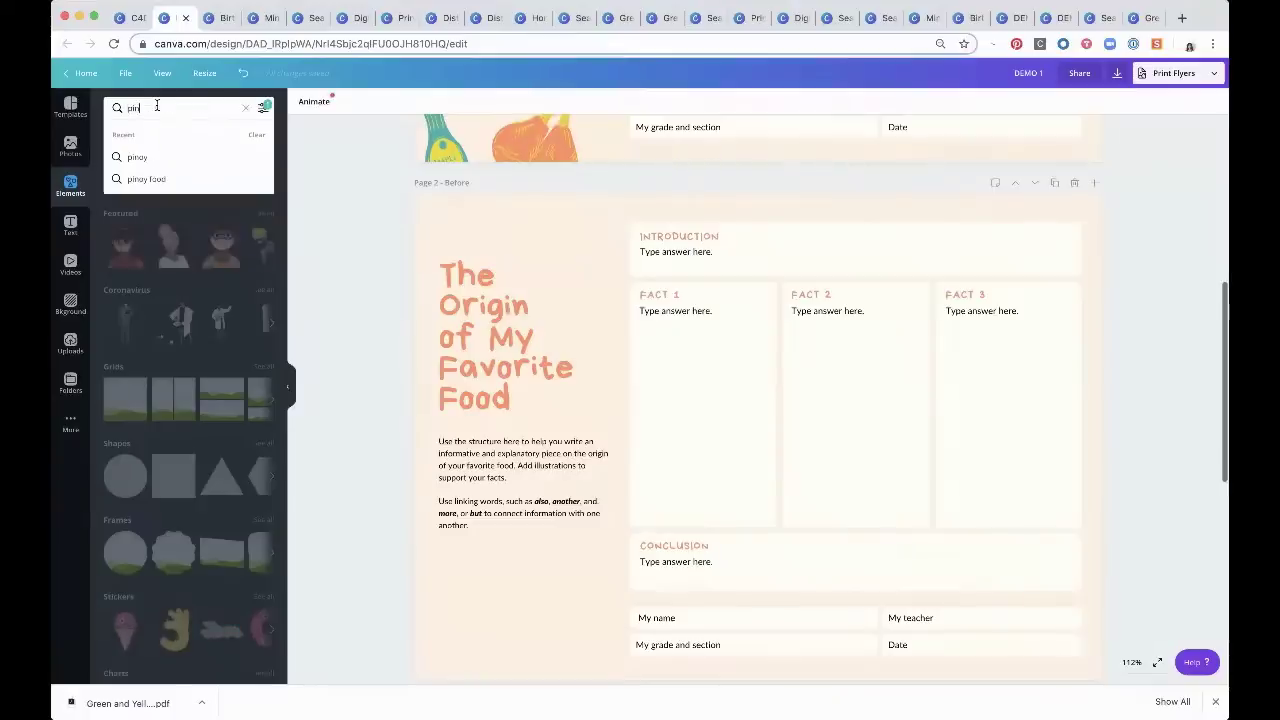
pyautogui.click(150, 179)
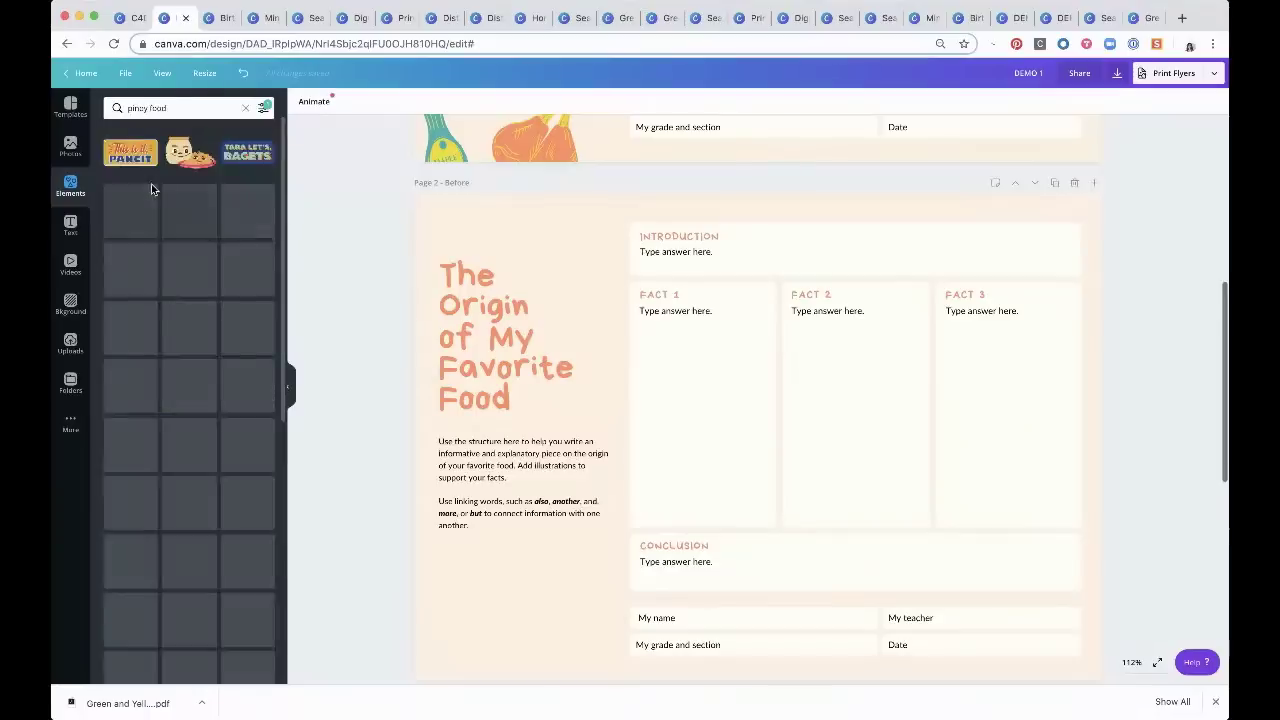
pyautogui.scroll(-3, 262, 443)
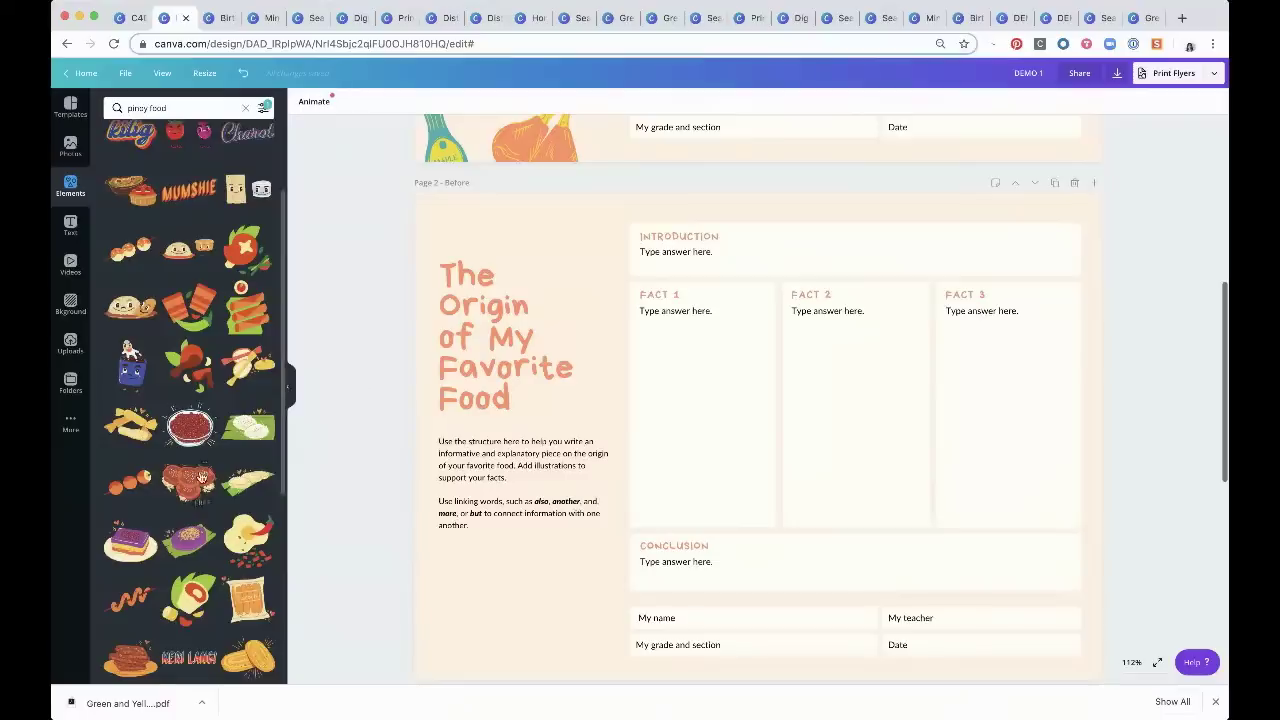
pyautogui.scroll(-2, 200, 476)
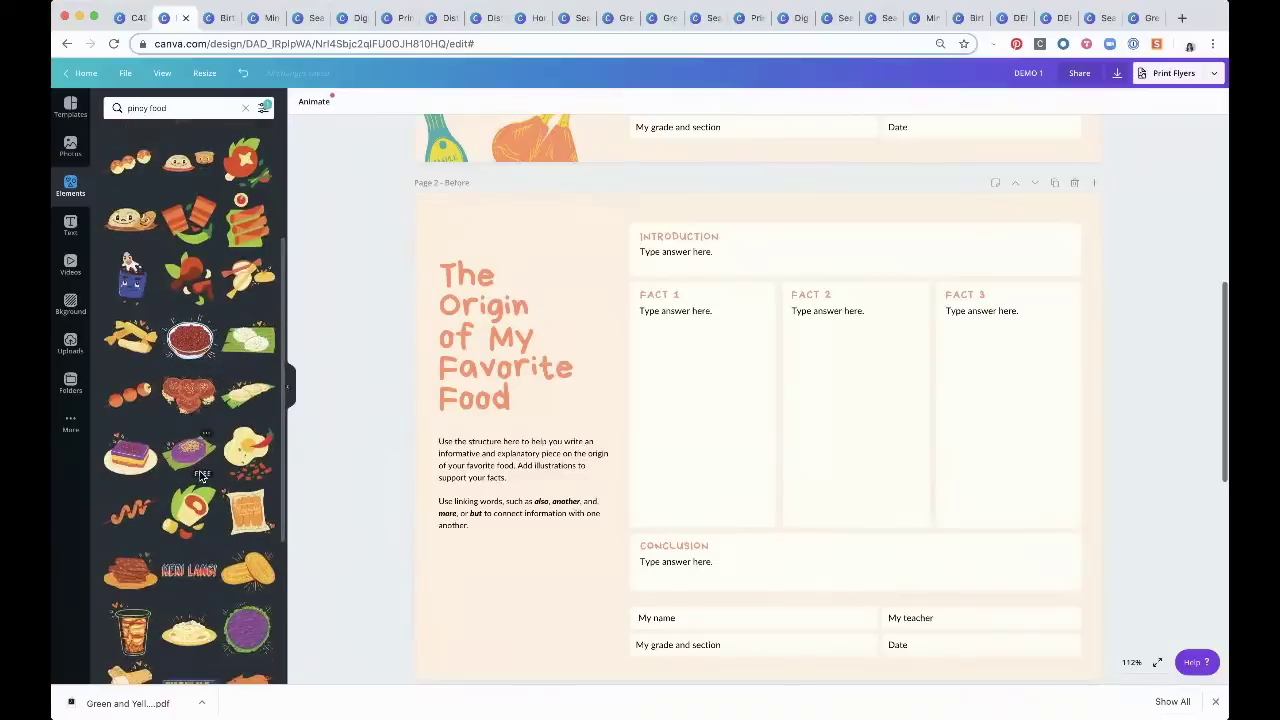
pyautogui.scroll(1, 200, 476)
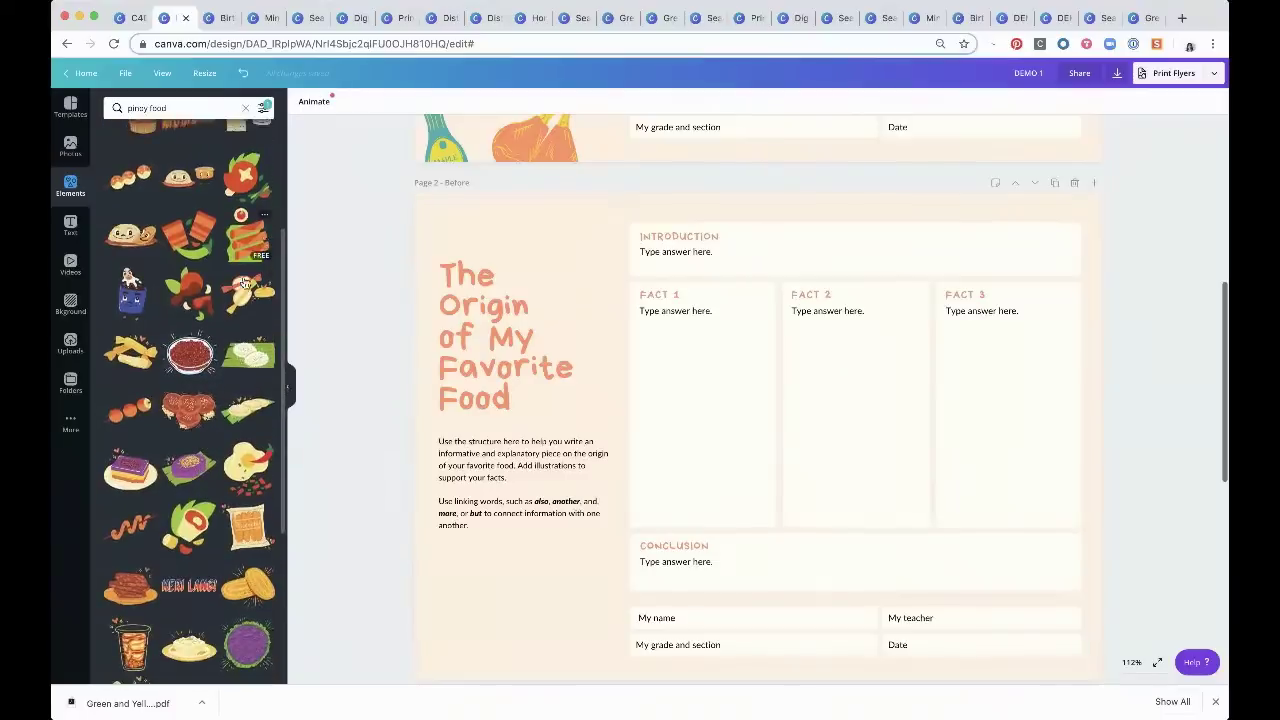
pyautogui.scroll(-2, 213, 383)
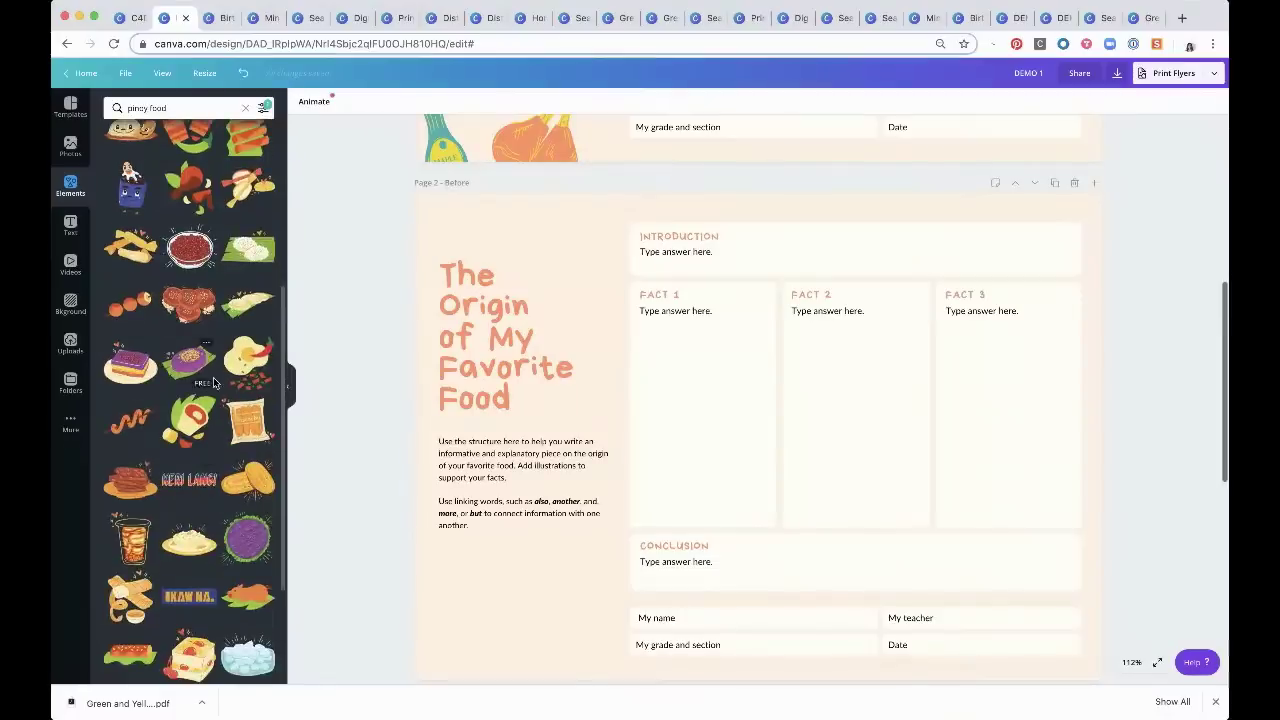
pyautogui.scroll(-3, 205, 440)
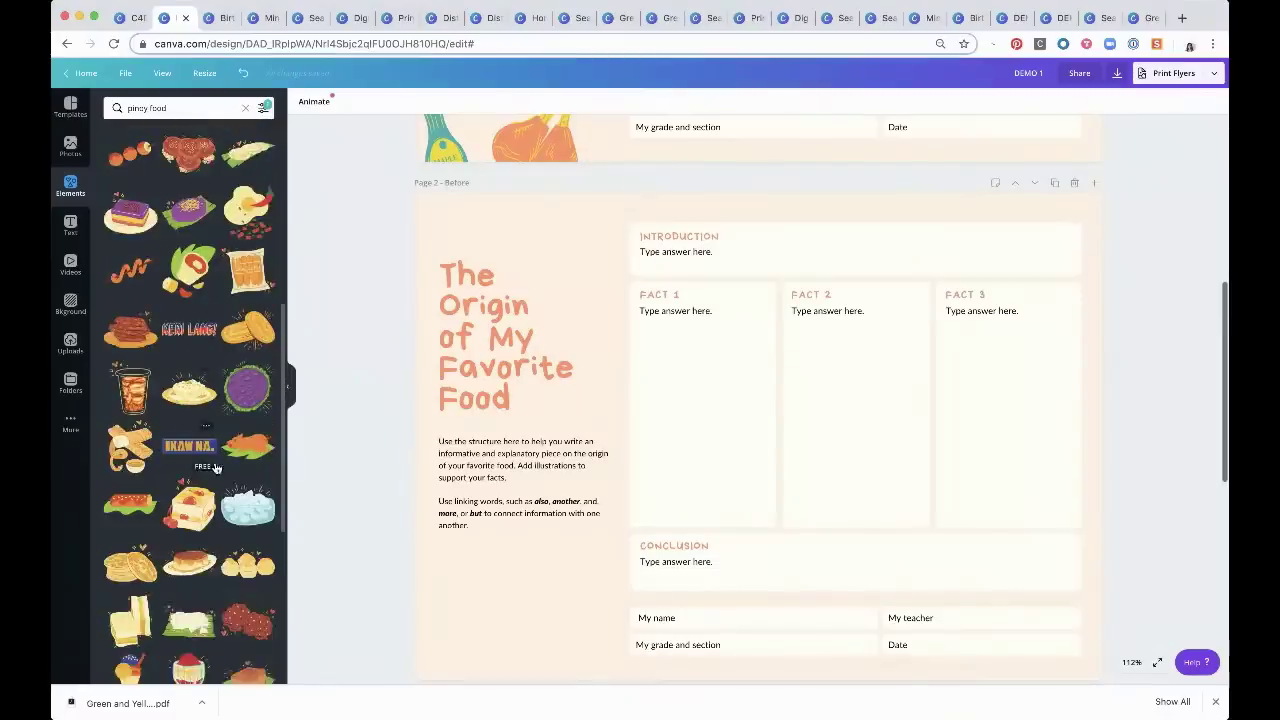
pyautogui.click(237, 517)
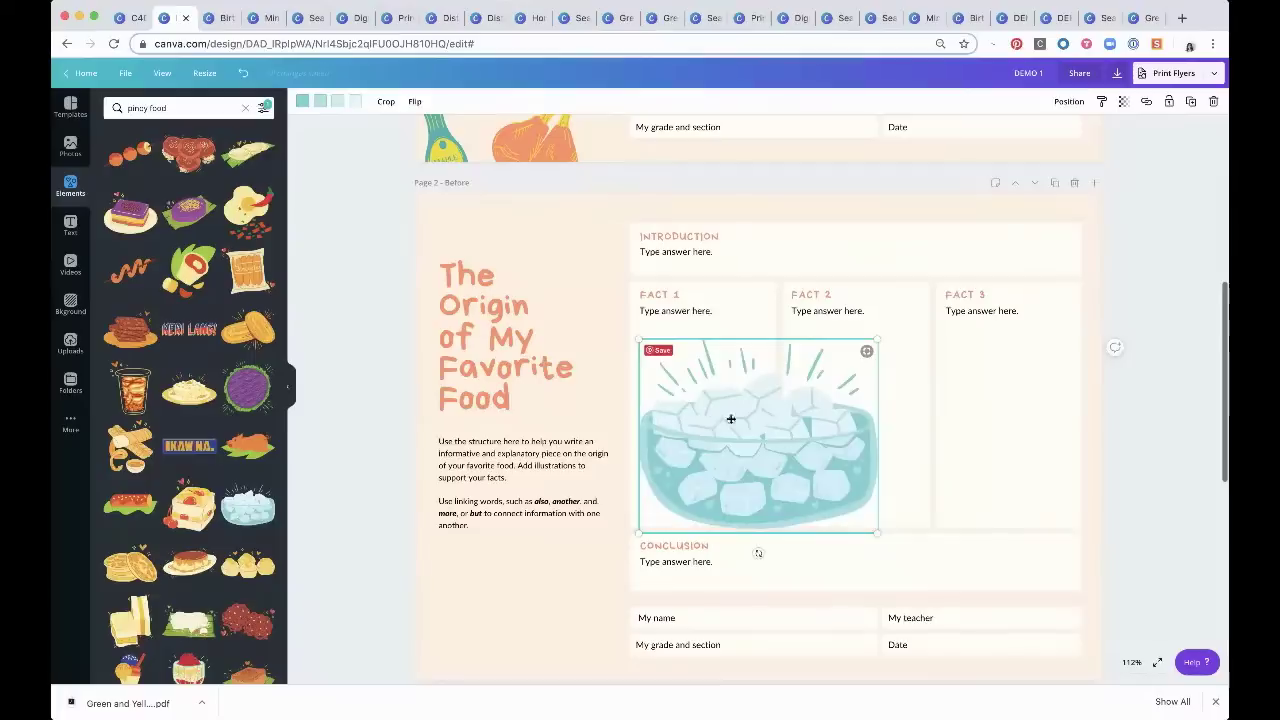
pyautogui.moveTo(730, 418); pyautogui.dragTo(664, 358)
pyautogui.moveTo(808, 475); pyautogui.dragTo(715, 446)
pyautogui.press('BackSpace')
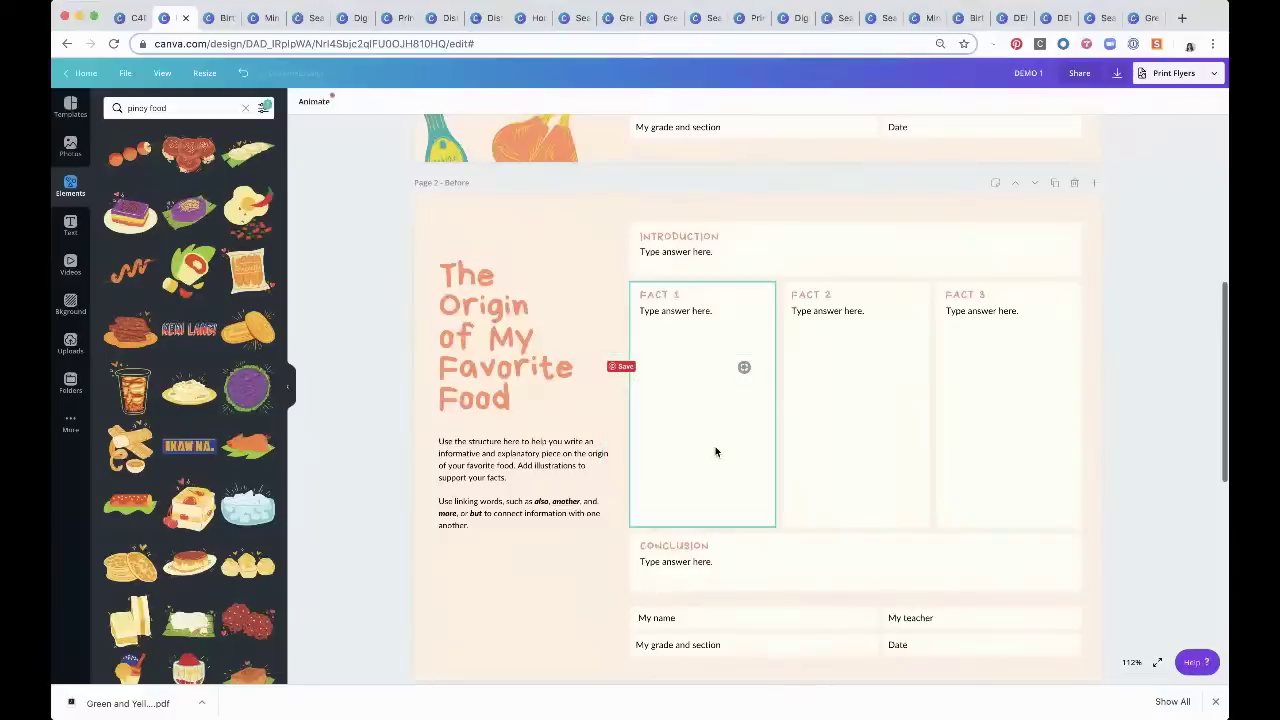
pyautogui.click(243, 455)
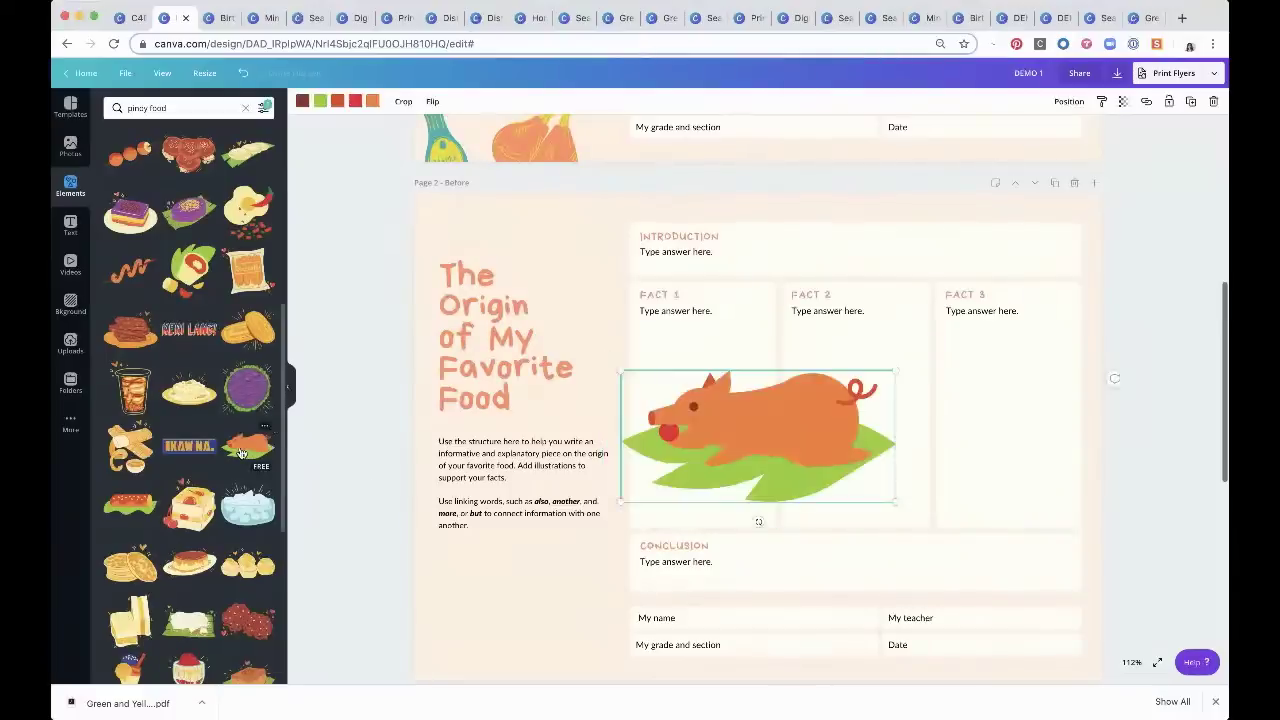
pyautogui.press('BackSpace')
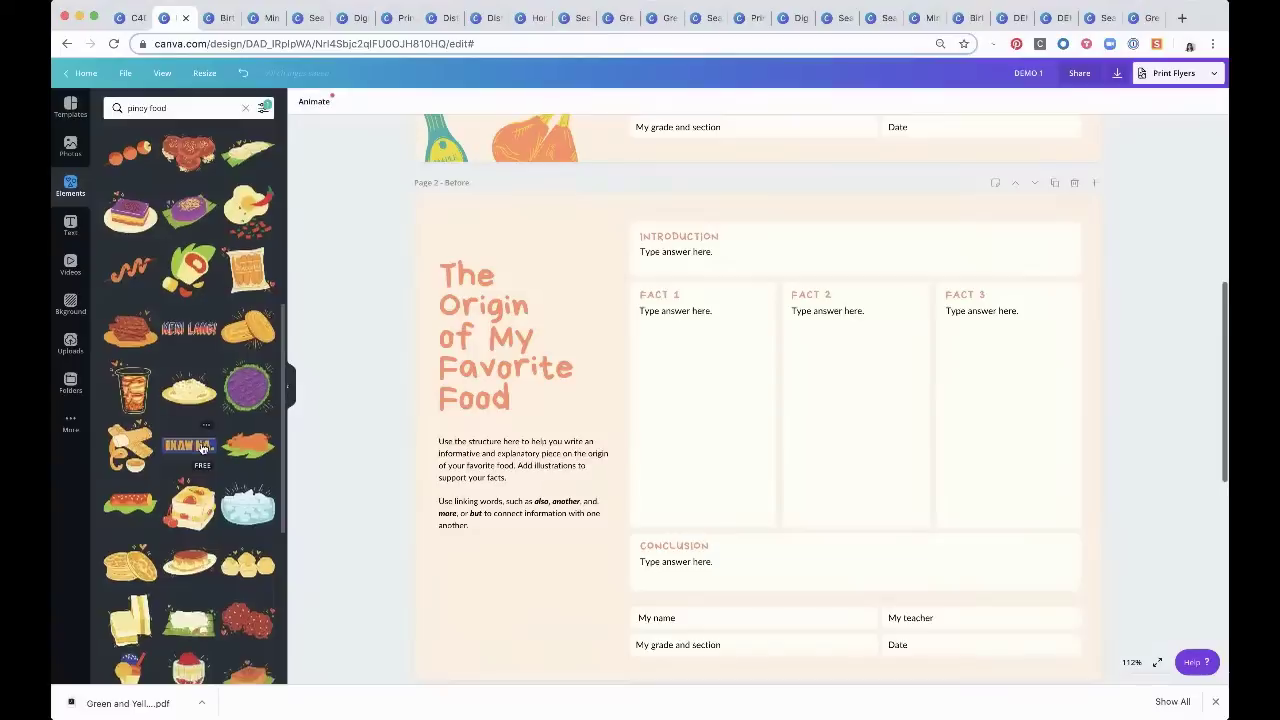
# Add the yellow steamed buns illustration, shrink and tilt it, and place it below the instructions at the page's lower-left edge
pyautogui.scroll(-2, 203, 449)
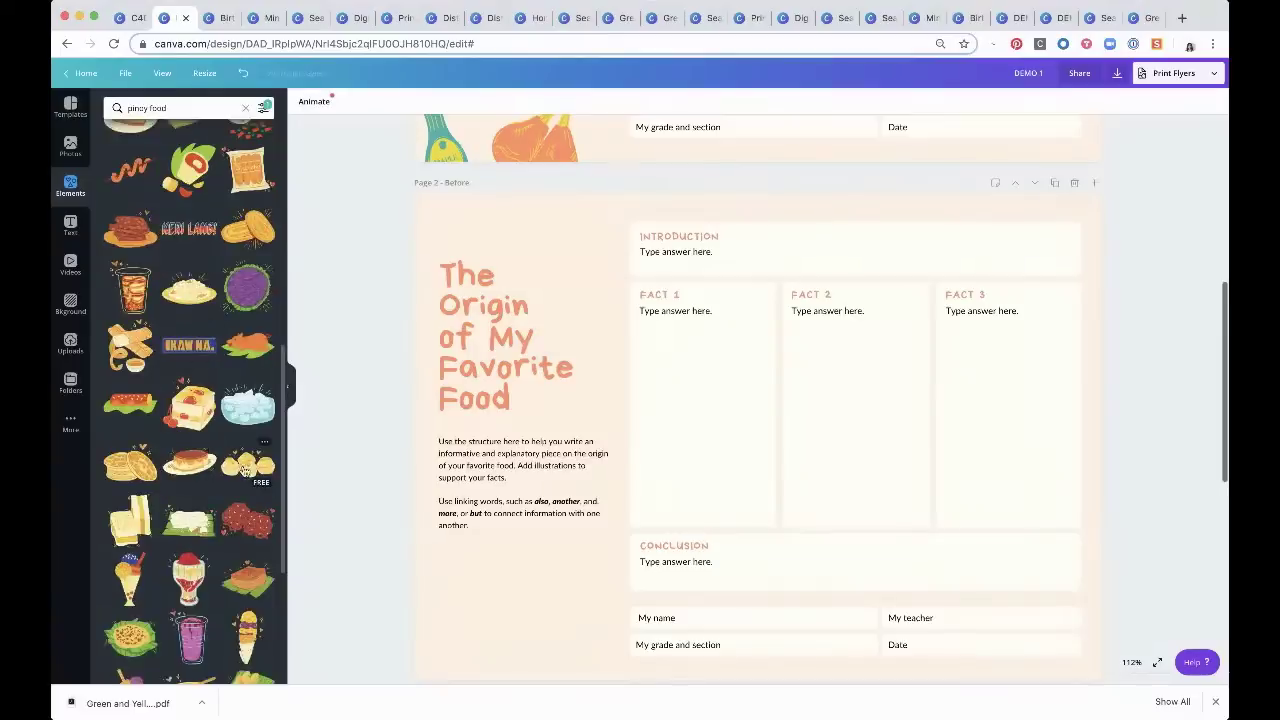
pyautogui.click(243, 468)
pyautogui.moveTo(882, 362); pyautogui.dragTo(718, 441)
pyautogui.moveTo(679, 532); pyautogui.dragTo(580, 294)
pyautogui.moveTo(630, 249); pyautogui.dragTo(524, 553)
pyautogui.scroll(-2, 490, 588)
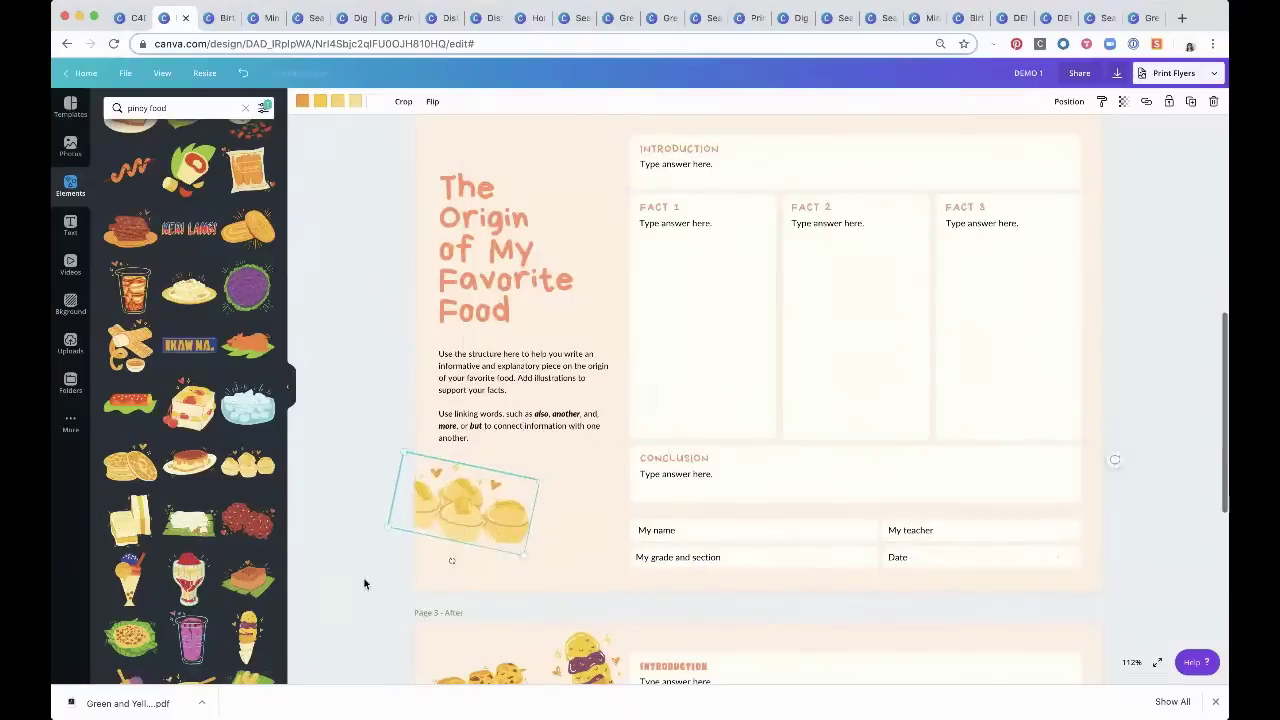
pyautogui.click(364, 581)
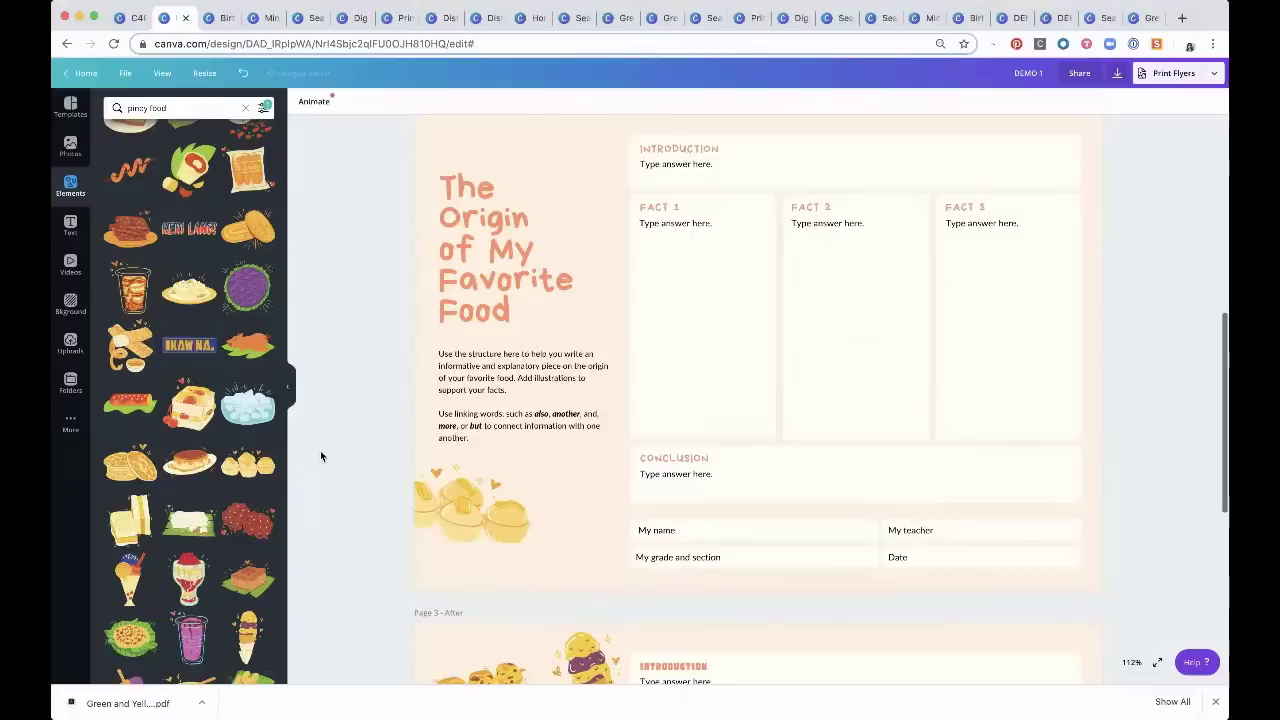
# Add the purple-scooped dessert glass, shrink and tilt it, and place it beside the yellow buns under the instructions
pyautogui.scroll(-1, 190, 517)
pyautogui.scroll(-3, 190, 517)
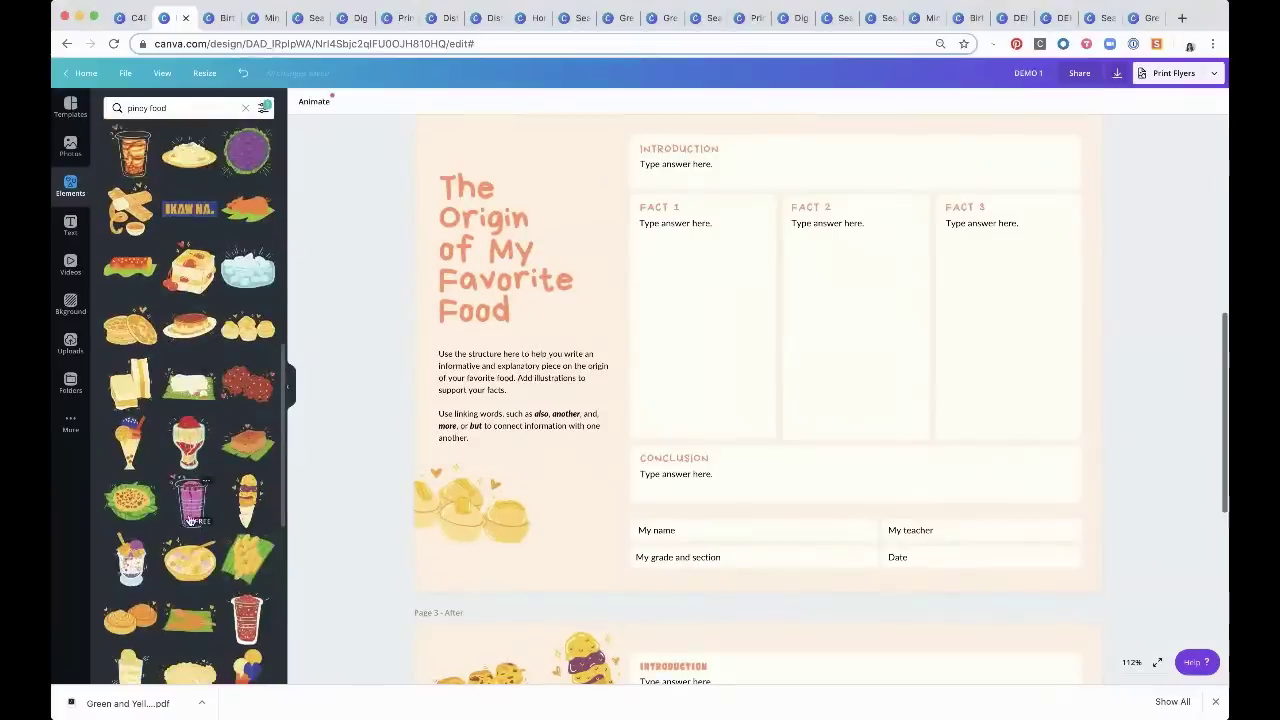
pyautogui.scroll(-1, 190, 517)
pyautogui.click(133, 517)
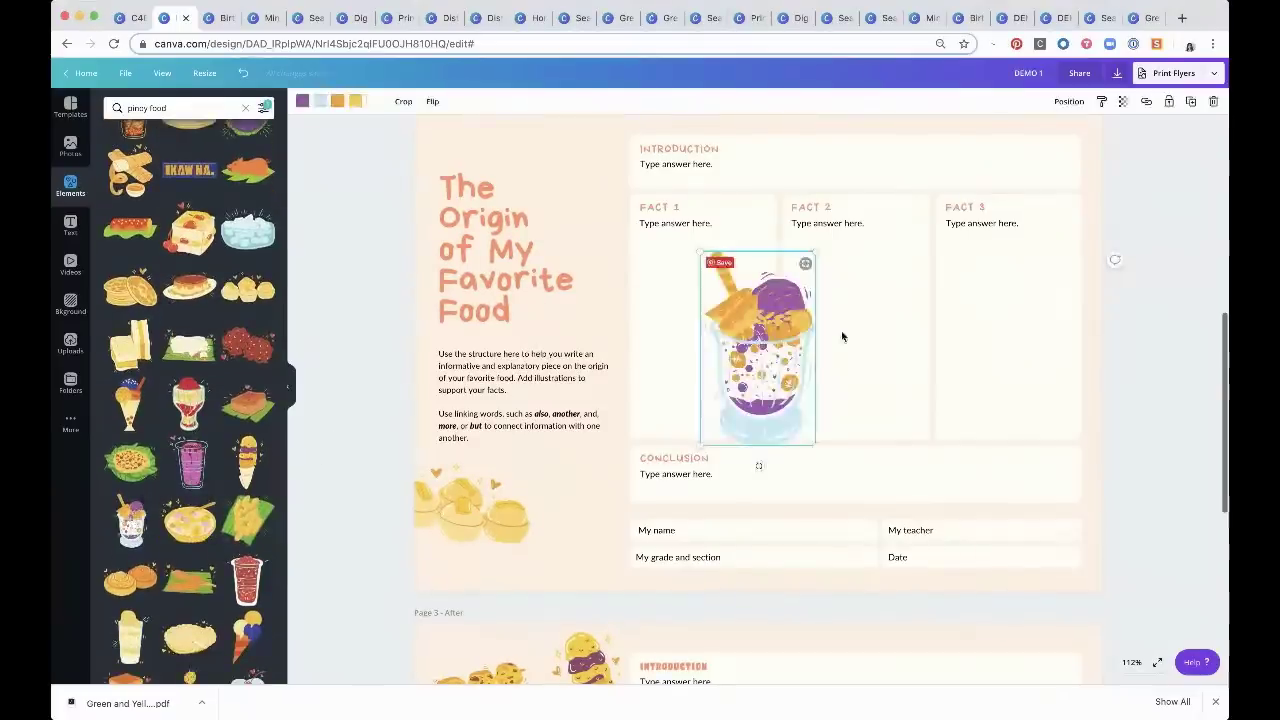
pyautogui.moveTo(775, 397); pyautogui.dragTo(579, 497)
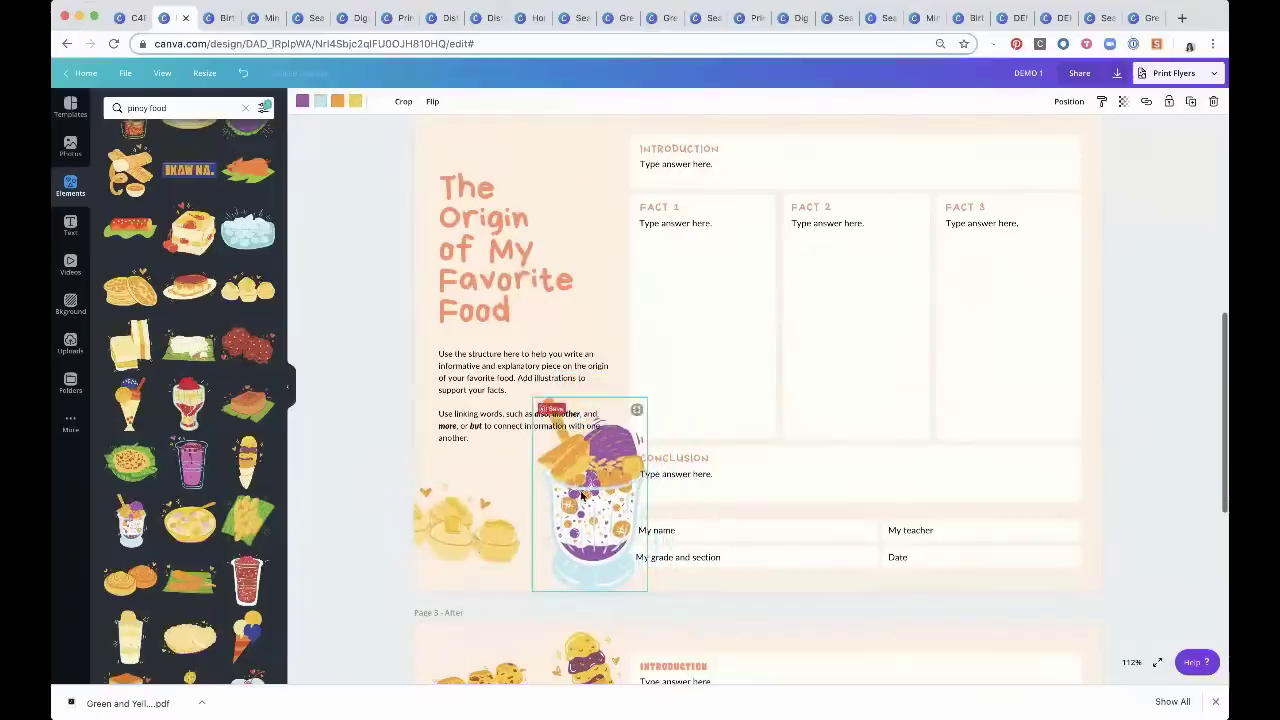
pyautogui.moveTo(655, 389); pyautogui.dragTo(613, 447)
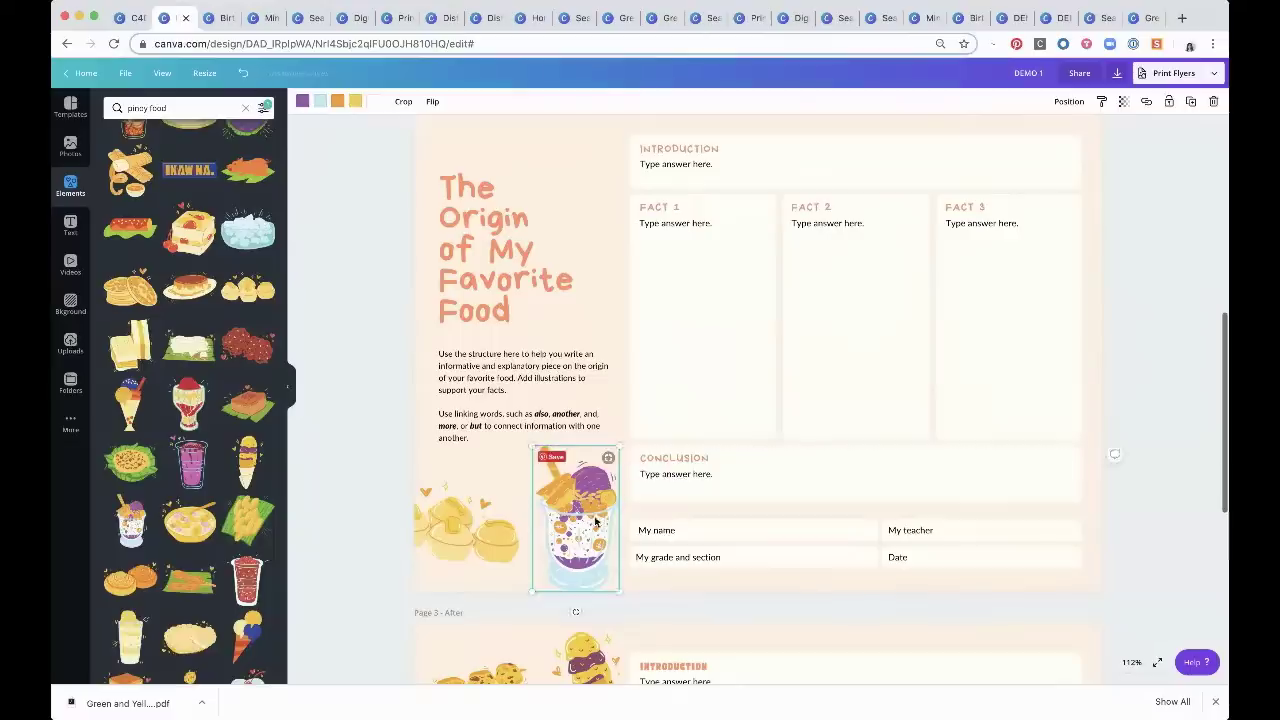
pyautogui.moveTo(575, 607); pyautogui.dragTo(591, 620)
pyautogui.moveTo(586, 510); pyautogui.dragTo(591, 520)
pyautogui.click(377, 543)
pyautogui.click(428, 523)
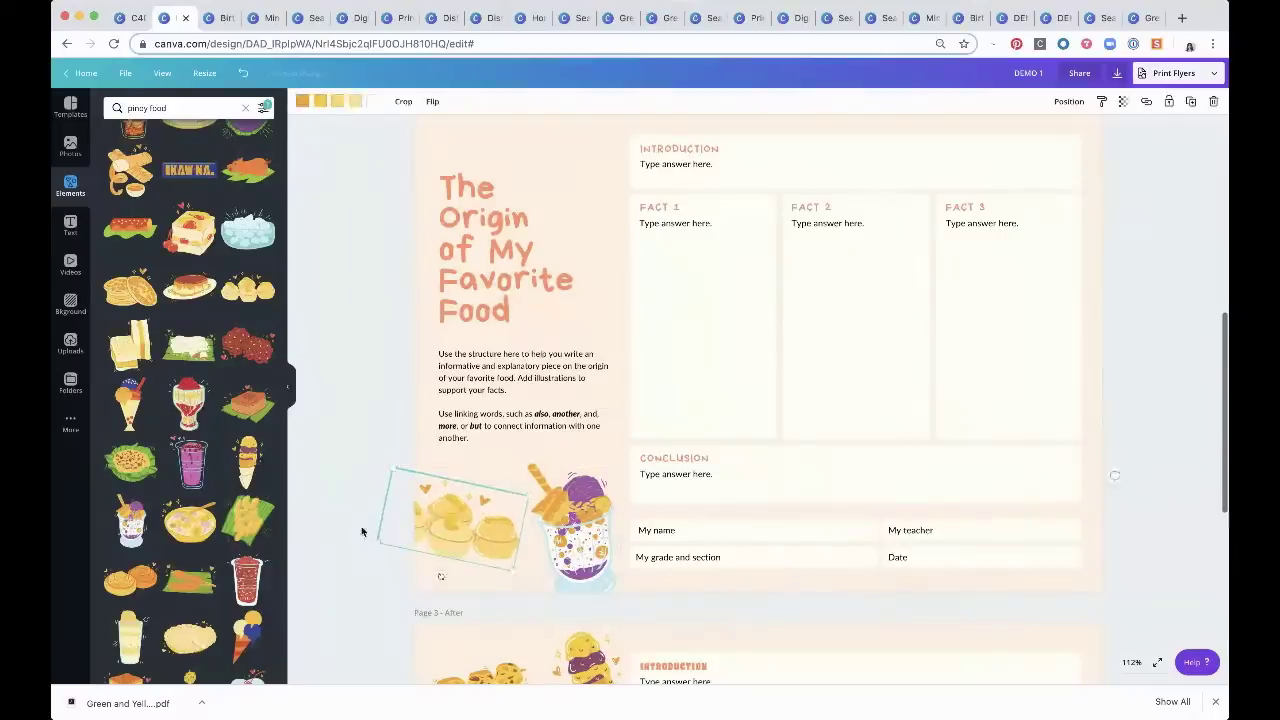
pyautogui.click(386, 380)
# Browse the "pinoy food" illustrations for another Filipino food to place on page 2
pyautogui.scroll(2, 386, 382)
pyautogui.scroll(1, 386, 382)
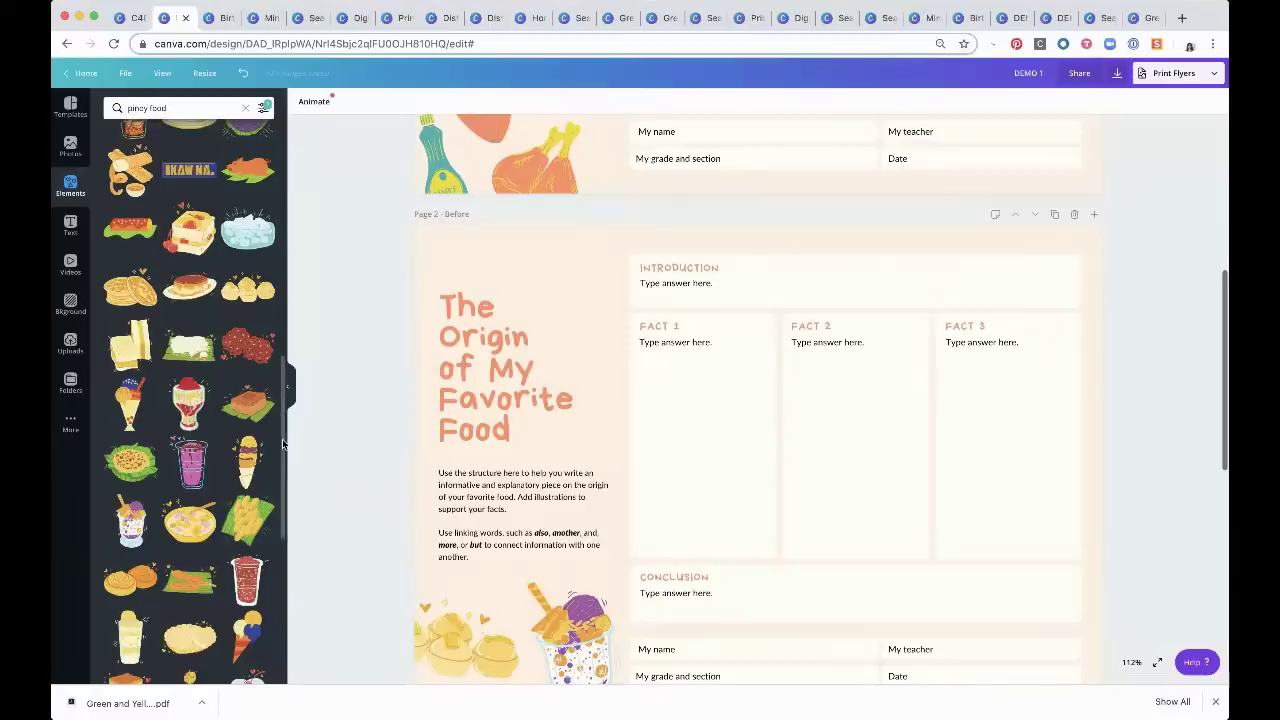
pyautogui.scroll(-3, 225, 485)
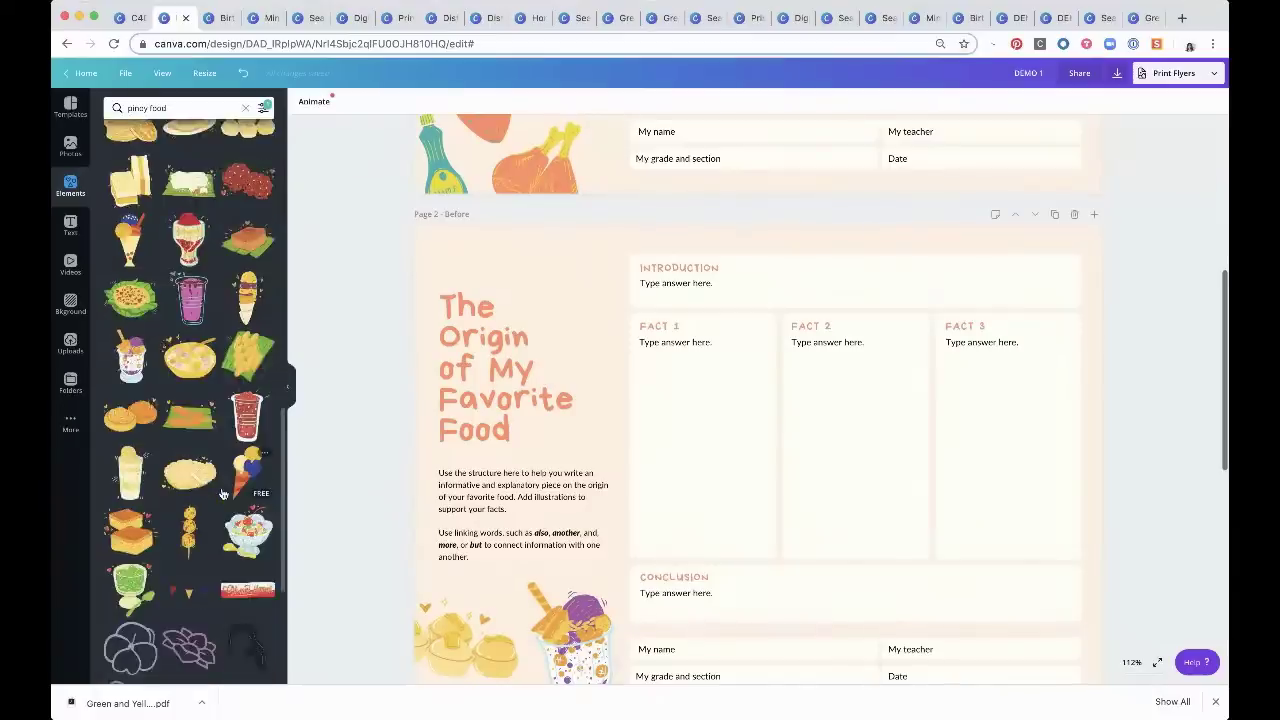
pyautogui.scroll(3, 215, 430)
pyautogui.scroll(4, 207, 375)
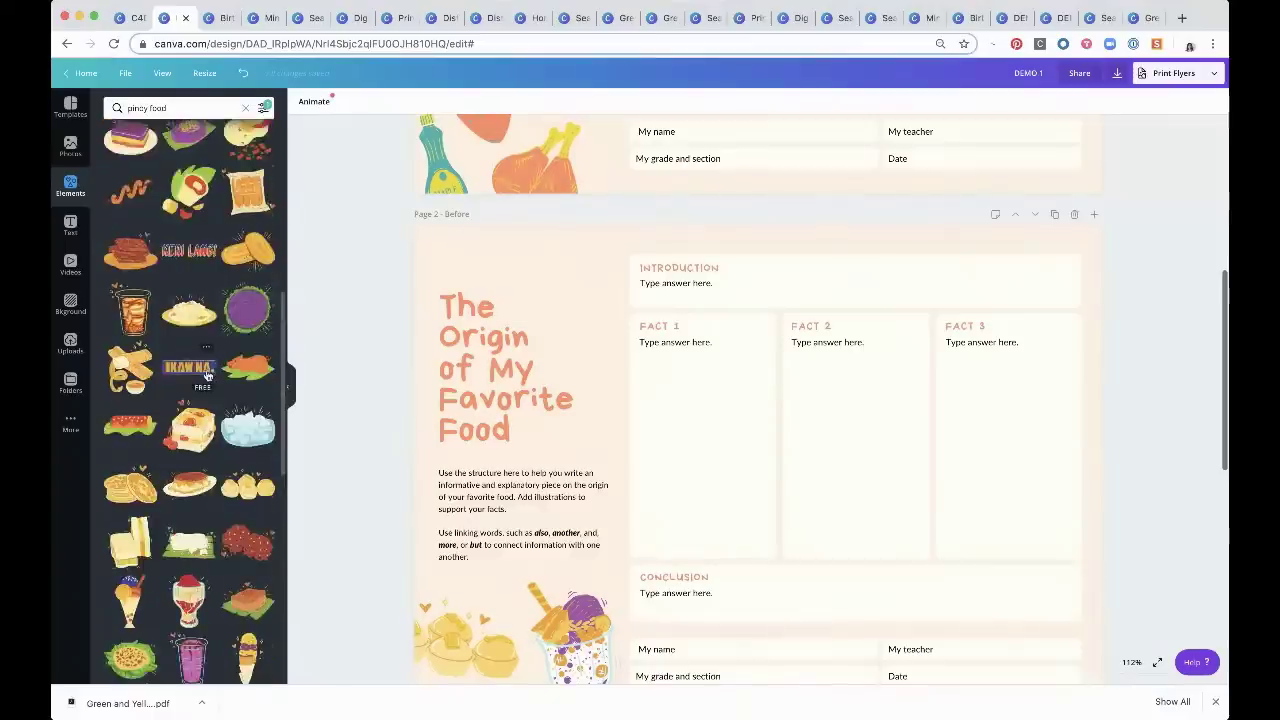
pyautogui.scroll(-10, 206, 369)
pyautogui.scroll(-5, 228, 338)
pyautogui.scroll(-10, 232, 333)
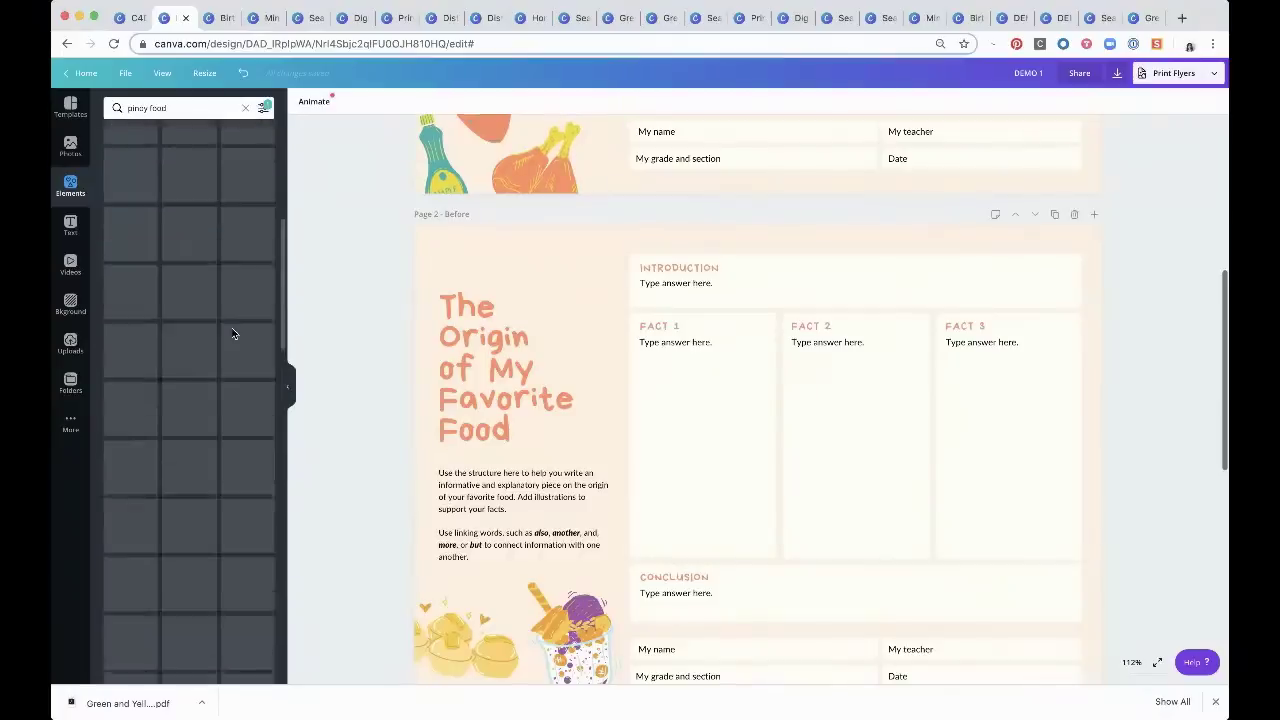
pyautogui.scroll(2, 232, 333)
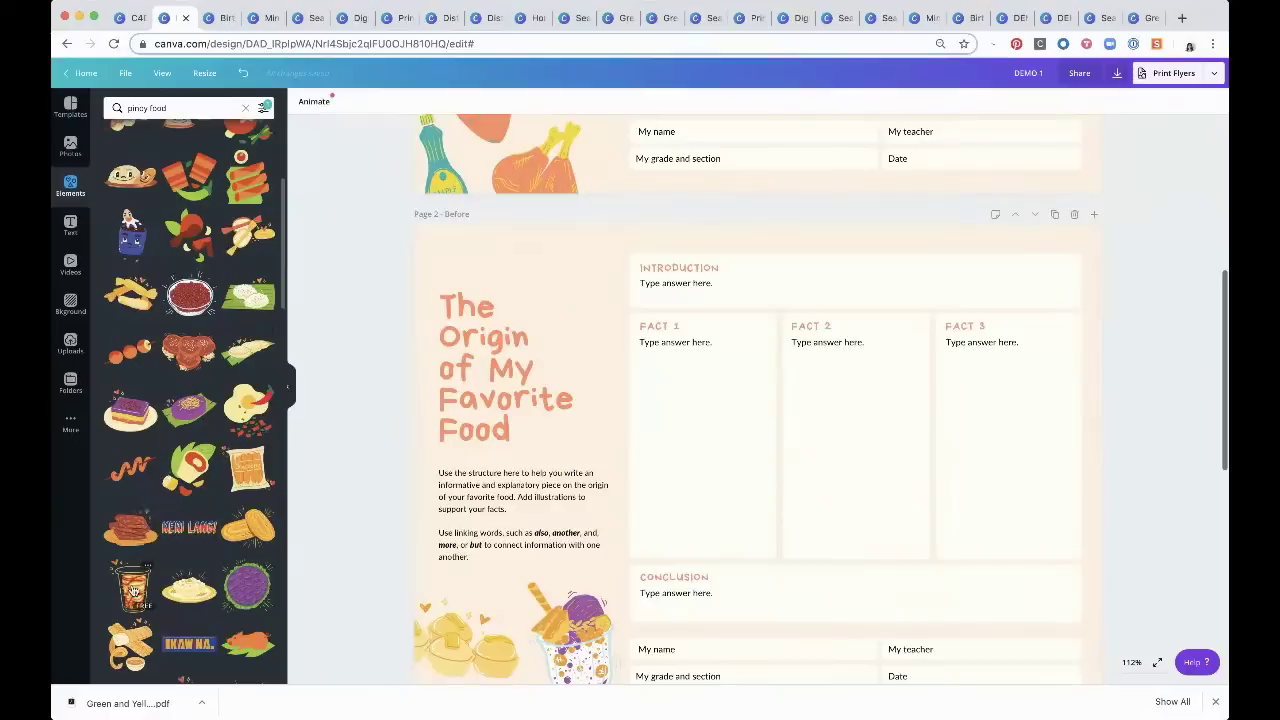
# Add the iced brown drink illustration, tilt it, and place it at the upper-right of the worksheet title
pyautogui.click(133, 591)
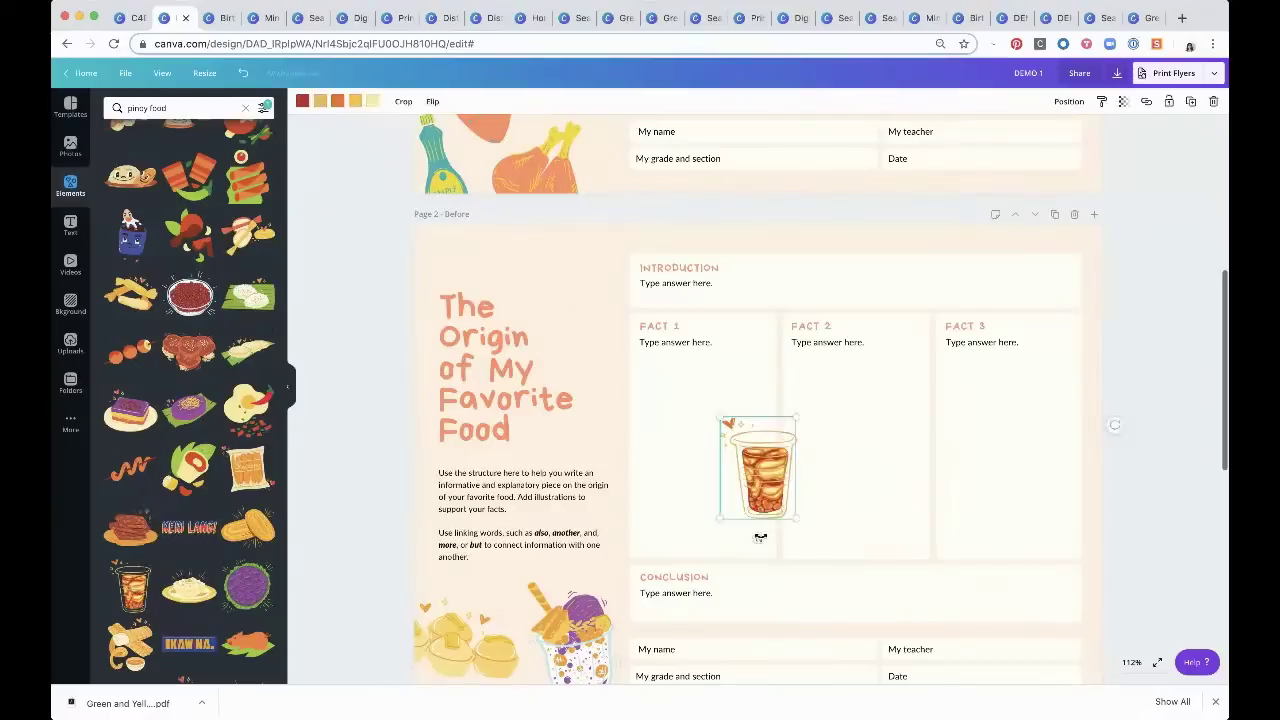
pyautogui.moveTo(781, 547); pyautogui.dragTo(800, 556)
pyautogui.moveTo(775, 490); pyautogui.dragTo(586, 318)
pyautogui.click(338, 475)
pyautogui.scroll(-1, 338, 475)
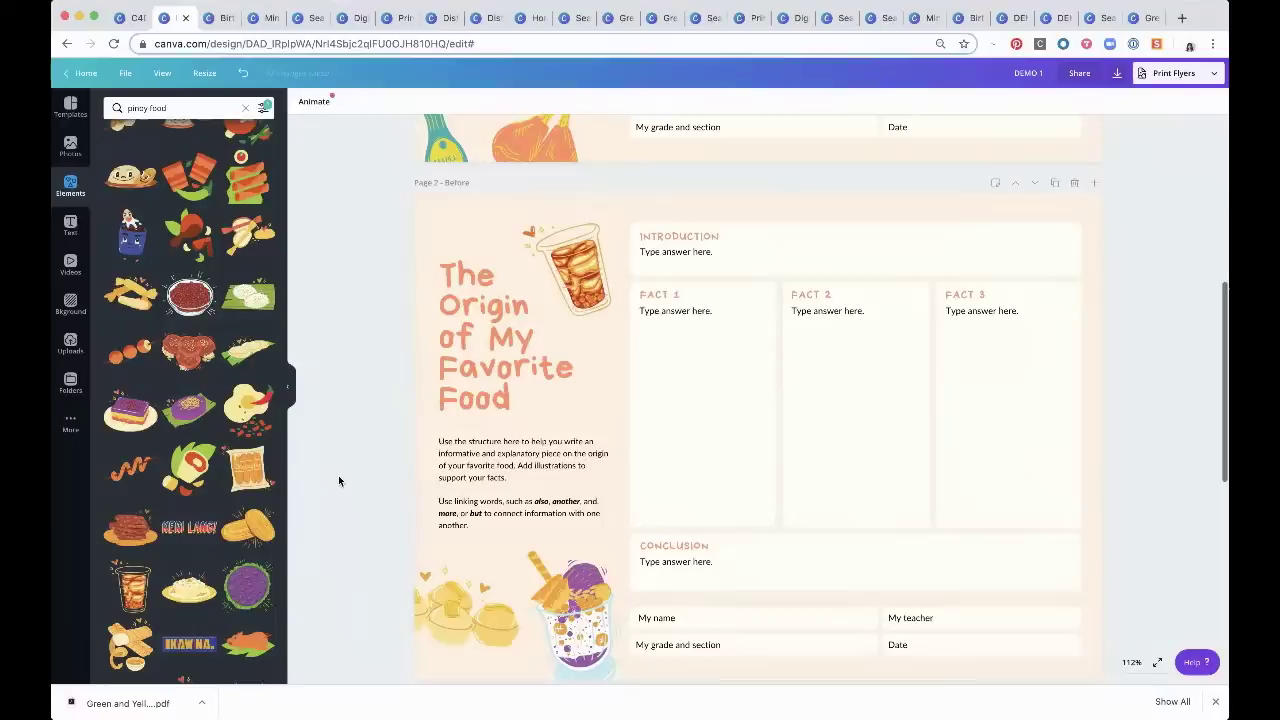
# Change the font of the title "The Origin of My Favorite Food" to Cubao Narrow
pyautogui.doubleClick(511, 342)
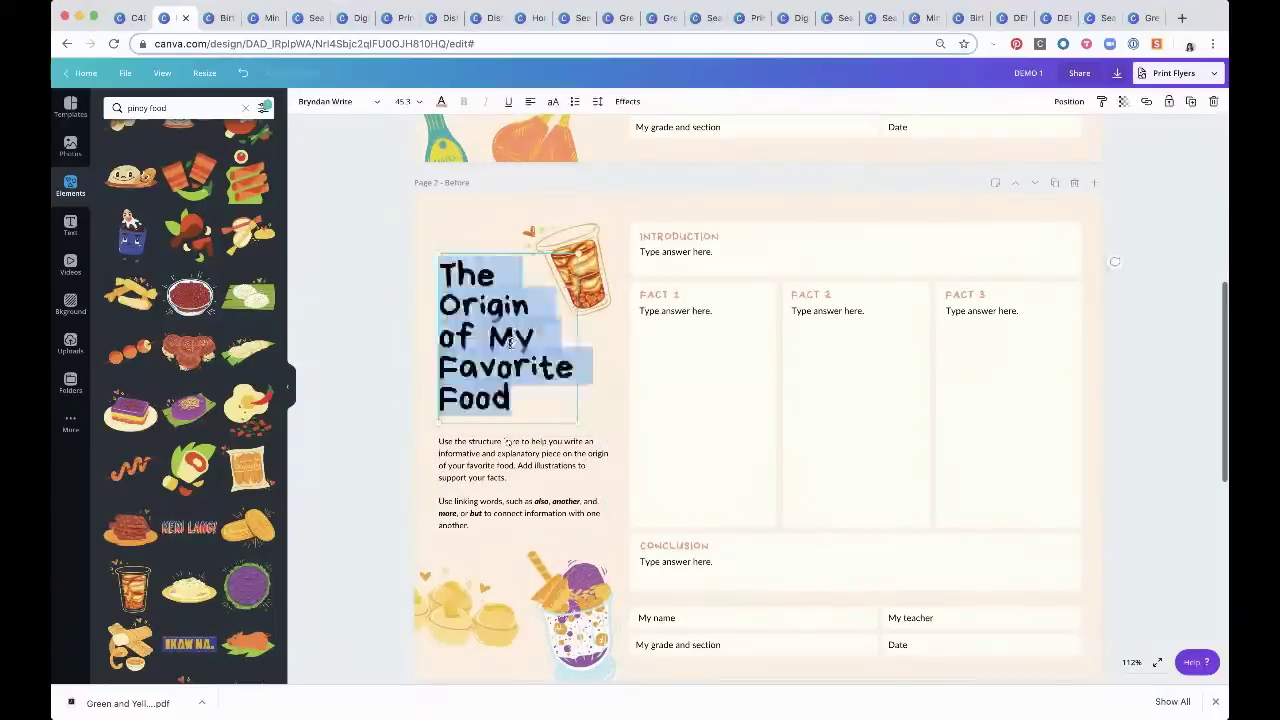
pyautogui.click(351, 104)
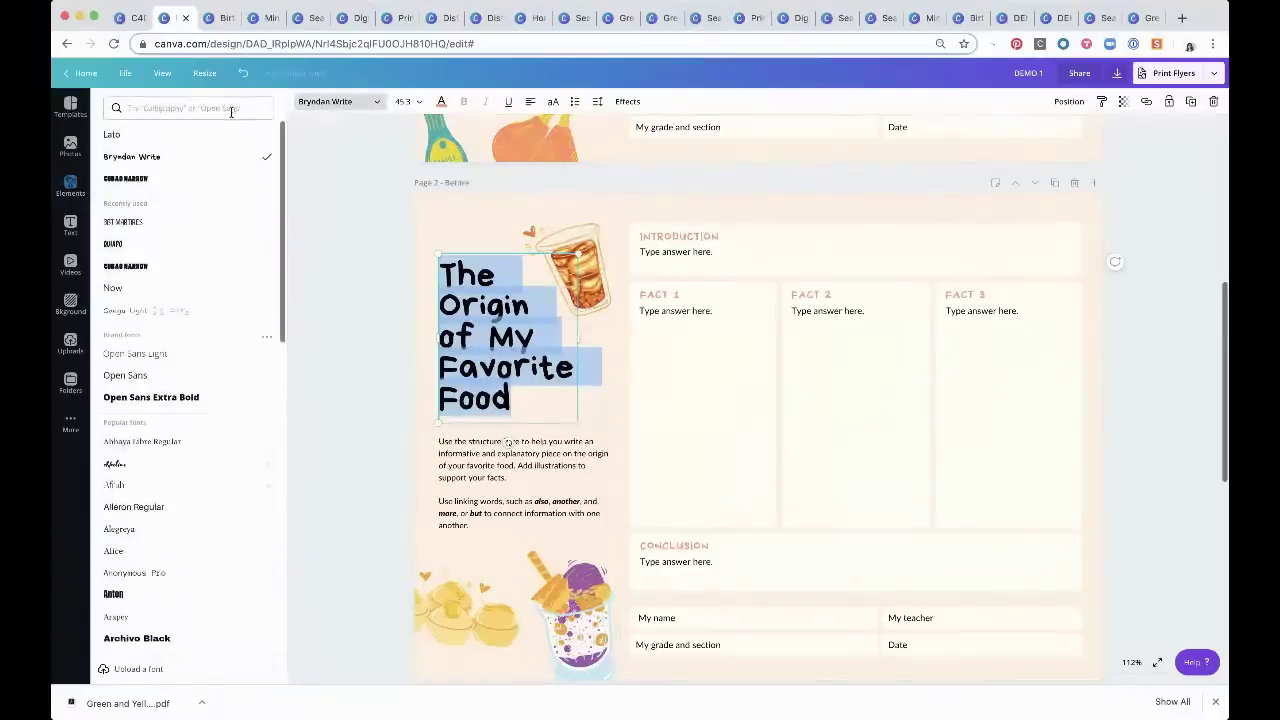
pyautogui.click(199, 110)
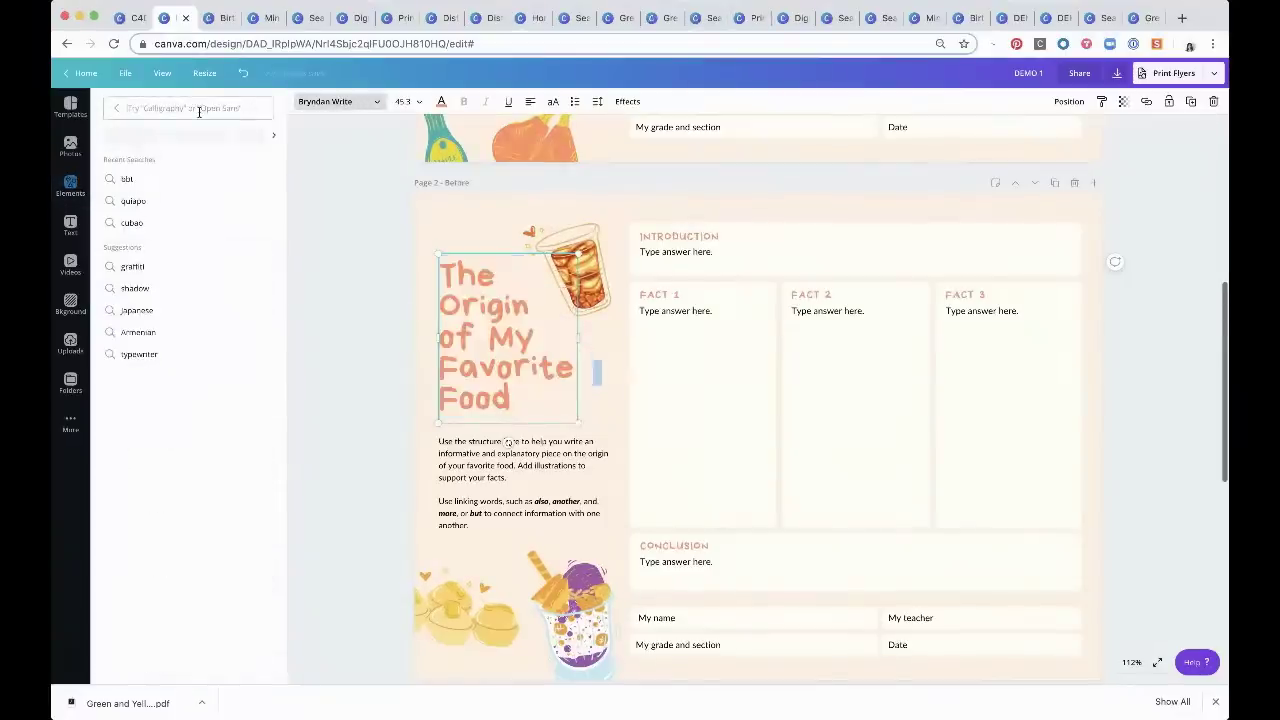
pyautogui.click(143, 226)
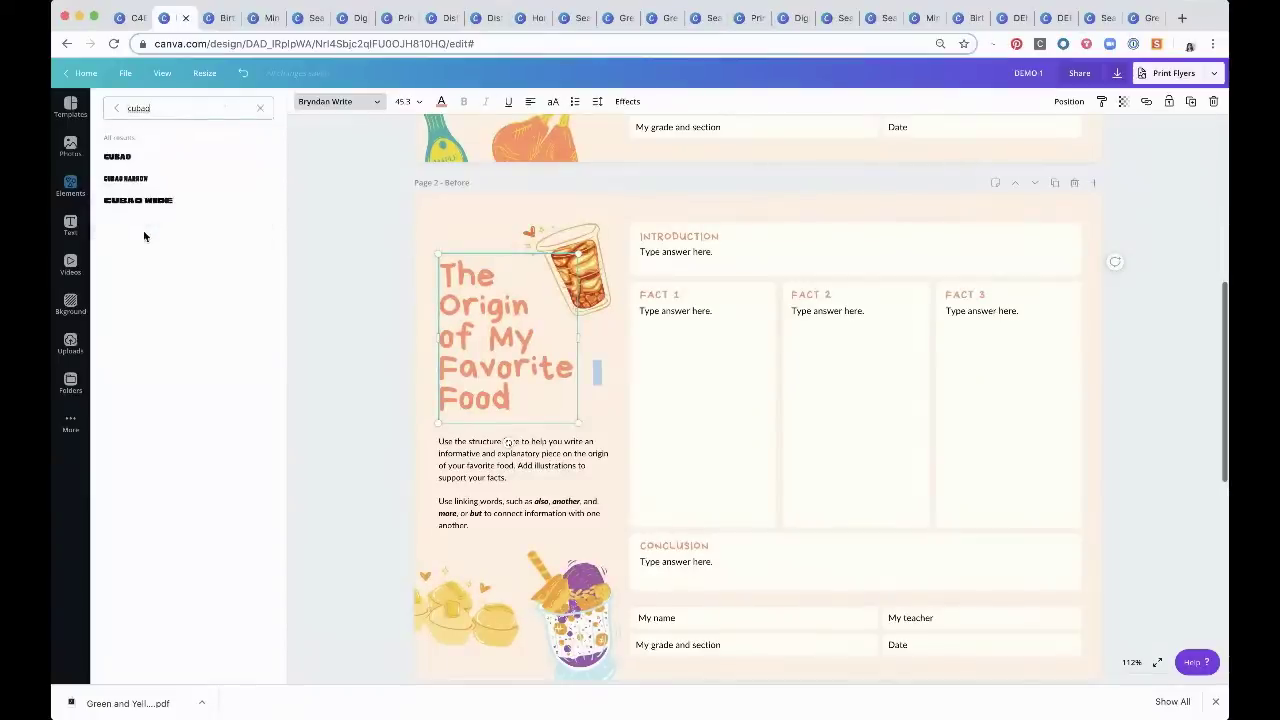
pyautogui.click(155, 180)
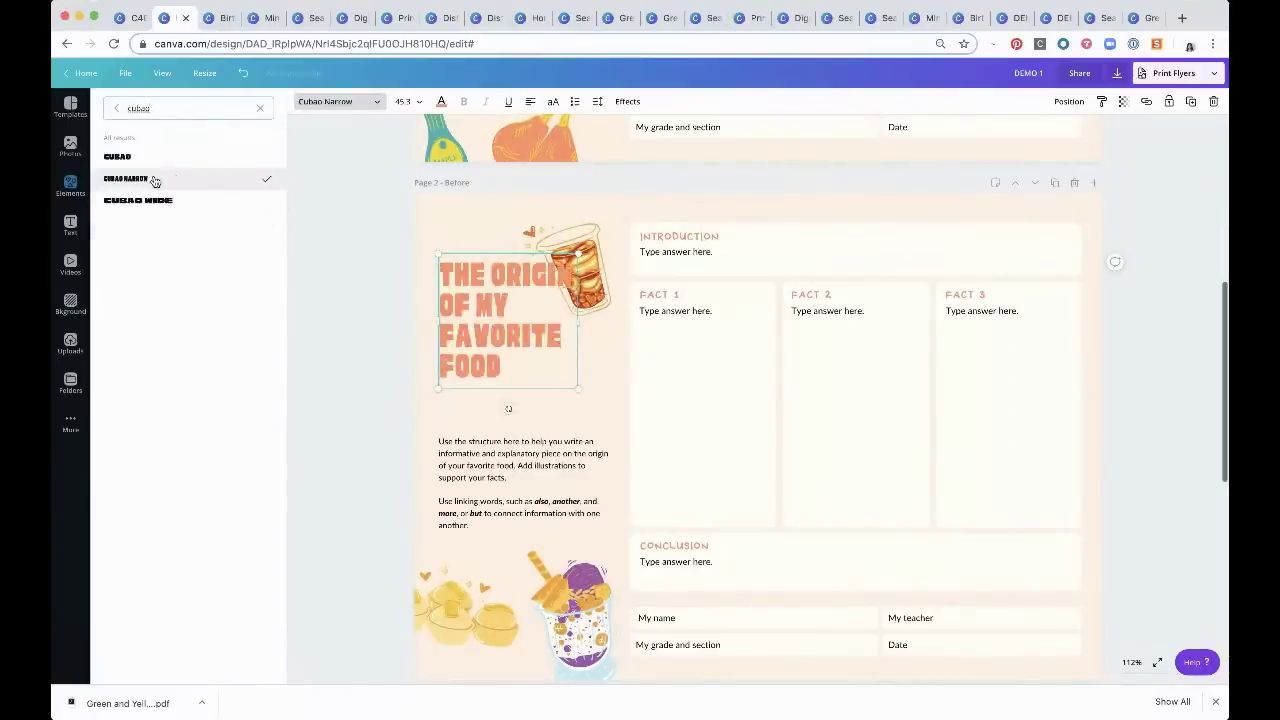
# Enlarge the title to size 51.6 and reposition the title, iced drink and instructions so they no longer overlap
pyautogui.moveTo(487, 349); pyautogui.dragTo(505, 381)
pyautogui.click(415, 360)
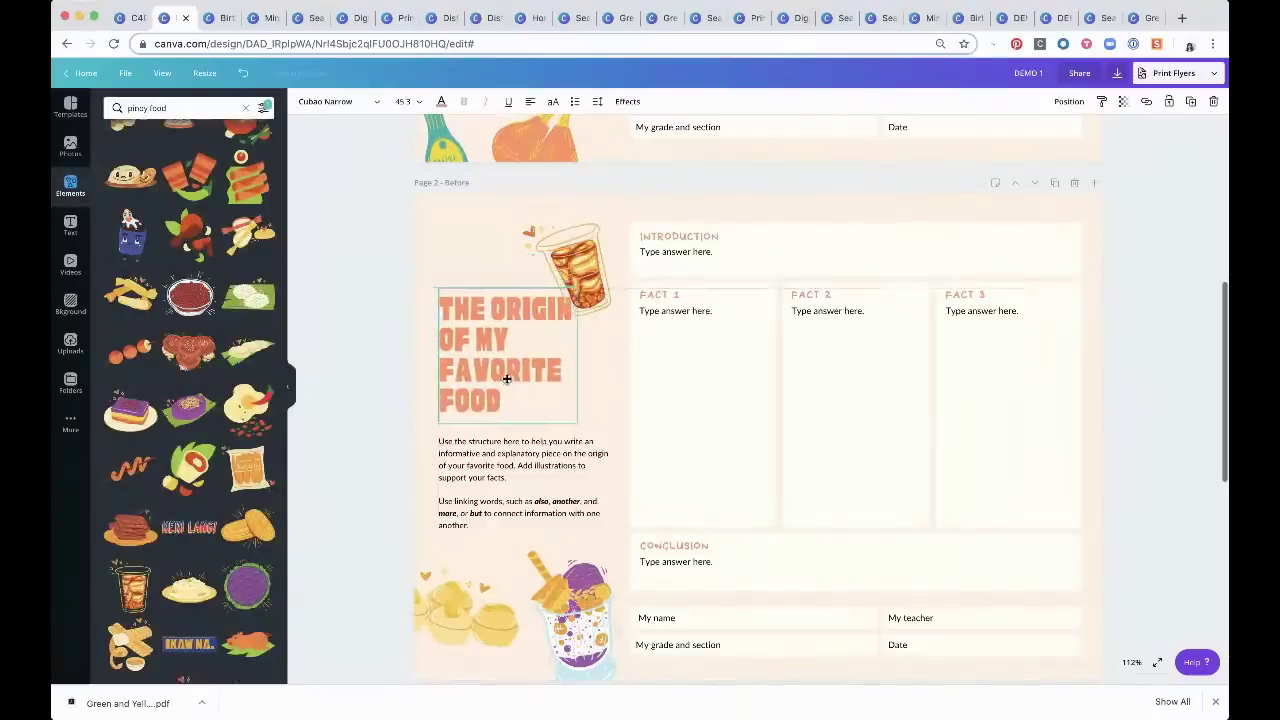
pyautogui.moveTo(580, 424); pyautogui.dragTo(609, 434)
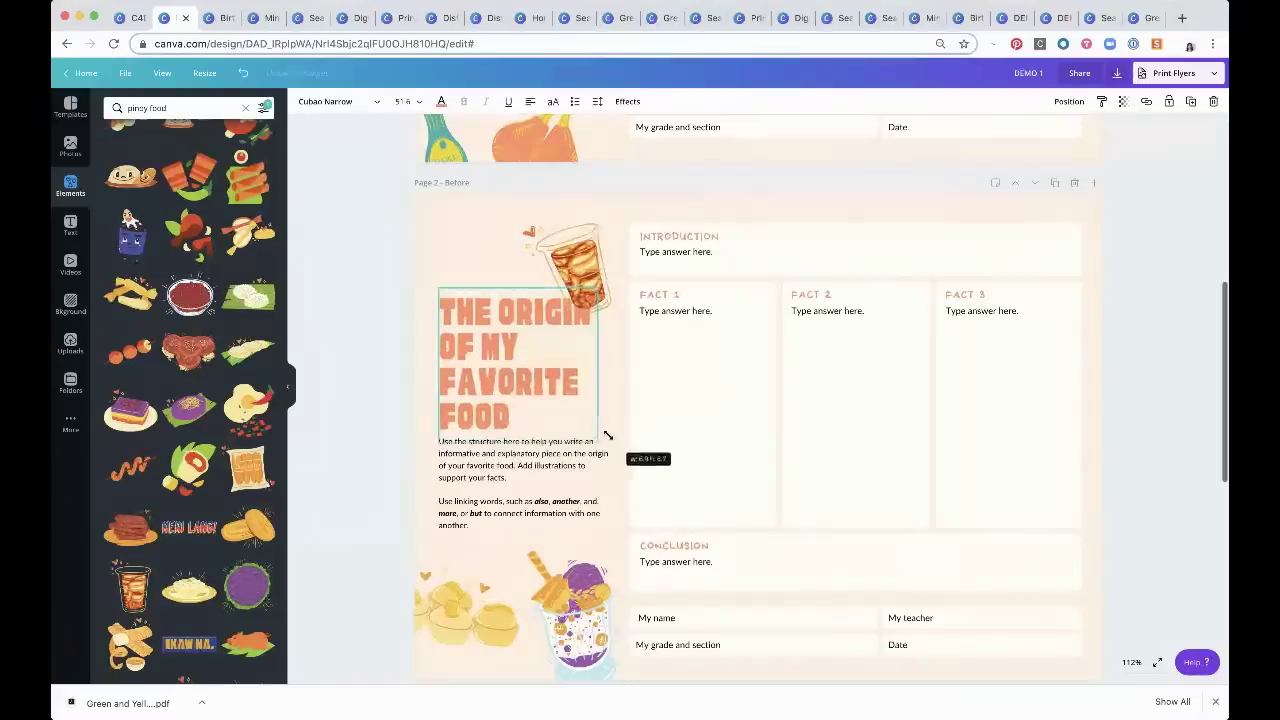
pyautogui.click(620, 228)
pyautogui.moveTo(578, 248); pyautogui.dragTo(596, 231)
pyautogui.click(475, 400)
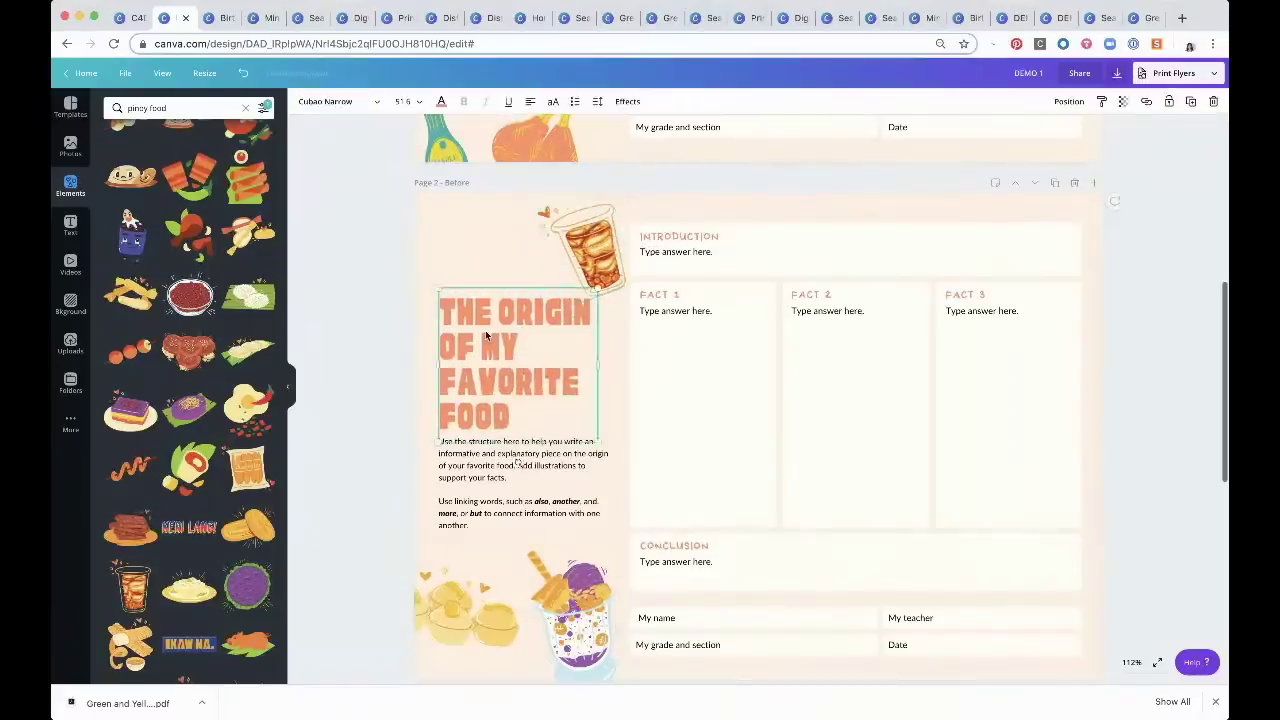
pyautogui.moveTo(461, 466); pyautogui.dragTo(461, 474)
pyautogui.moveTo(470, 387); pyautogui.dragTo(470, 400)
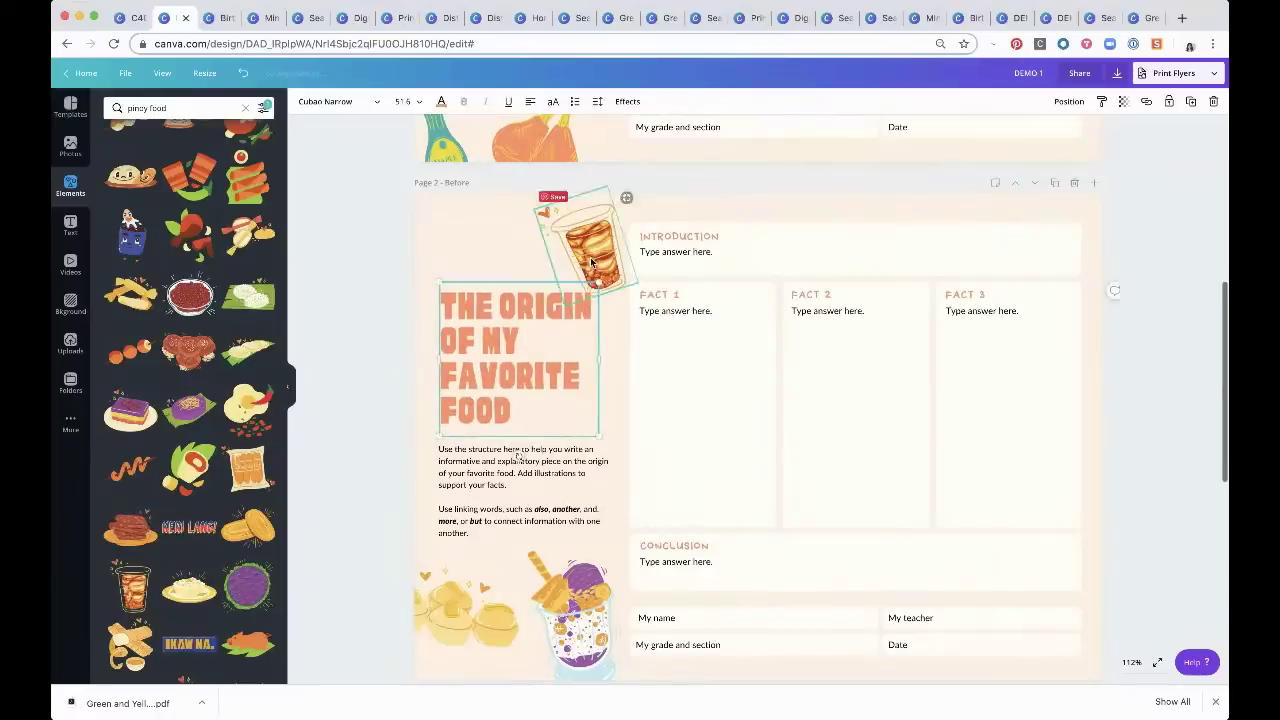
# Try the iced drink in other spots above the title, and delete it from the page
pyautogui.moveTo(593, 258); pyautogui.dragTo(458, 262)
pyautogui.moveTo(462, 306); pyautogui.dragTo(400, 326)
pyautogui.moveTo(440, 240); pyautogui.dragTo(609, 280)
pyautogui.press('Delete')
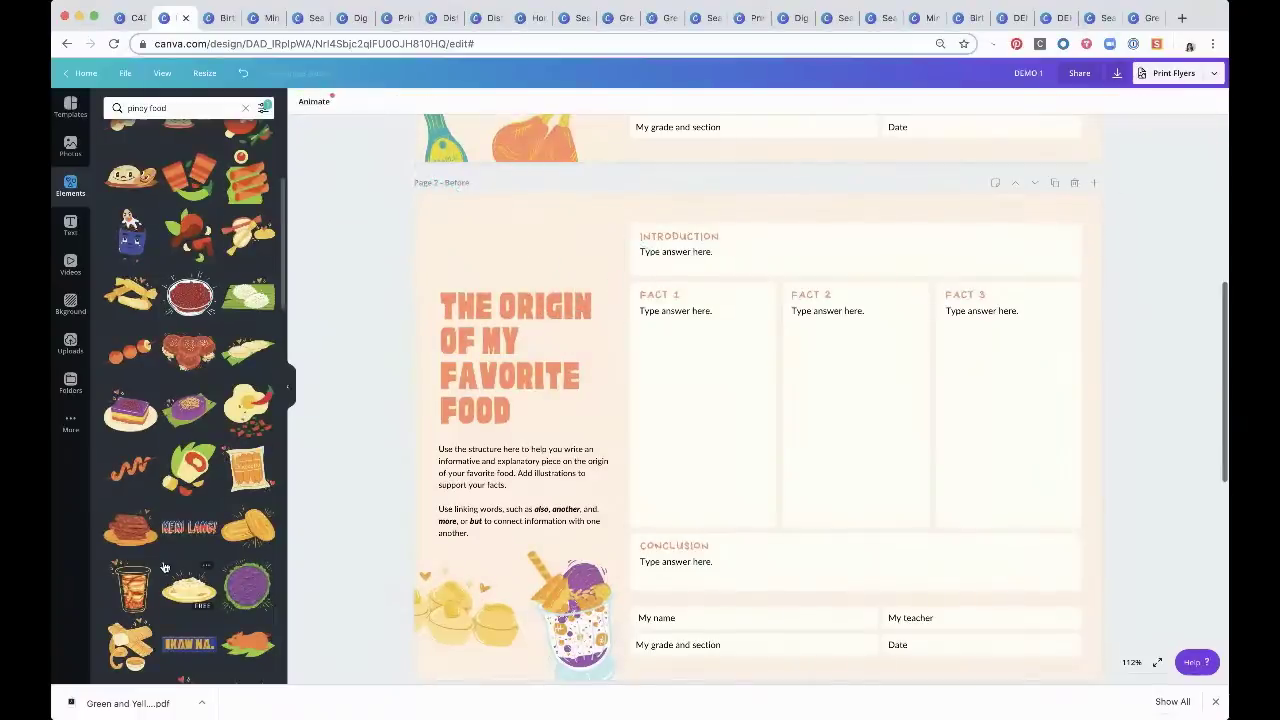
# Add the red-brown sesame-topped food illustration, shrink it, and place it above the title at the page's top edge
pyautogui.scroll(2, 167, 451)
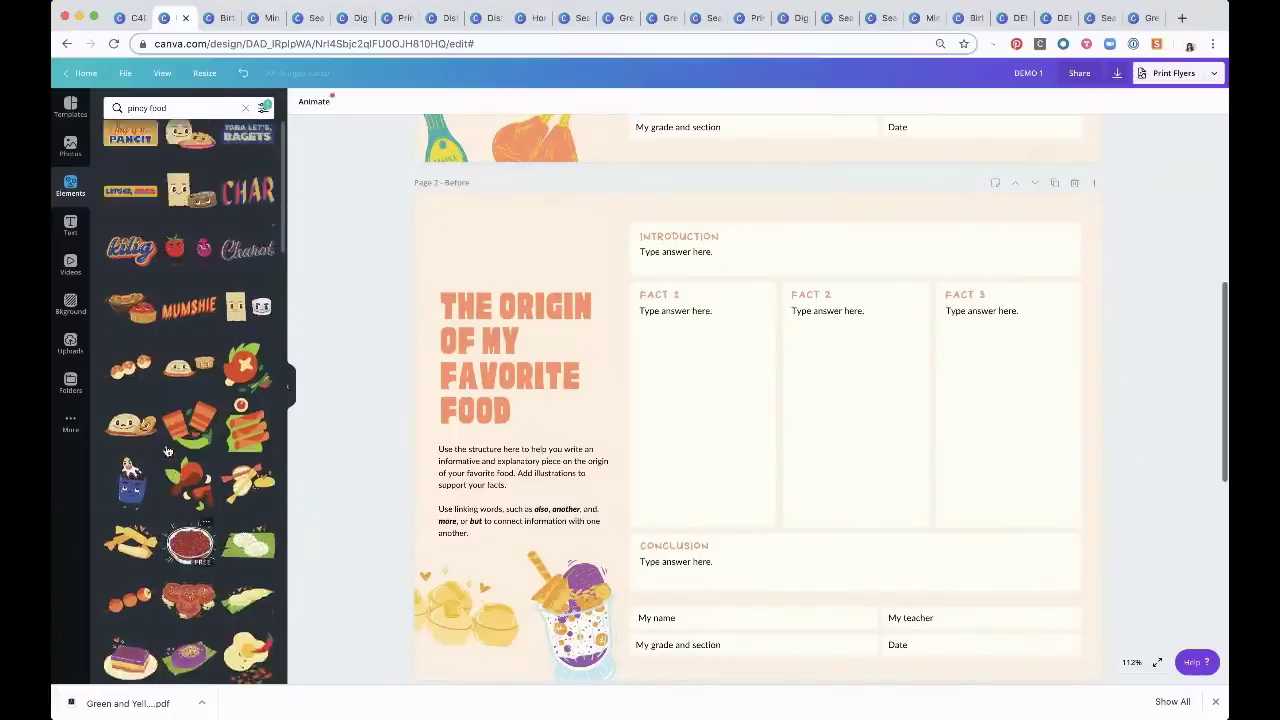
pyautogui.scroll(-1, 167, 451)
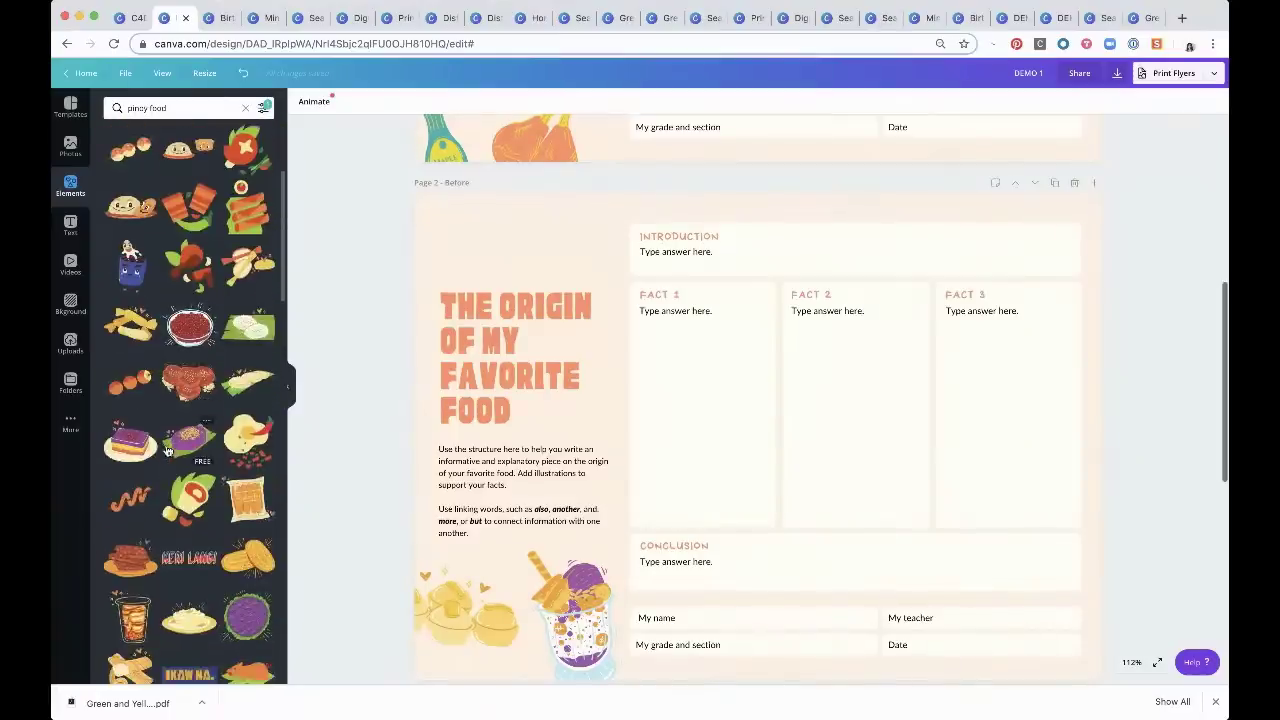
pyautogui.click(181, 389)
pyautogui.moveTo(768, 425); pyautogui.dragTo(547, 283)
pyautogui.click(677, 380)
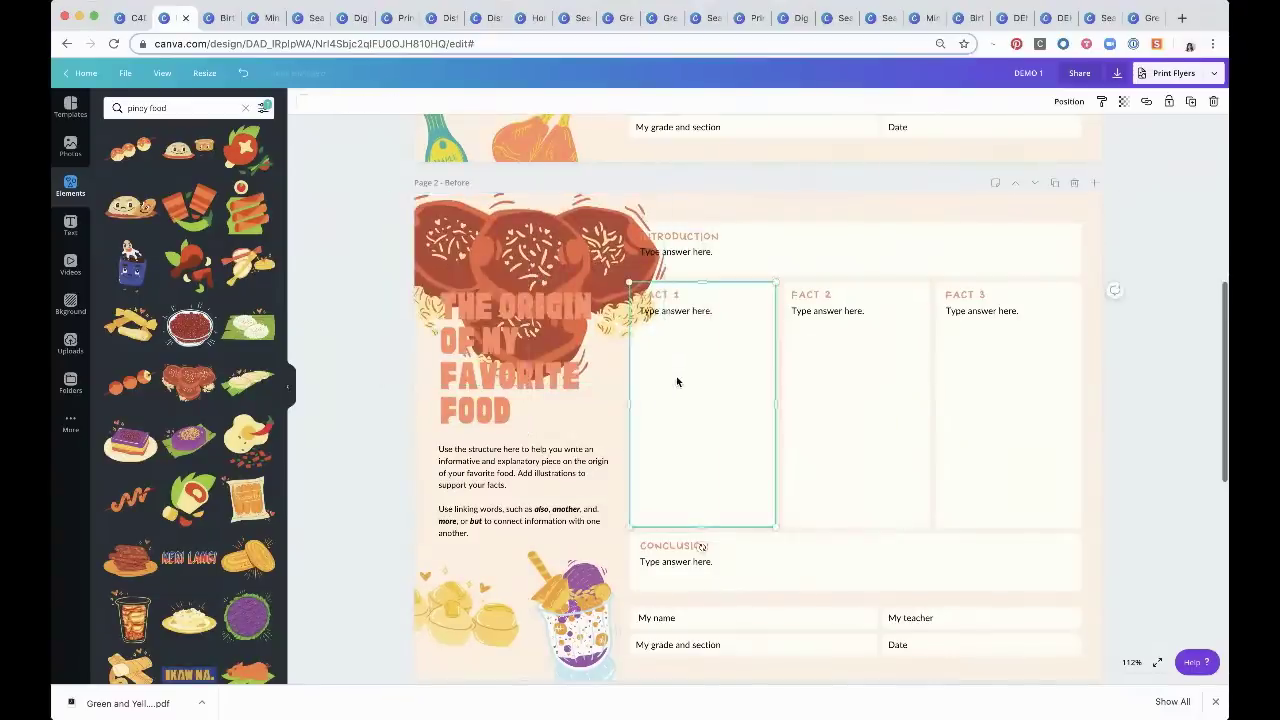
pyautogui.click(576, 258)
pyautogui.moveTo(656, 386); pyautogui.dragTo(547, 251)
pyautogui.moveTo(465, 240); pyautogui.dragTo(588, 224)
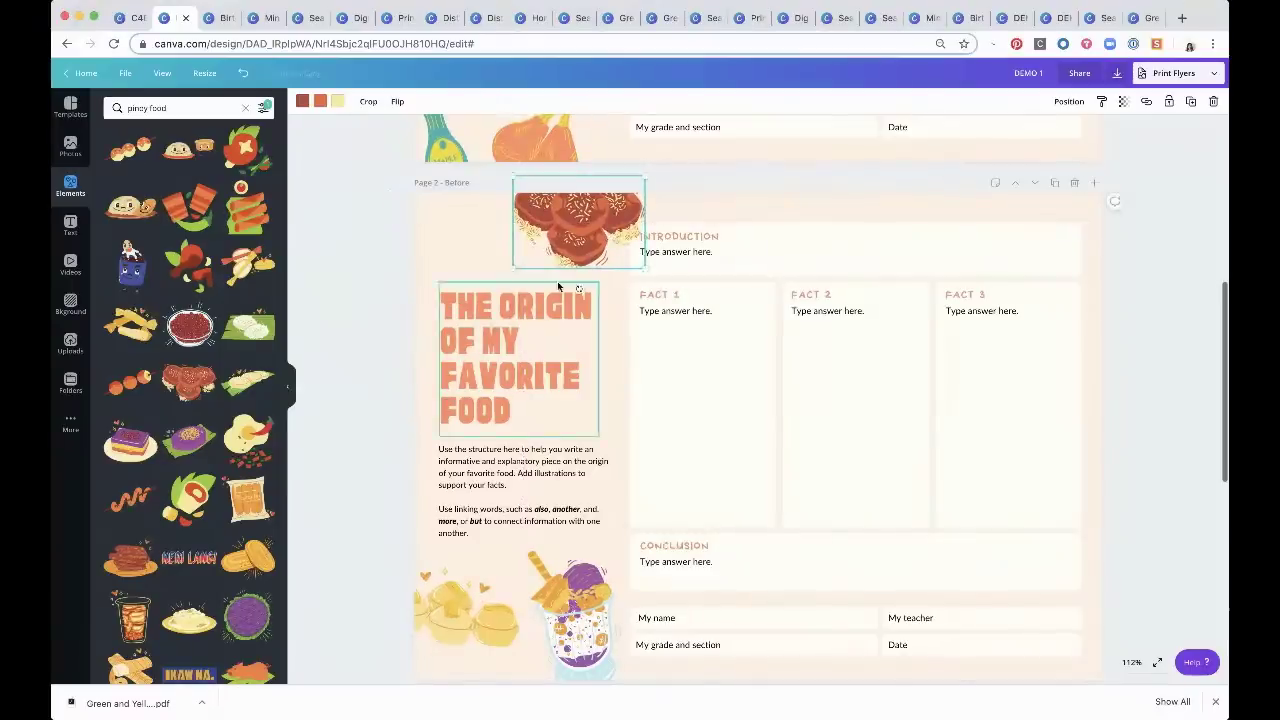
# Tilt the red-brown food illustration and tuck it behind the introduction box
pyautogui.moveTo(575, 287); pyautogui.dragTo(600, 198)
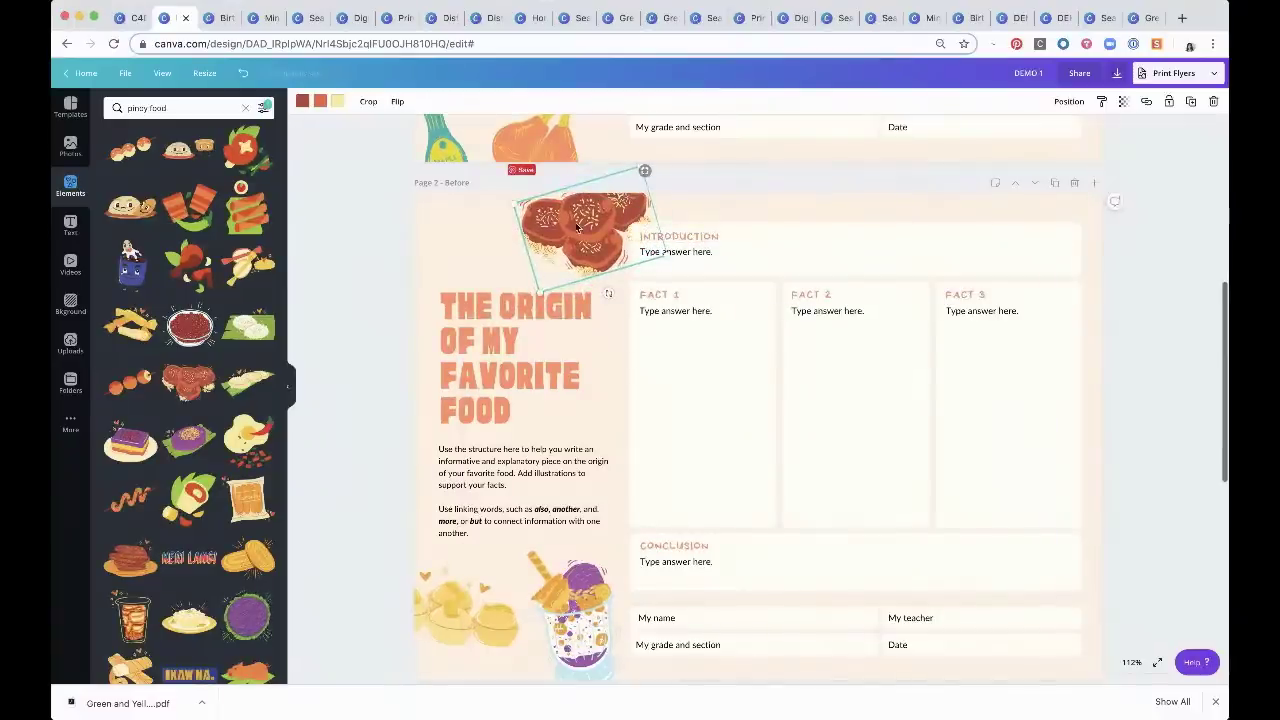
pyautogui.press('super+z')
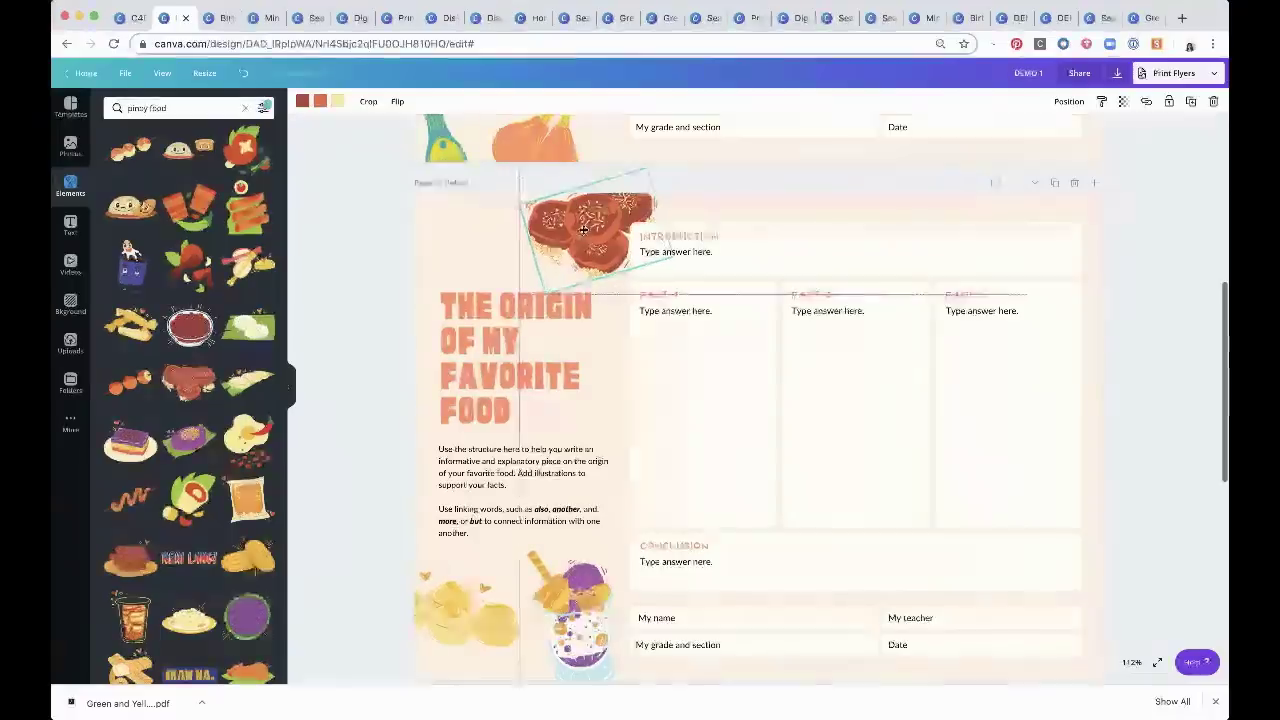
pyautogui.click(758, 181)
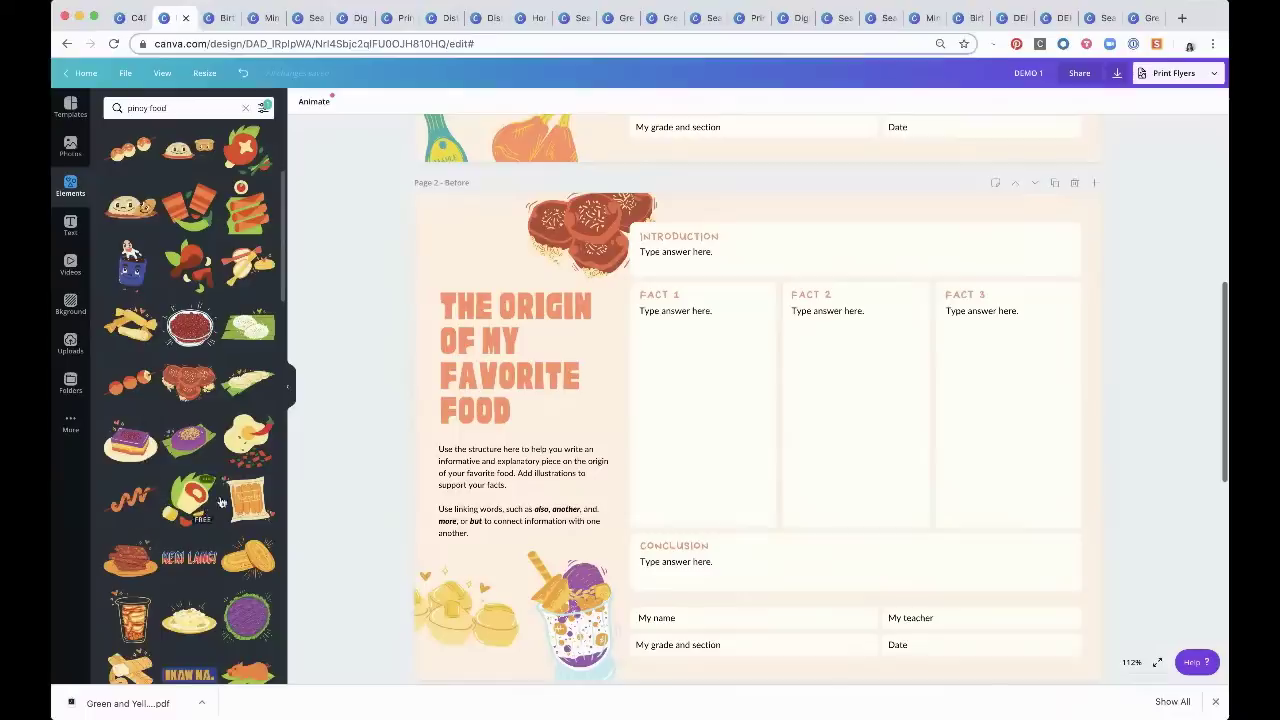
# Add the yellow rolls illustration, shrink it, and place it in the page's upper-left corner beside the red-brown food
pyautogui.click(127, 333)
pyautogui.moveTo(891, 527); pyautogui.dragTo(743, 423)
pyautogui.moveTo(690, 390); pyautogui.dragTo(403, 194)
pyautogui.moveTo(578, 236); pyautogui.dragTo(582, 232)
# Nudge the yellow buns, and shift the title and instructions together slightly down the page
pyautogui.click(485, 643)
pyautogui.moveTo(485, 643)
pyautogui.mouseDown()
pyautogui.moveTo(462, 640)
pyautogui.moveTo(492, 652)
pyautogui.mouseUp()
pyautogui.click(570, 620)
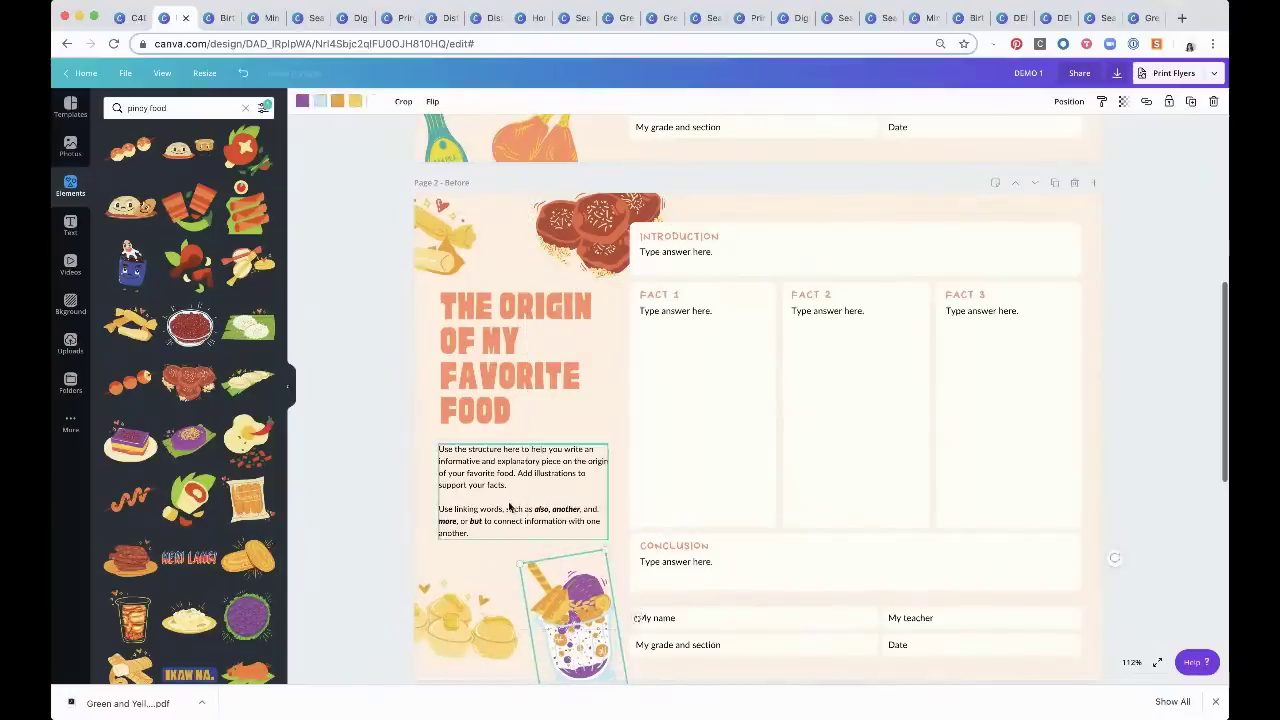
pyautogui.click(463, 377)
pyautogui.keyDown('shift'); pyautogui.click(491, 451); pyautogui.keyUp('shift')
pyautogui.moveTo(492, 365); pyautogui.dragTo(492, 377)
pyautogui.click(353, 430)
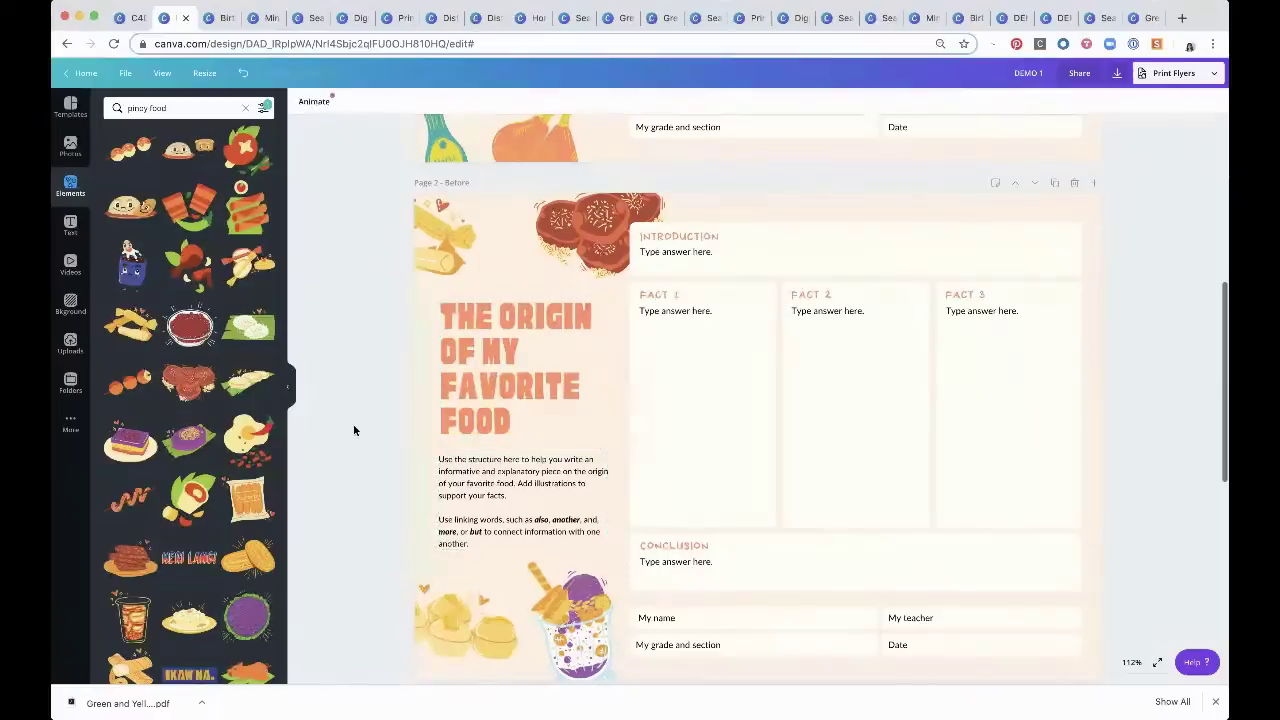
# Widen the title's text box and replace the title with "ANG AKING PABORITONG PAGKAIN"
pyautogui.click(547, 355)
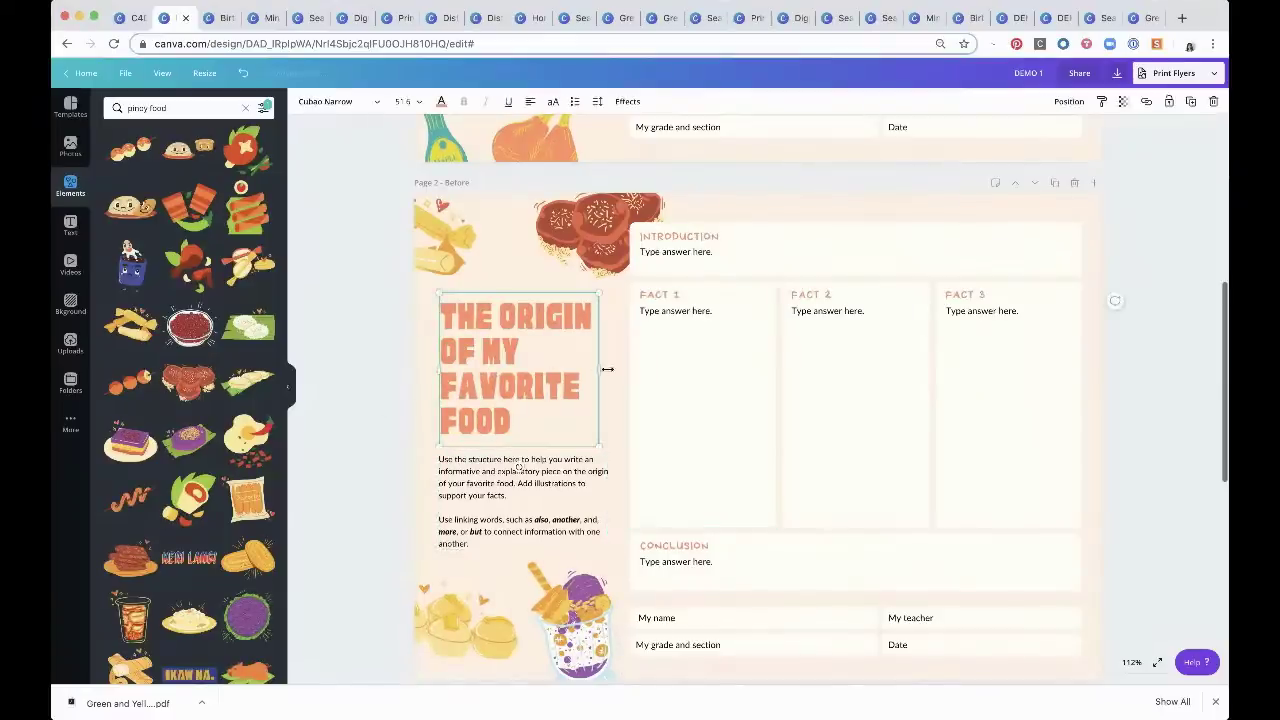
pyautogui.moveTo(598, 371); pyautogui.dragTo(611, 368)
pyautogui.click(377, 456)
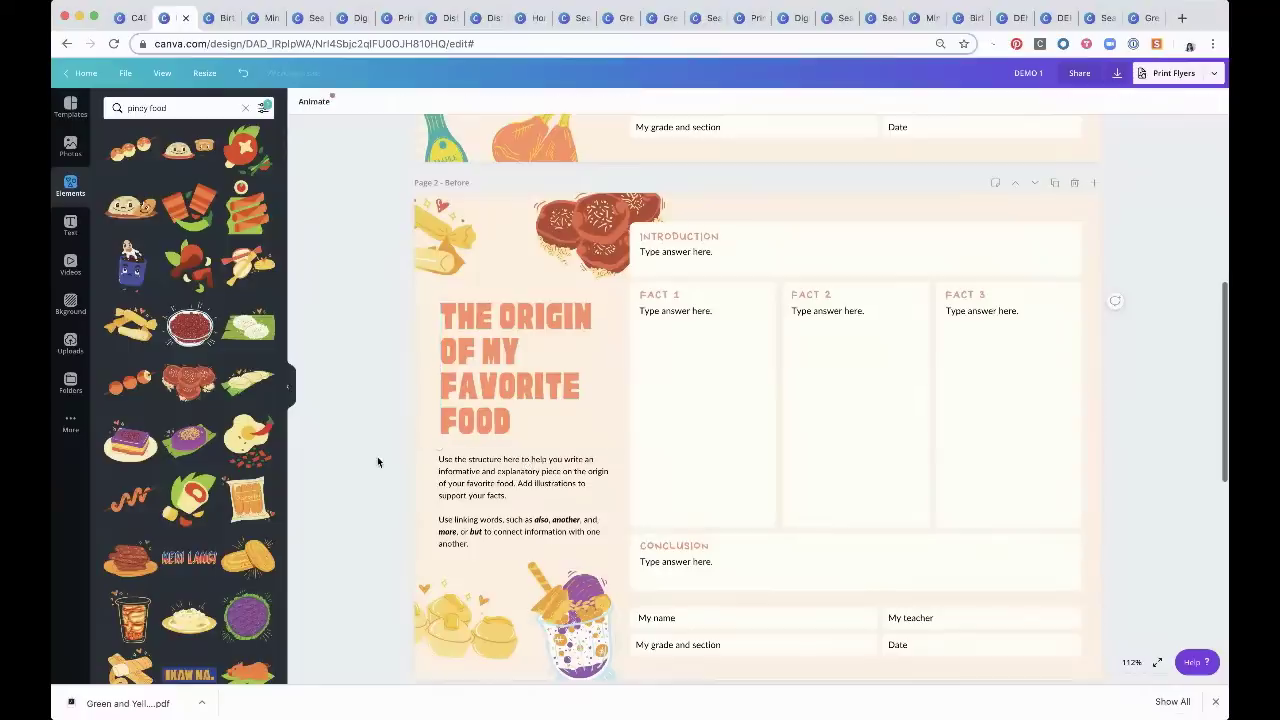
pyautogui.doubleClick(466, 430)
pyautogui.write('ANG AKING')
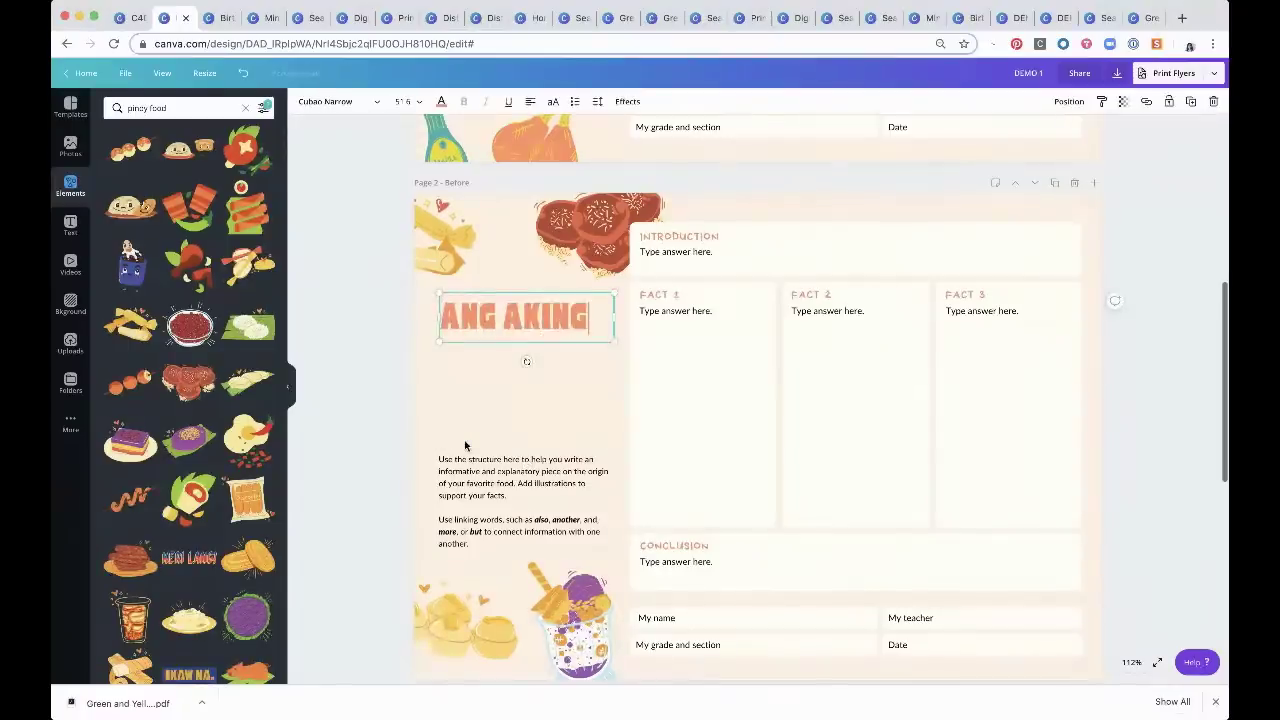
pyautogui.write(' PABORITON')
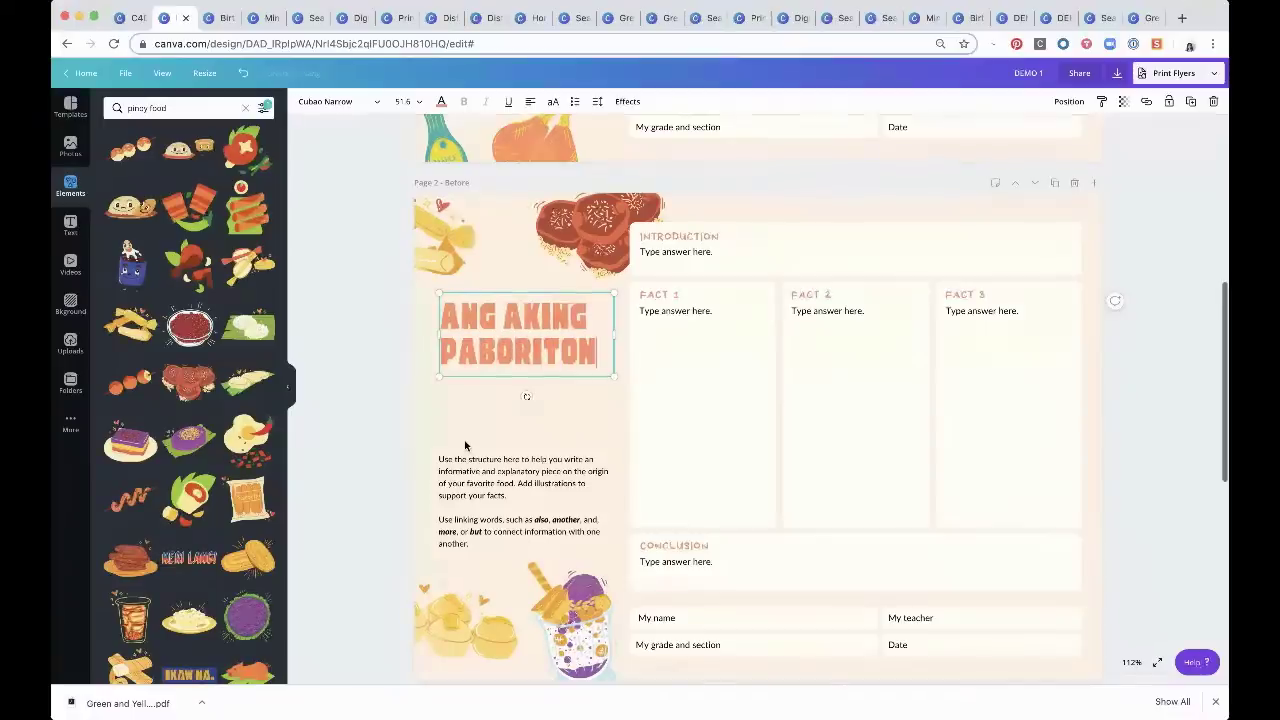
pyautogui.write('G PAGKAIM')
pyautogui.press('BackSpace')
pyautogui.write('N')
pyautogui.click(355, 435)
# Adjust the spacing between the new title and the instructions, and move both slightly up the page
pyautogui.moveTo(489, 351); pyautogui.dragTo(487, 365)
pyautogui.click(514, 485)
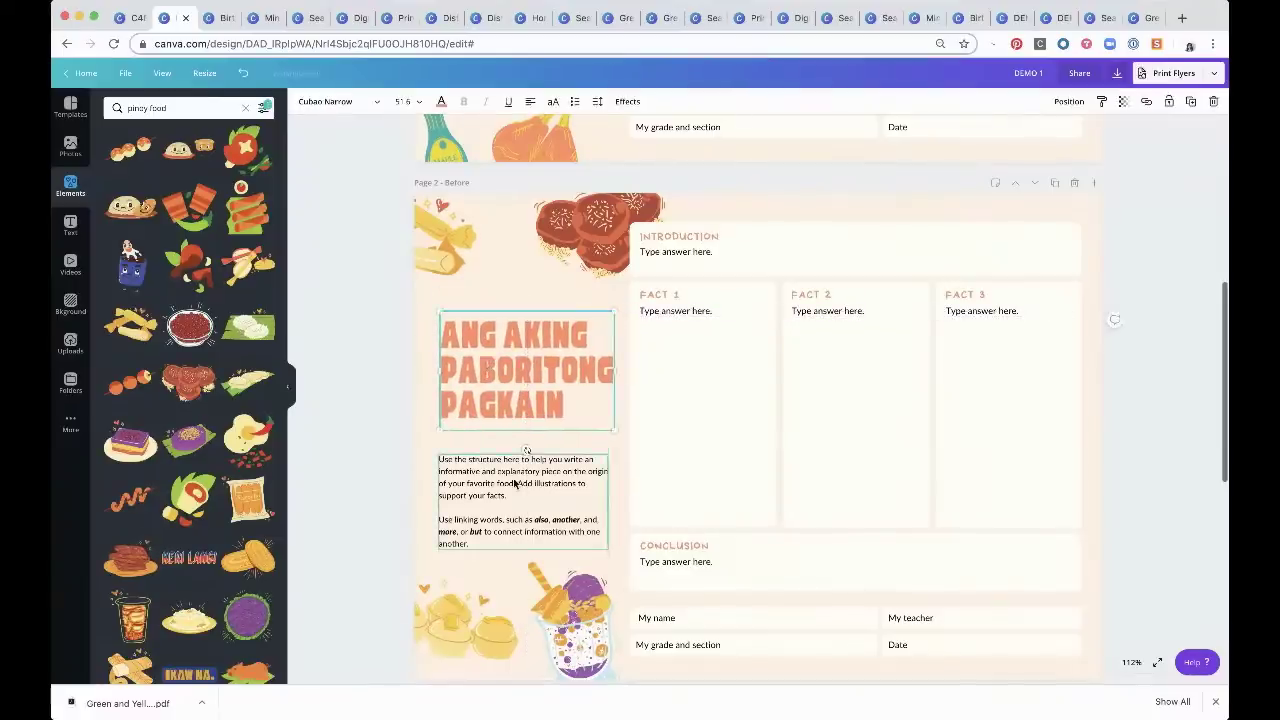
pyautogui.moveTo(514, 485); pyautogui.dragTo(514, 479)
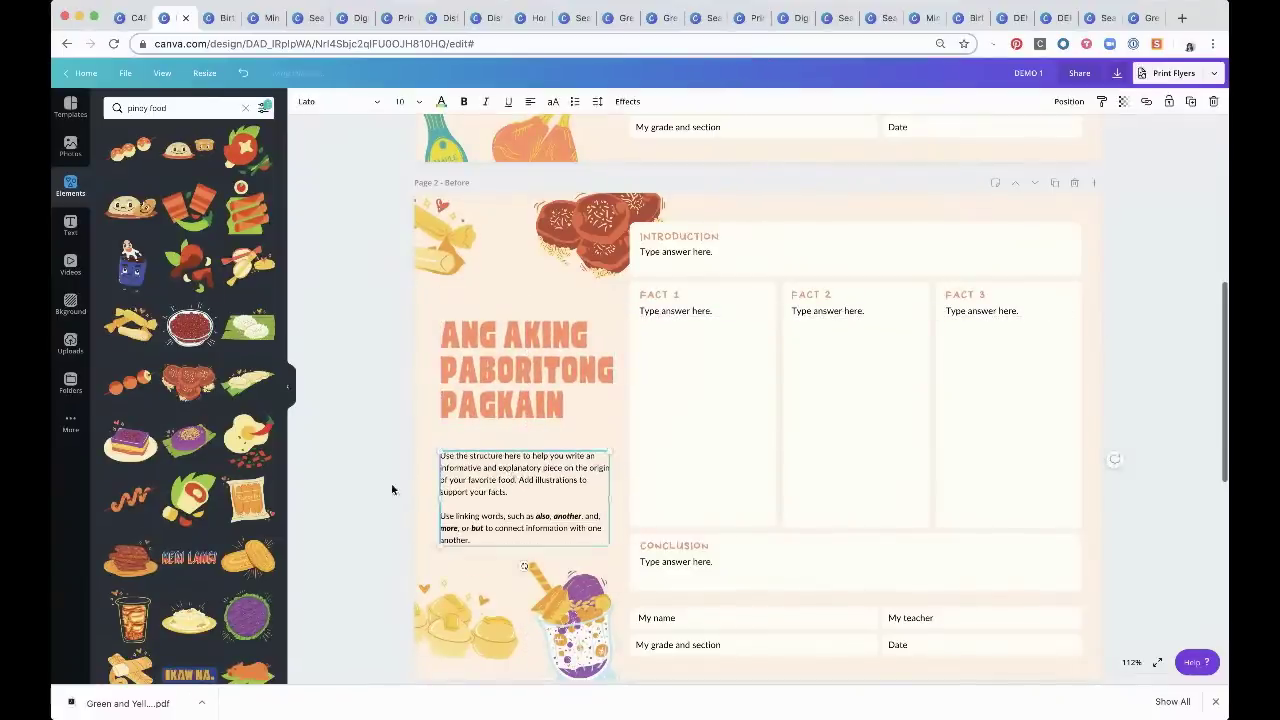
pyautogui.moveTo(383, 358); pyautogui.dragTo(616, 500)
pyautogui.moveTo(493, 465); pyautogui.dragTo(493, 455)
pyautogui.click(367, 537)
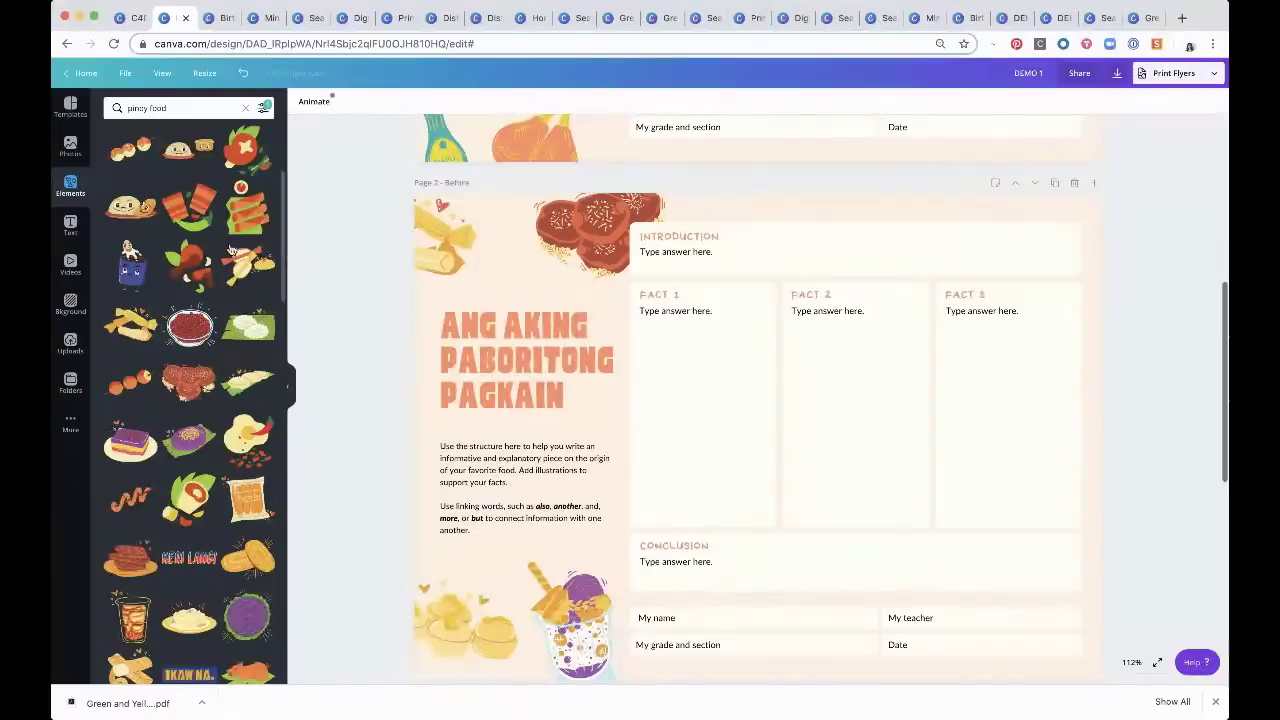
# Fine-tune the placement of the yellow rolls illustration in the page's upper-left corner
pyautogui.click(450, 260)
pyautogui.click(592, 232)
pyautogui.moveTo(488, 455); pyautogui.dragTo(499, 473)
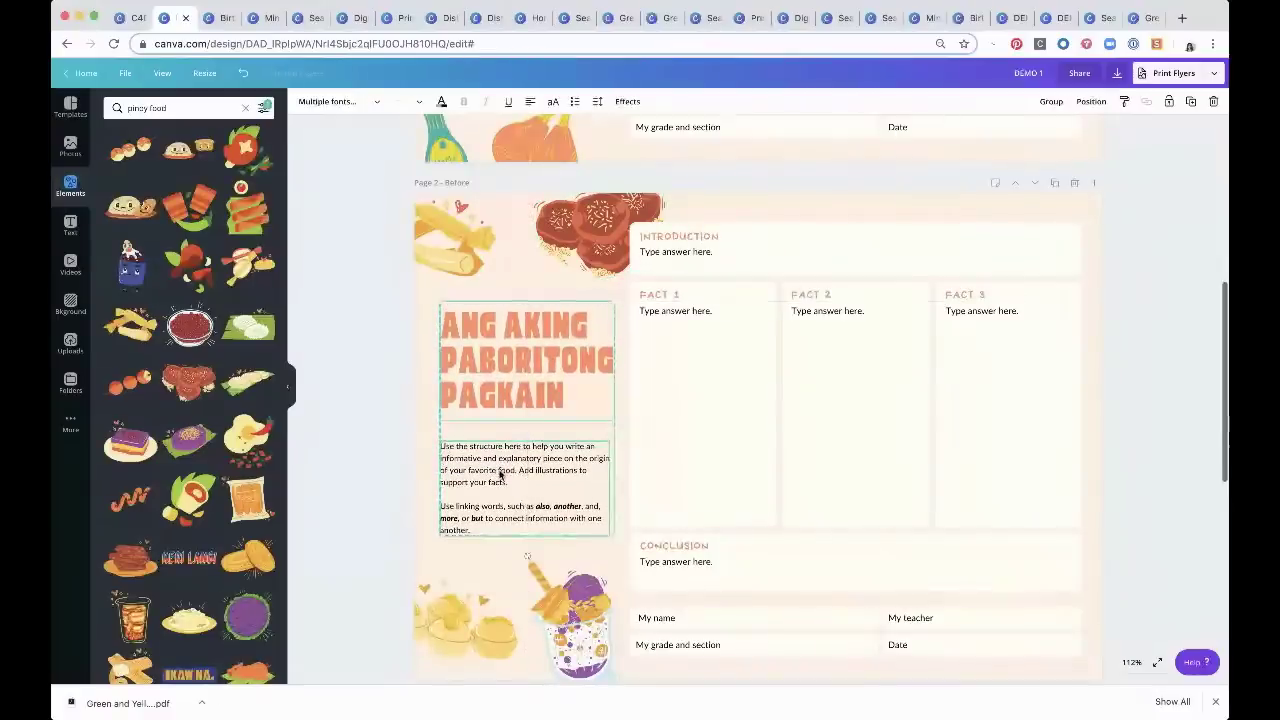
pyautogui.click(465, 620)
pyautogui.moveTo(468, 672); pyautogui.dragTo(391, 571)
pyautogui.click(375, 543)
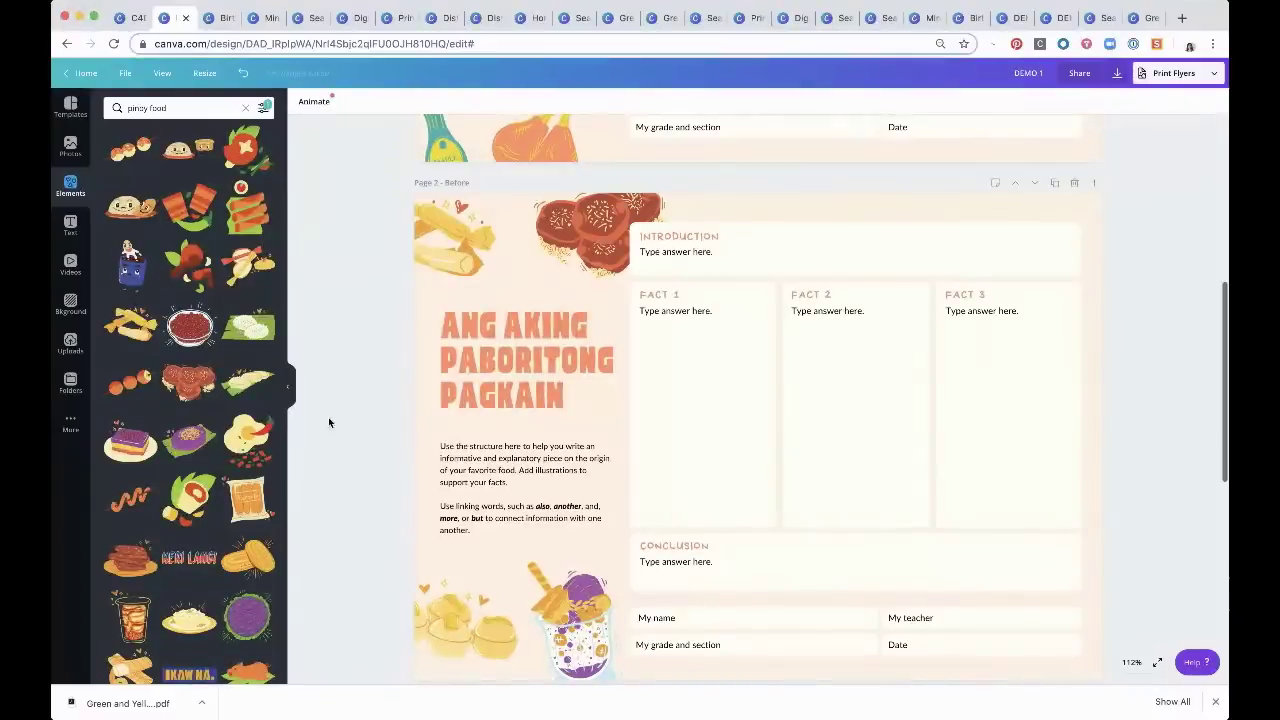
# Return to the presentation about creating effective educational content and open the linked Demo 2 design
pyautogui.click(132, 17)
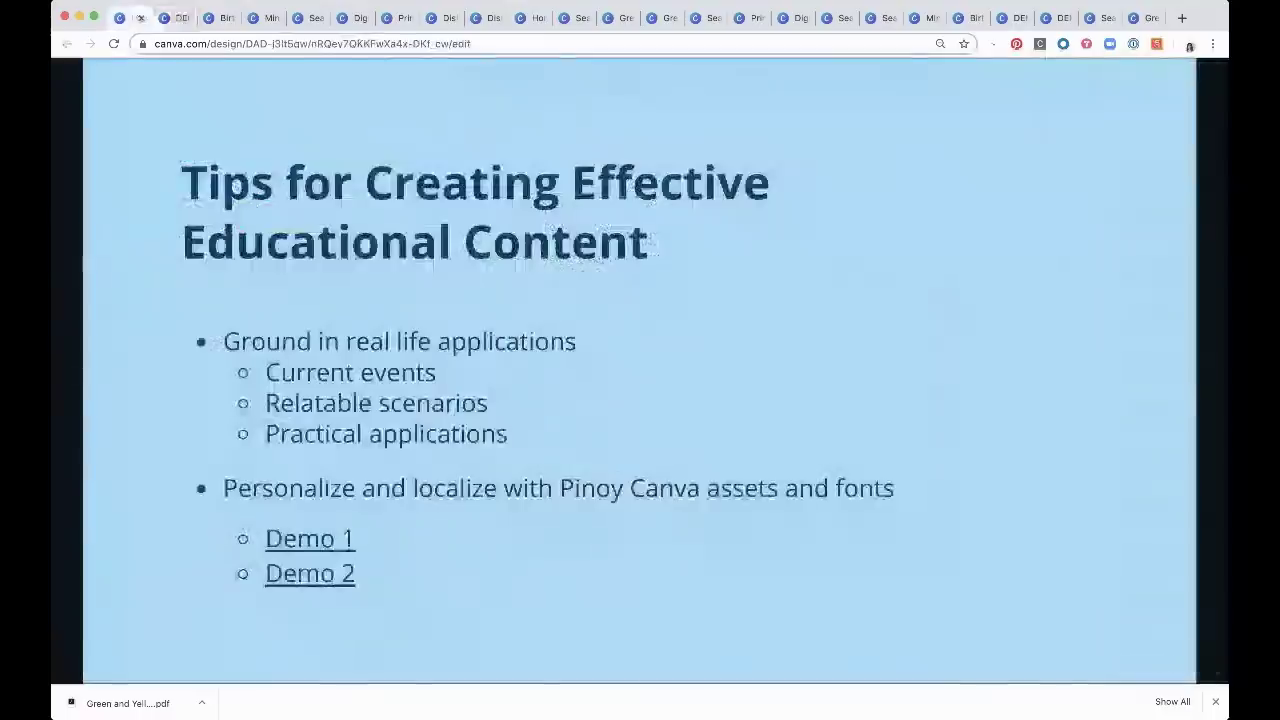
pyautogui.click(303, 582)
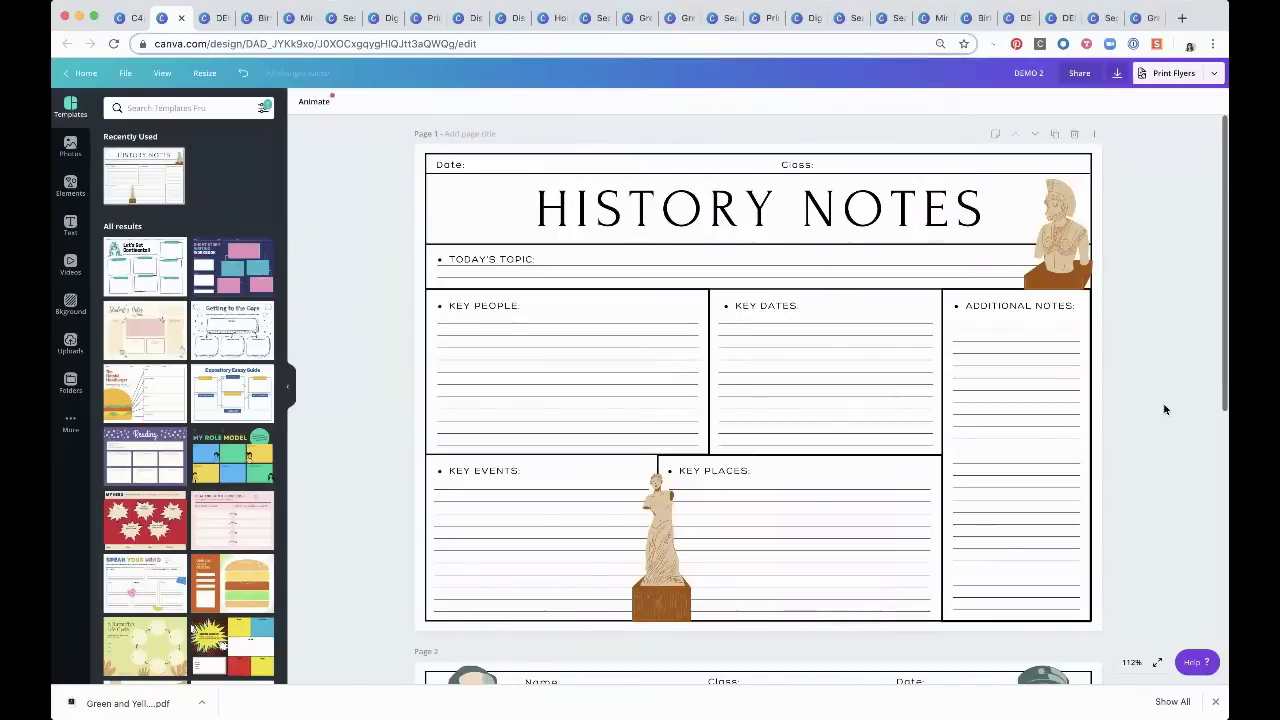
# Examine the portraits and the title's font on the Philippine History Notes page, and return to the first page
pyautogui.scroll(-5, 1164, 409)
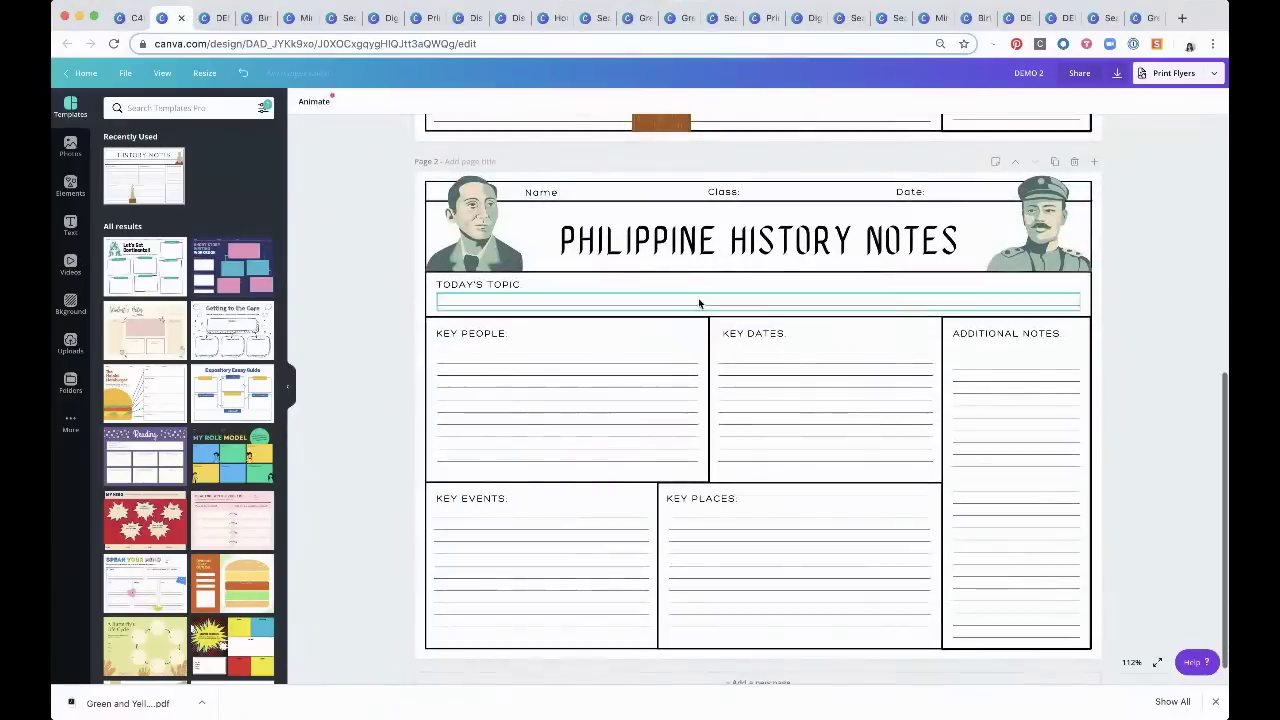
pyautogui.click(472, 228)
pyautogui.click(1035, 240)
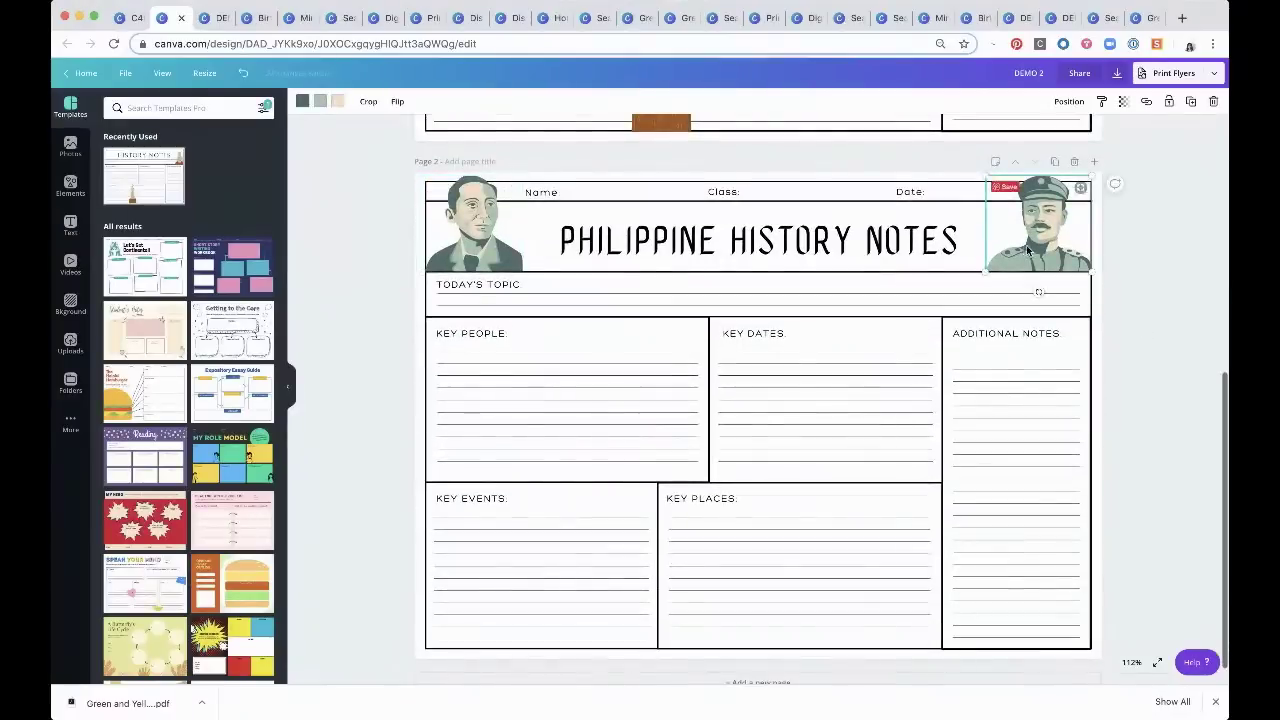
pyautogui.click(670, 240)
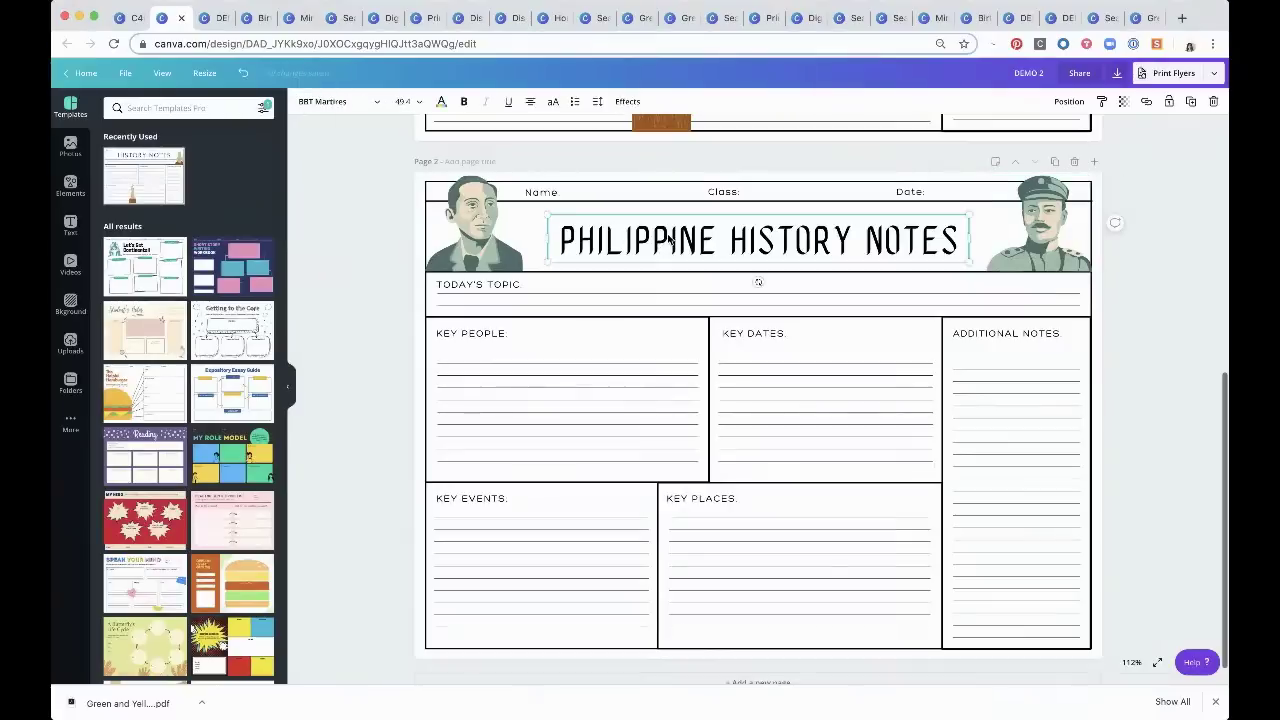
pyautogui.click(1135, 311)
pyautogui.scroll(5, 1135, 311)
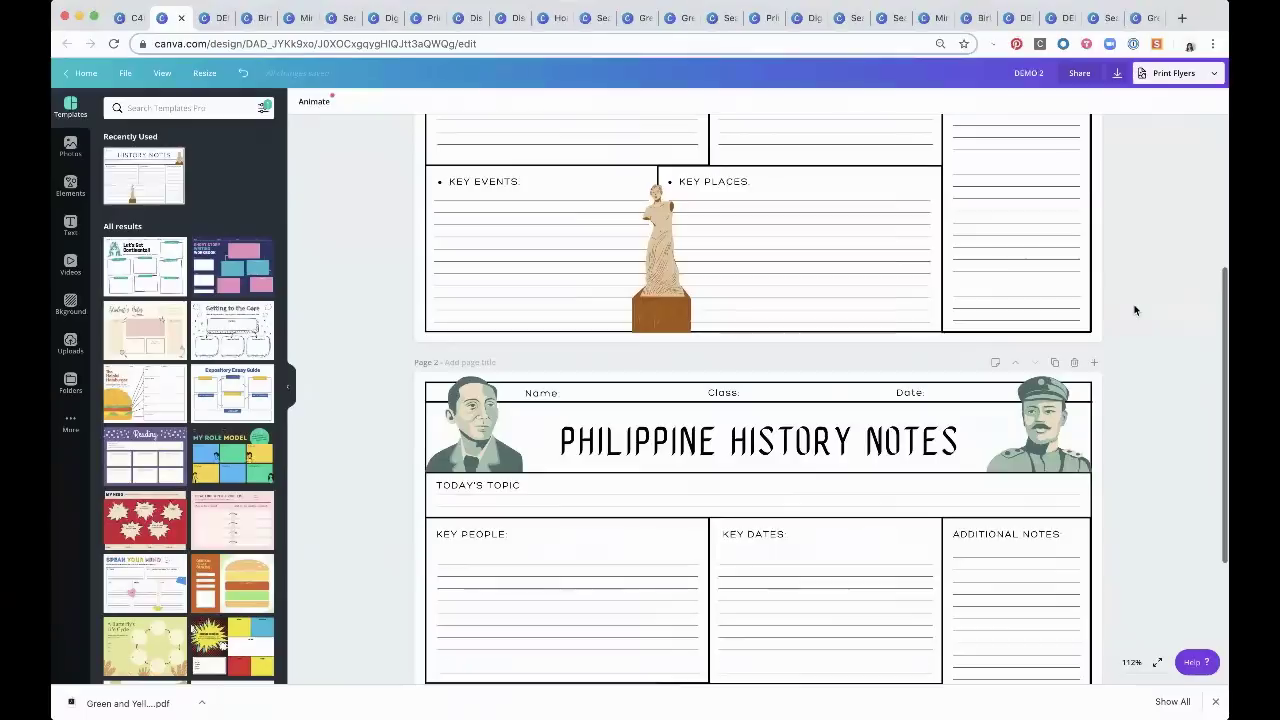
pyautogui.scroll(10, 1134, 310)
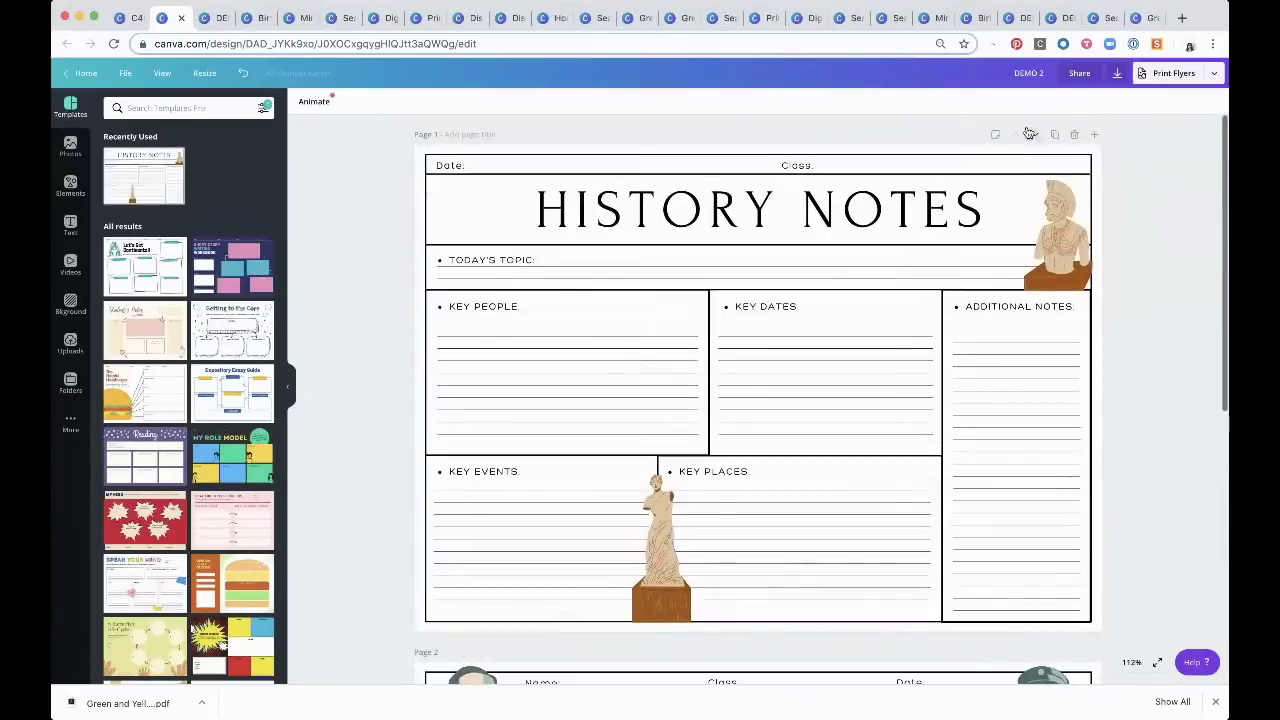
# Duplicate the original History Notes page and delete both statue illustrations from the copy
pyautogui.click(1055, 134)
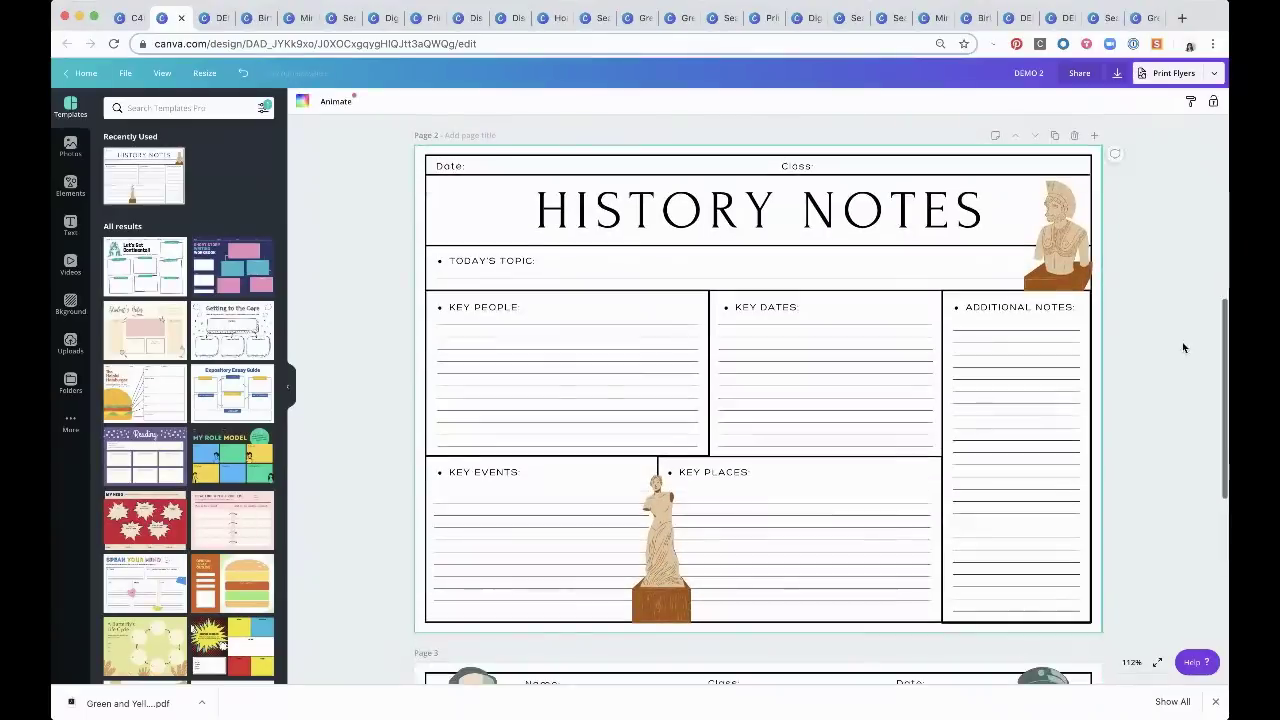
pyautogui.scroll(4, 1136, 292)
pyautogui.scroll(-3, 1136, 292)
pyautogui.scroll(-2, 1136, 292)
pyautogui.scroll(1, 1136, 292)
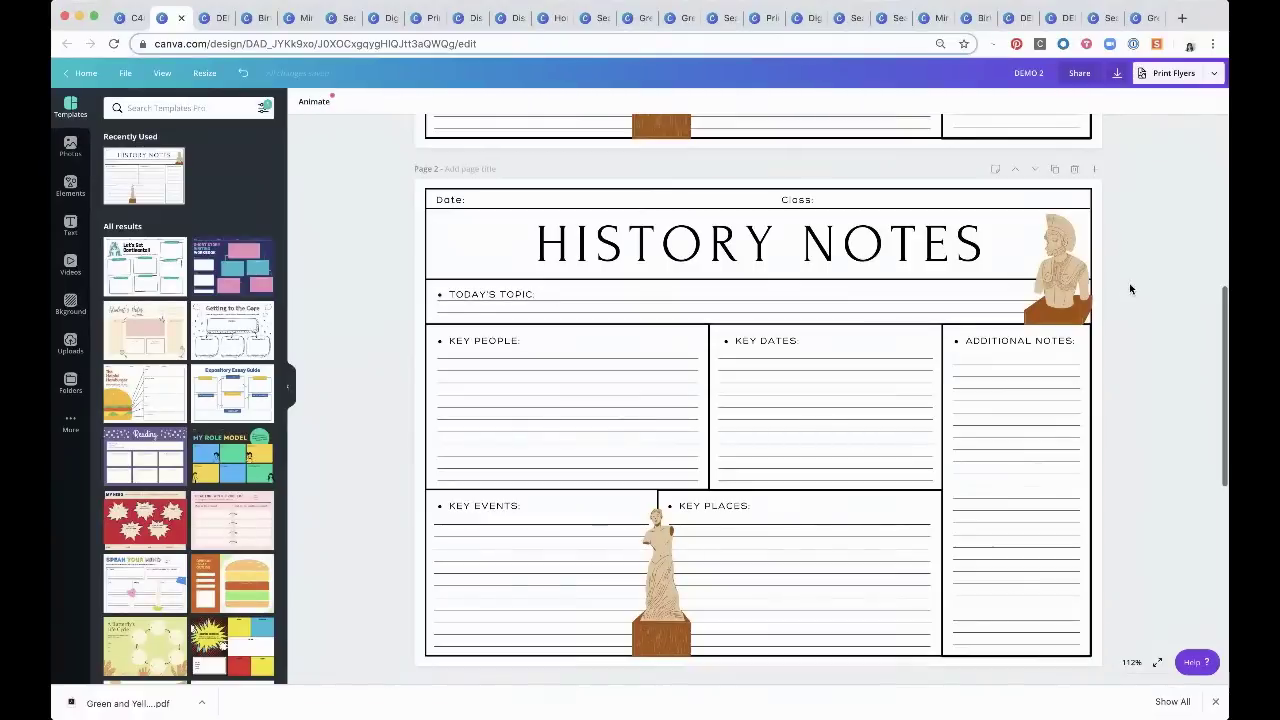
pyautogui.scroll(-2, 1129, 289)
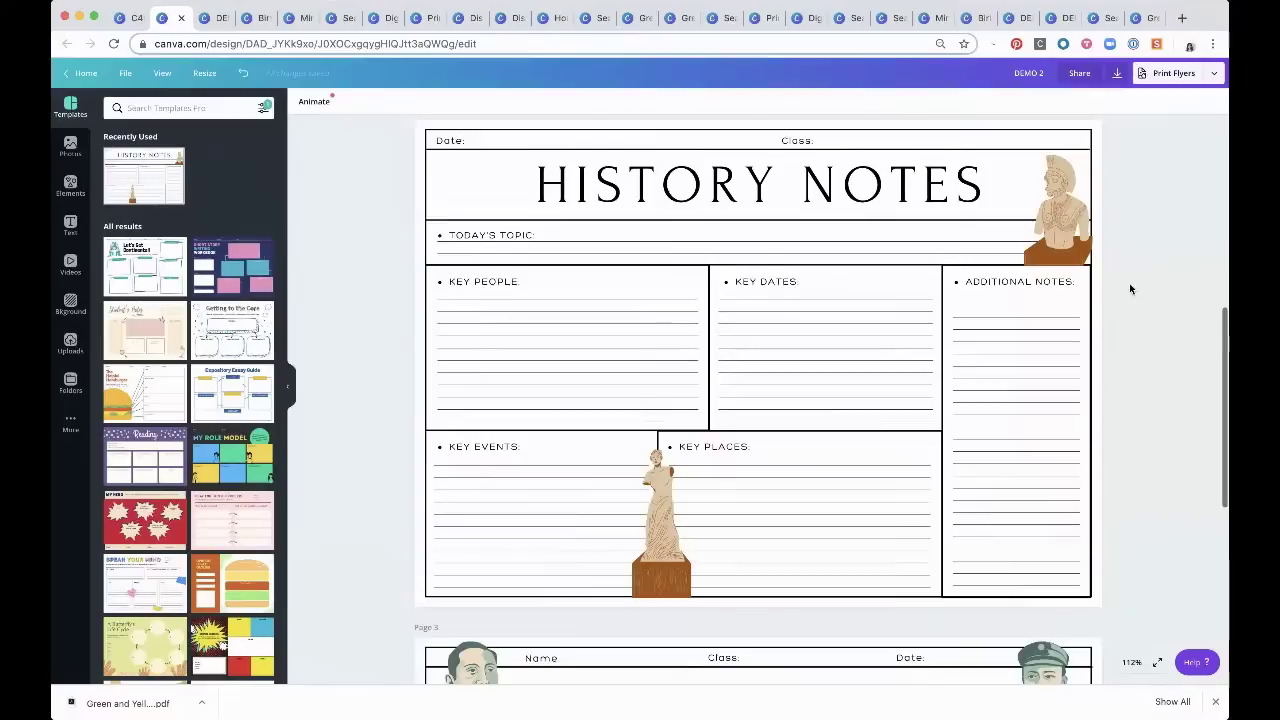
pyautogui.scroll(1, 1129, 289)
pyautogui.click(1036, 249)
pyautogui.press('Delete')
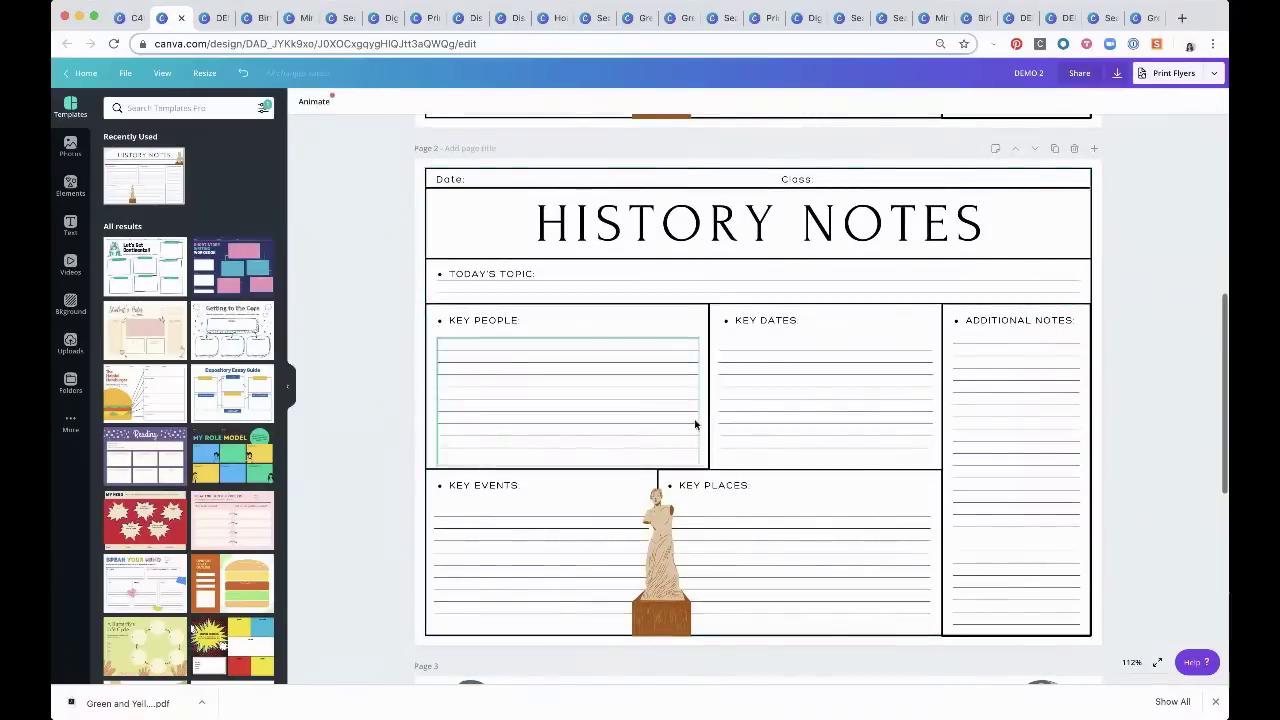
pyautogui.click(669, 525)
pyautogui.press('Delete')
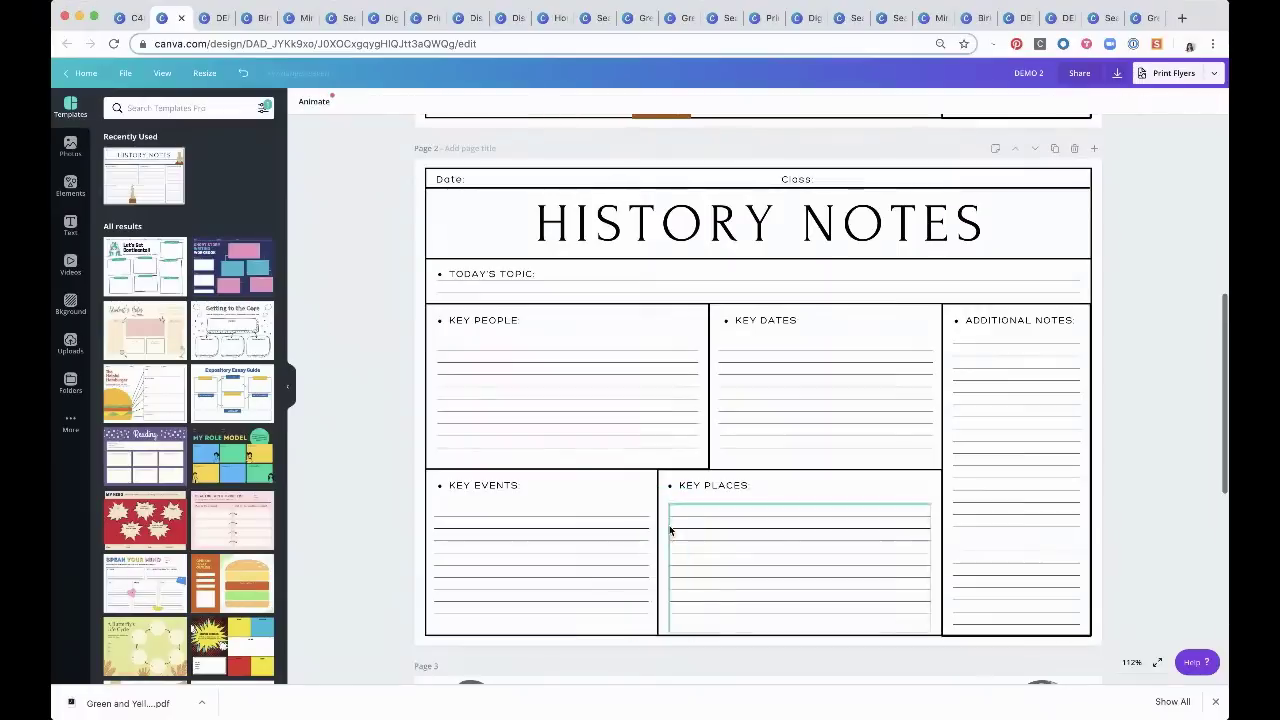
# Search the design elements for "pinoy"
pyautogui.click(70, 186)
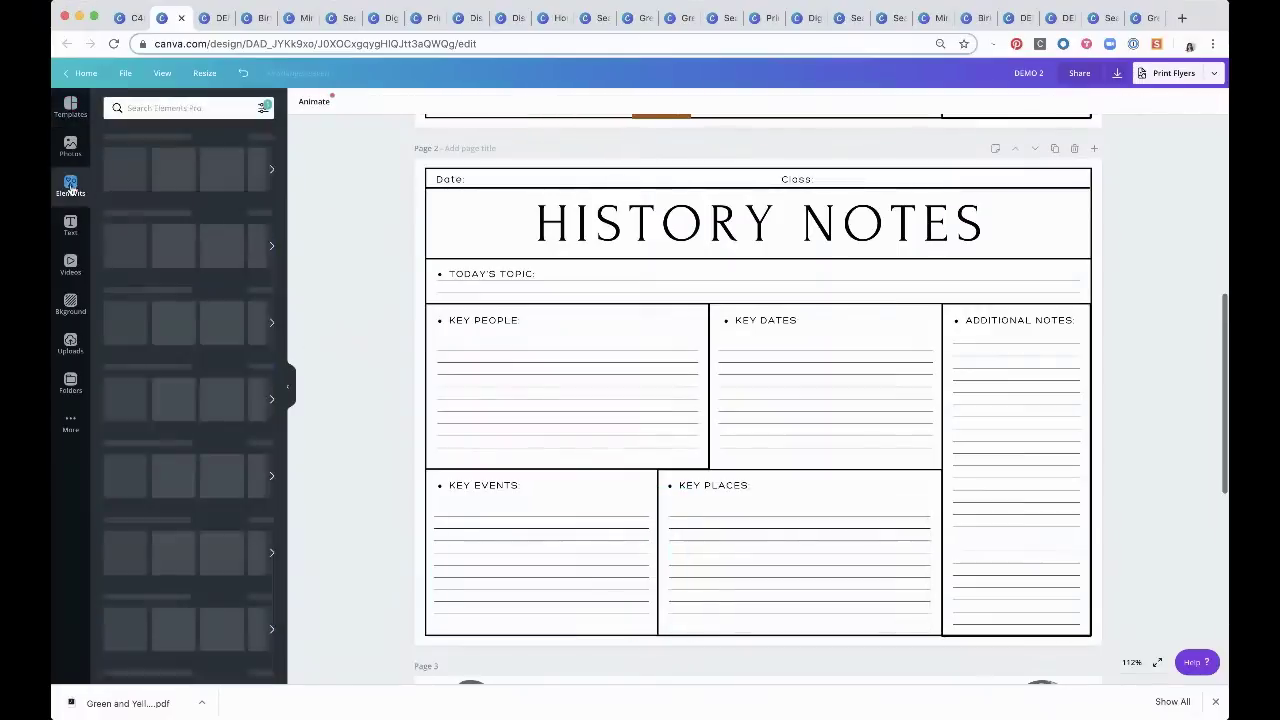
pyautogui.click(179, 107)
pyautogui.write('pino')
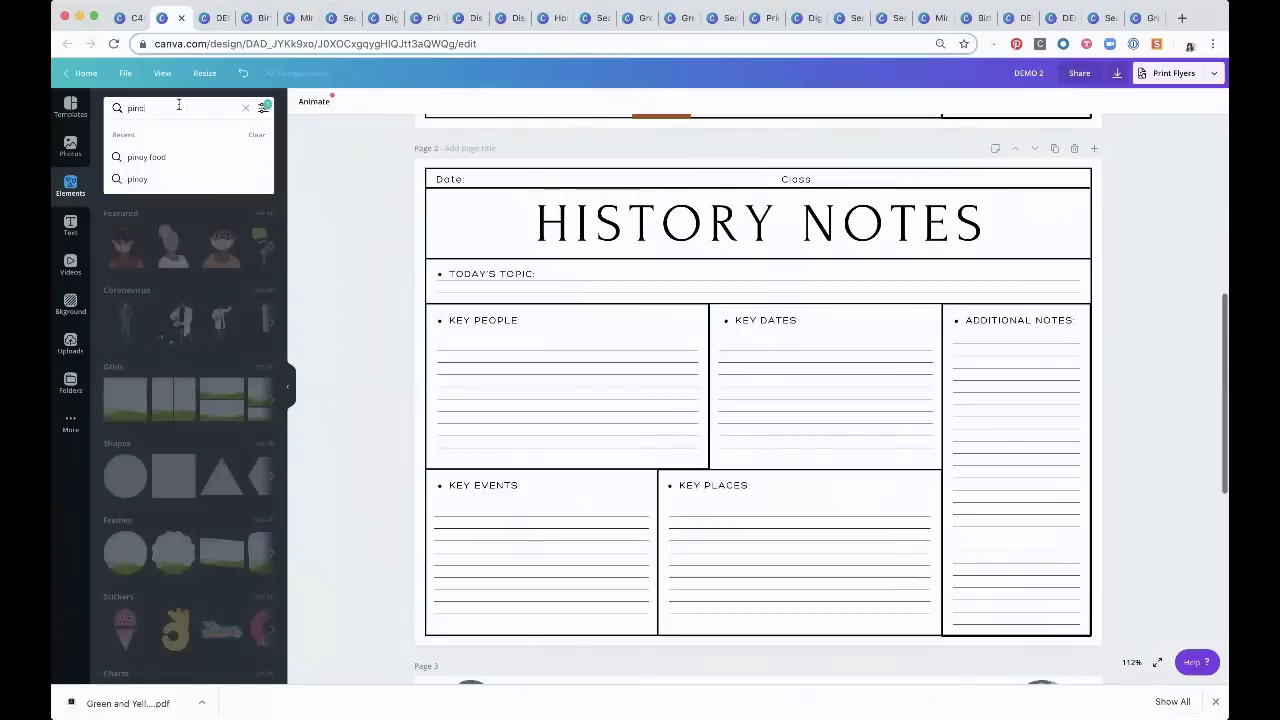
pyautogui.write('y')
pyautogui.press('Return')
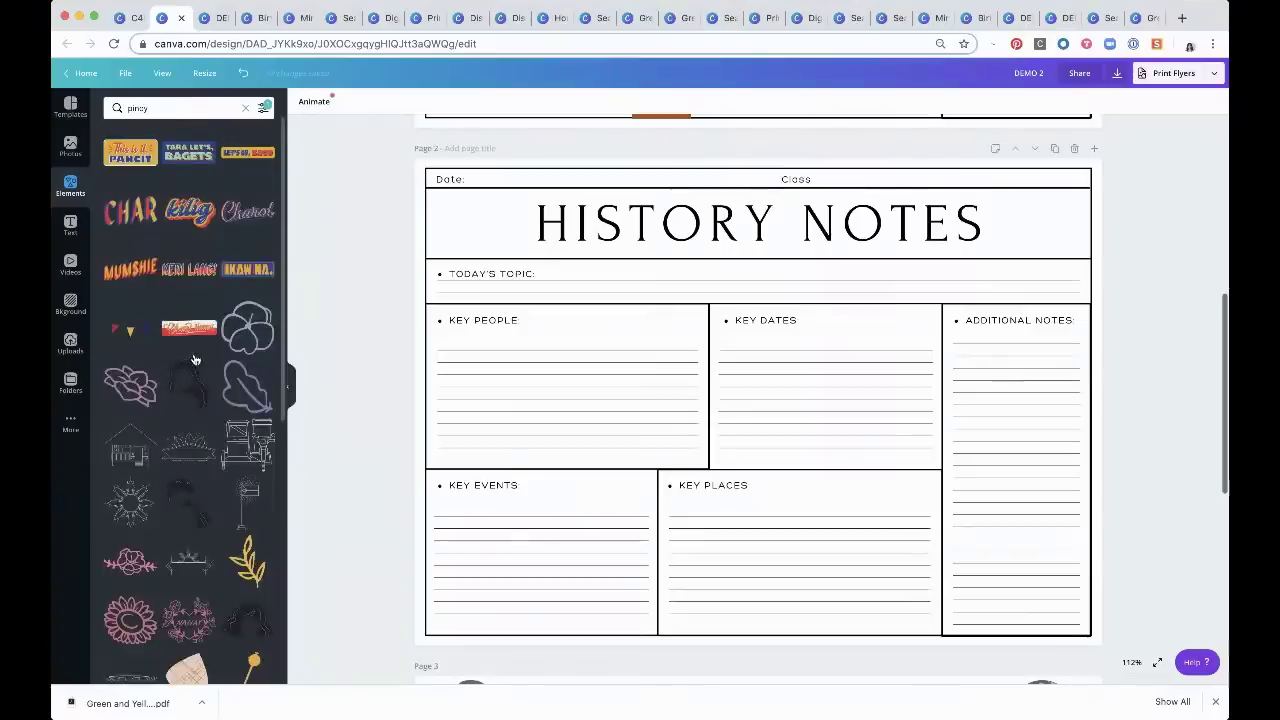
# Add the illustration of the man in black clothing and shrink it to fit the header's left corner beside the title
pyautogui.scroll(-10, 197, 407)
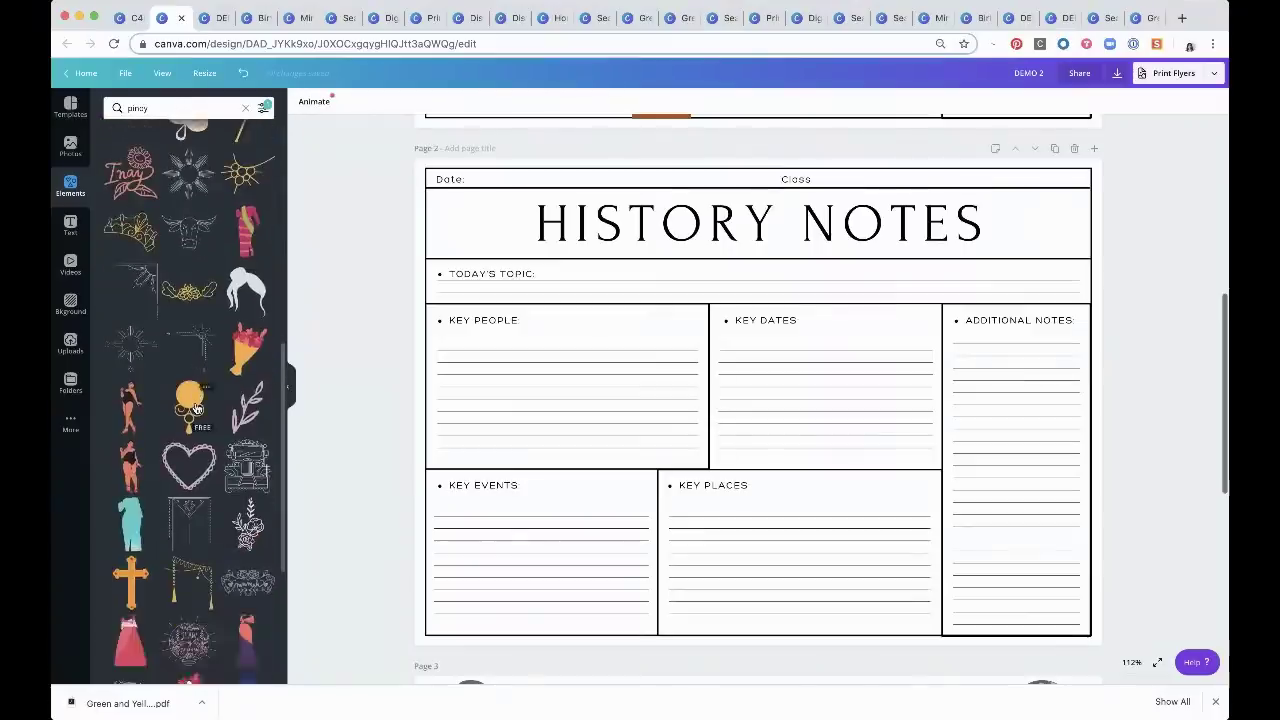
pyautogui.scroll(-10, 197, 407)
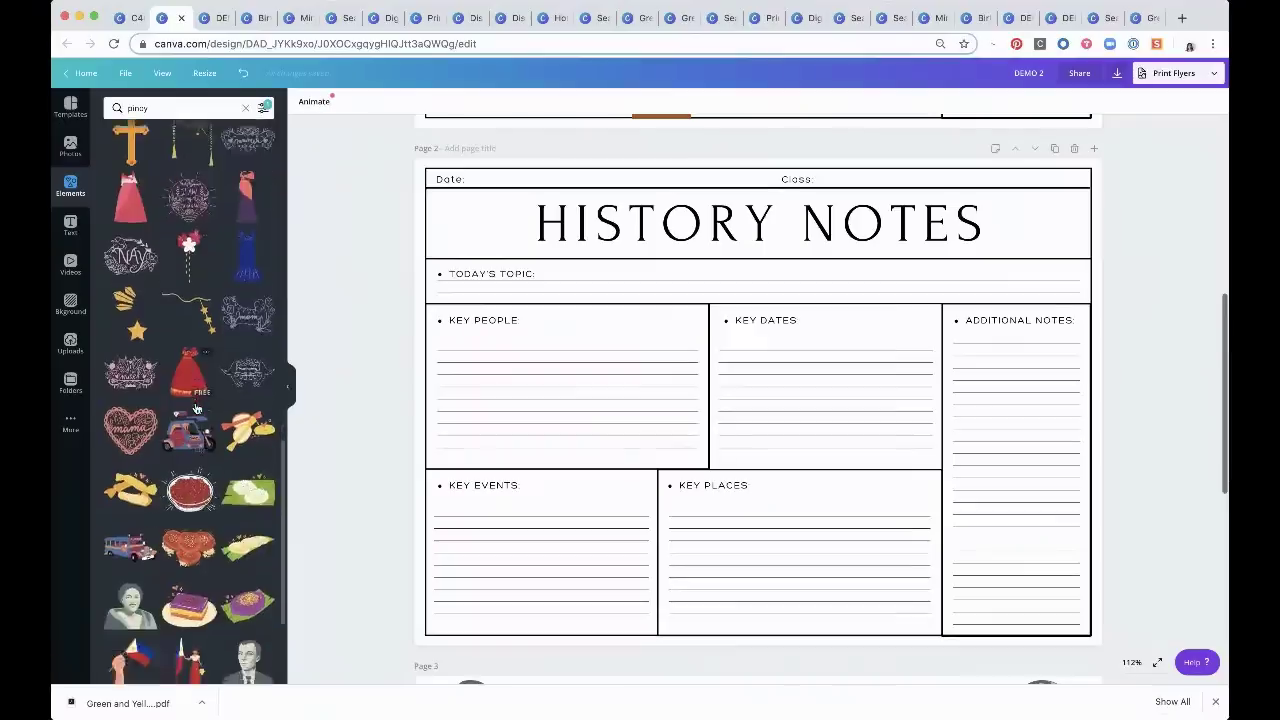
pyautogui.scroll(-5, 197, 407)
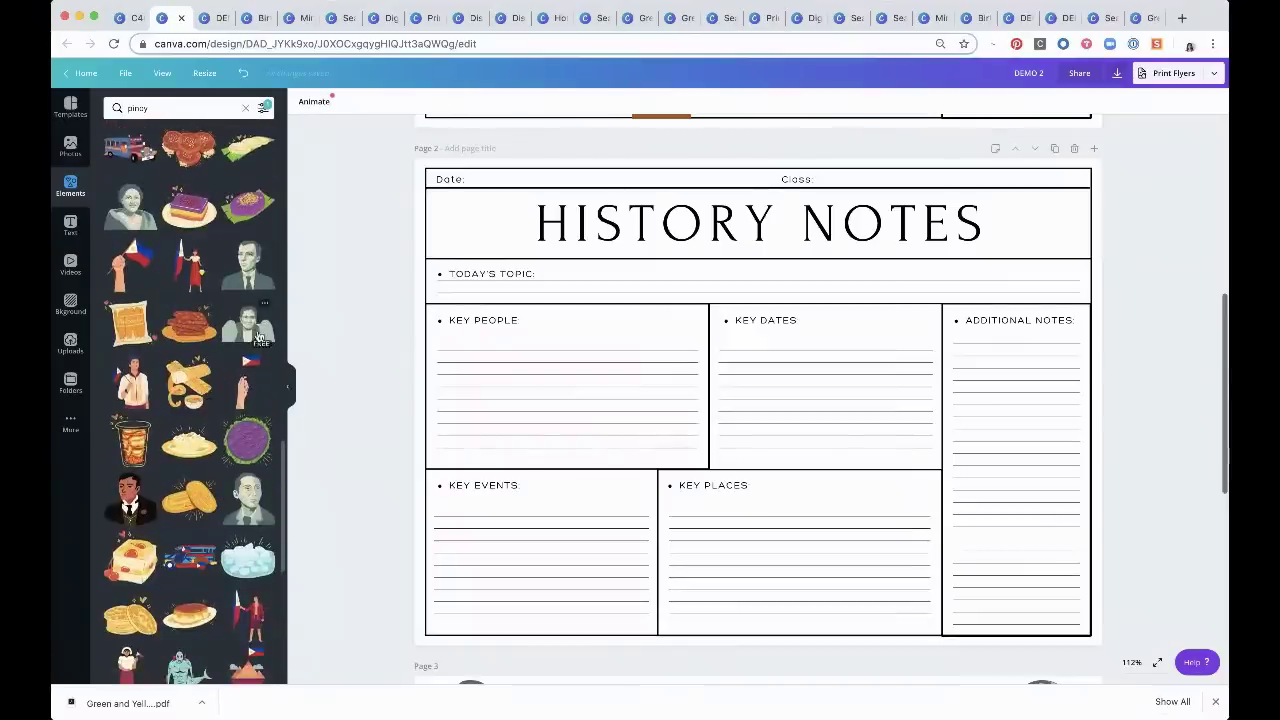
pyautogui.scroll(-1, 220, 455)
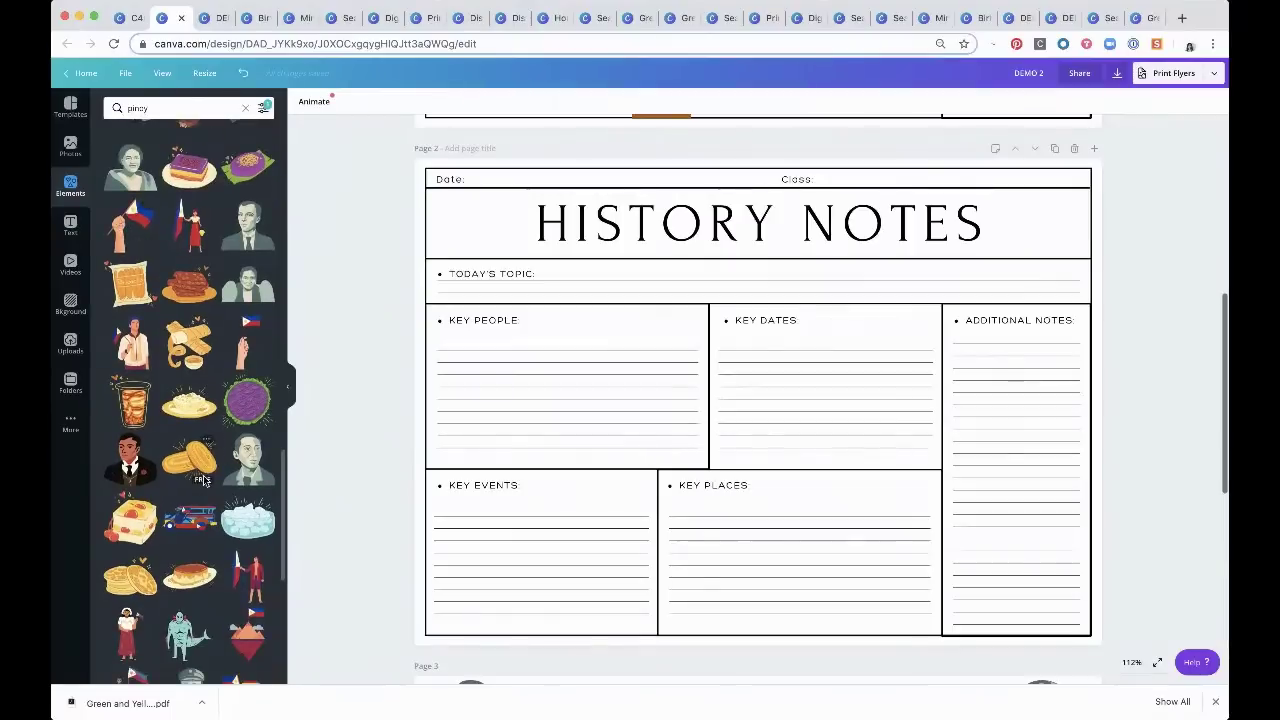
pyautogui.scroll(-1, 203, 481)
pyautogui.scroll(-2, 205, 482)
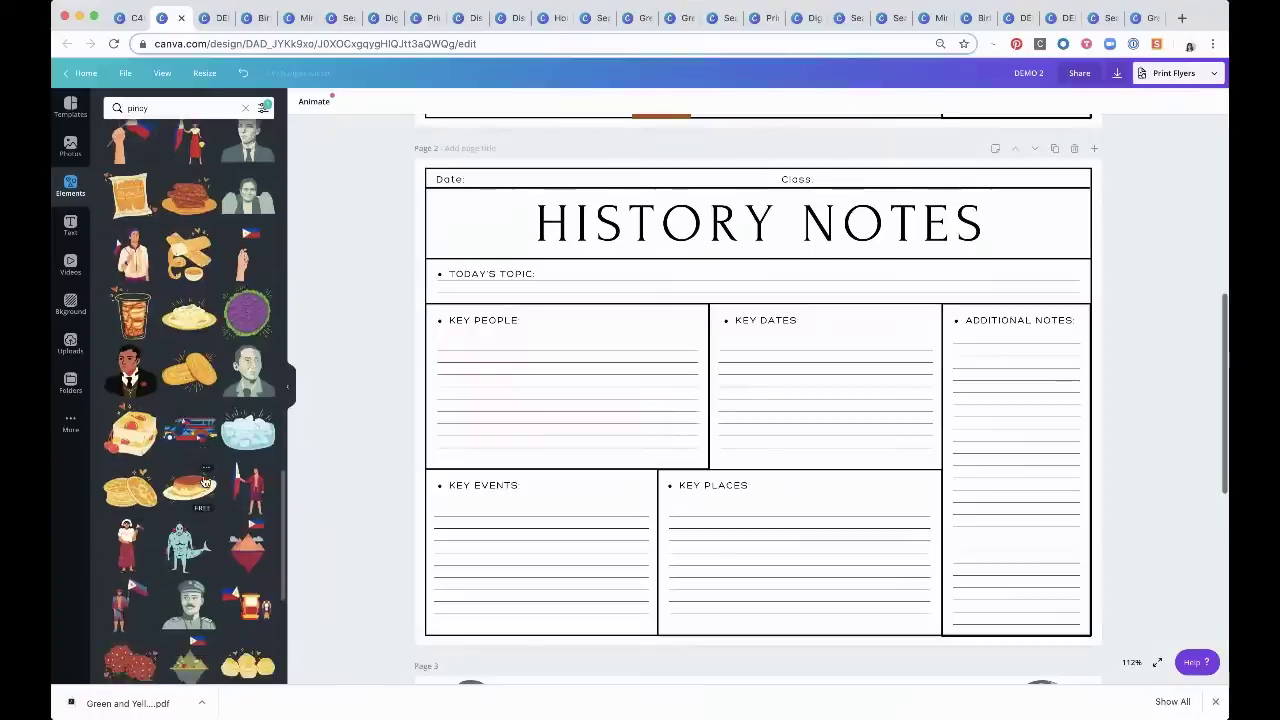
pyautogui.scroll(4, 205, 482)
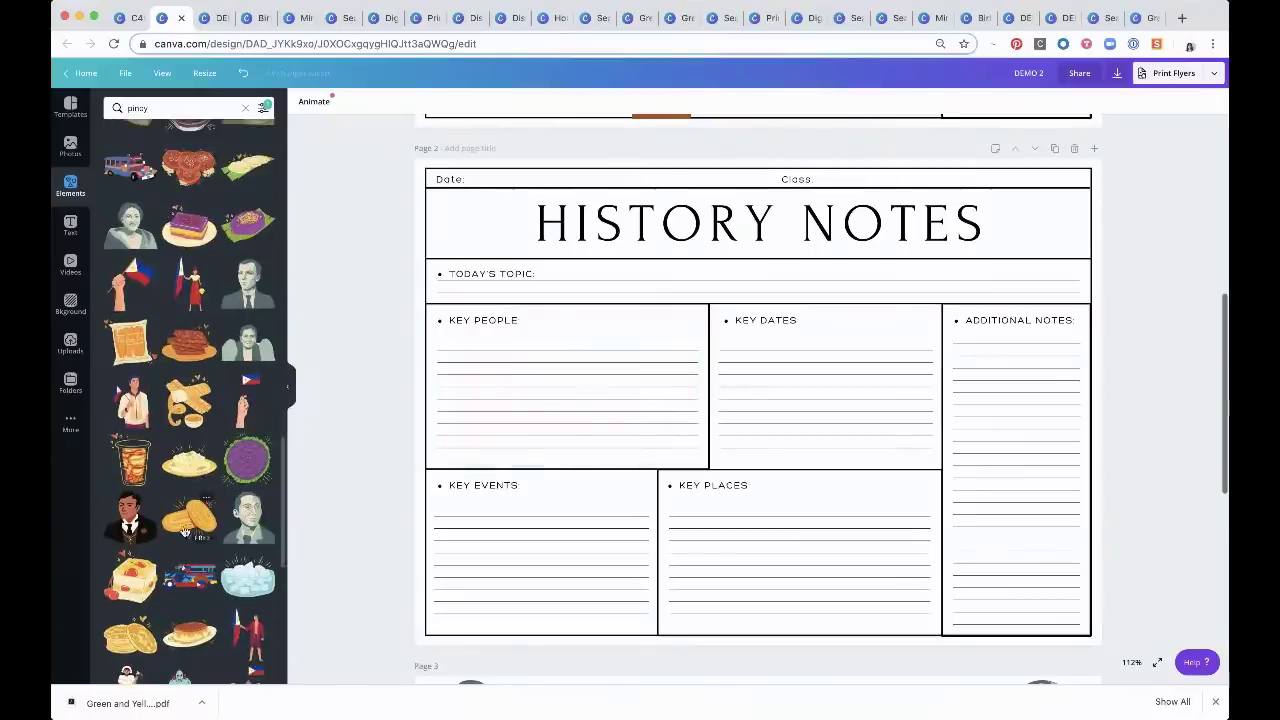
pyautogui.scroll(-10, 247, 356)
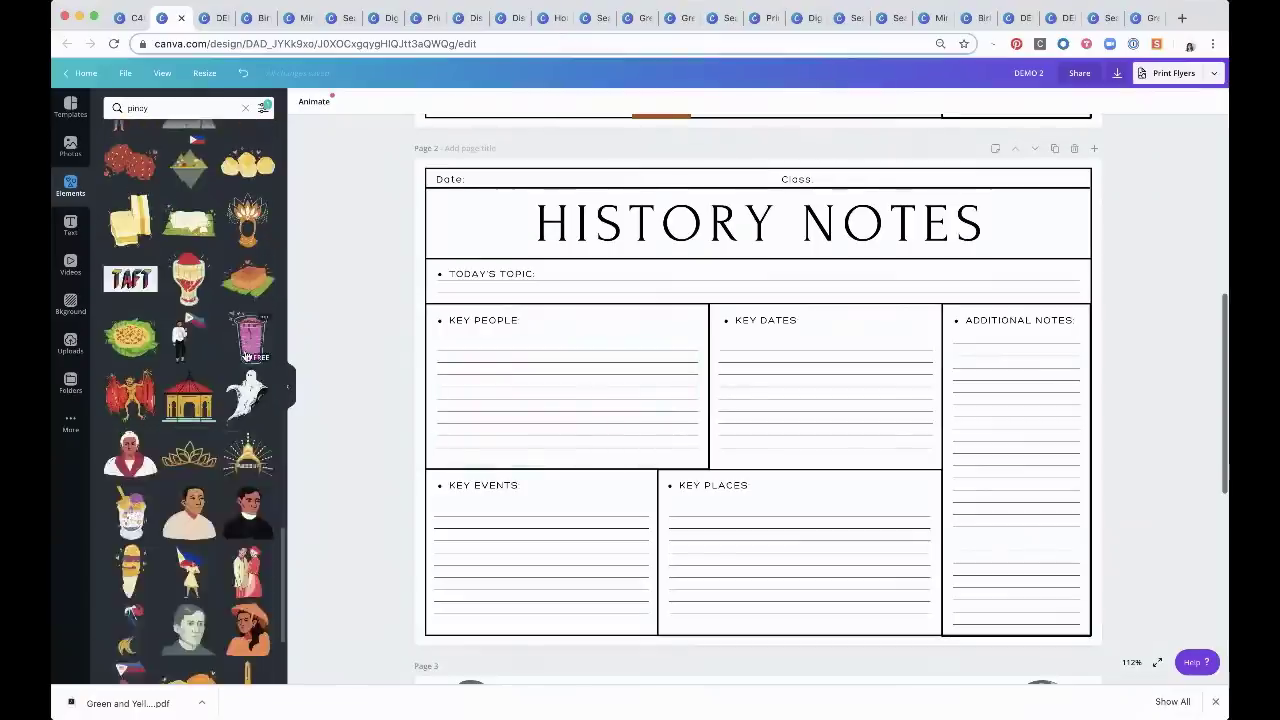
pyautogui.scroll(-2, 247, 356)
pyautogui.scroll(-1, 247, 356)
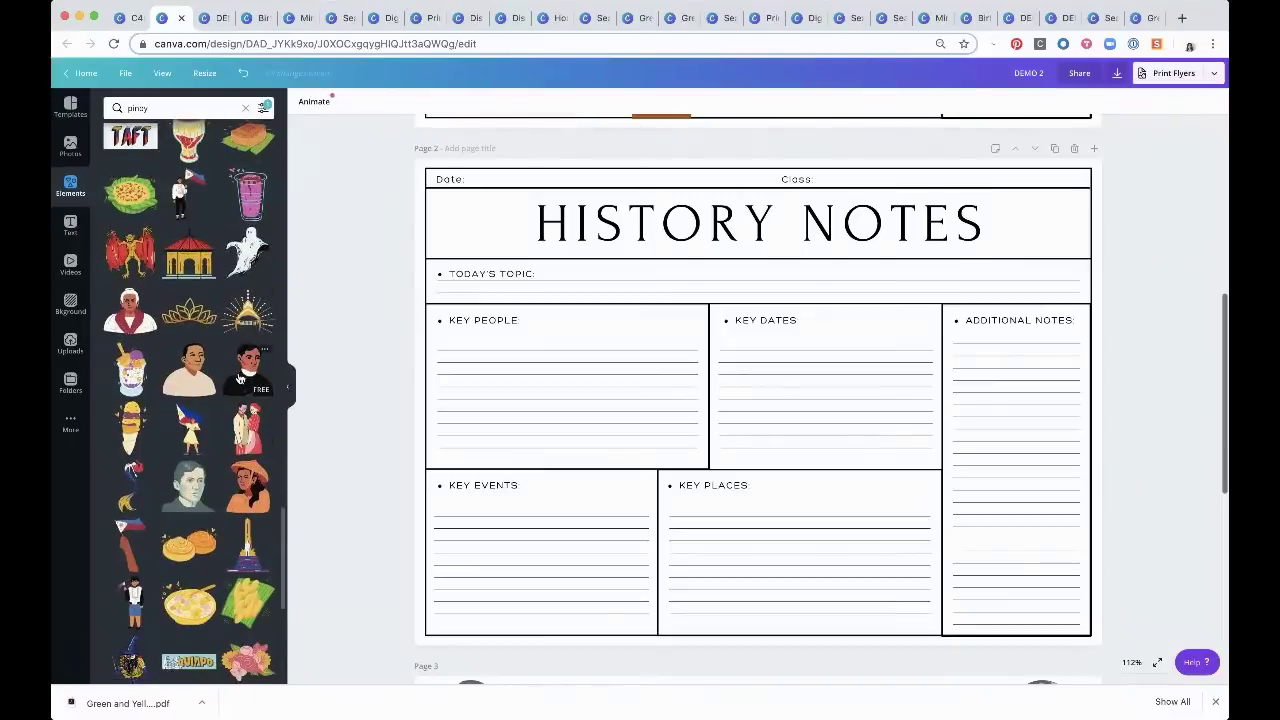
pyautogui.moveTo(240, 378); pyautogui.dragTo(542, 286)
pyautogui.moveTo(632, 372); pyautogui.dragTo(491, 228)
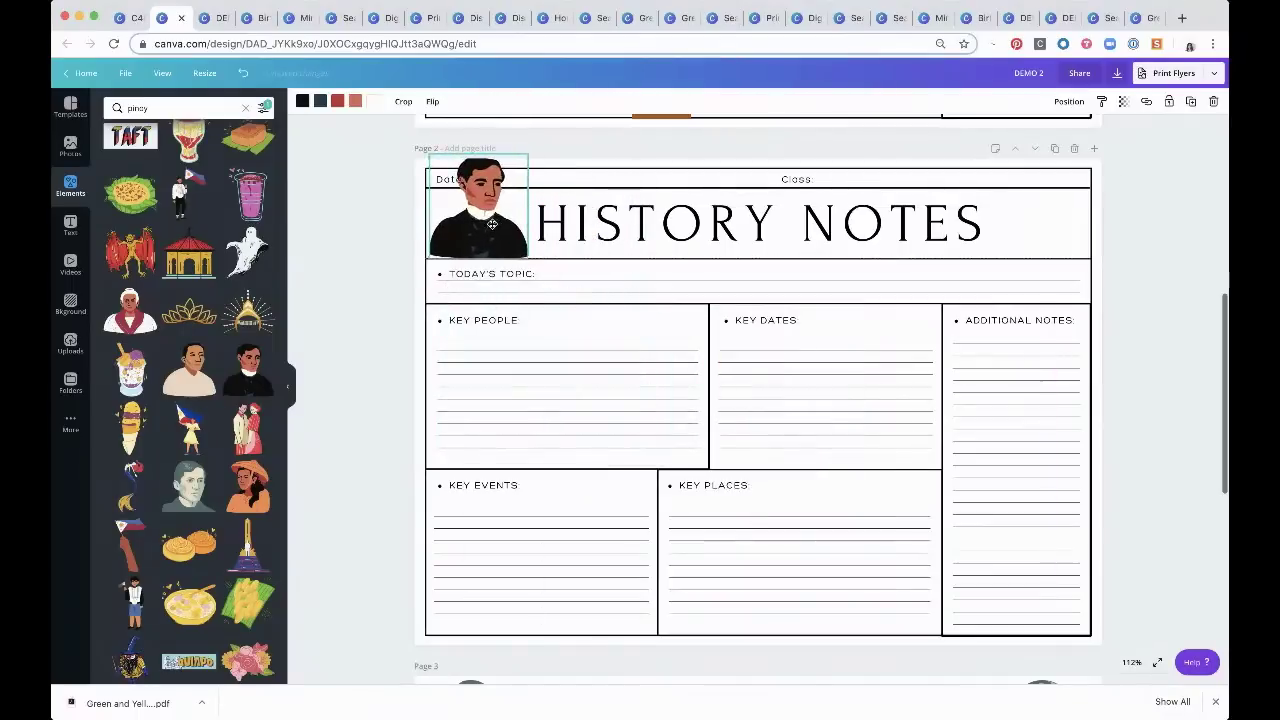
pyautogui.moveTo(527, 157); pyautogui.dragTo(518, 192)
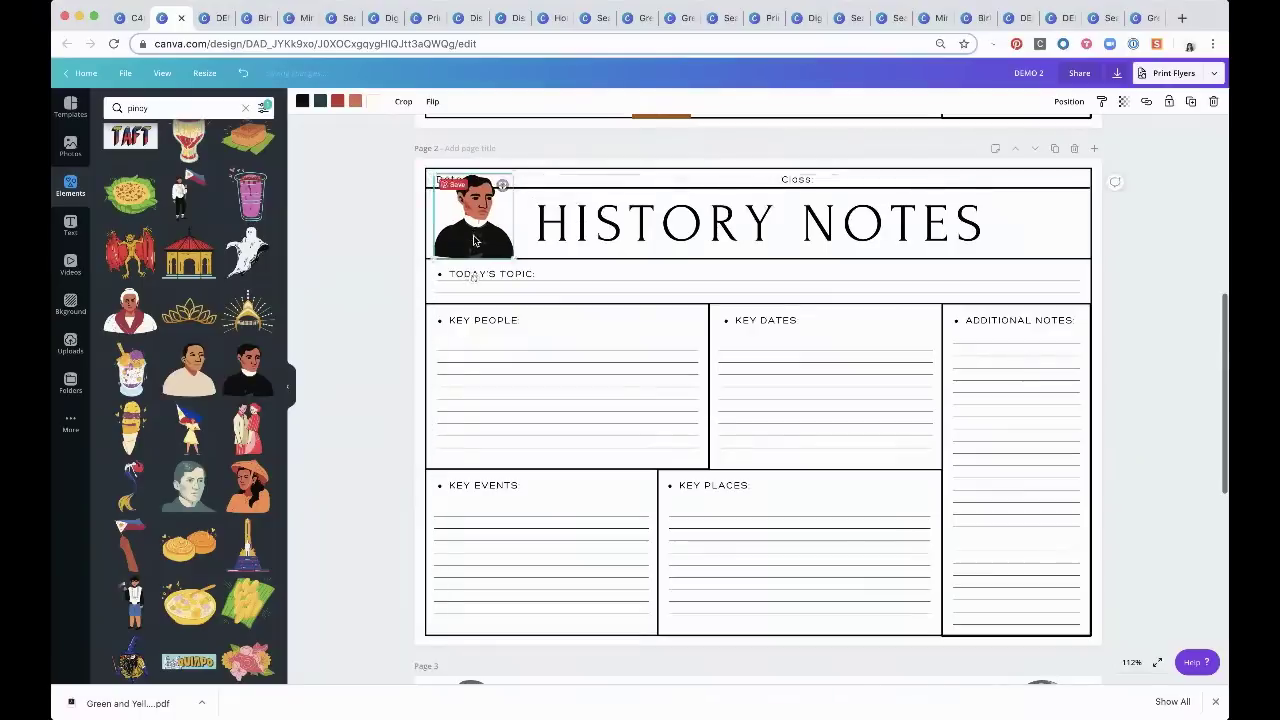
pyautogui.click(348, 326)
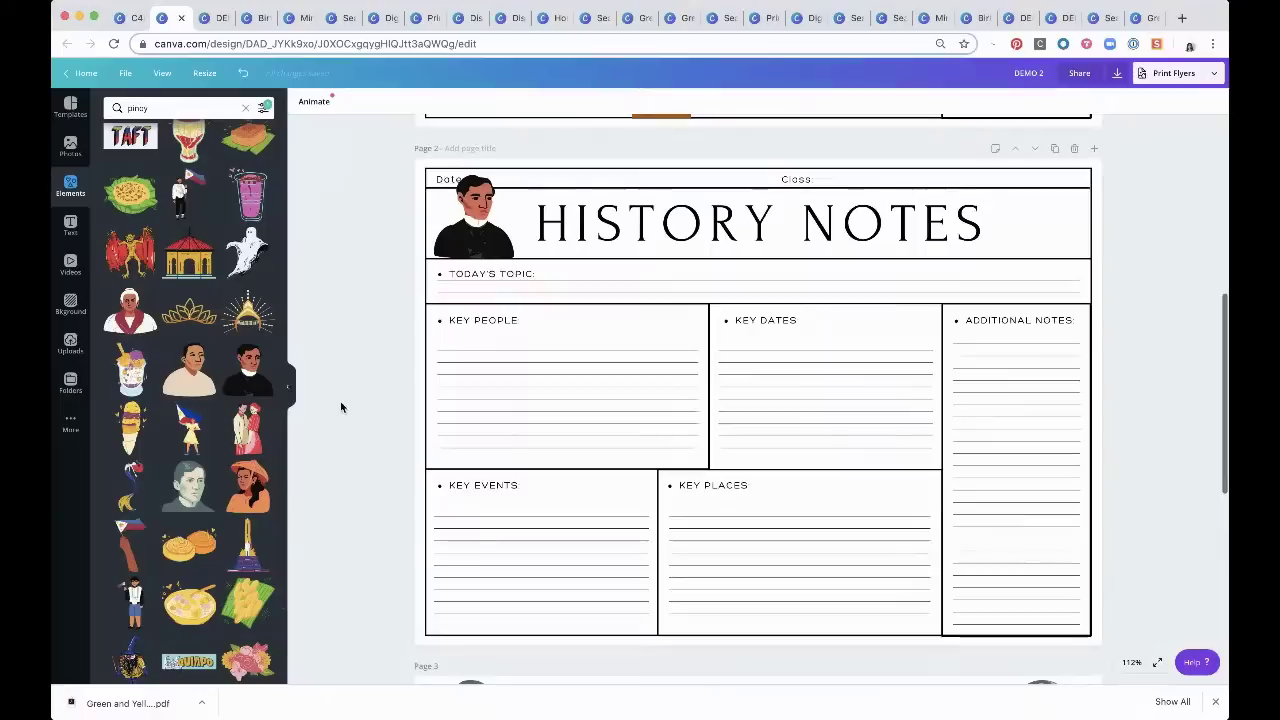
# Add the illustration of the woman in an orange hat and shrink it into the header's right corner beside the title
pyautogui.click(249, 499)
pyautogui.moveTo(811, 470); pyautogui.dragTo(1068, 258)
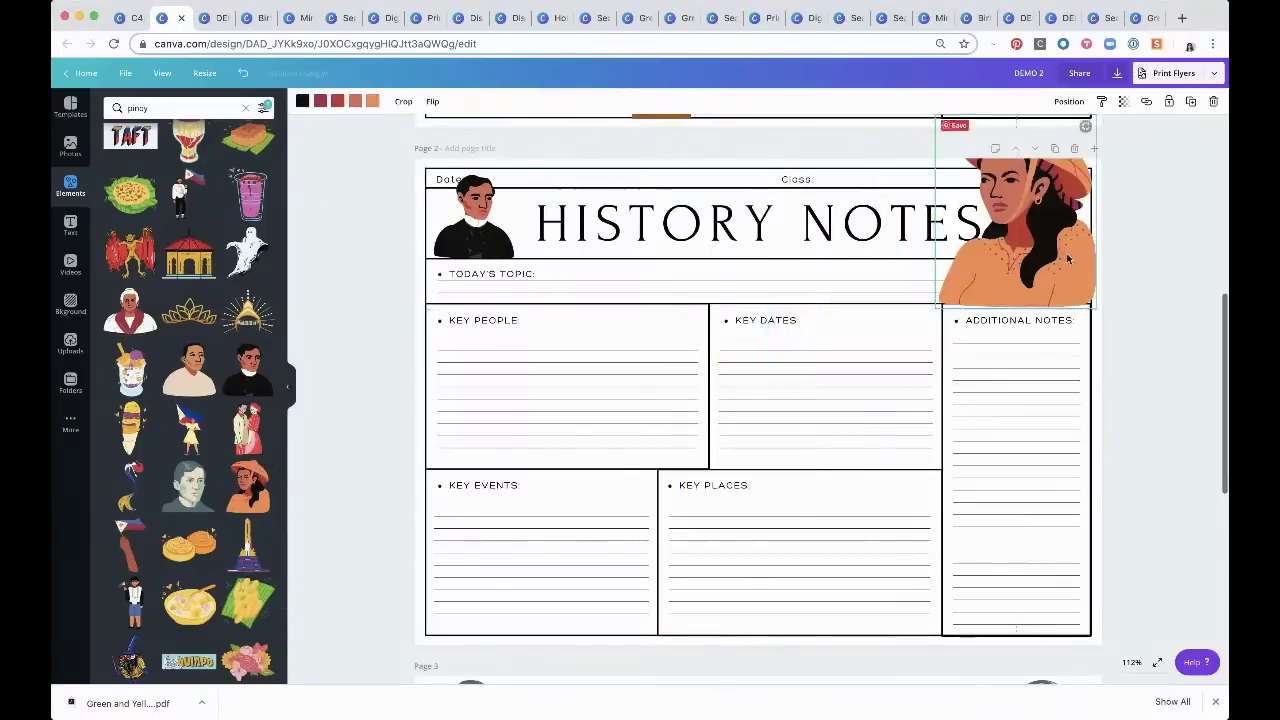
pyautogui.moveTo(1093, 121); pyautogui.dragTo(1027, 205)
pyautogui.moveTo(994, 283); pyautogui.dragTo(1056, 228)
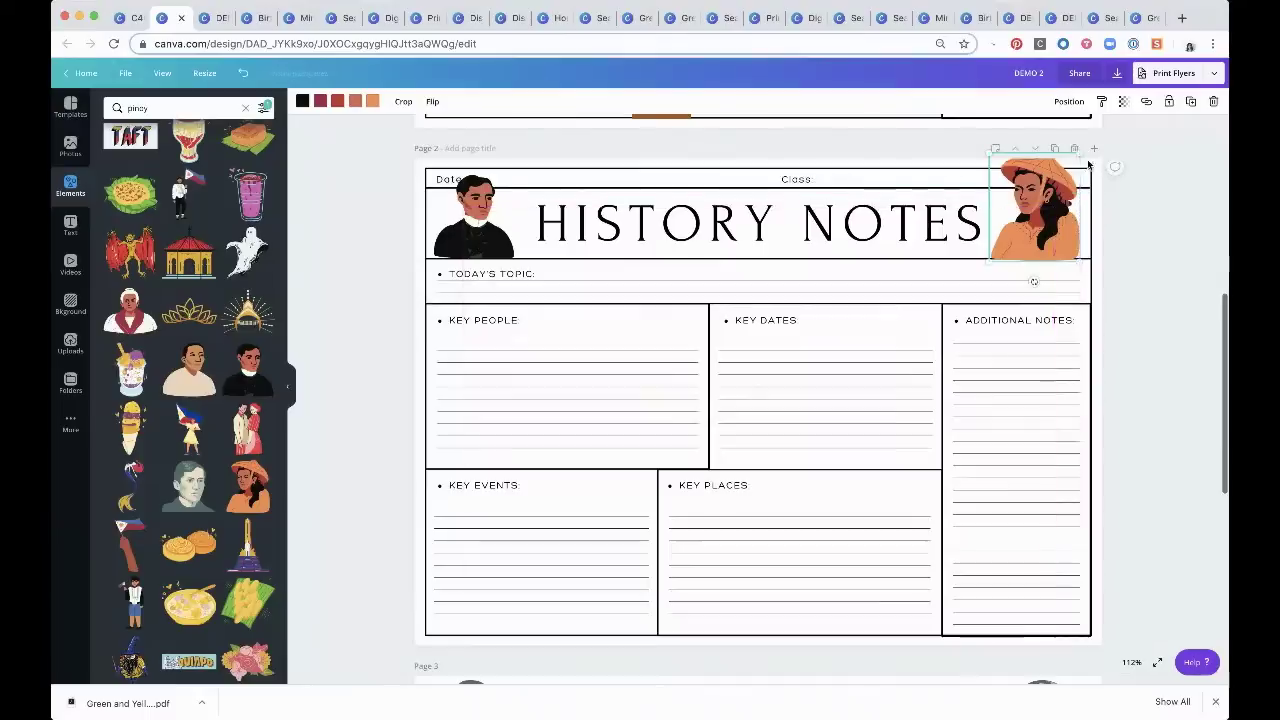
pyautogui.moveTo(1080, 153); pyautogui.dragTo(1070, 166)
pyautogui.moveTo(1050, 213); pyautogui.dragTo(1060, 205)
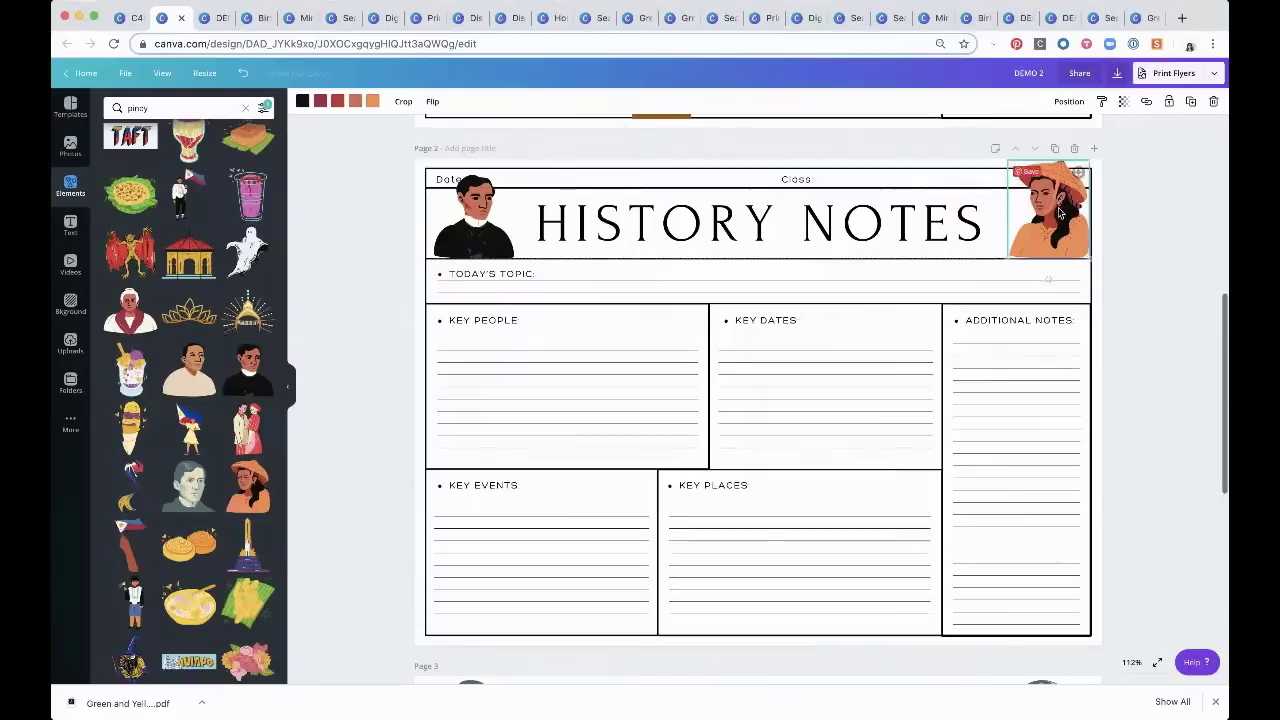
# Move the Date label clear of the man's portrait and enlarge the portrait to fill the header's left corner
pyautogui.click(483, 225)
pyautogui.moveTo(514, 176); pyautogui.dragTo(520, 171)
pyautogui.click(561, 165)
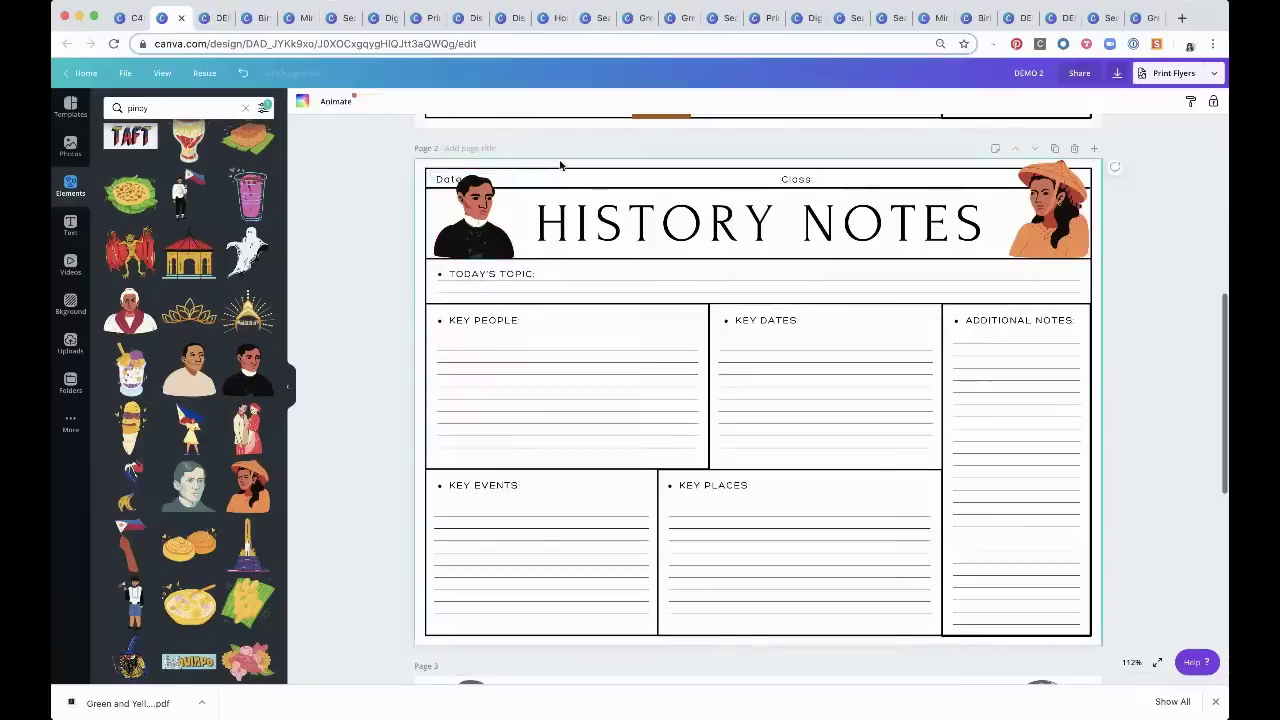
pyautogui.moveTo(441, 181); pyautogui.dragTo(508, 180)
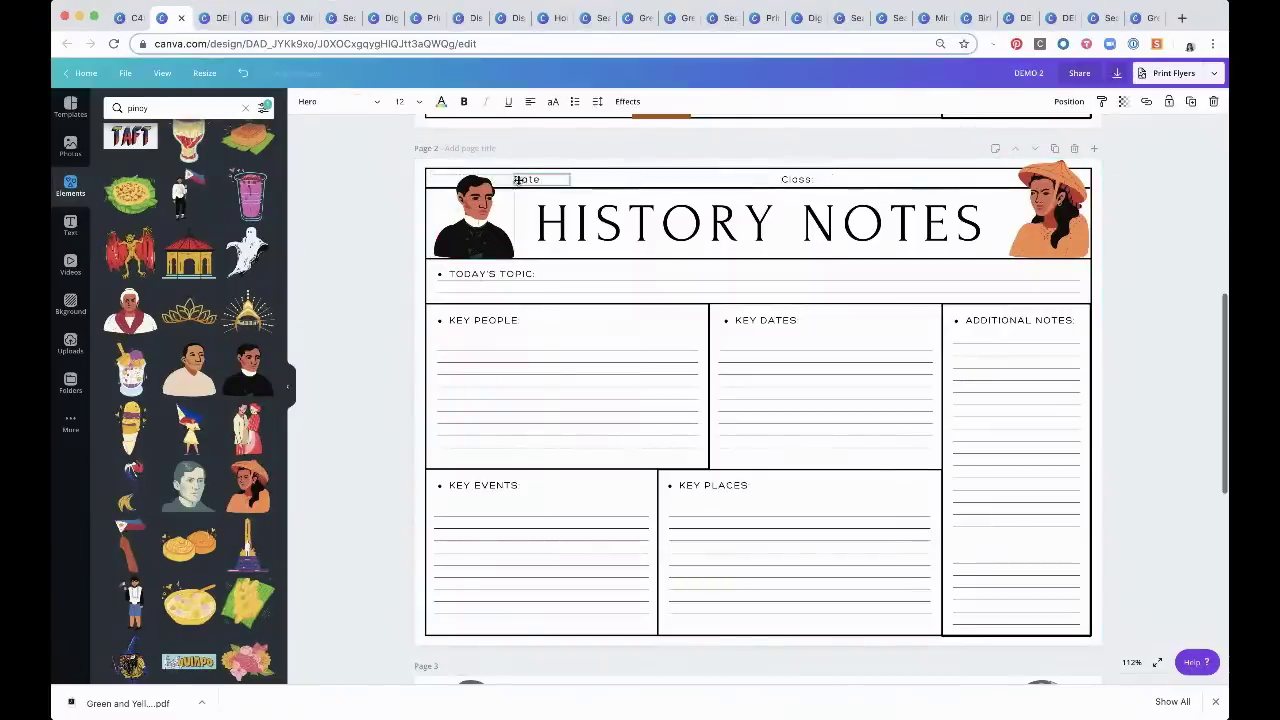
pyautogui.click(490, 205)
pyautogui.moveTo(433, 175); pyautogui.dragTo(421, 162)
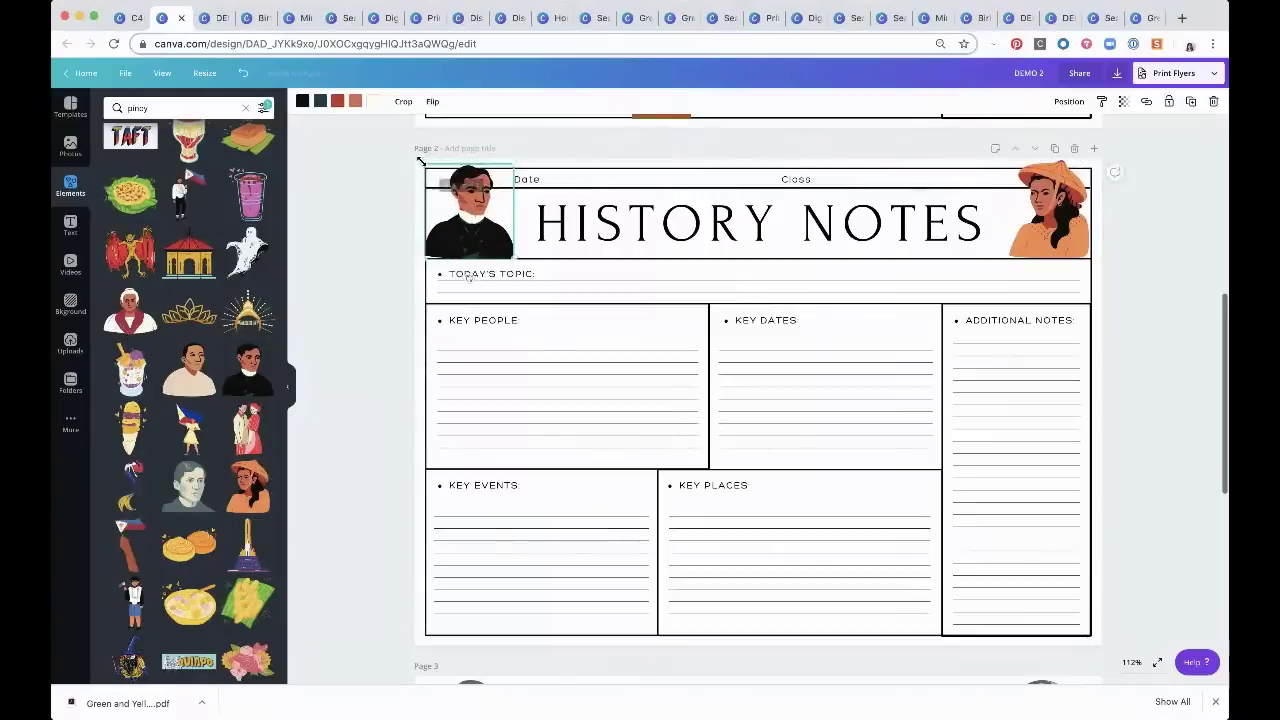
pyautogui.click(577, 150)
# Nudge the two portraits outward to line up with the left and right edges of the header frame
pyautogui.click(462, 248)
pyautogui.moveTo(466, 278); pyautogui.dragTo(460, 274)
pyautogui.moveTo(1048, 246); pyautogui.dragTo(1053, 246)
pyautogui.click(1169, 249)
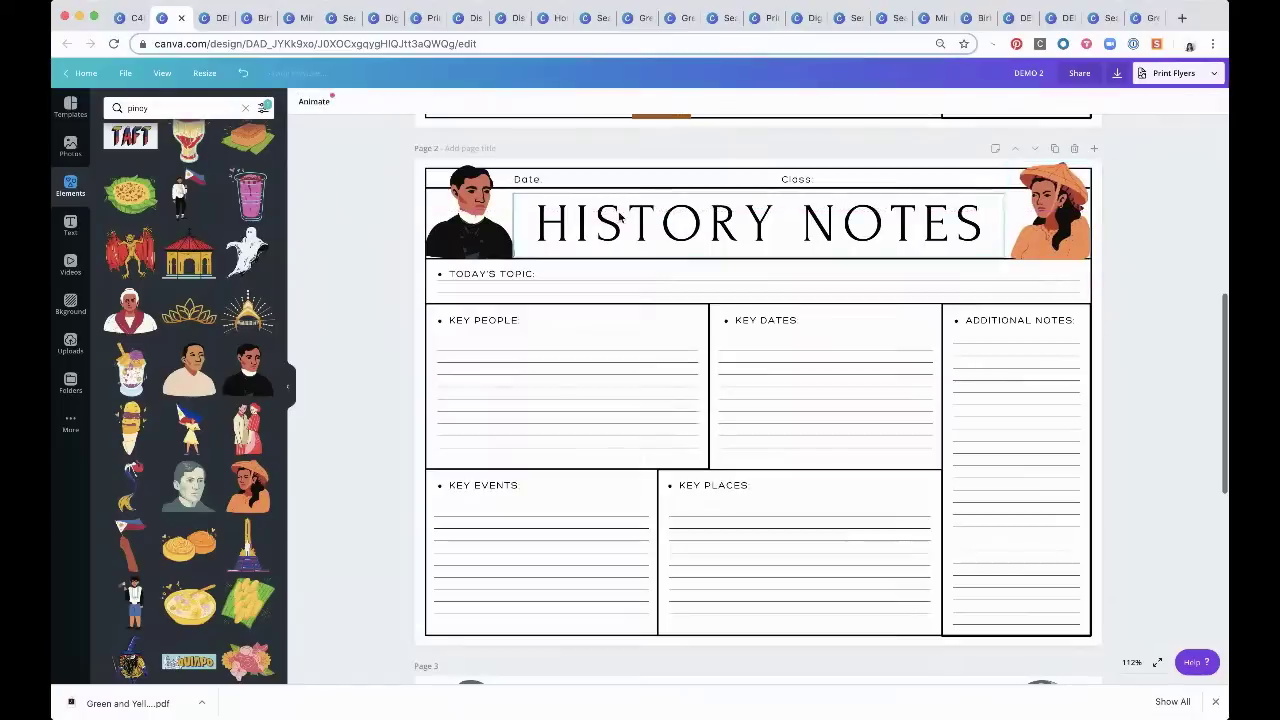
# Shift the Date label to the right along the header row and move the Class label closer to the woman's portrait
pyautogui.click(527, 181)
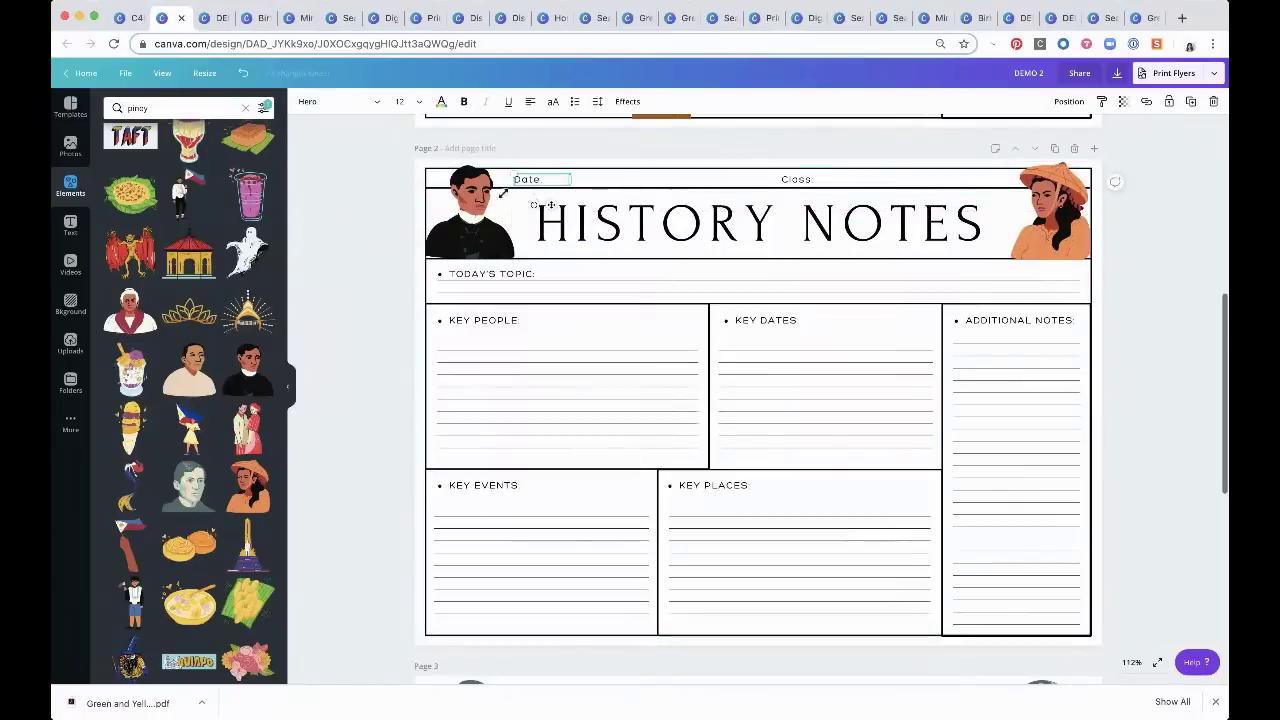
pyautogui.moveTo(530, 191); pyautogui.dragTo(643, 180)
pyautogui.moveTo(800, 179); pyautogui.dragTo(867, 178)
pyautogui.moveTo(632, 180); pyautogui.dragTo(656, 180)
# Duplicate the Date label, place the copy beside the man's portrait in the header row, and change its text to "Name:"
pyautogui.press('super+d')
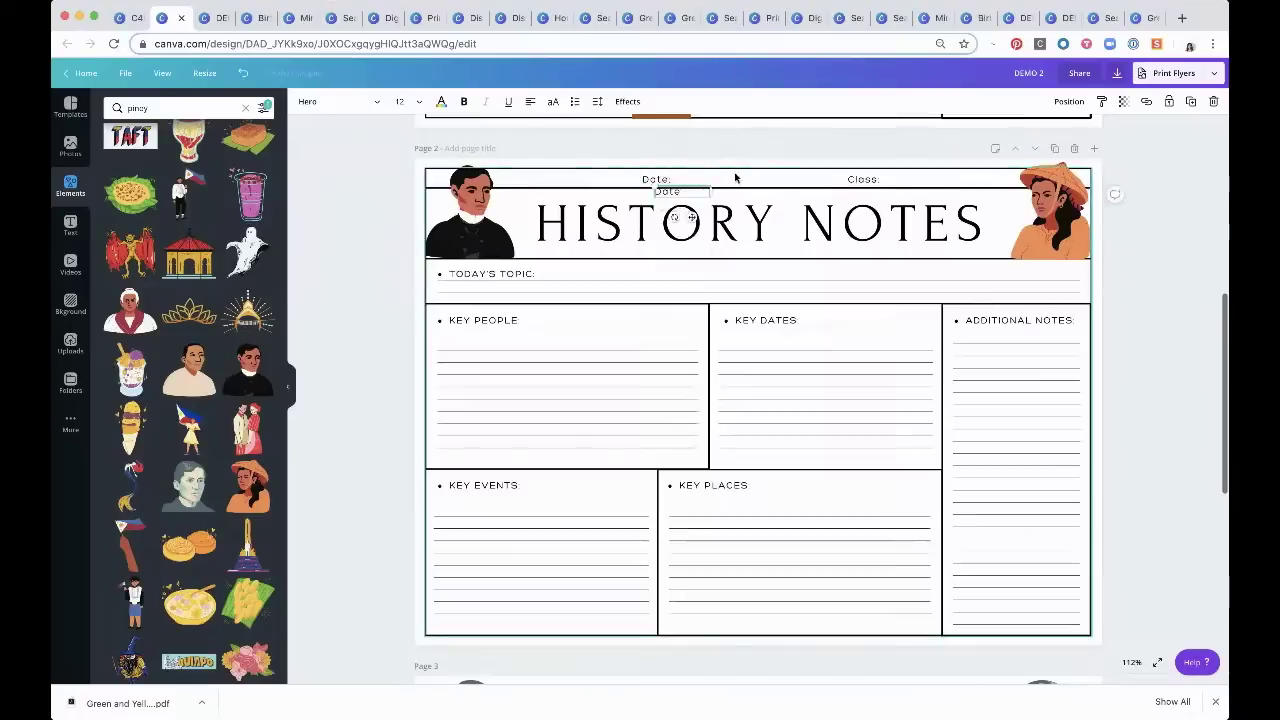
pyautogui.moveTo(677, 206); pyautogui.dragTo(537, 182)
pyautogui.write('Nam')
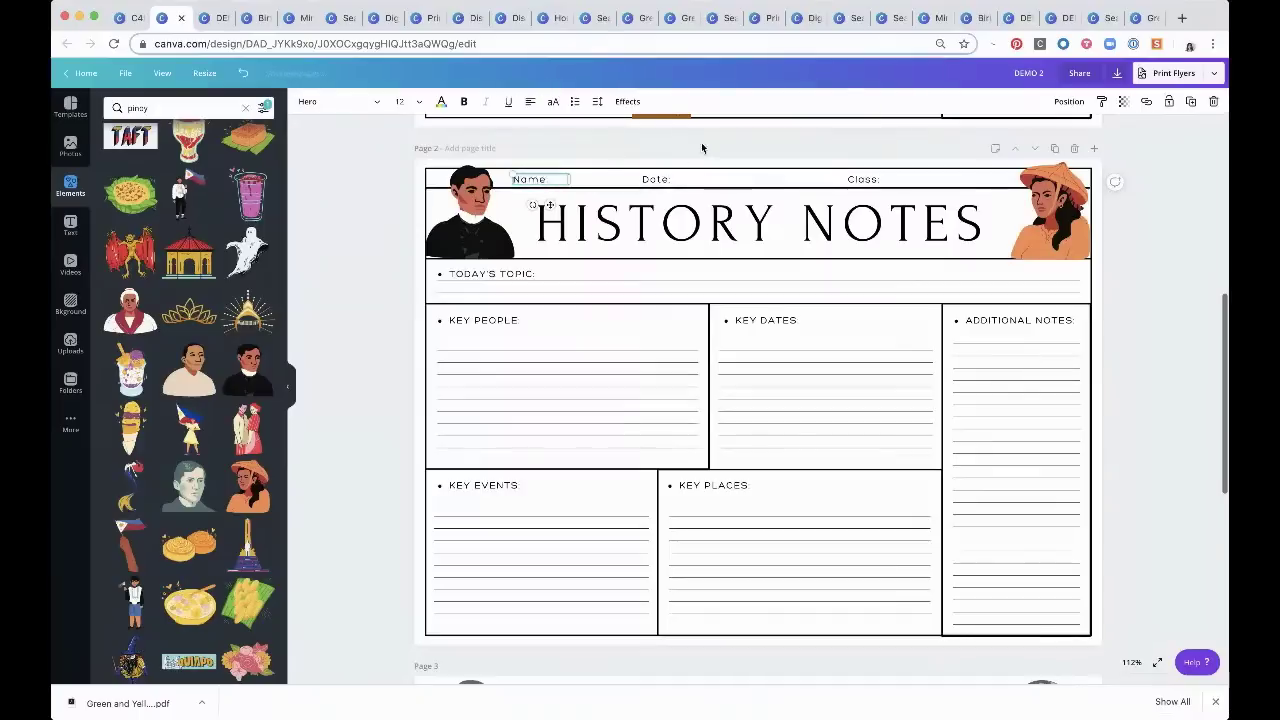
pyautogui.click(569, 178)
# Shift the Date and Class labels toward the woman's portrait and nudge the Name label slightly away from the man's portrait
pyautogui.moveTo(662, 180); pyautogui.dragTo(700, 180)
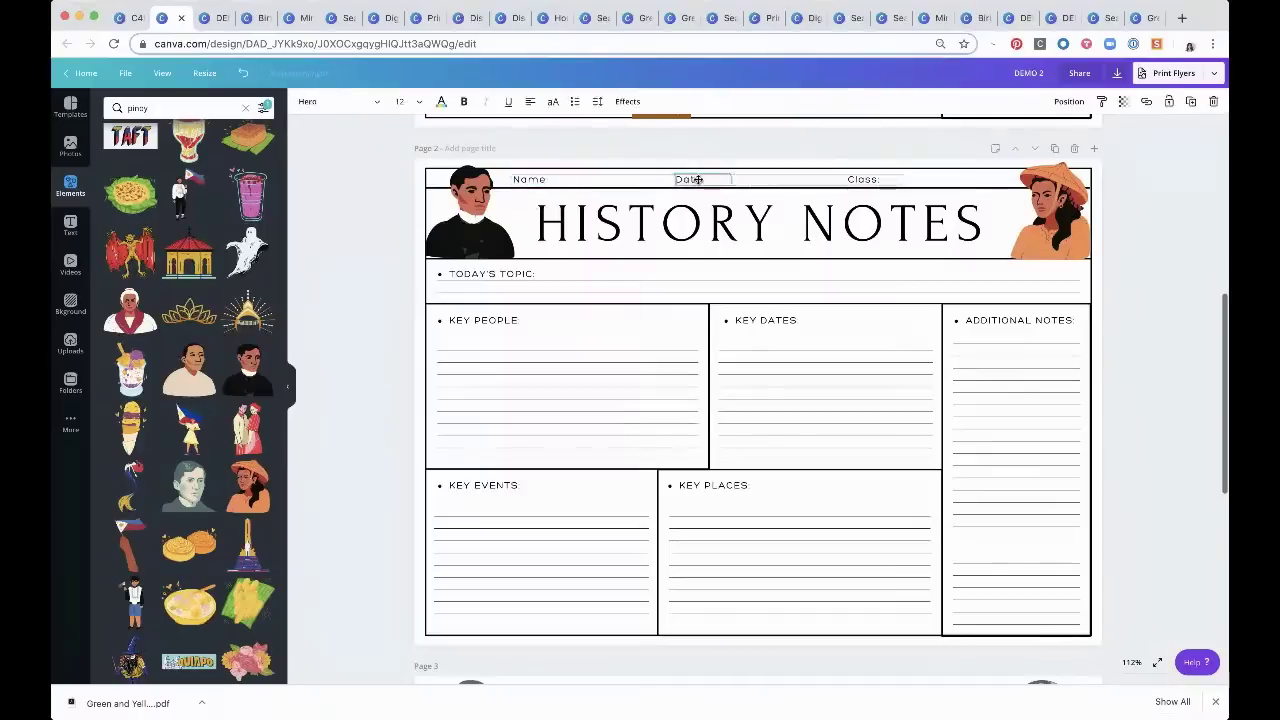
pyautogui.moveTo(875, 181); pyautogui.dragTo(913, 180)
pyautogui.moveTo(689, 181); pyautogui.dragTo(763, 180)
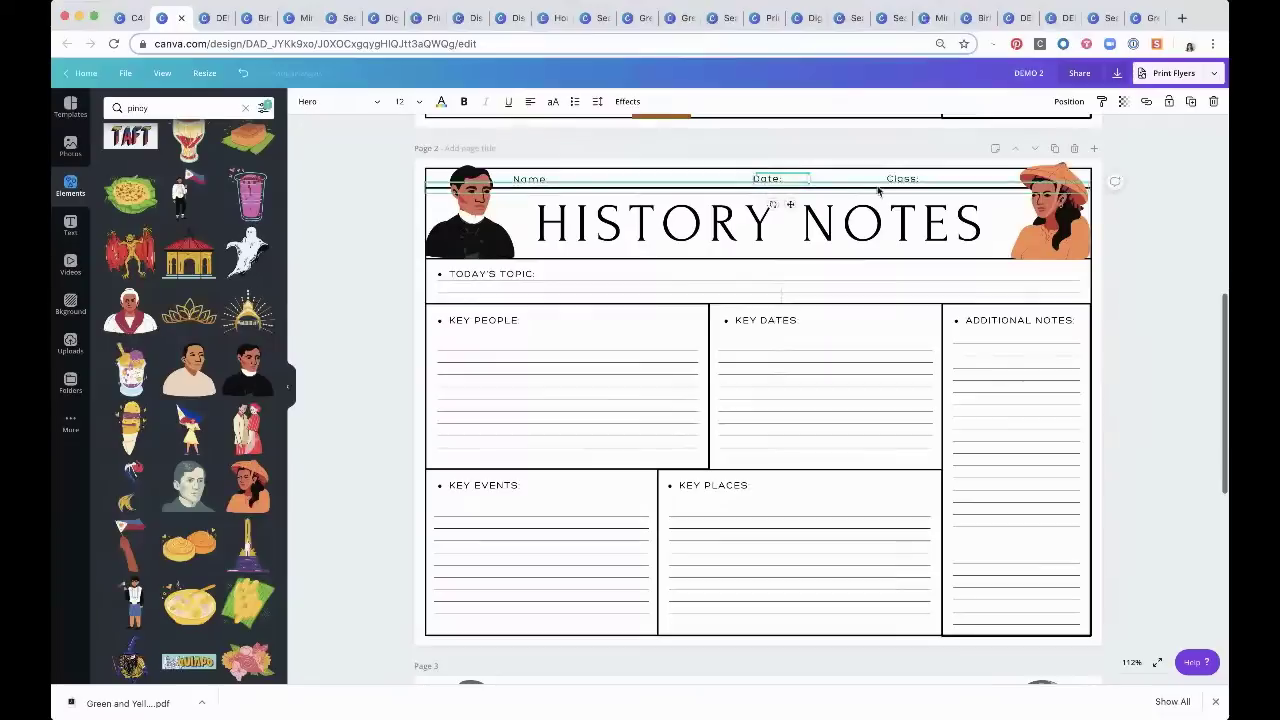
pyautogui.moveTo(907, 183); pyautogui.dragTo(918, 182)
pyautogui.moveTo(774, 184); pyautogui.dragTo(778, 184)
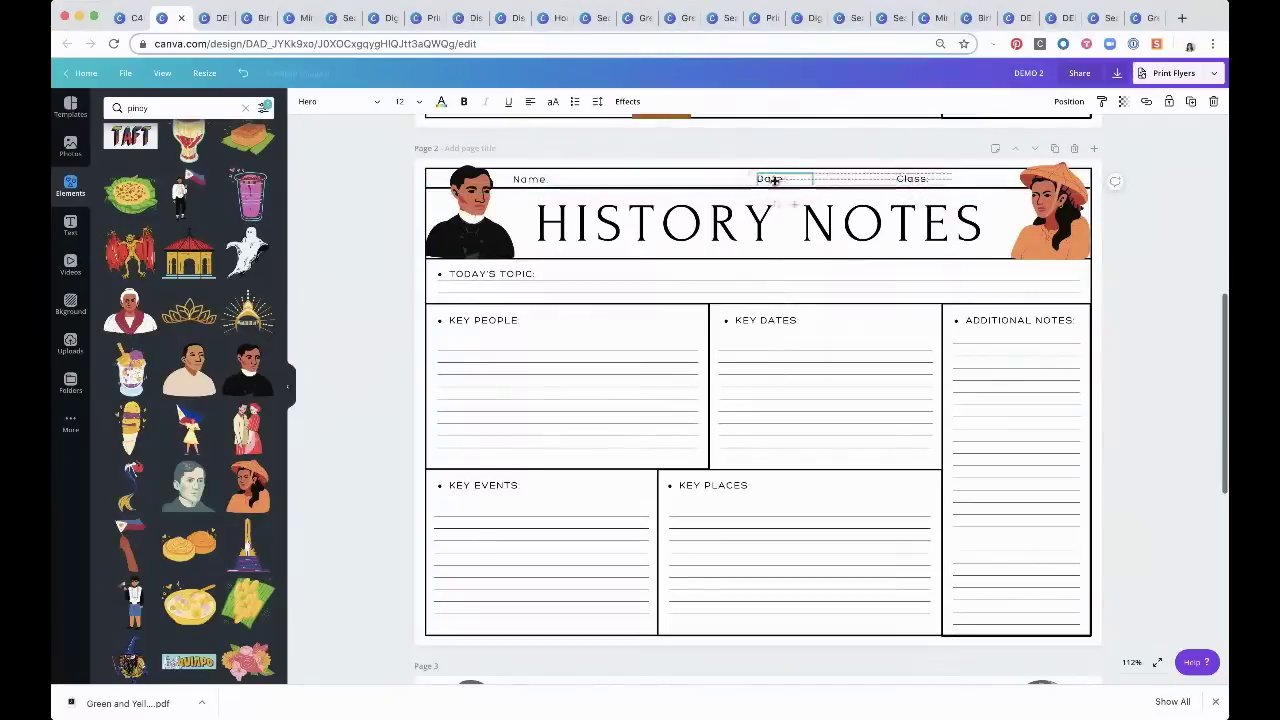
pyautogui.moveTo(551, 178); pyautogui.dragTo(552, 178)
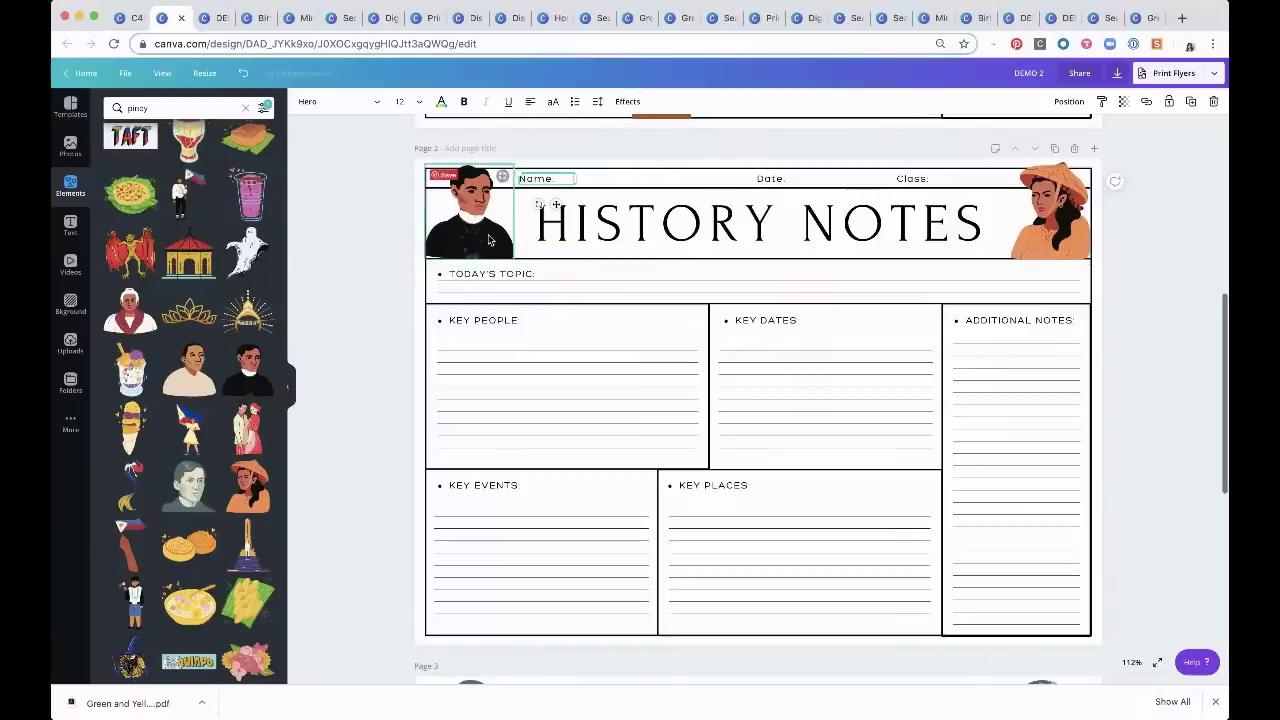
# Change the font of the HISTORY NOTES title to Quiapo
pyautogui.click(806, 225)
pyautogui.doubleClick(806, 225)
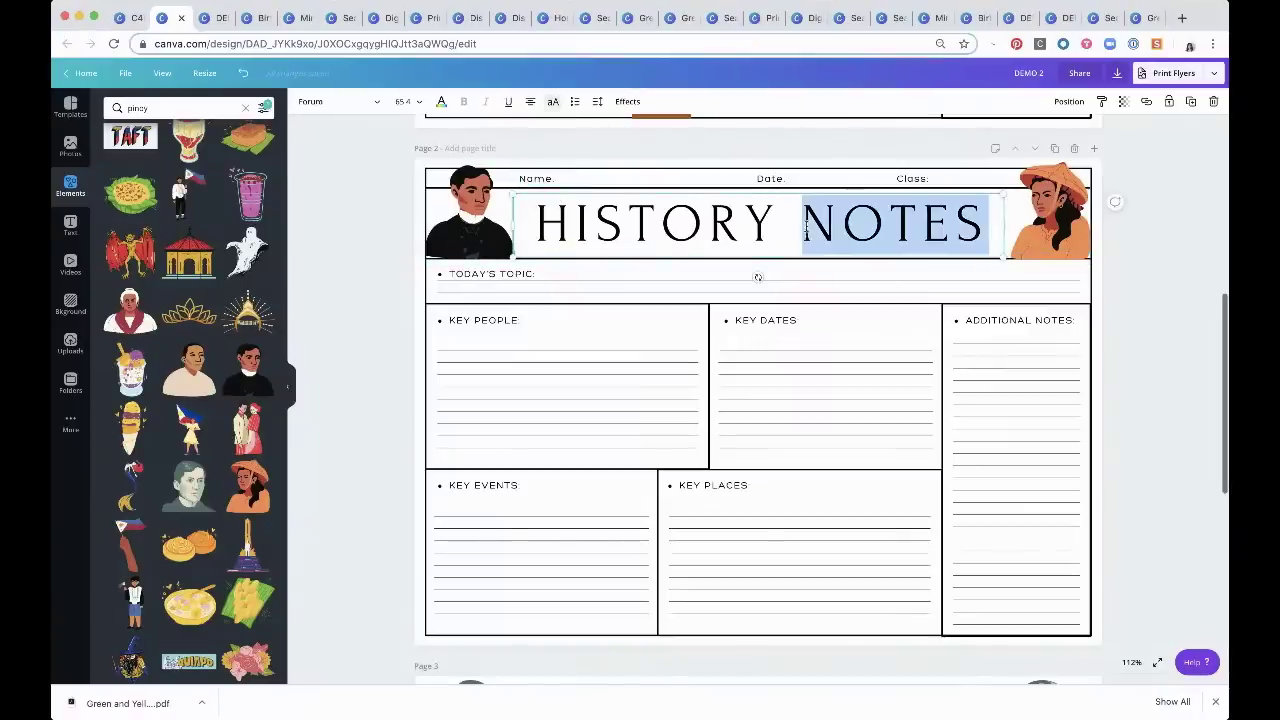
pyautogui.click(1160, 240)
pyautogui.tripleClick(689, 236)
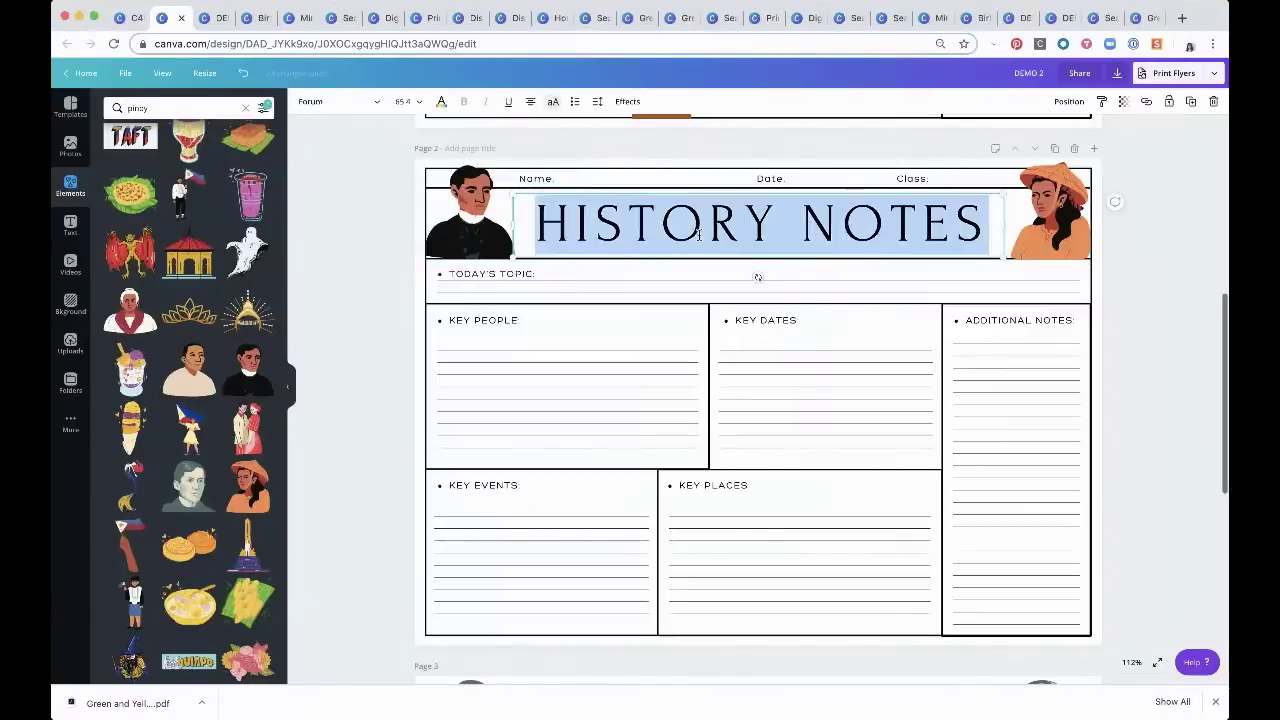
pyautogui.click(364, 104)
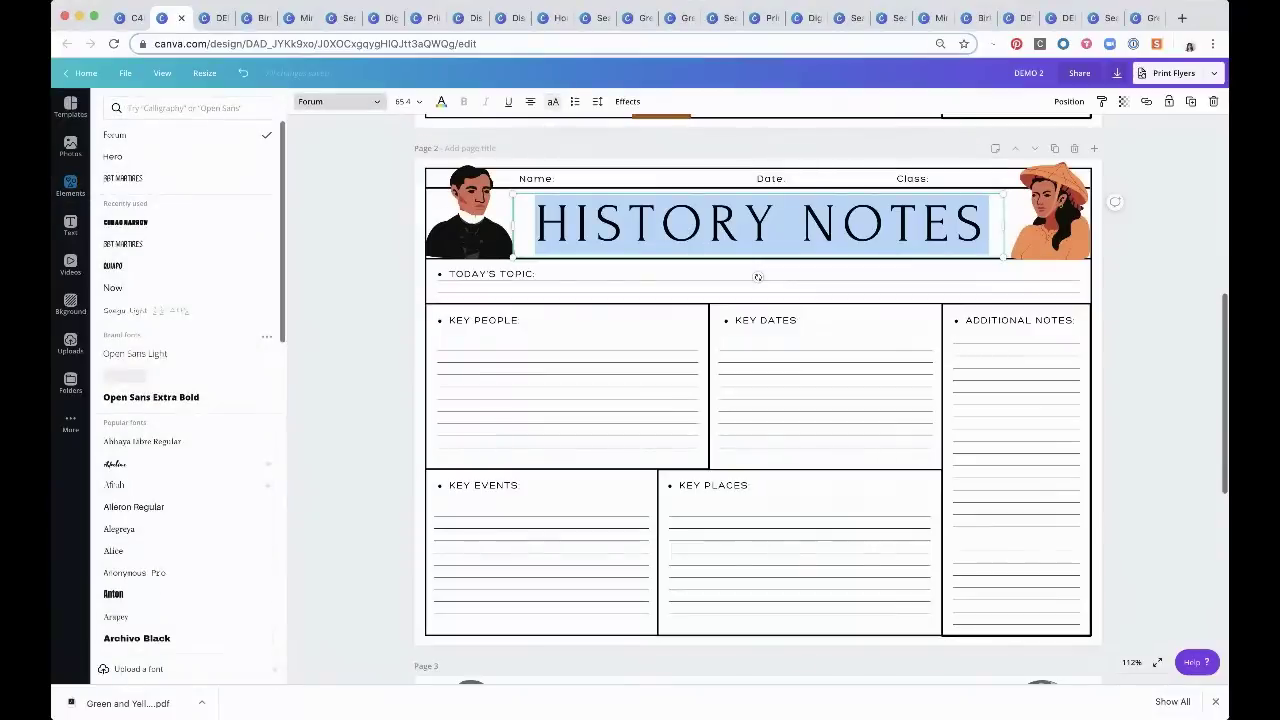
pyautogui.click(167, 107)
pyautogui.write('g')
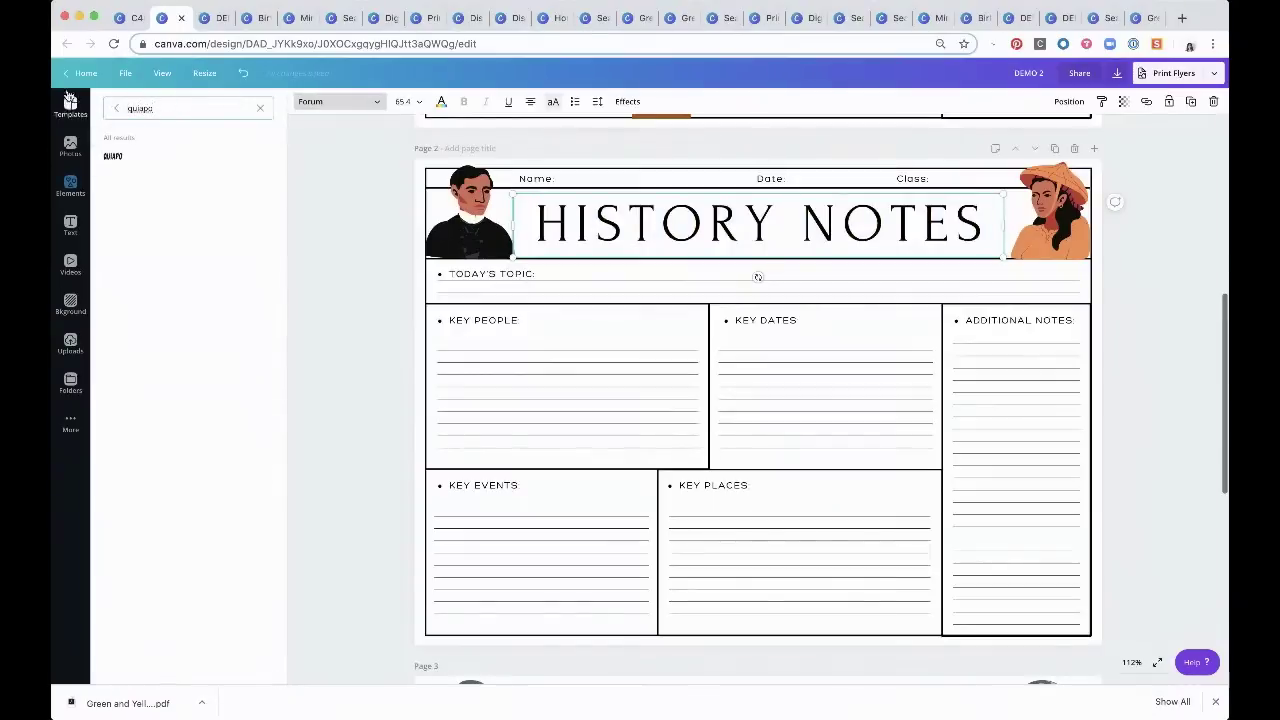
pyautogui.click(124, 161)
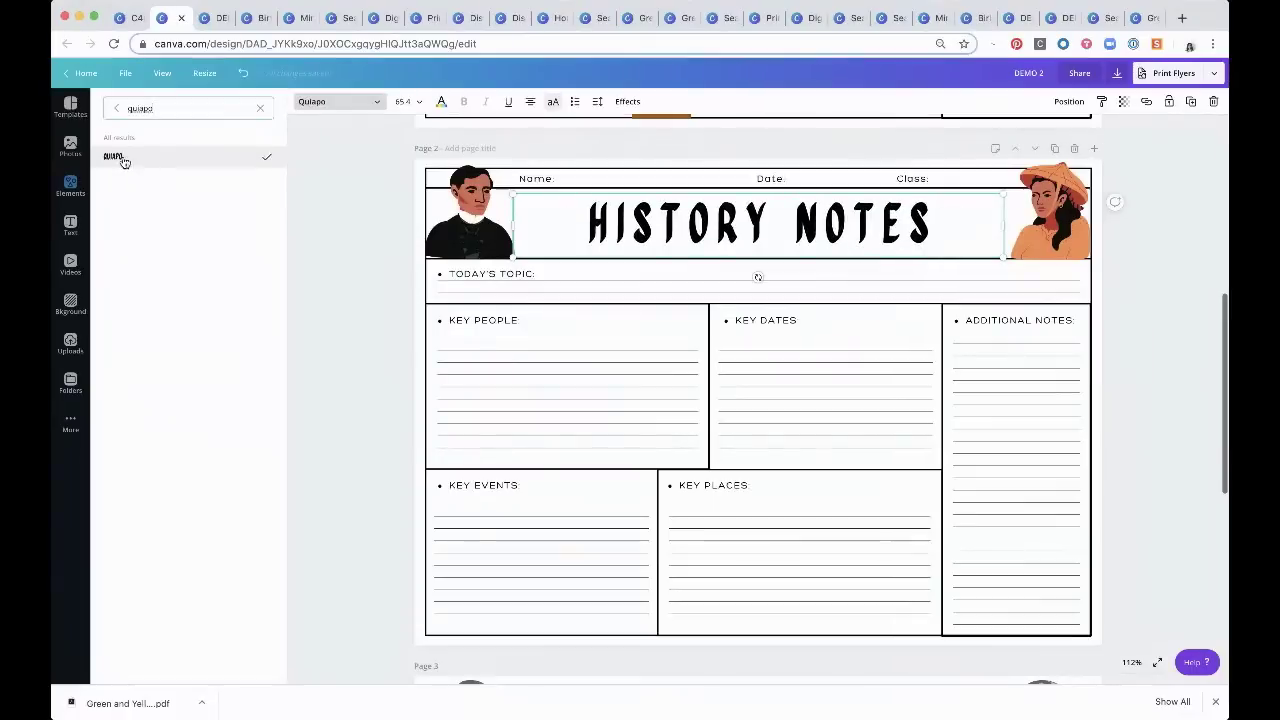
# Replace the title text with "PHILIPPINE HISTORY"
pyautogui.tripleClick(688, 230)
pyautogui.write('PH')
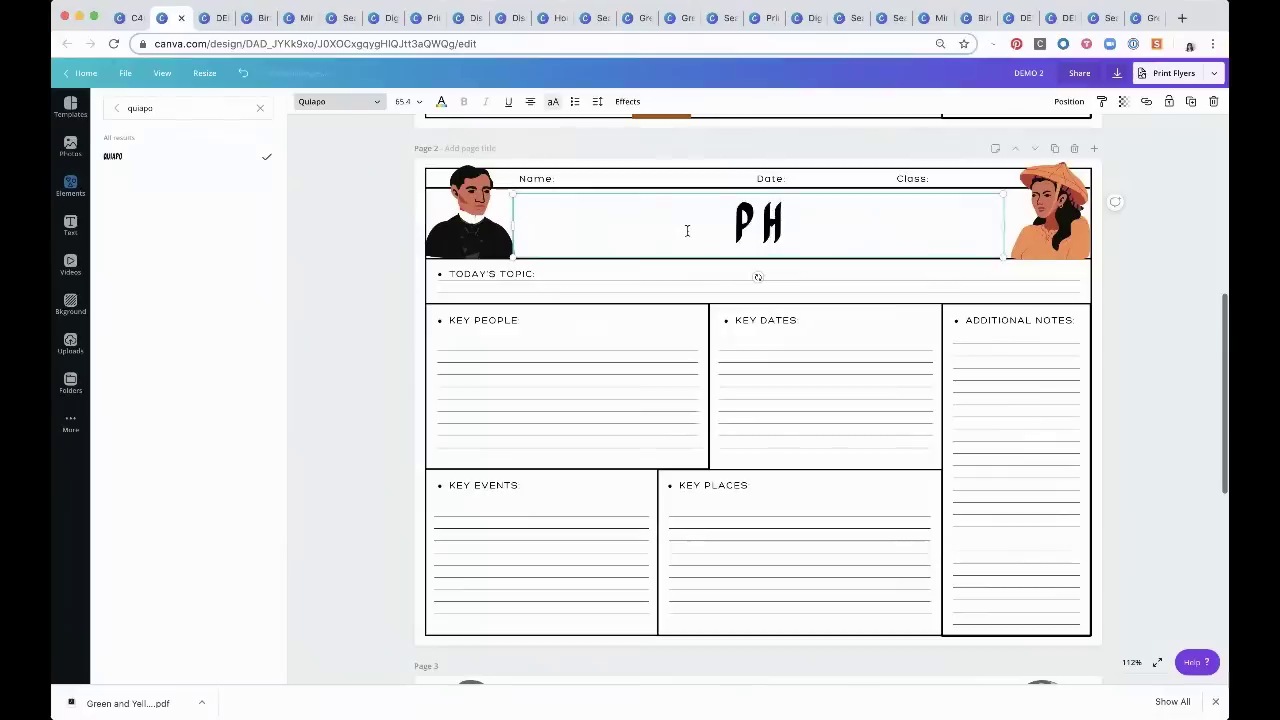
pyautogui.write('ILIPPINE')
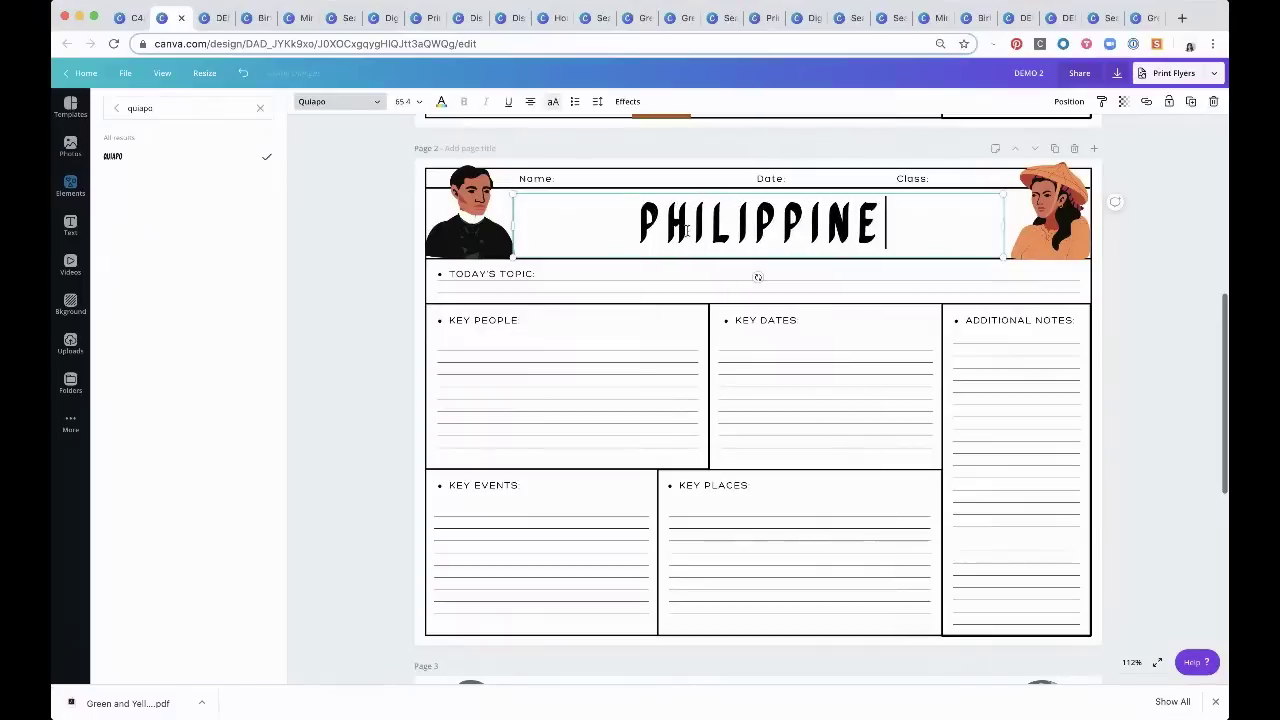
pyautogui.write(' HISTORY')
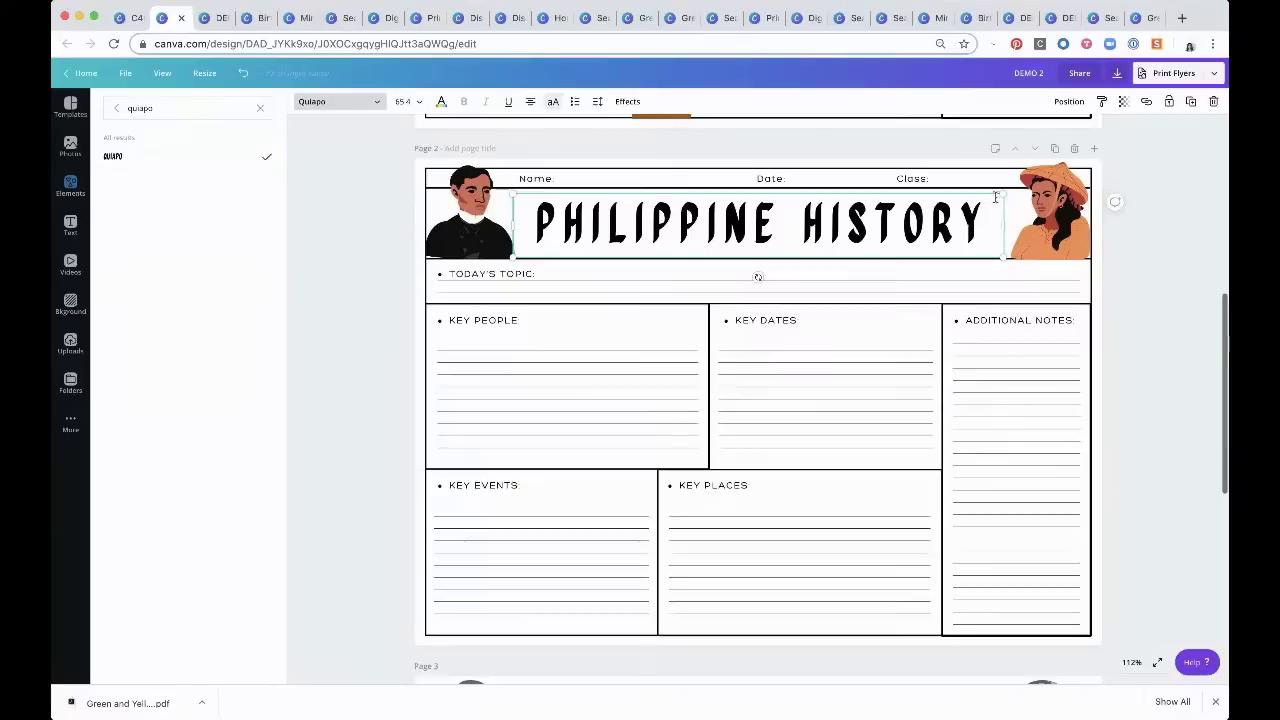
# Shrink the PHILIPPINE HISTORY title to a font size of about 61.8 and center it between the two portraits
pyautogui.moveTo(1005, 192); pyautogui.dragTo(979, 197)
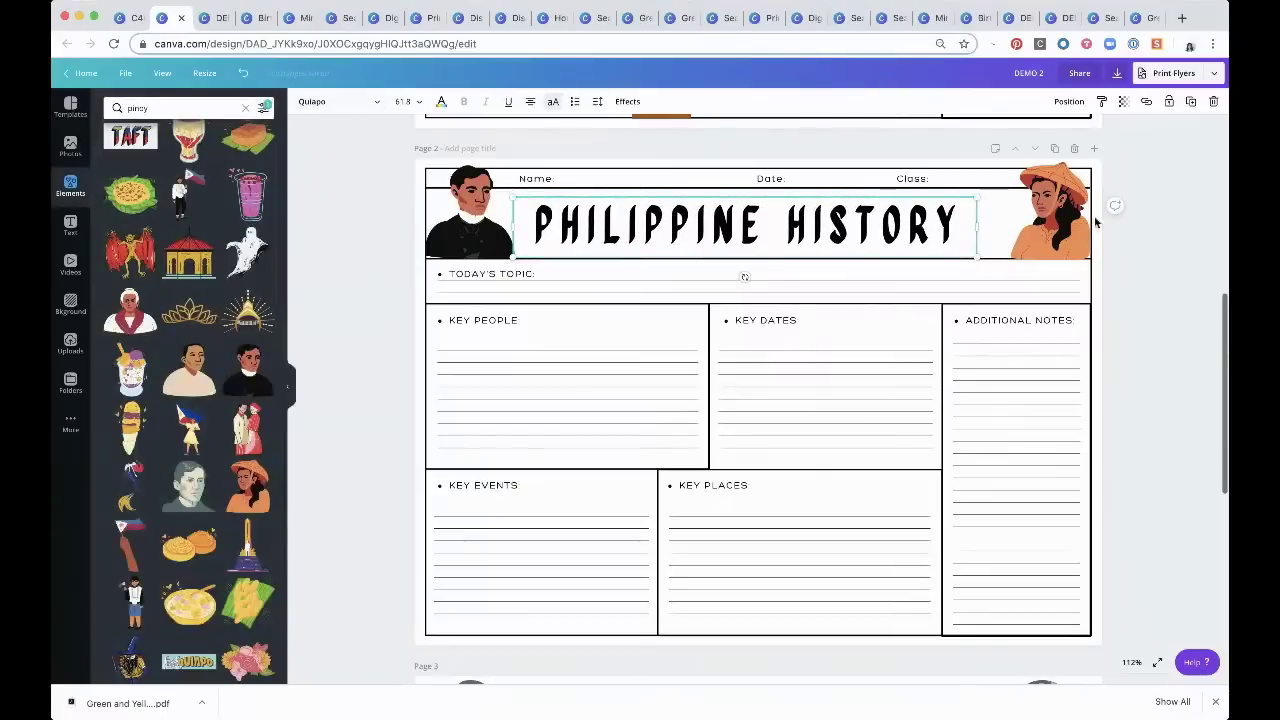
pyautogui.click(1166, 240)
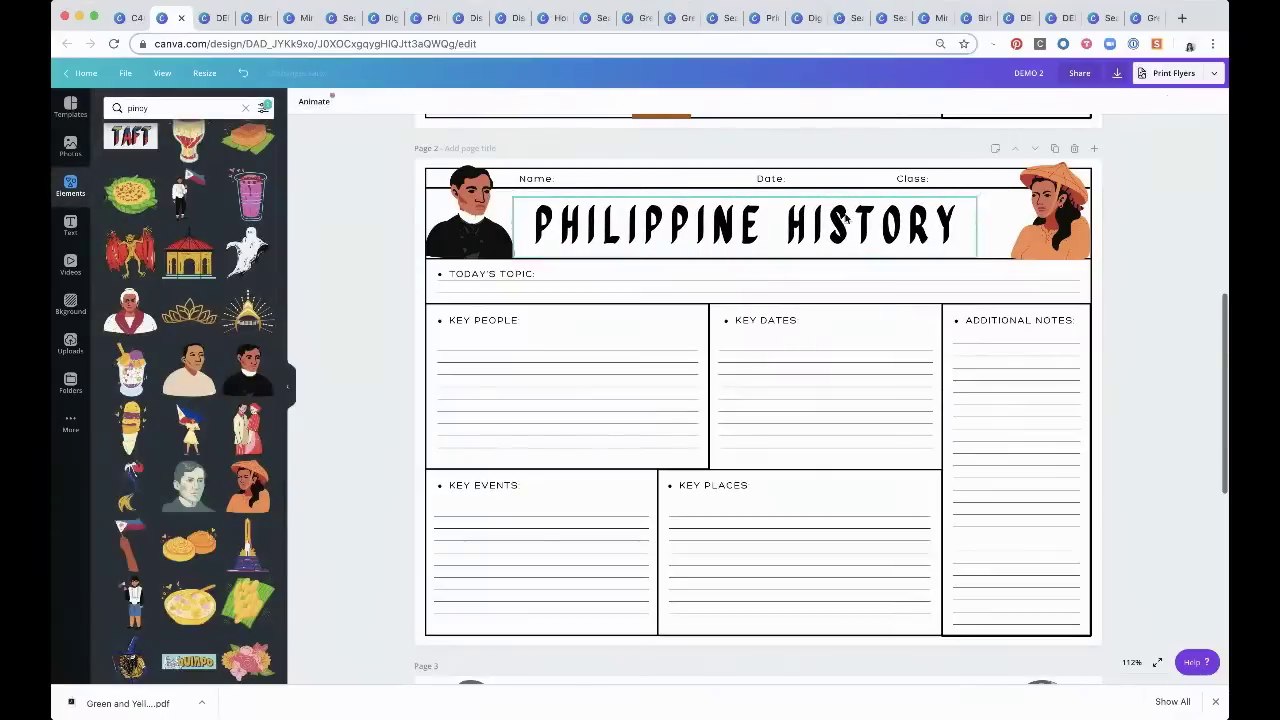
pyautogui.moveTo(846, 218); pyautogui.dragTo(866, 215)
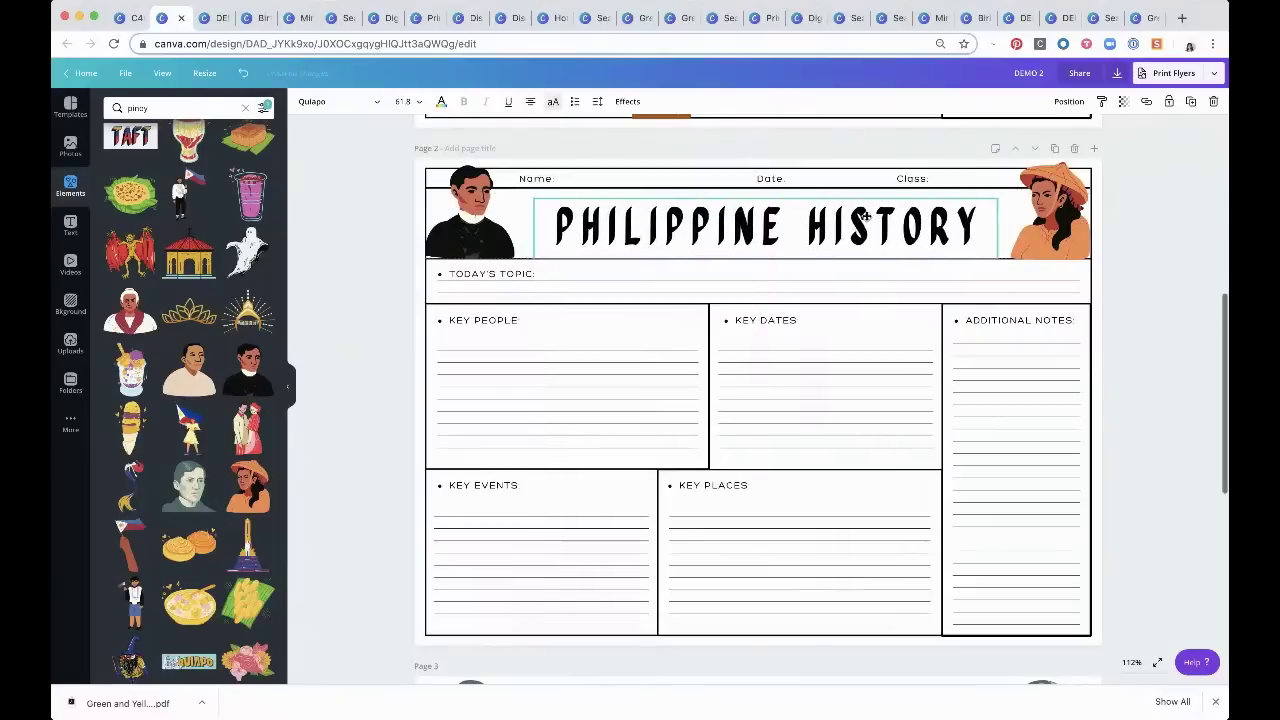
# Enlarge the man's portrait slightly and nudge it back into line with the header frame's edge
pyautogui.click(1050, 225)
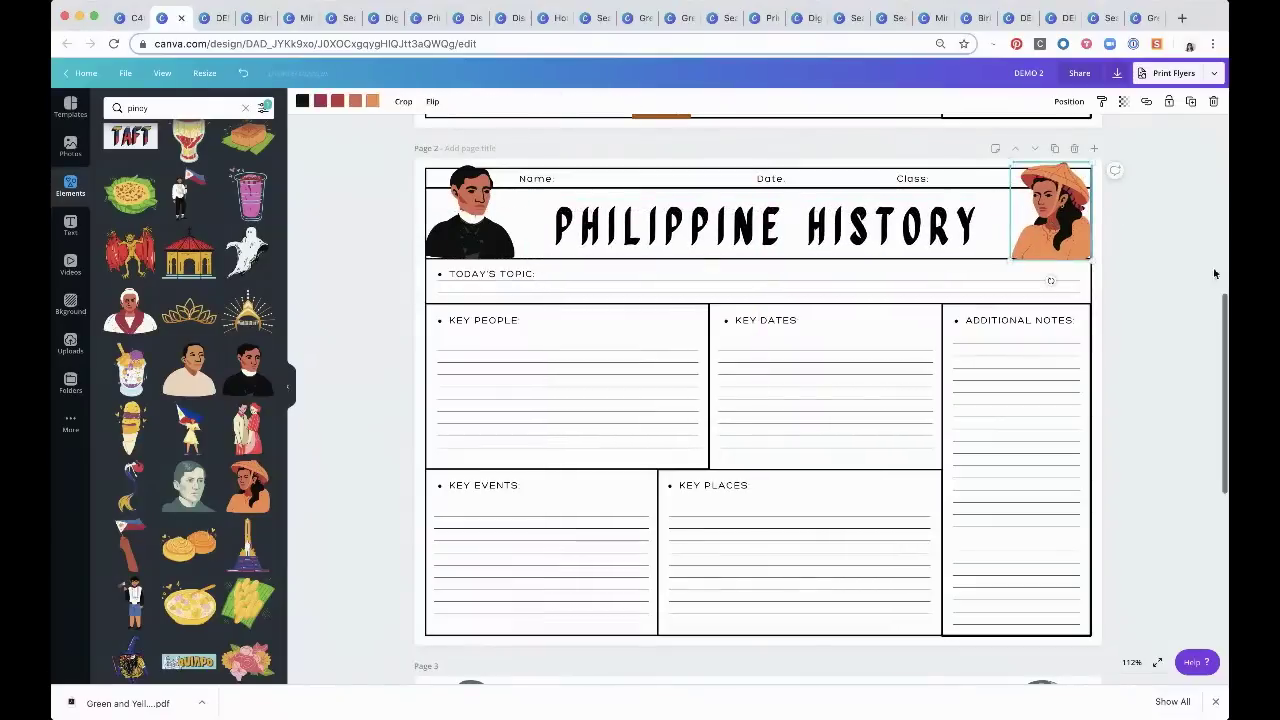
pyautogui.click(437, 207)
pyautogui.moveTo(423, 161); pyautogui.dragTo(418, 157)
pyautogui.click(357, 271)
pyautogui.click(460, 250)
pyautogui.moveTo(461, 246); pyautogui.dragTo(460, 246)
pyautogui.click(1150, 300)
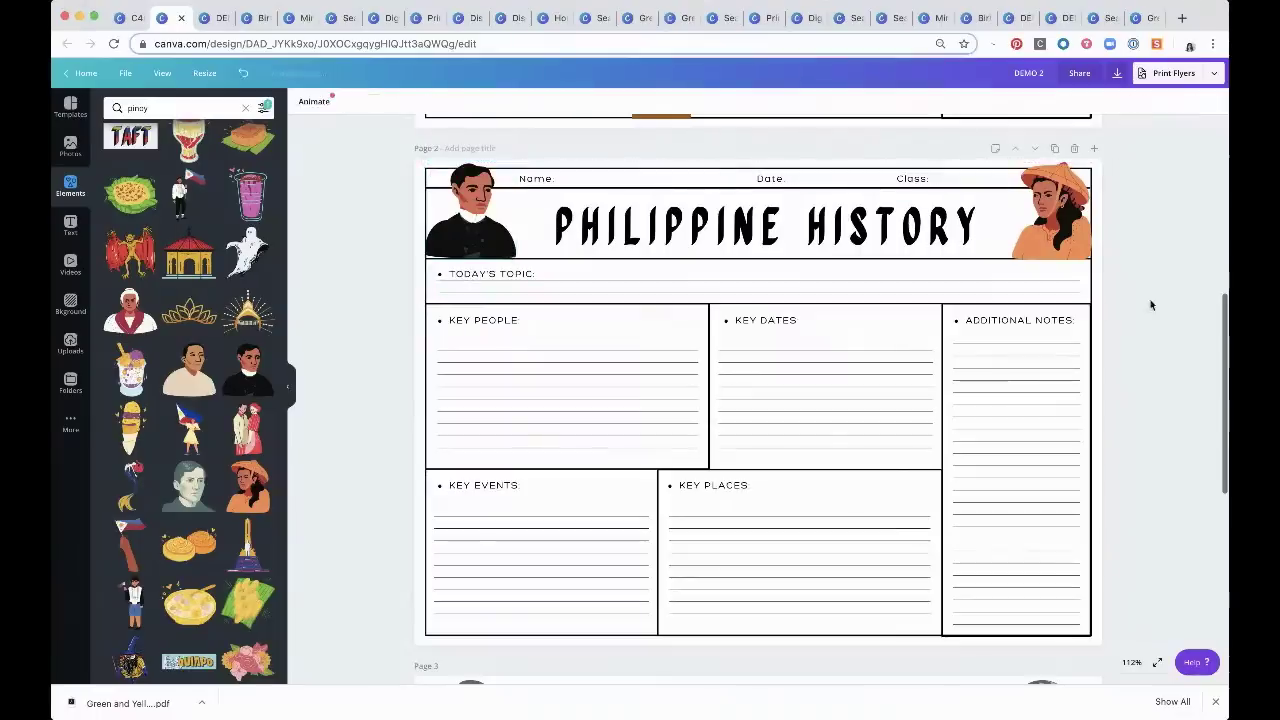
# Compare the localized page 2 with the original History Notes on page 1 and the Philippine History Notes version on page 3
pyautogui.scroll(3, 1150, 305)
pyautogui.scroll(5, 1150, 305)
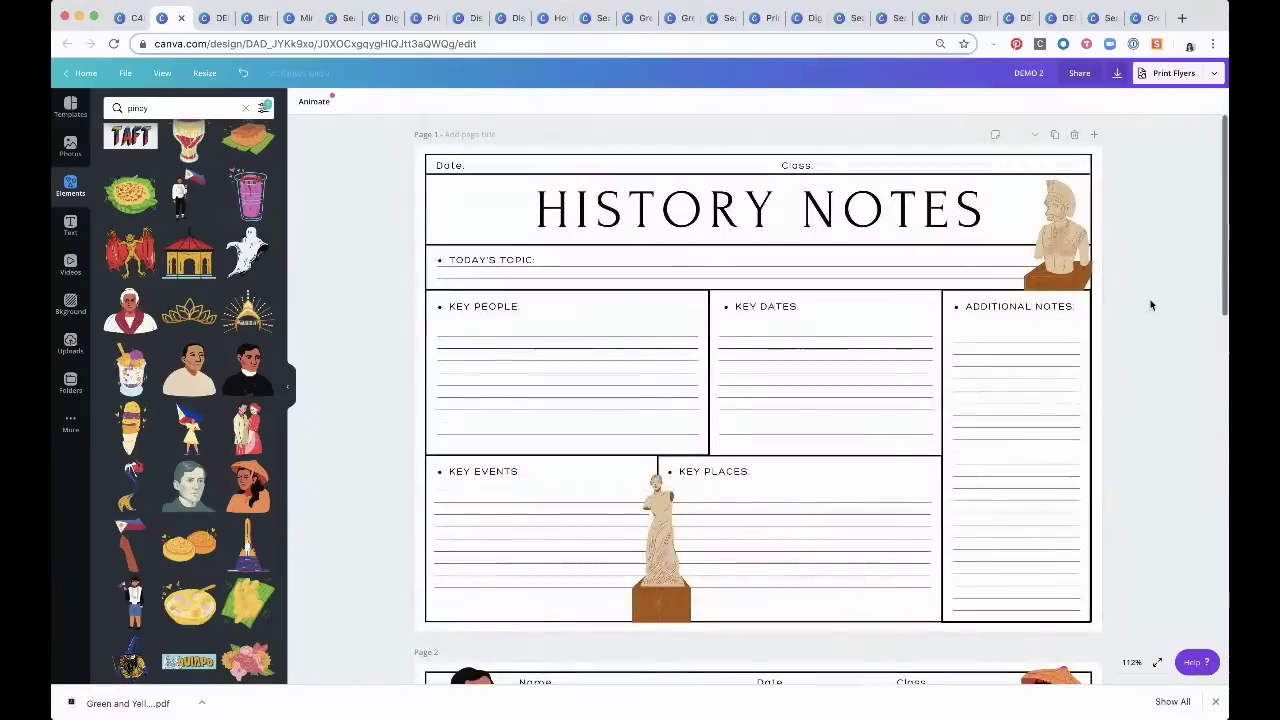
pyautogui.scroll(-5, 1034, 379)
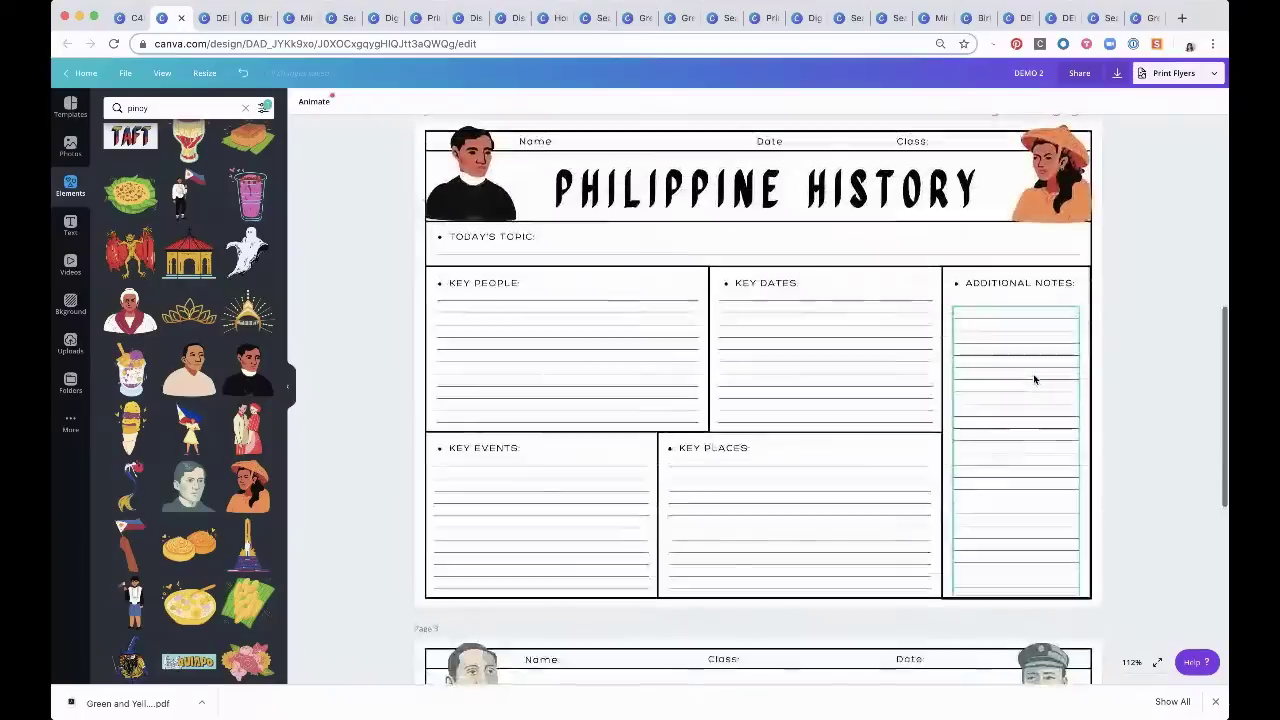
pyautogui.scroll(1, 1034, 377)
pyautogui.scroll(-5, 1143, 357)
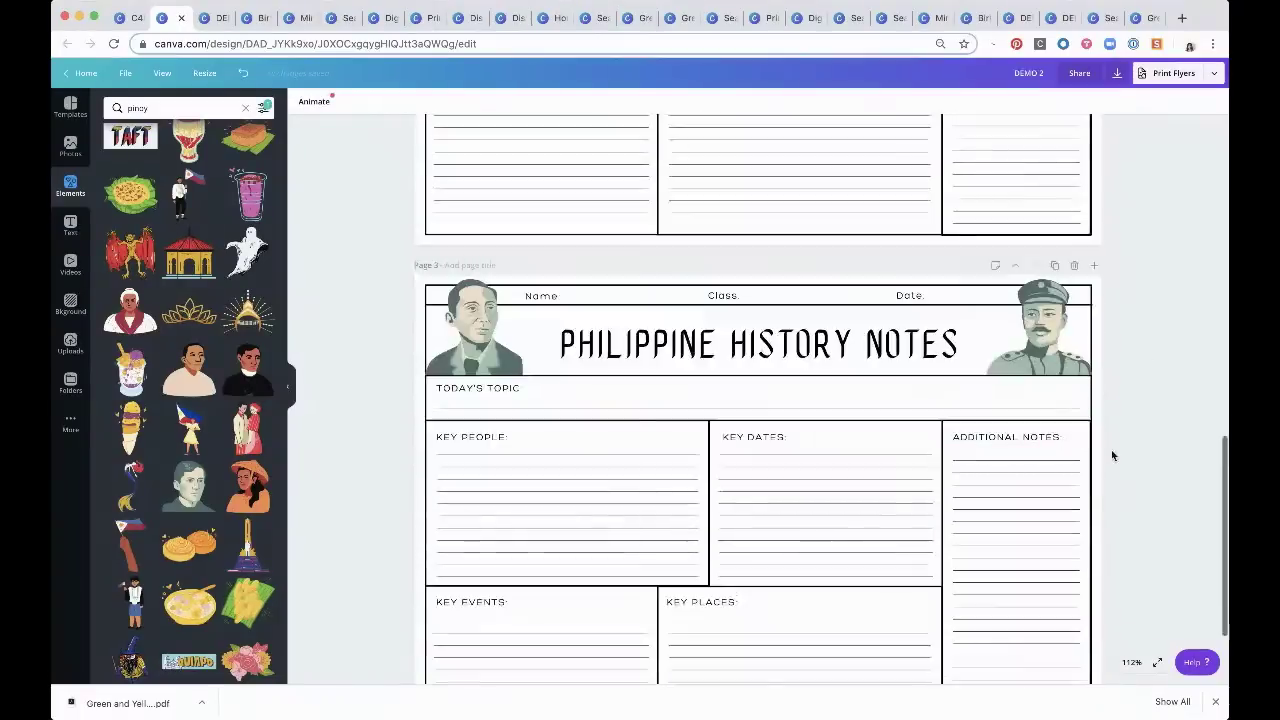
pyautogui.scroll(2, 1111, 452)
pyautogui.scroll(4, 1111, 449)
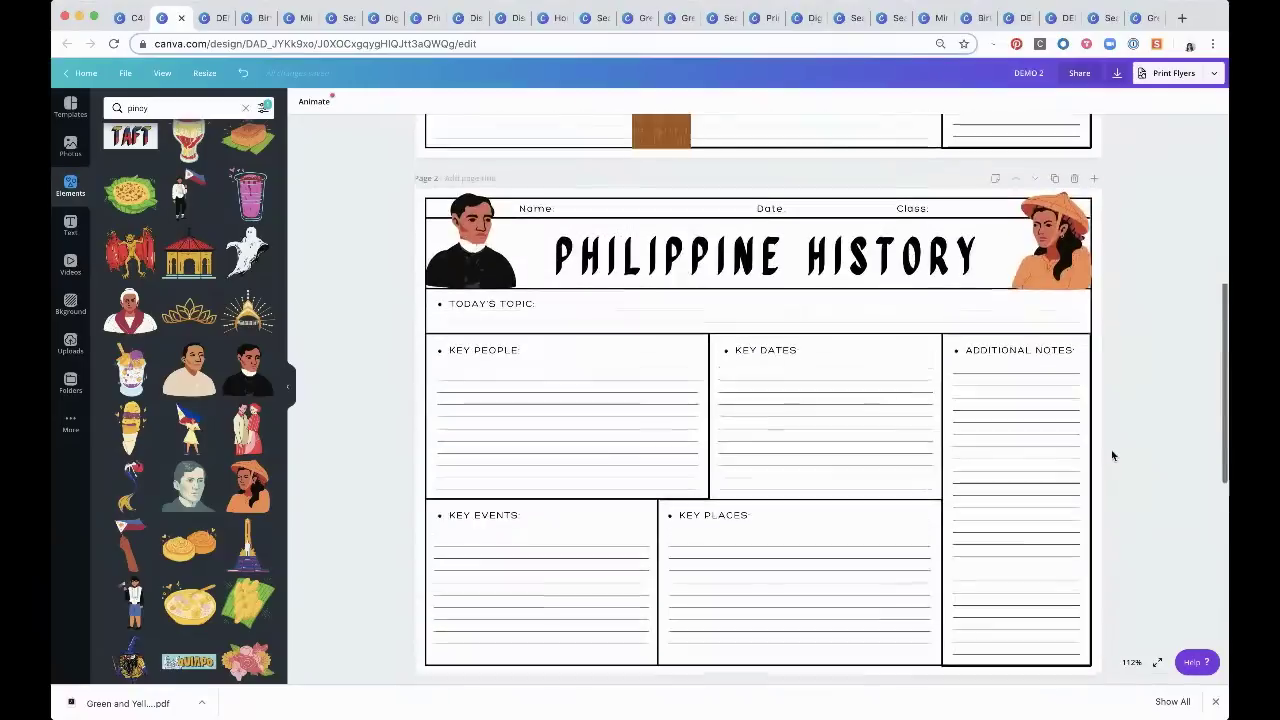
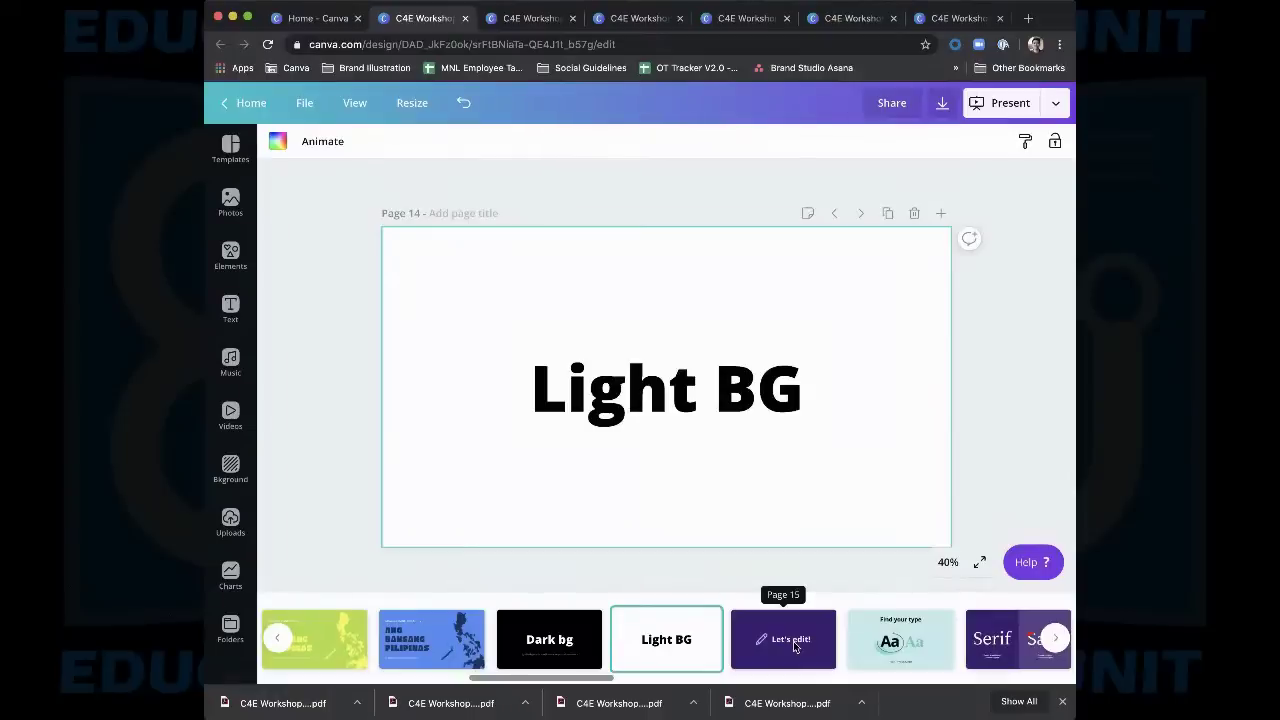
# Switch to the Math Class presentation and move the row of four color swatches slightly closer to the slide's corner
pyautogui.click(801, 661)
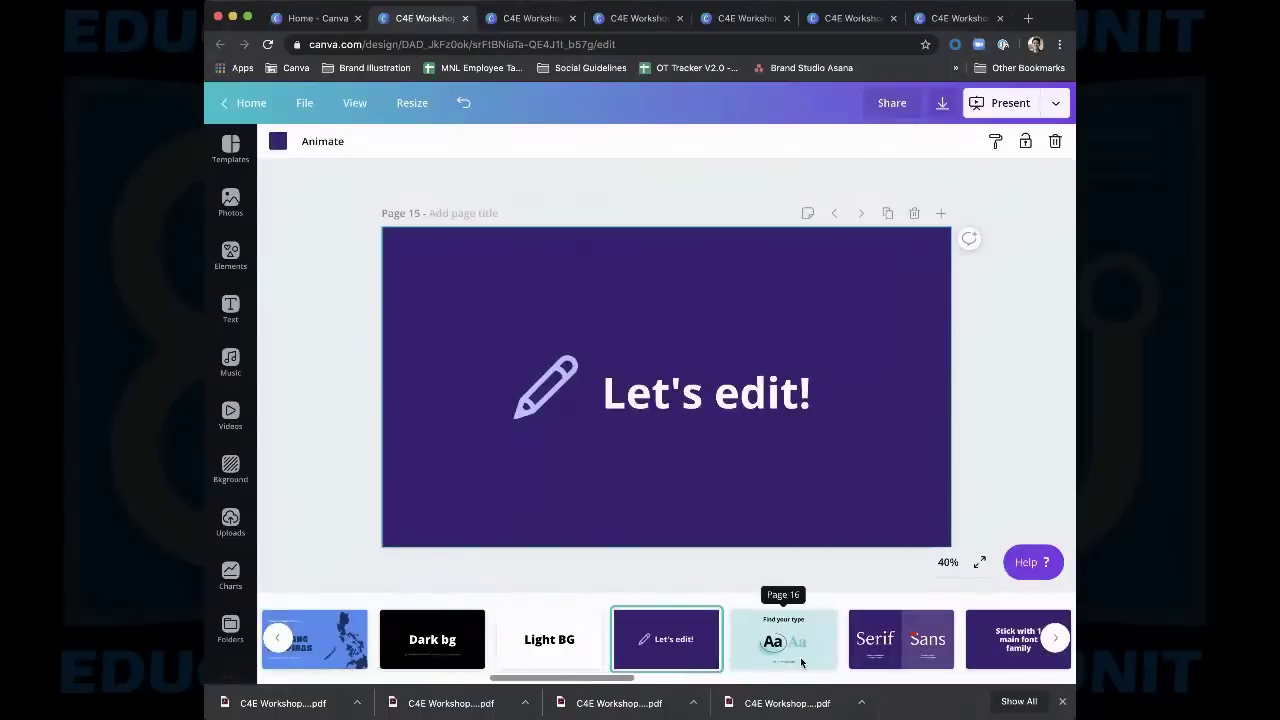
pyautogui.click(631, 28)
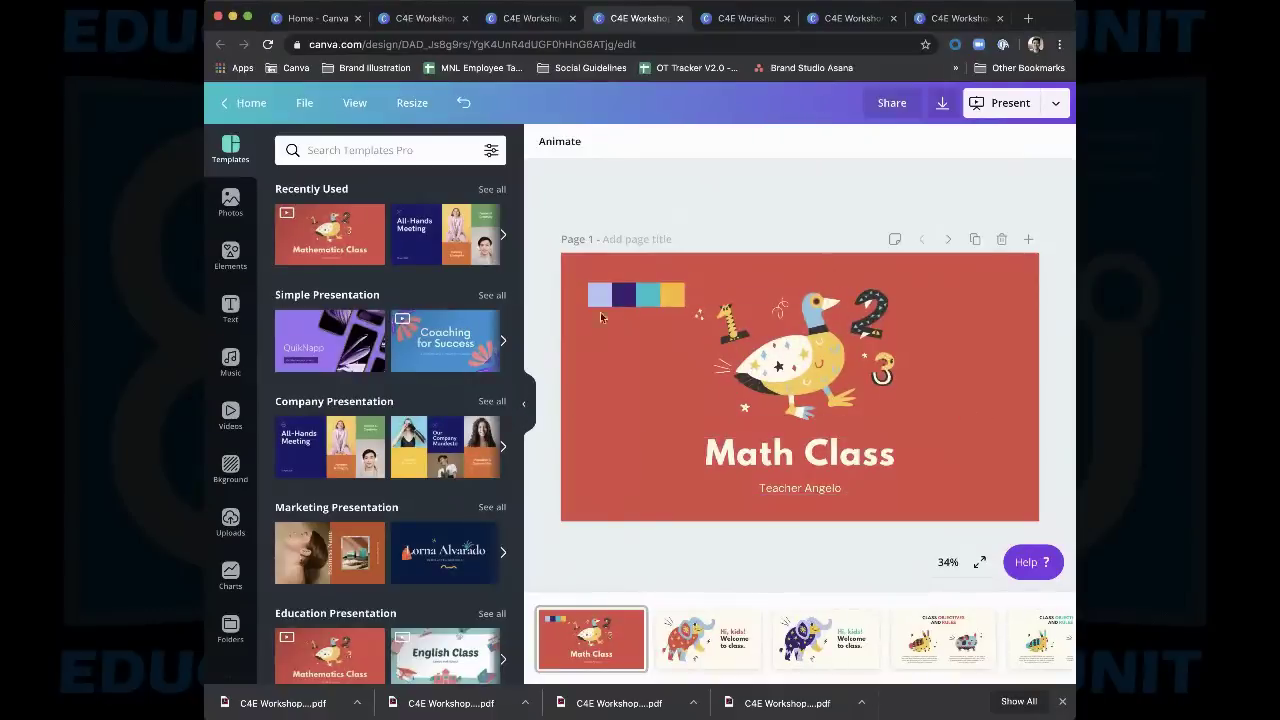
pyautogui.moveTo(581, 319); pyautogui.dragTo(674, 276)
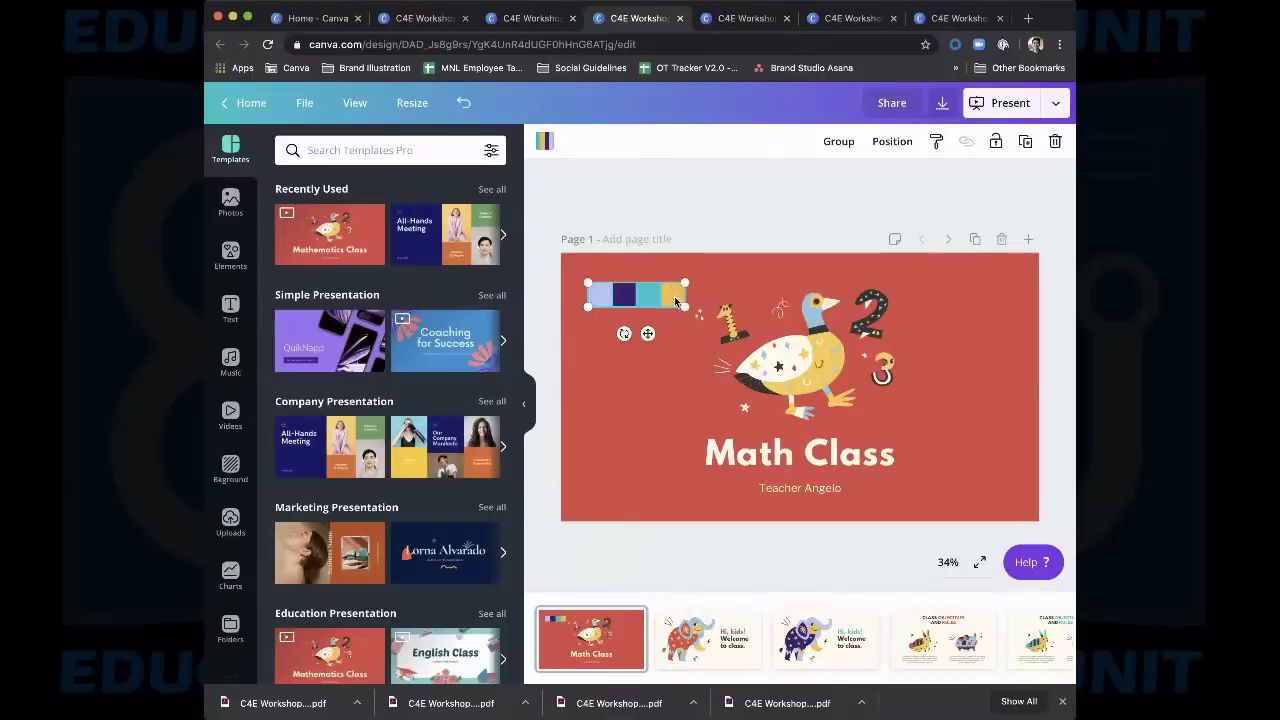
# Change the background of the Math Class title slide to the teal document color
pyautogui.click(661, 347)
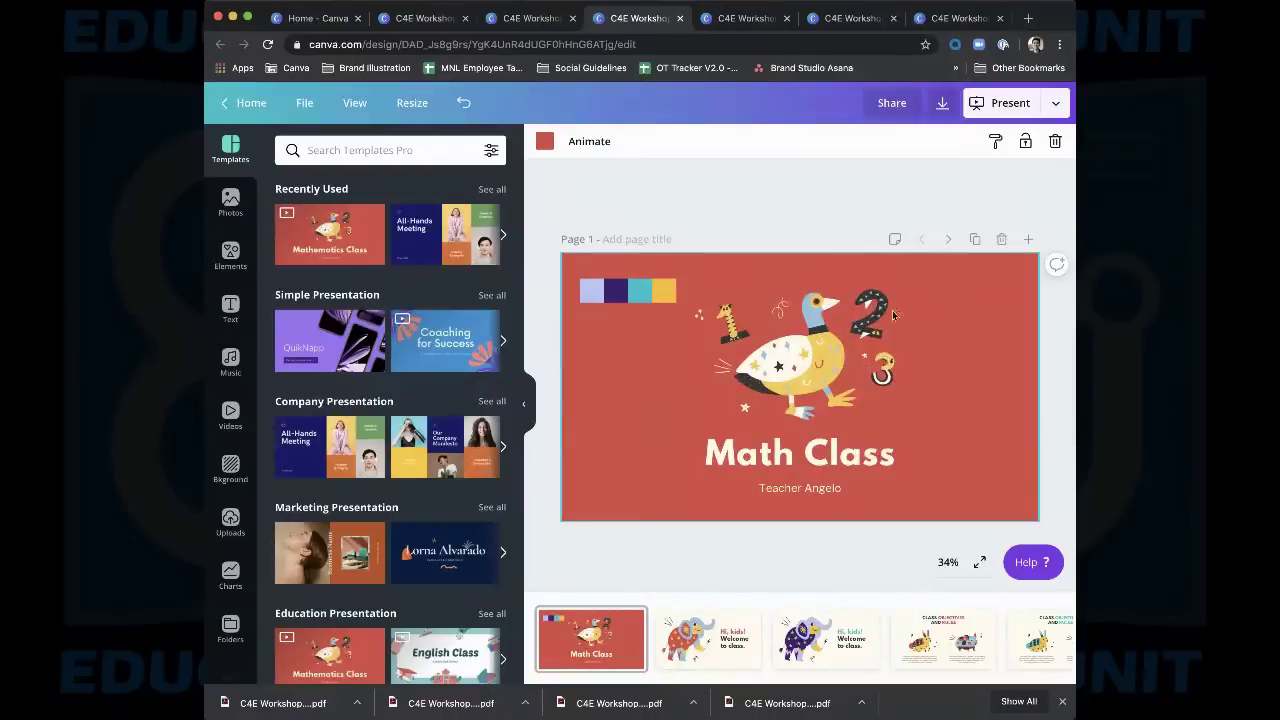
pyautogui.click(544, 141)
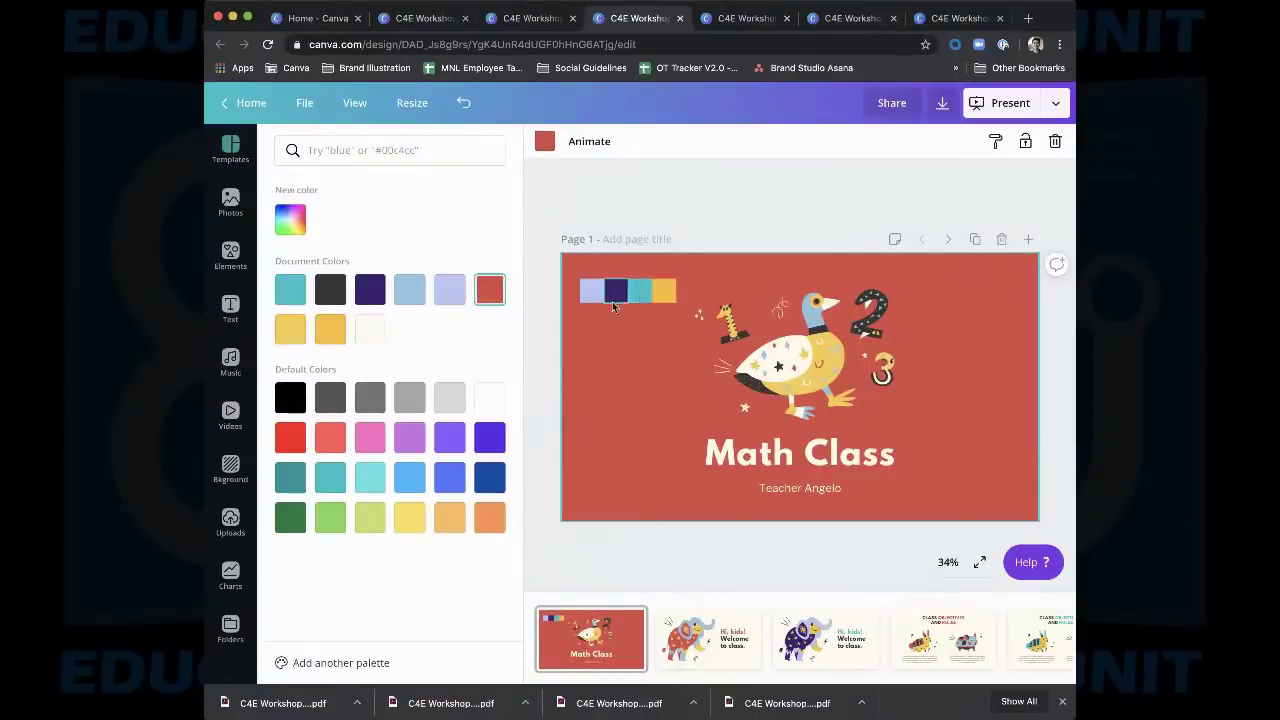
pyautogui.click(290, 292)
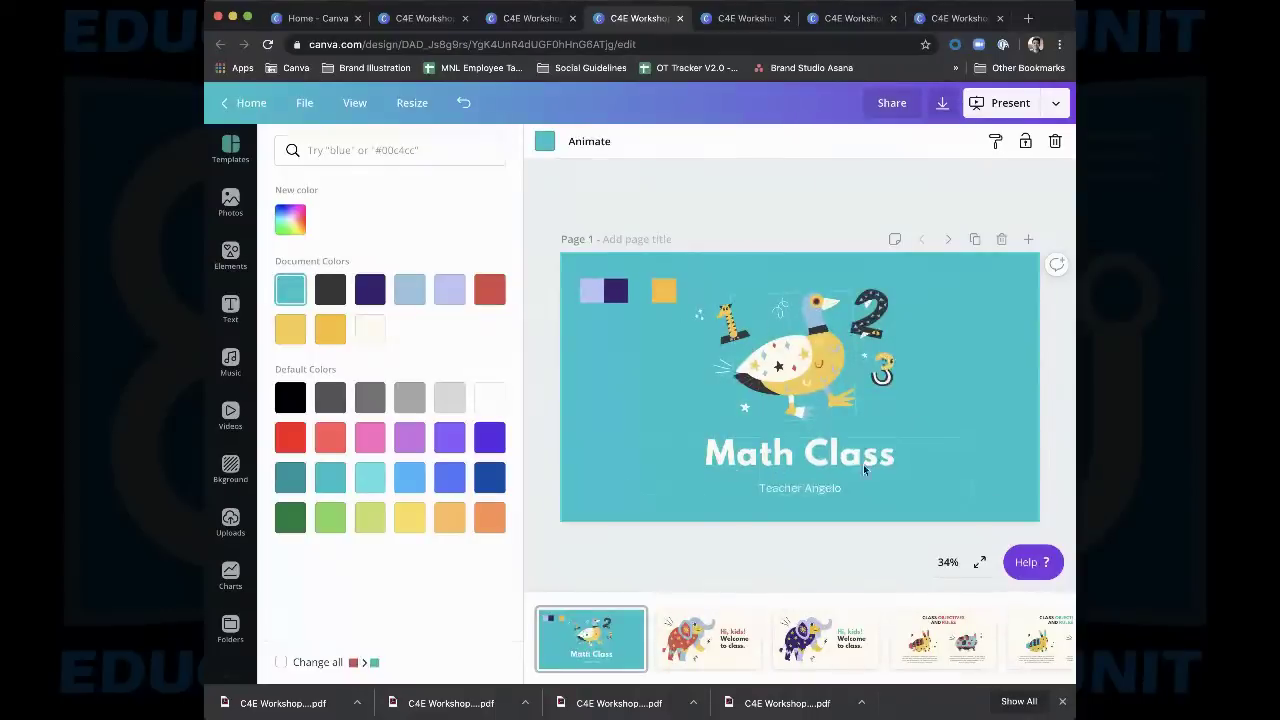
# Recolor the "Math Class" title text with the dark purple document color
pyautogui.click(905, 488)
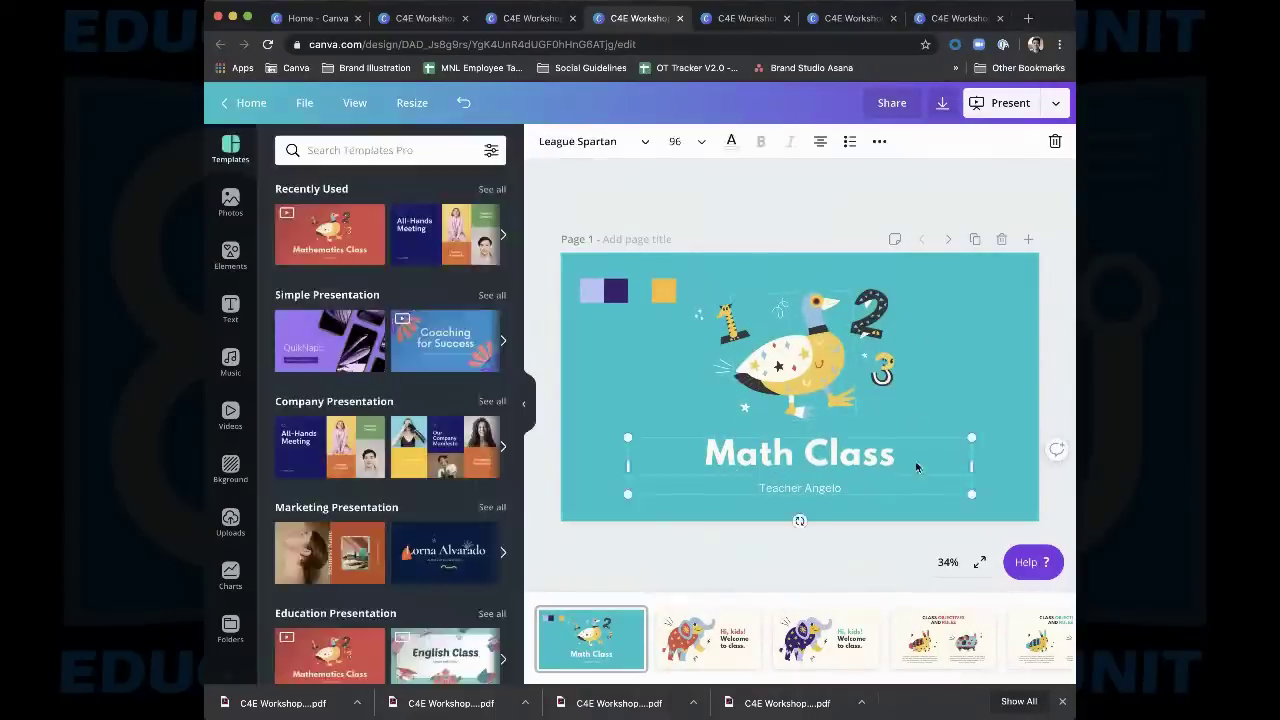
pyautogui.click(998, 455)
pyautogui.click(898, 455)
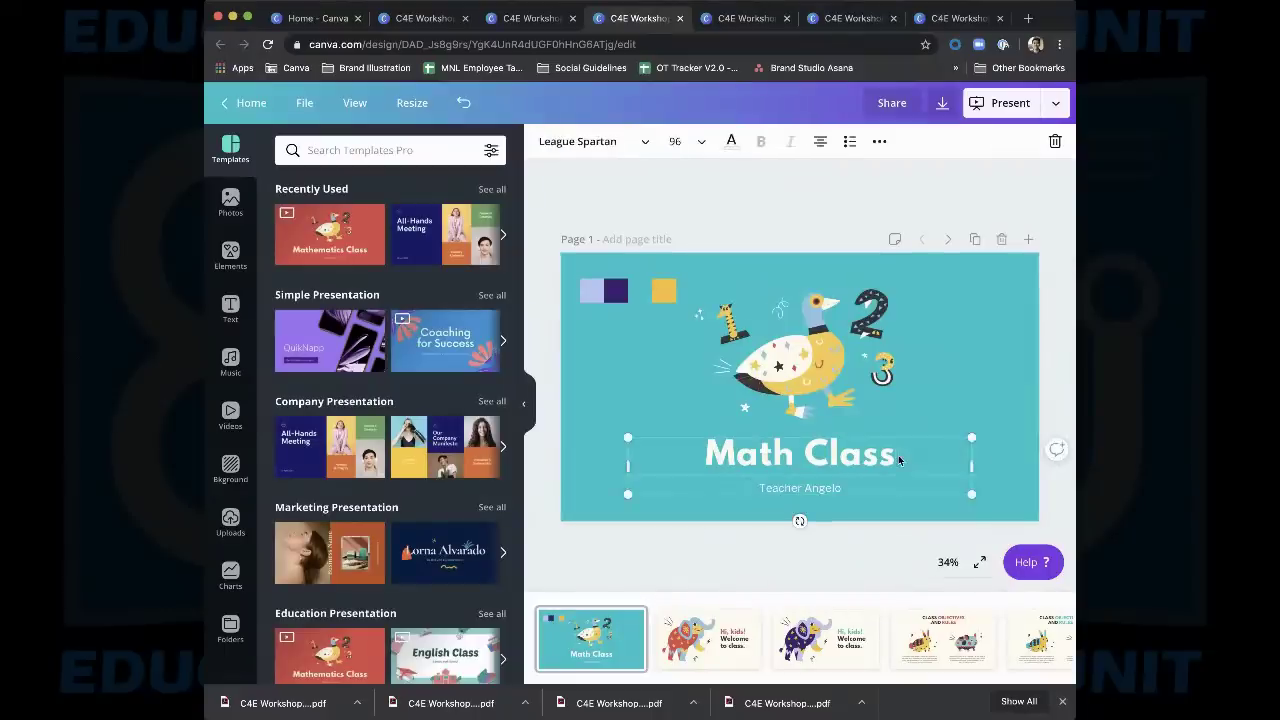
pyautogui.moveTo(912, 458); pyautogui.dragTo(708, 448)
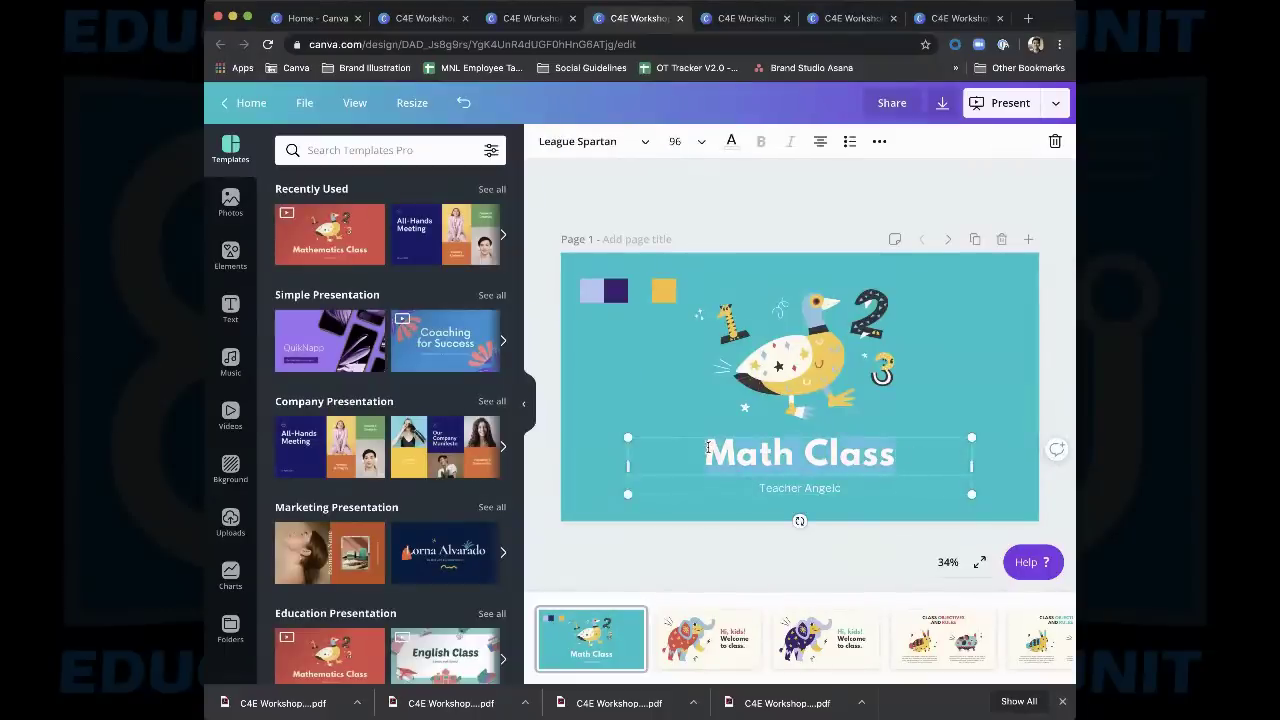
pyautogui.click(731, 141)
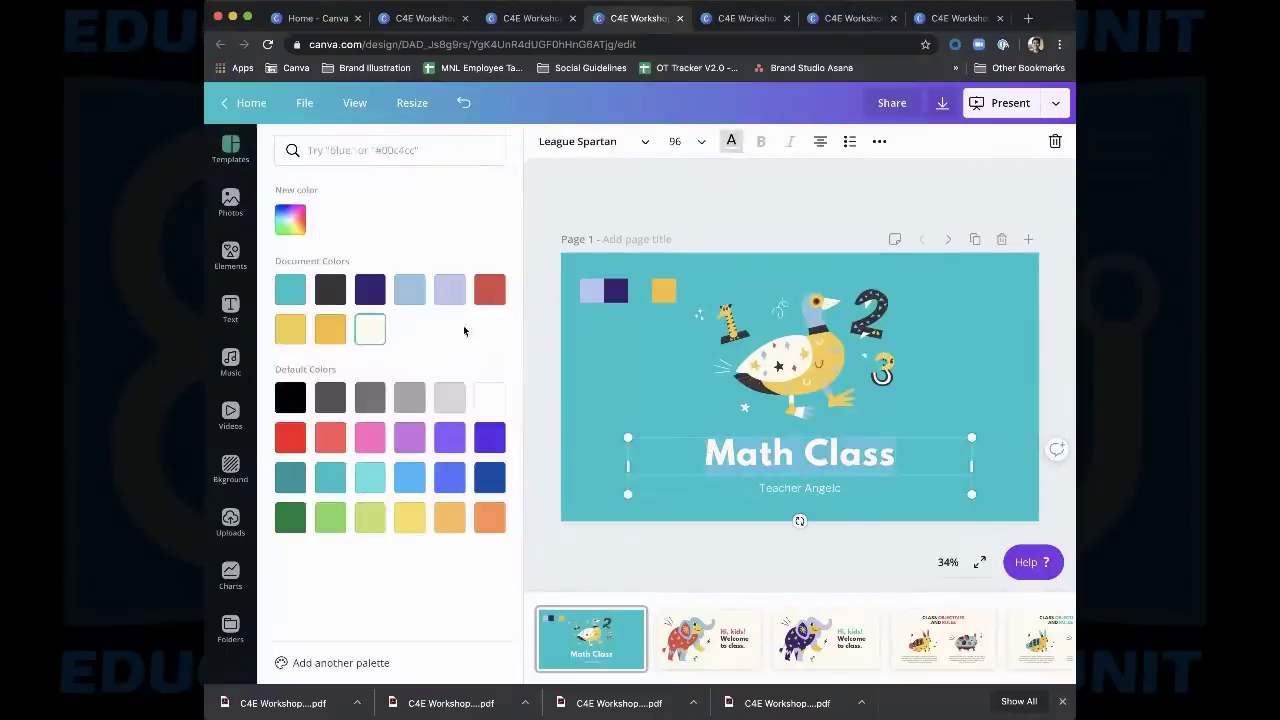
pyautogui.click(370, 289)
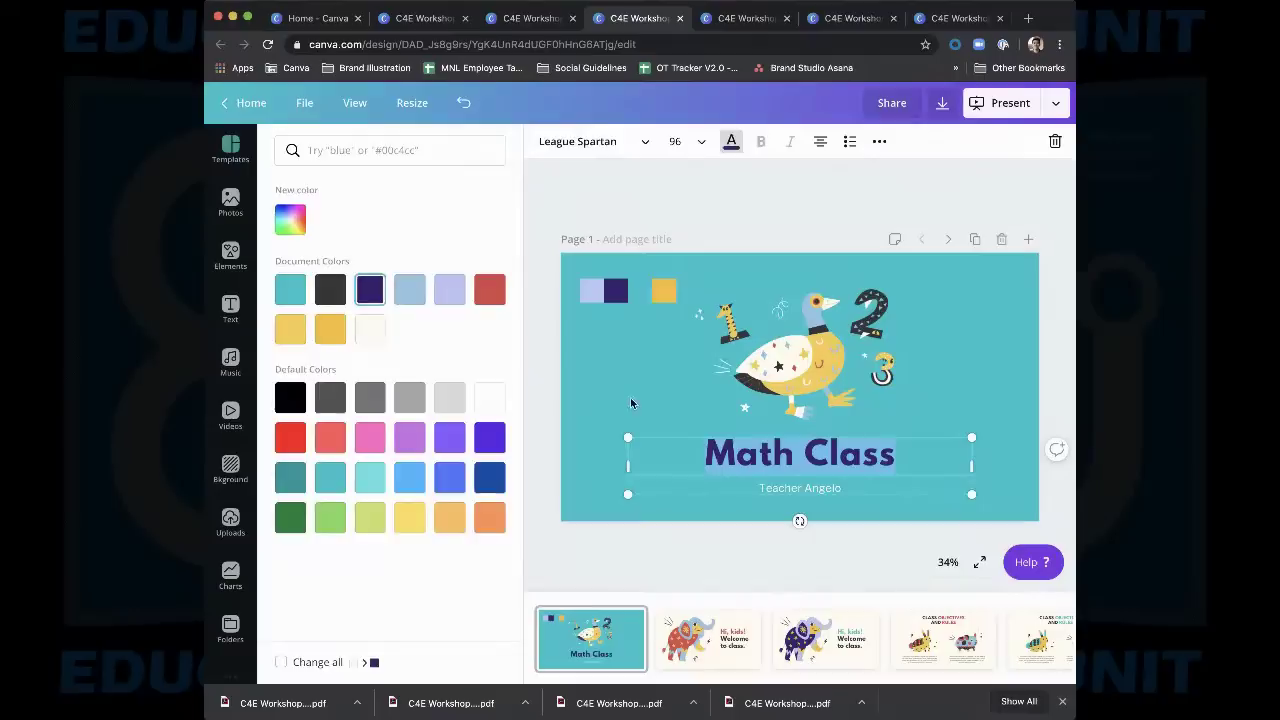
# Recolor the duck illustration on the Math Class title slide, making its light blue parts lavender and its red parts teal
pyautogui.press('Escape')
pyautogui.click(991, 383)
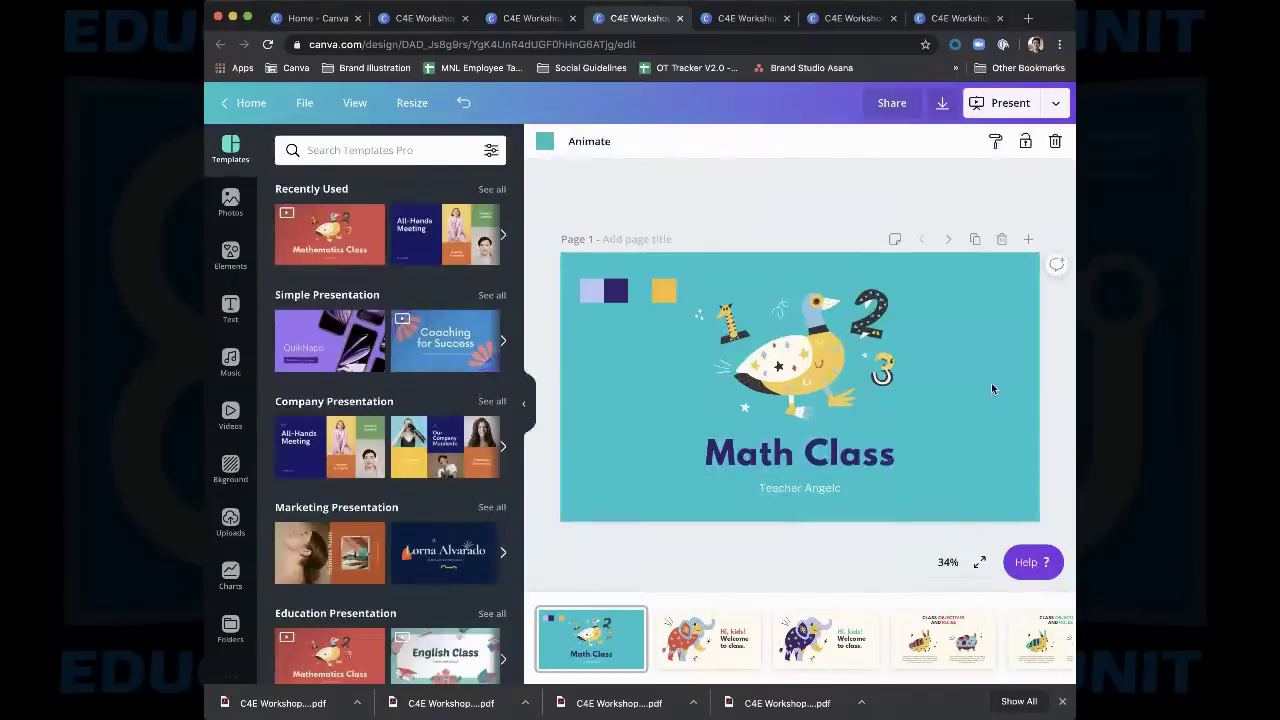
pyautogui.click(814, 319)
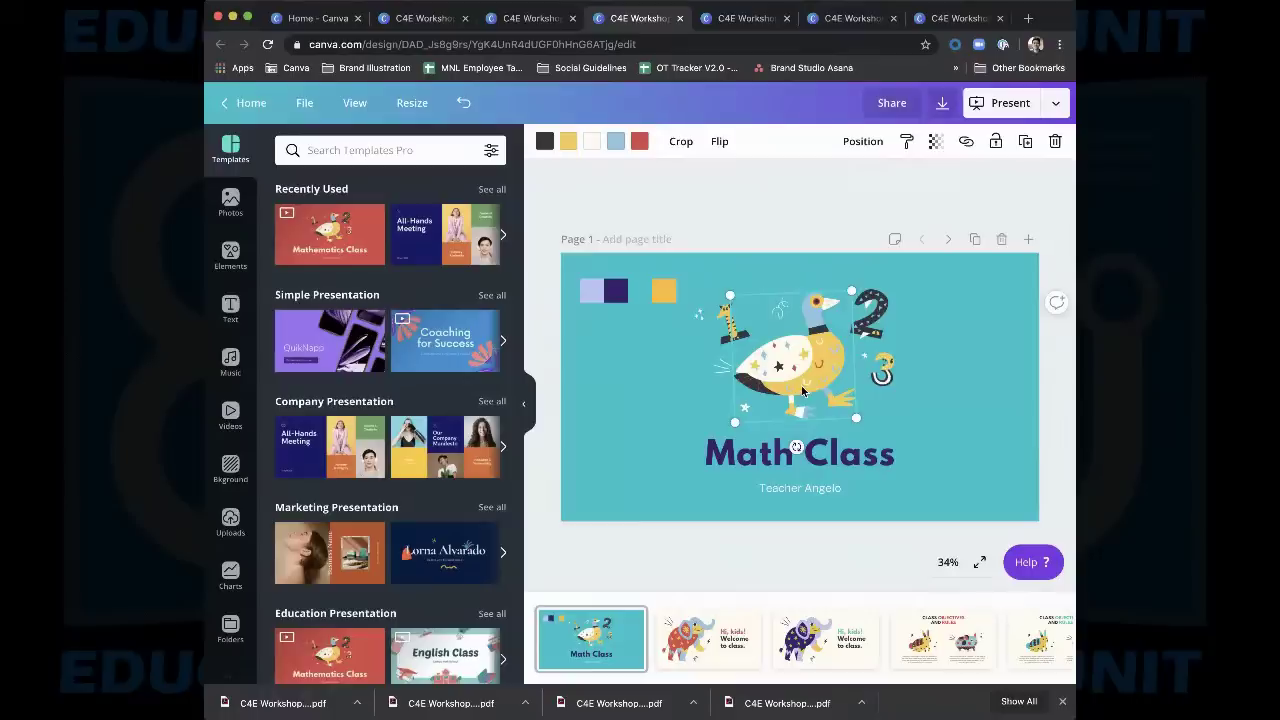
pyautogui.click(936, 404)
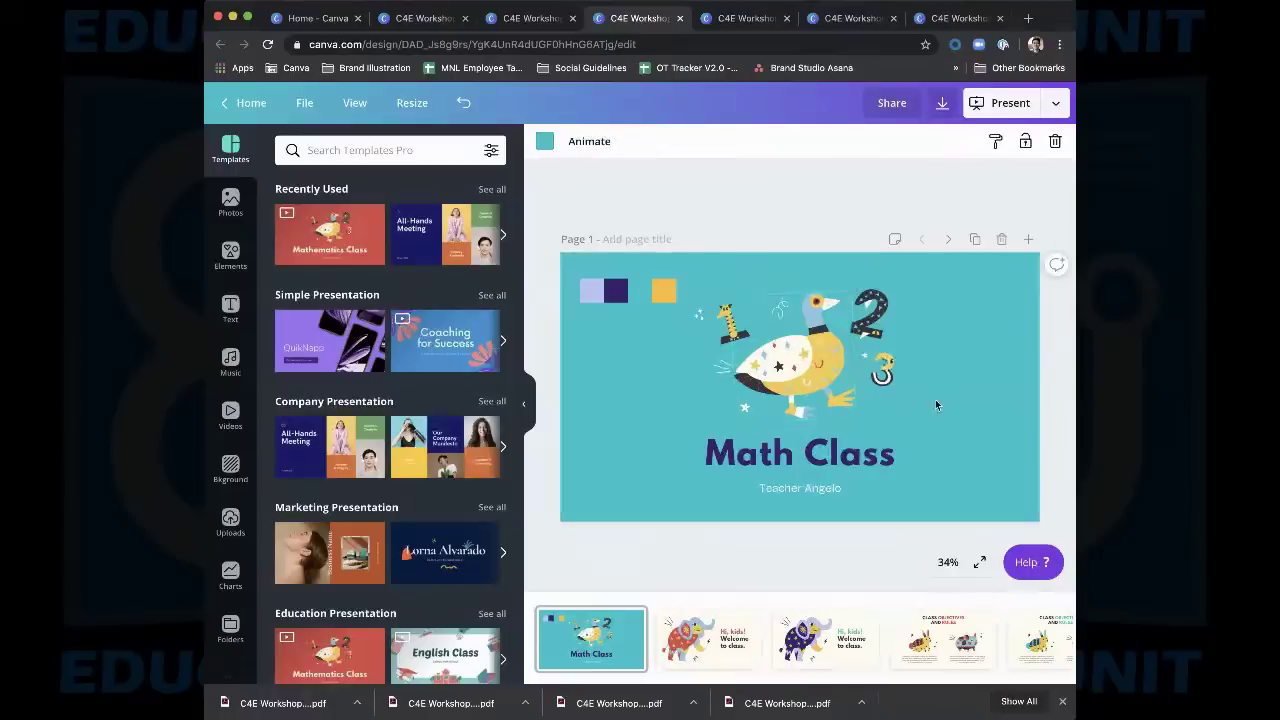
pyautogui.click(807, 379)
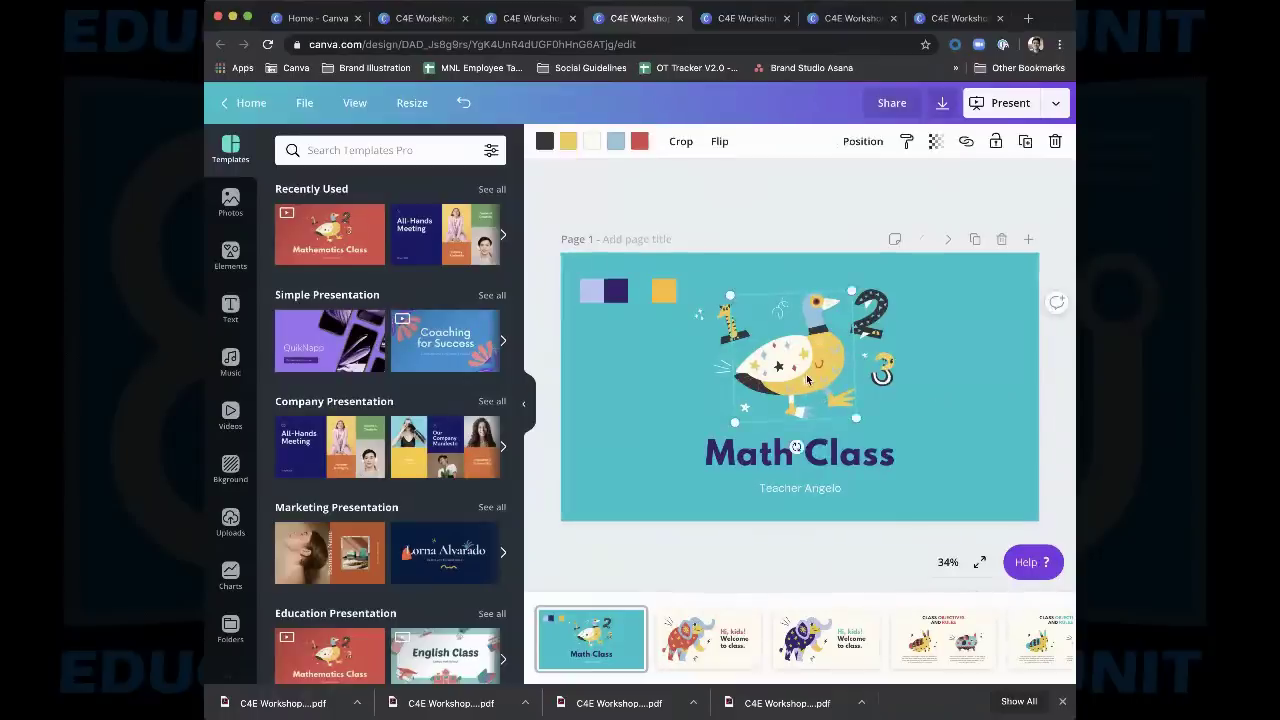
pyautogui.click(616, 143)
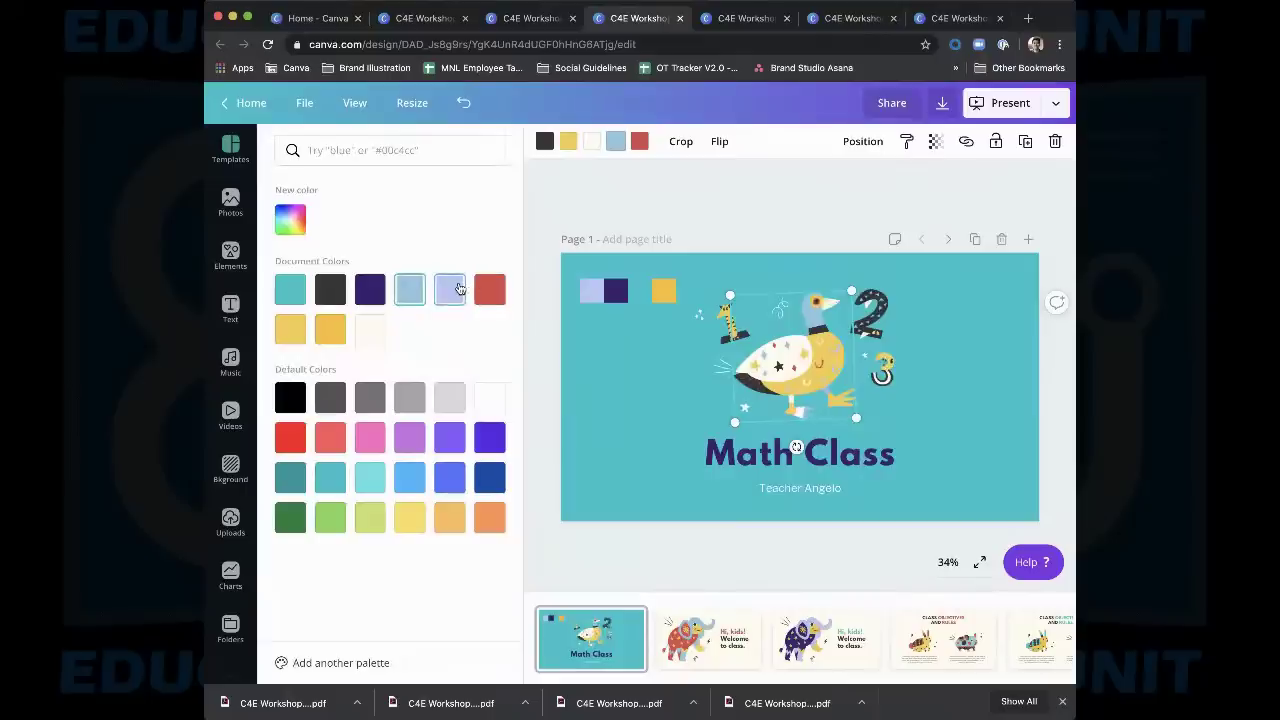
pyautogui.click(455, 289)
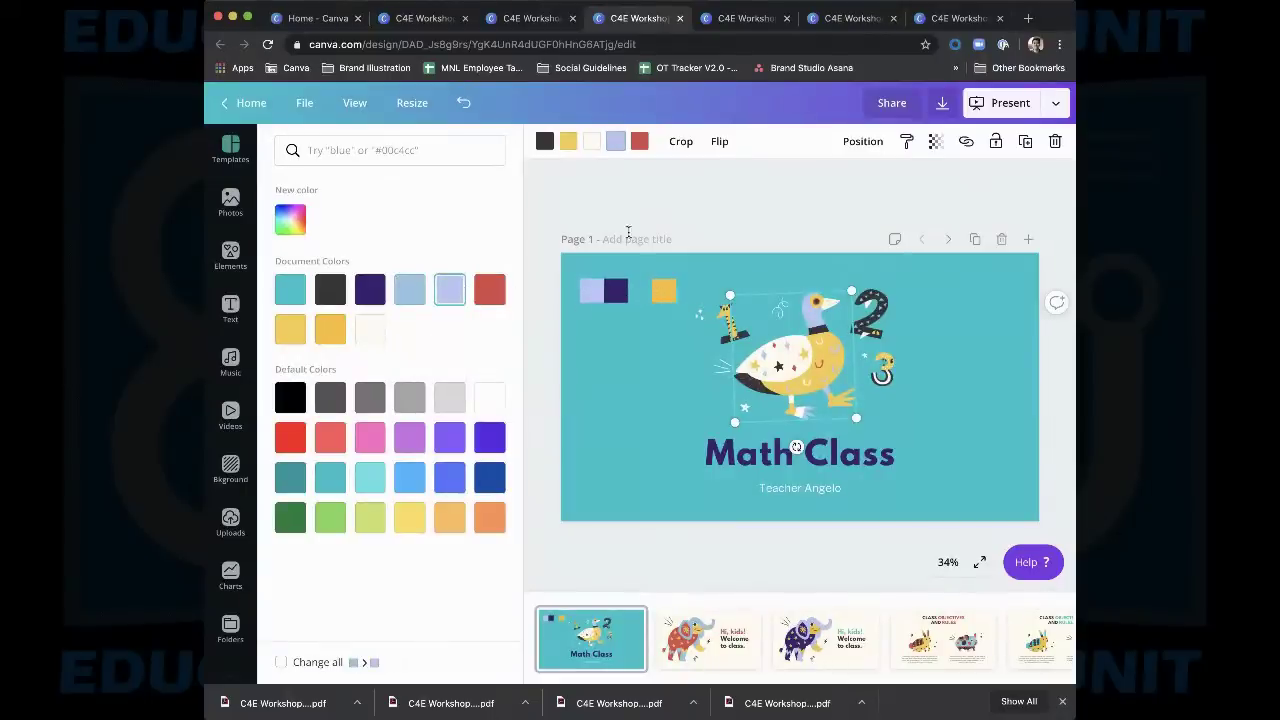
pyautogui.click(640, 141)
pyautogui.click(291, 289)
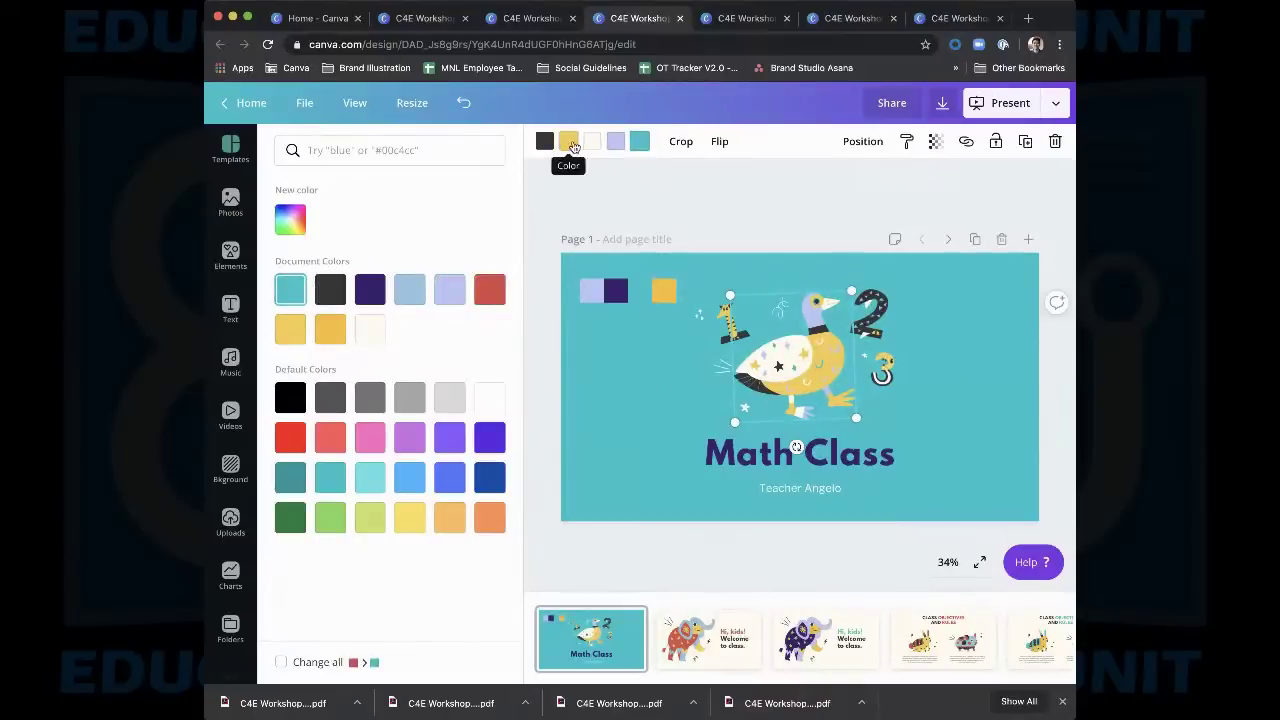
pyautogui.press('Escape')
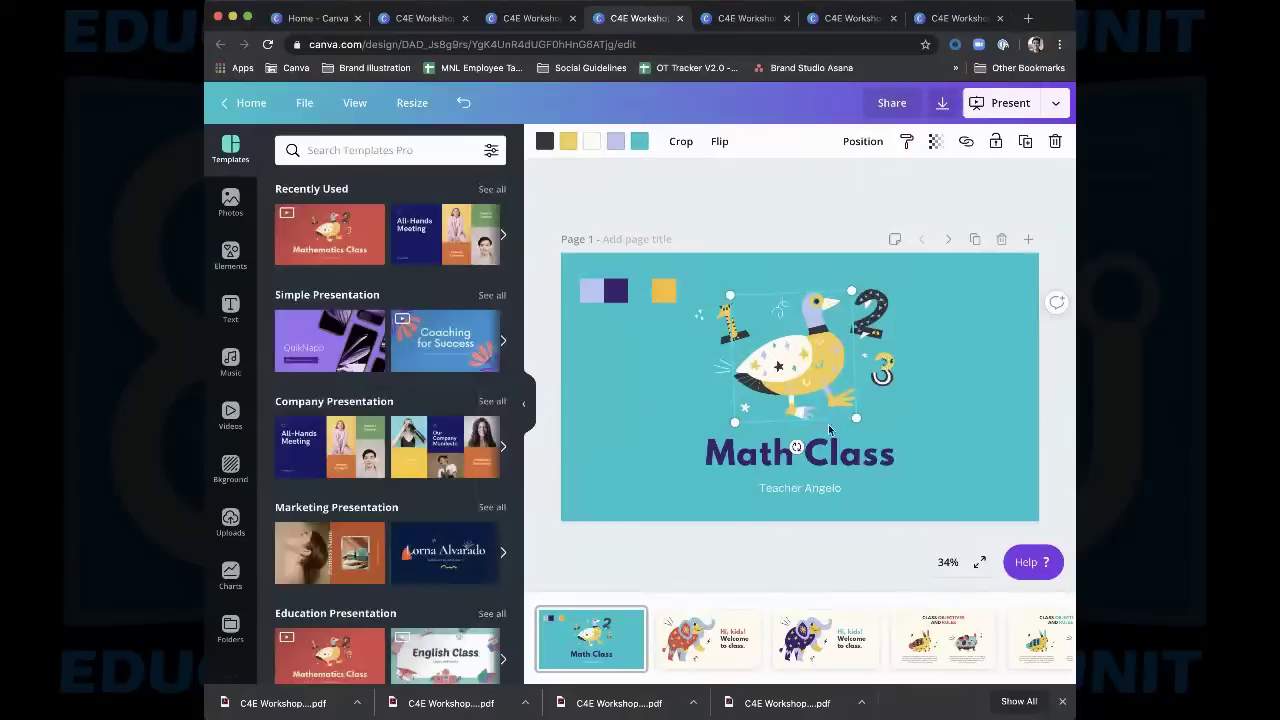
# Recolor the "Hi, kids!" text on page 2 with the teal document color
pyautogui.click(705, 632)
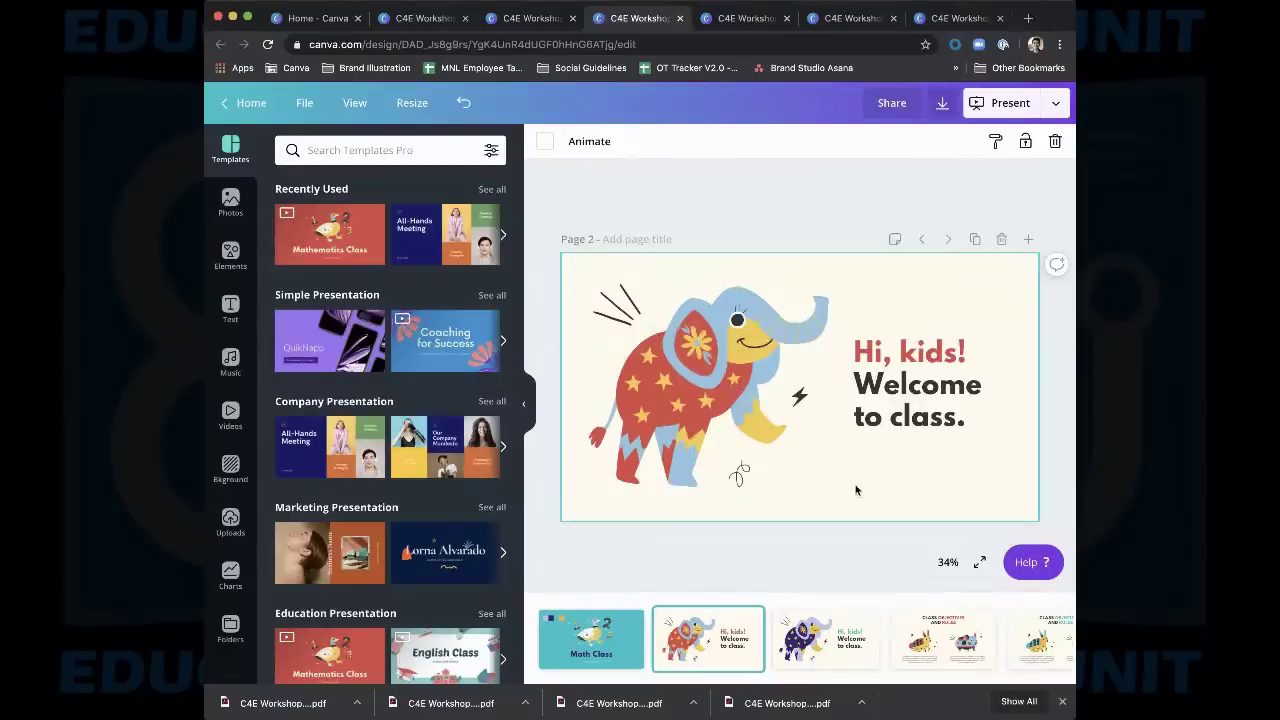
pyautogui.click(971, 360)
pyautogui.click(970, 356)
pyautogui.moveTo(970, 354); pyautogui.dragTo(858, 350)
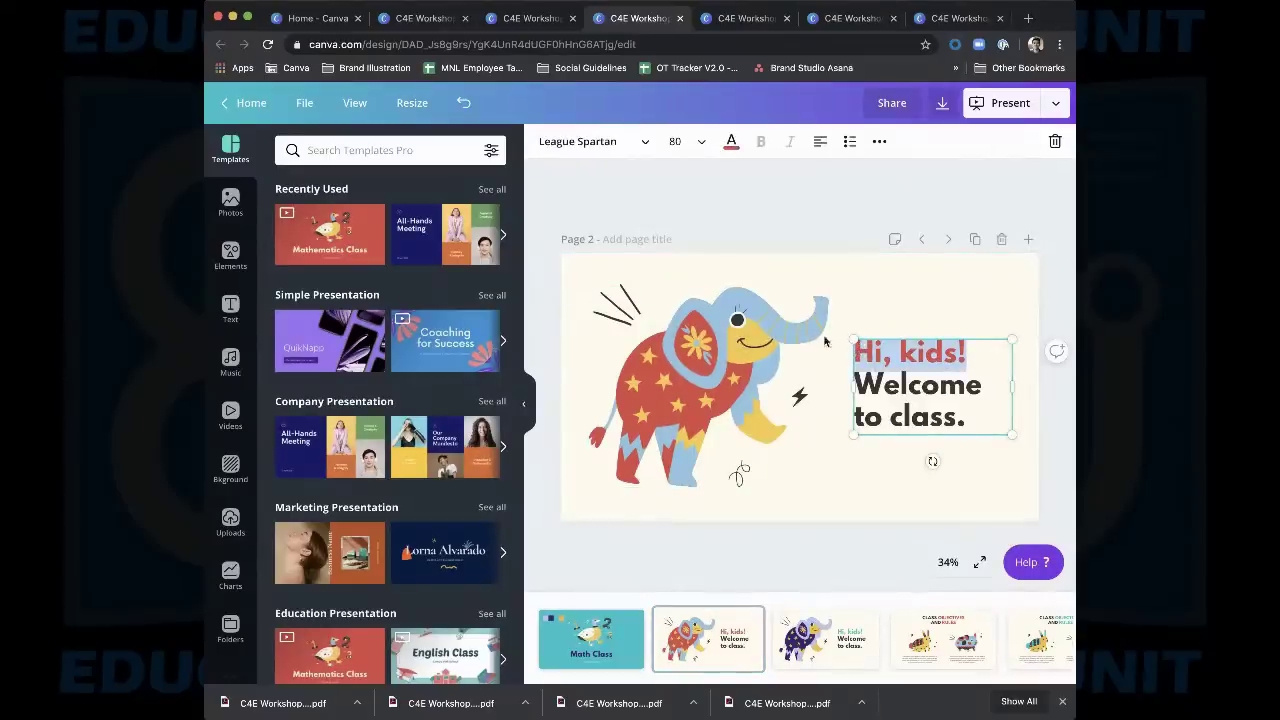
pyautogui.click(731, 141)
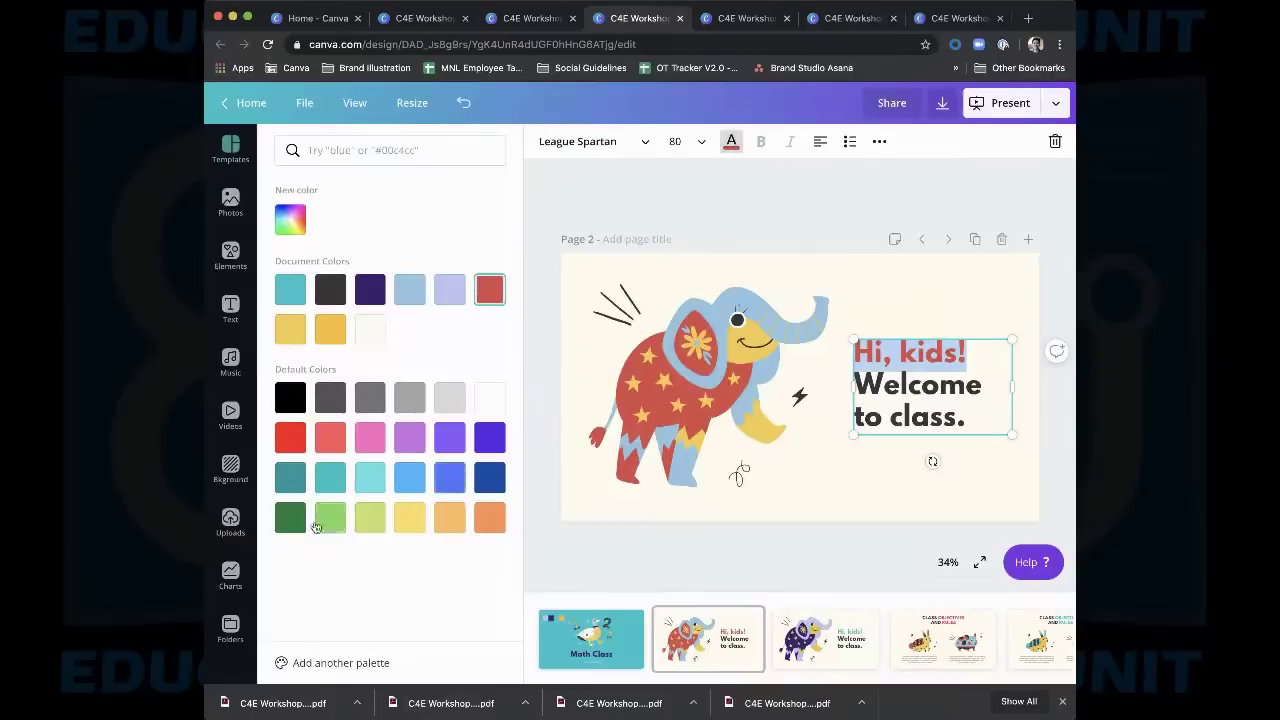
pyautogui.click(287, 295)
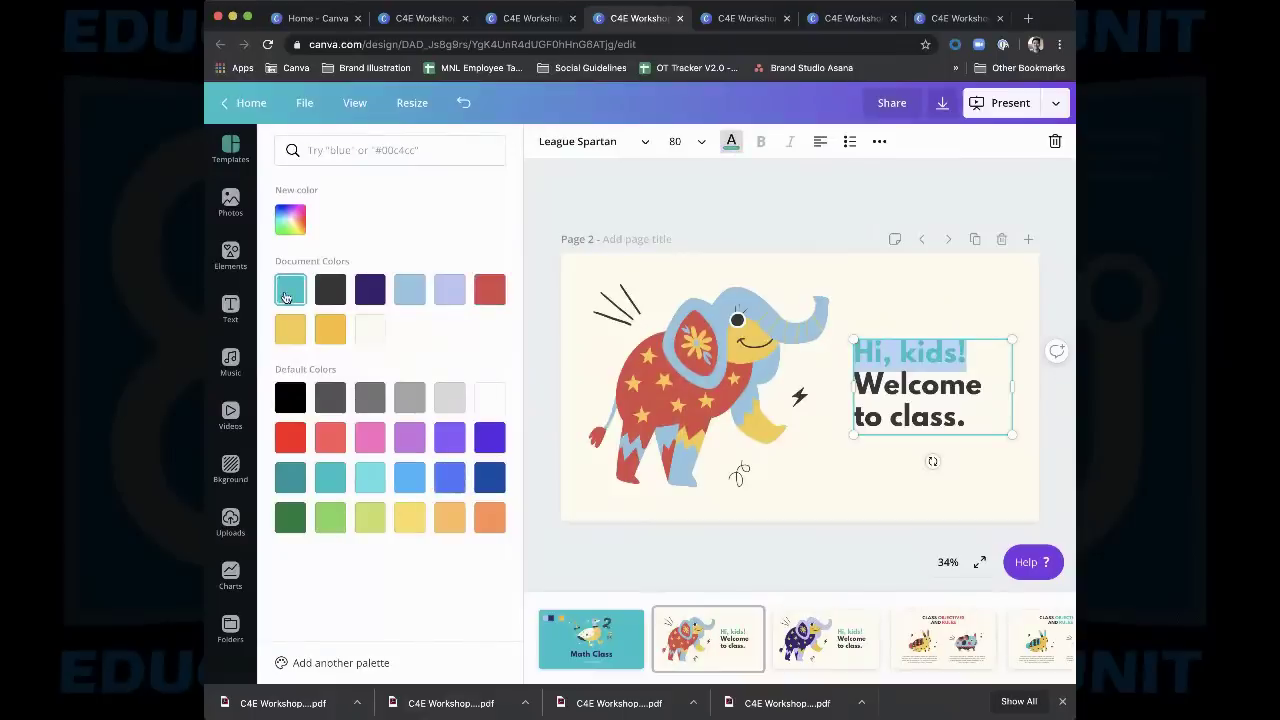
pyautogui.click(871, 505)
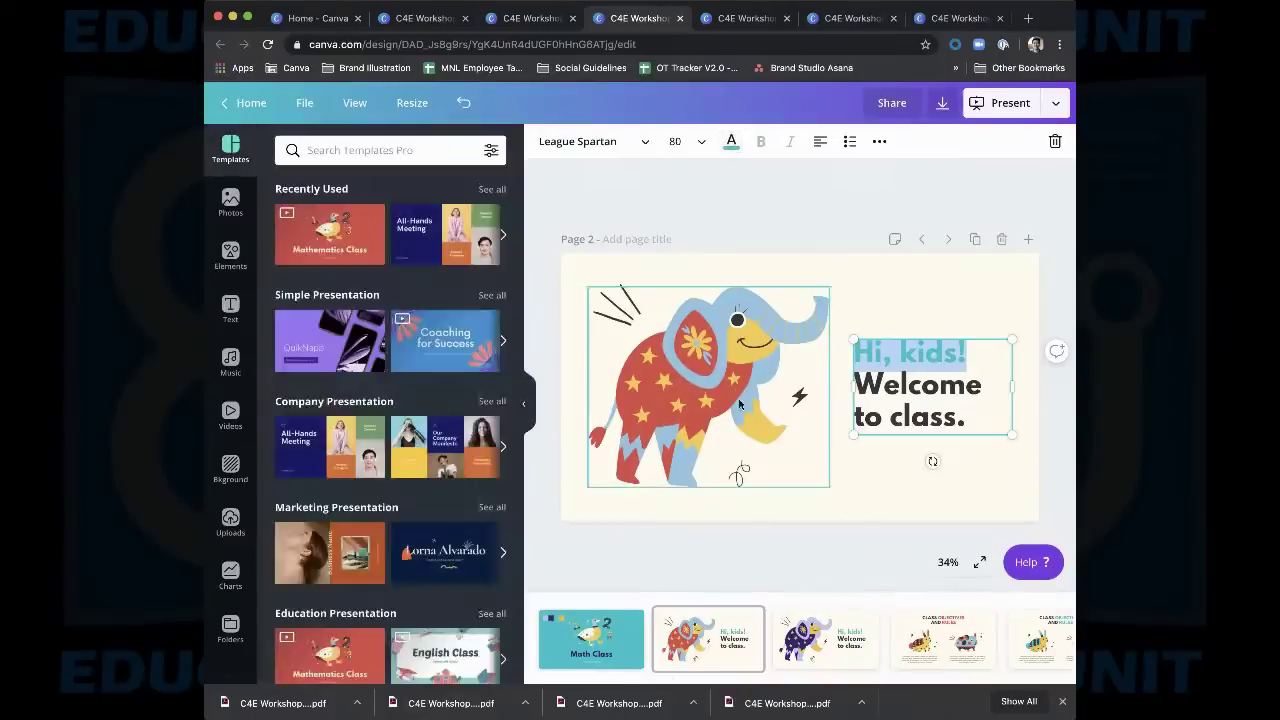
# Change the light blue areas of the page 2 elephant to the lavender document color
pyautogui.click(751, 309)
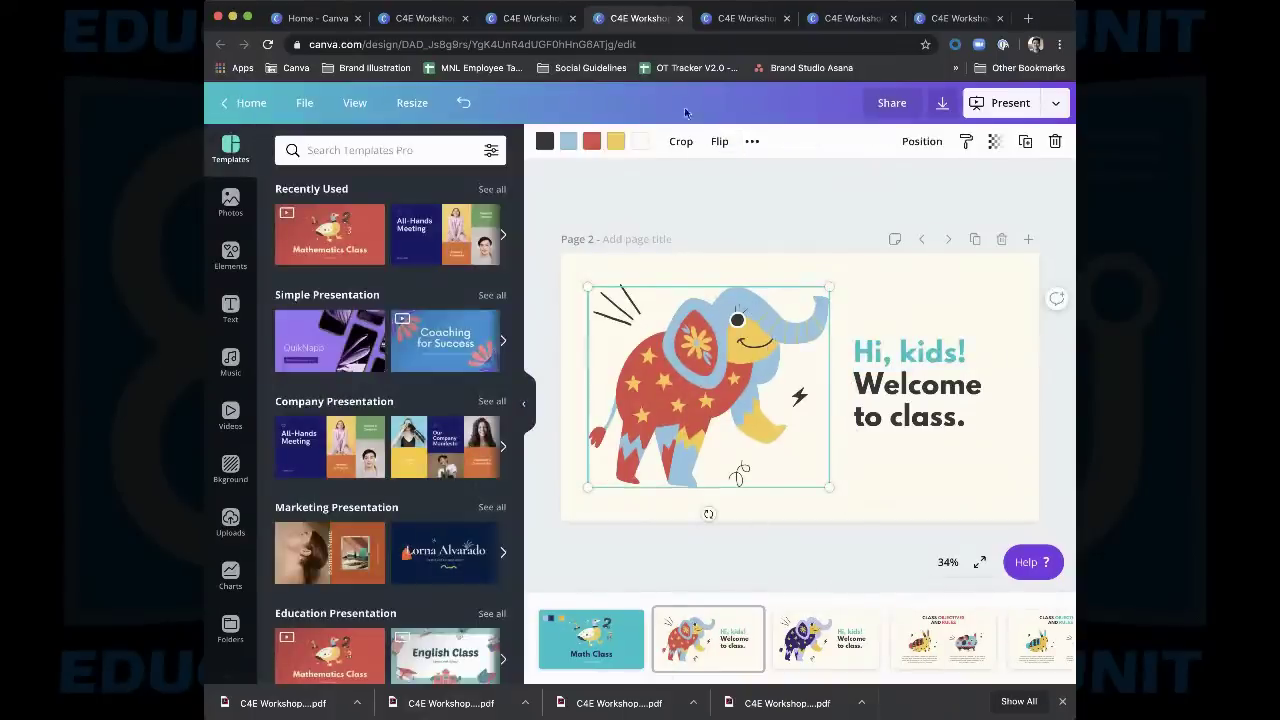
pyautogui.click(569, 143)
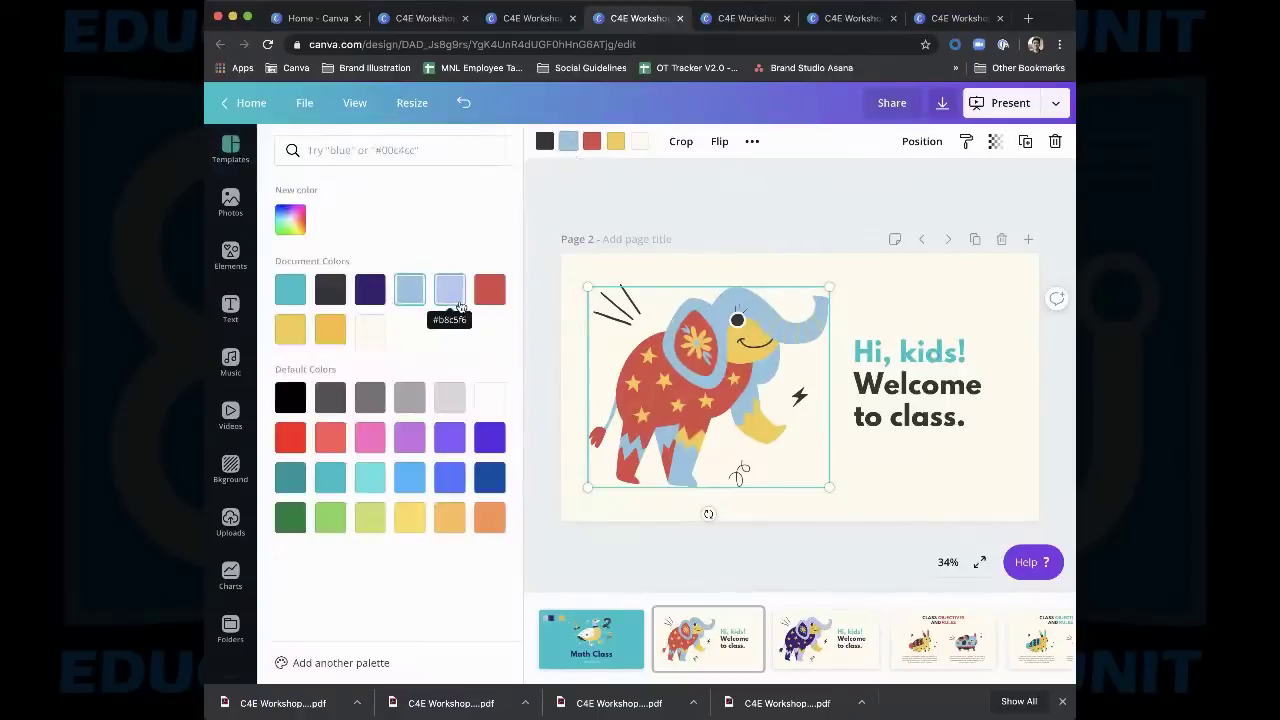
pyautogui.click(569, 143)
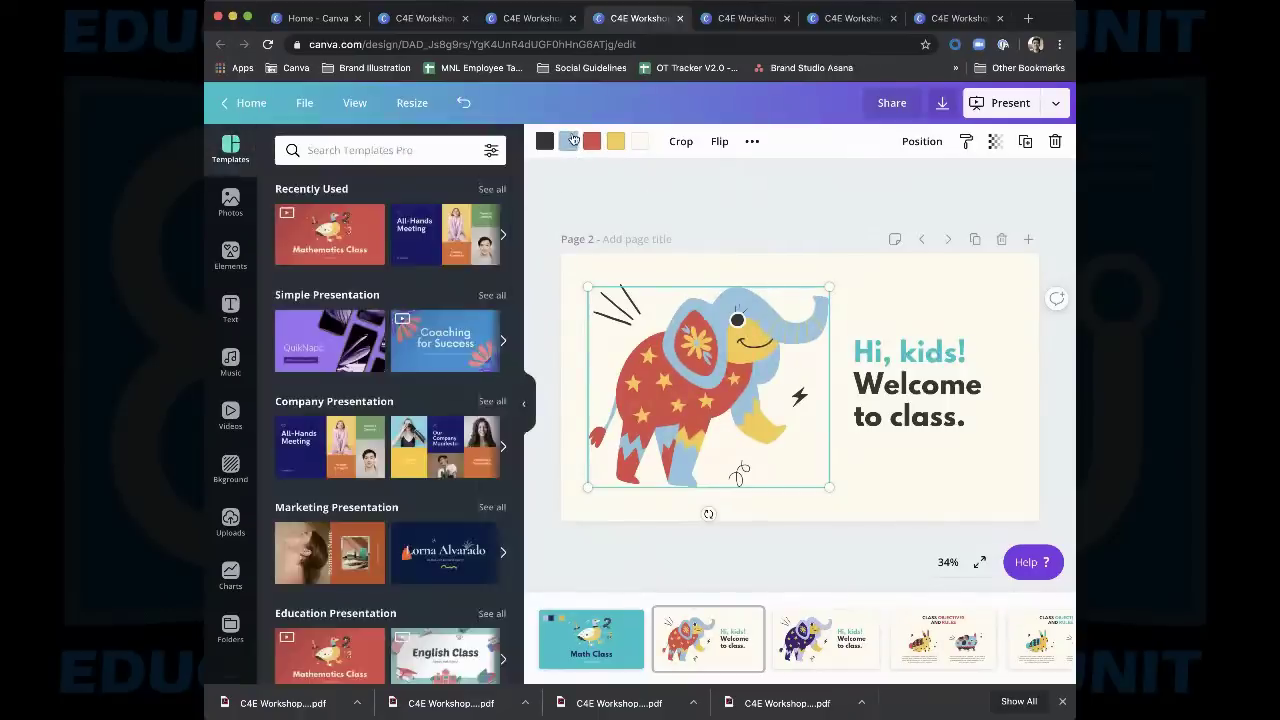
pyautogui.click(574, 140)
pyautogui.click(451, 290)
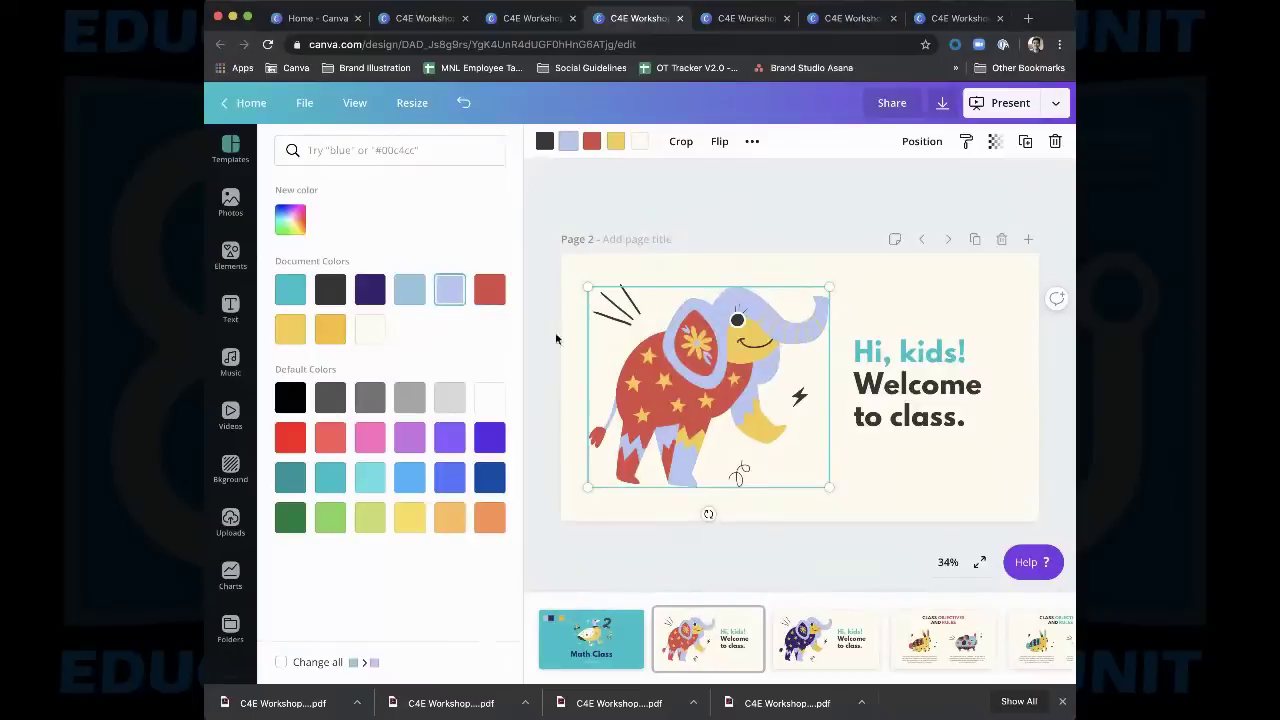
pyautogui.click(490, 290)
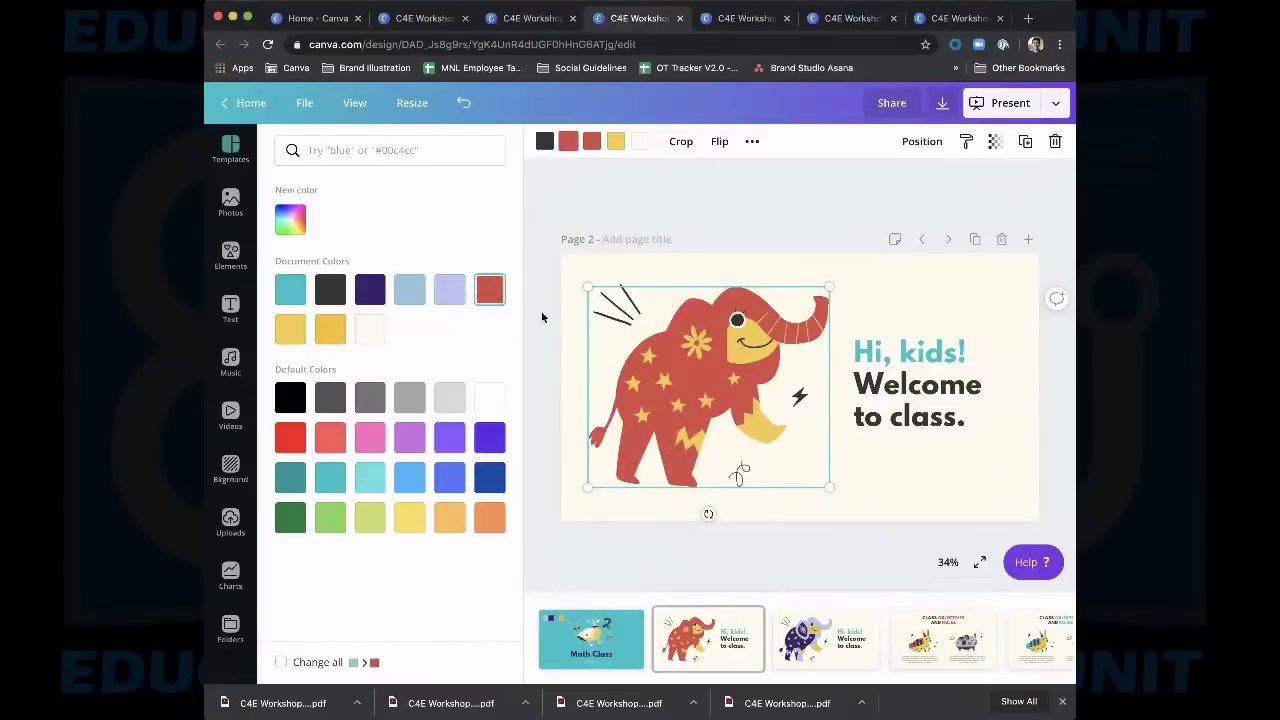
pyautogui.click(451, 297)
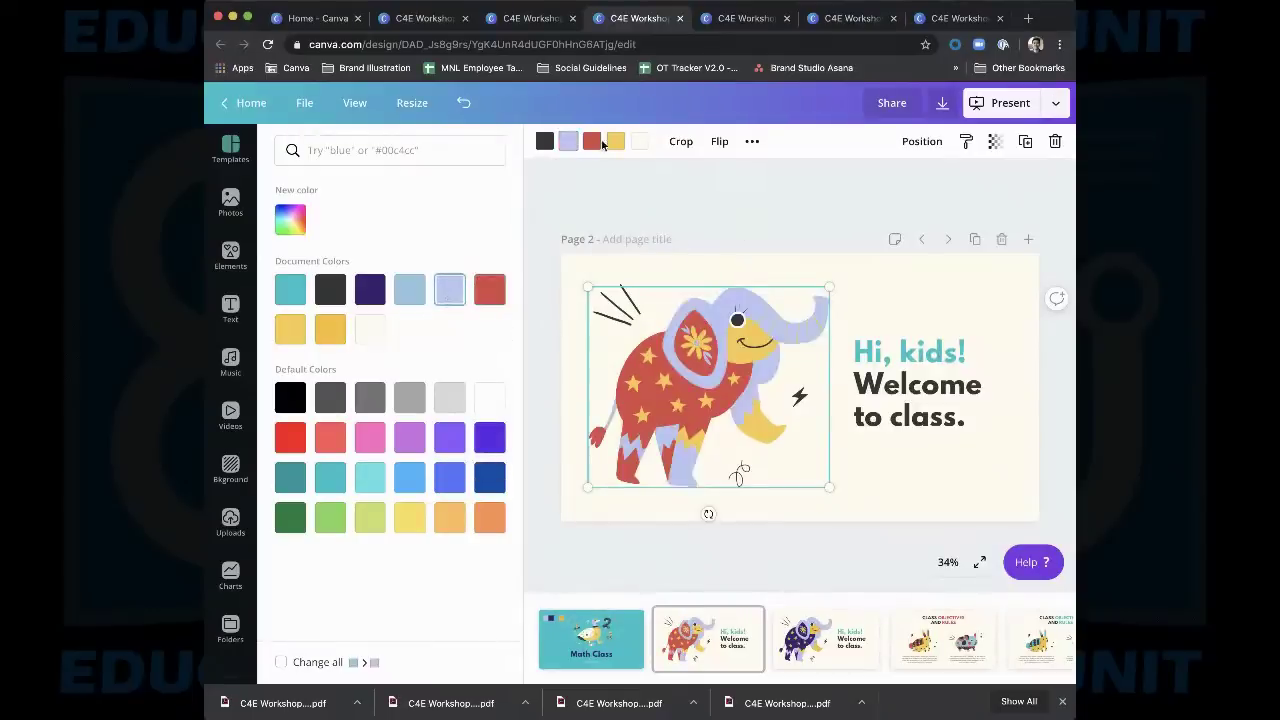
pyautogui.click(569, 145)
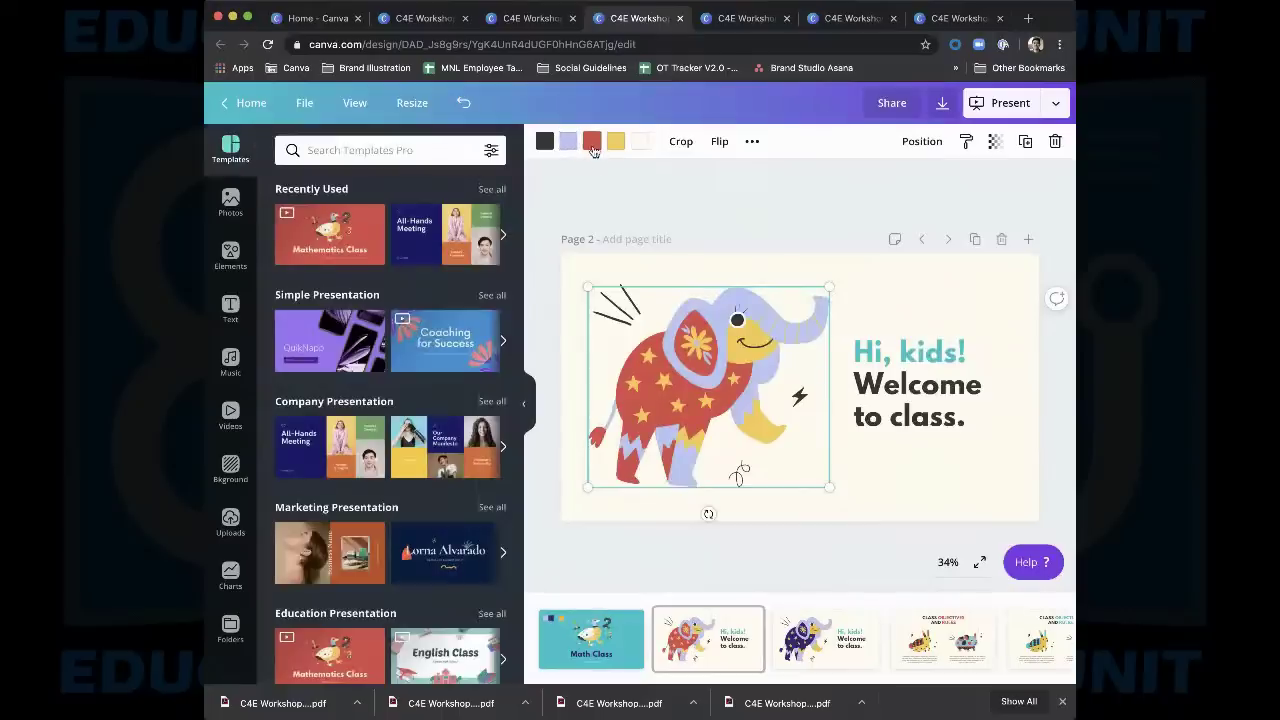
# Change the red areas of the page 2 elephant to the dark purple document color
pyautogui.click(591, 143)
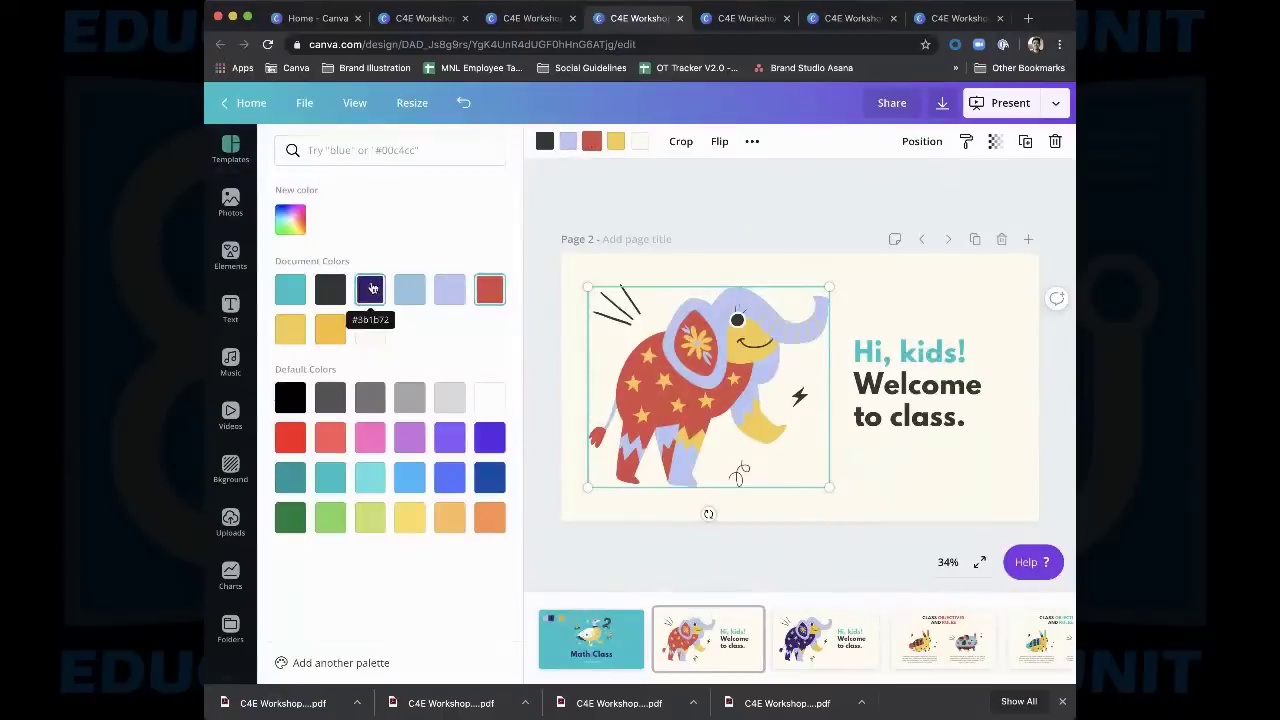
pyautogui.click(371, 289)
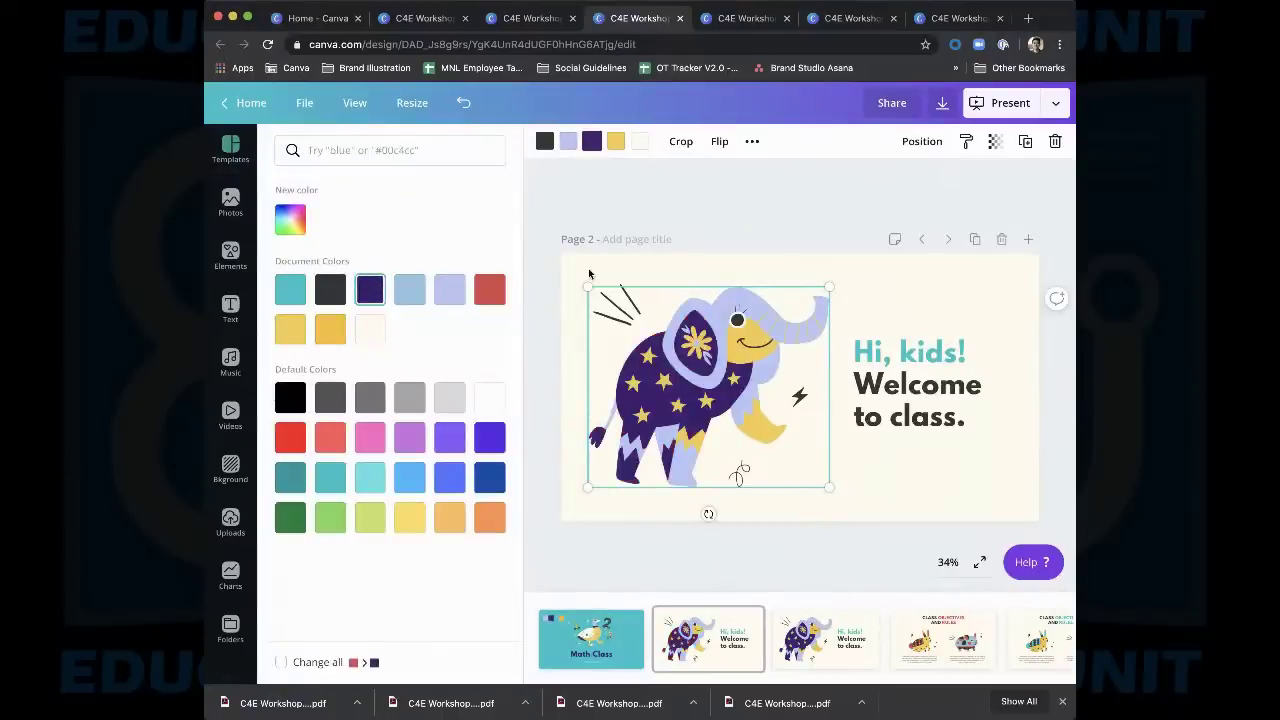
pyautogui.click(806, 252)
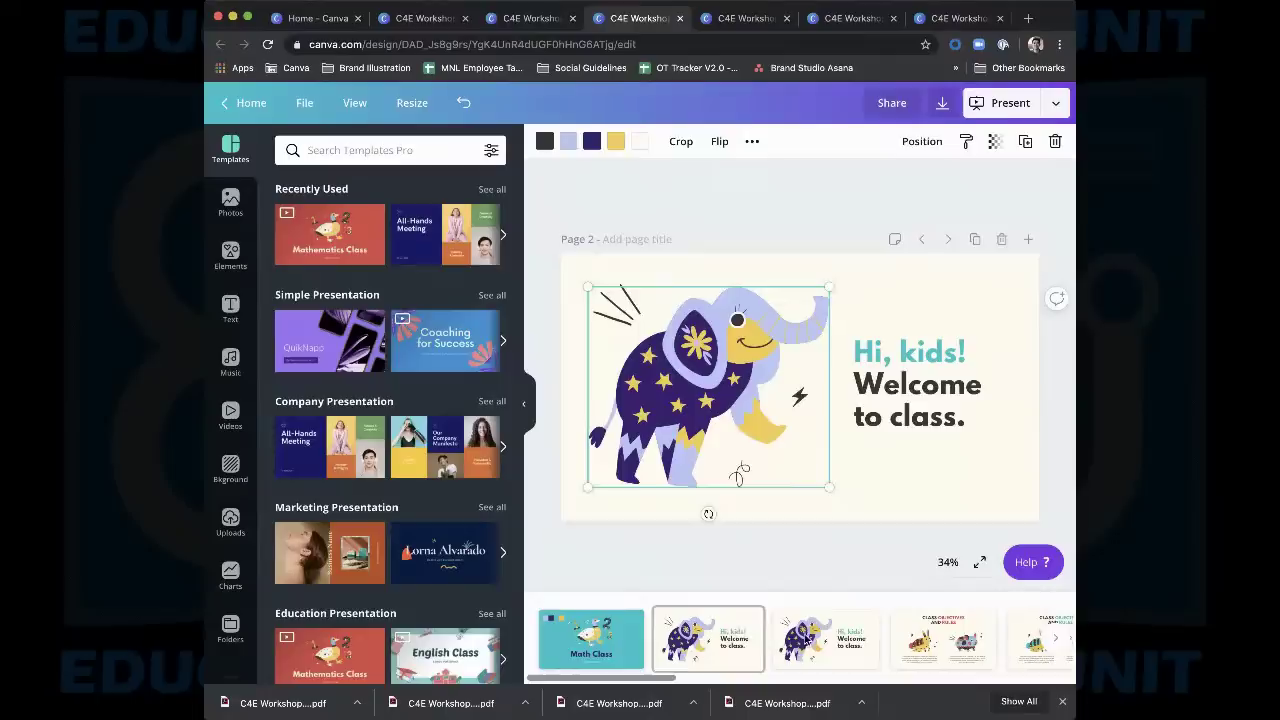
# Review pages 3 to 12 of the Math Class presentation to see how the color palette is applied across the slides
pyautogui.click(806, 640)
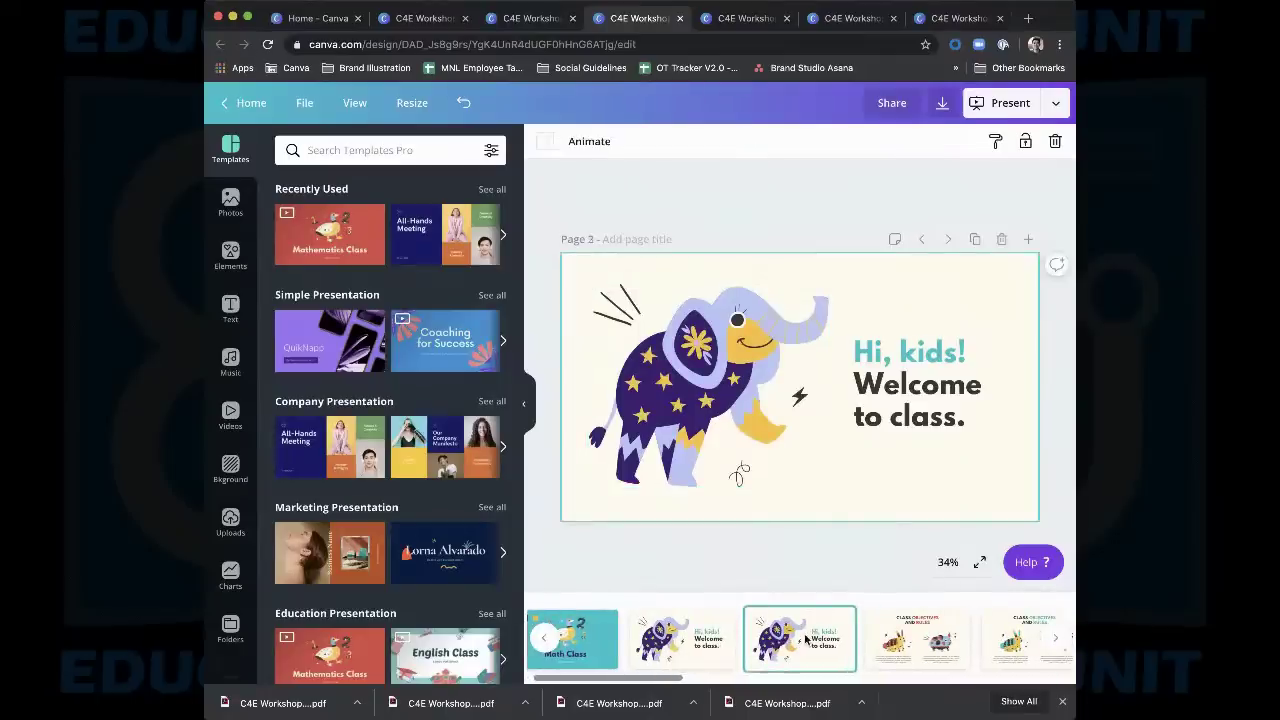
pyautogui.press('Right')
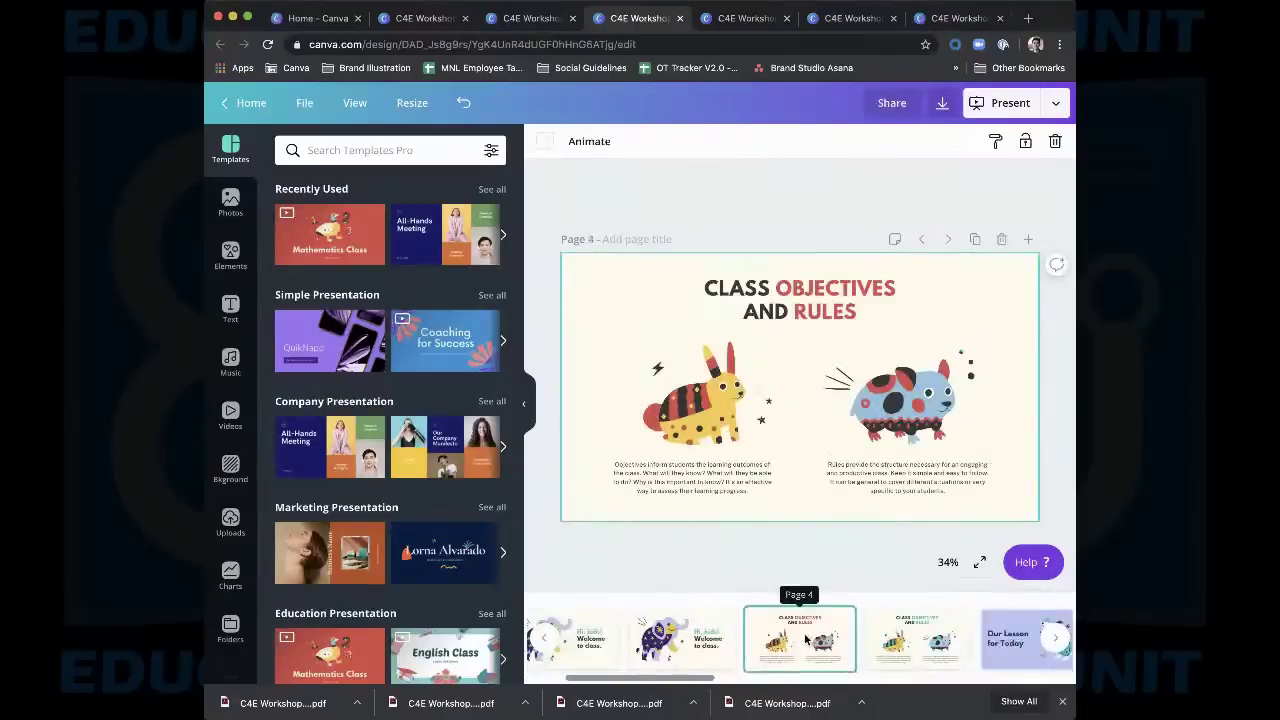
pyautogui.press('Right')
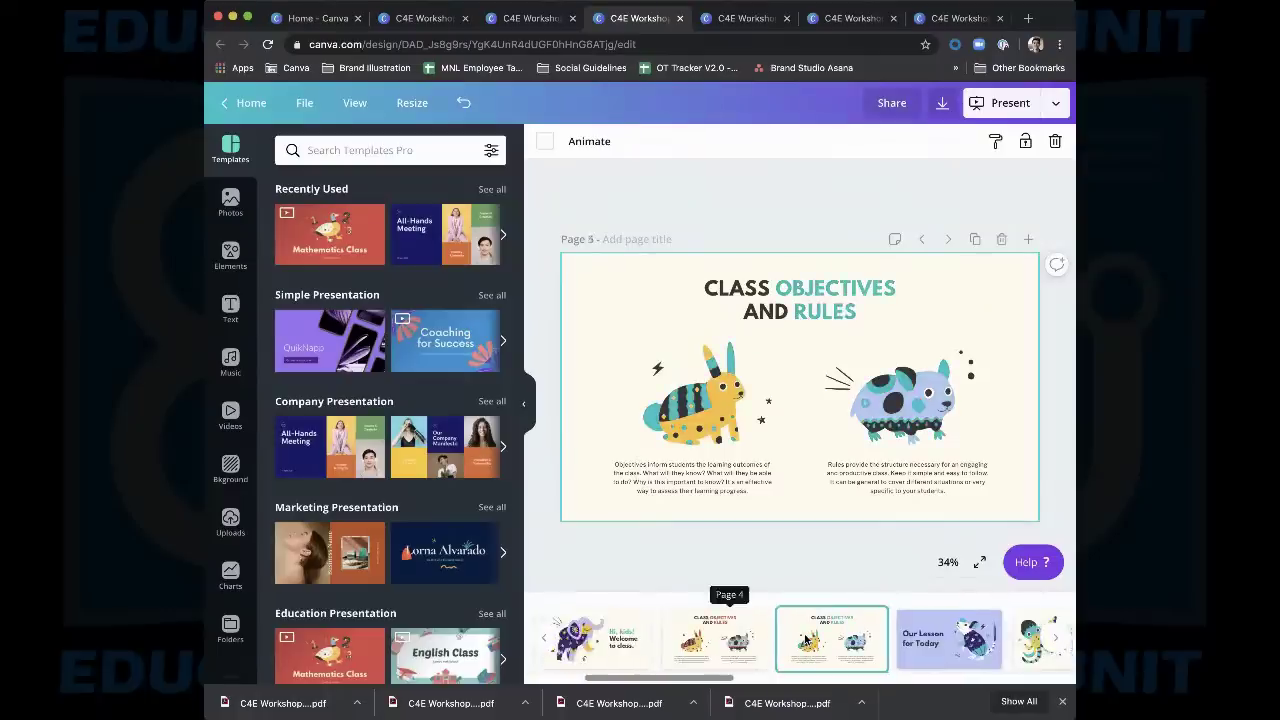
pyautogui.press('Right')
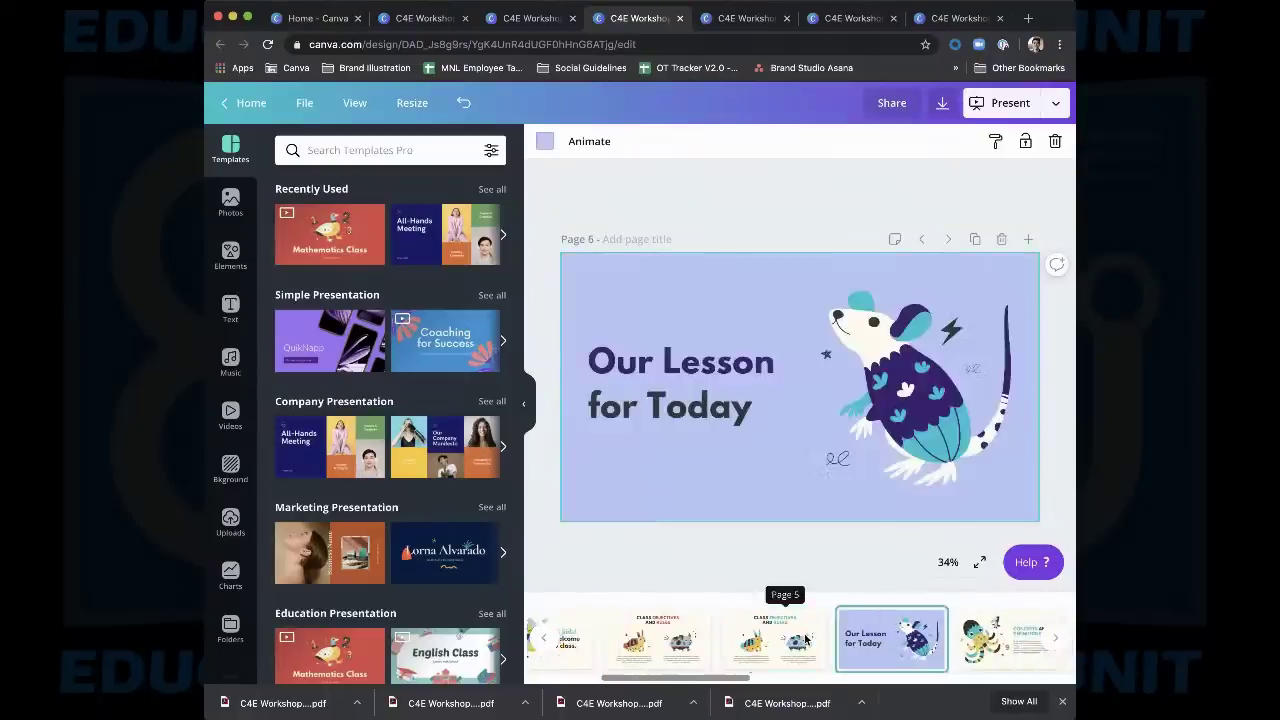
pyautogui.press('Right')
pyautogui.press('Right')
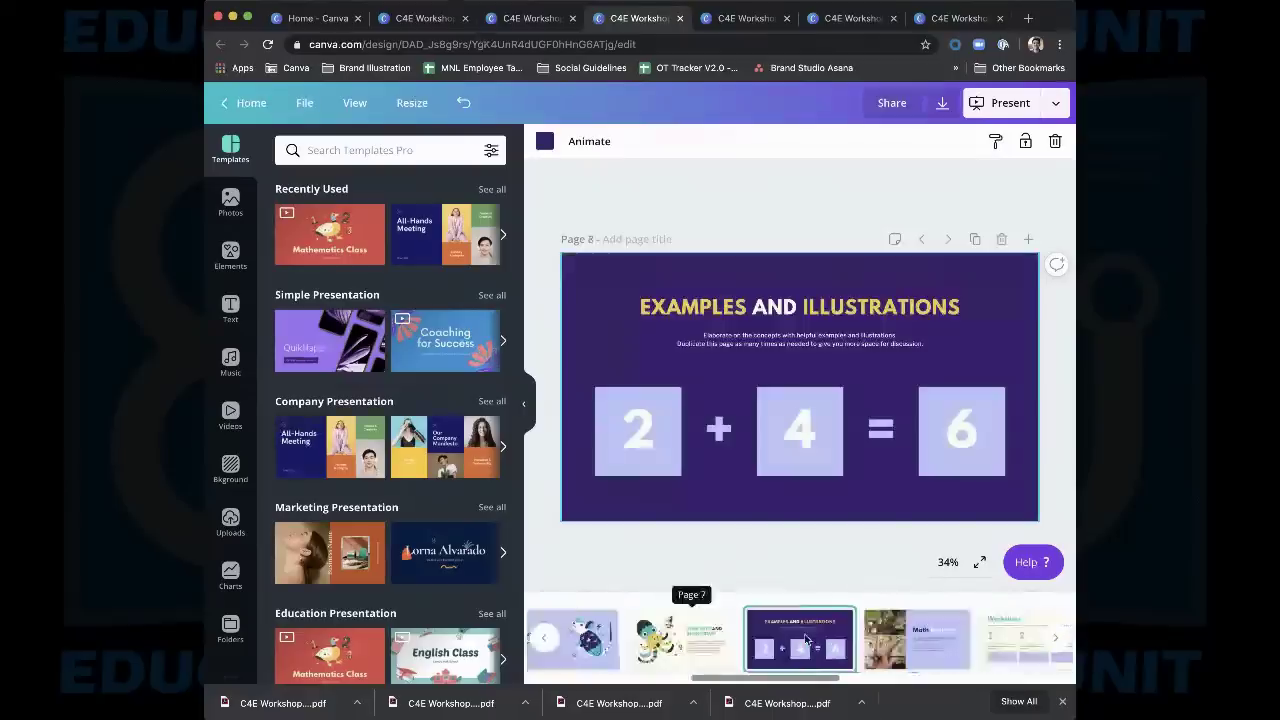
pyautogui.press('Right')
pyautogui.press('Right')
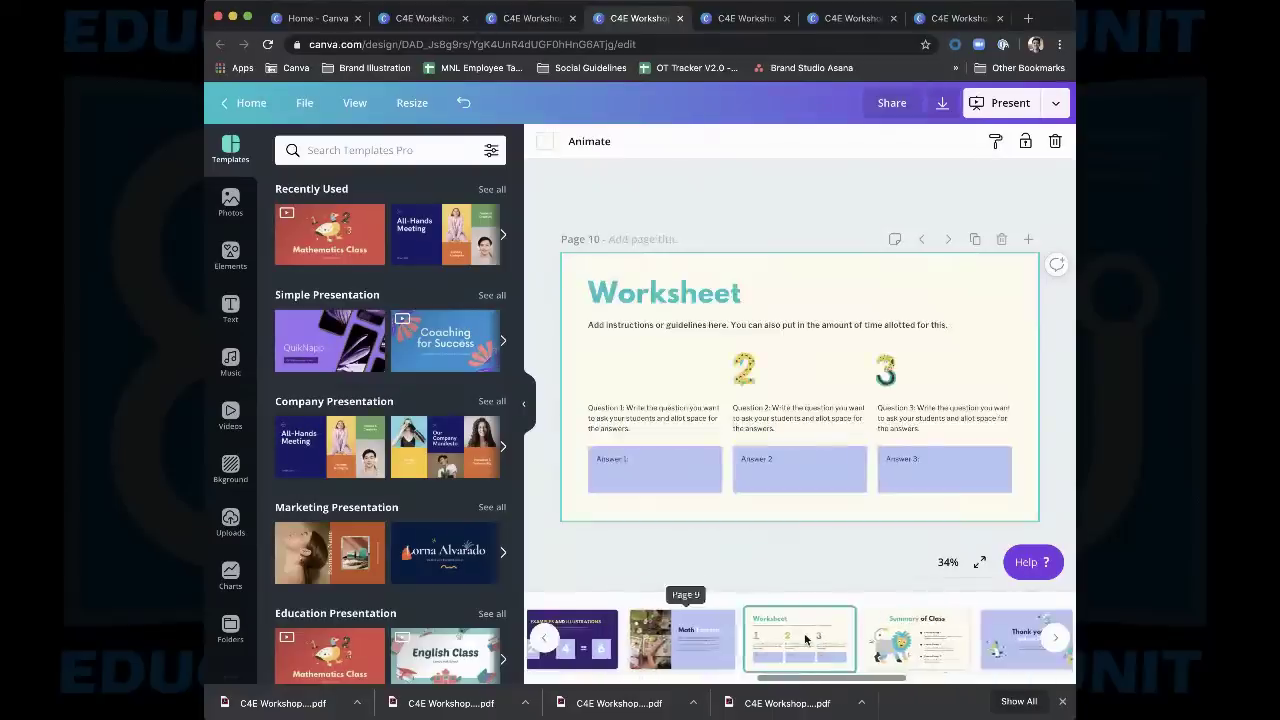
pyautogui.press('Right')
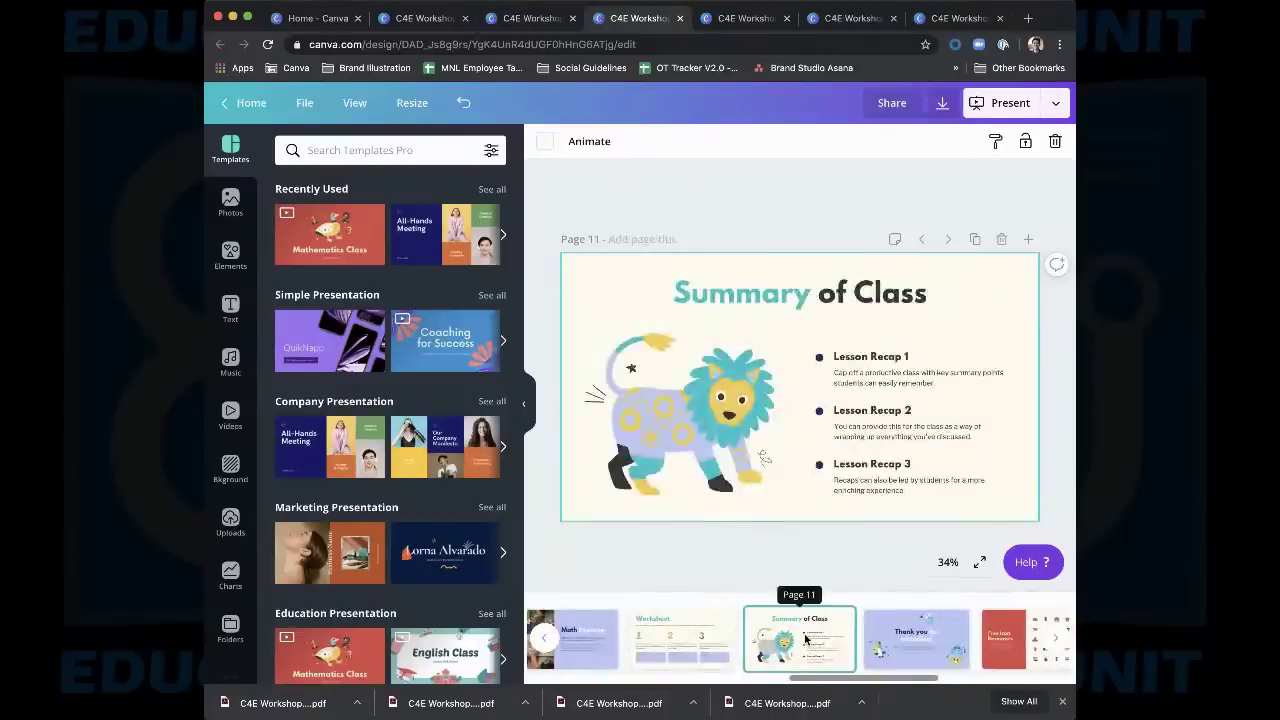
pyautogui.press('Right')
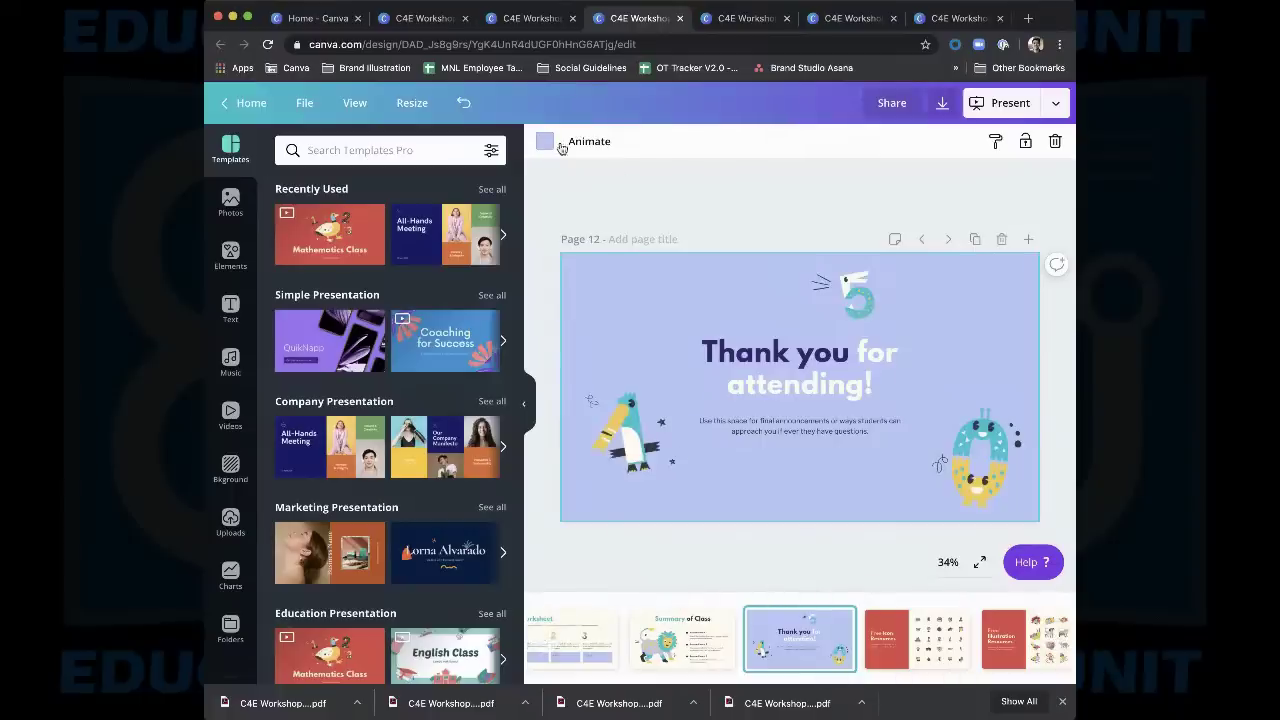
# Switch to the workshop slide deck and go through the typography slides from "Find your type" to "The National Capital Region"
pyautogui.click(429, 24)
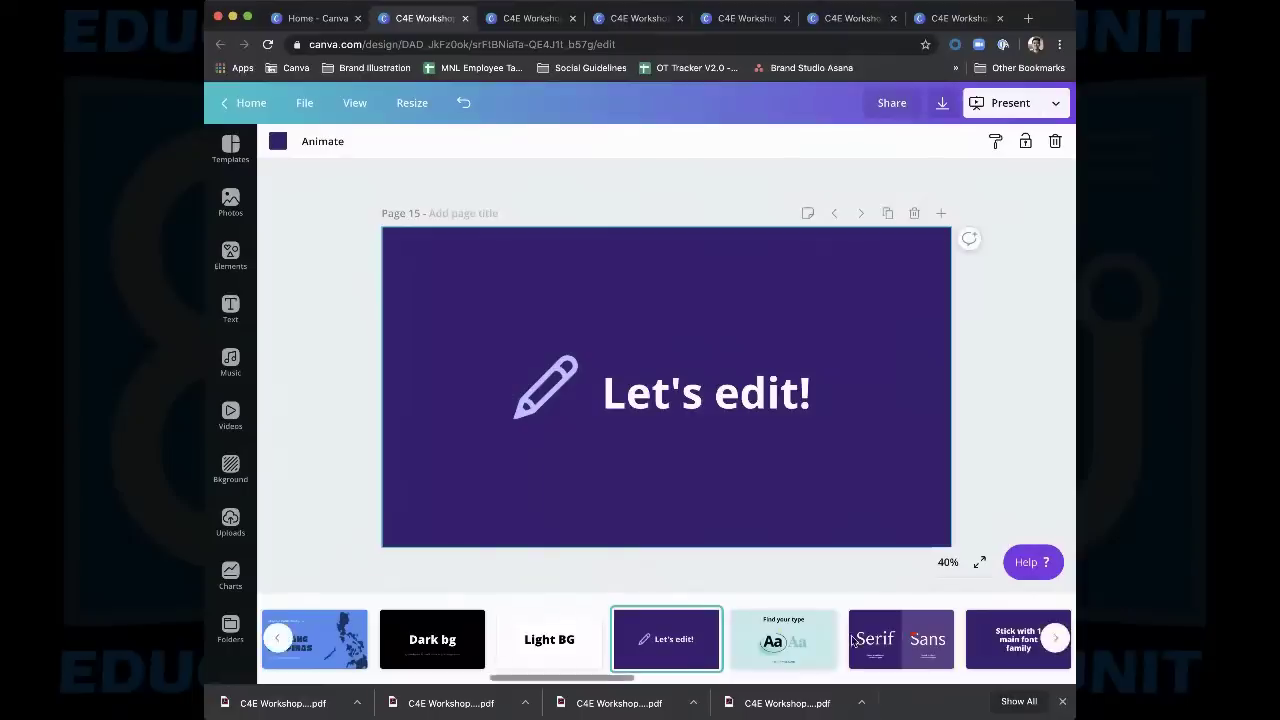
pyautogui.click(813, 650)
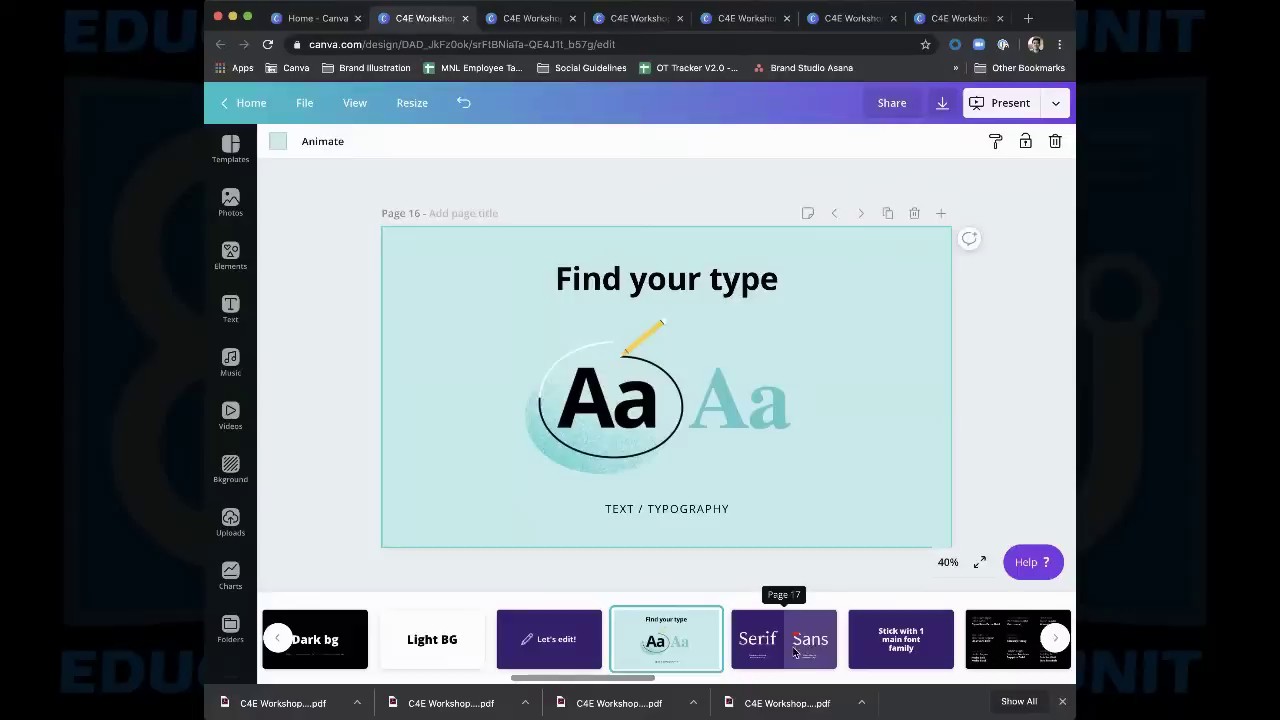
pyautogui.click(795, 653)
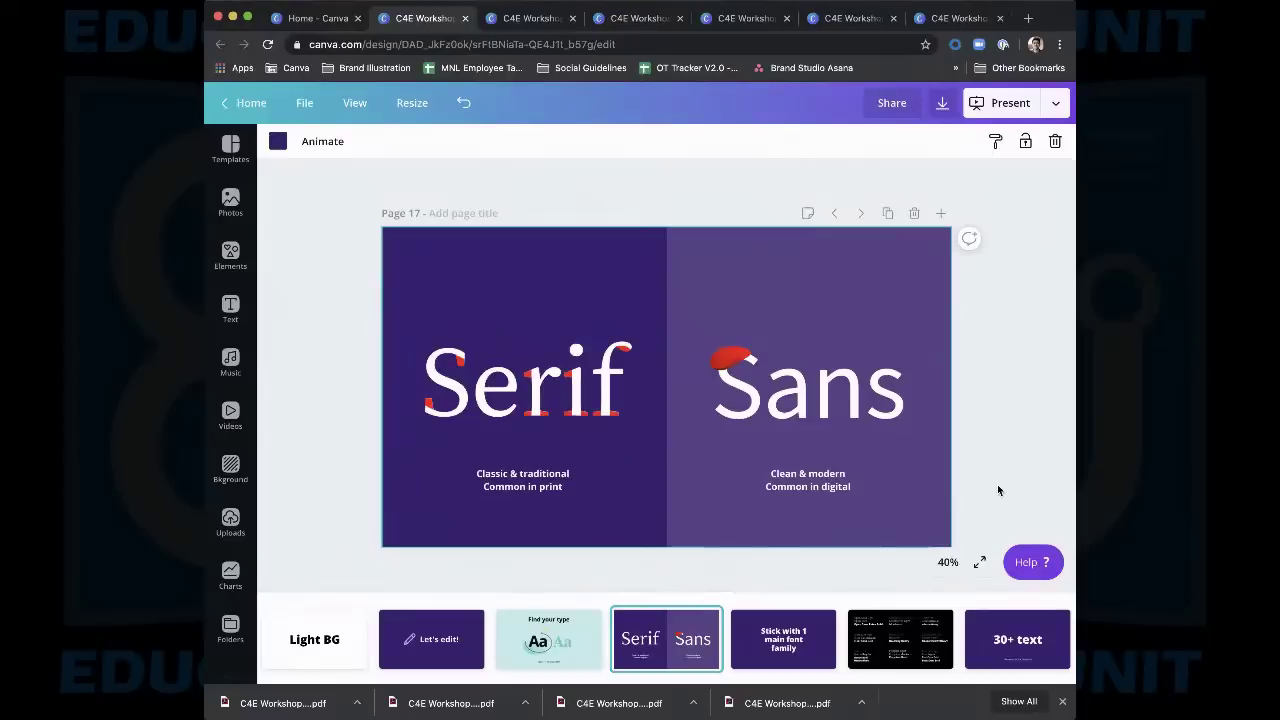
pyautogui.click(792, 632)
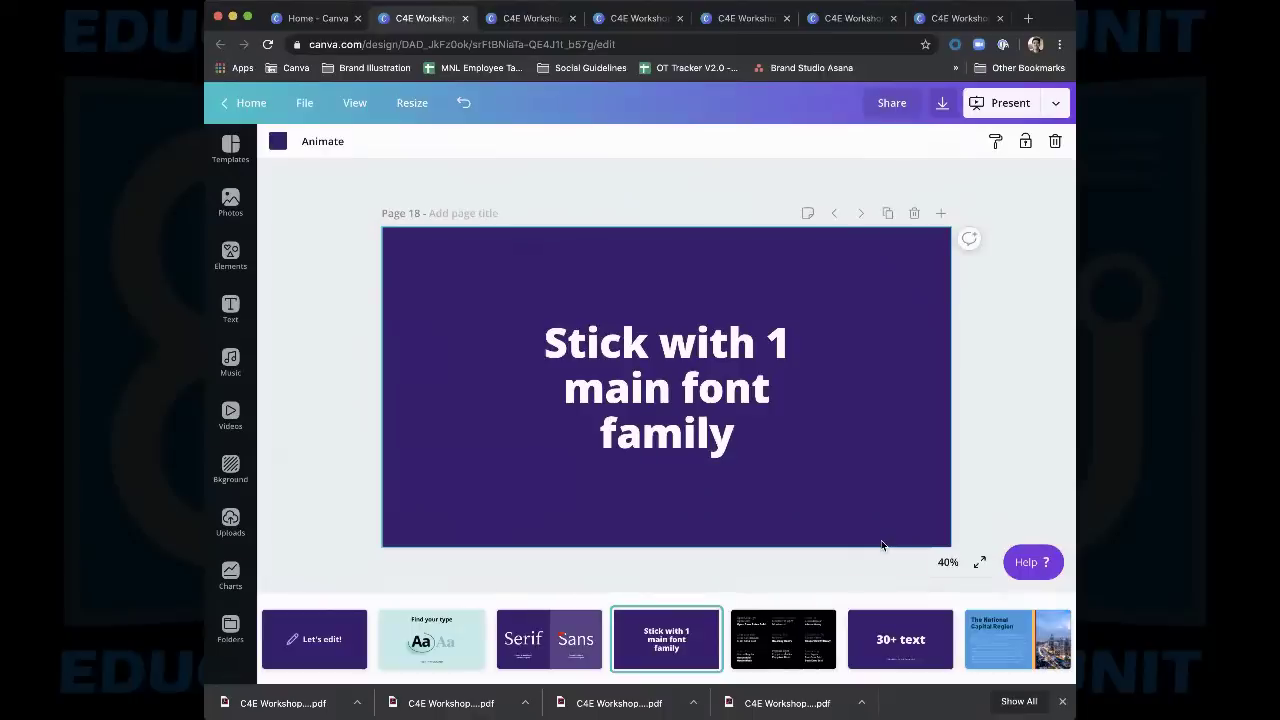
pyautogui.press('Right')
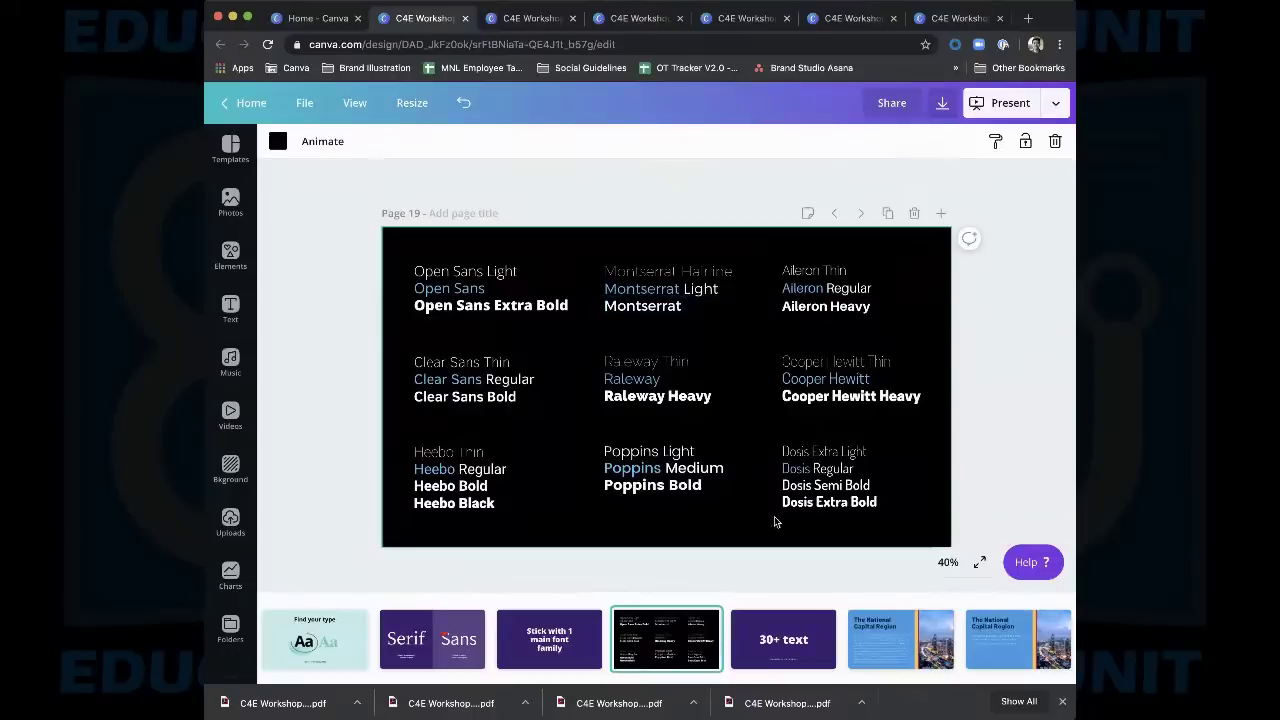
pyautogui.click(755, 652)
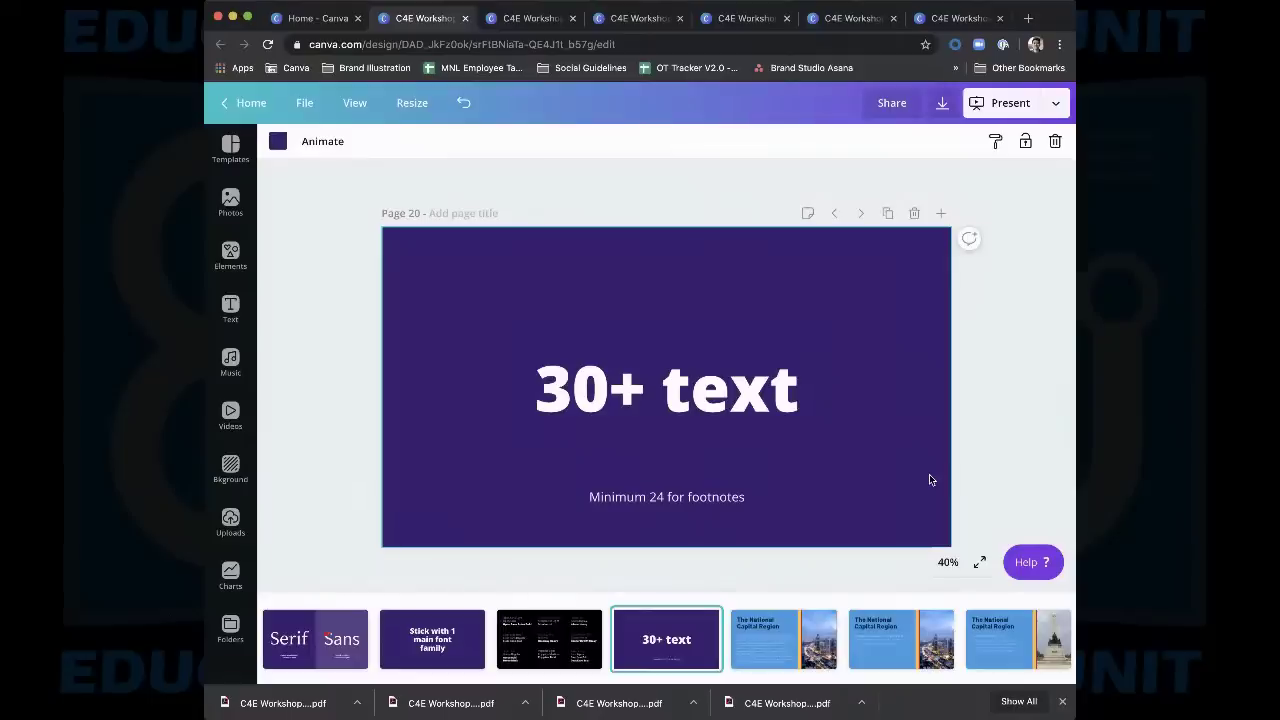
pyautogui.click(795, 615)
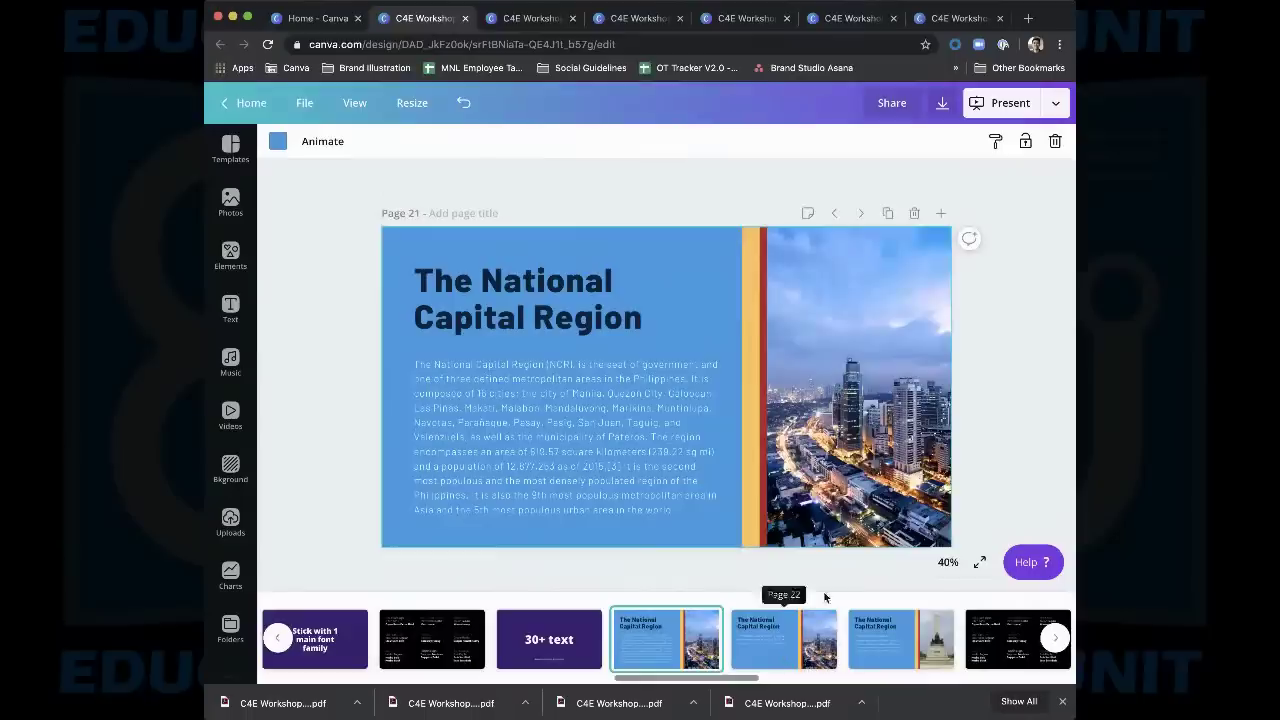